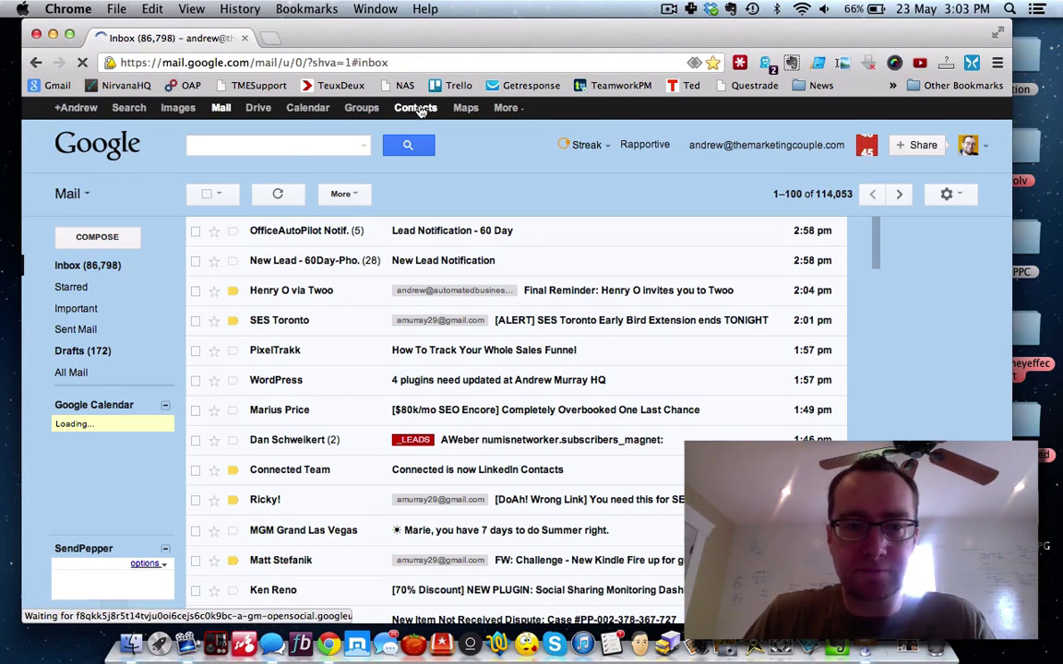
Step: Open Google Contacts from the Gmail page in a new tab
left_click(417, 109)
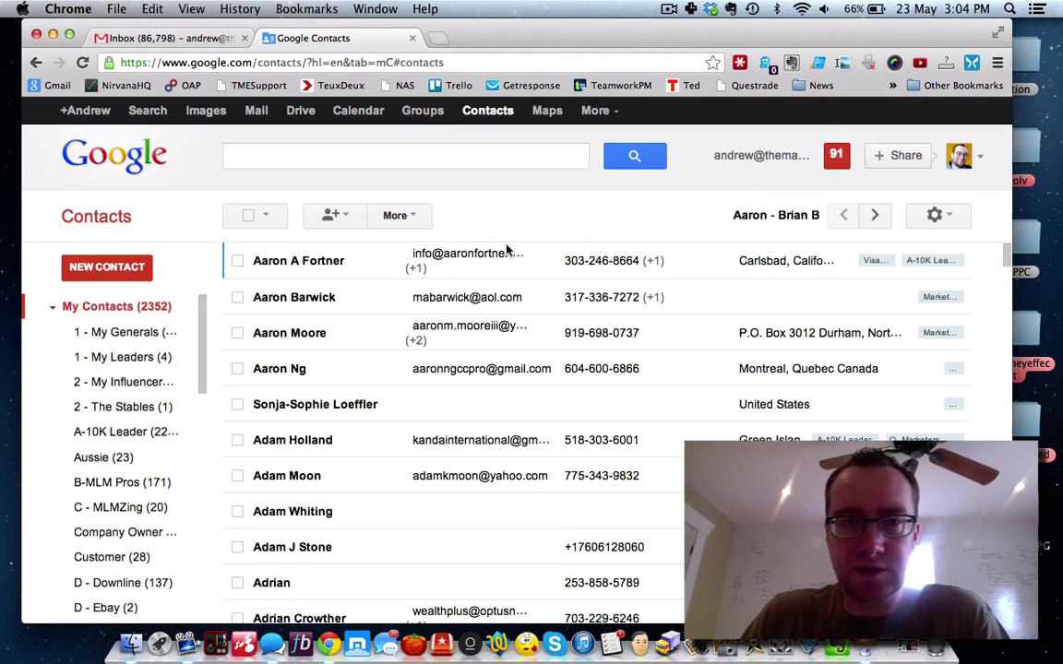
Step: Run Find & merge duplicates and dismiss the no-duplicates message
left_click(411, 225)
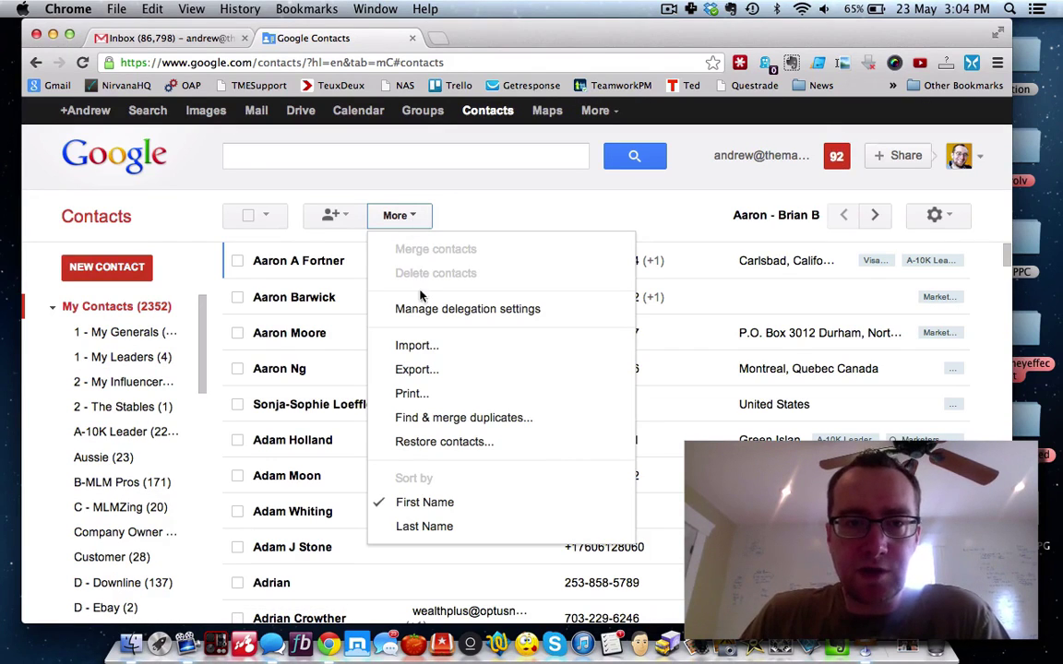
left_click(451, 419)
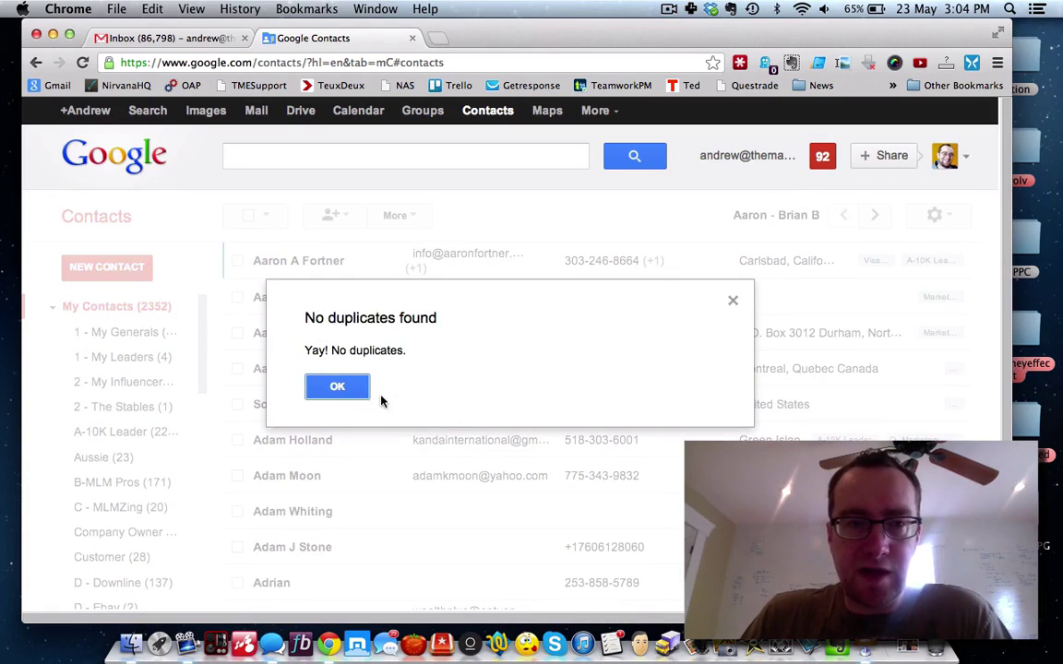
left_click(339, 388)
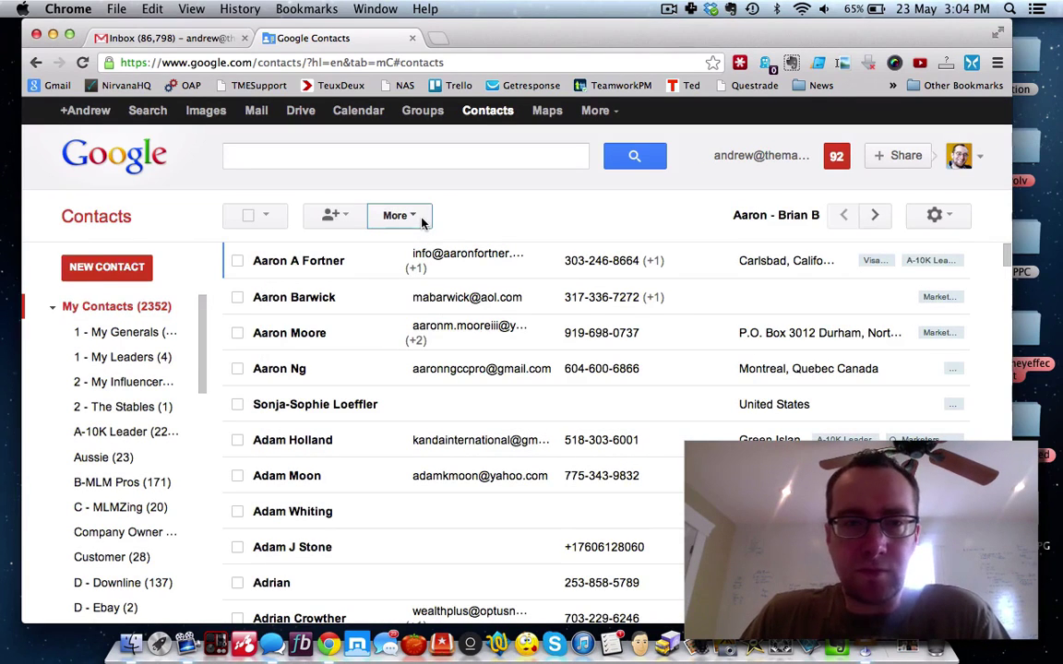
Step: Browse the 2352 contacts and groups, then bring up the More actions list again
left_click(421, 221)
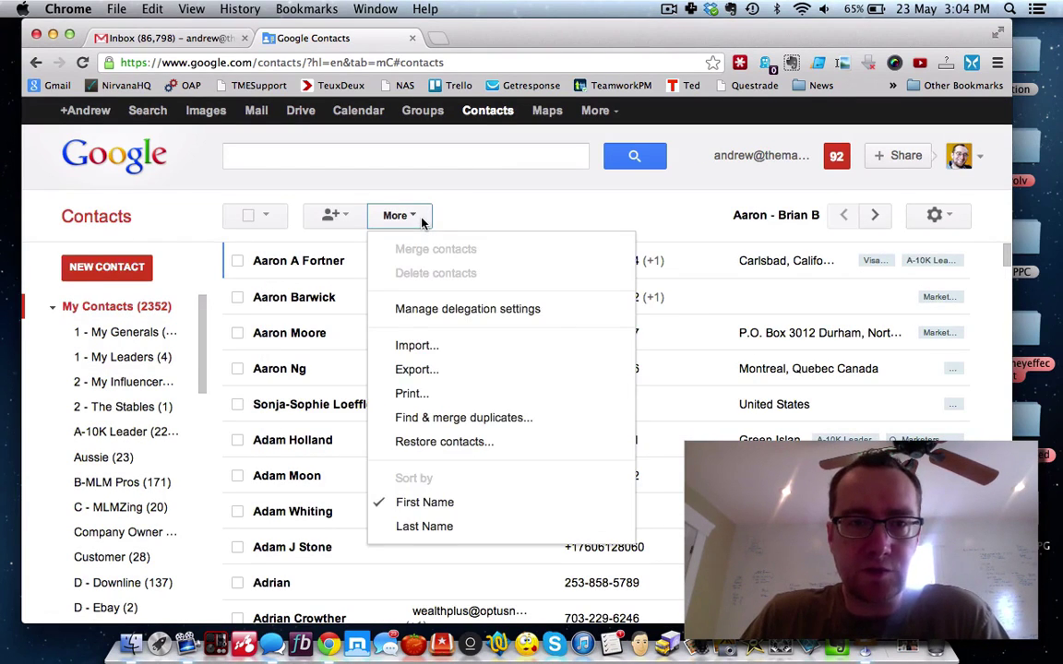
left_click(449, 222)
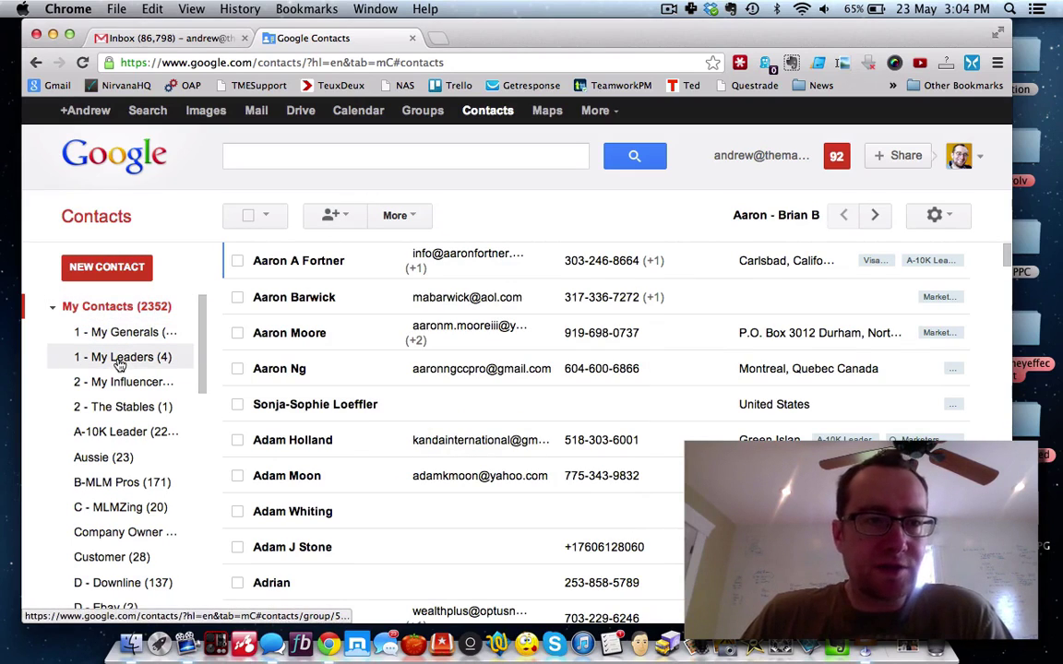
scroll(85, 365, "down", 5)
scroll(102, 387, "up", 5)
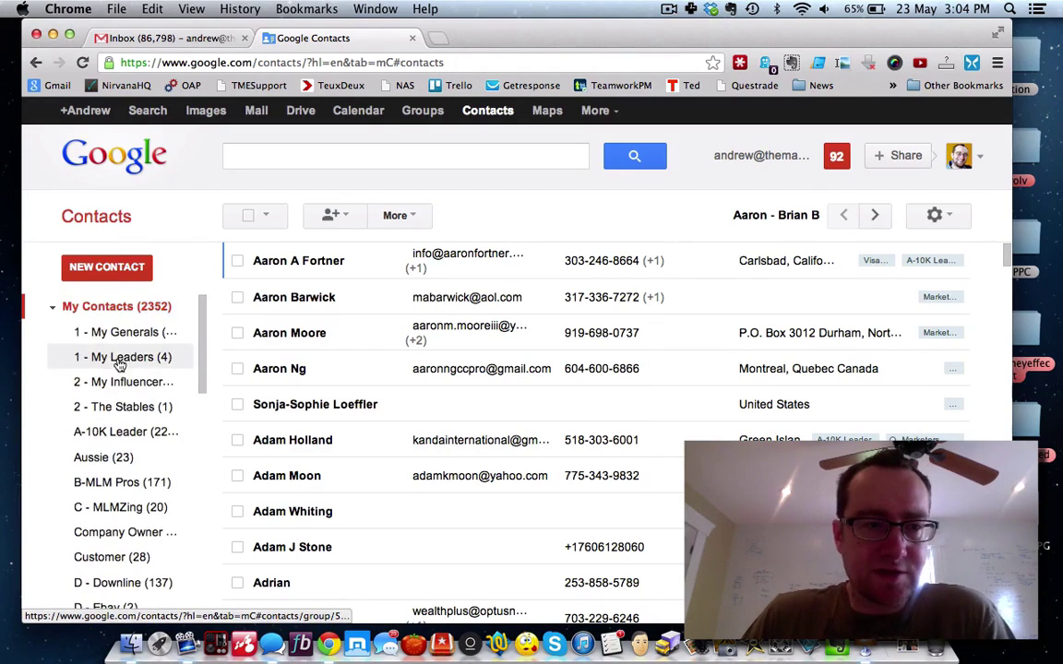
scroll(92, 420, "down", 6)
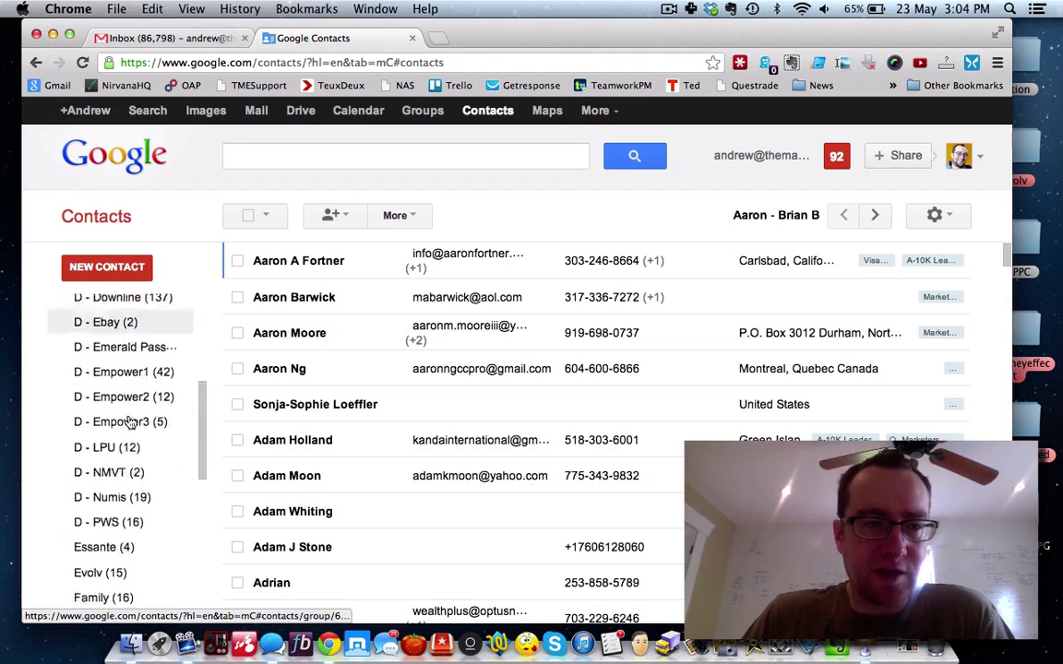
scroll(129, 422, "down", 1)
scroll(129, 423, "up", 7)
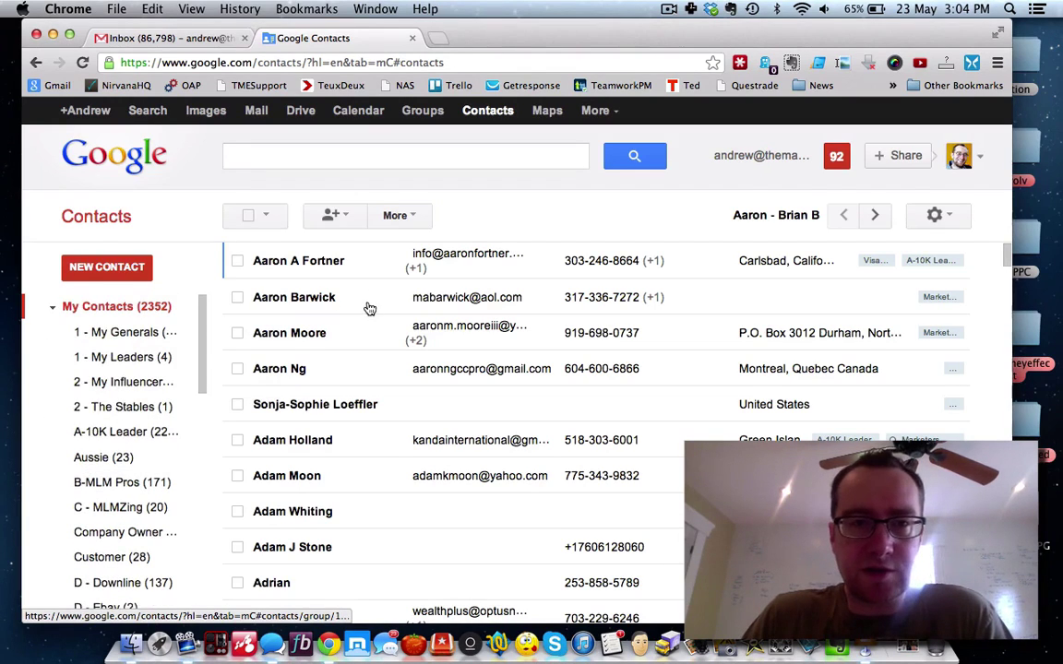
left_click(410, 218)
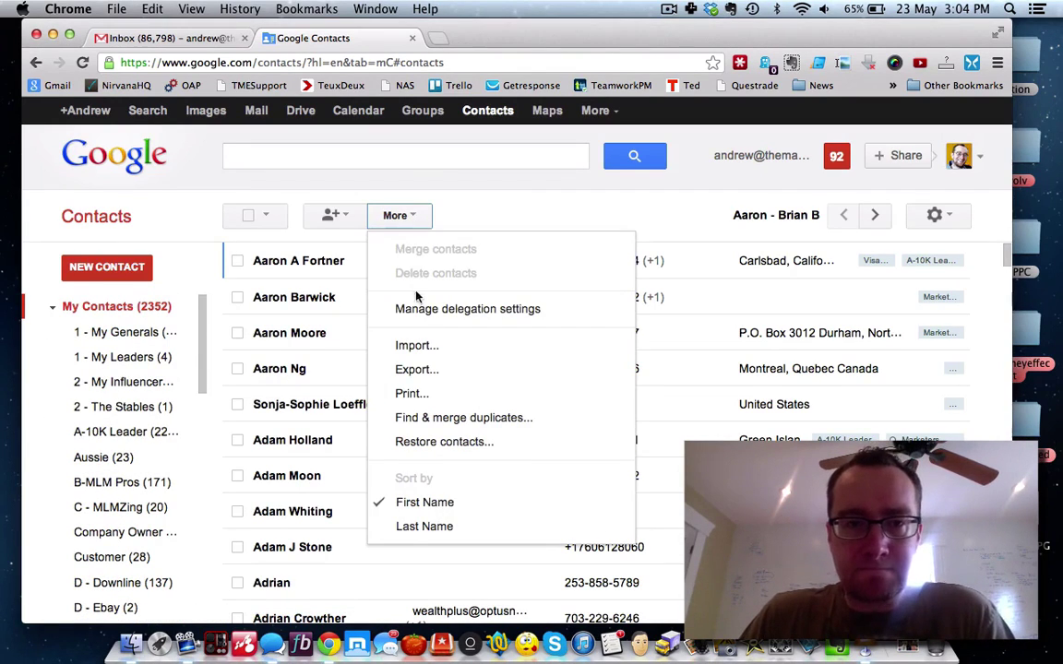
Step: Start an export of a single group and scroll the group list to find B-MLM Pros
left_click(417, 369)
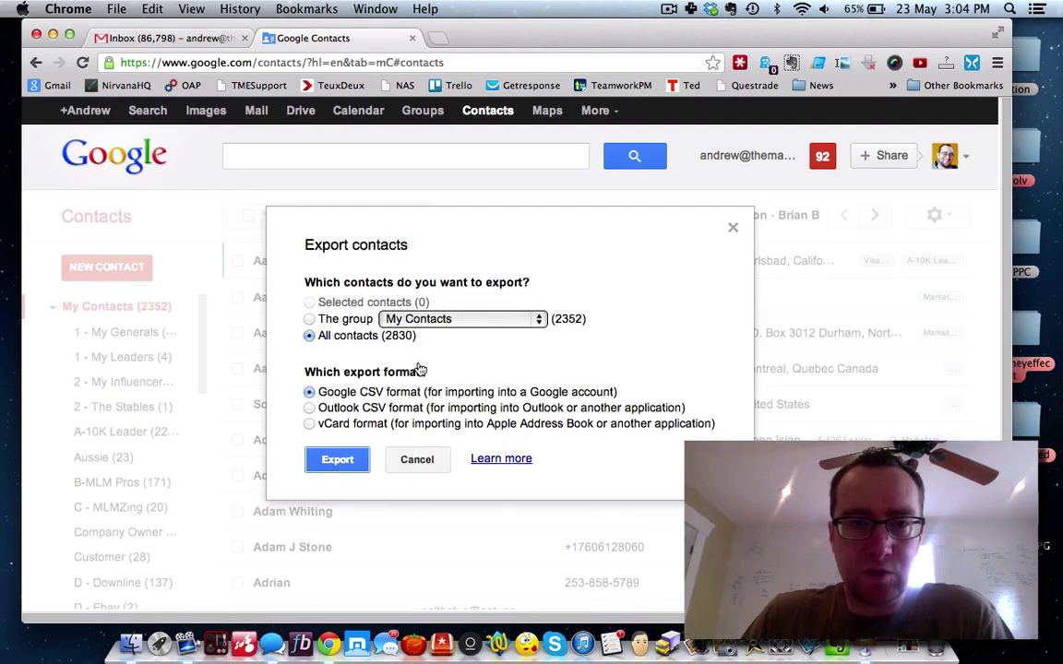
left_click(309, 319)
left_click(461, 319)
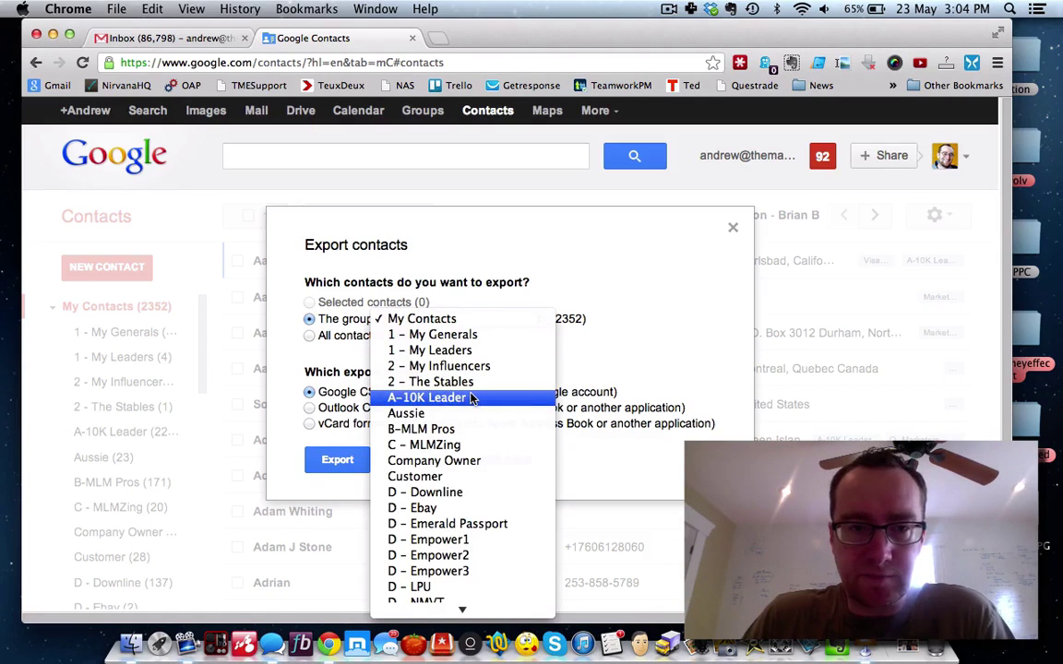
scroll(470, 398, "down", 2)
scroll(470, 399, "down", 8)
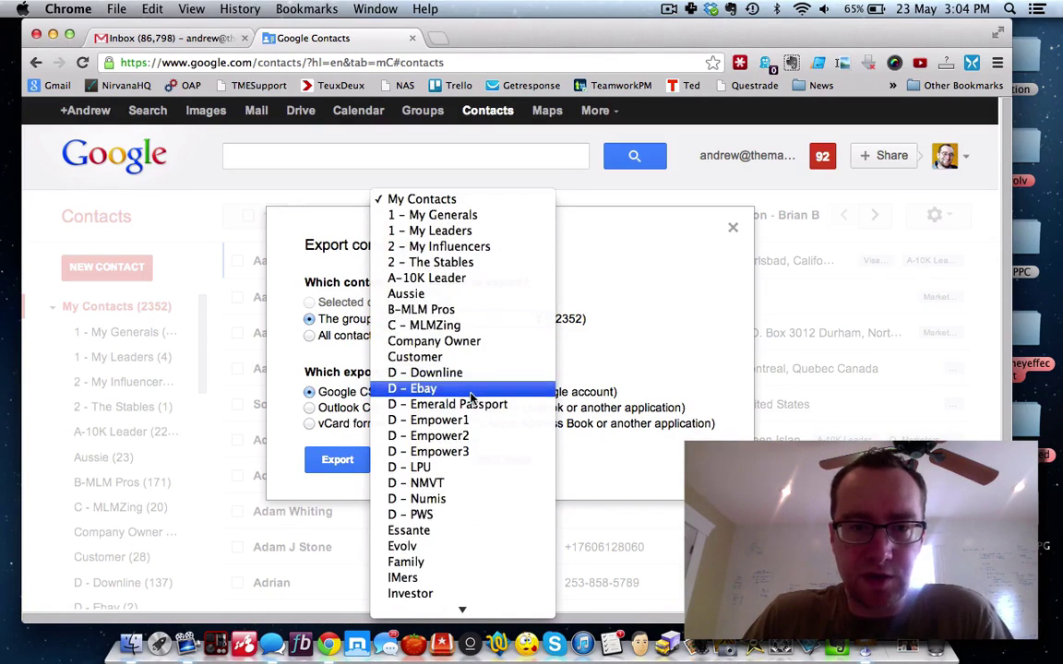
scroll(470, 397, "down", 2)
scroll(470, 397, "down", 2)
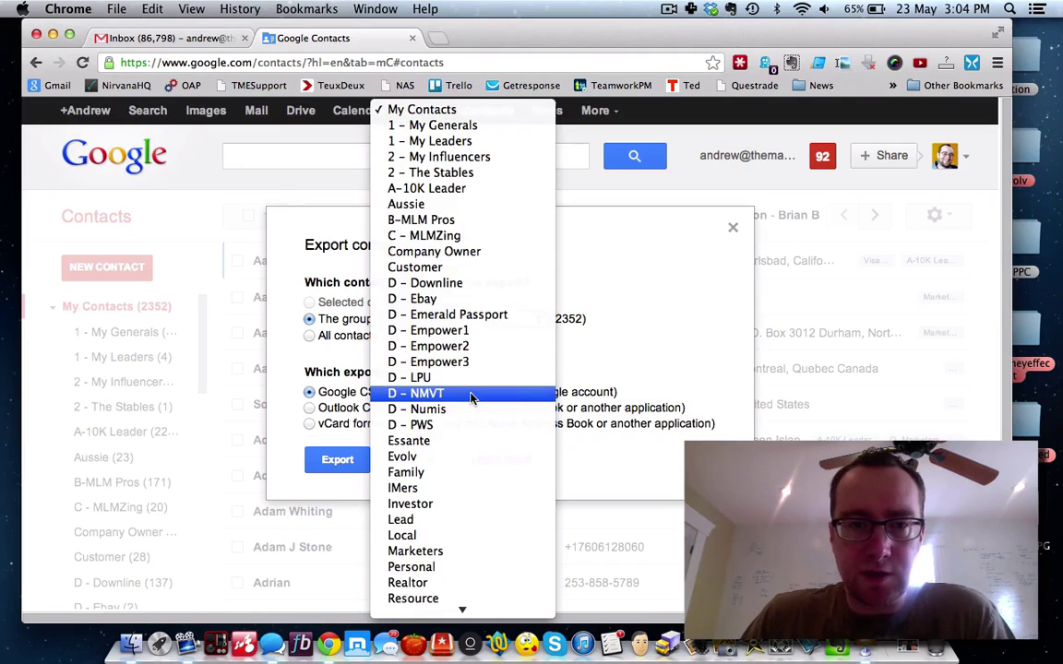
scroll(471, 396, "down", 7)
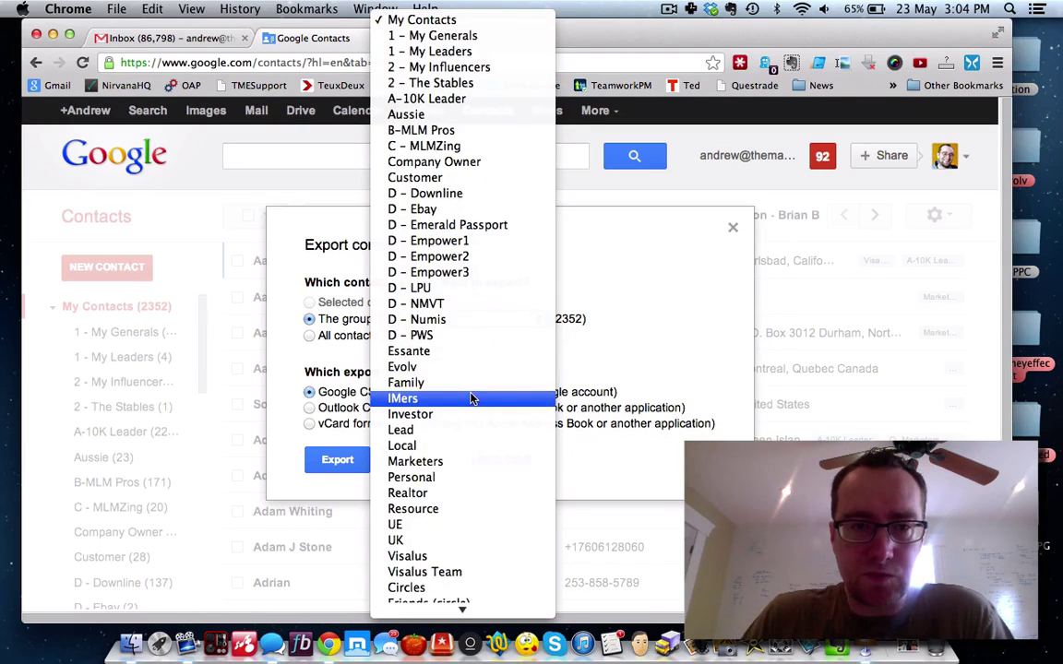
scroll(470, 399, "down", 5)
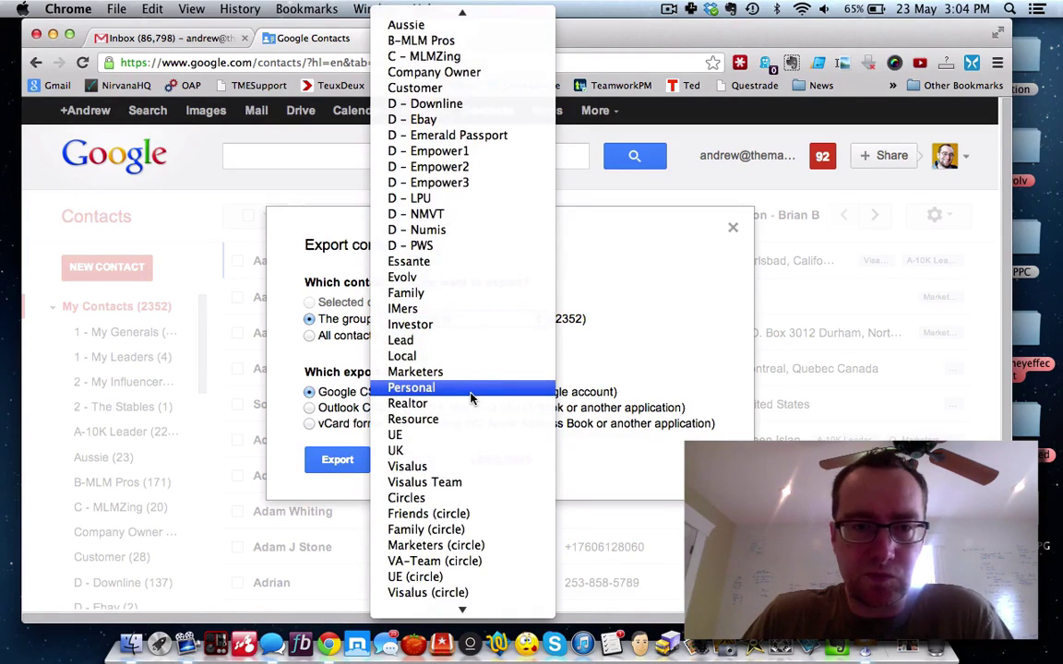
scroll(470, 397, "down", 3)
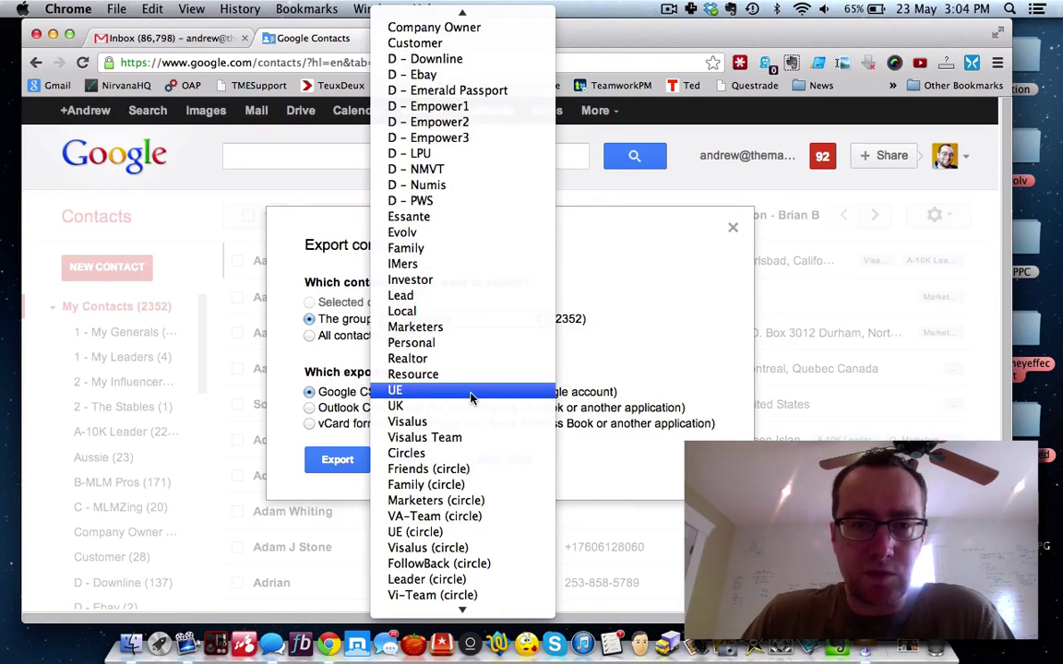
scroll(470, 396, "down", 8)
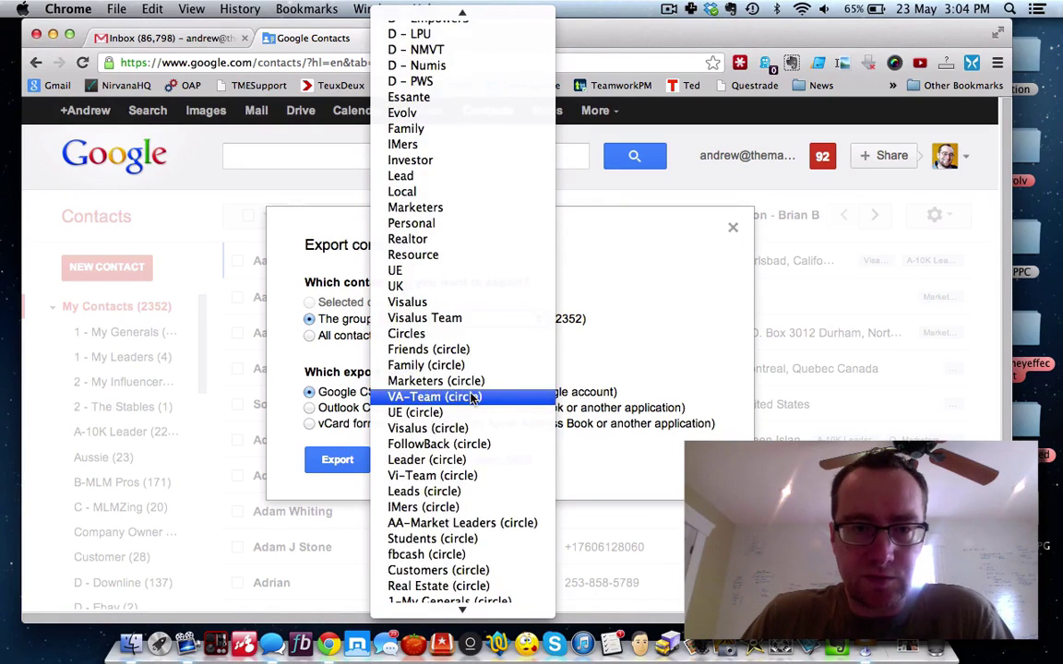
scroll(470, 396, "down", 5)
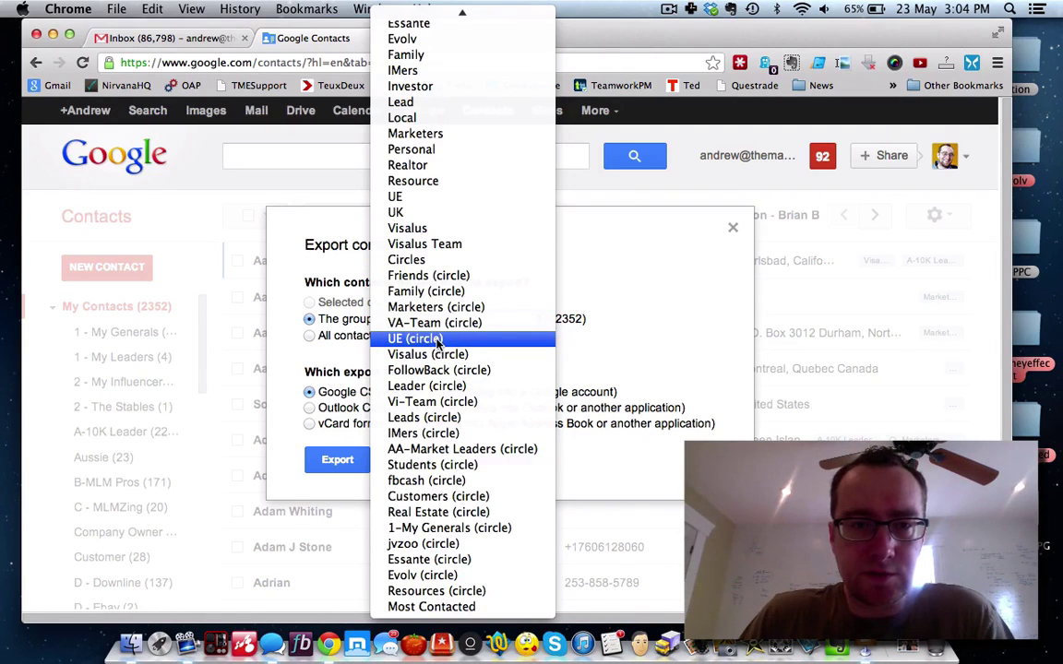
scroll(438, 343, "up", 5)
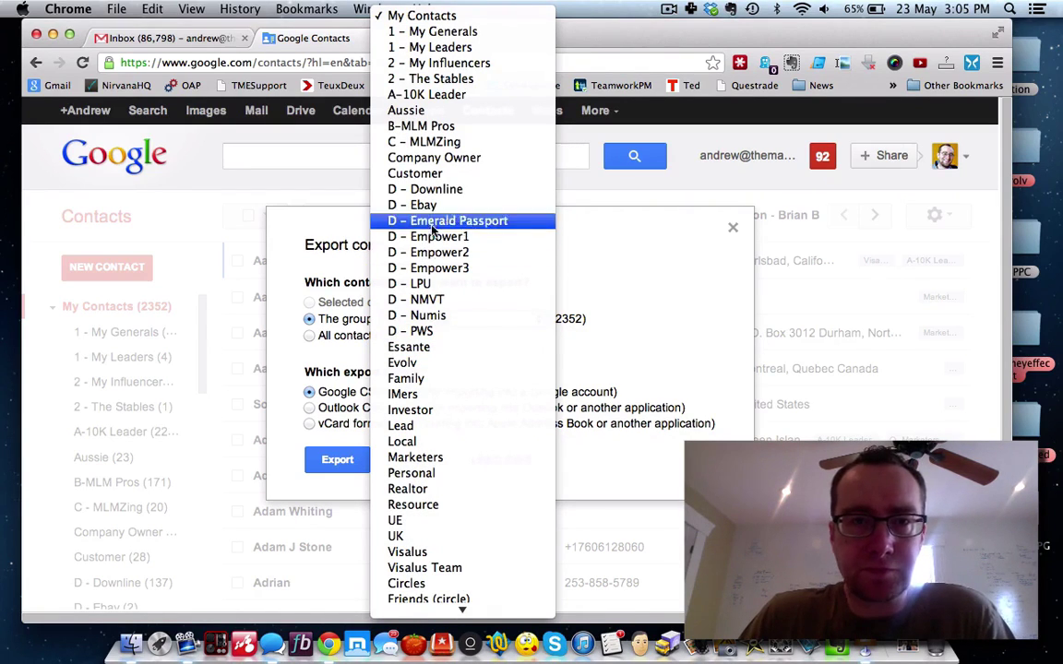
Step: Export the B-MLM Pros group in Outlook CSV format
left_click(423, 126)
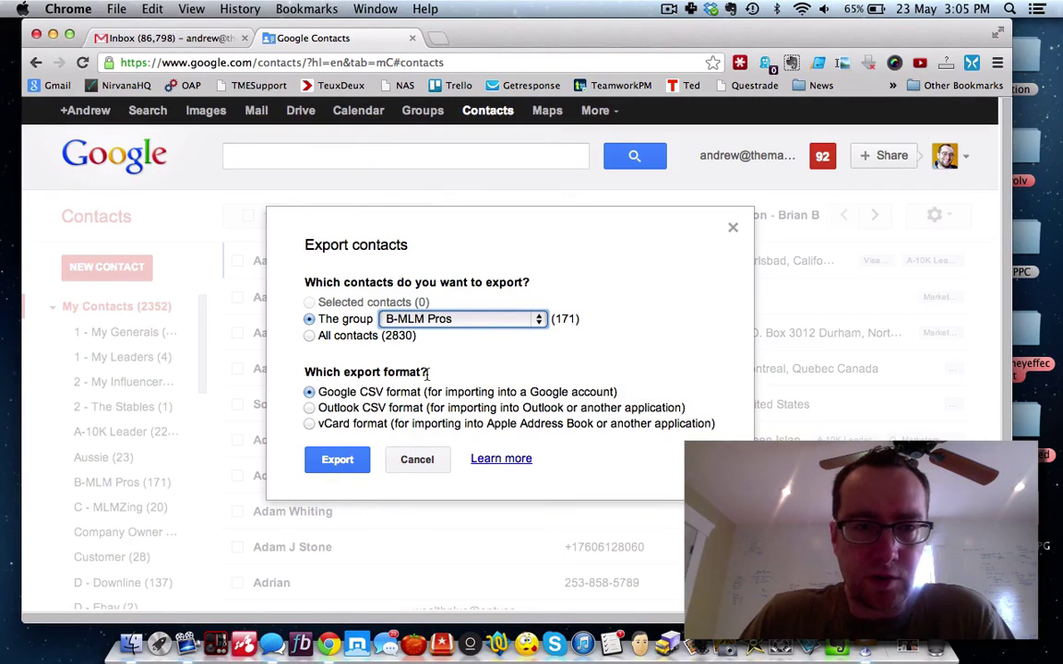
left_click(310, 409)
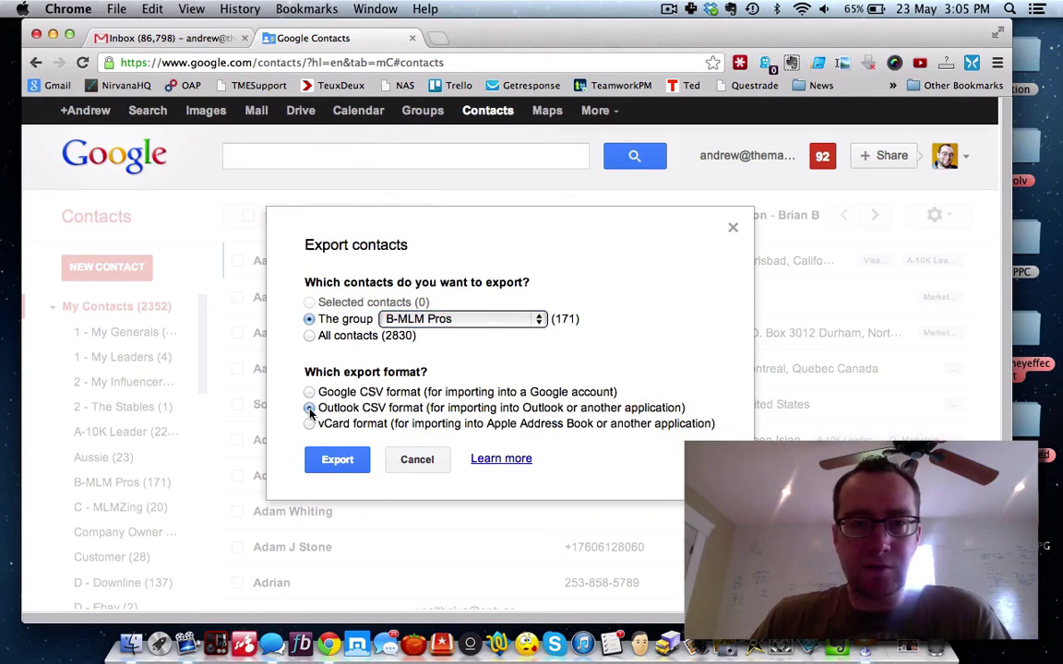
left_click(337, 460)
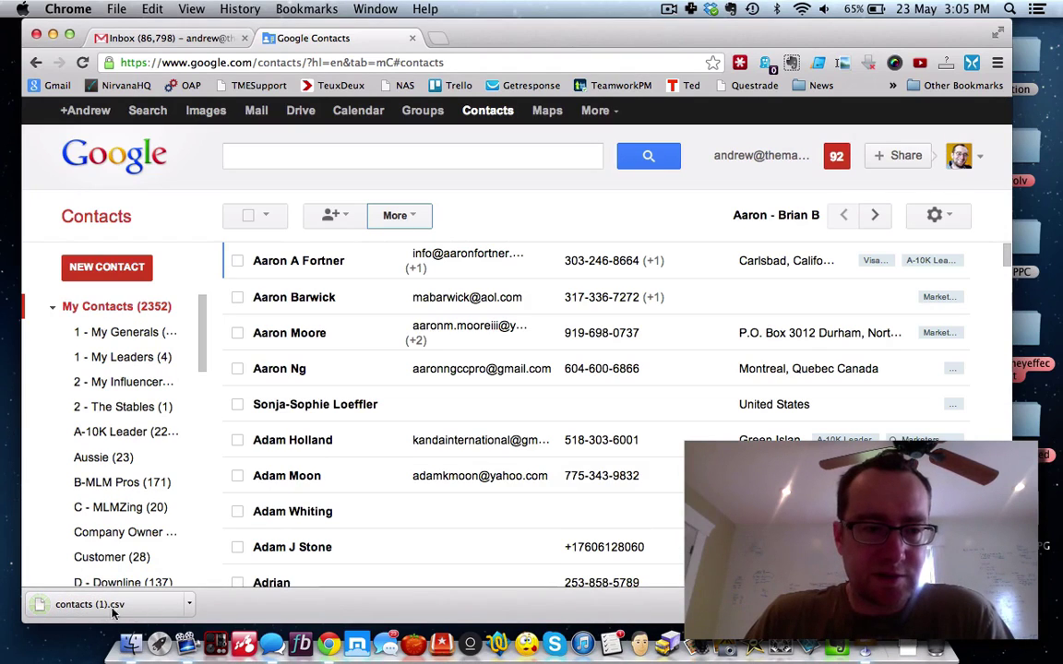
Step: Show the downloaded export in Finder and rename it gcontacts-mlmpros.csv
left_click(188, 609)
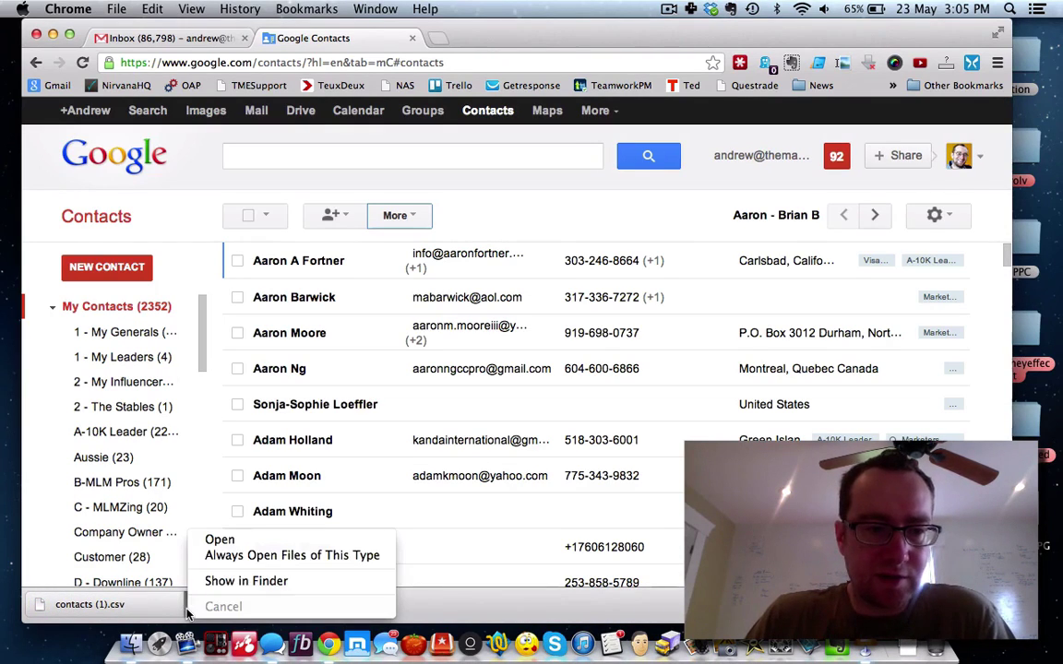
left_click(218, 578)
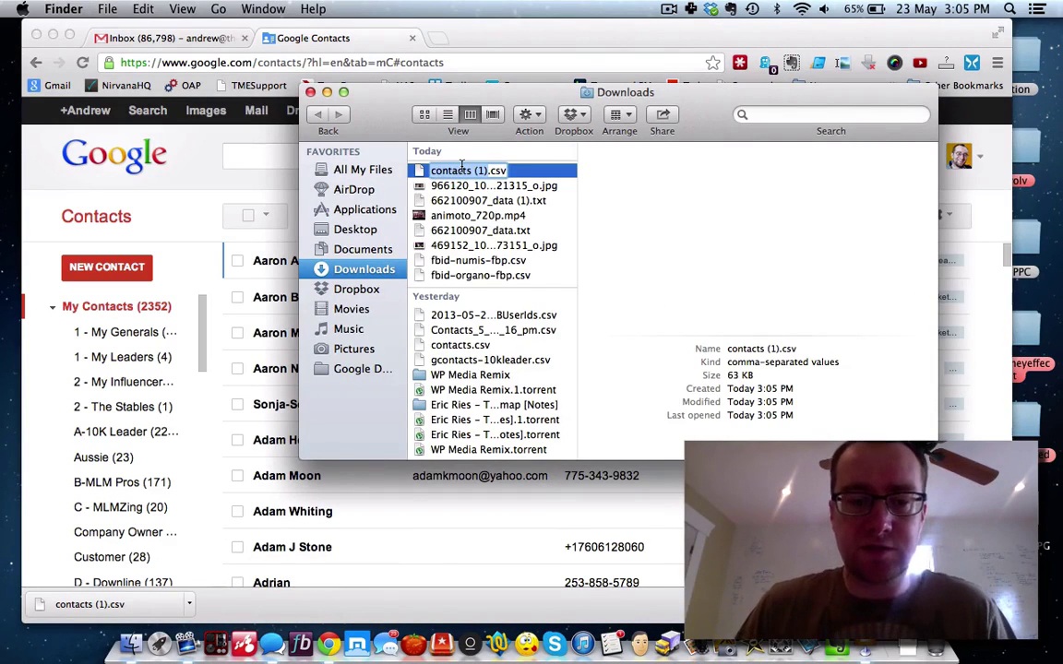
type("gcontacts")
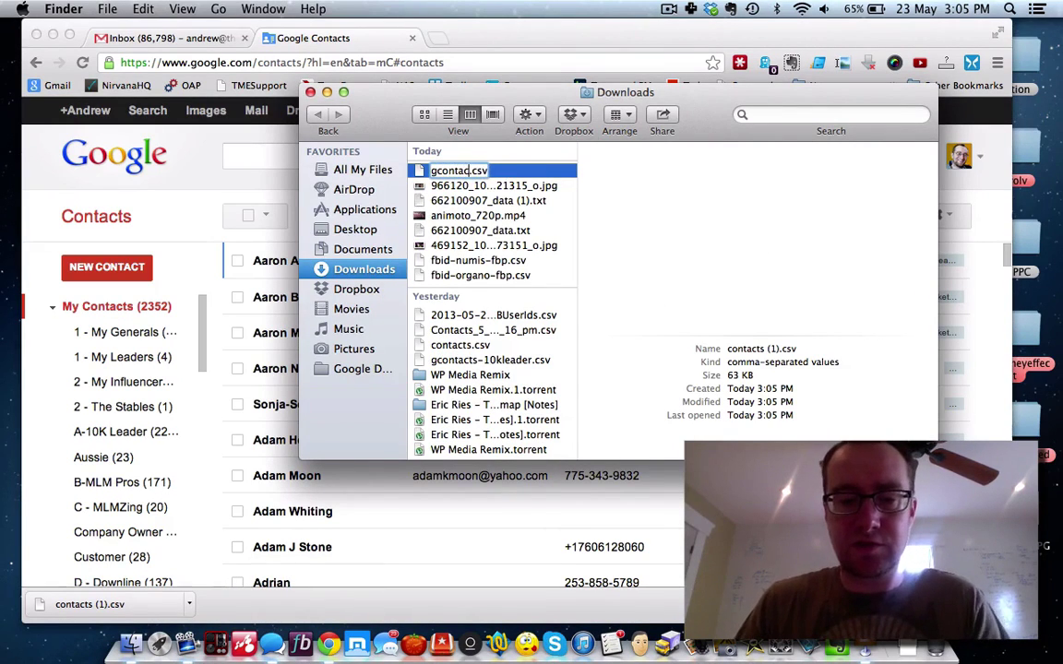
type("-")
type("mlmpros")
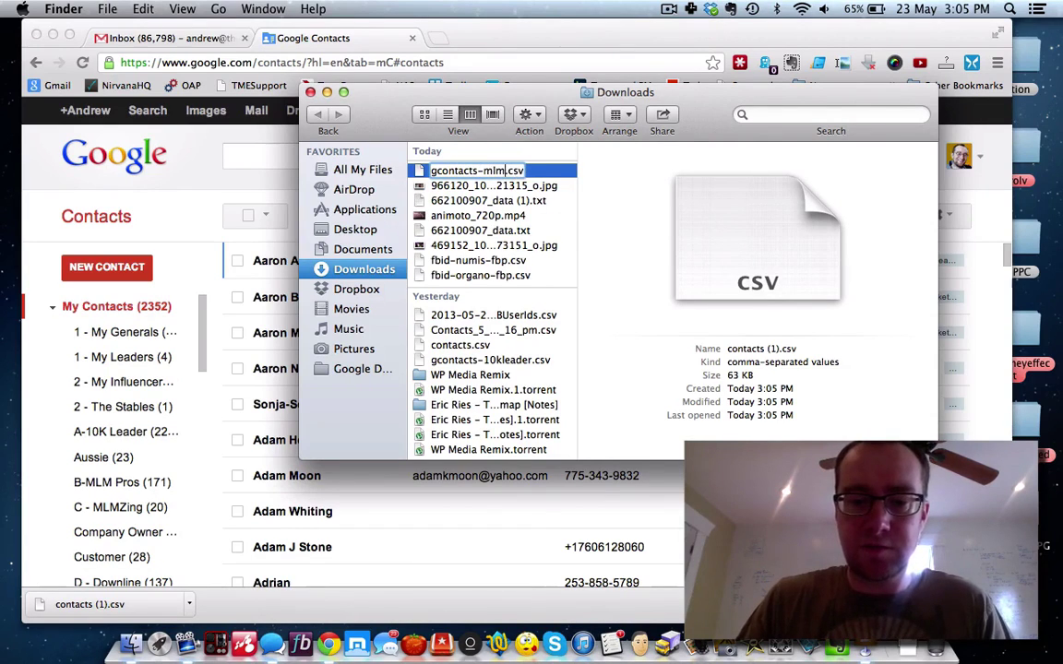
key("Return")
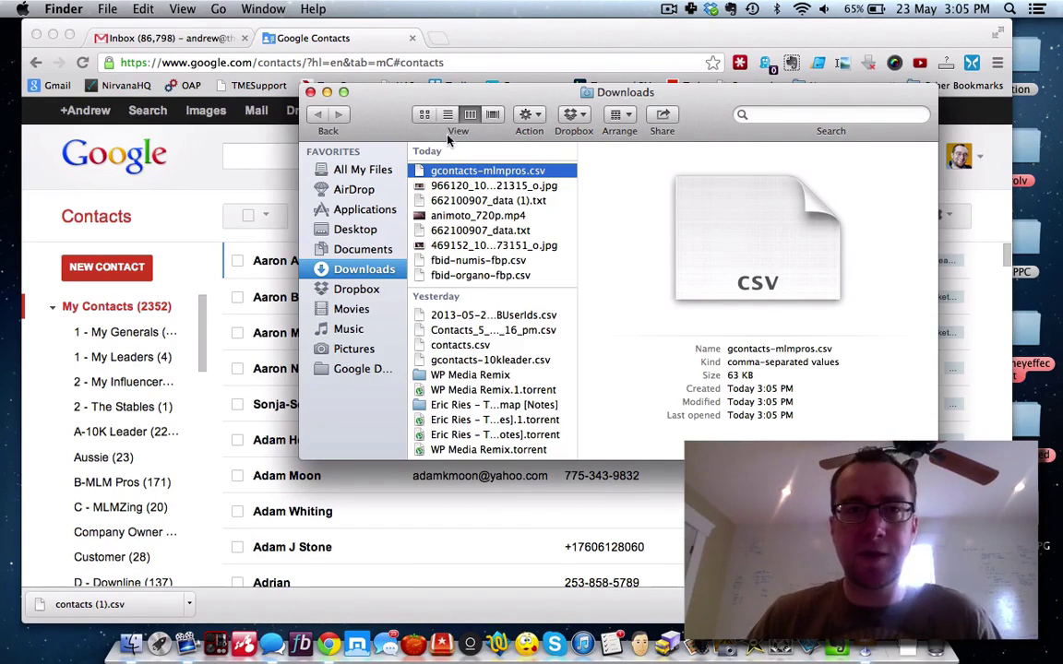
left_click(442, 37)
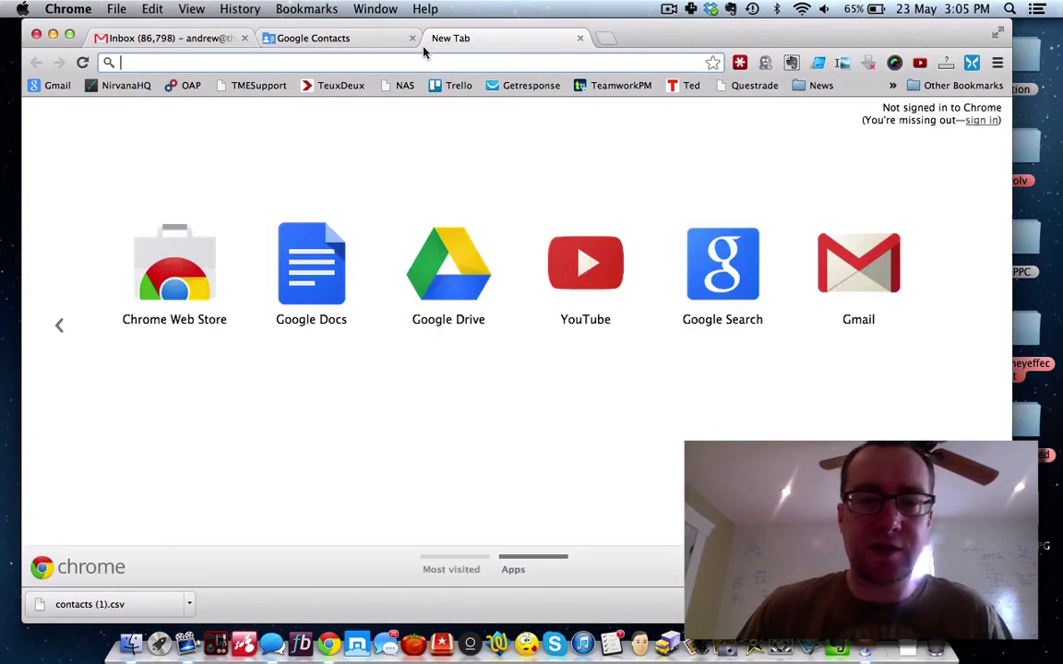
Step: Log in to OfficeAutopilot at officeautopilot.com and list the contact groups under Current Group
type("office")
key("Return")
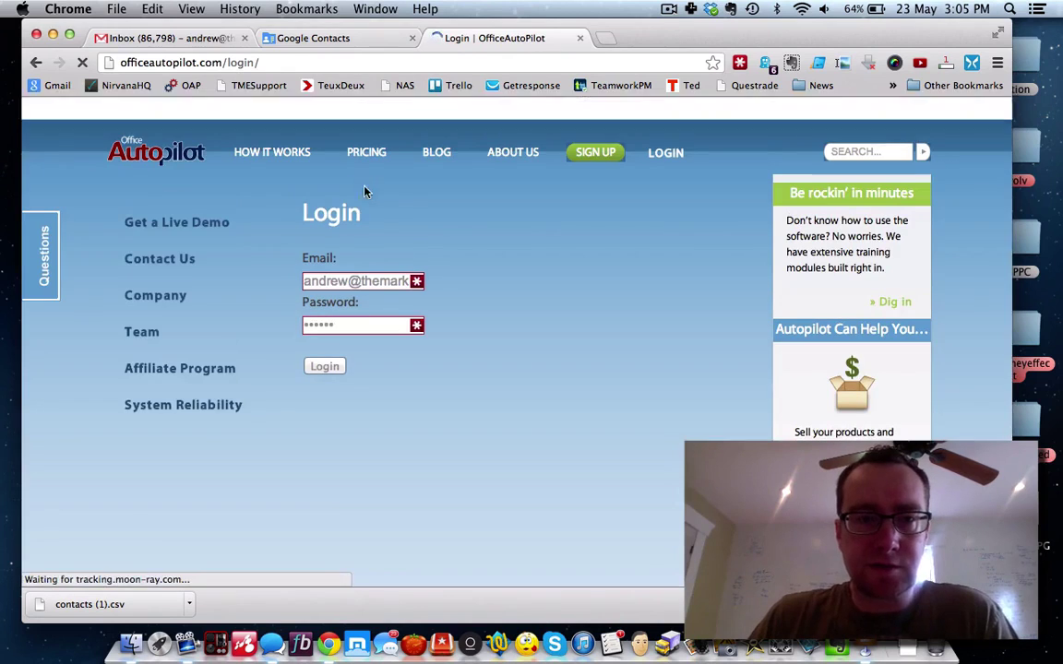
left_click(324, 366)
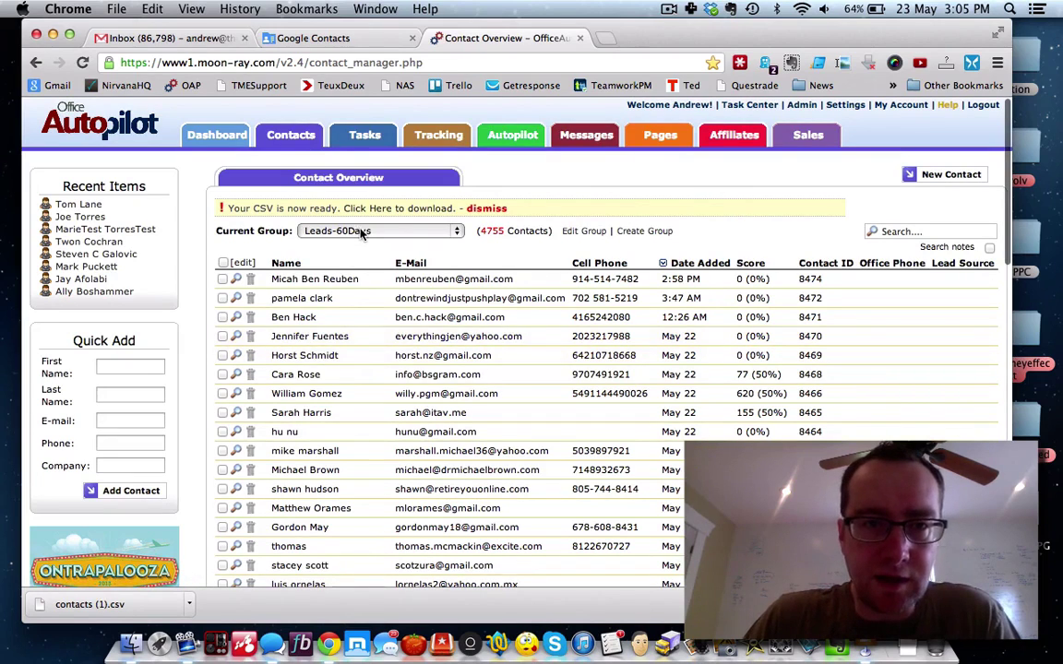
left_click(362, 232)
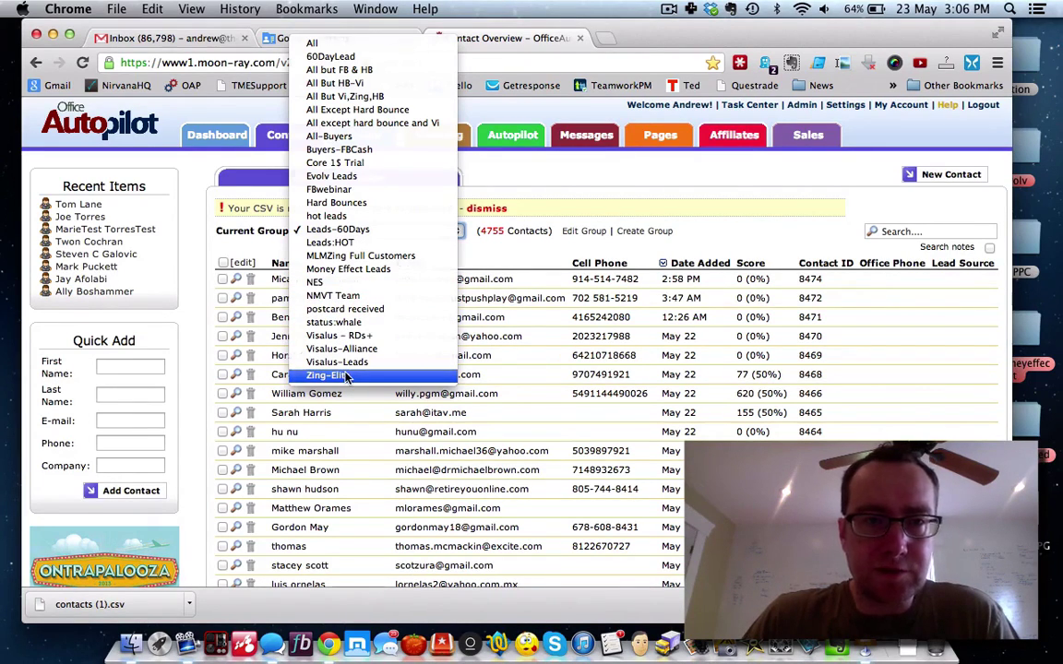
Step: Select the Zing-Elite group, apply actions to All in group, and confirm Export Contacts
left_click(345, 376)
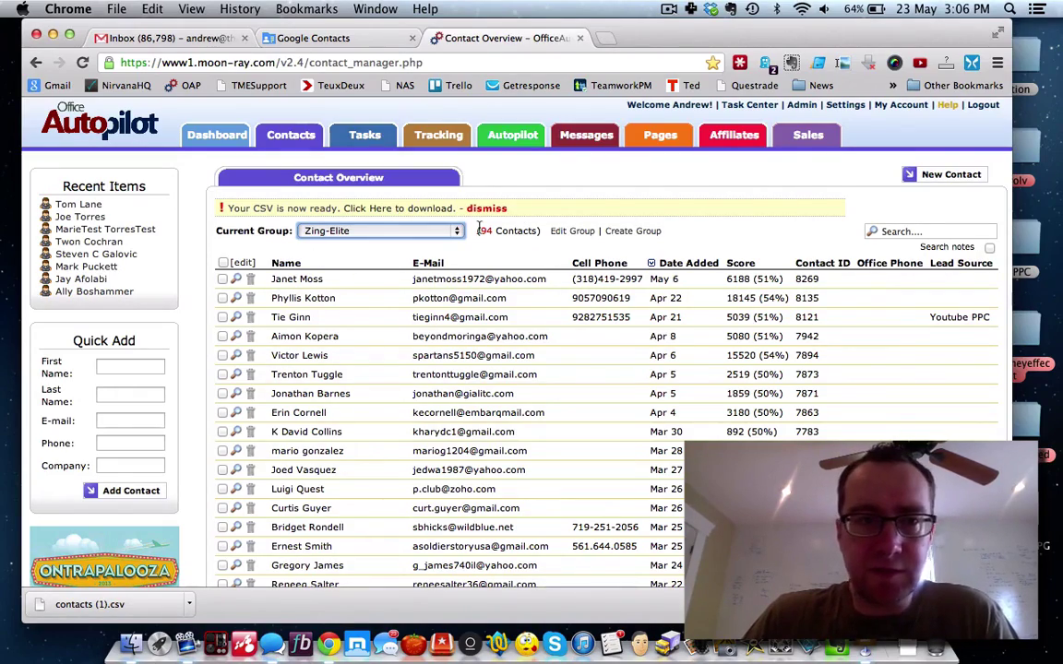
scroll(391, 290, "down", 15)
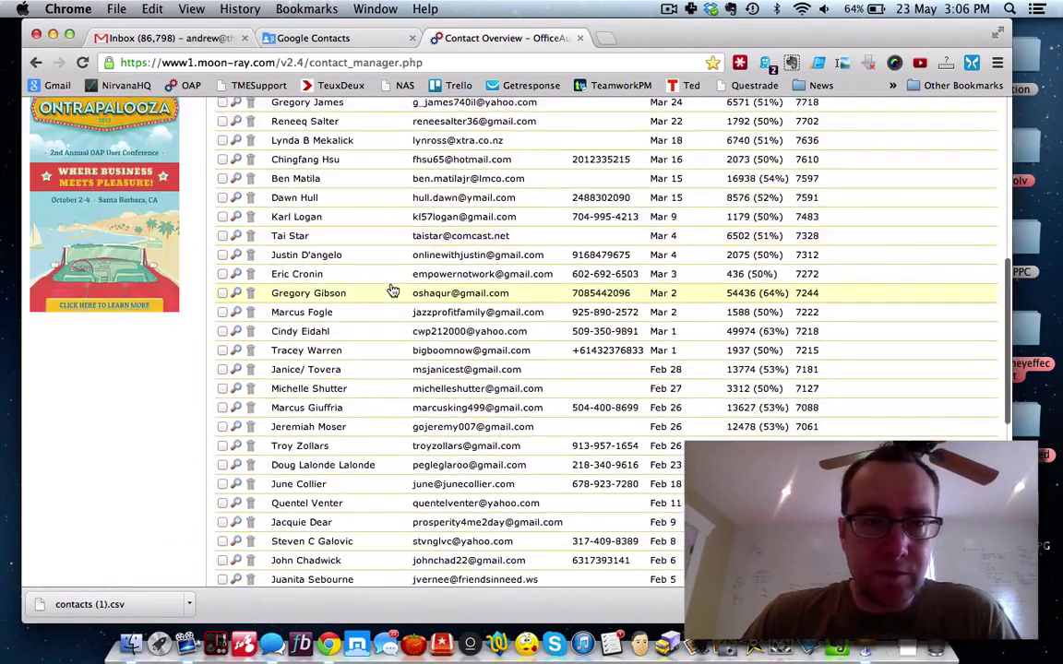
left_click(329, 419)
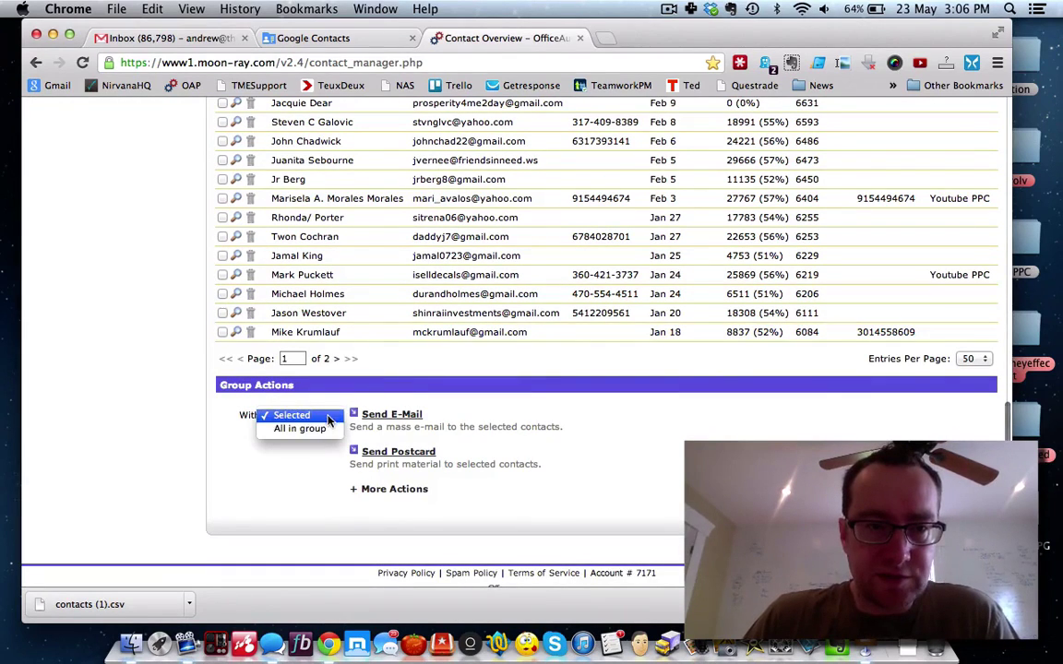
left_click(295, 428)
left_click(387, 490)
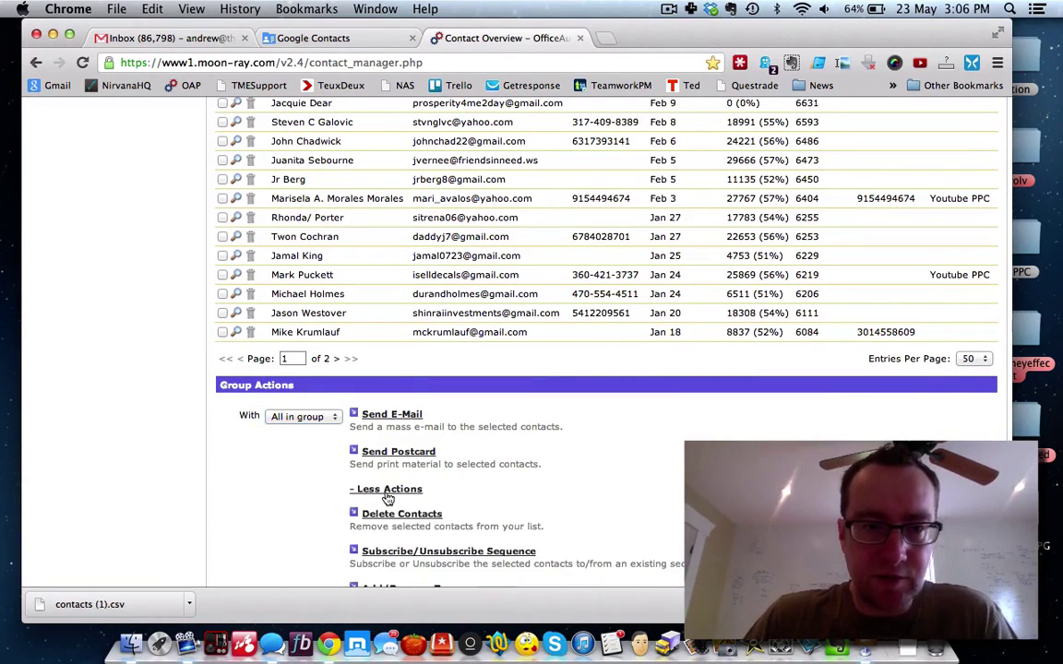
scroll(385, 493, "down", 3)
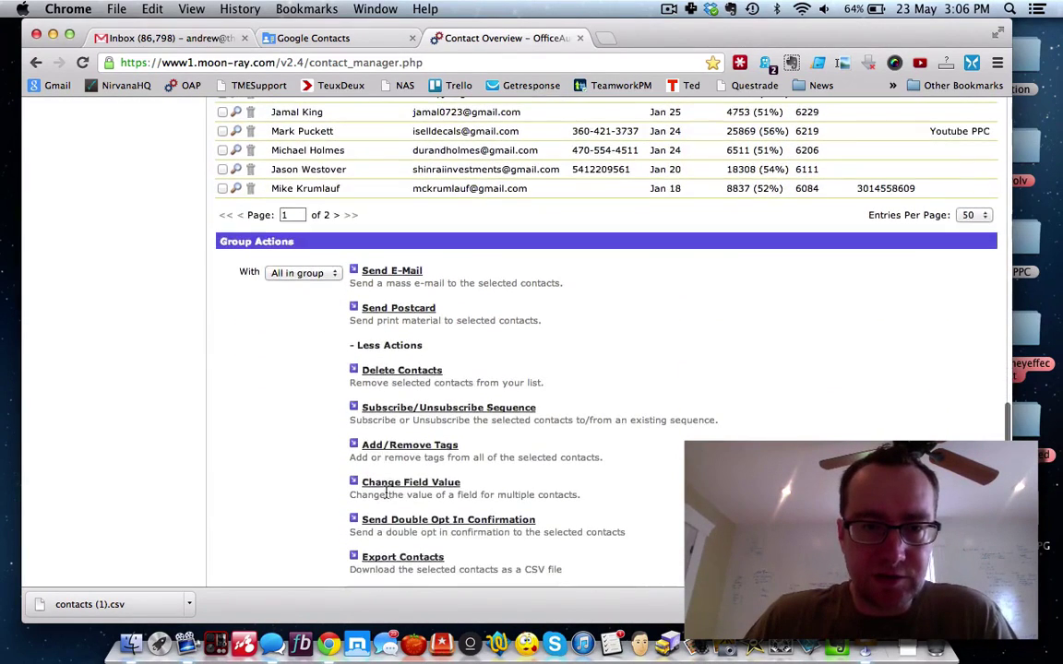
left_click(391, 557)
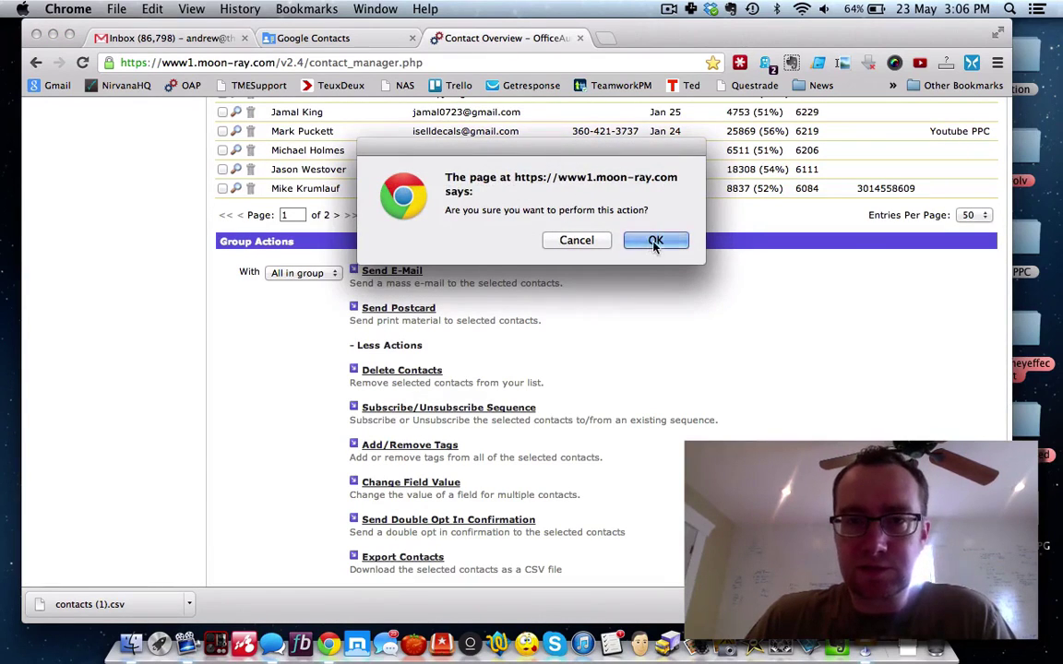
left_click(655, 242)
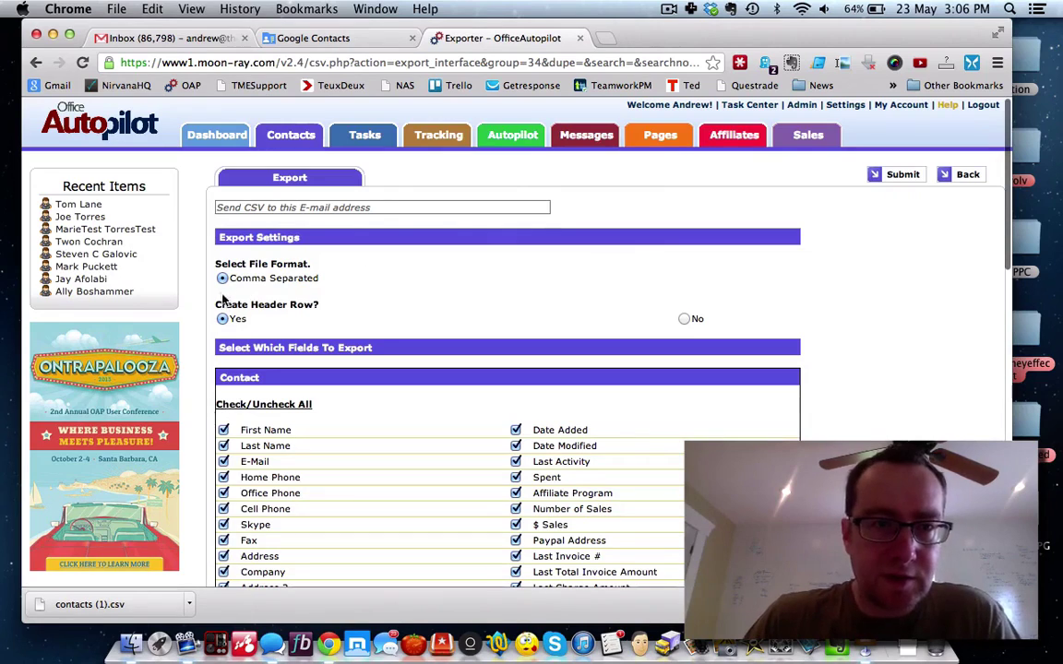
Step: Send the CSV to the account owner's e-mail, exporting only E-Mail, Home, Office and Cell Phone
left_click(247, 207)
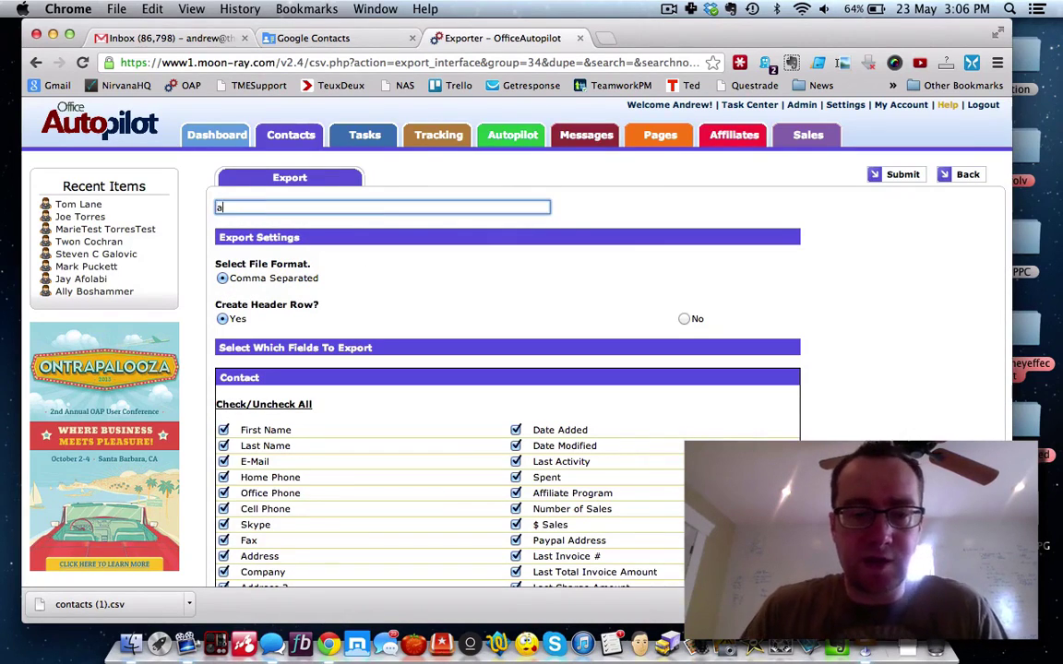
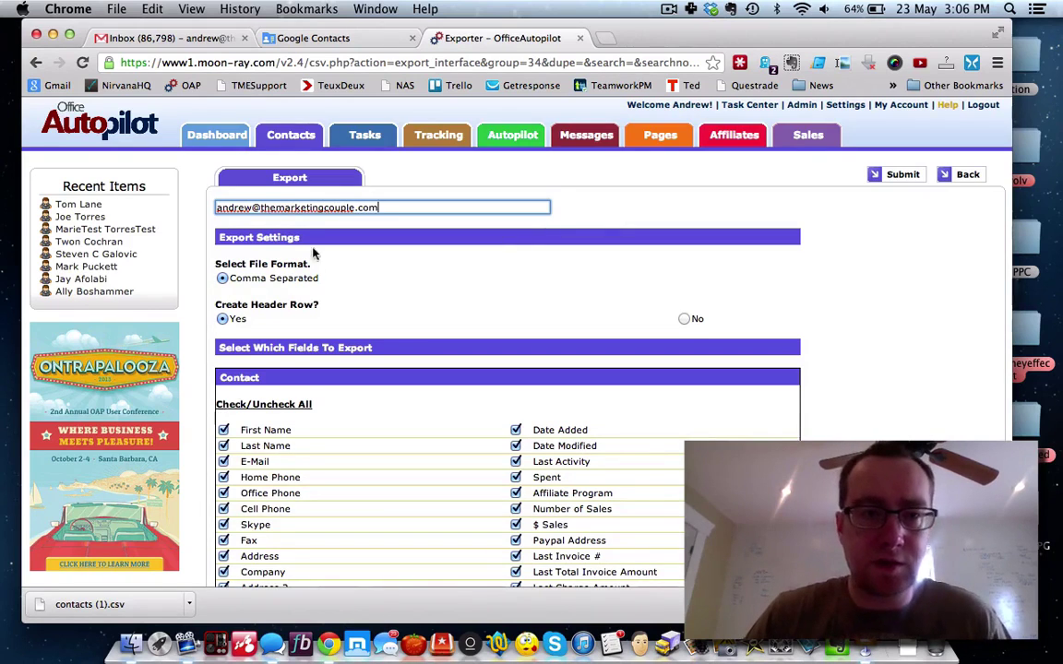
scroll(327, 285, "down", 3)
left_click(290, 314)
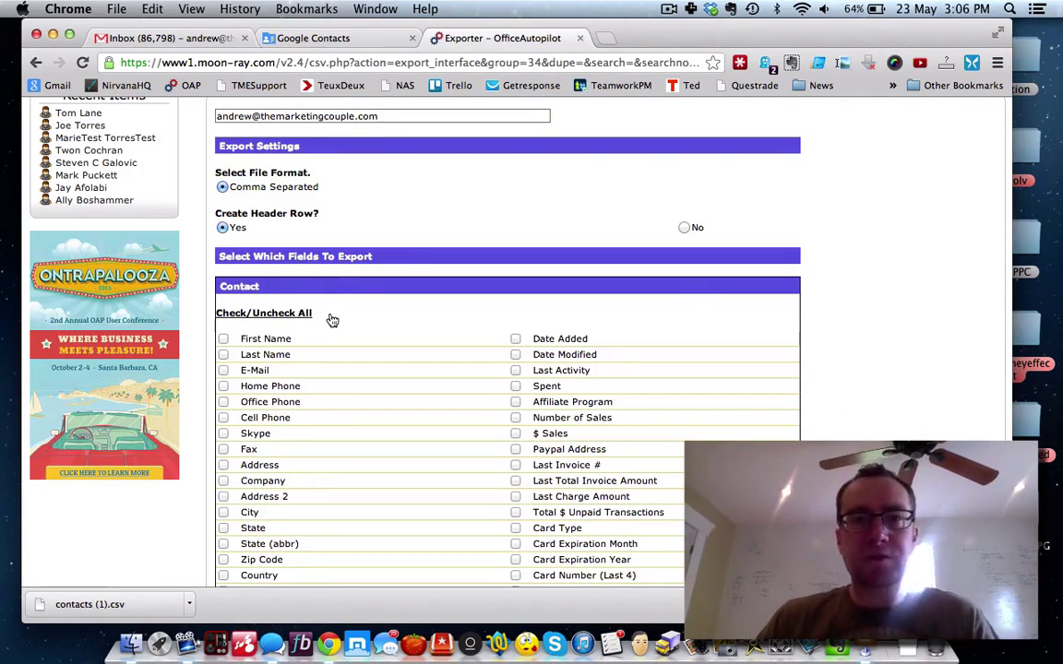
left_click(223, 370)
left_click(223, 401)
left_click(223, 418)
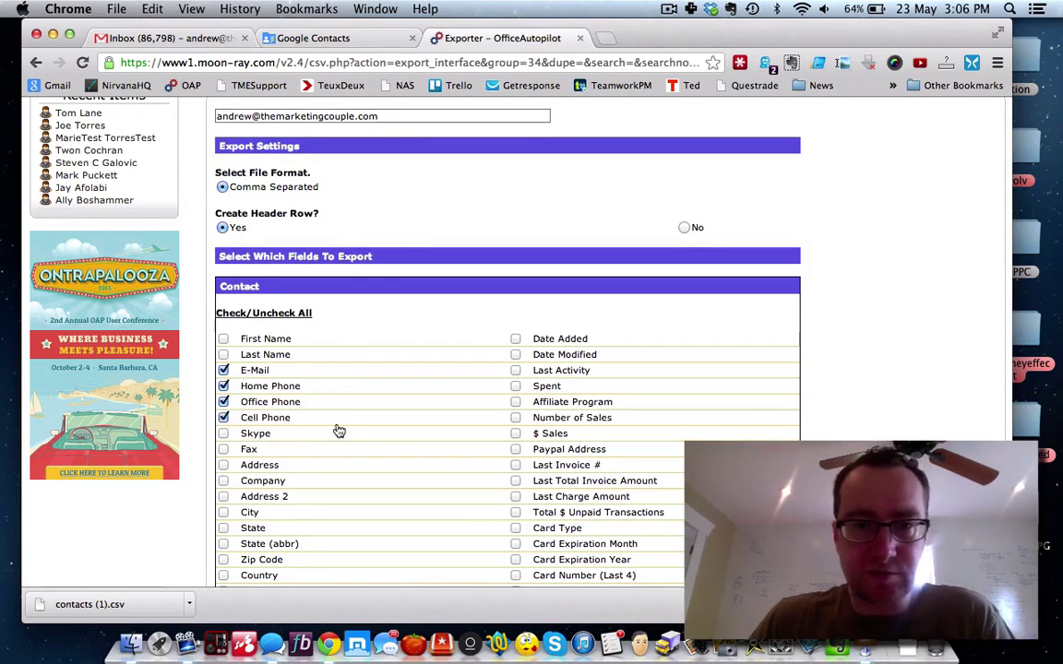
scroll(338, 430, "down", 15)
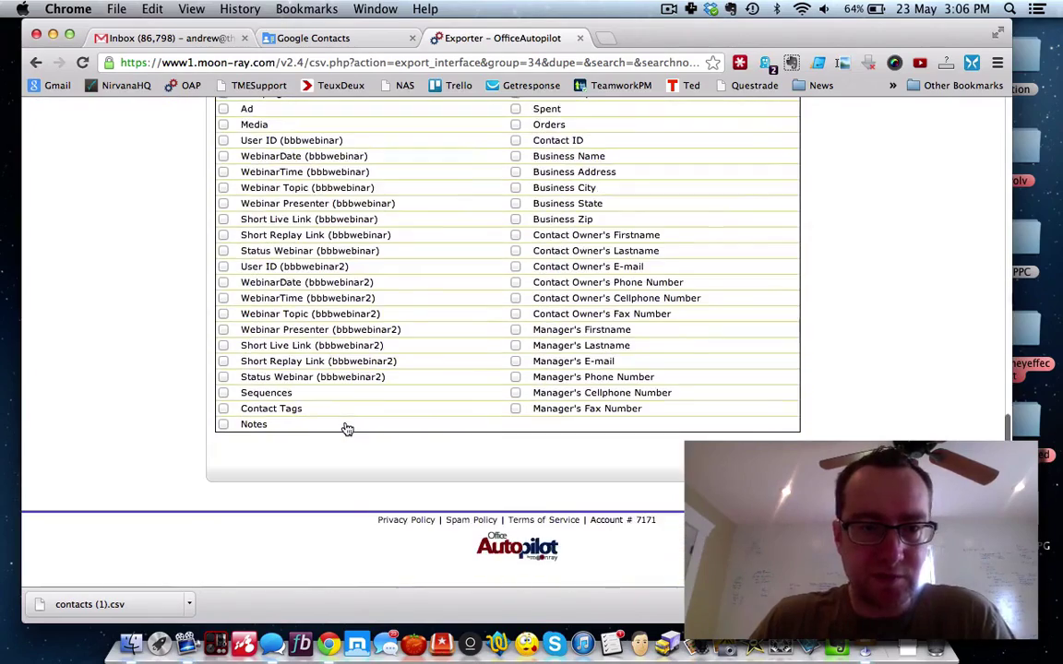
scroll(508, 443, "up", 15)
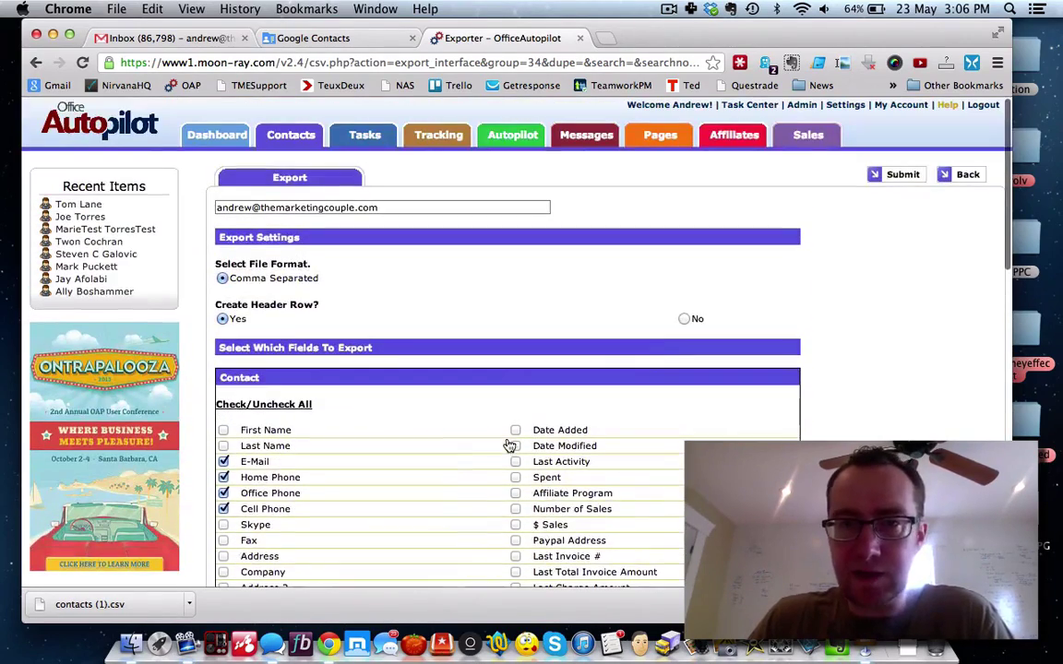
Step: Submit the Zing-Elite export, acknowledge the preparing message, and dismiss the CSV-ready banner
left_click(904, 176)
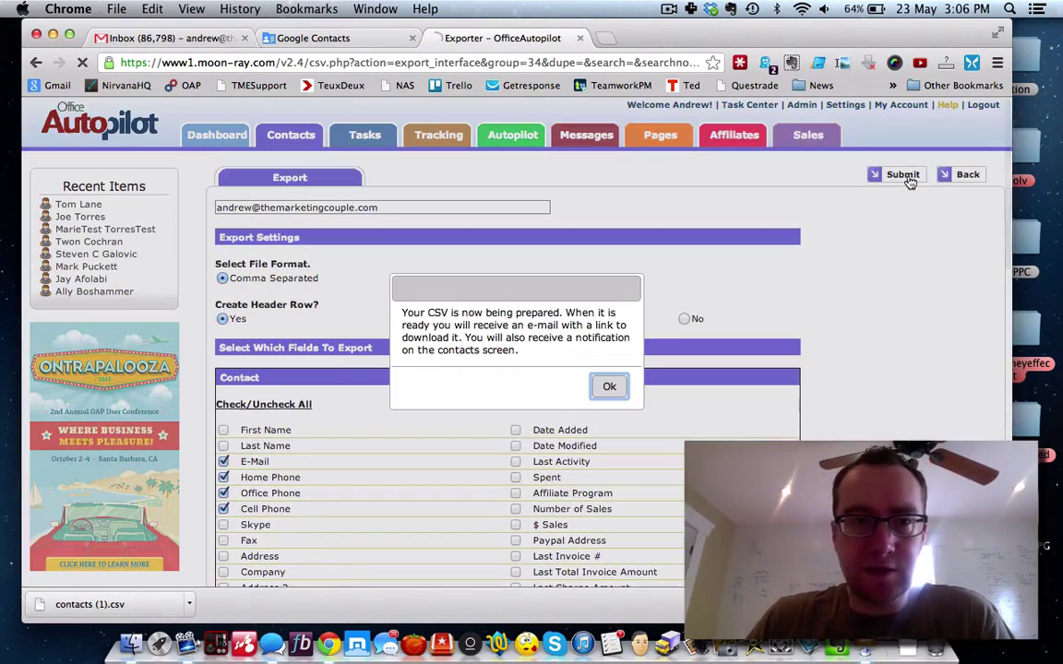
left_click(614, 385)
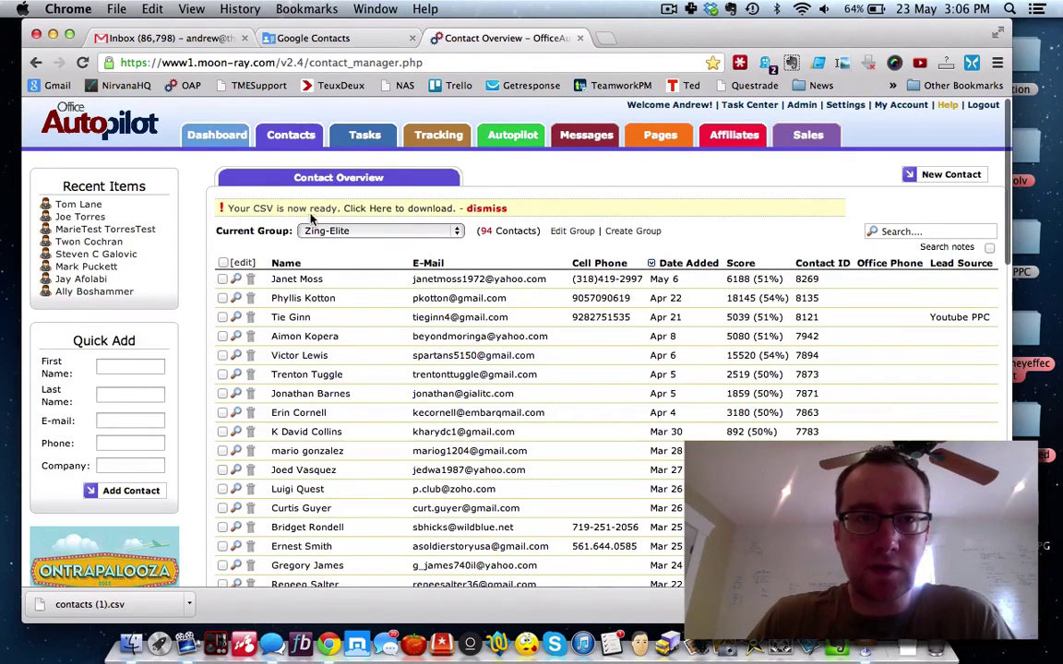
left_click(494, 210)
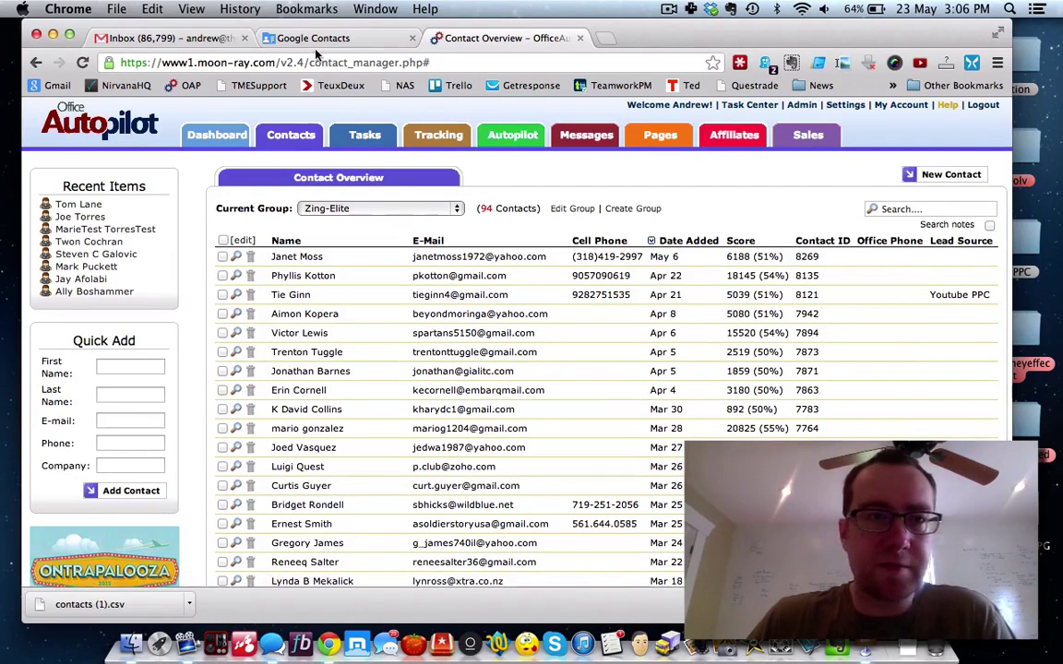
Step: Download the Zing-Elite CSV from the 'Your CSV is ready!' e-mail in Gmail
left_click(193, 40)
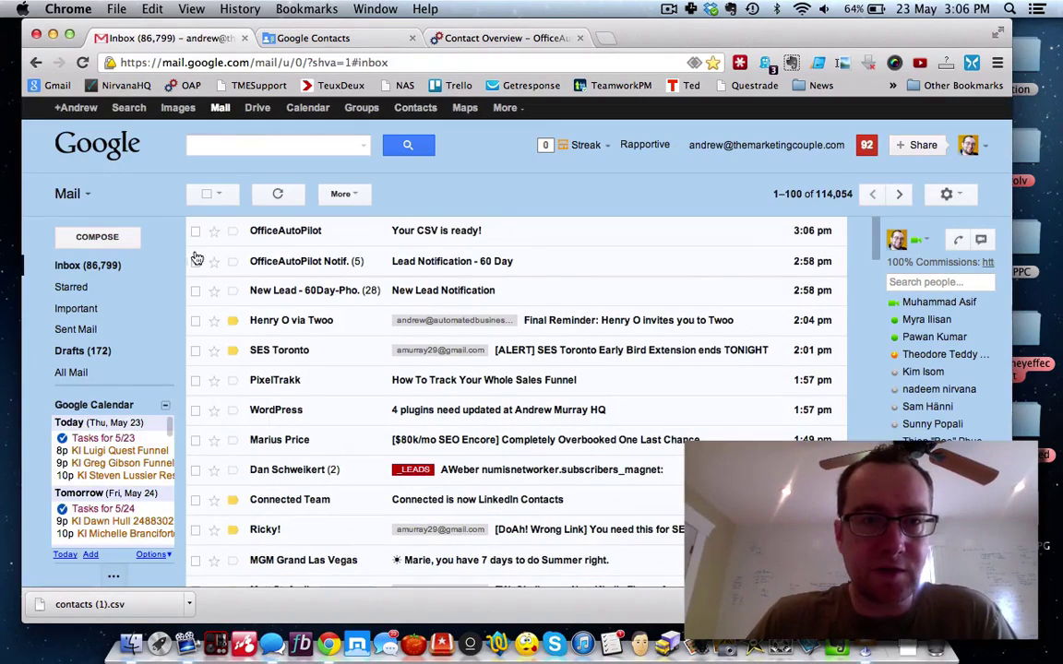
left_click(447, 238)
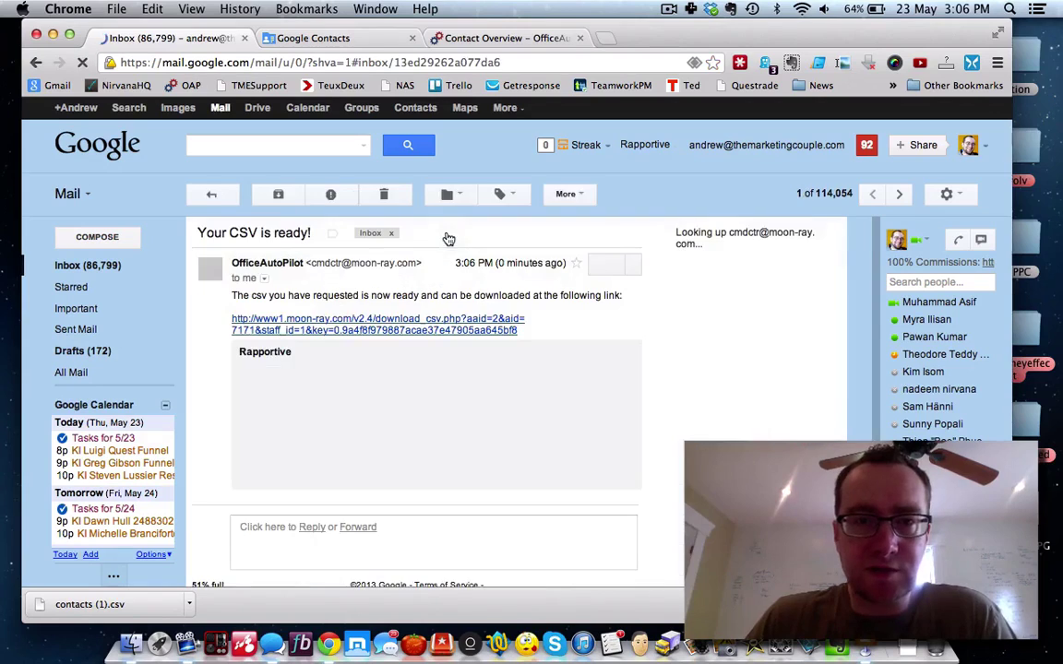
left_click(400, 322)
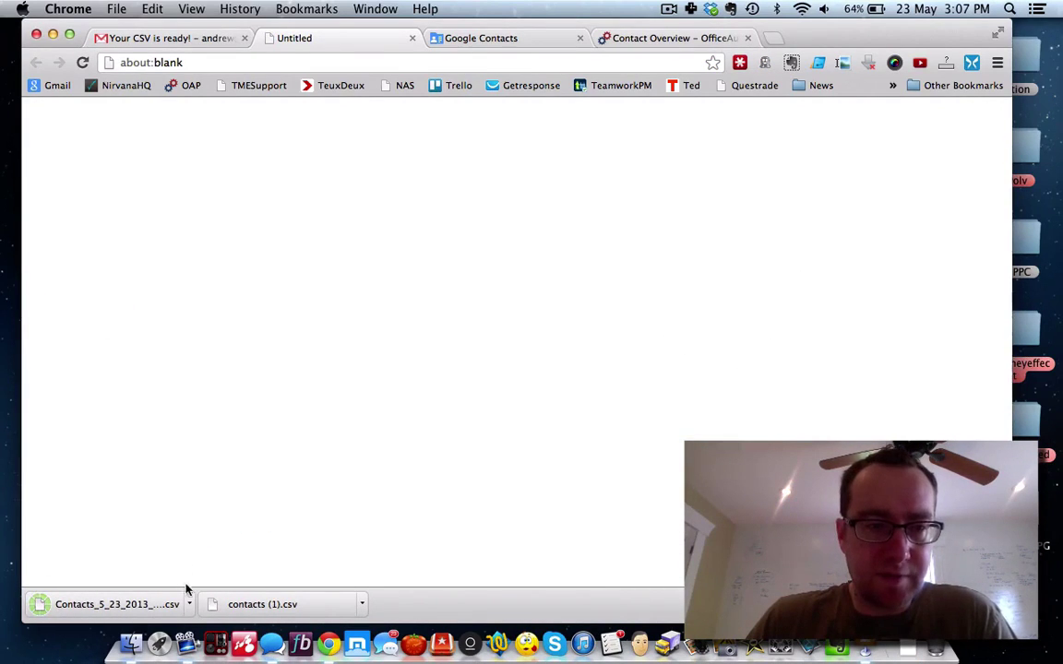
left_click(188, 604)
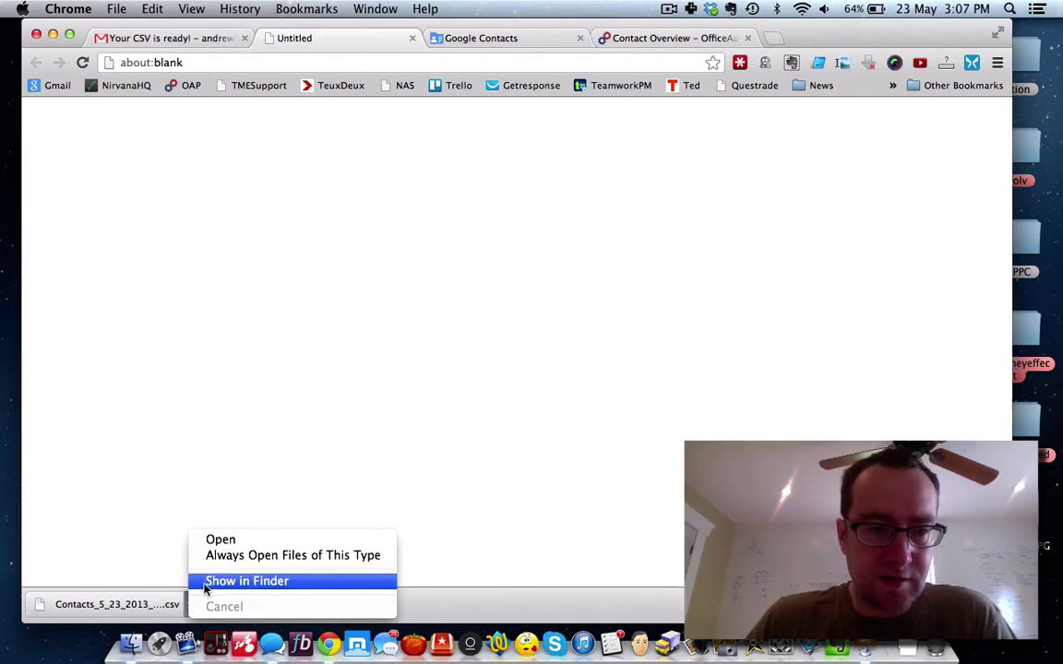
Step: Rename the Zing-Elite export in Downloads to oap-zingelite.csv and close the Finder window
left_click(204, 579)
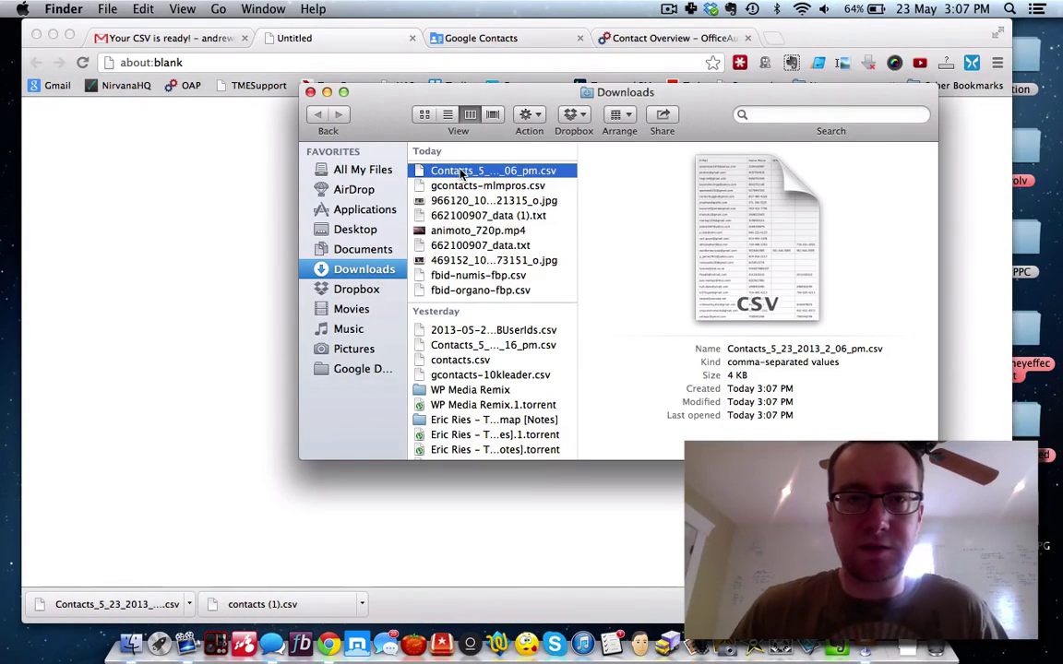
left_click(462, 172)
type("oap-zinge")
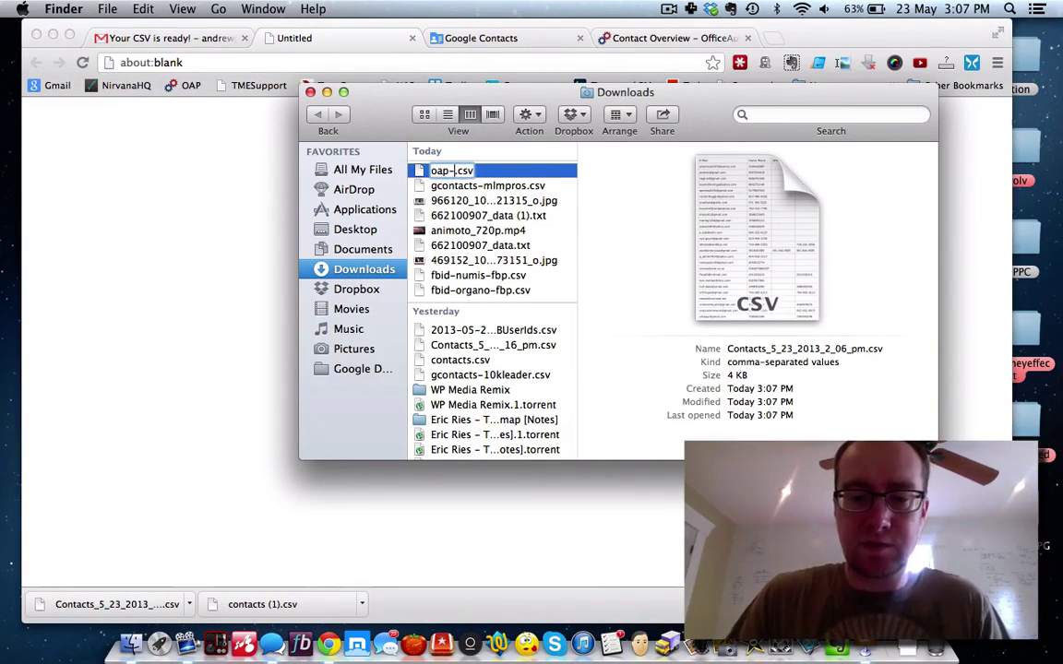
type("lite")
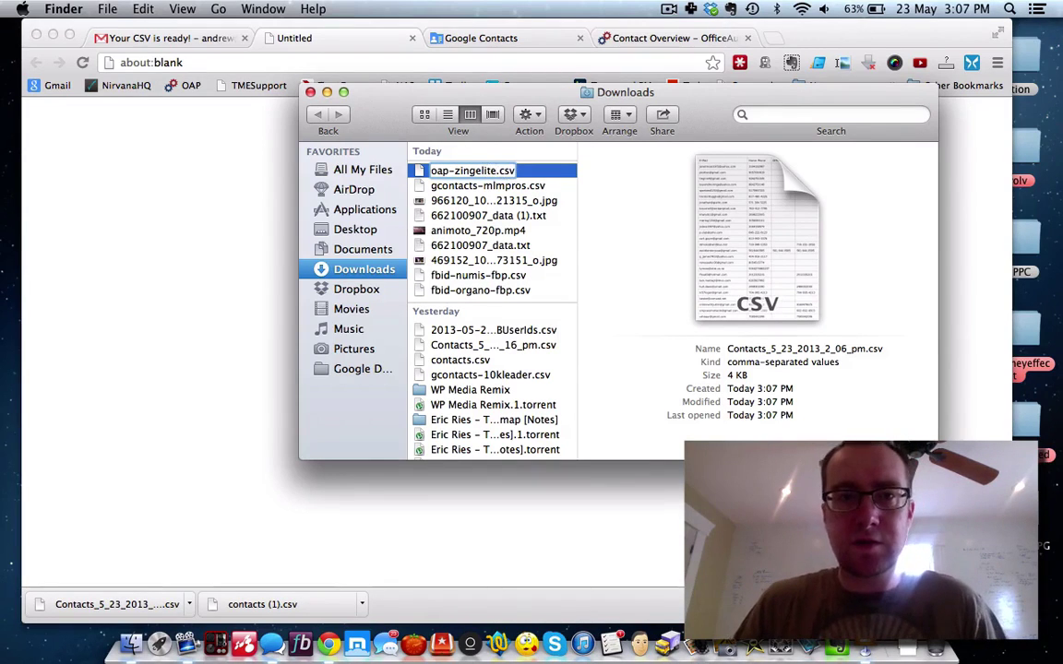
key("Return")
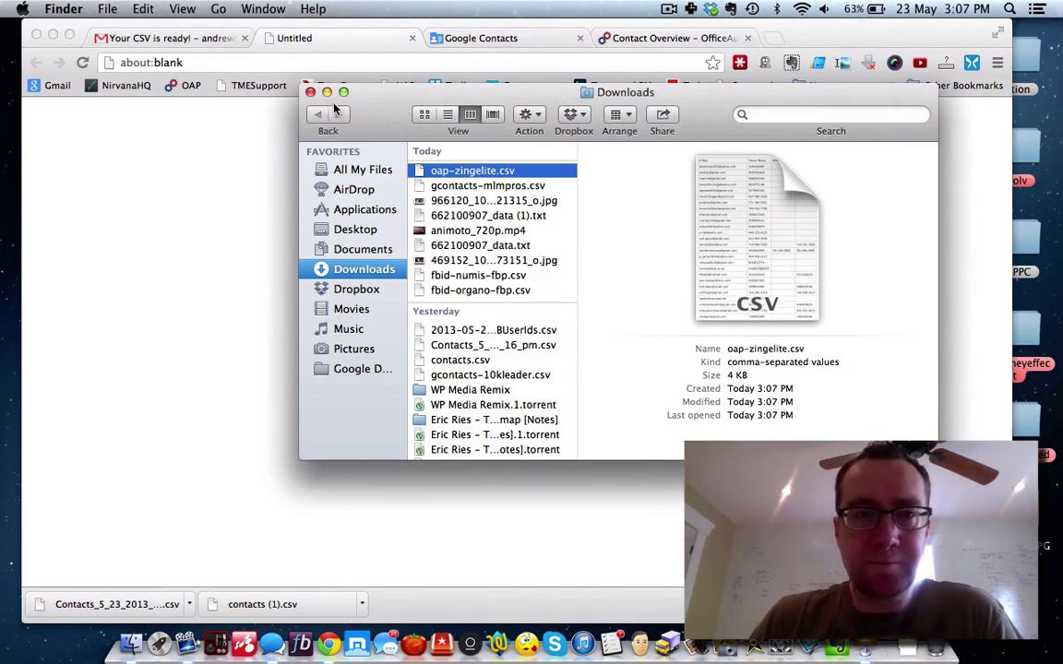
left_click(311, 92)
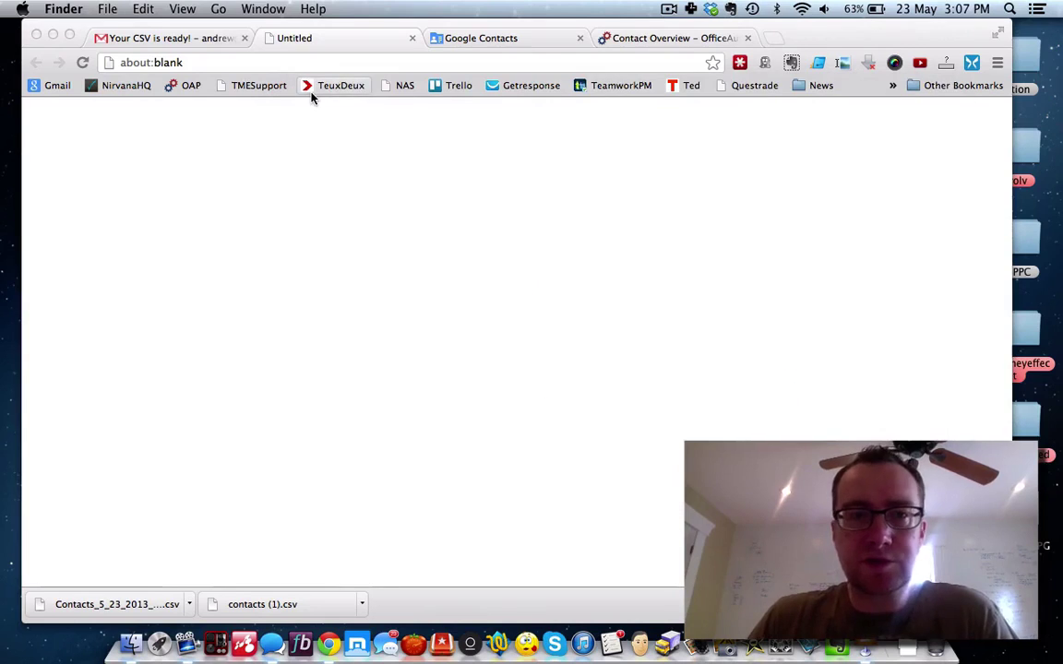
left_click(213, 45)
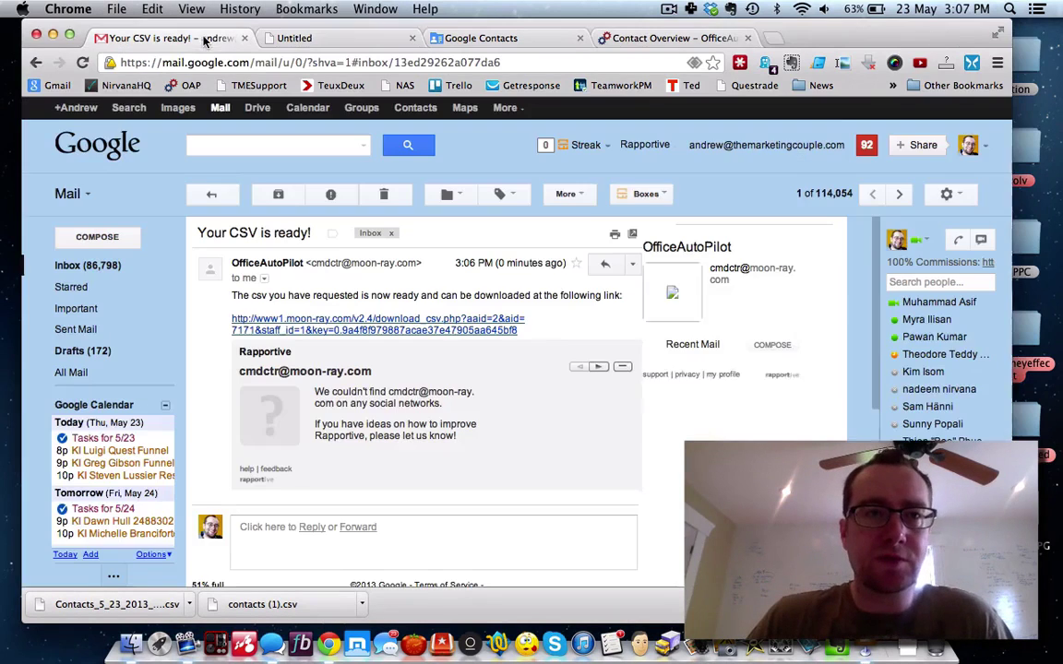
left_click(322, 37)
left_click(467, 41)
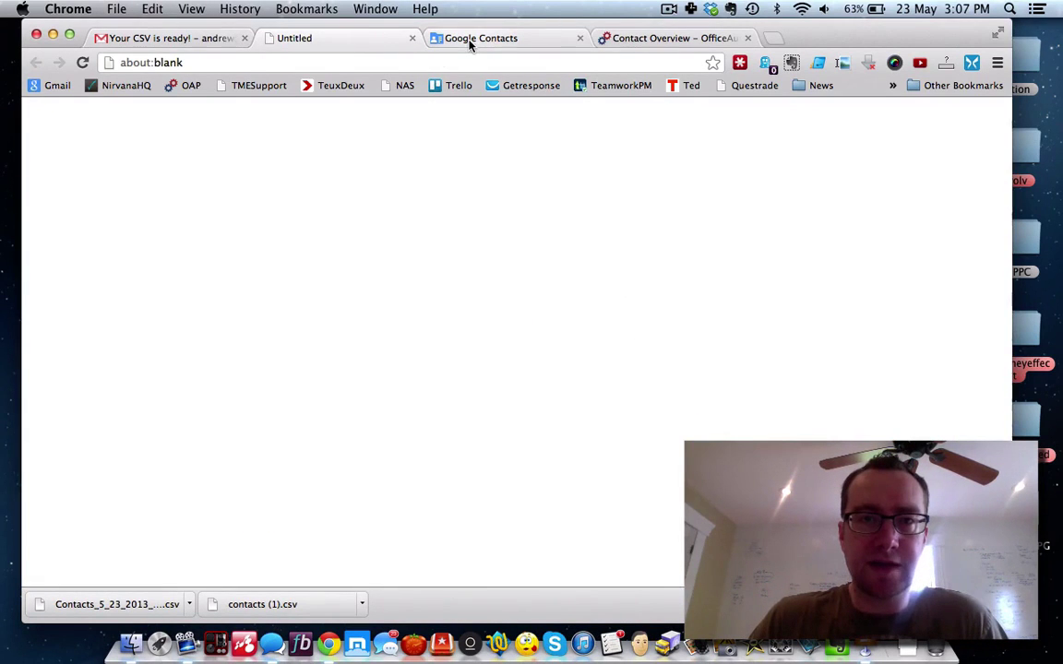
left_click(367, 43)
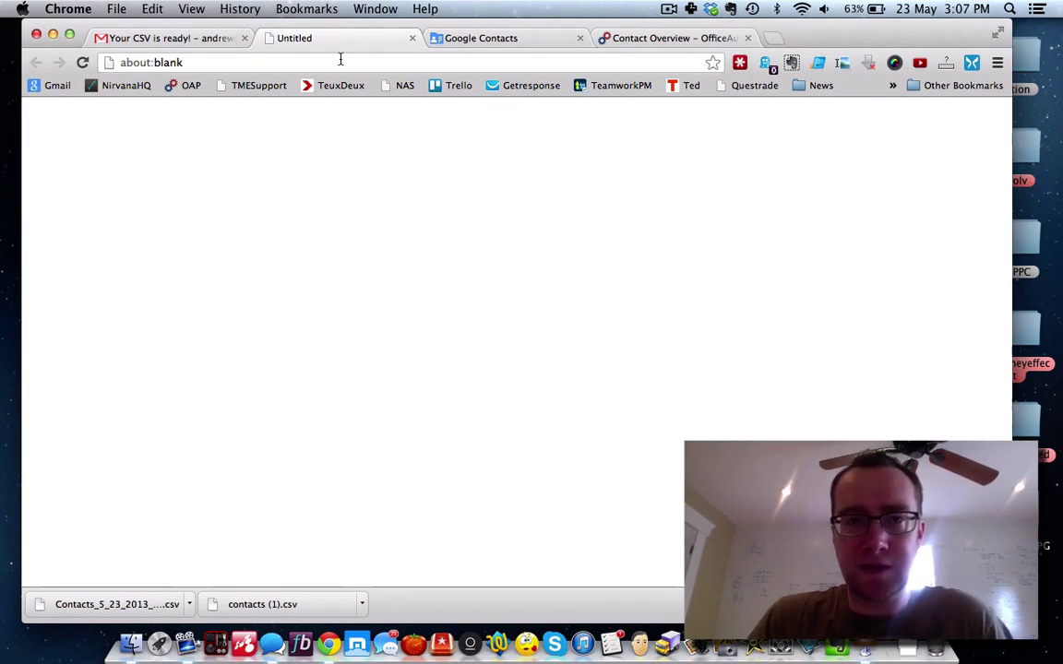
left_click(194, 37)
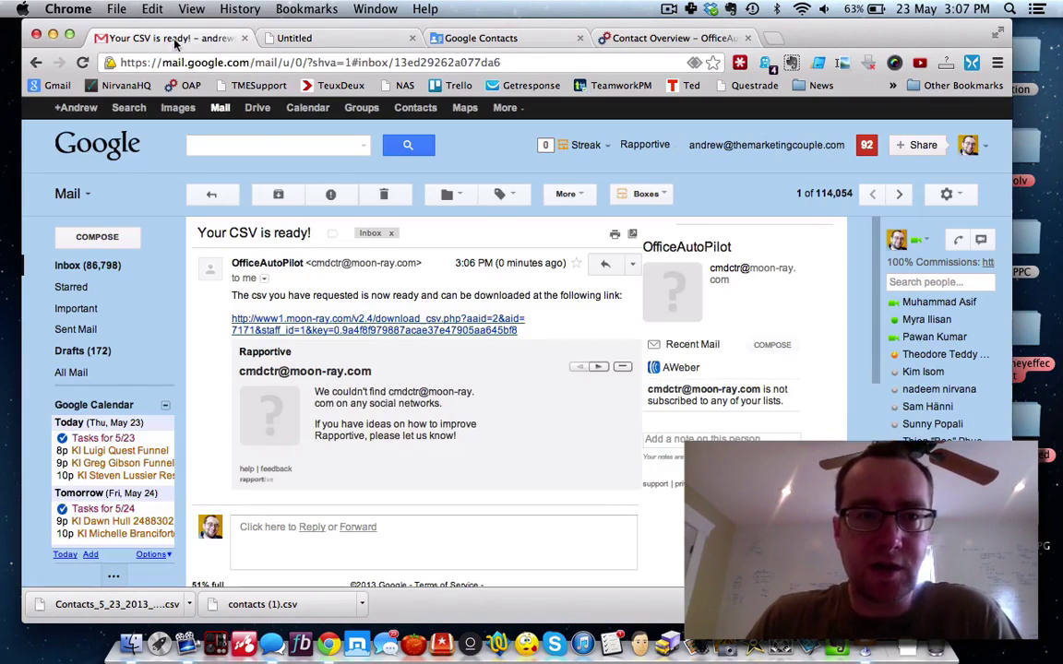
left_click(337, 35)
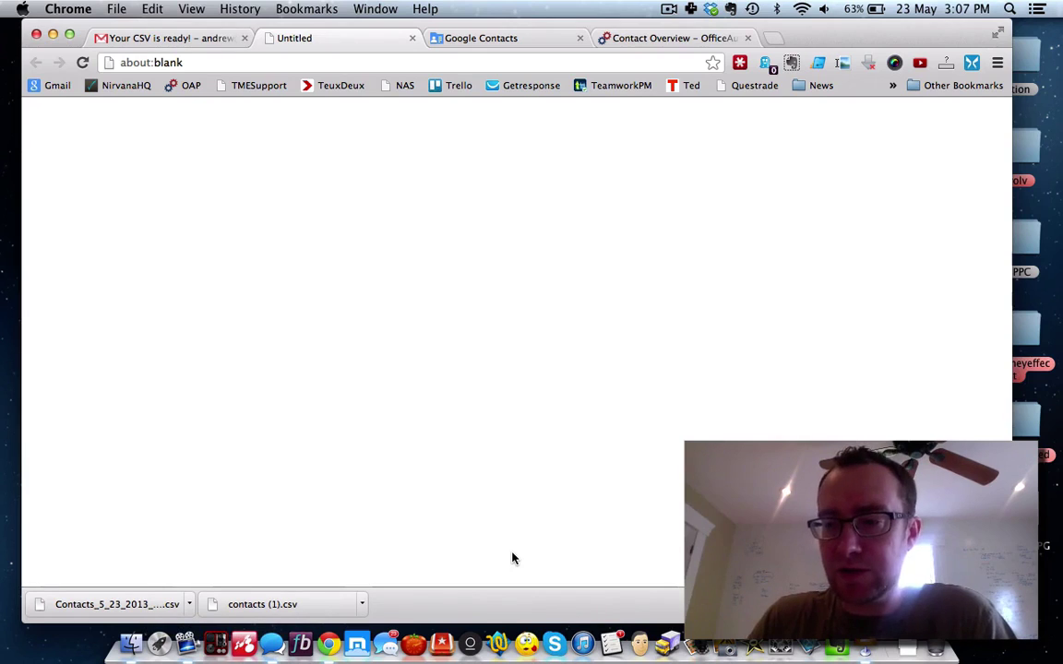
left_click(773, 38)
Step: Load facebook.com, log in, and go to Ads Manager's All Campaigns page
type("fa")
key("Return")
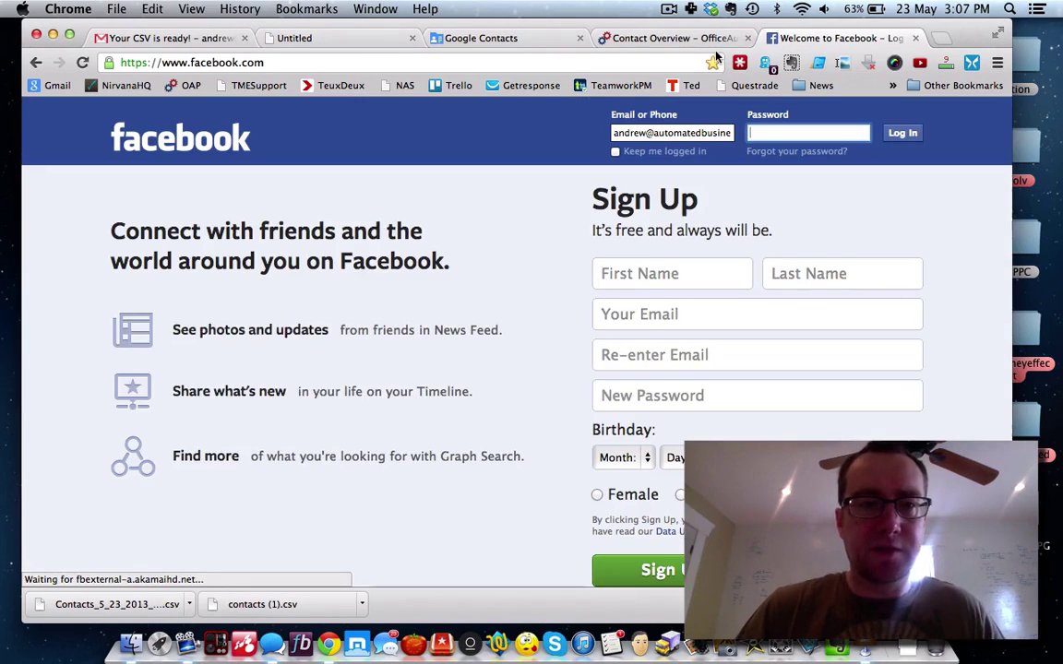
left_click(895, 157)
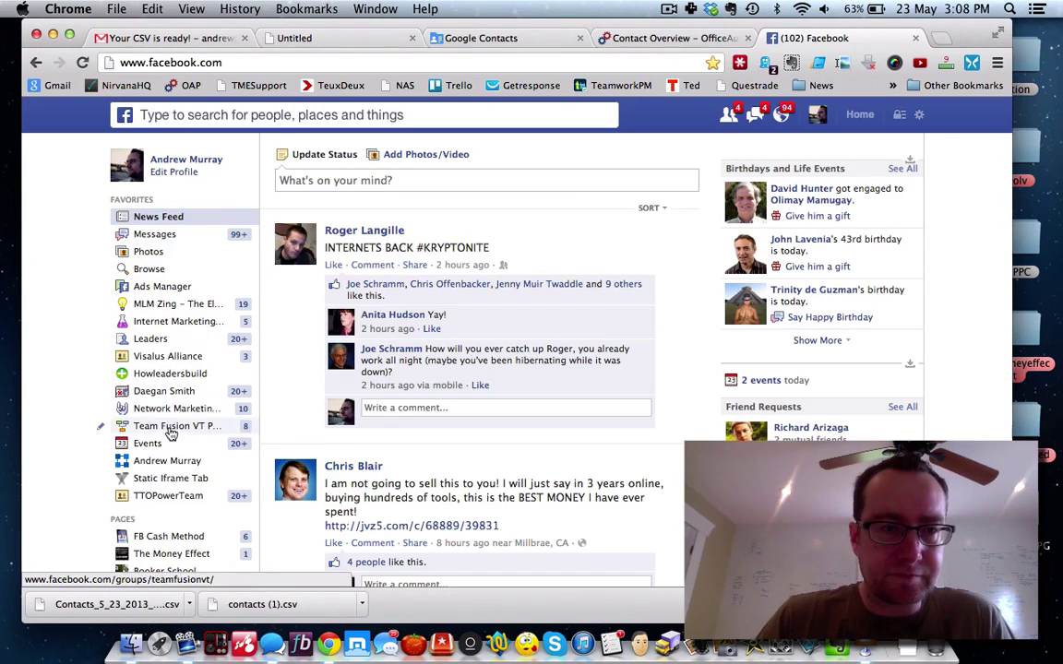
left_click(158, 287)
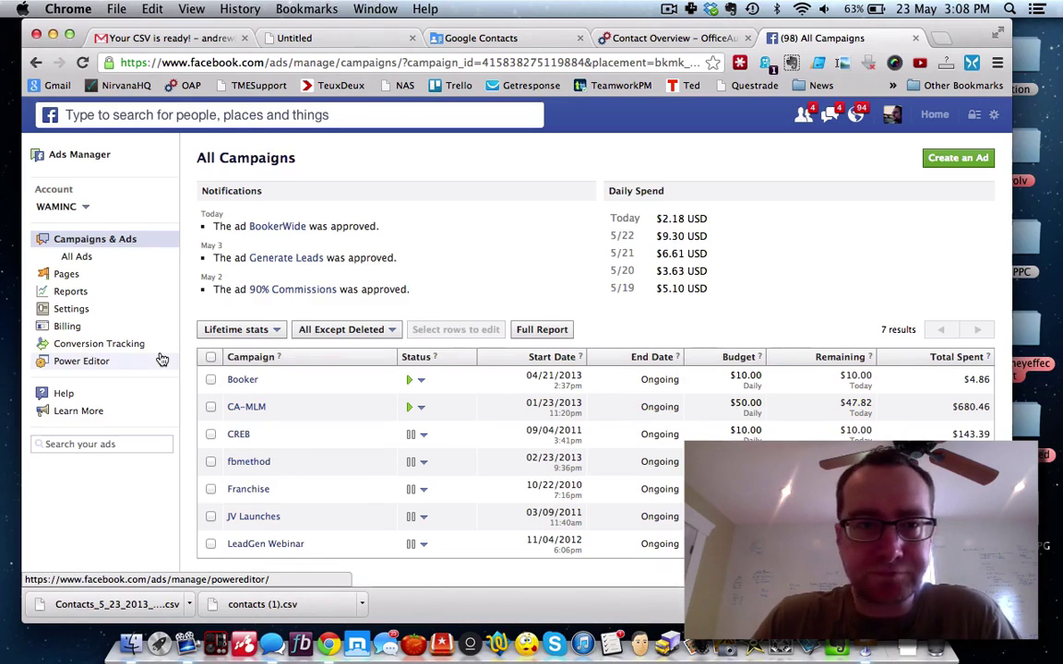
Step: Switch from Ads Manager to Power Editor and display its saved custom audiences list
left_click(87, 208)
left_click(87, 208)
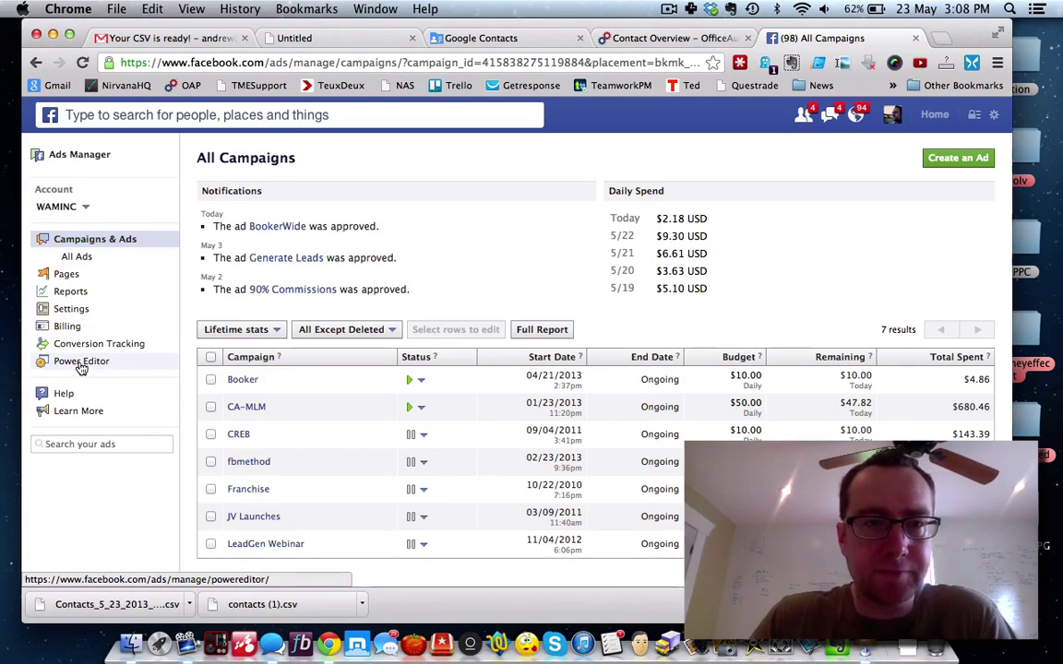
left_click(80, 365)
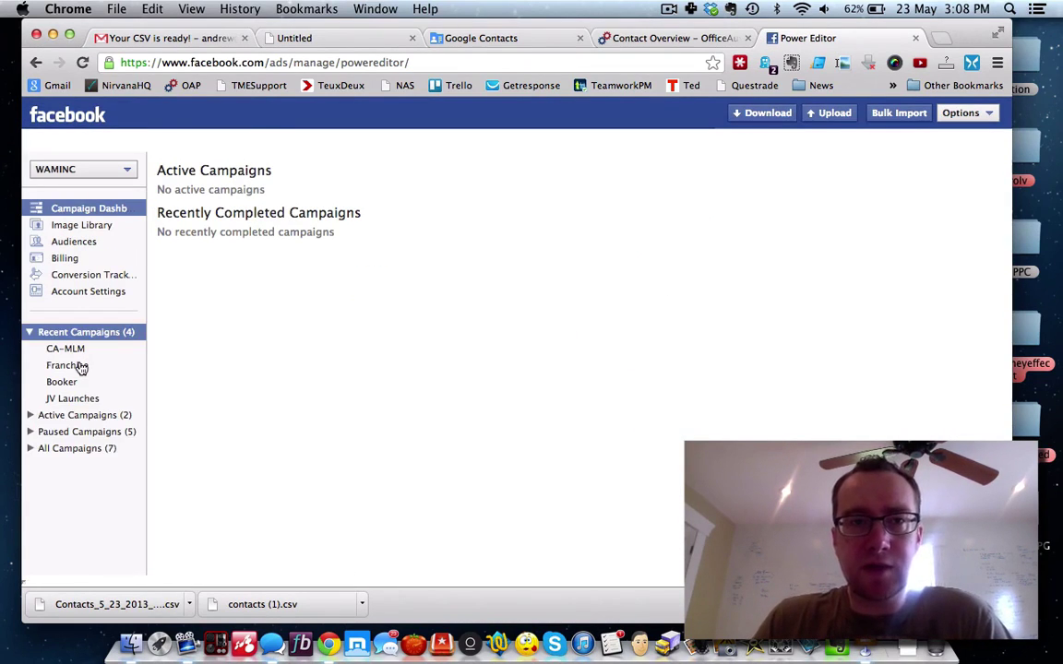
left_click(30, 332)
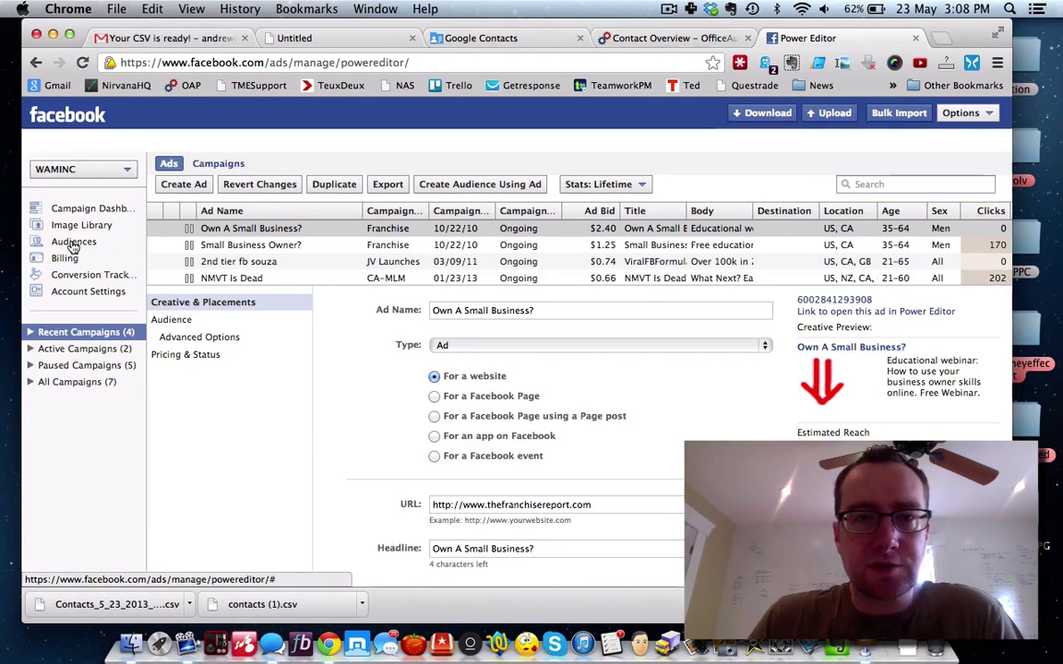
left_click(72, 243)
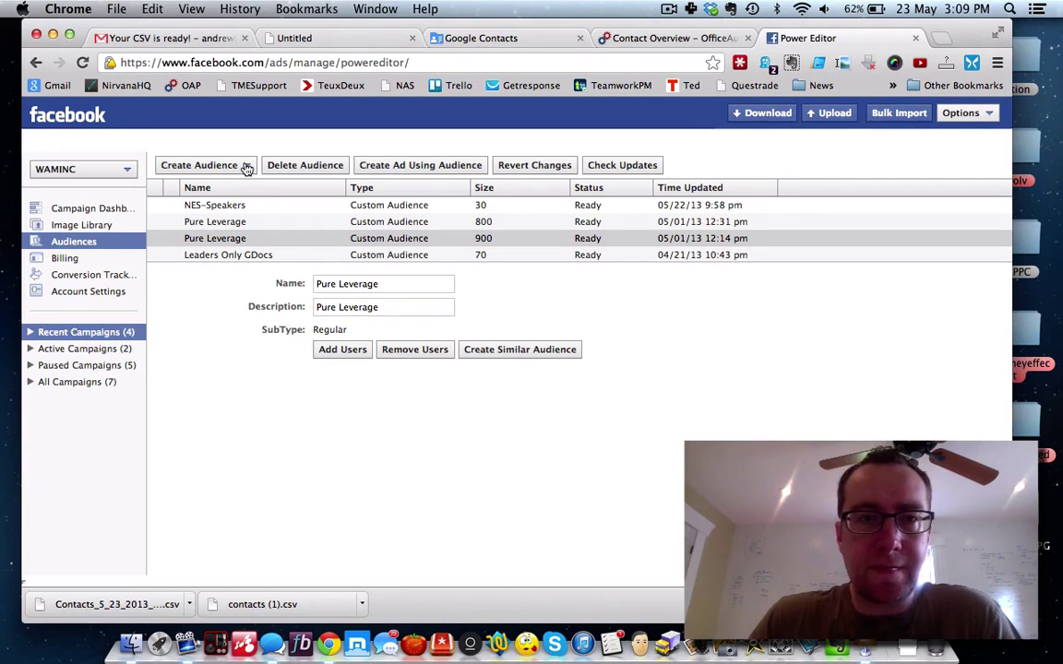
left_click(246, 167)
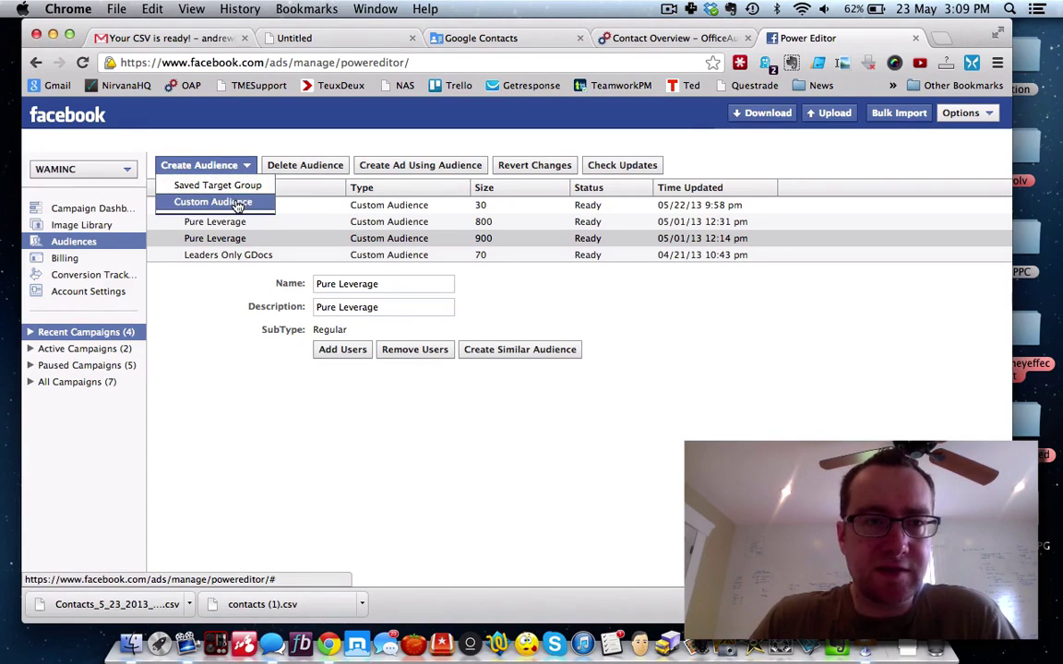
left_click(237, 204)
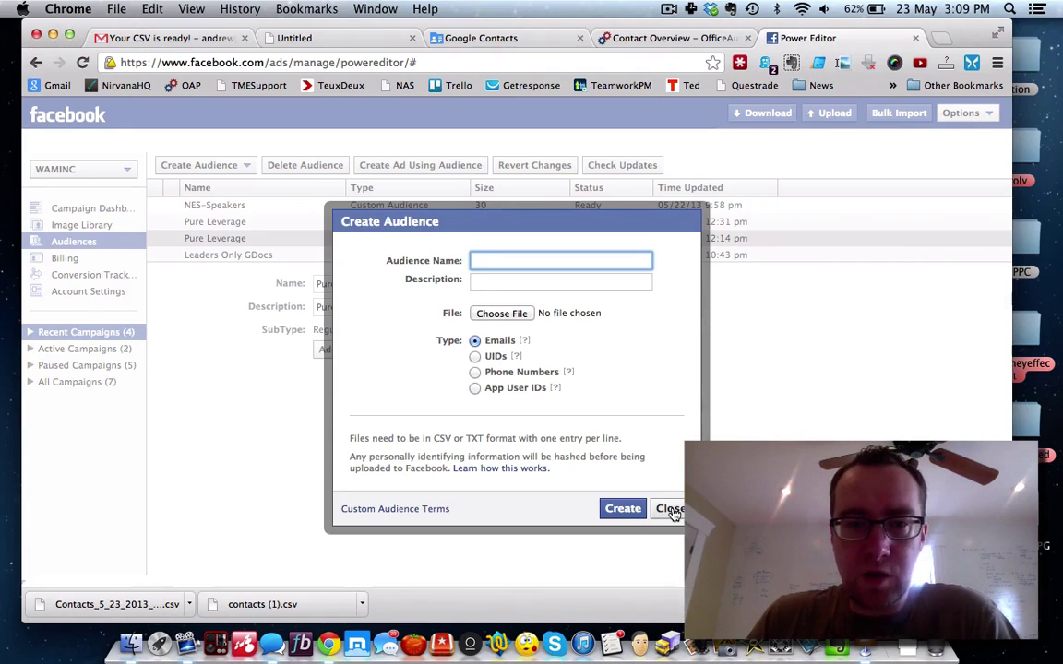
left_click(670, 510)
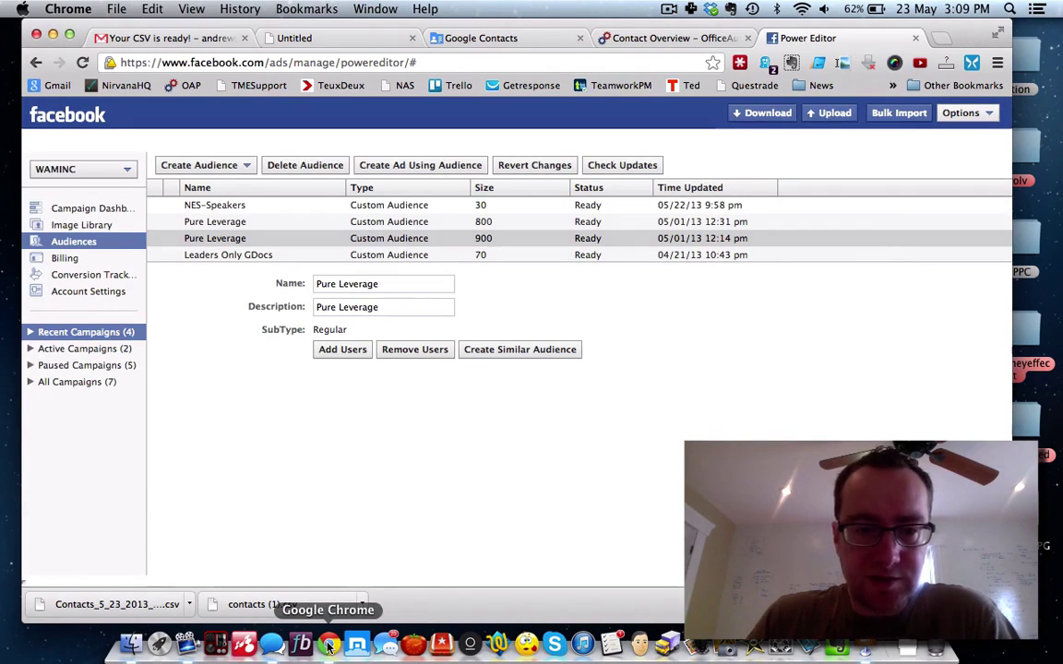
left_click(498, 645)
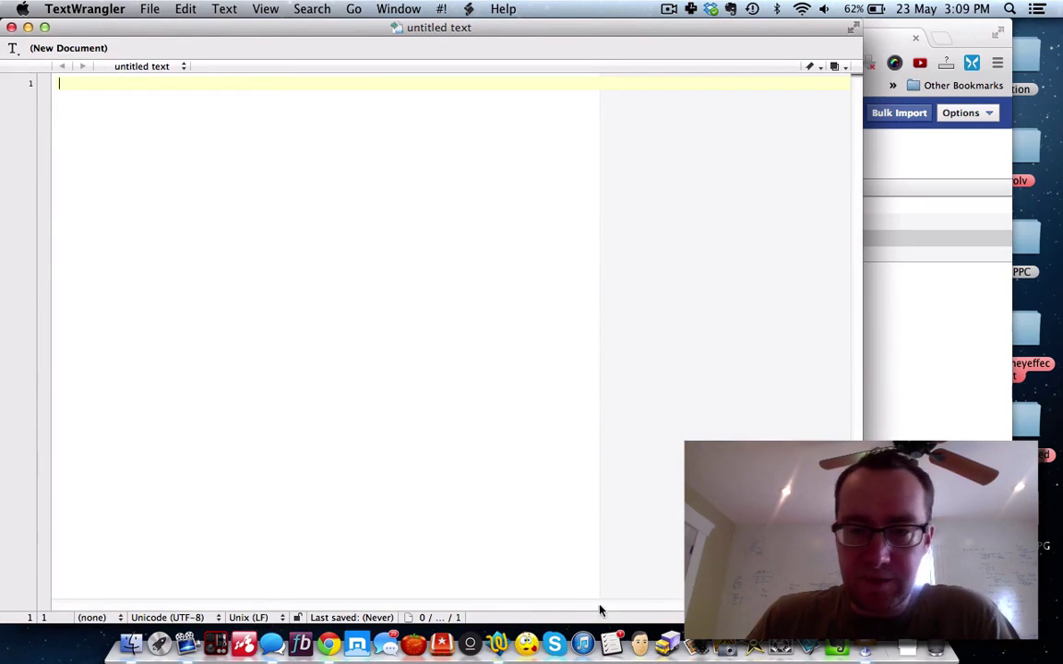
Step: Check the contacts (1).csv download in Chrome, then bring up a Finder window on the Desktop
left_click(329, 645)
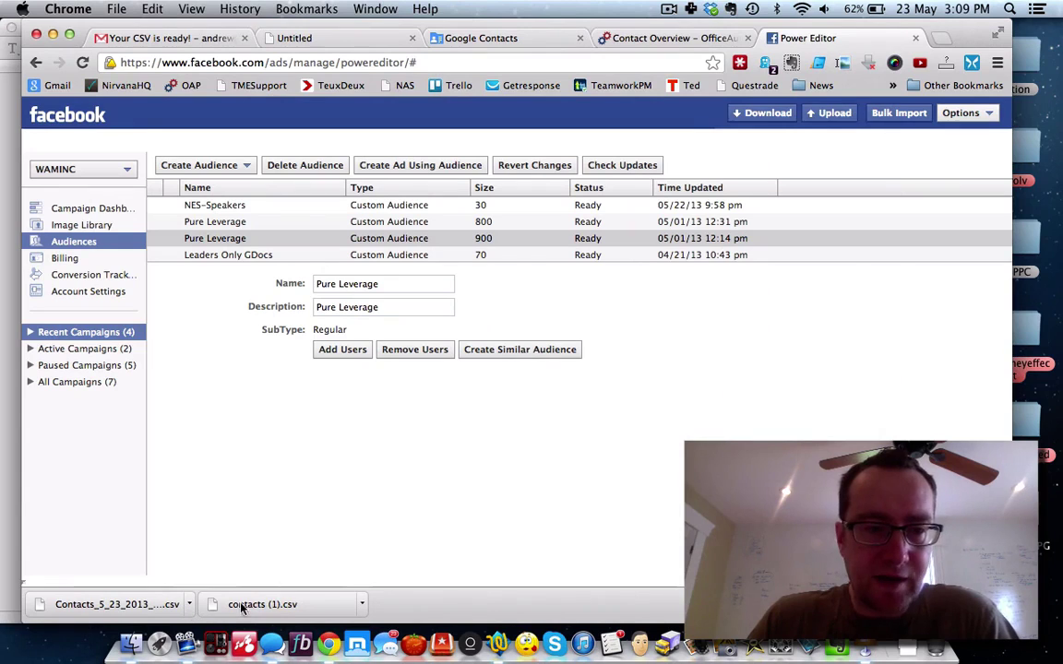
left_click(273, 604)
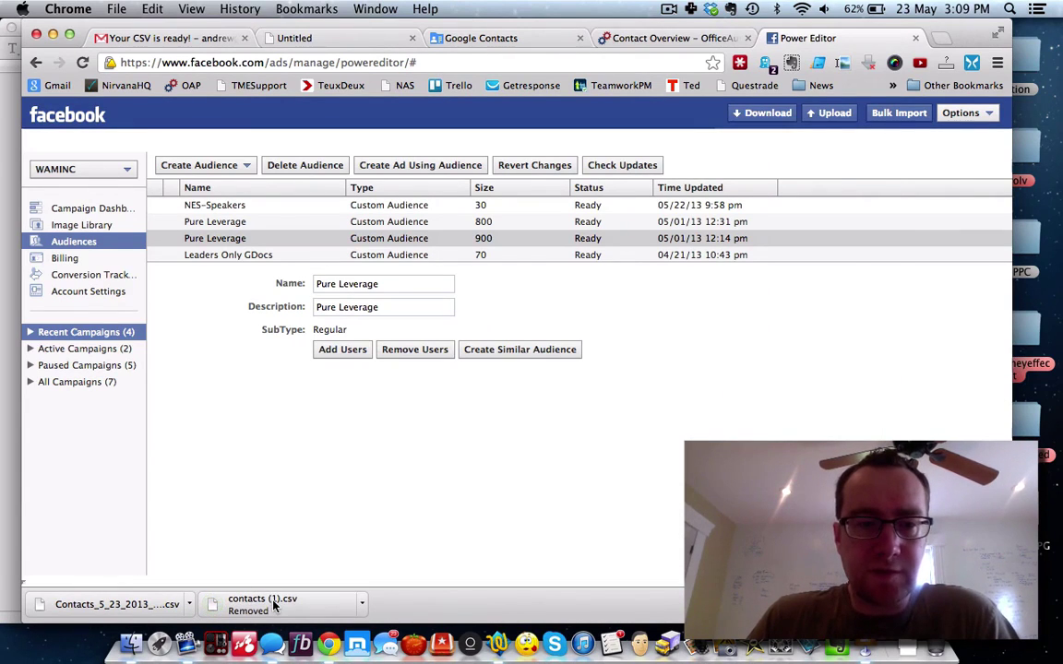
left_click(364, 609)
left_click(86, 649)
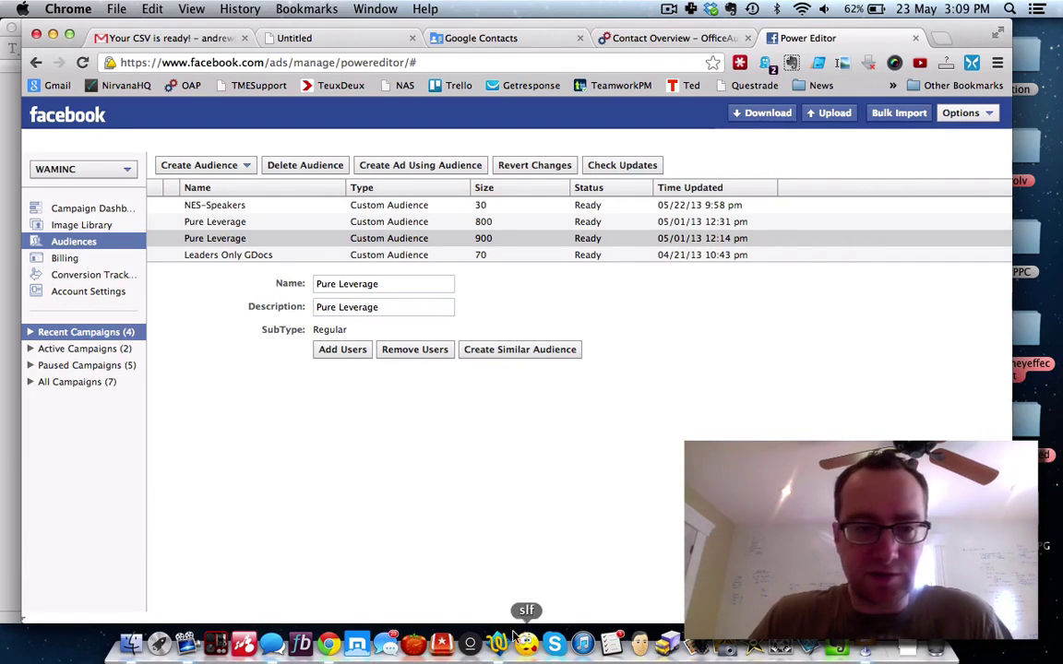
left_click(130, 645)
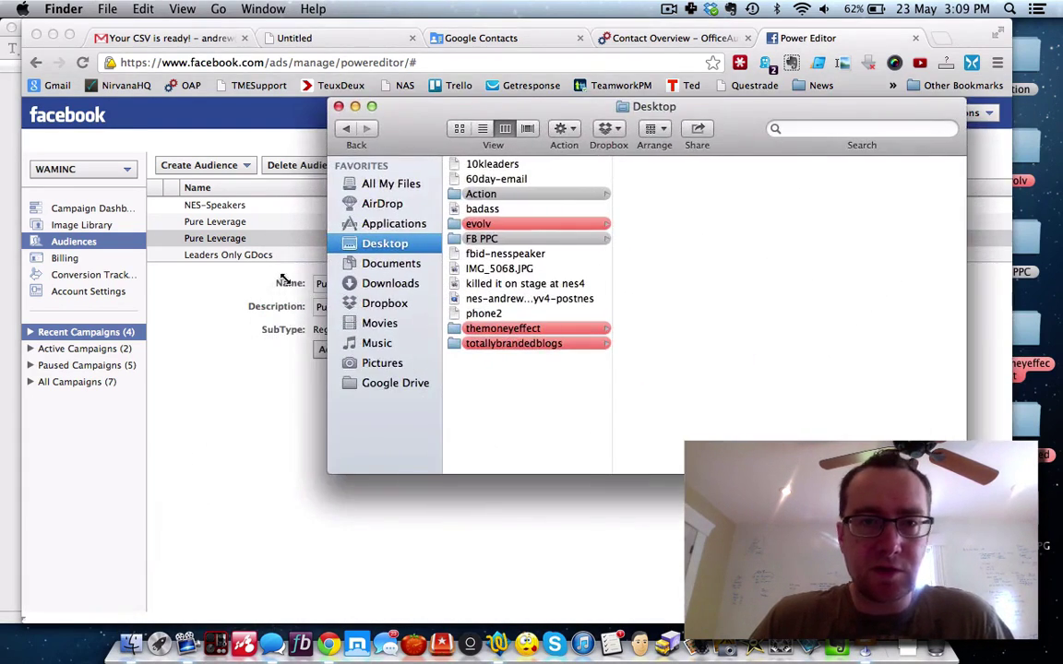
Step: Open gcontacts-mlmpros.csv from the Downloads folder in Excel
left_click(387, 282)
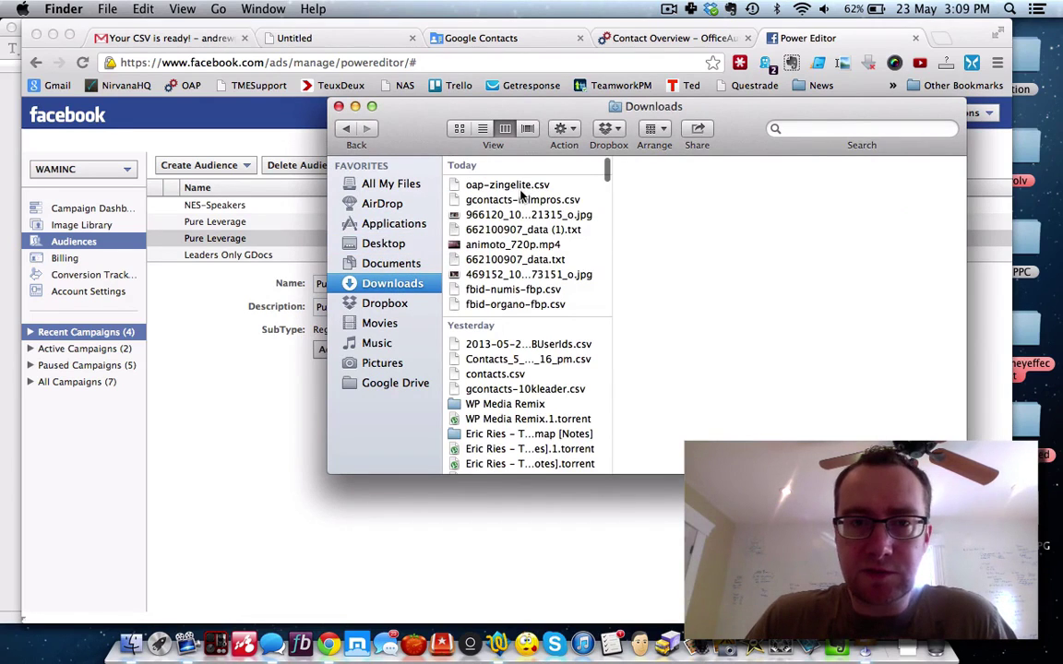
left_click(503, 199)
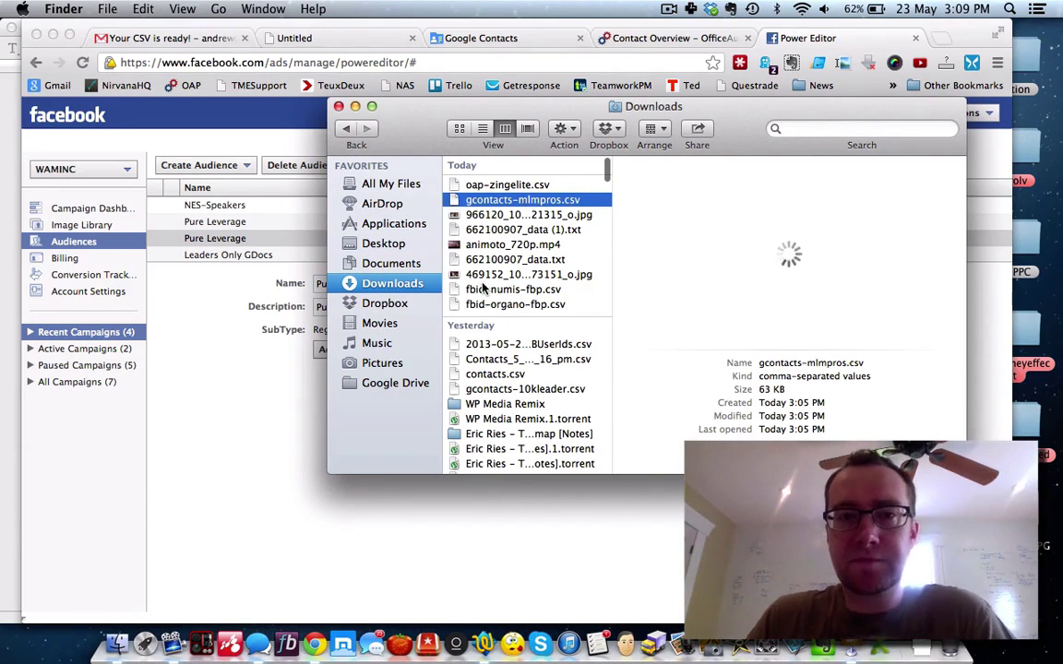
key("super+o")
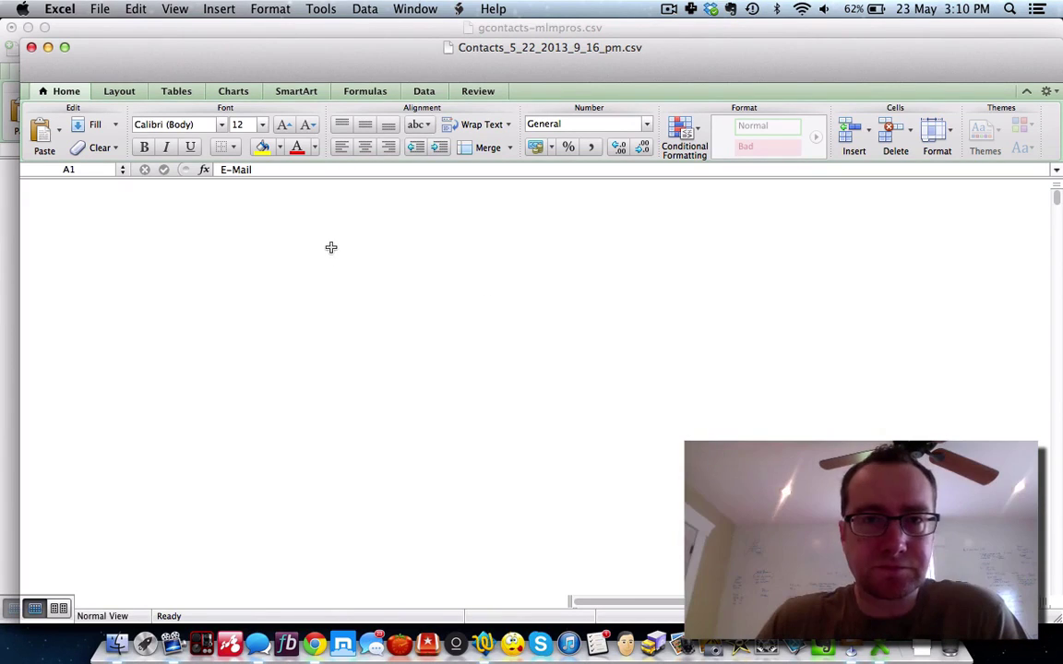
Step: Copy Excel's E-mail Address column (column O) and bring up a blank TextWrangler document
left_click(343, 37)
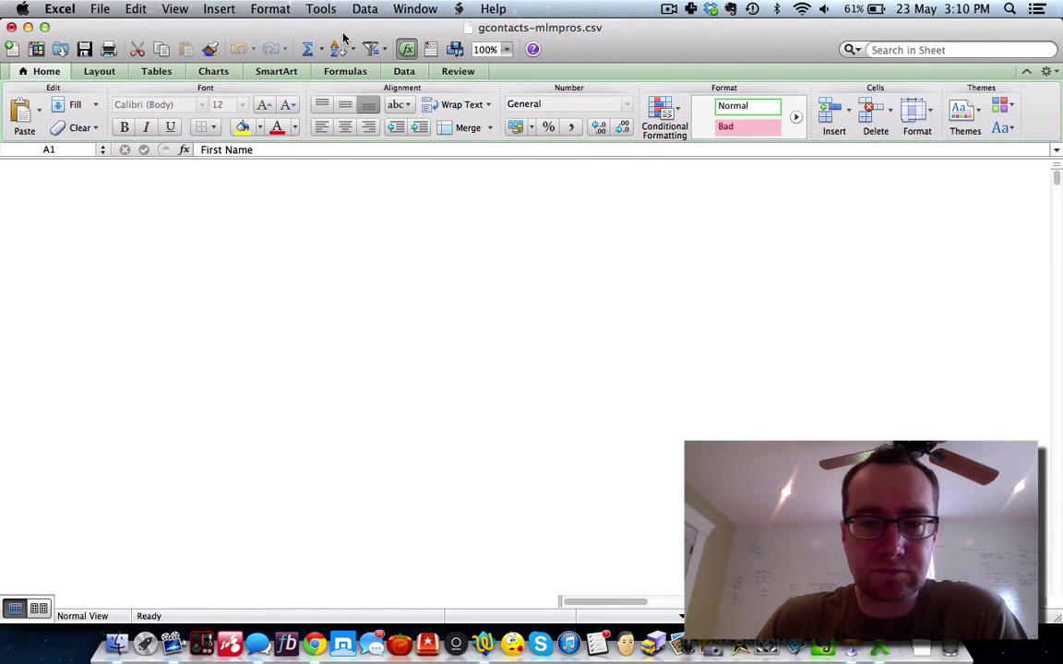
scroll(276, 258, "down", 10)
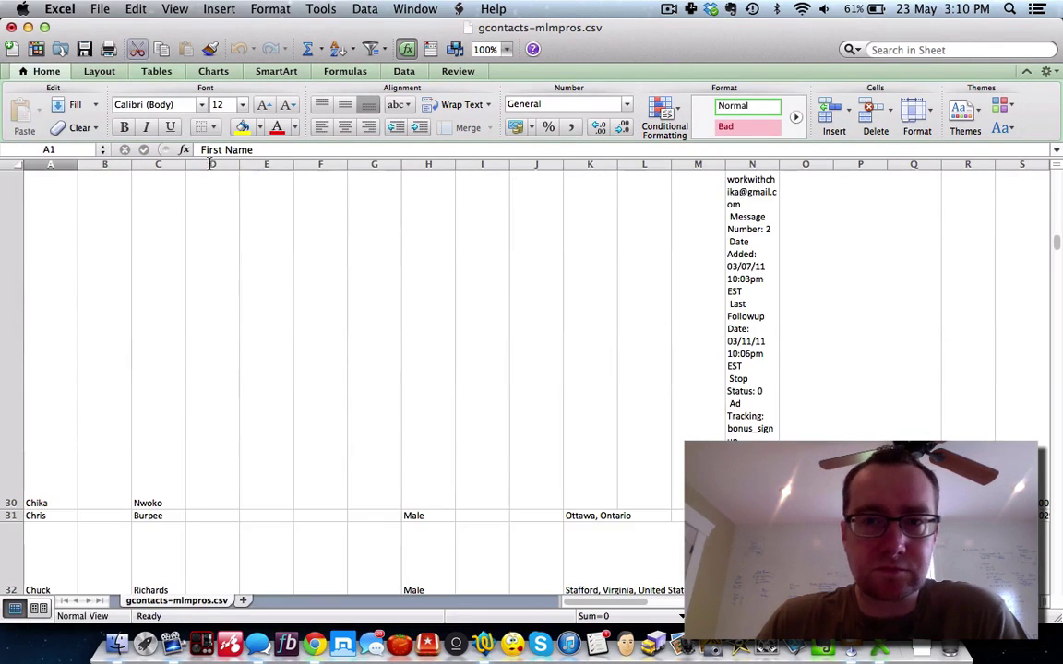
scroll(229, 286, "up", 5)
scroll(230, 306, "up", 5)
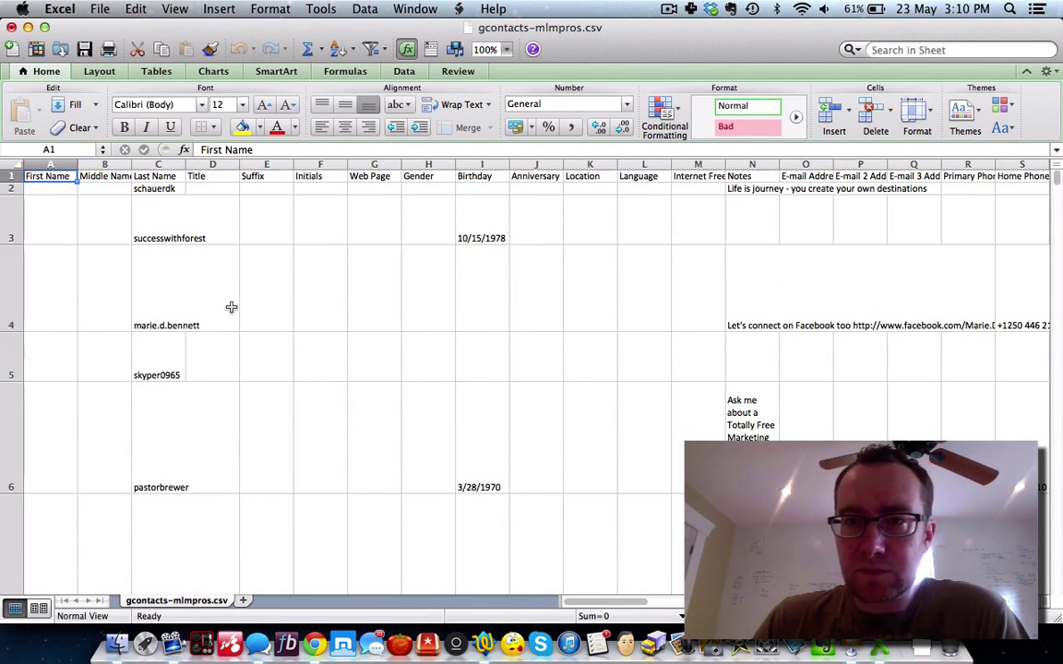
scroll(231, 307, "right", 5)
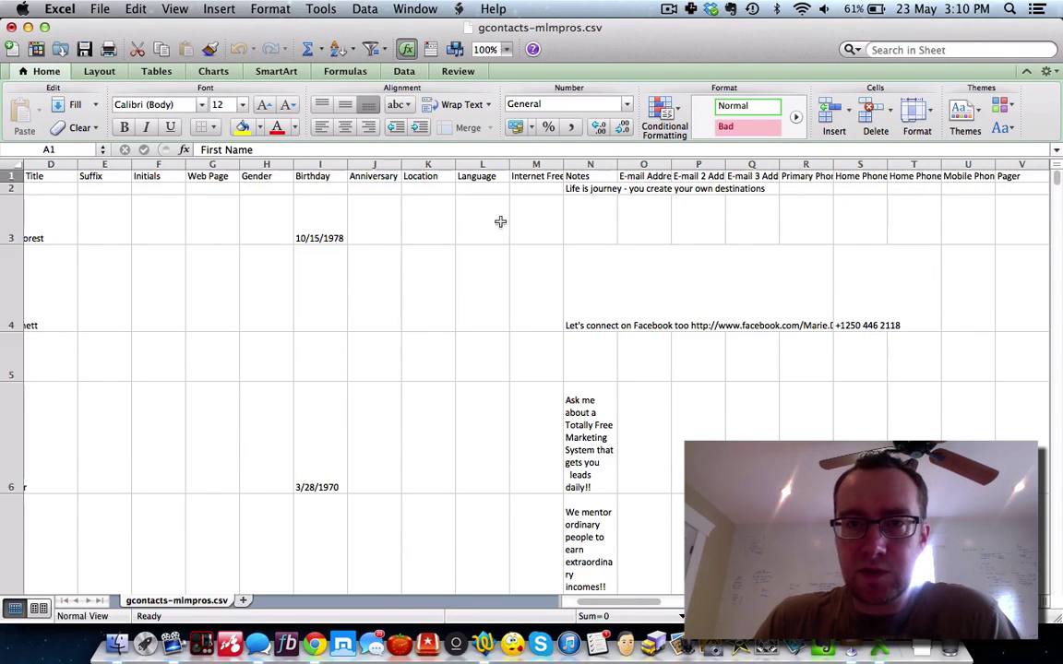
left_click(639, 164)
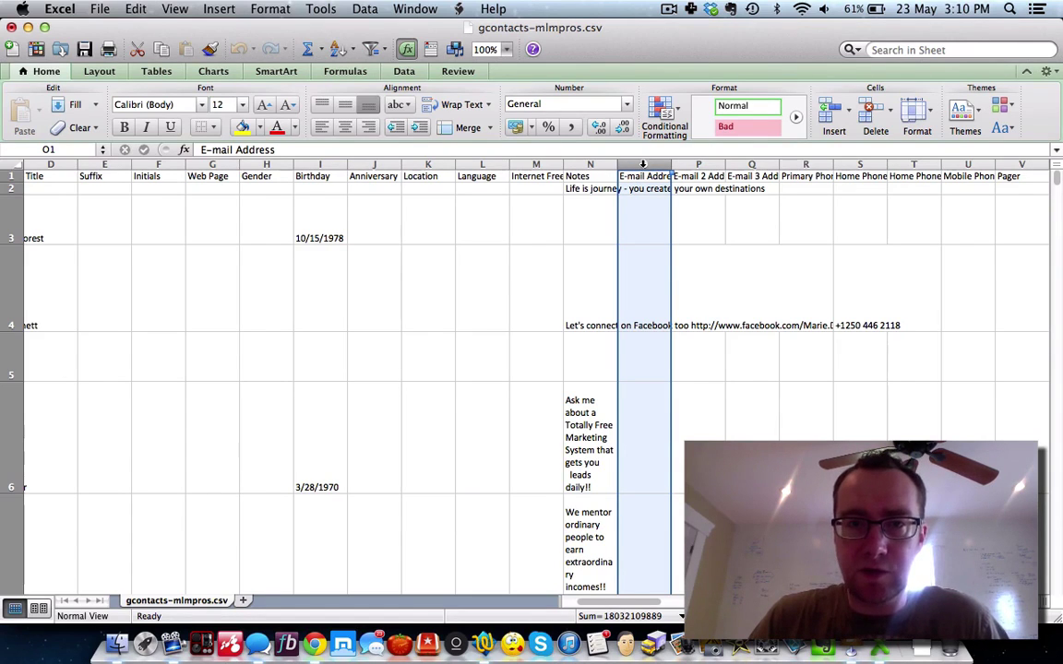
key("super+c")
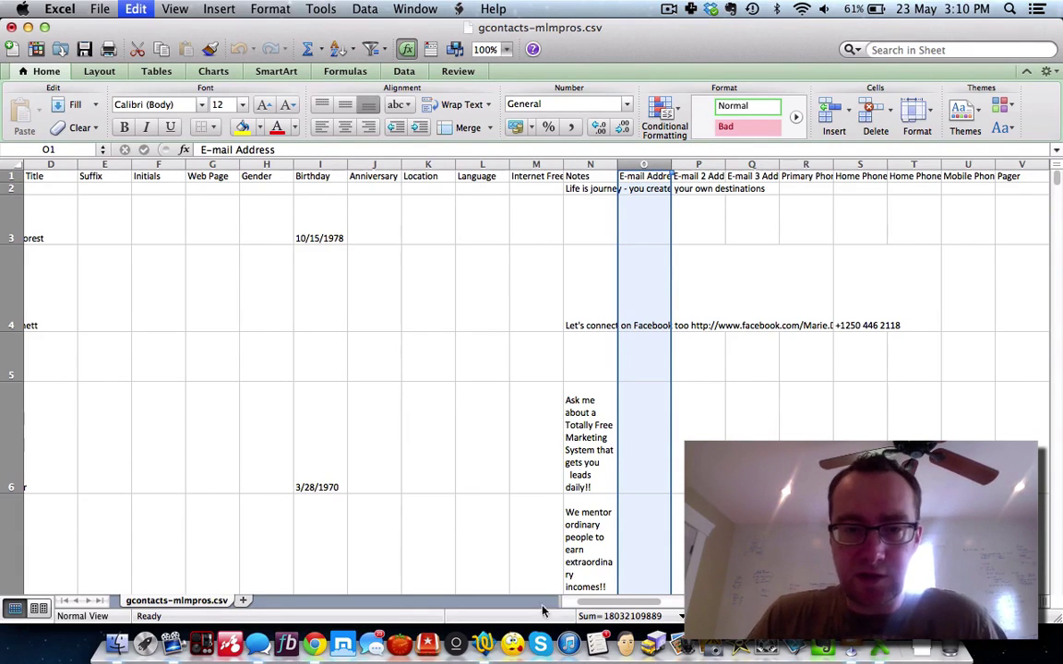
left_click(483, 643)
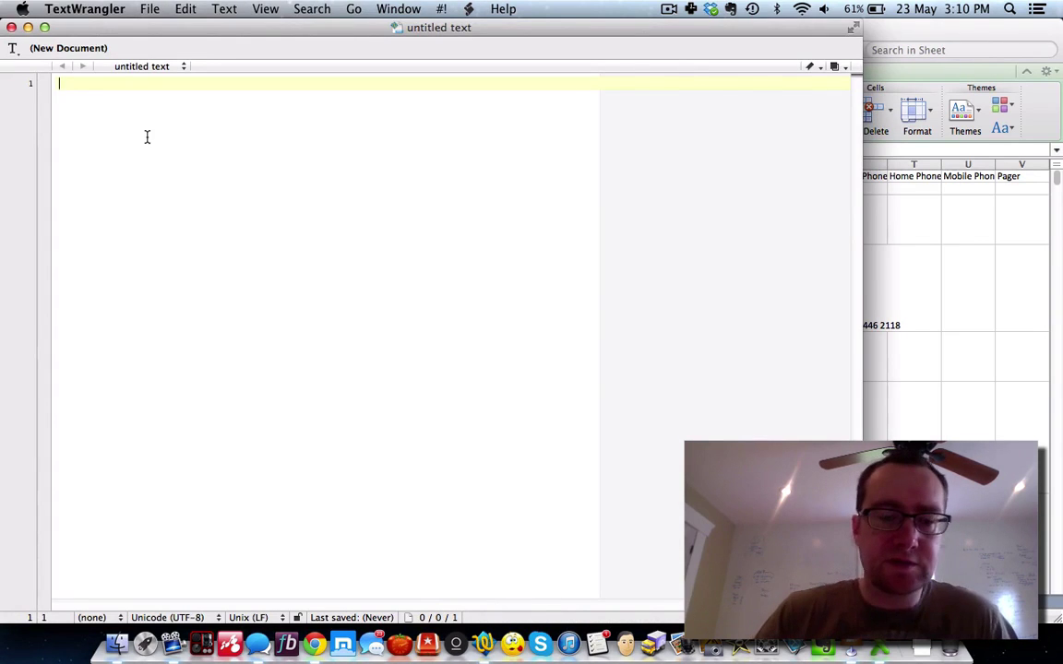
Step: Paste the addresses, then delete the 'E-mail Address' header and the stray phone number on line 21
key("super+v")
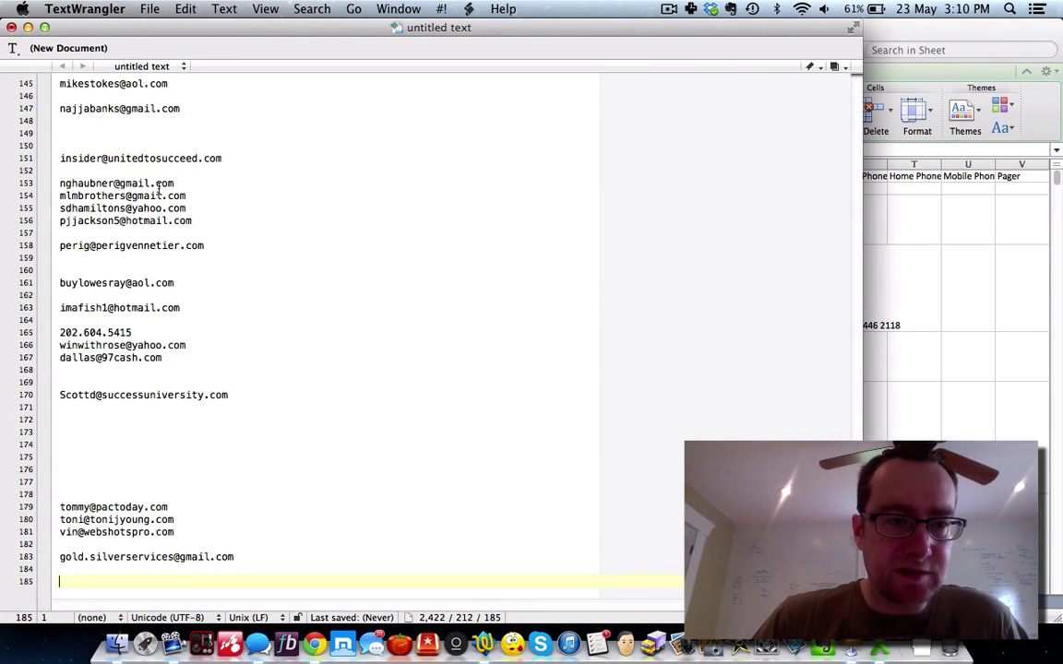
scroll(143, 175, "up", 20)
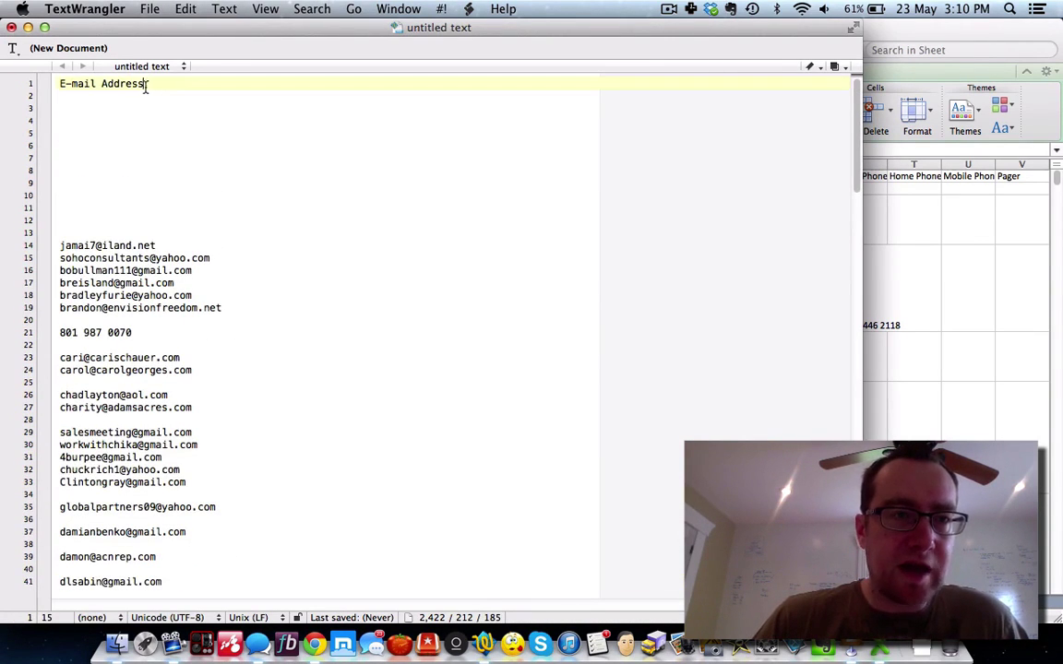
left_click_drag(154, 85, 41, 84)
key("BackSpace")
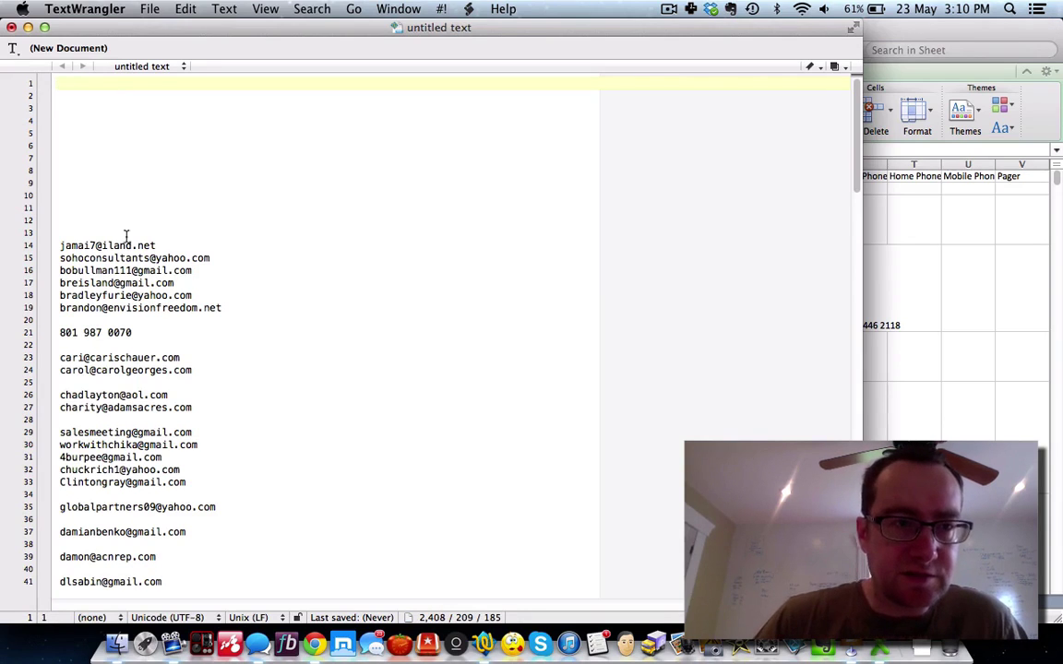
left_click_drag(151, 331, 27, 337)
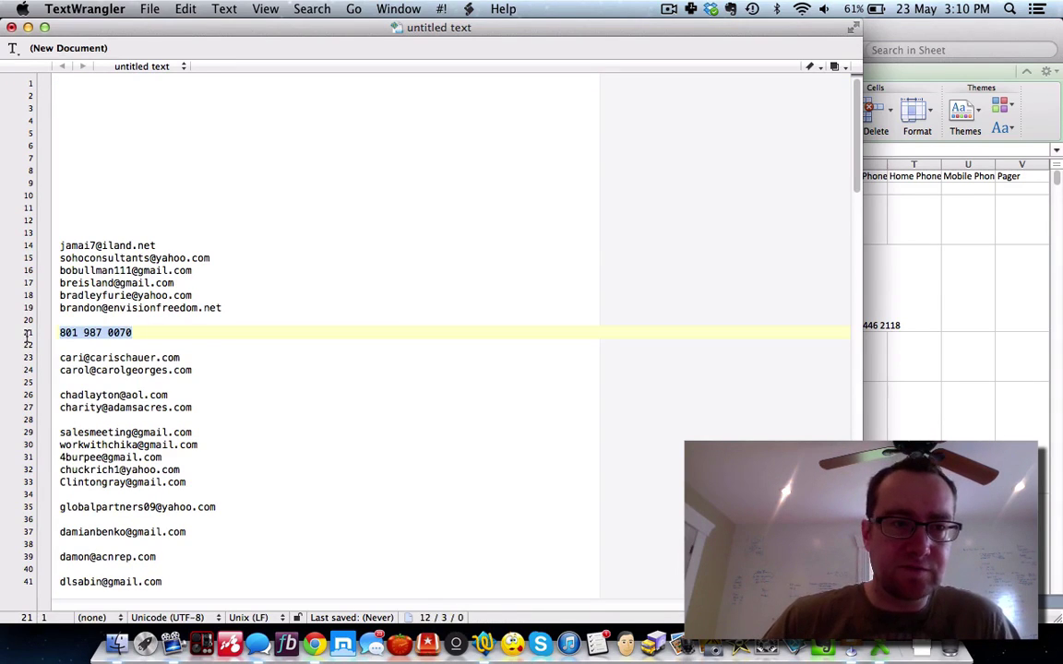
key("BackSpace")
key("BackSpace")
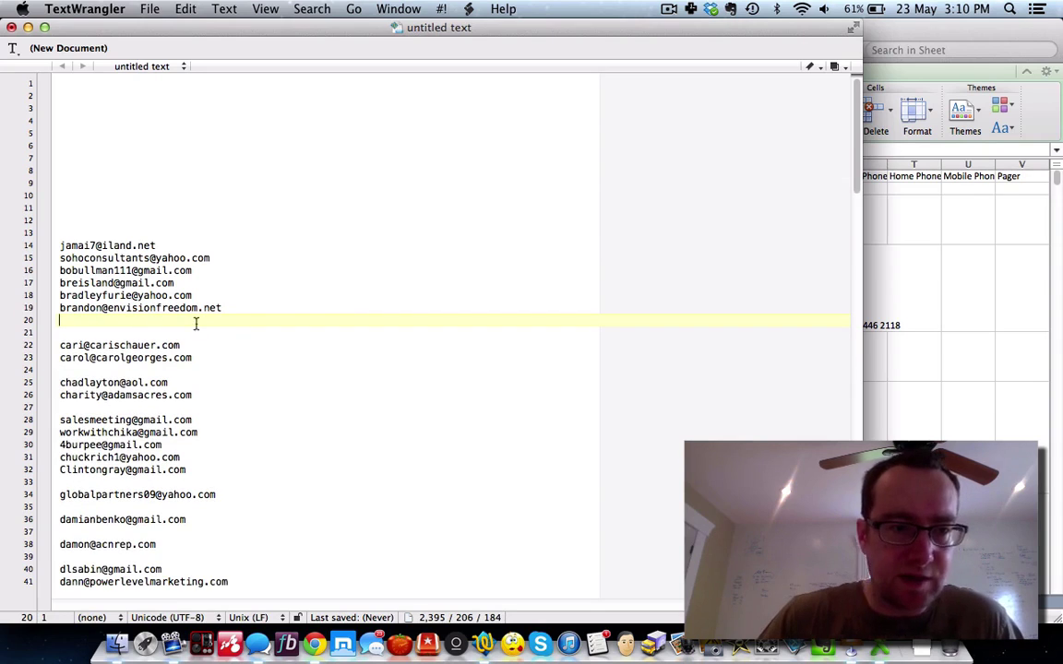
Step: Add the E-mail 2 Address column to the list, removing its header and leading blank lines
left_click(929, 43)
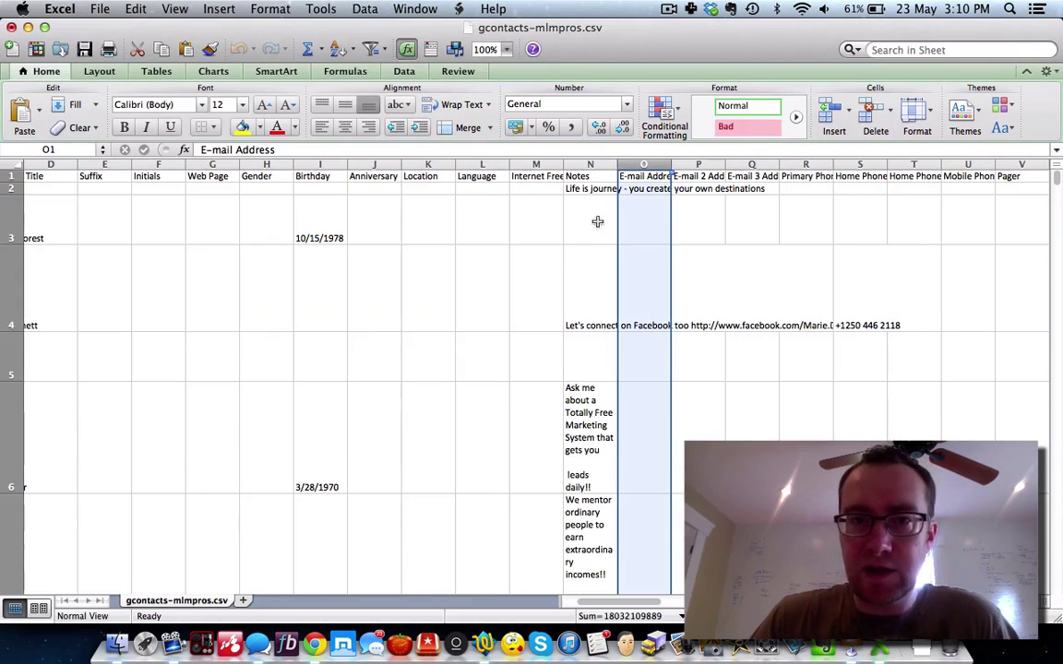
left_click(701, 165)
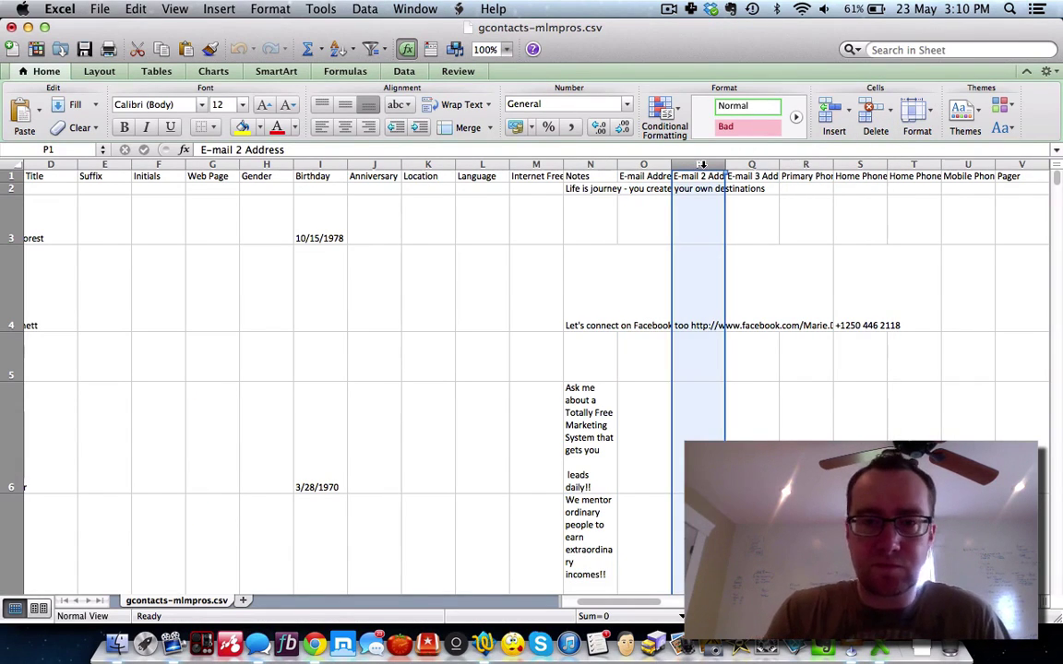
left_click(314, 643)
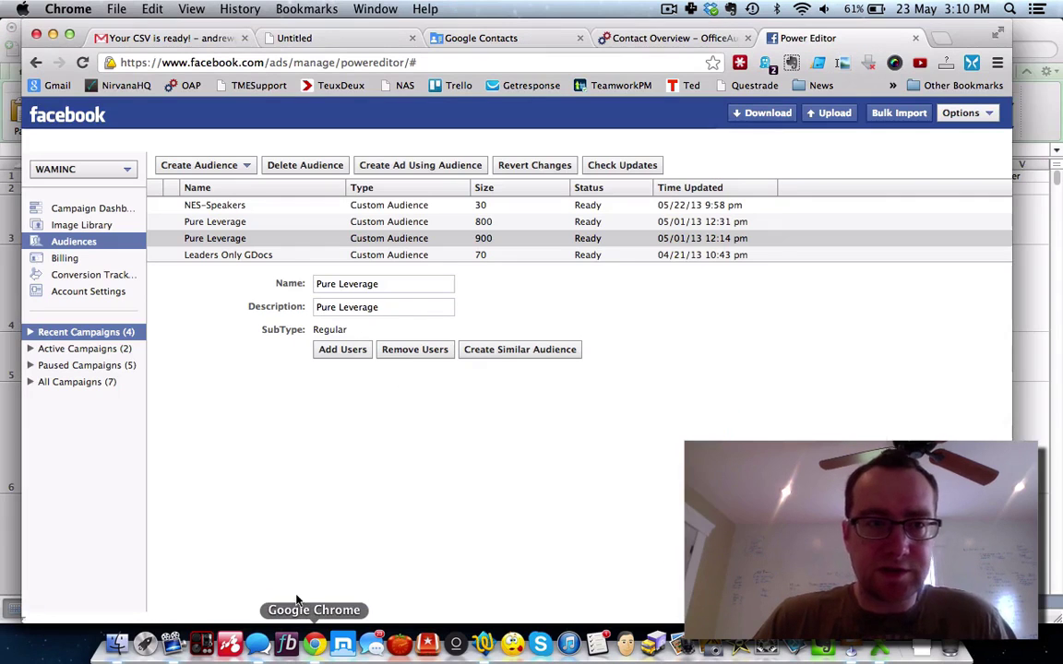
left_click(484, 643)
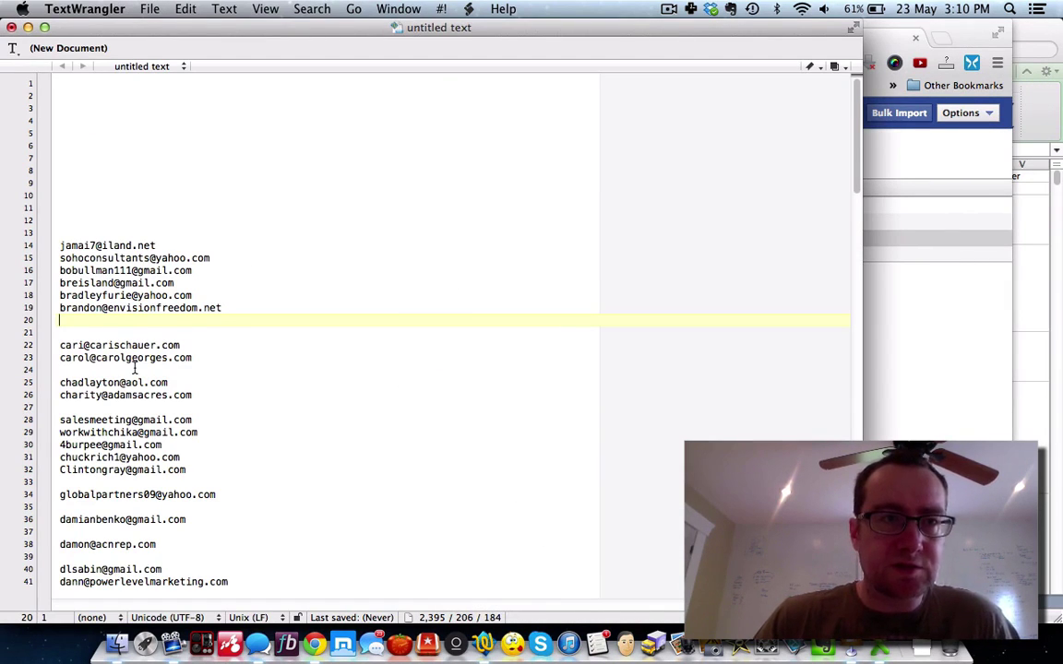
left_click_drag(61, 85, 146, 228)
key("BackSpace")
key("super+z")
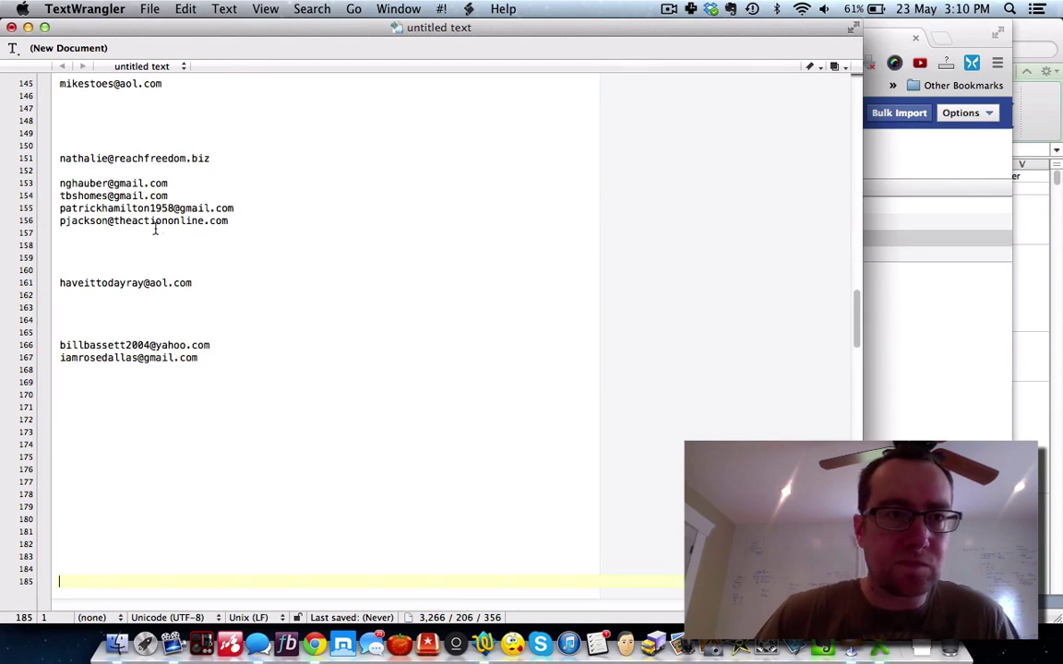
scroll(167, 223, "up", 20)
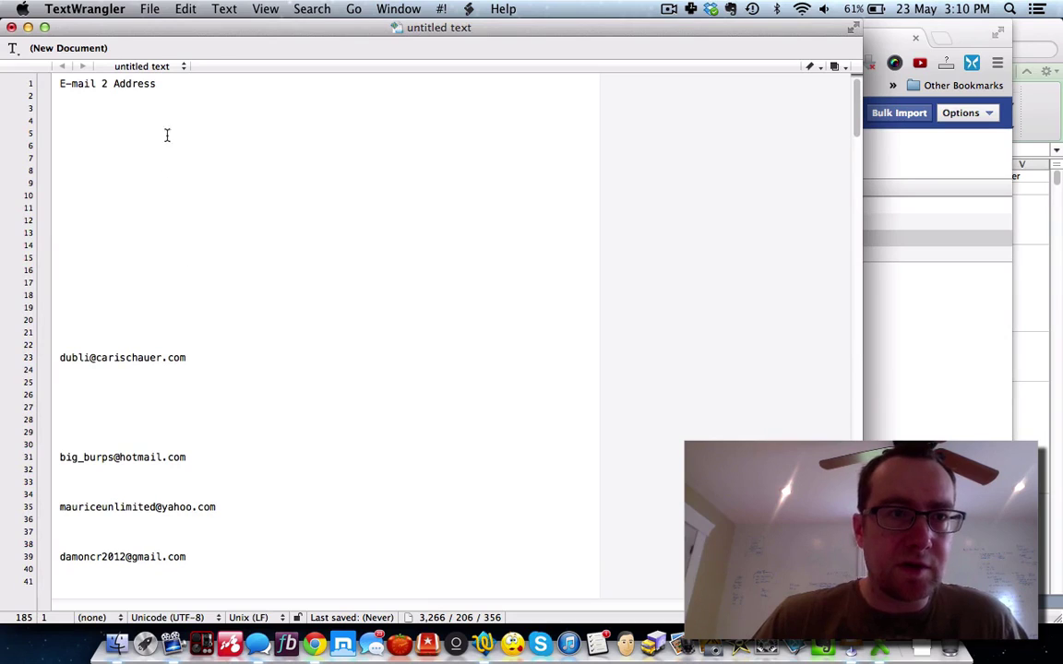
left_click_drag(159, 84, 39, 84)
key("BackSpace")
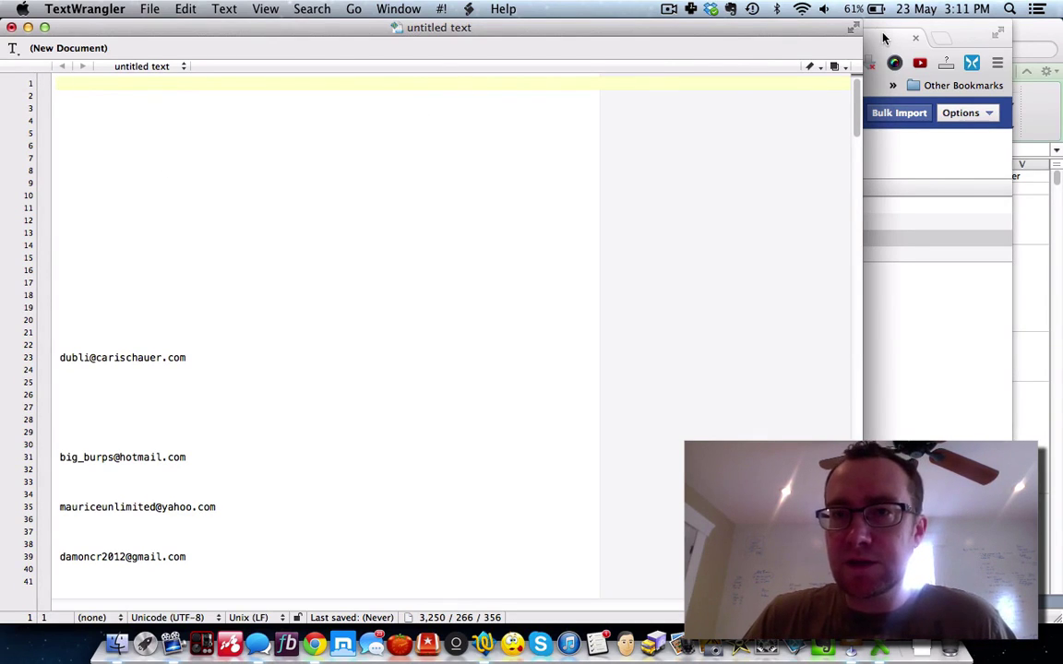
Step: Copy the E-mail 3 Address column into the list and delete its header line
left_click(883, 37)
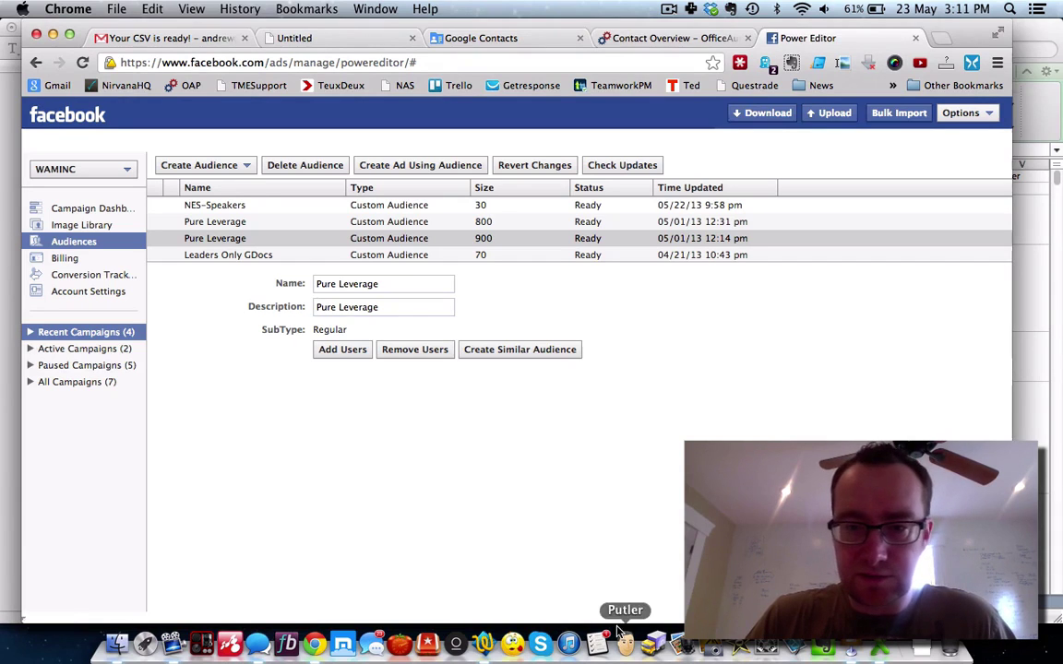
left_click(874, 648)
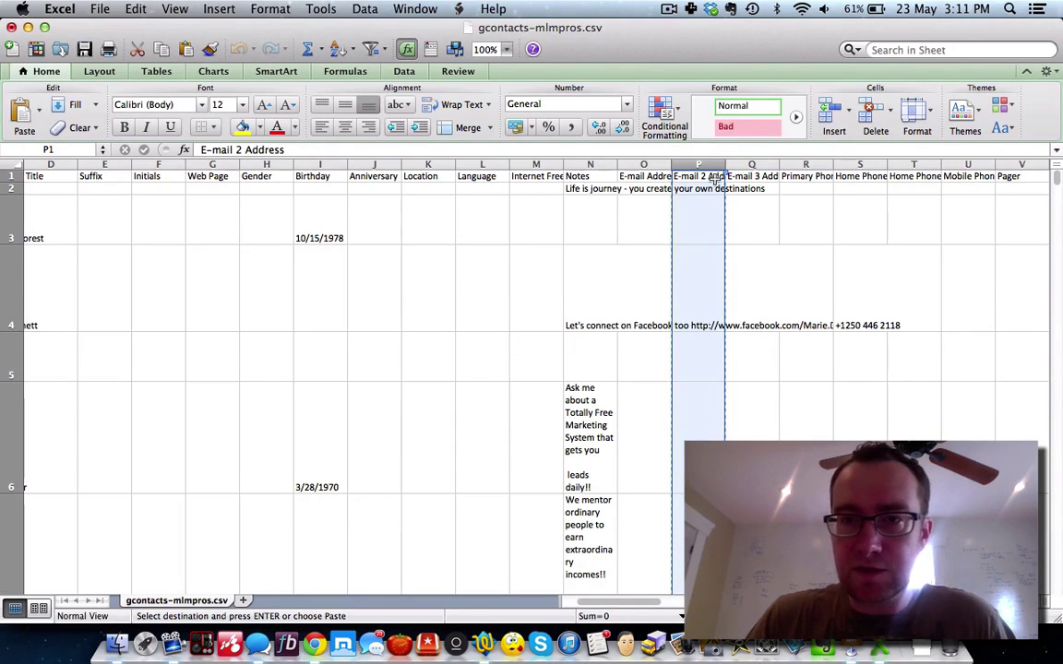
left_click(747, 164)
key("super+c")
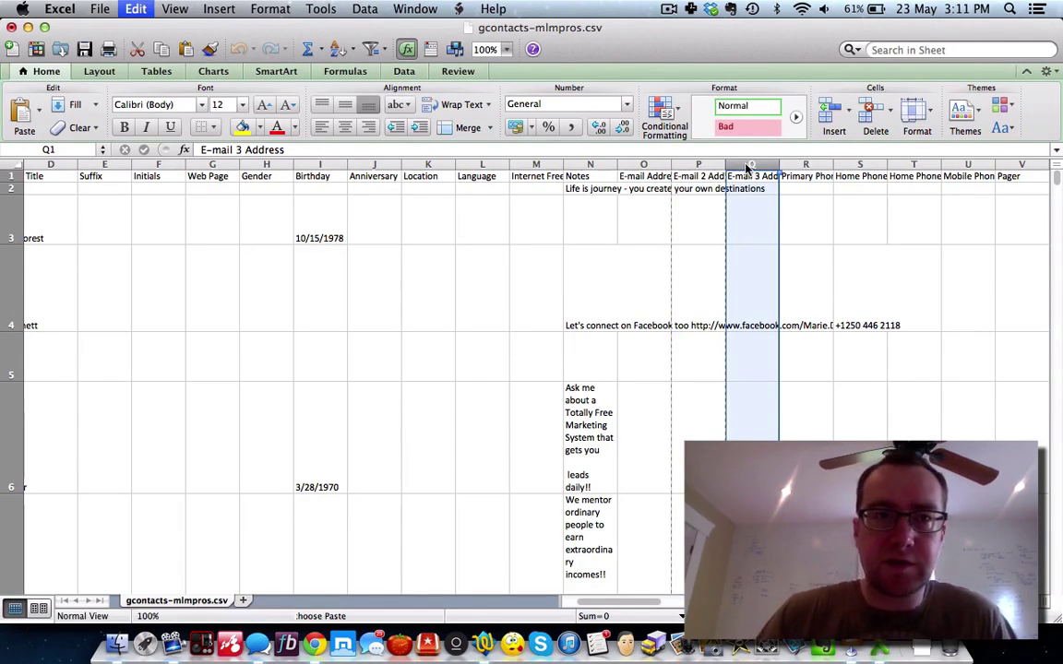
left_click(429, 643)
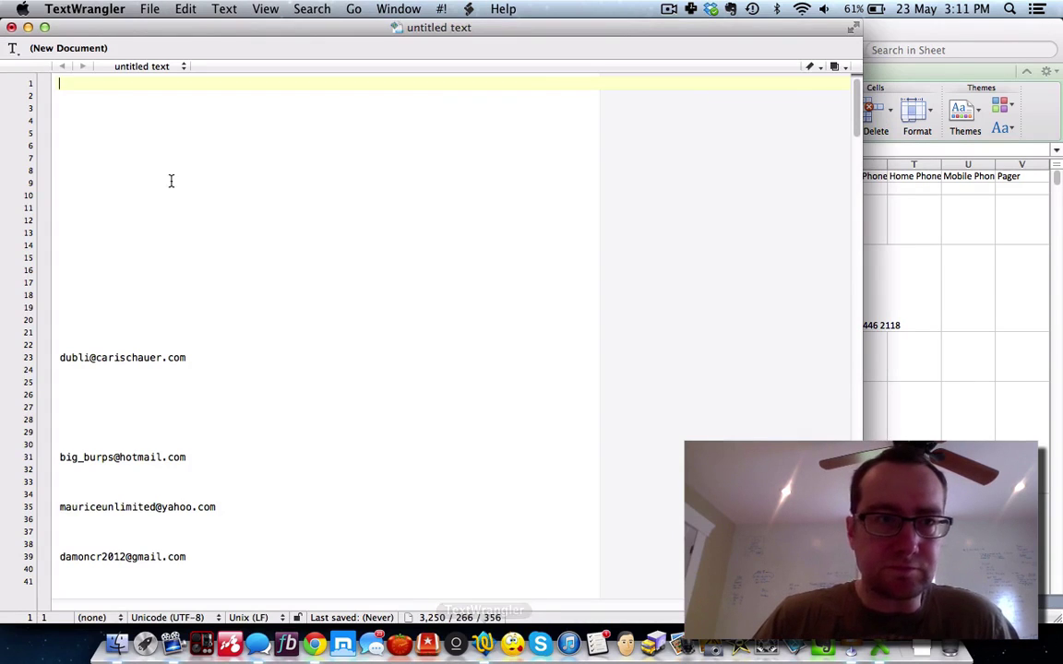
key("super+v")
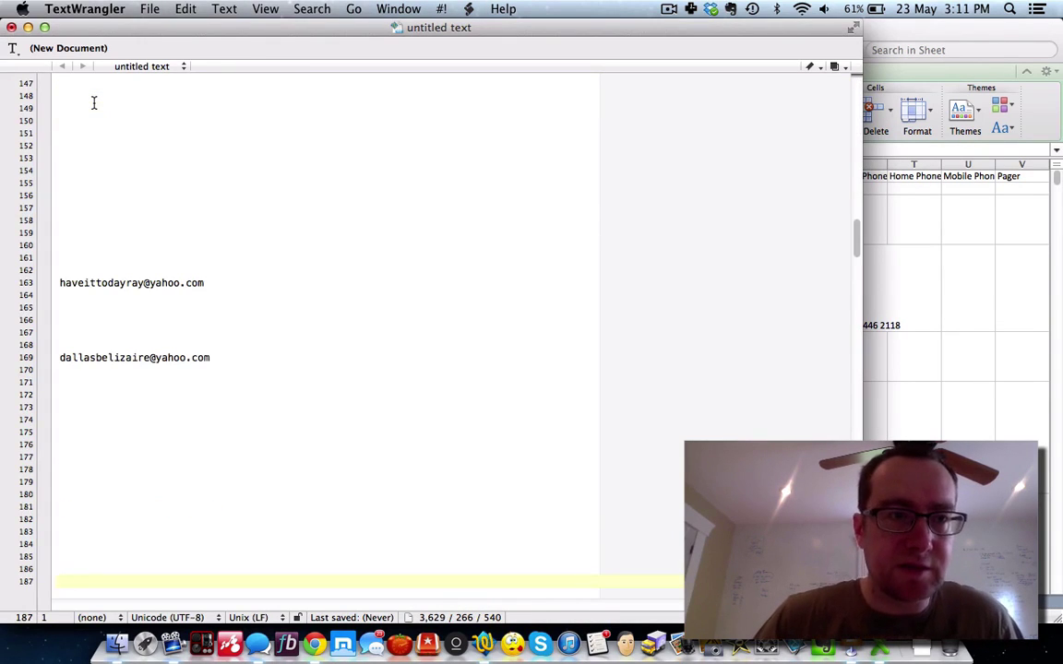
scroll(93, 103, "up", 15)
left_click_drag(185, 107, 51, 107)
key("BackSpace")
key("BackSpace")
key("BackSpace")
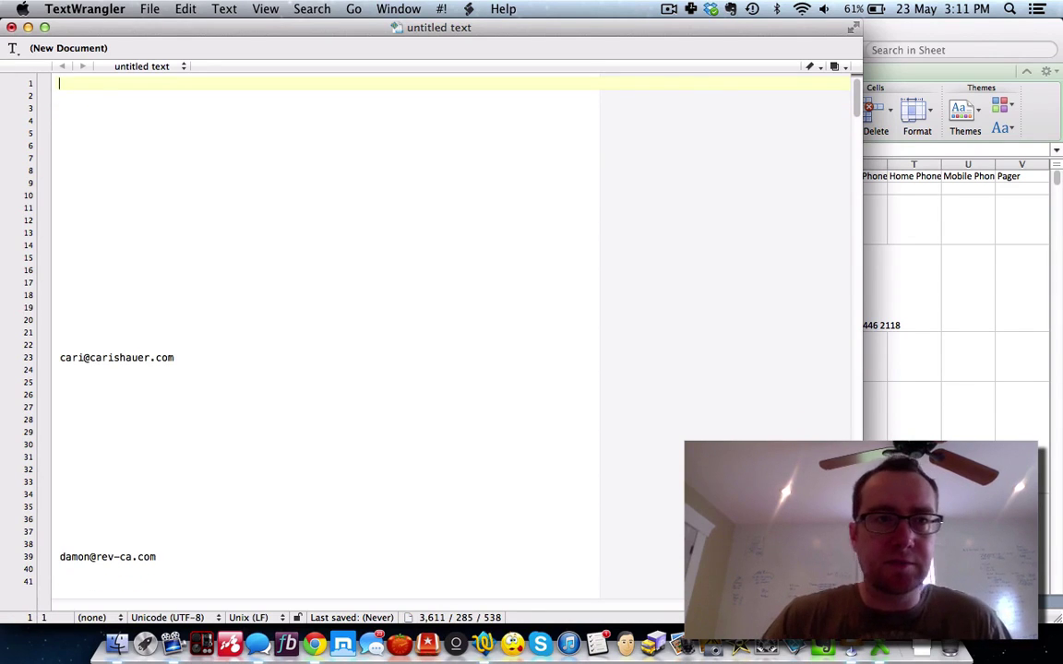
Step: Save the email list to the Desktop as mlmpros-email and return to Power Editor in Chrome
left_click(147, 10)
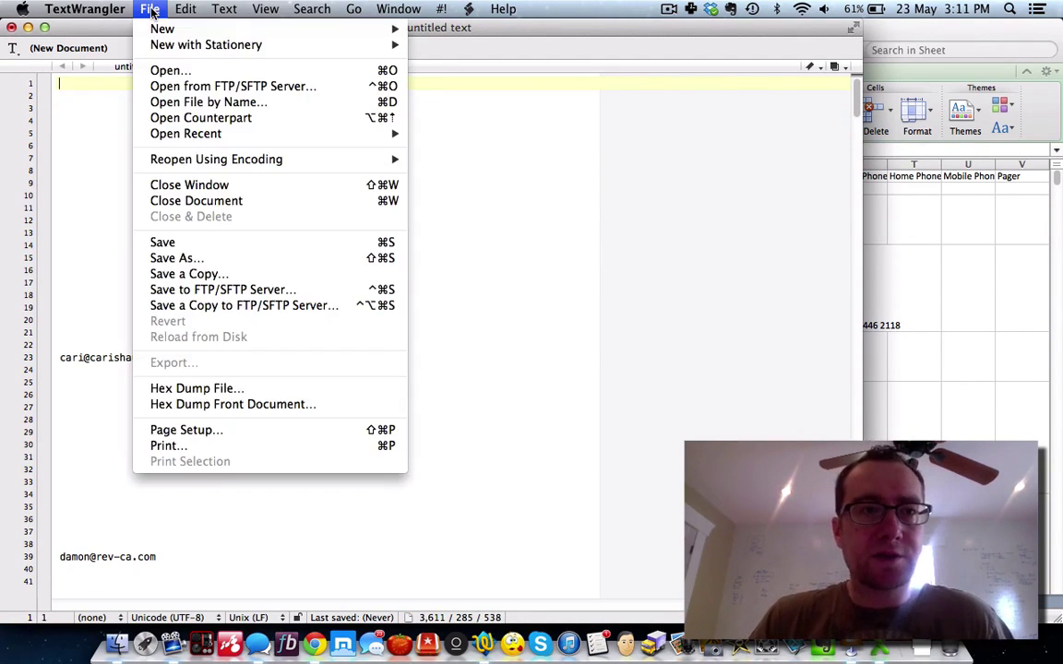
left_click(208, 259)
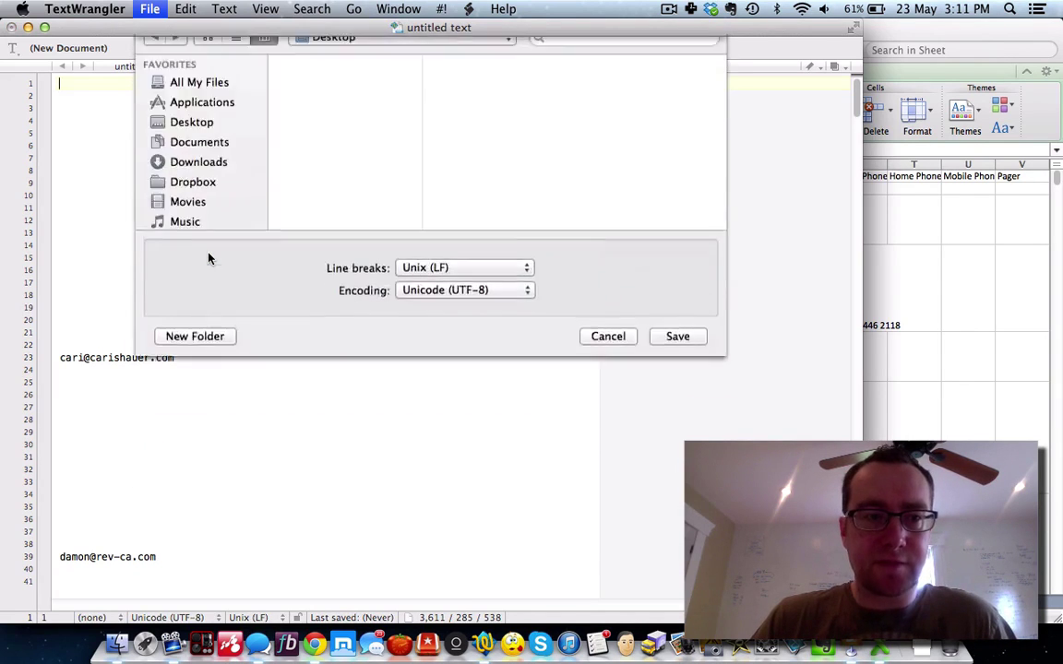
type("mlmpros-email")
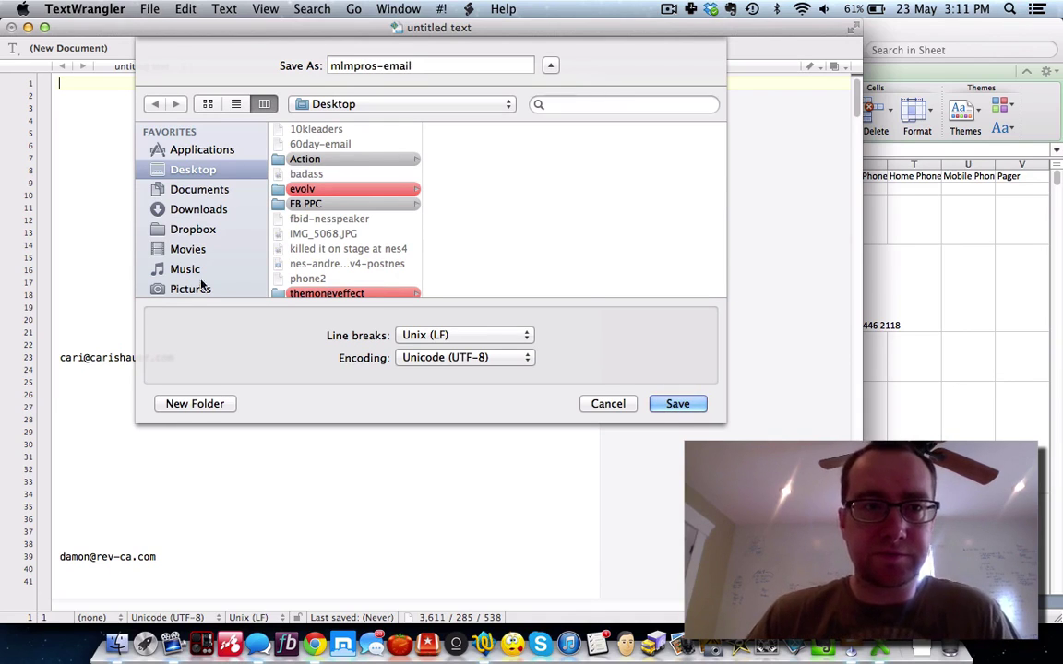
left_click(679, 406)
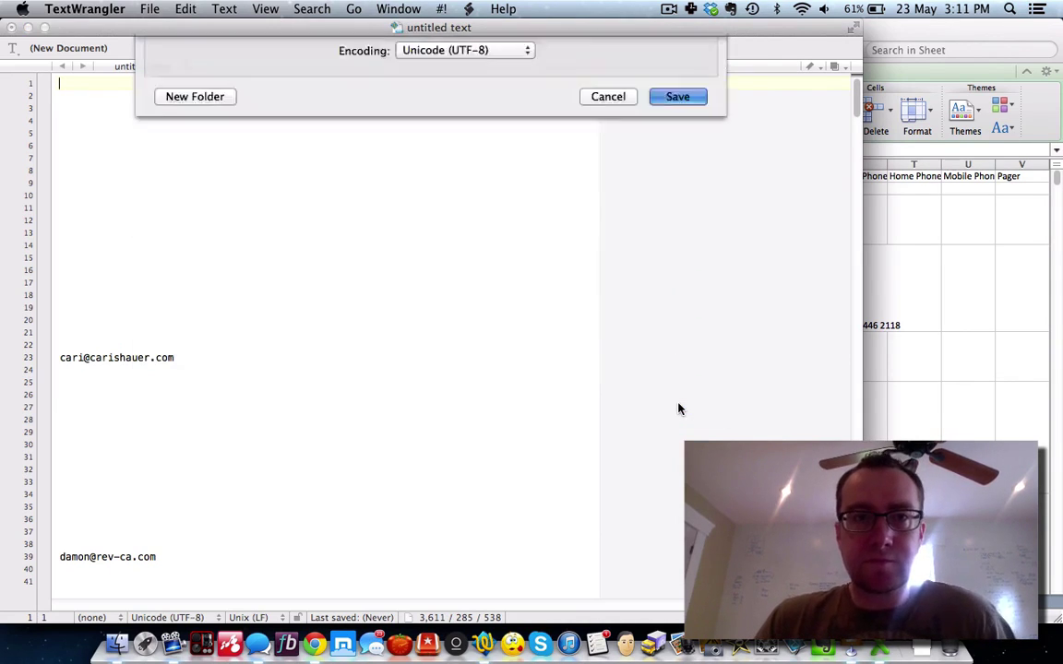
left_click(314, 644)
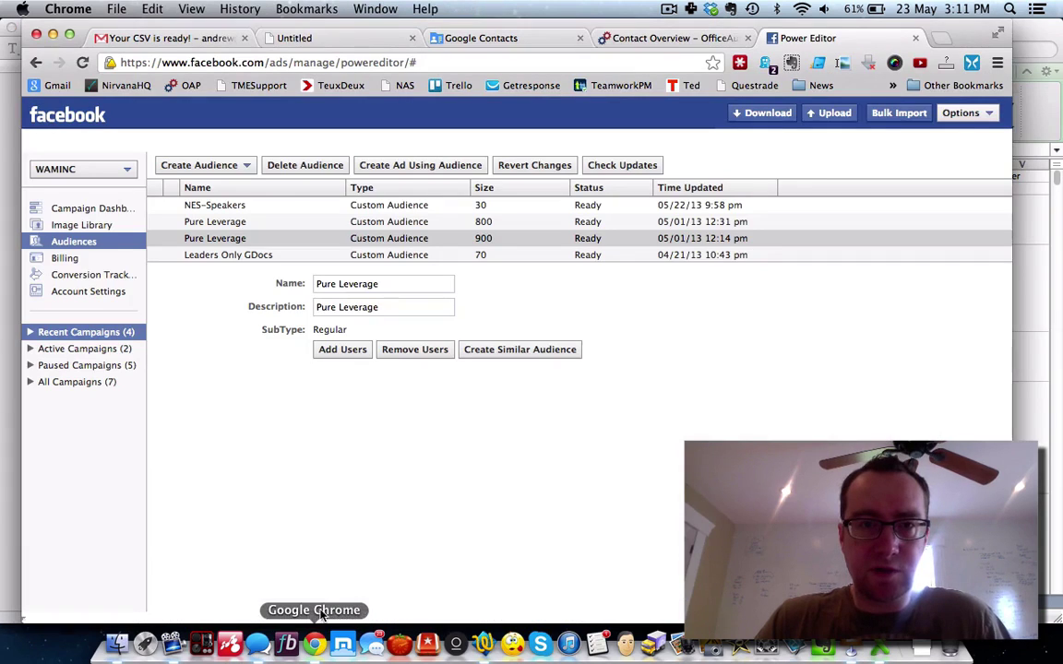
Step: Start a new Custom Audience named GC-MLMPros, reusing the name as its description
left_click(244, 166)
left_click(244, 201)
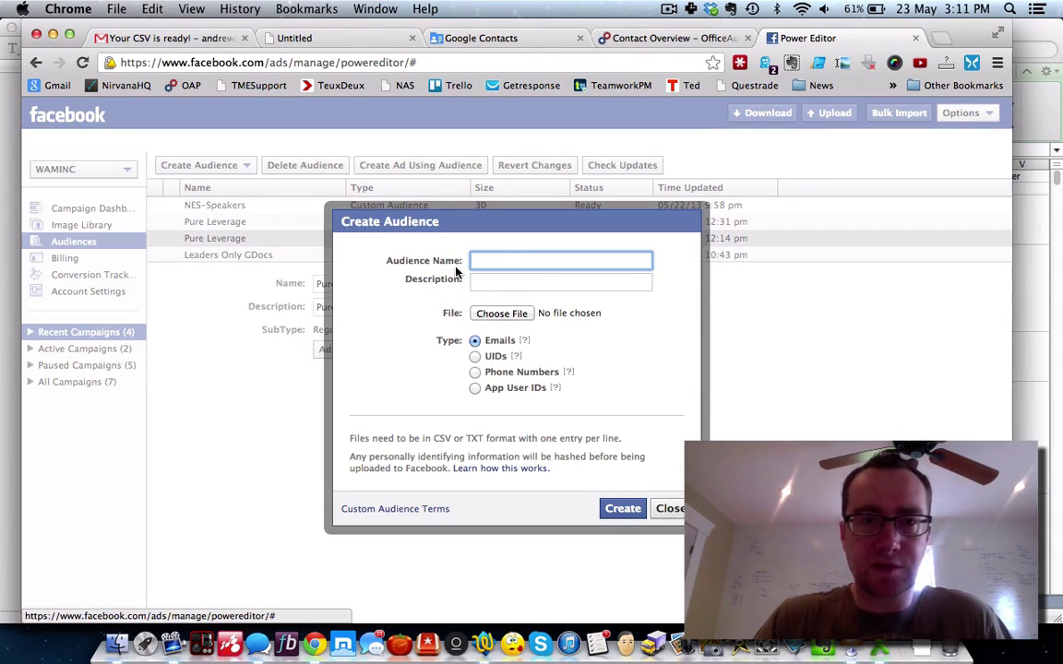
type("G")
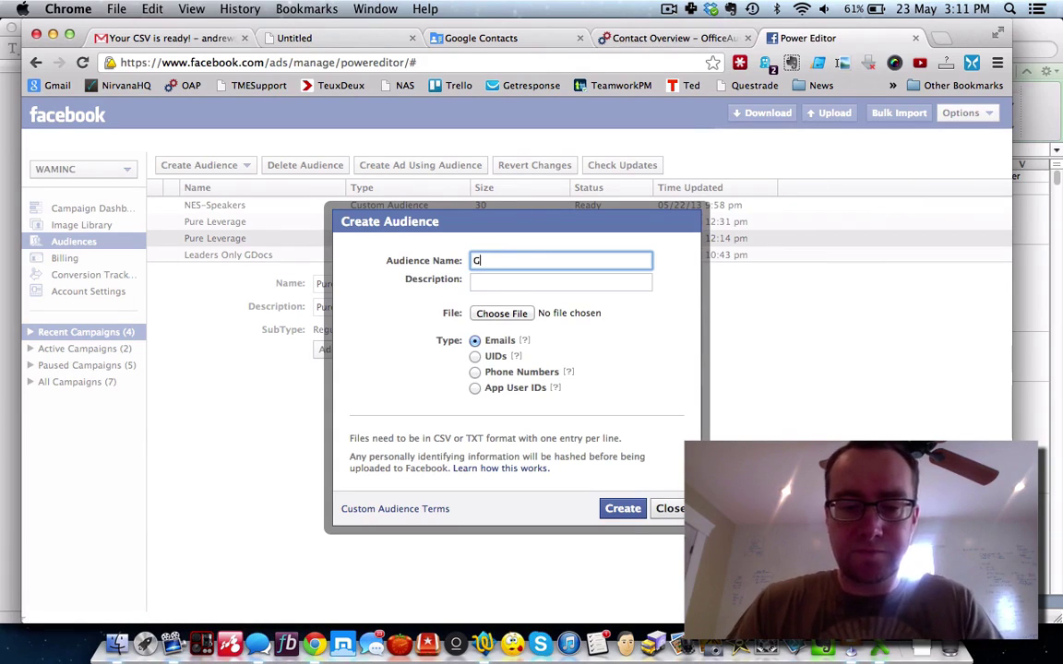
type("C -MLMPros")
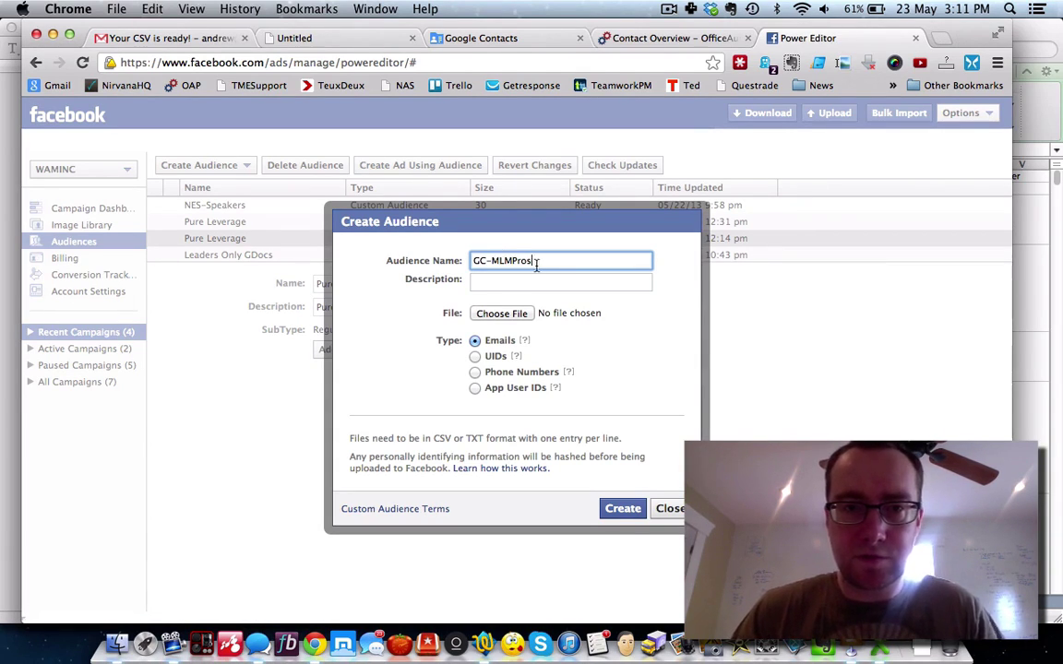
key("shift+alt+Left")
key("shift+alt+Left")
key("super+c")
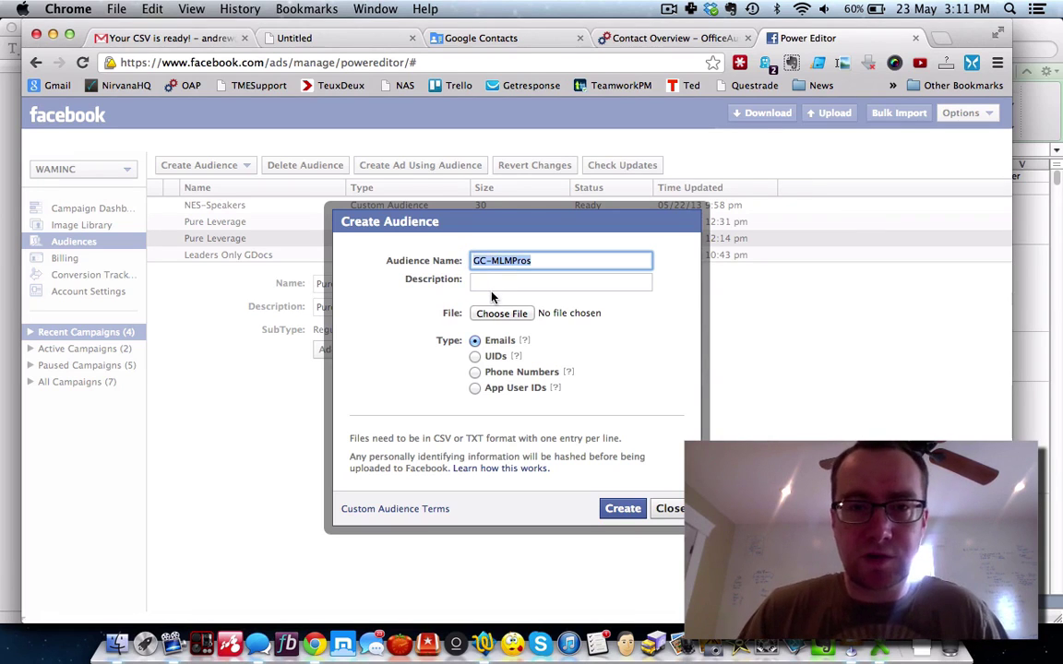
left_click(491, 287)
key("super+v")
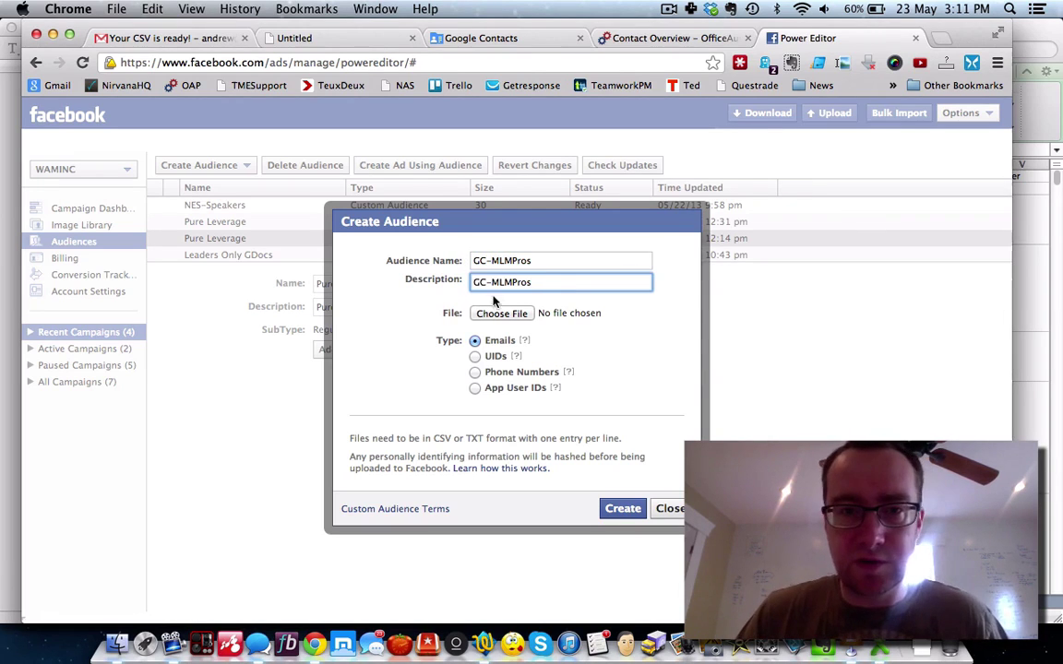
Step: Attach the mlmpros-email file to the audience and submit it for creation
left_click(503, 312)
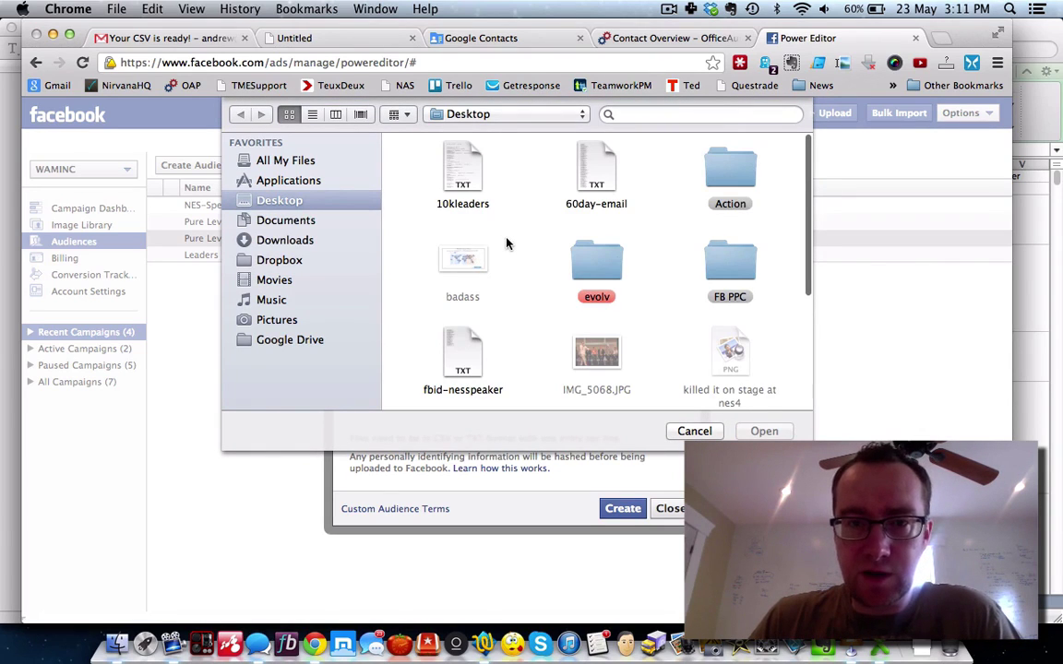
scroll(506, 243, "down", 5)
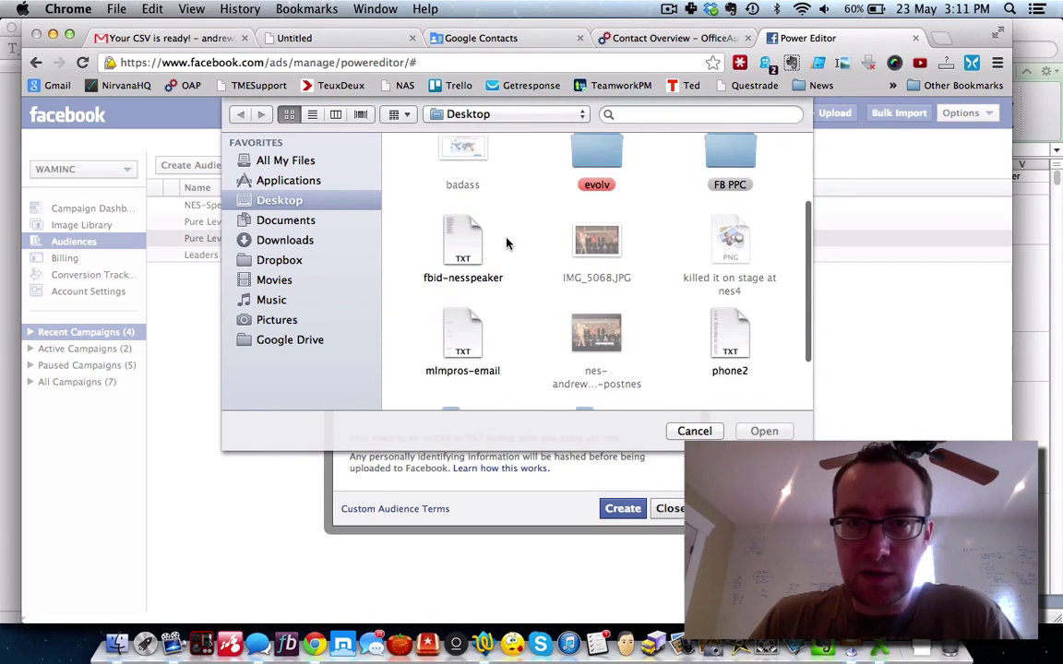
left_click(462, 257)
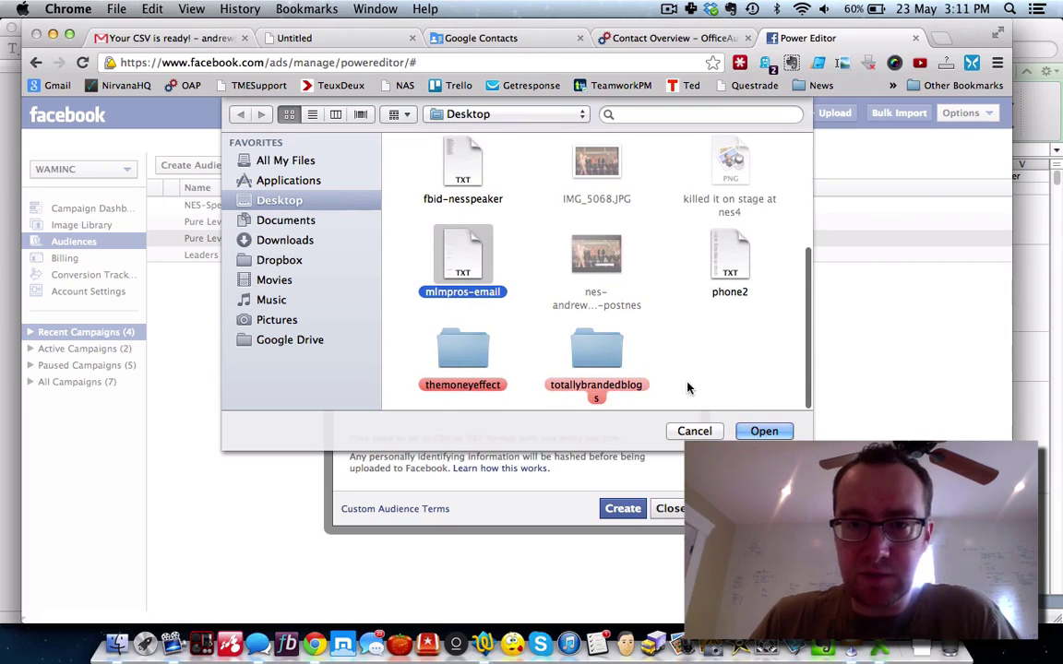
left_click(762, 431)
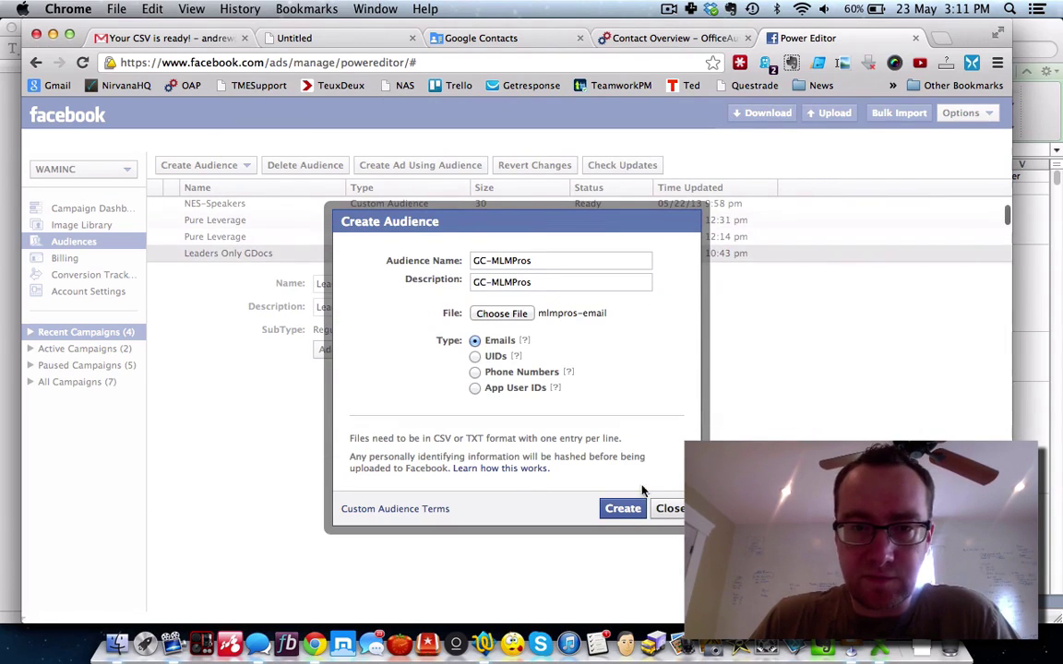
left_click(622, 509)
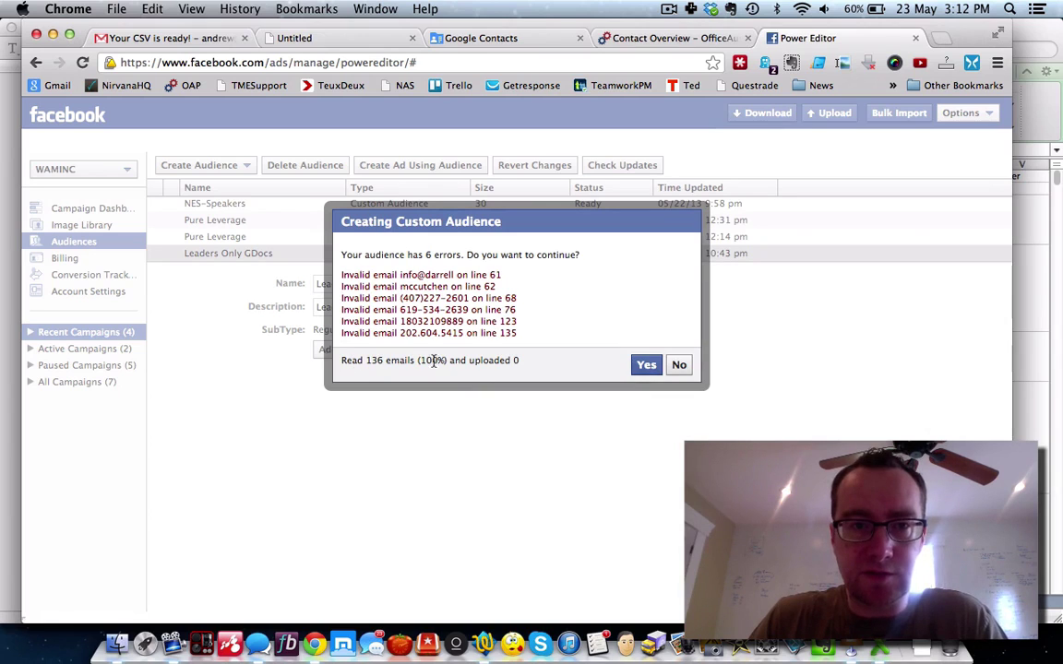
Step: Accept the six invalid emails, dismiss Upload Complete, and select the GC-MLMPros audience row
left_click(644, 364)
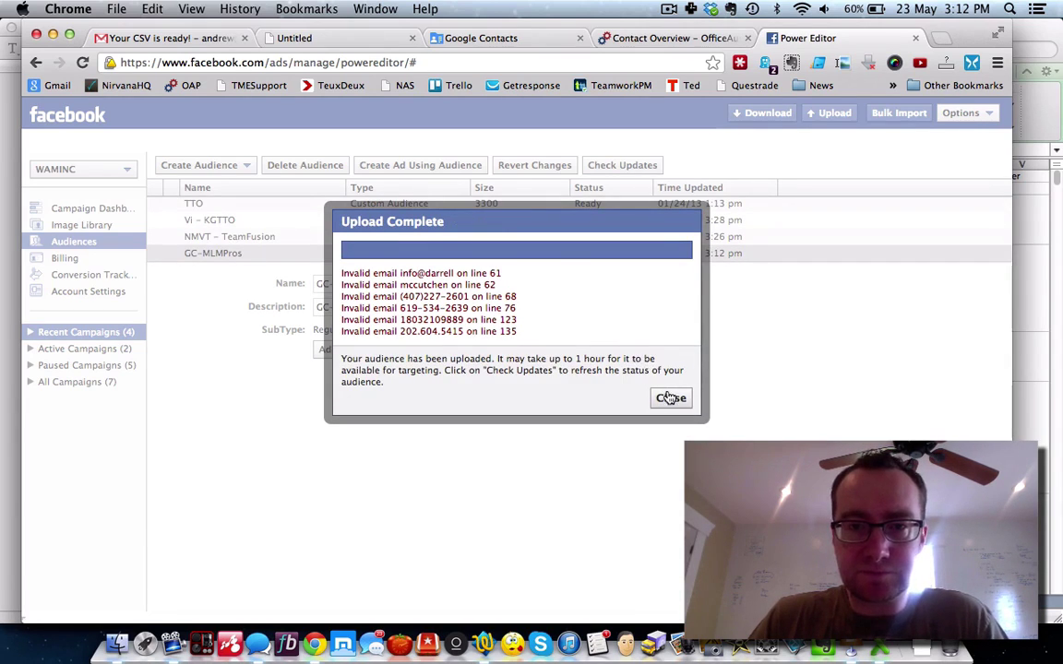
left_click(670, 398)
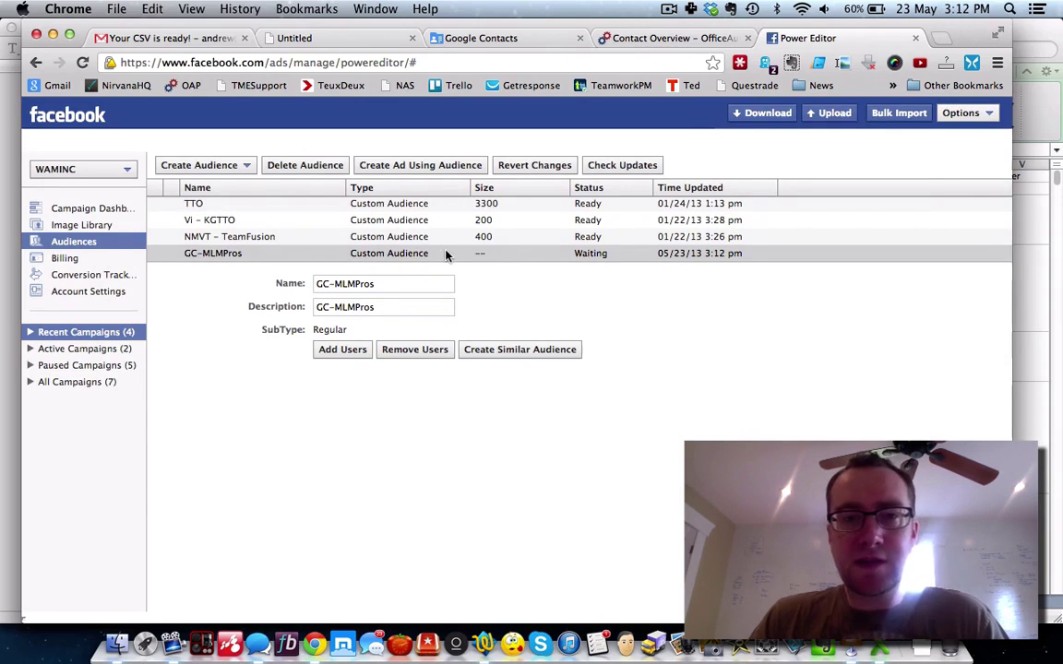
left_click(416, 254)
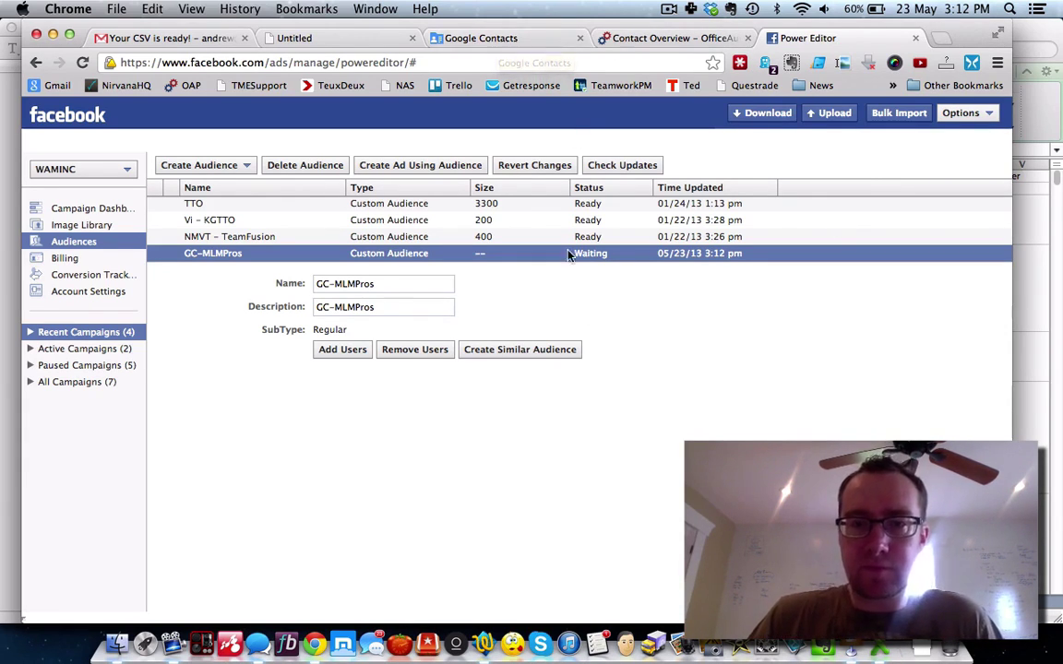
key("super+Tab")
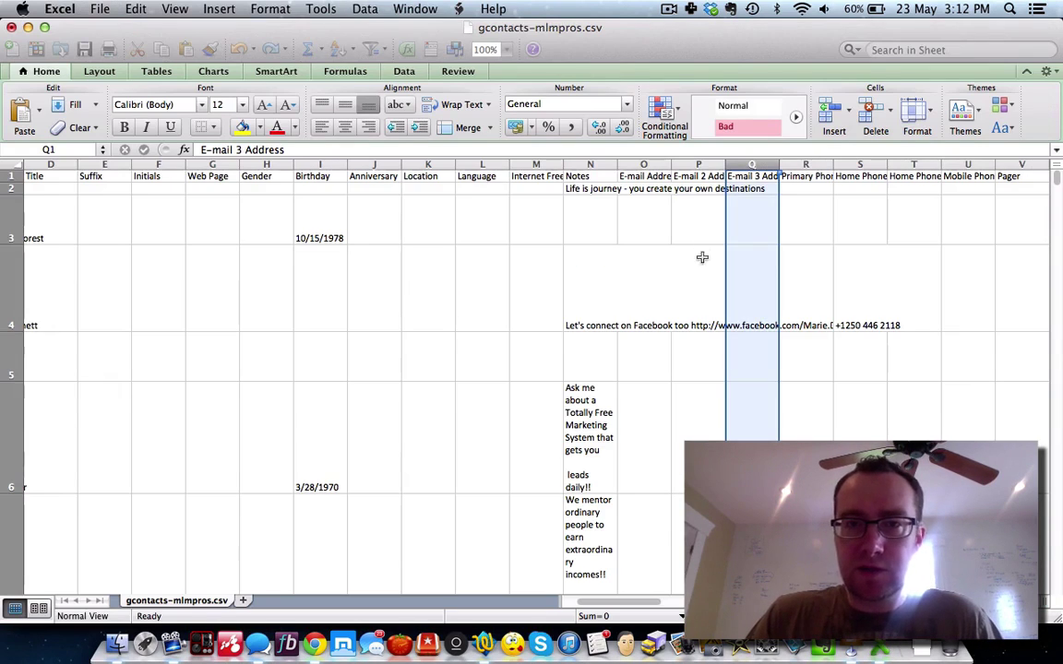
scroll(785, 242, "right", 10)
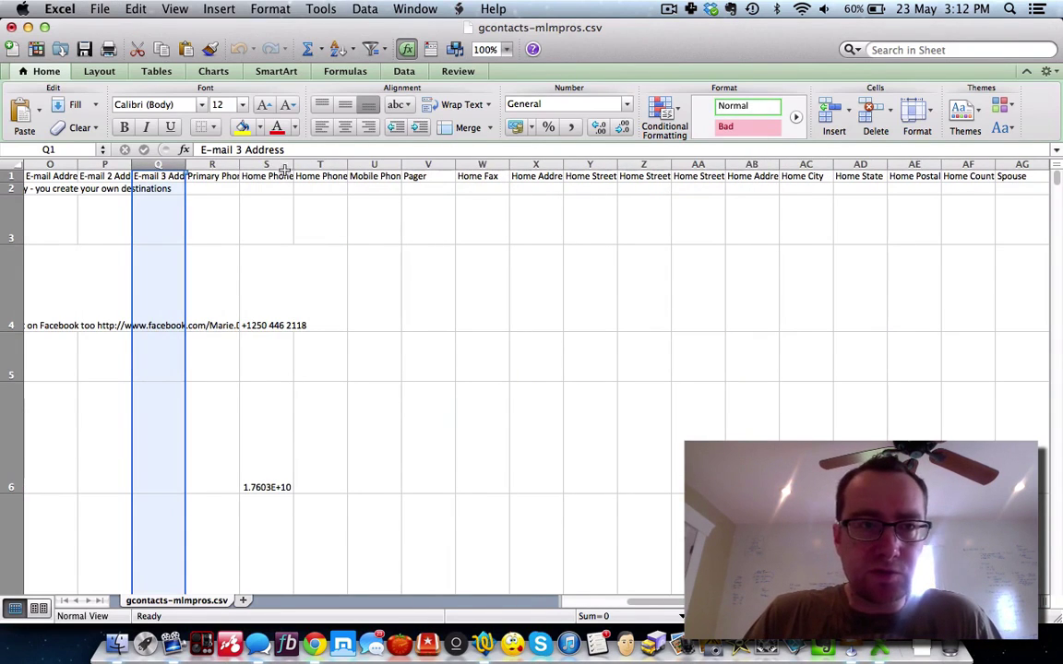
left_click_drag(294, 164, 312, 164)
left_click_drag(238, 164, 297, 164)
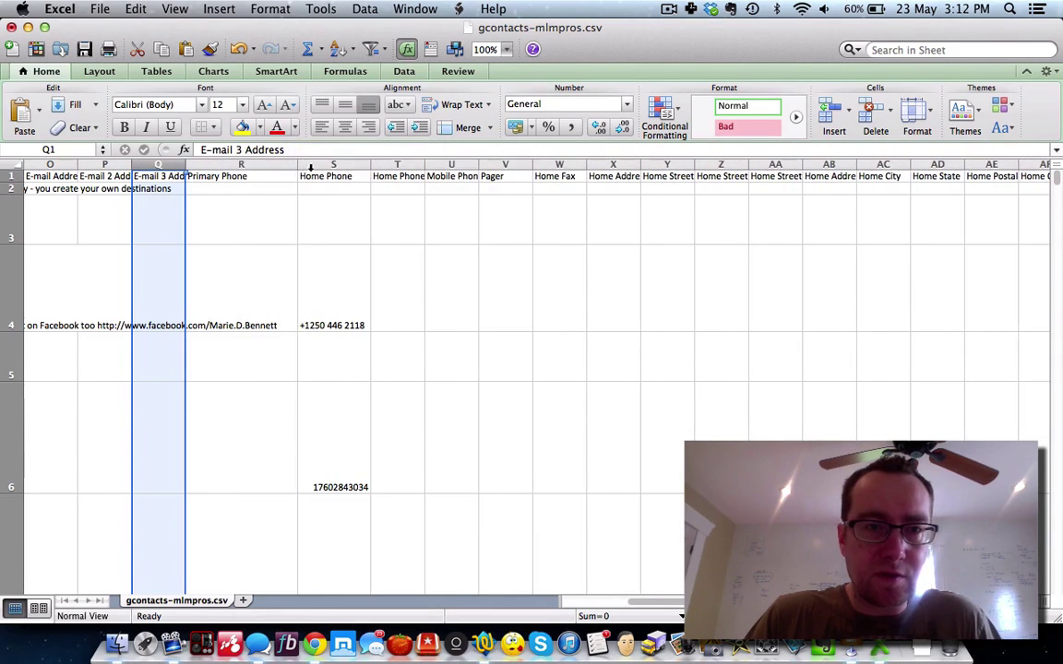
left_click_drag(374, 166, 597, 164)
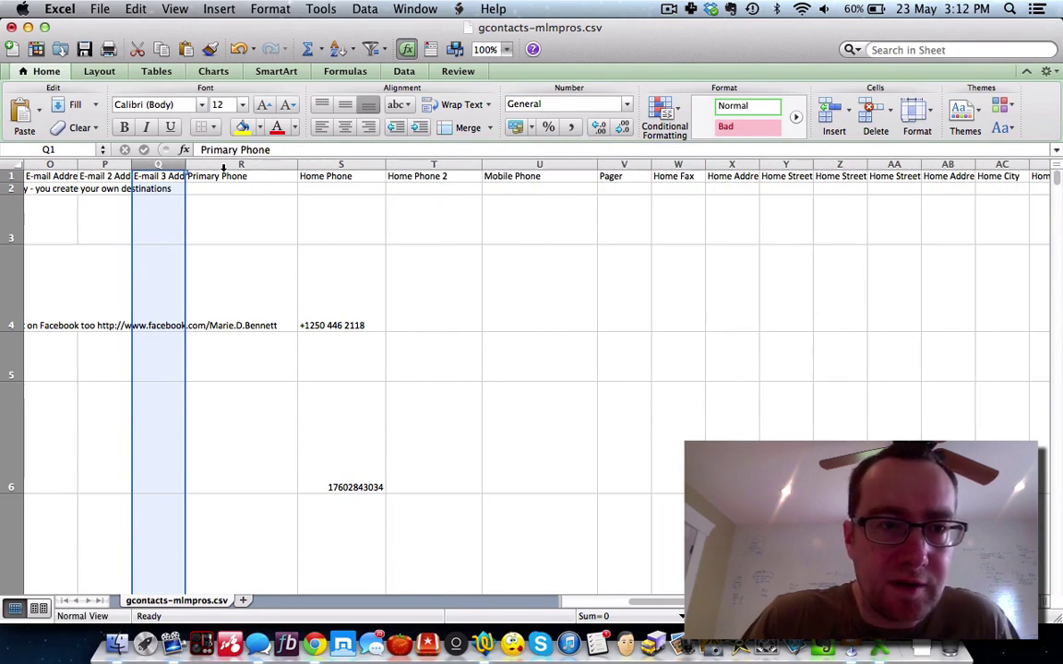
Step: Select the Primary Phone through Home Phone 2 columns (R–T) and bring up the number format choices
left_click(224, 167)
left_click_drag(299, 169, 433, 167)
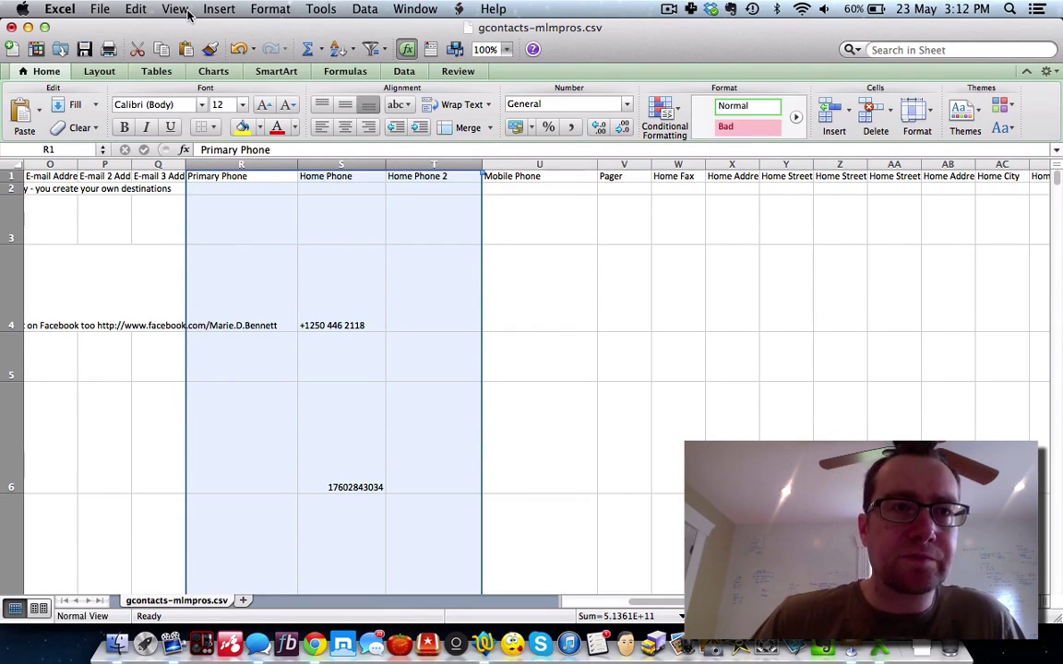
left_click(177, 9)
left_click(489, 8)
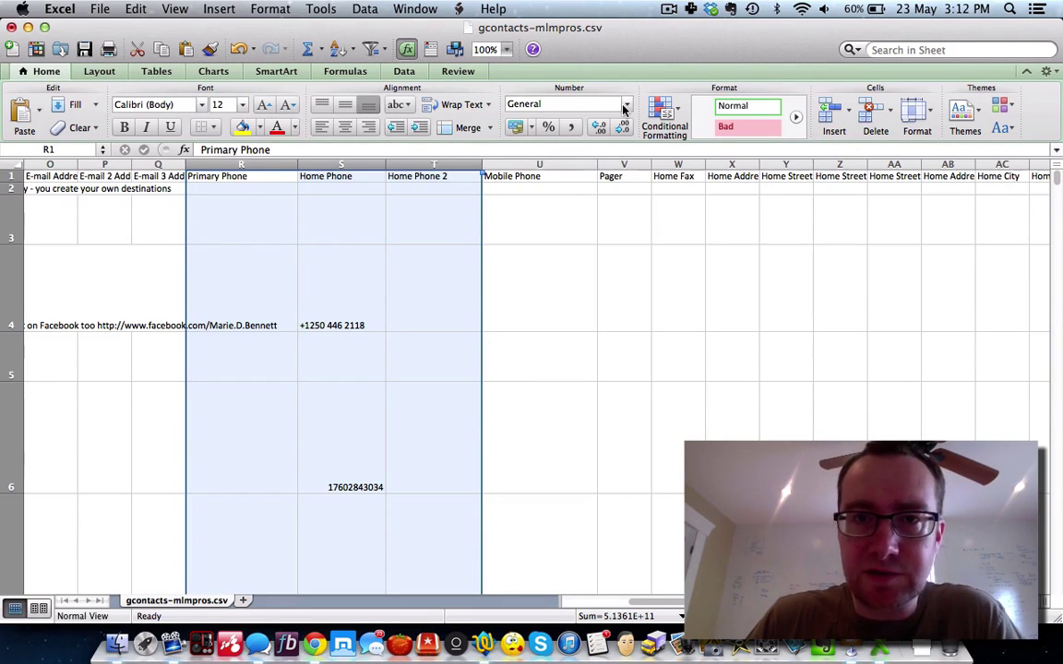
left_click(626, 109)
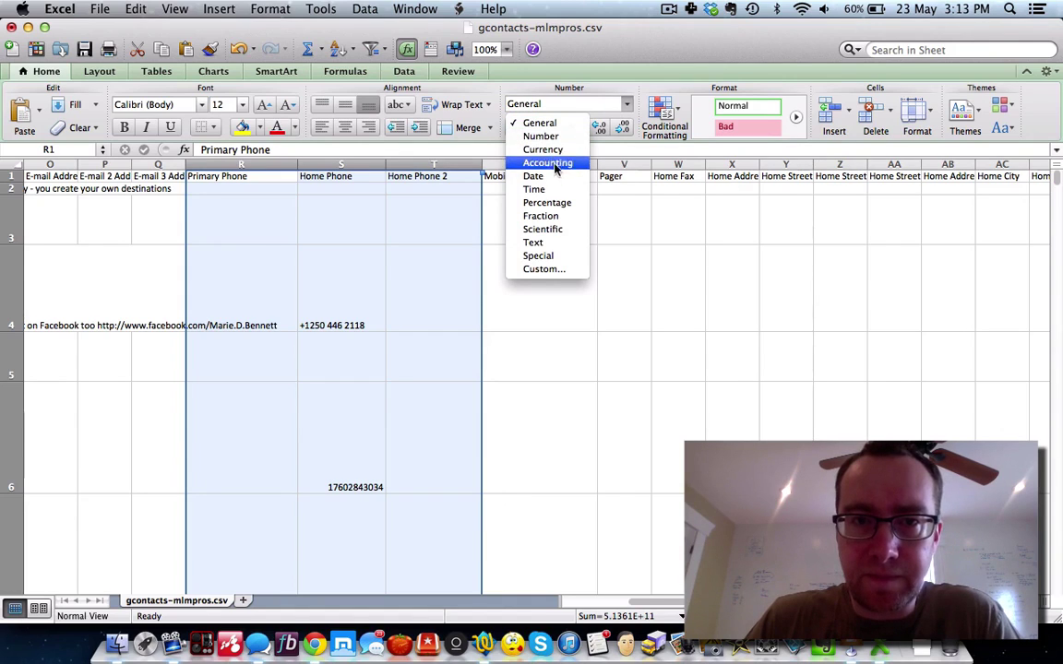
Step: Open Format Cells for the phone columns and choose the Special category's Phone Number type
left_click(544, 268)
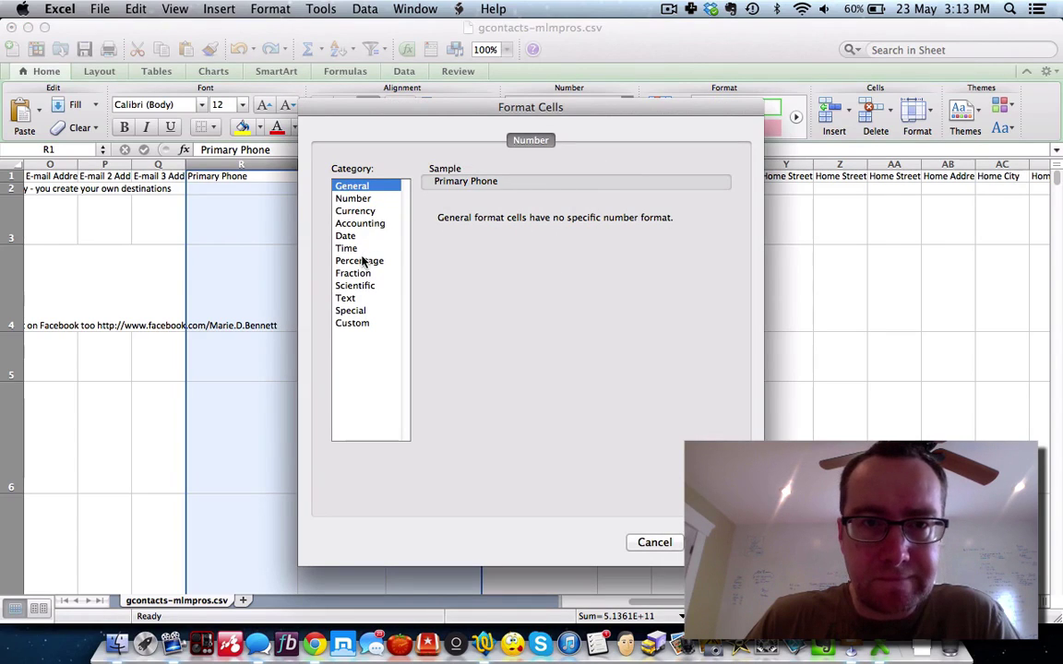
left_click(351, 324)
left_click(354, 314)
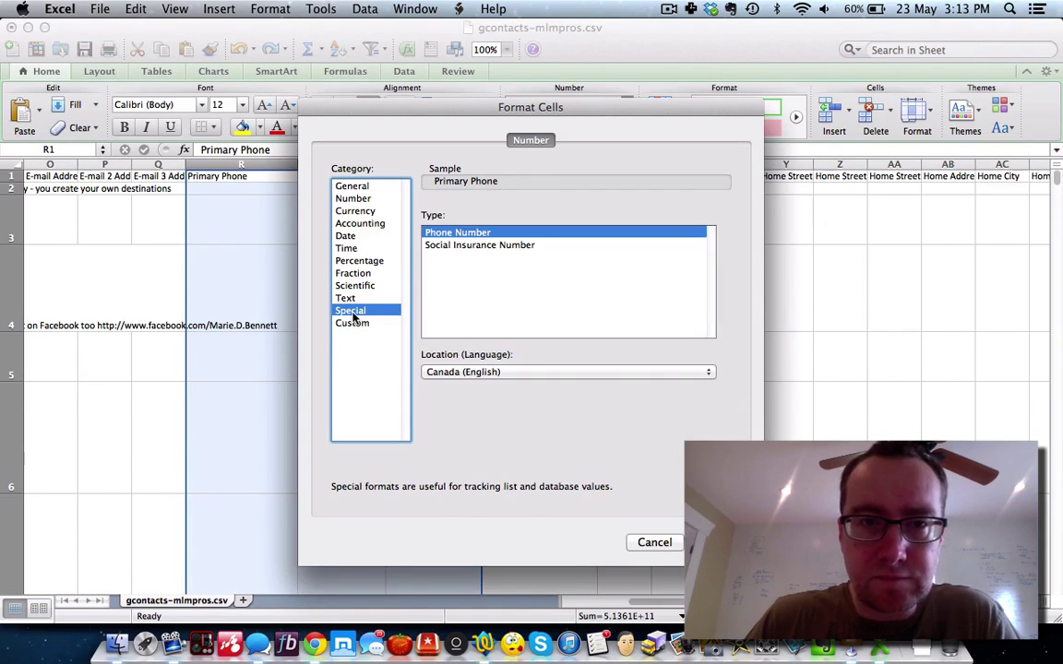
left_click(448, 233)
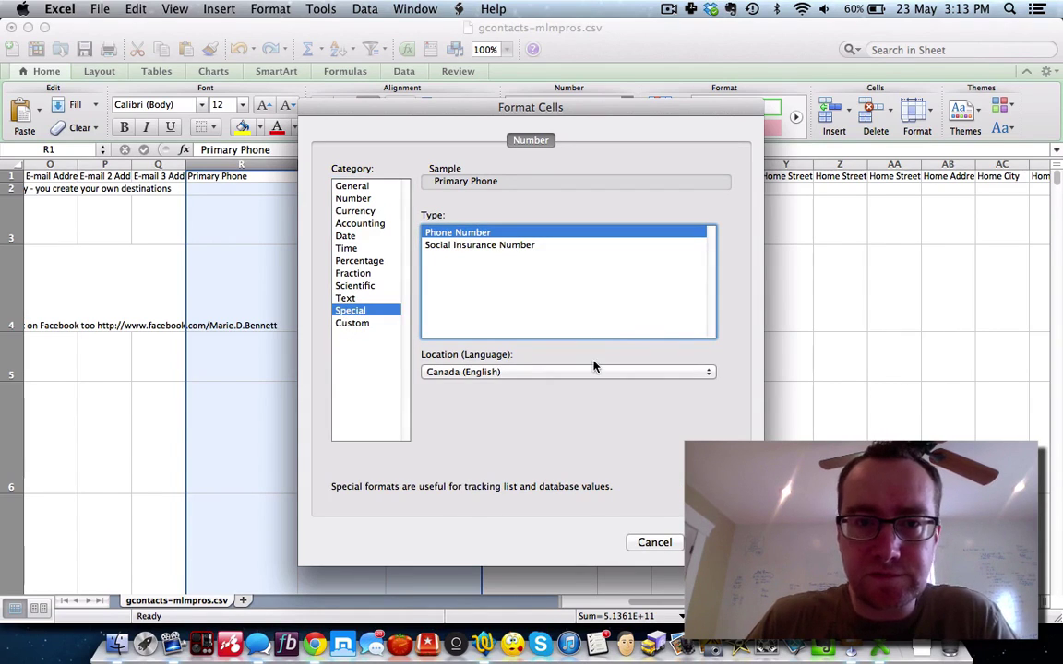
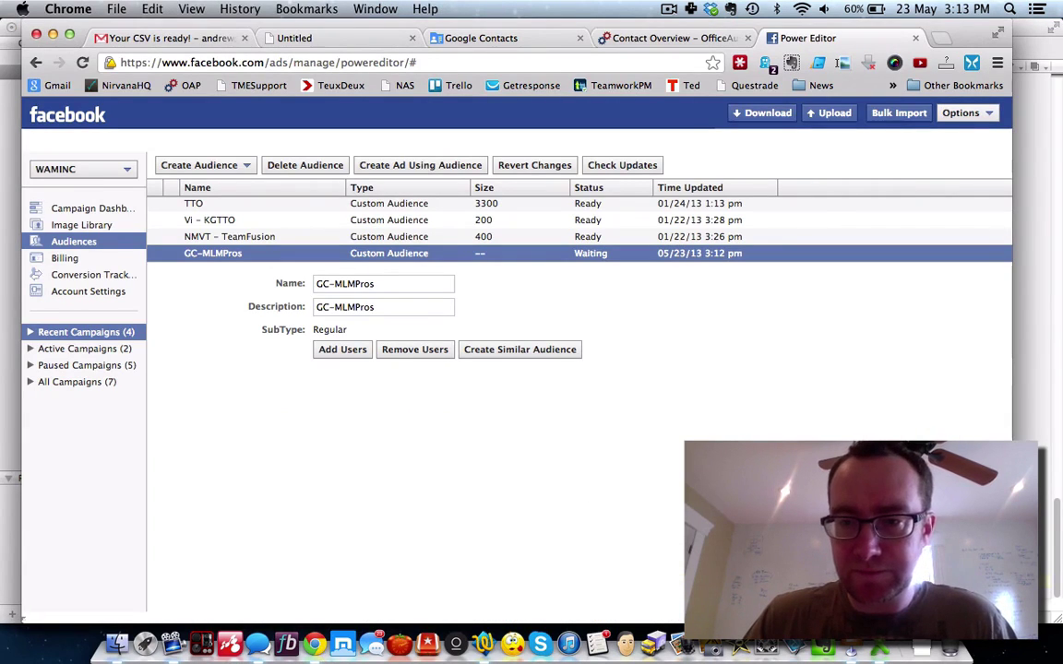
Step: Copy the entire Primary Phone column (R) from gcontacts-mlmpros.csv in Excel
key("super+Tab")
left_click(373, 251)
left_click(265, 167)
key("super+c")
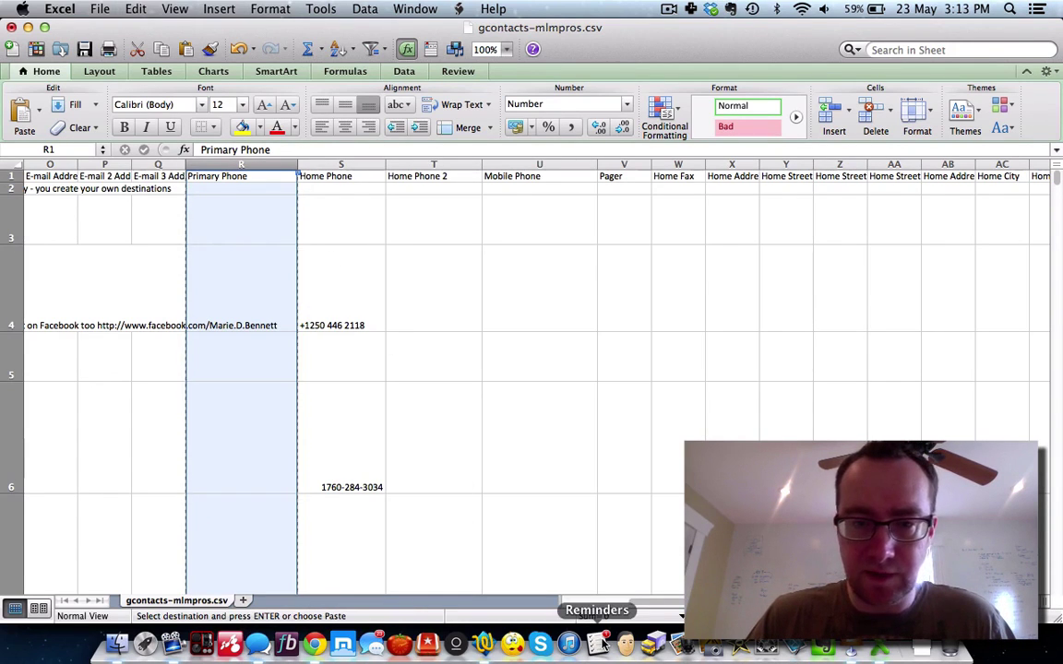
Step: Discard untitled text 2 and paste the Primary Phone column into a new text document
left_click(484, 644)
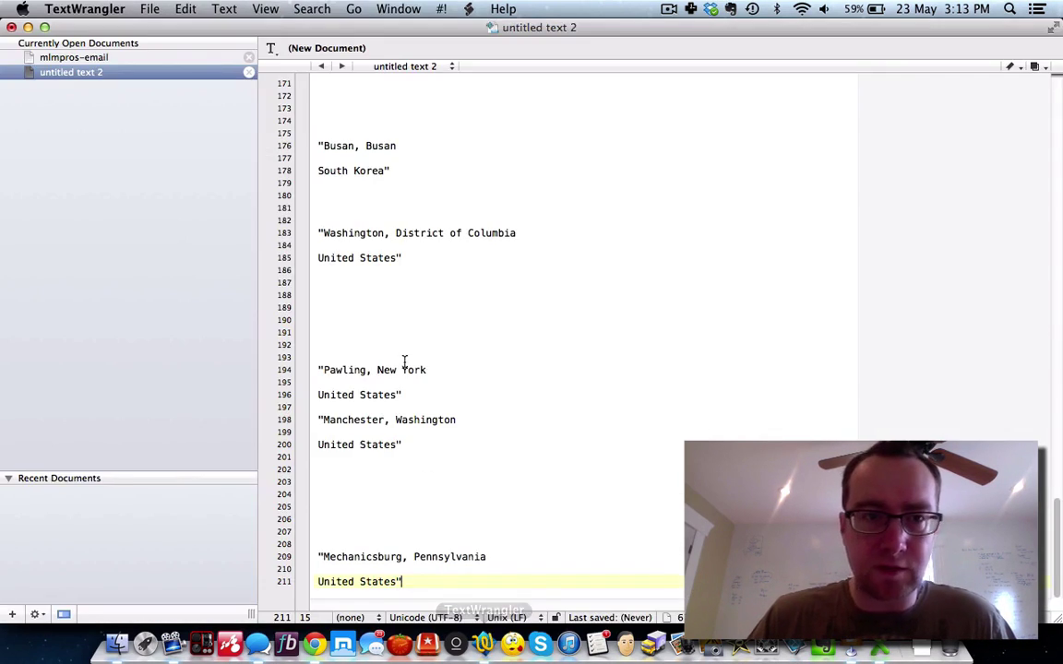
left_click(249, 72)
left_click(501, 123)
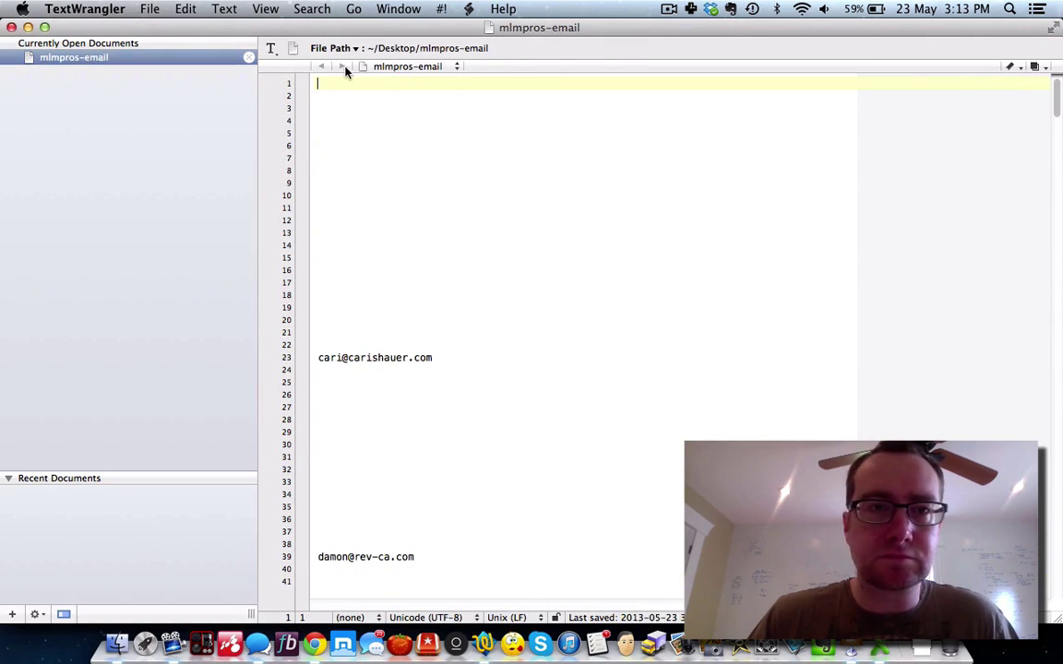
left_click(153, 11)
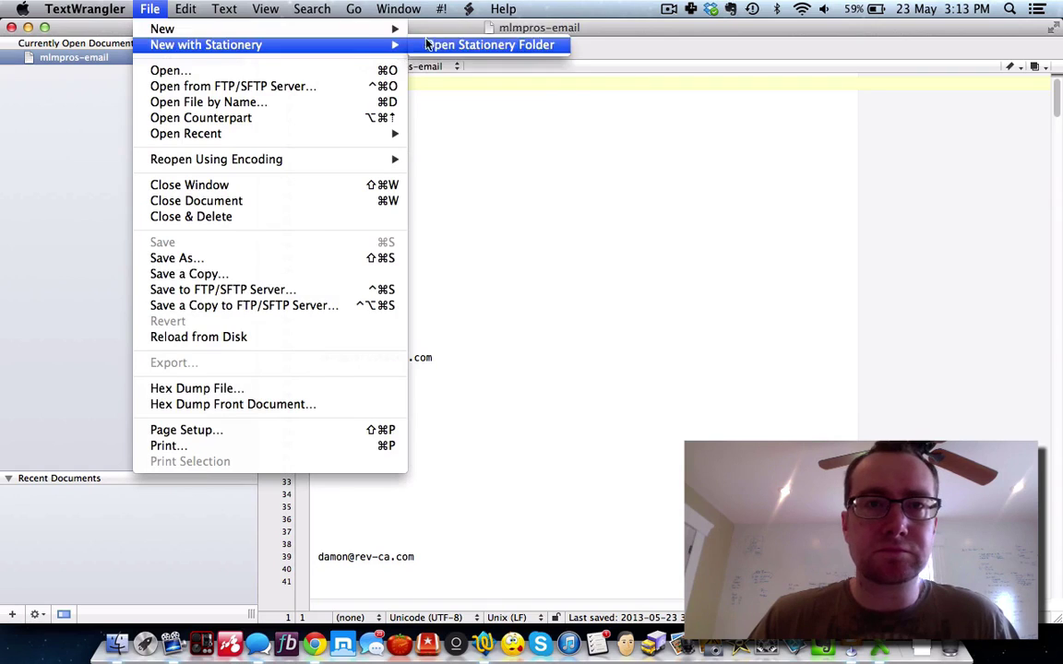
mouse_move(404, 33)
left_click(452, 34)
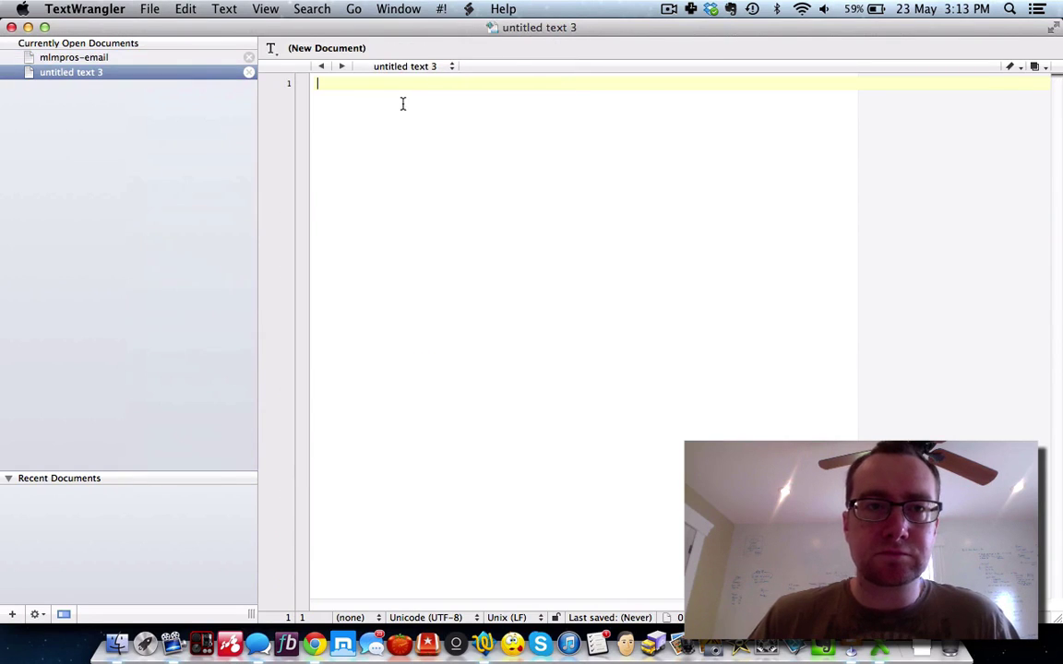
key("super+v")
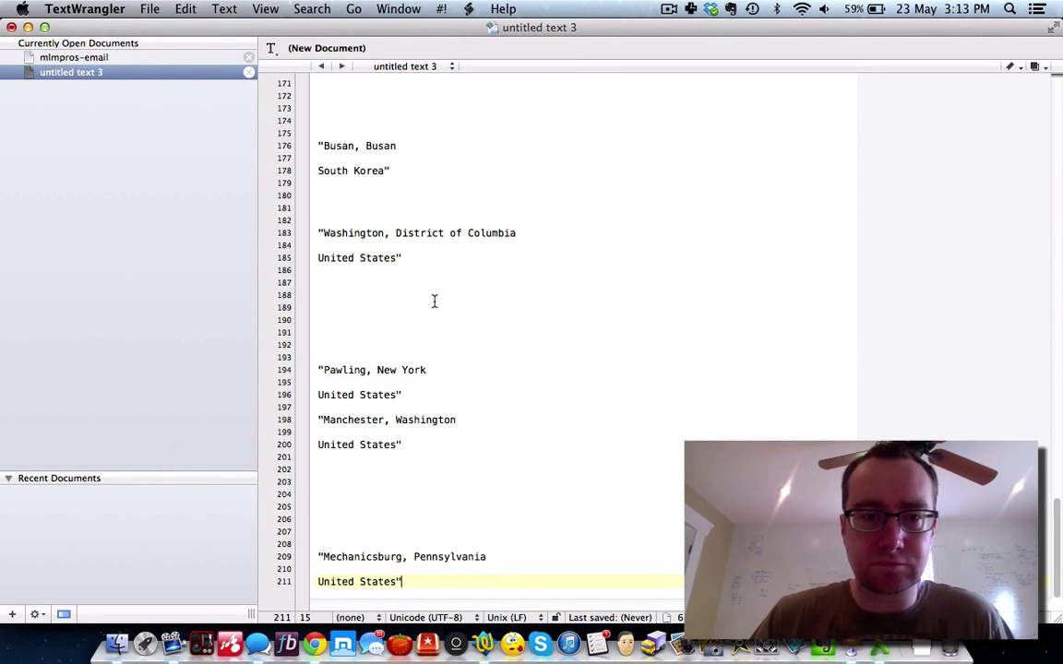
scroll(438, 332, "up", 15)
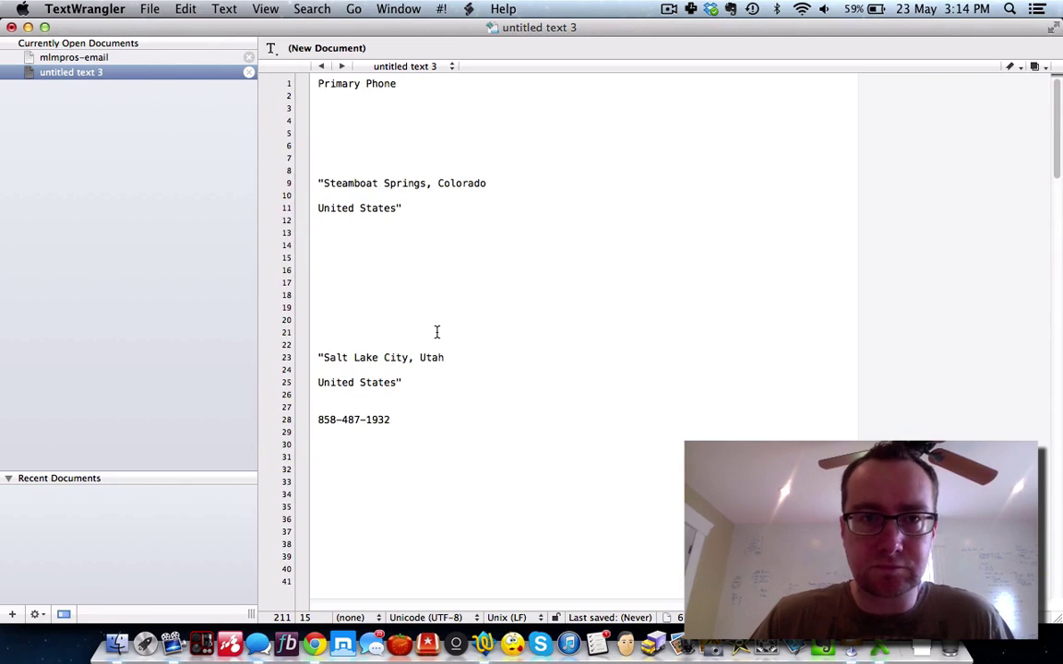
scroll(437, 332, "down", 15)
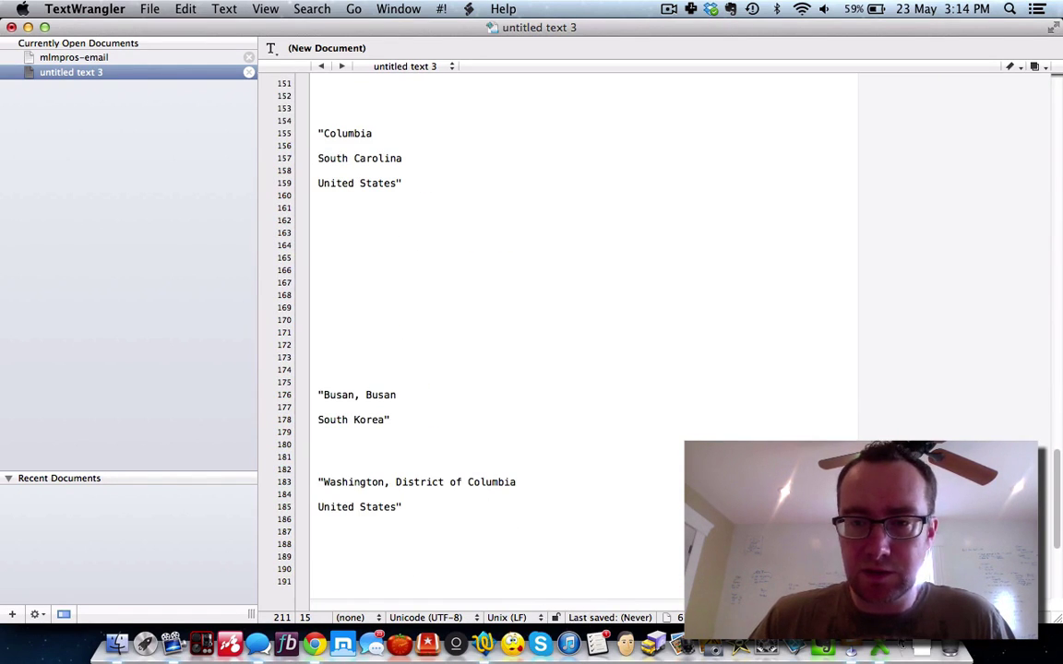
Step: Select Excel's Home Phone column and delete the pasted Primary Phone text
left_click(888, 651)
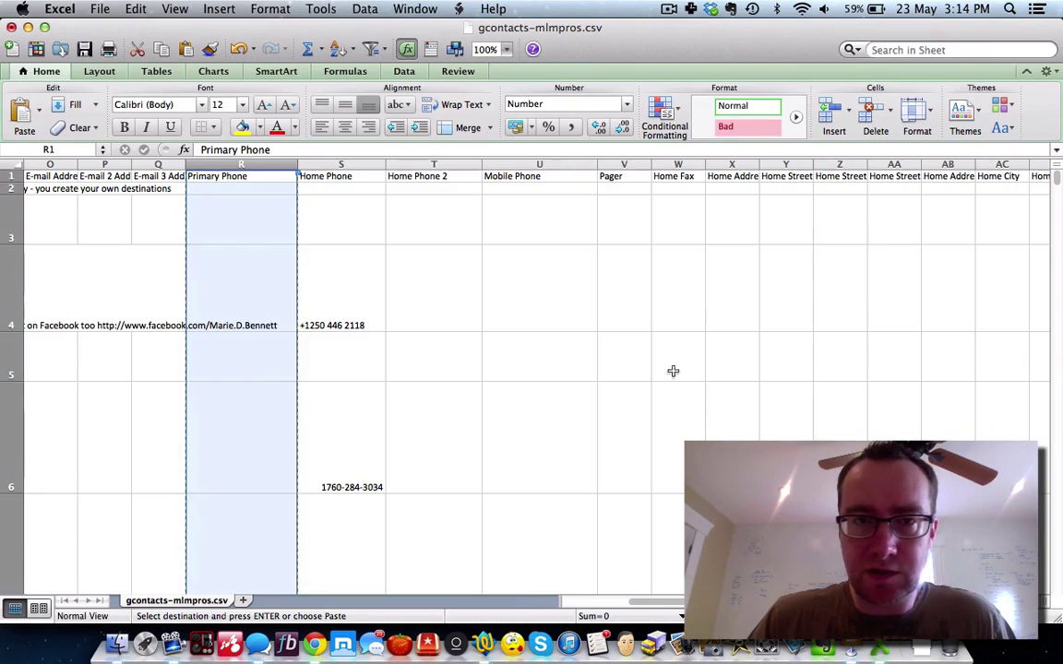
left_click(343, 175)
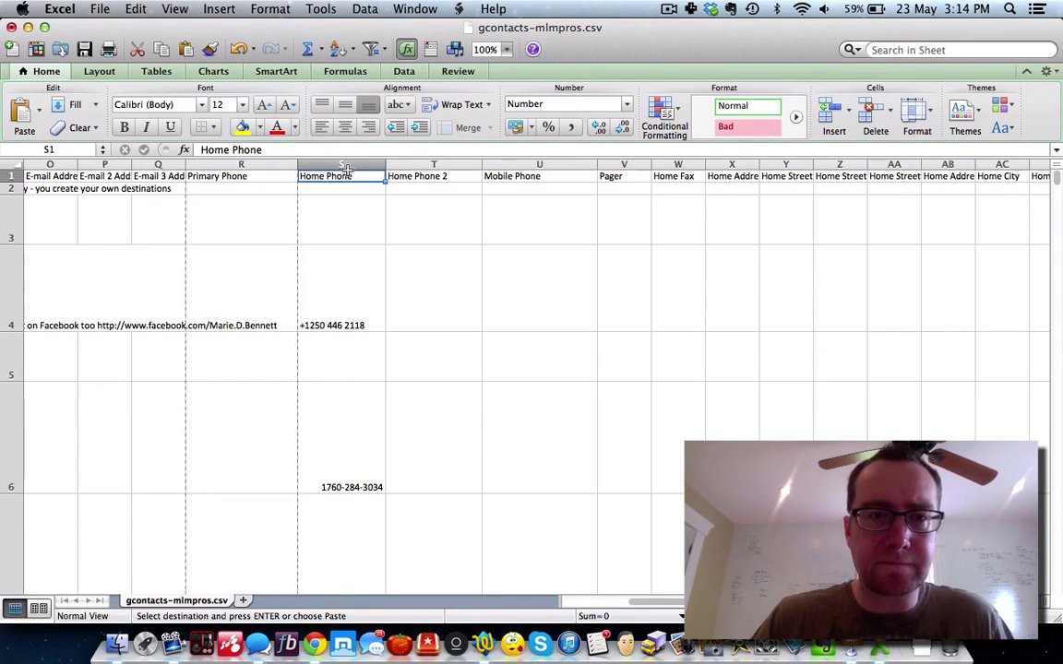
left_click(344, 165)
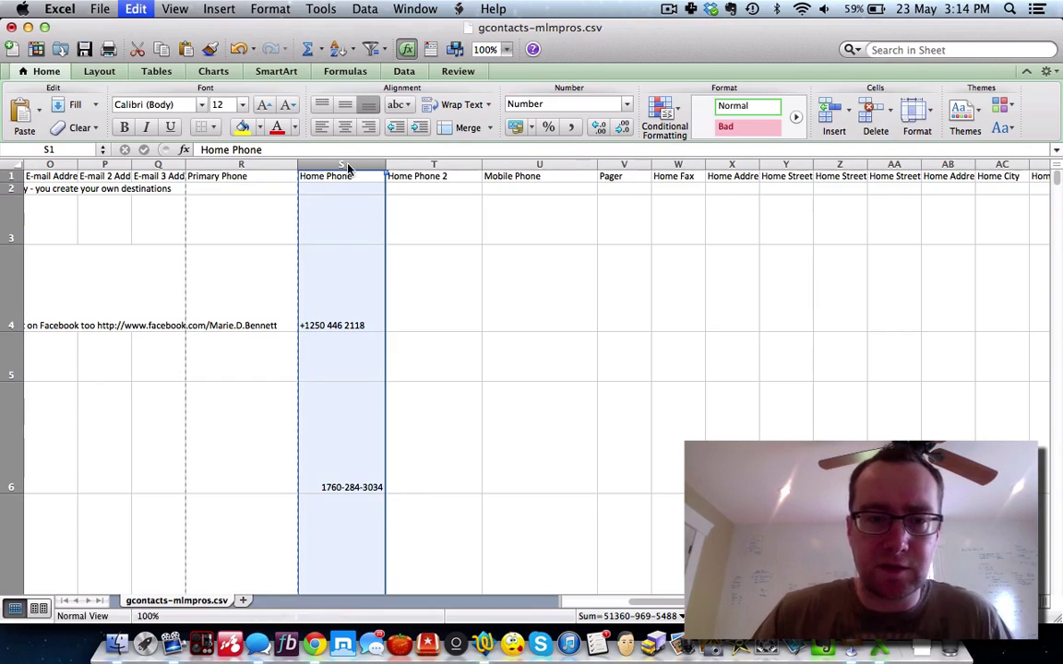
left_click(483, 644)
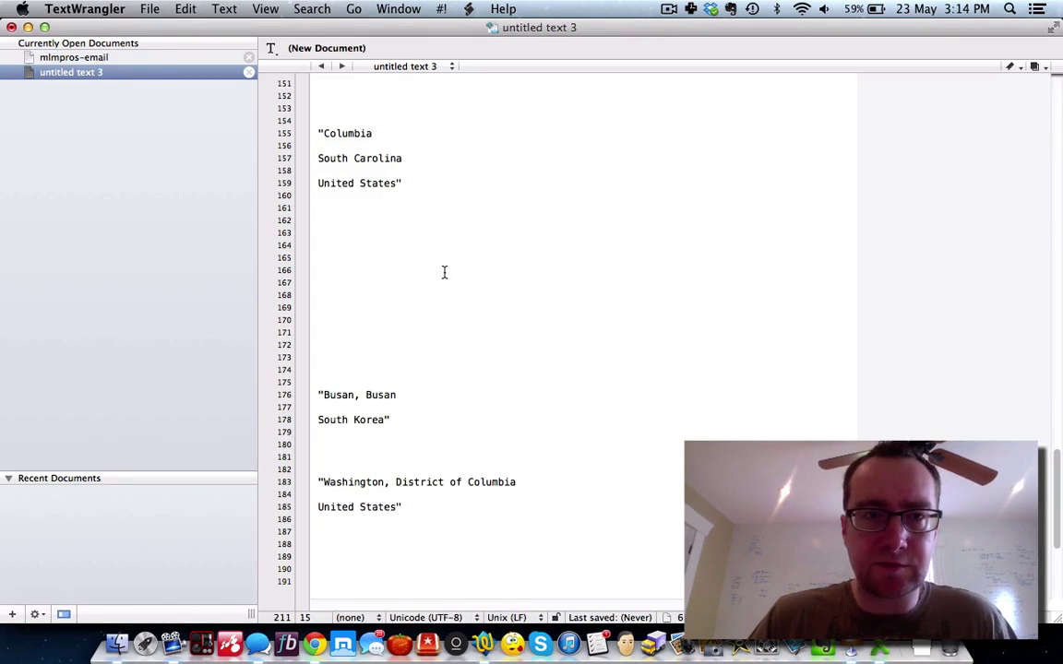
left_click_drag(420, 519, 224, 7)
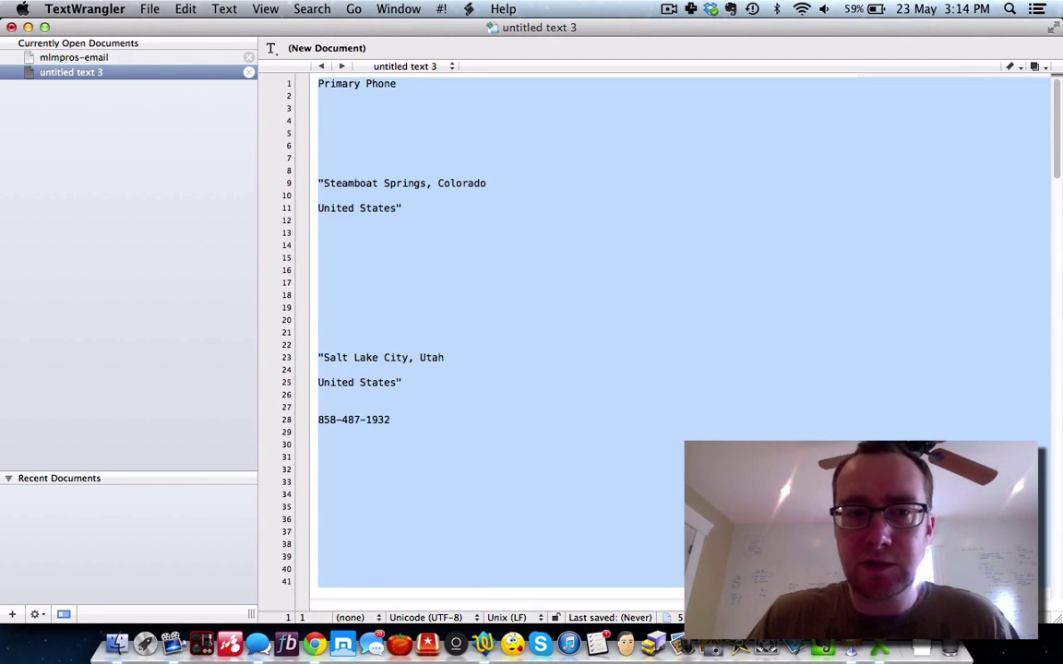
key("BackSpace")
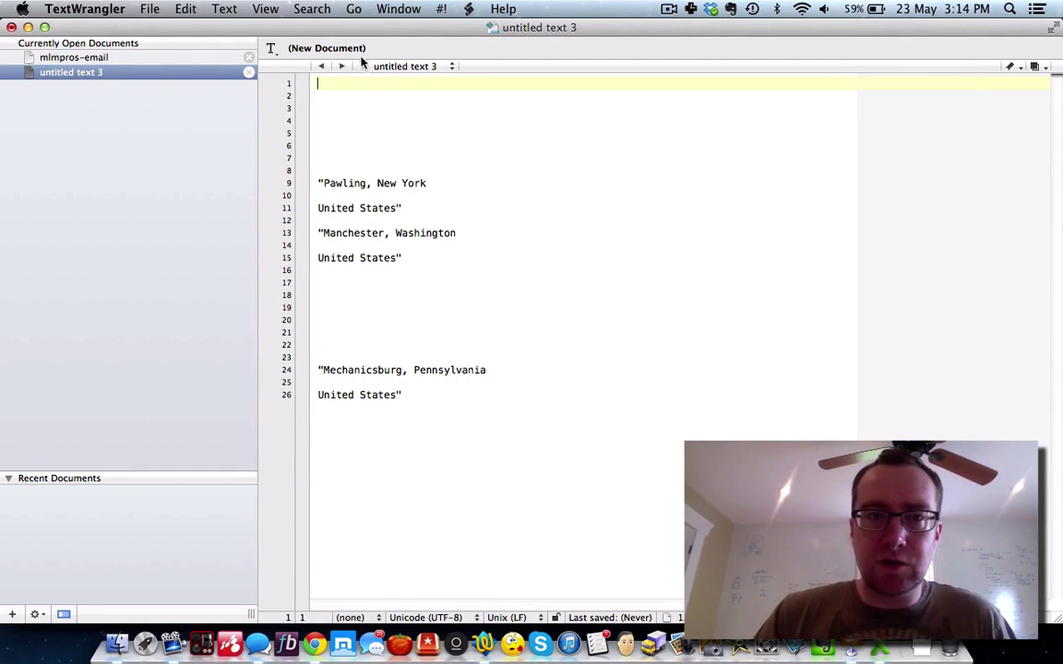
Step: Clear the remaining leftover lines so untitled text 3 is empty
left_click(370, 163)
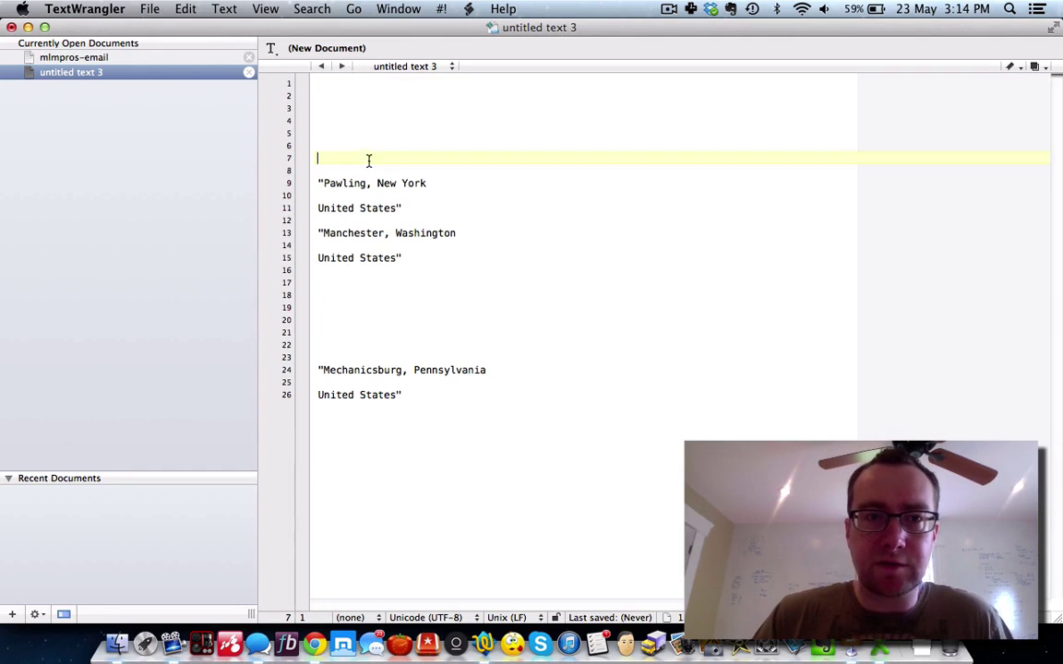
key("Up")
key("Up")
key("Up")
key("shift+Down")
key("shift+super+Down")
key("BackSpace")
key("BackSpace")
key("BackSpace")
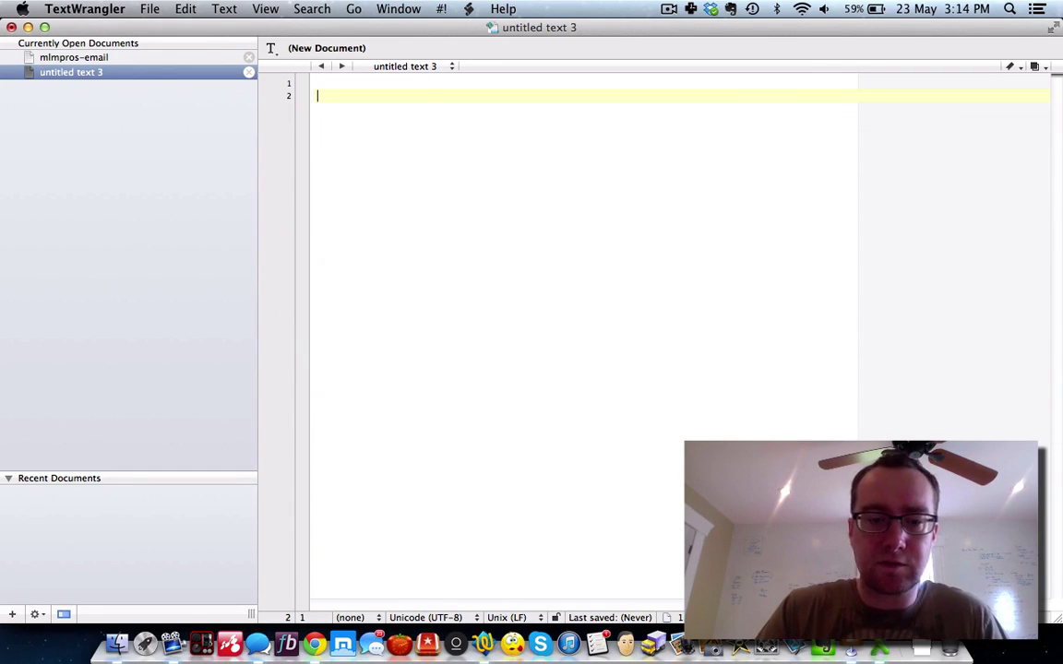
key("super+z")
key("super+z")
key("super+z")
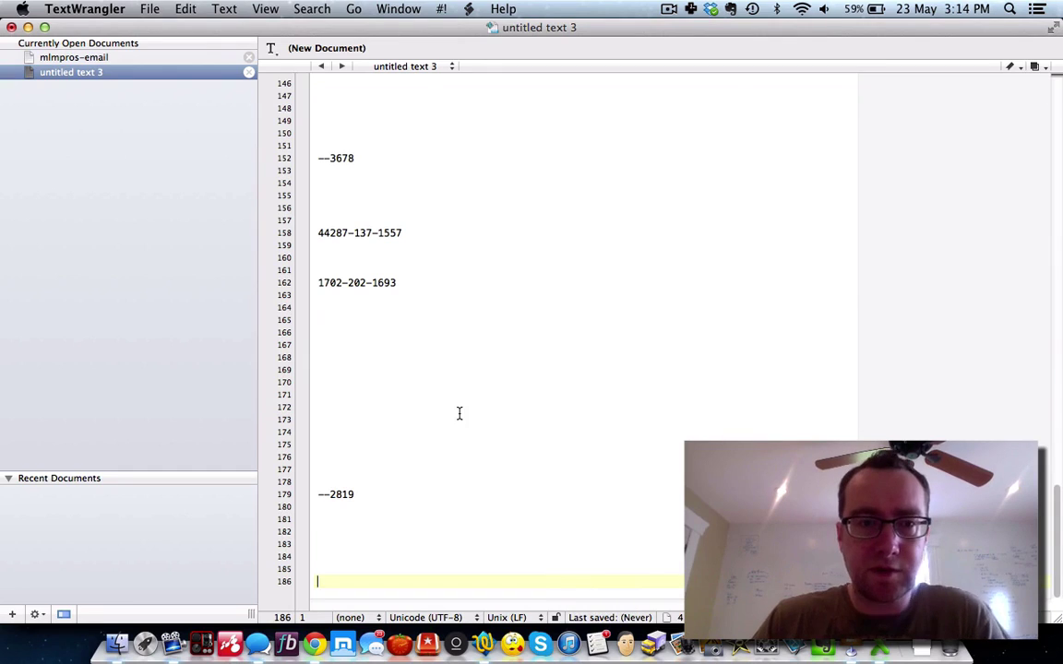
Step: Paste Excel's Home Phone 2 column below the home phones and remove its header line
scroll(458, 413, "up", 15)
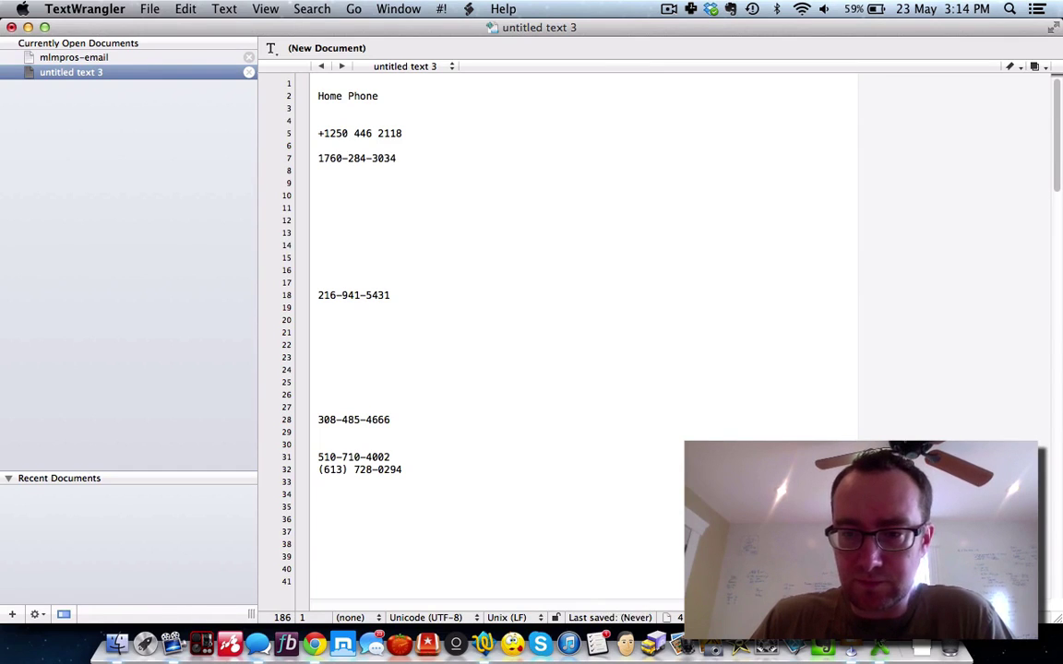
left_click(879, 643)
left_click(439, 165)
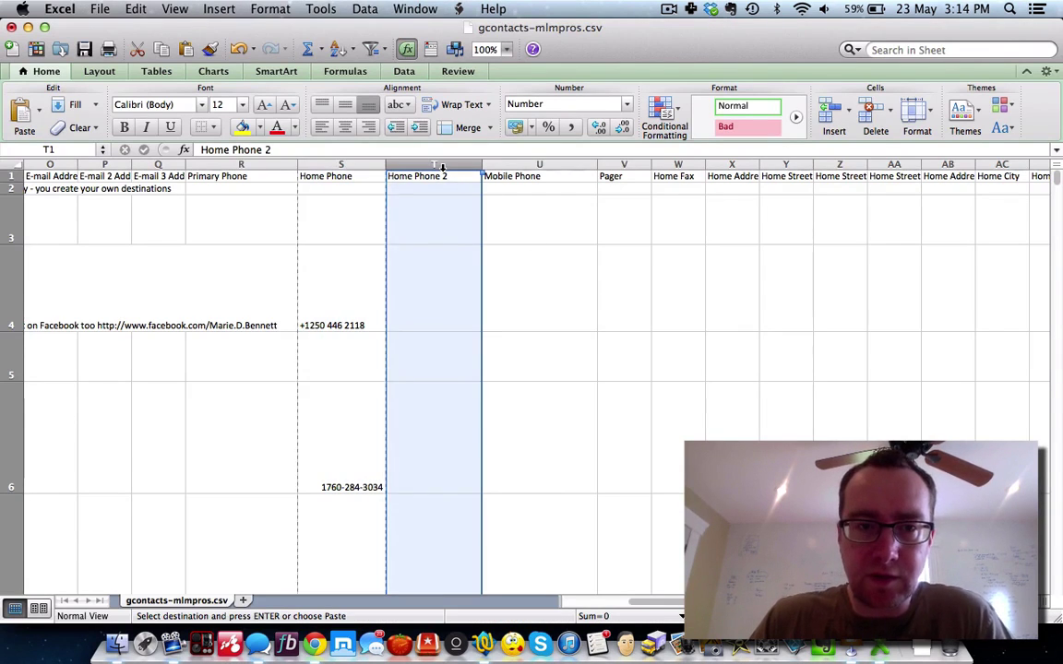
key("super+c")
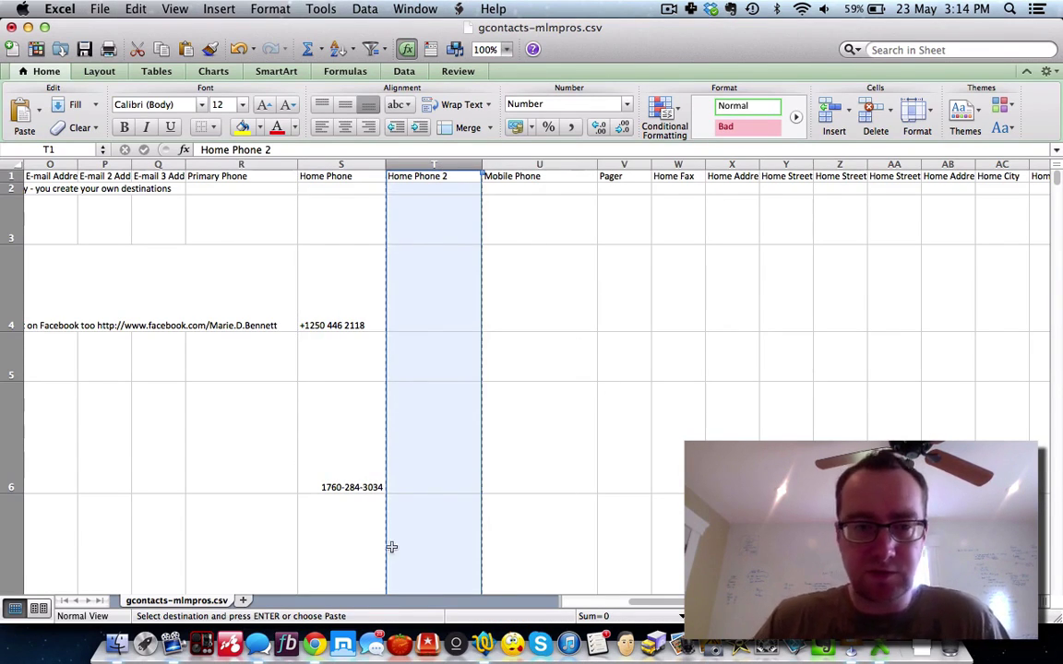
left_click(483, 643)
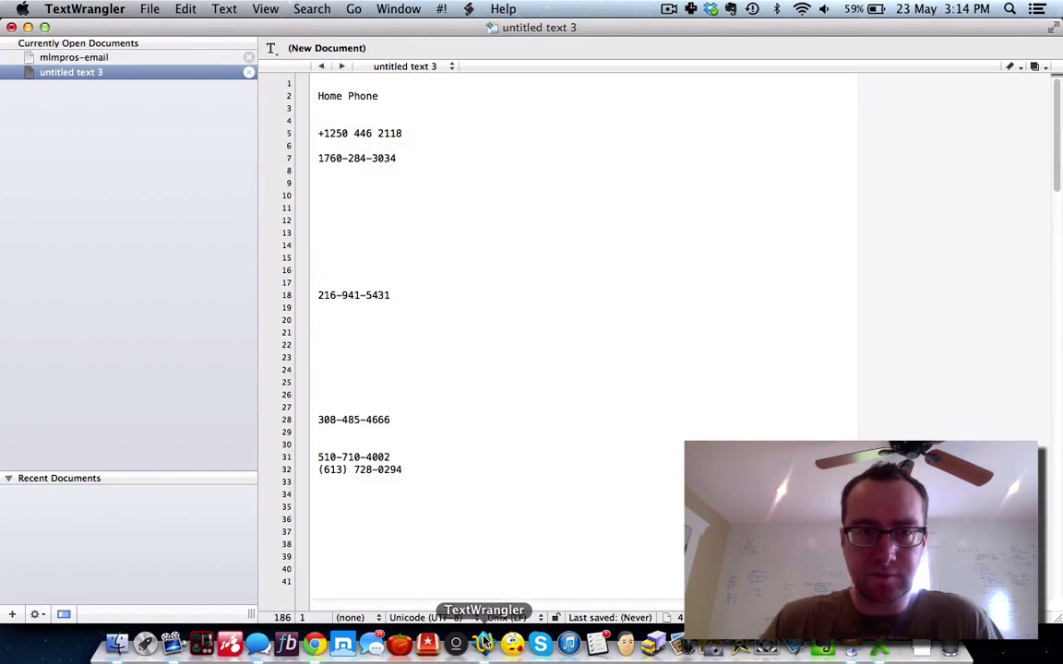
key("super+v")
scroll(346, 345, "up", 20)
left_click(394, 352)
key("shift+Up")
key("BackSpace")
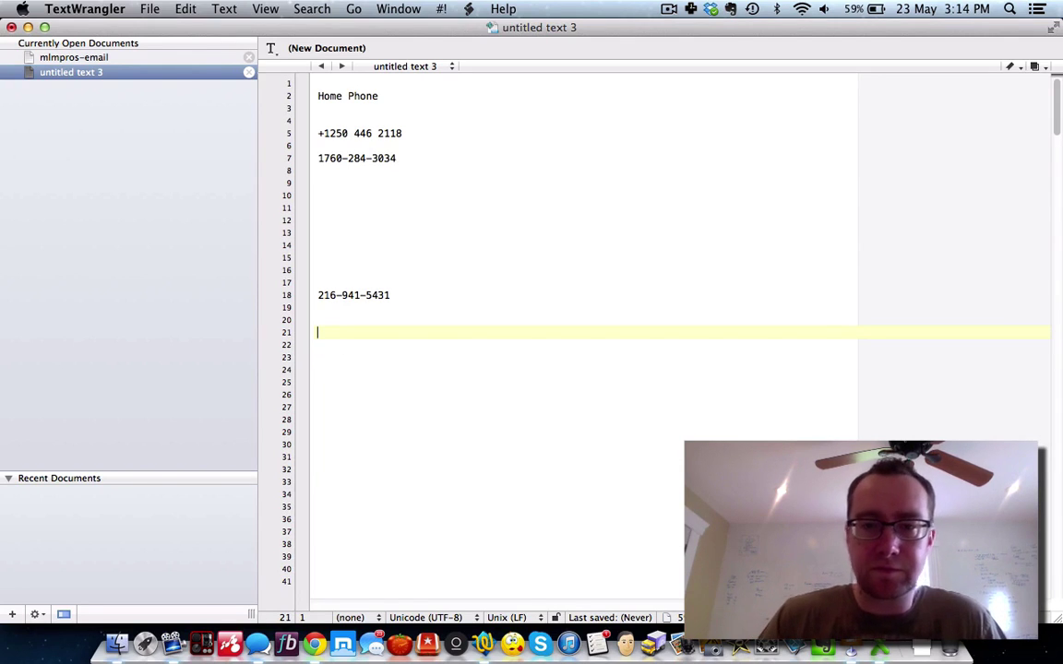
Step: Widen Excel's Business Phone column to show full numbers and copy it
key("super+Tab")
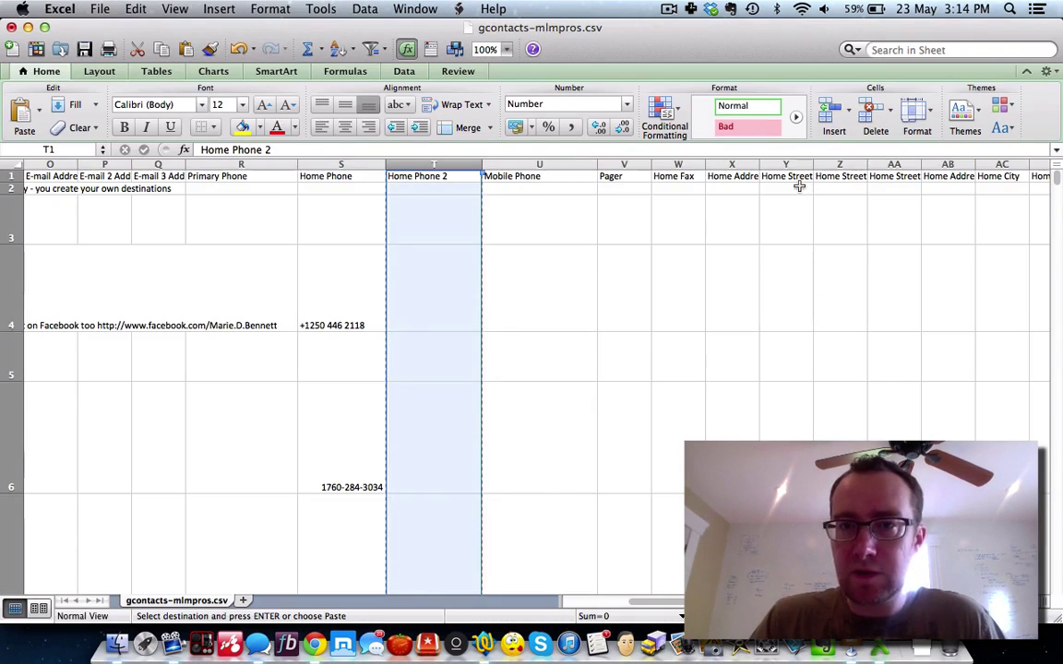
scroll(798, 186, "right", 15)
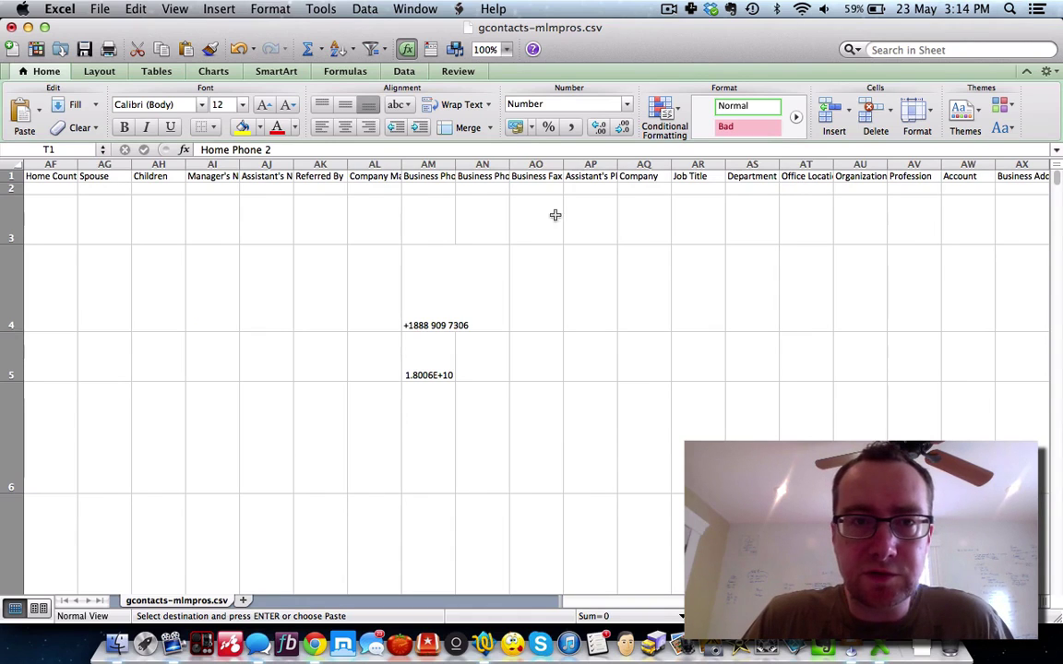
left_click(406, 164)
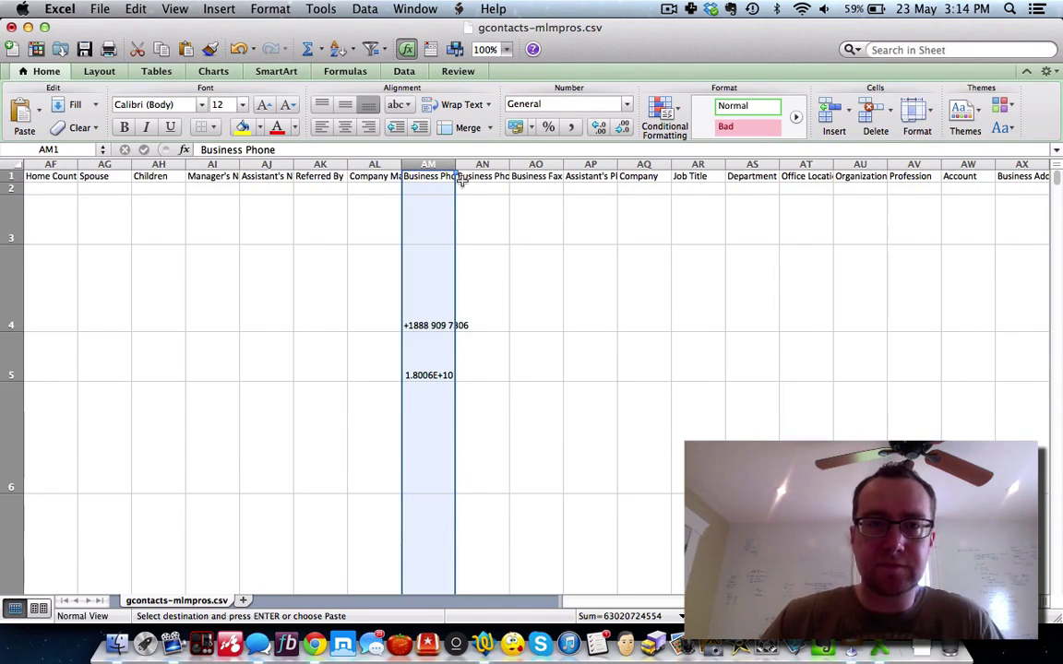
left_click_drag(455, 166, 509, 166)
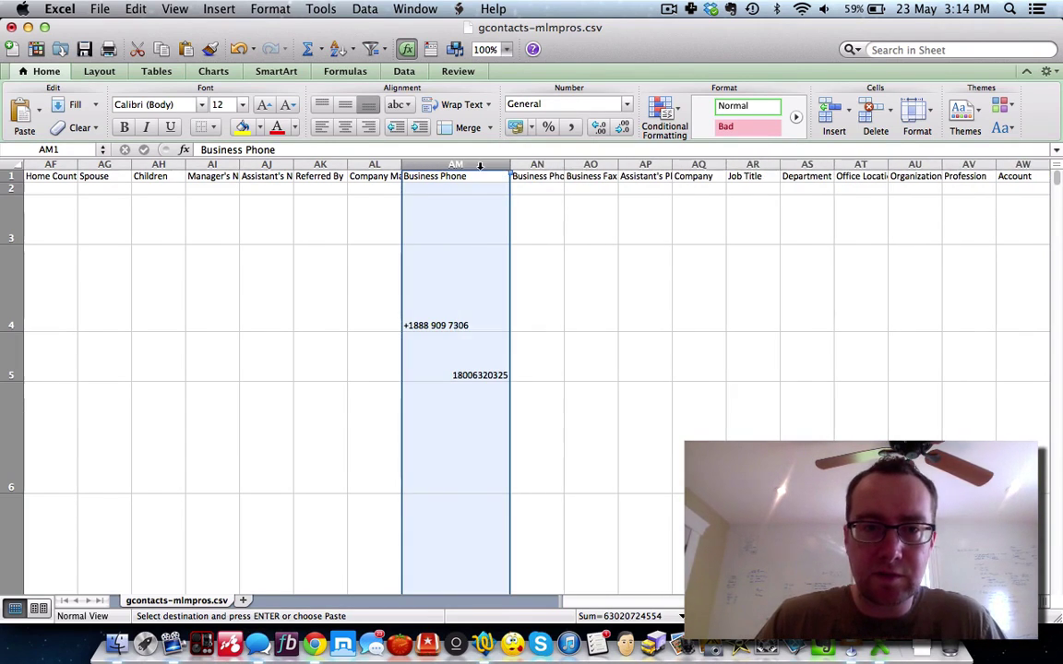
key("super+c")
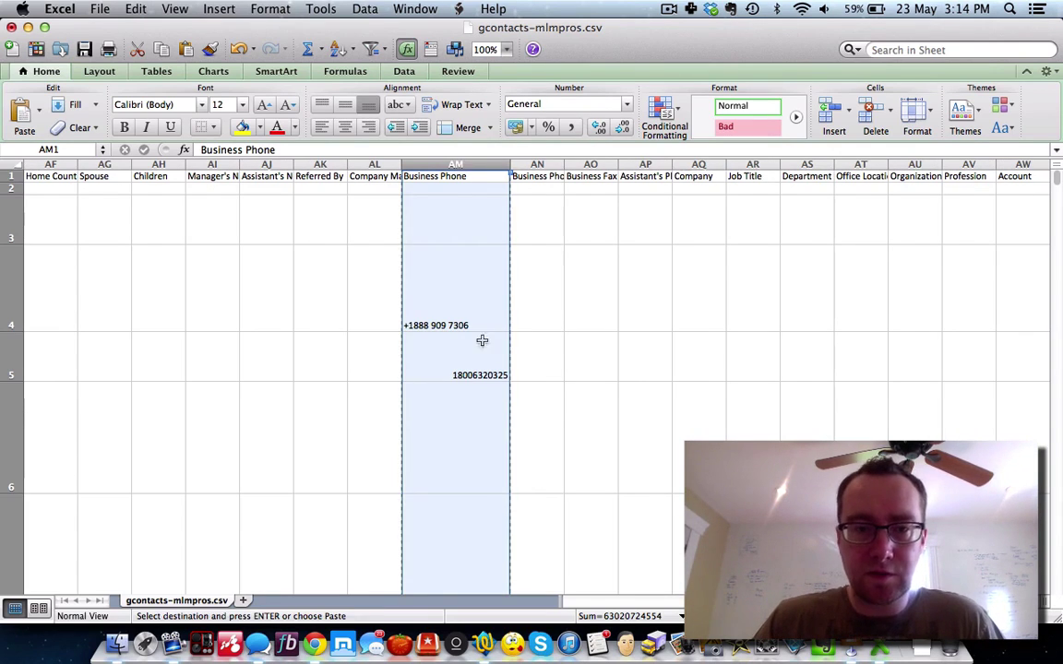
left_click(464, 636)
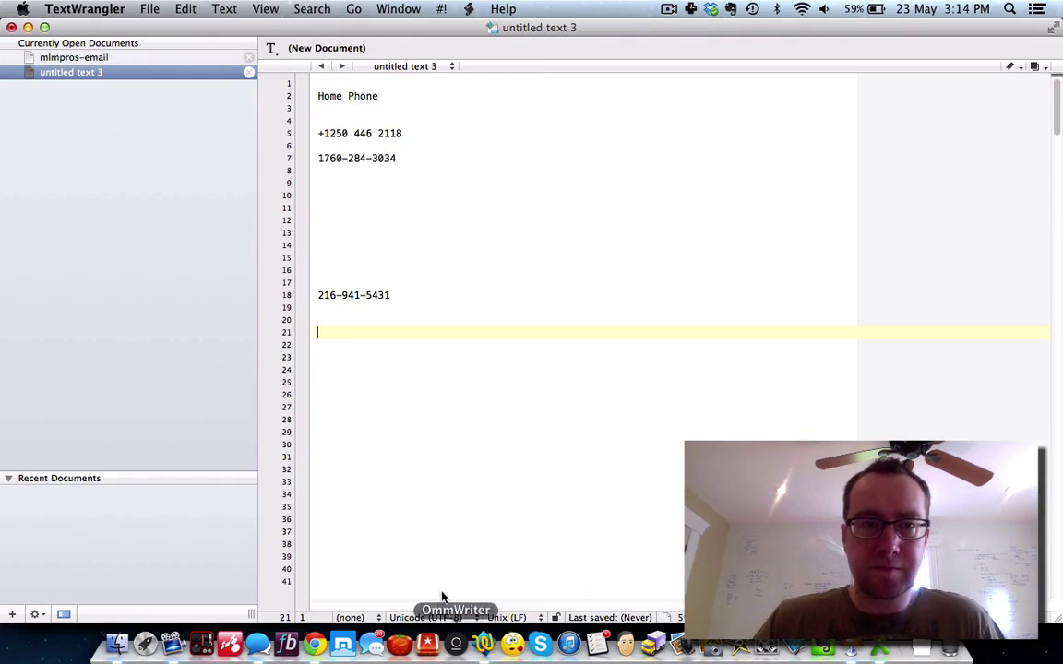
Step: Paste the Business Phone numbers and split line 165's two numbers onto separate lines
key("super+v")
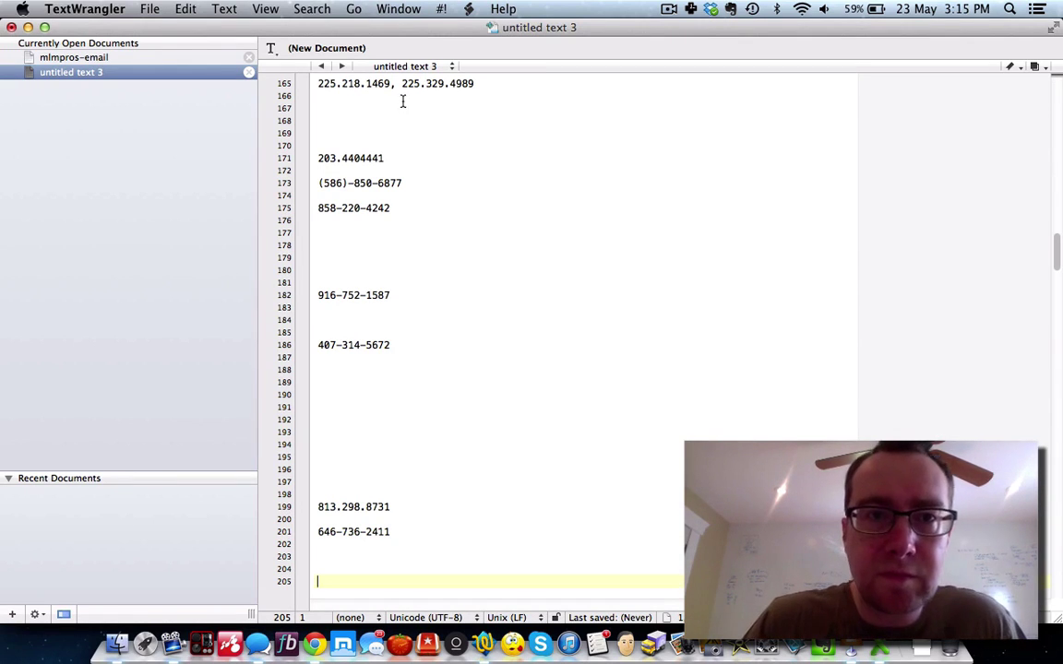
key("BackSpace")
key("BackSpace")
key("BackSpace")
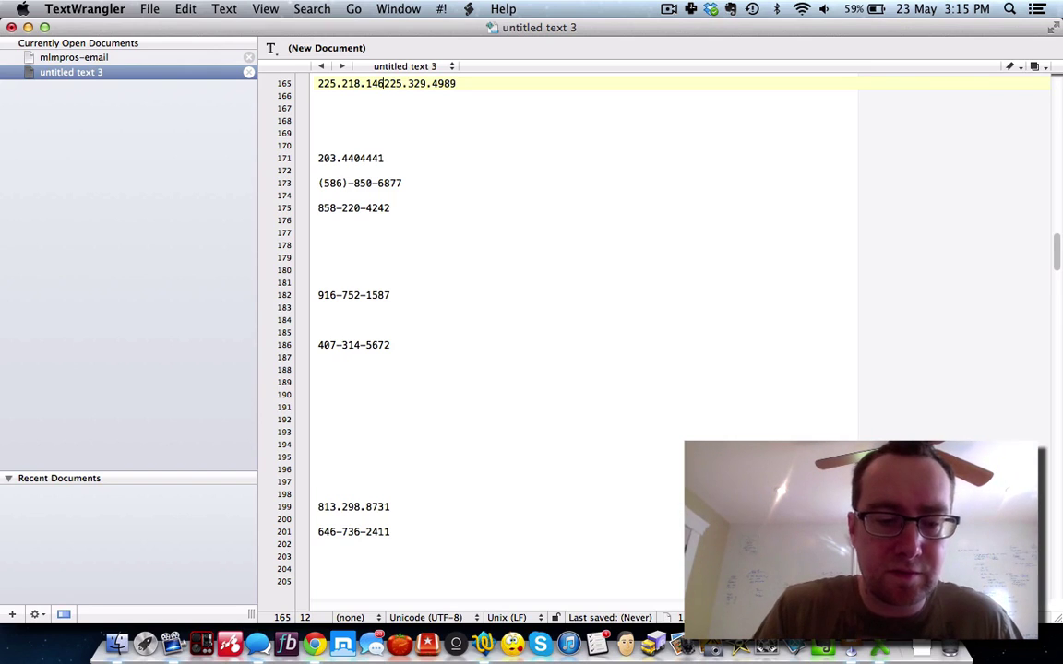
key("super+z")
left_click(400, 83)
key("BackSpace")
key("BackSpace")
key("Return")
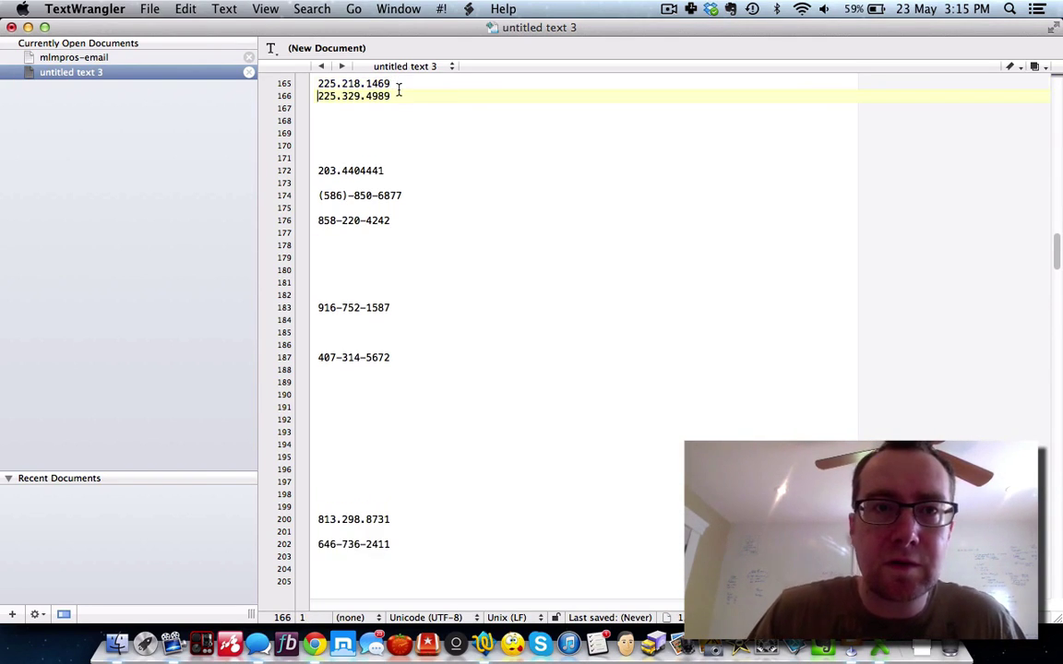
scroll(407, 99, "up", 6)
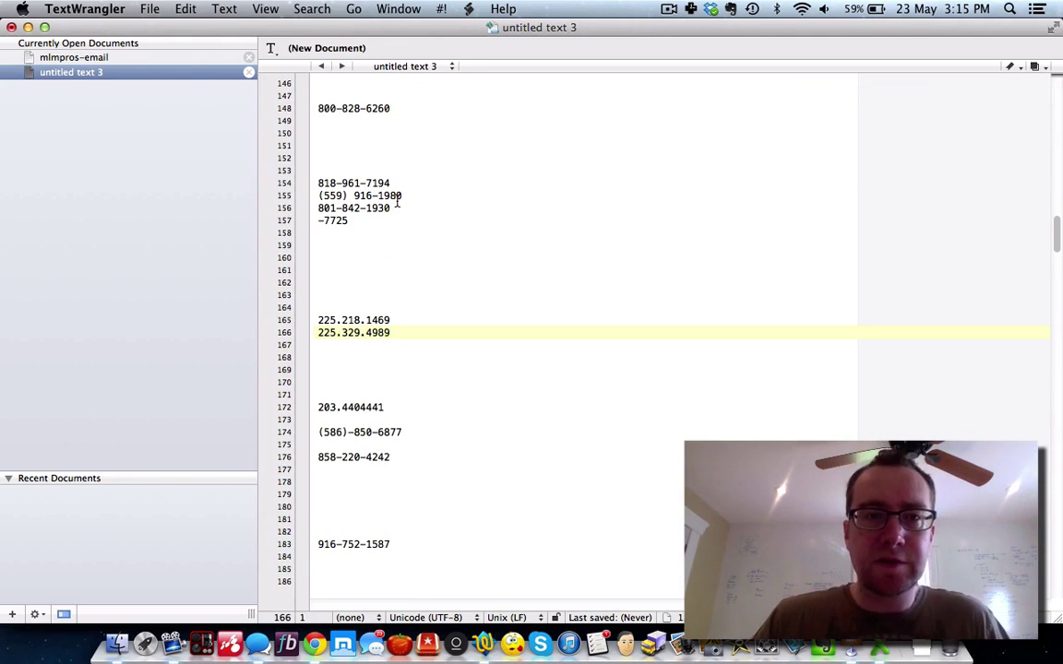
scroll(401, 199, "up", 6)
scroll(393, 204, "up", 6)
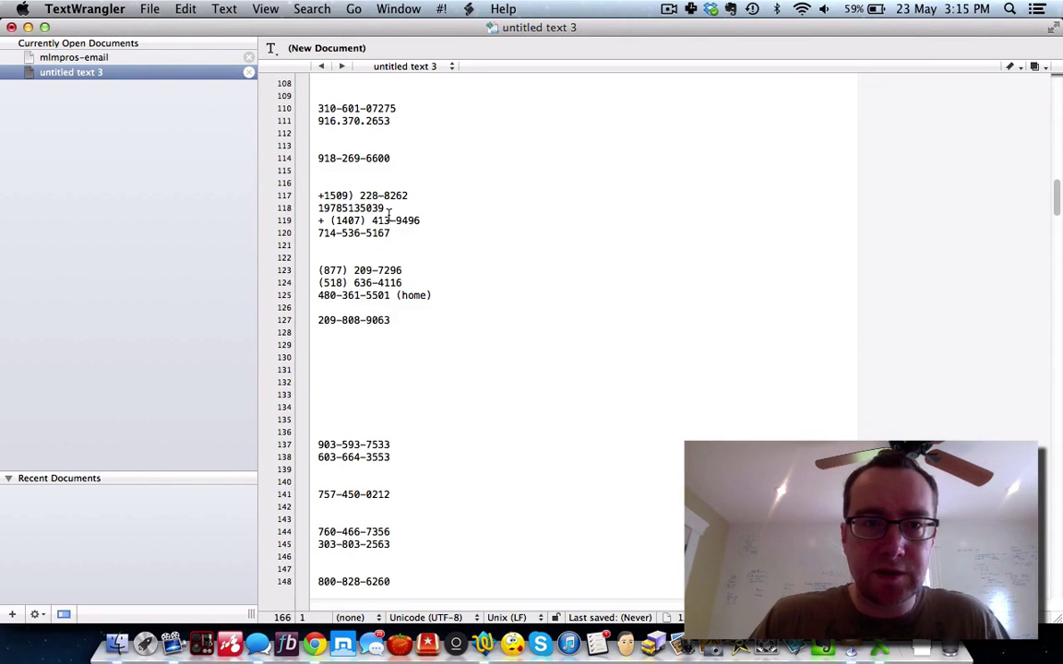
left_click_drag(439, 295, 390, 296)
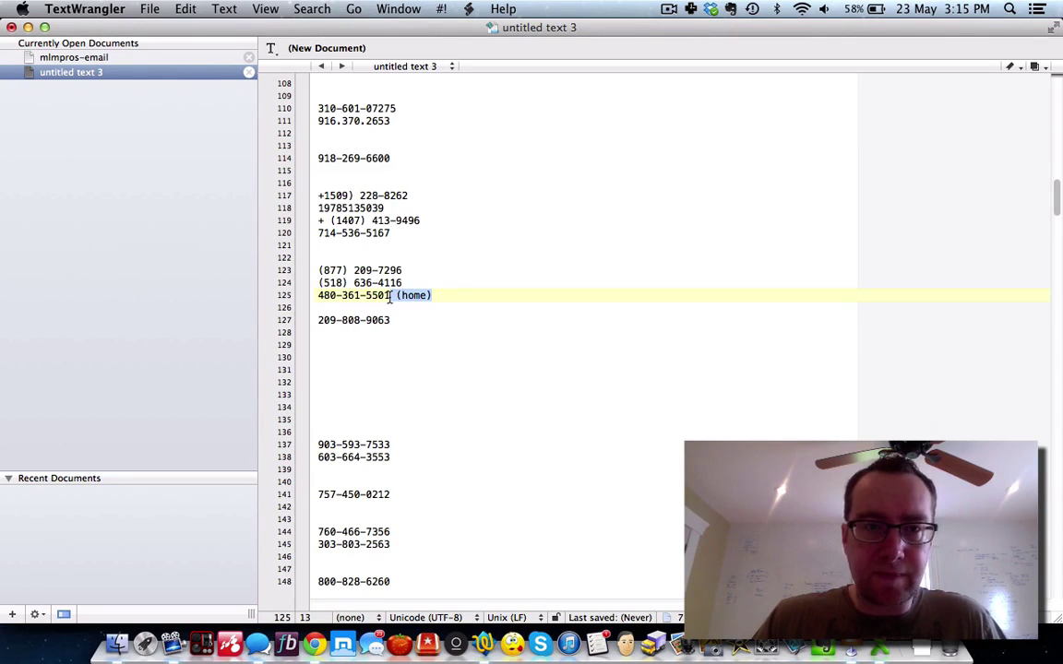
key("BackSpace")
scroll(399, 257, "up", 15)
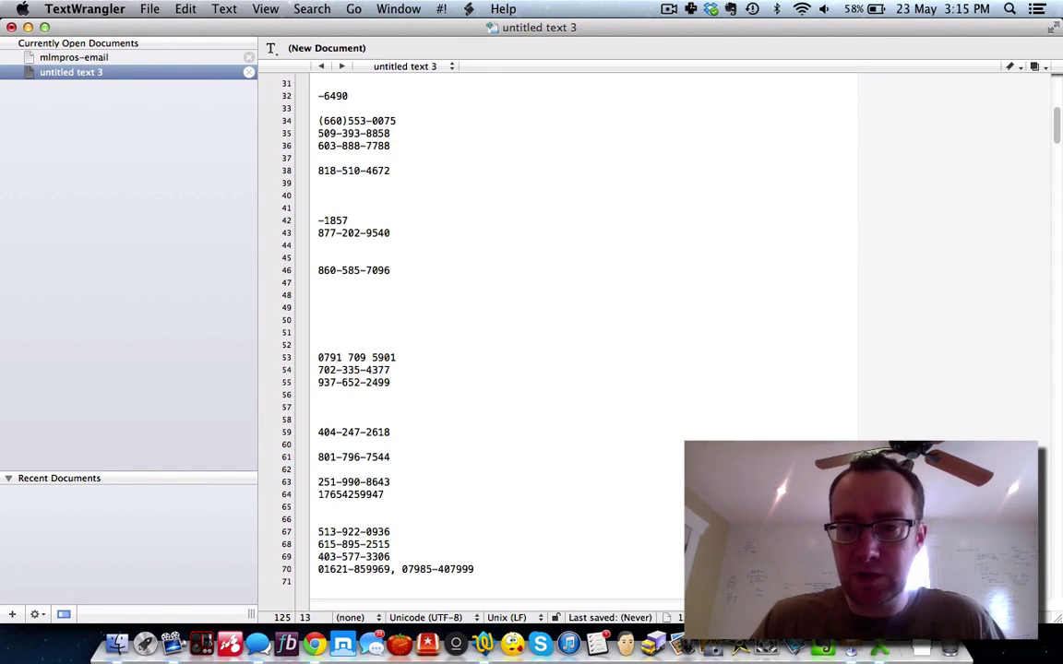
key("super+Tab")
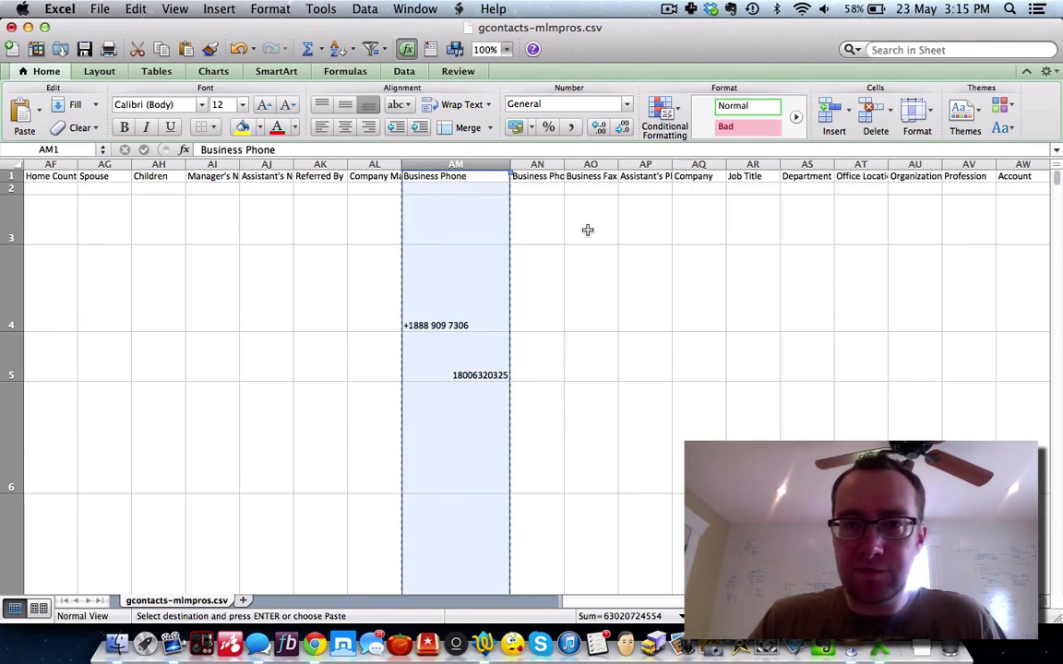
left_click(544, 165)
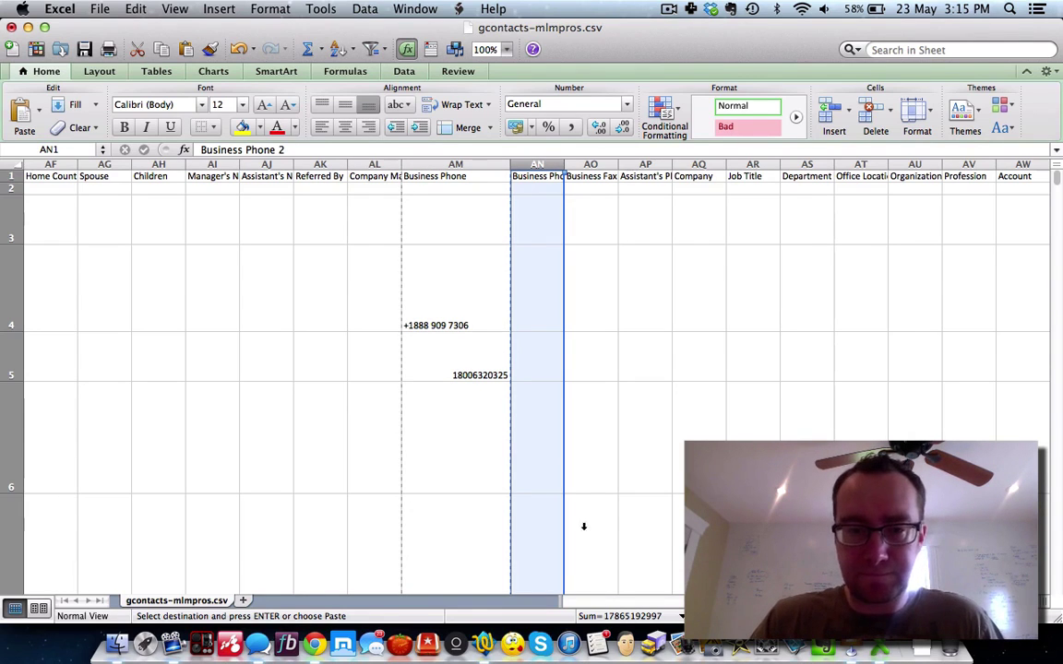
left_click(512, 644)
key("super+v")
scroll(358, 321, "up", 10)
left_click_drag(391, 332, 492, 334)
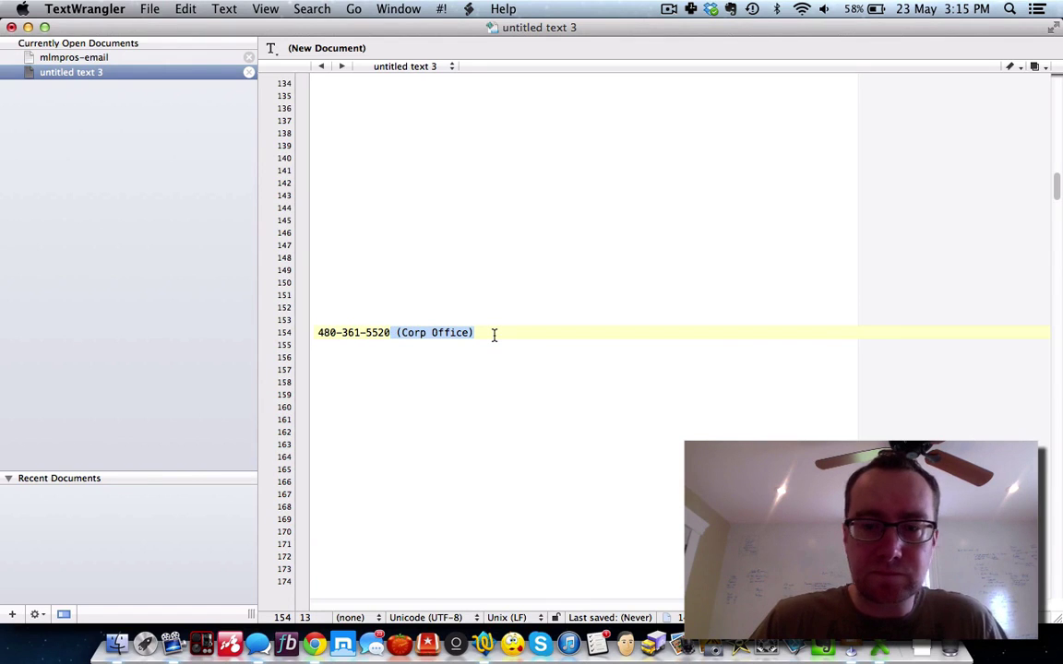
key("BackSpace")
scroll(581, 332, "up", 15)
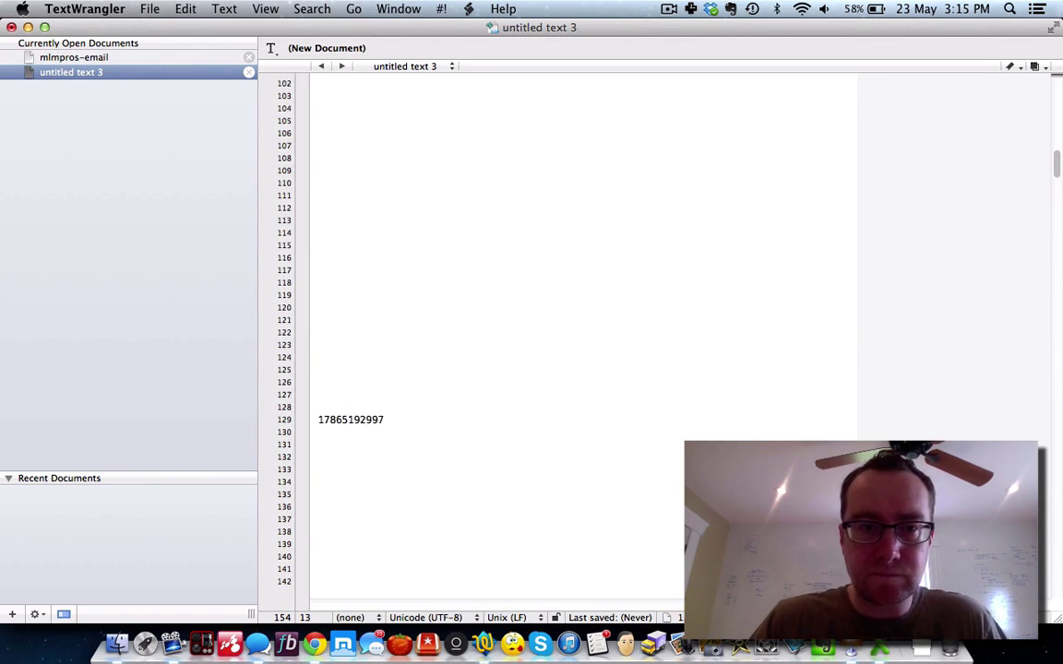
scroll(581, 332, "up", 12)
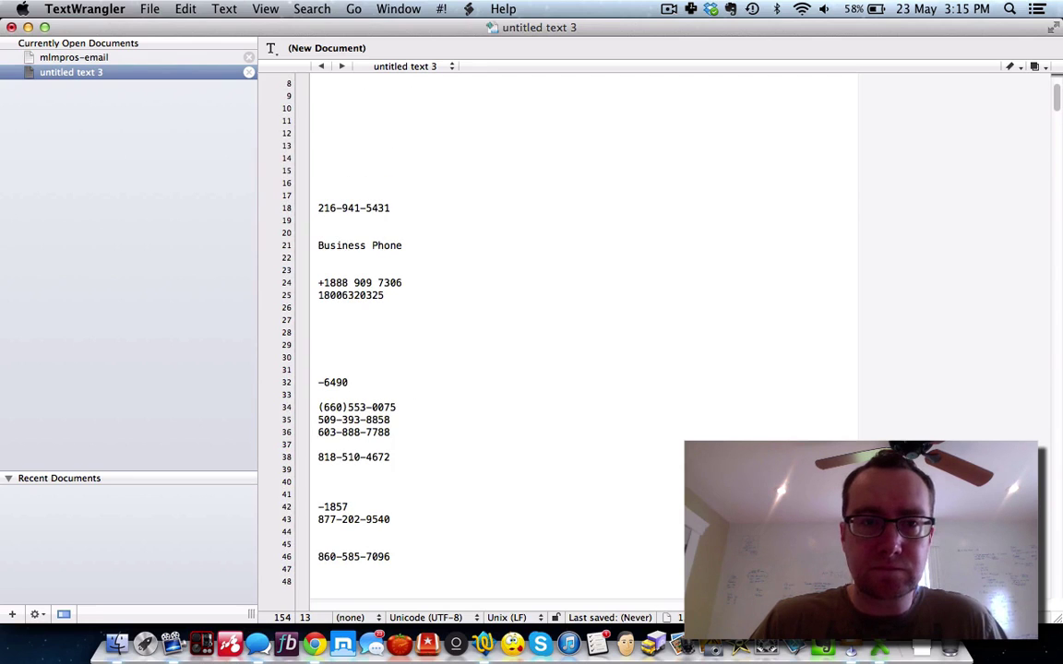
left_click_drag(417, 245, 304, 246)
Step: Delete the Business Phone header and save the list to the Desktop as mlmpros-phone
key("BackSpace")
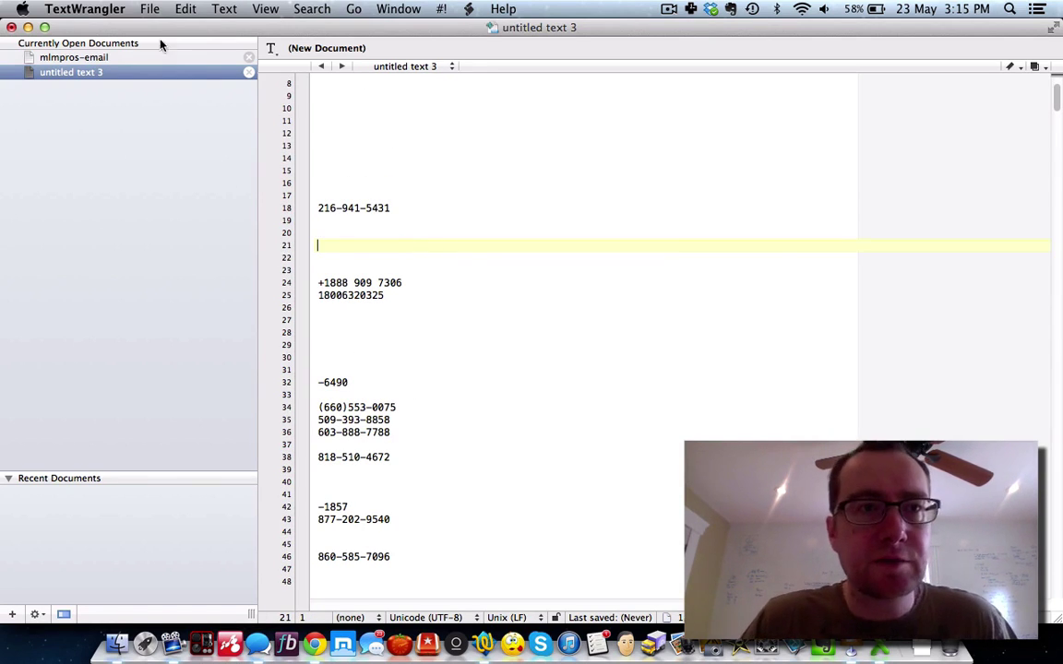
left_click(150, 8)
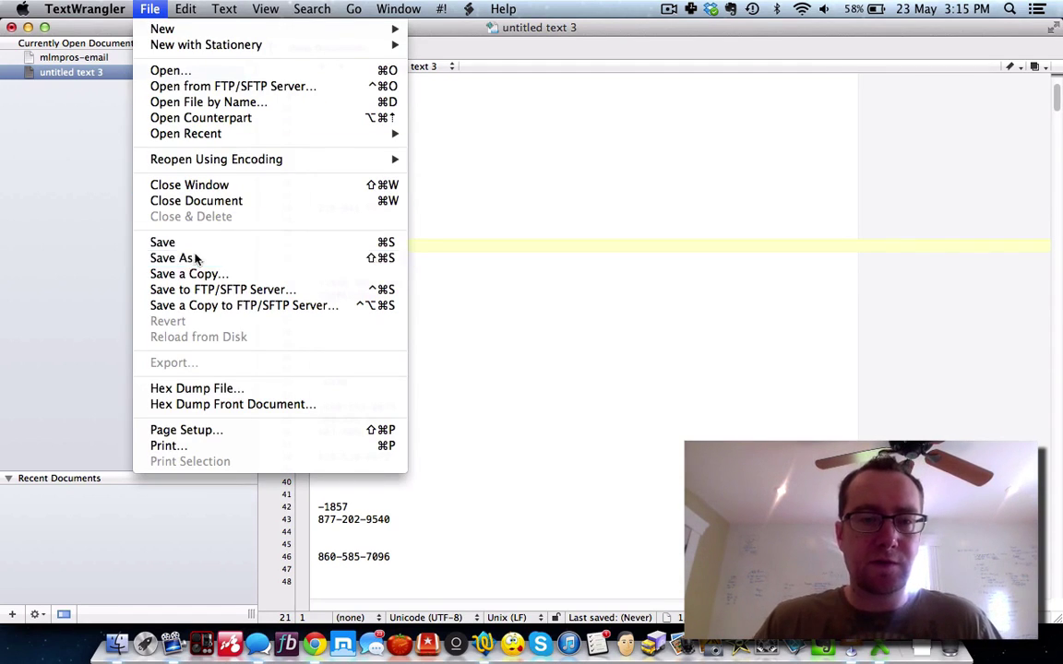
left_click(194, 259)
type("mlm")
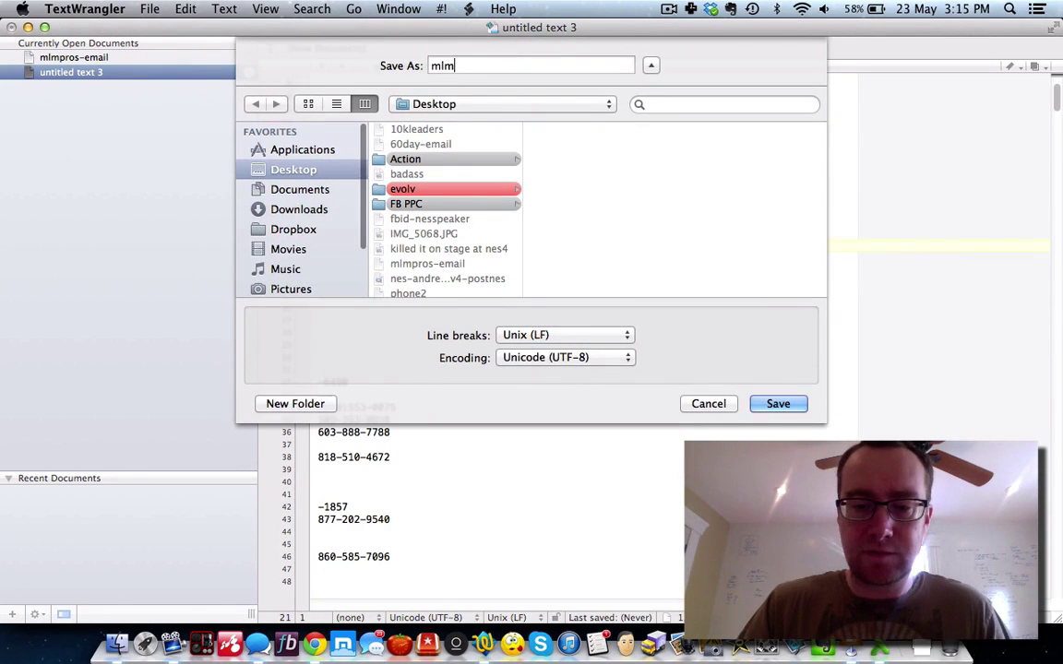
type("pros-phone")
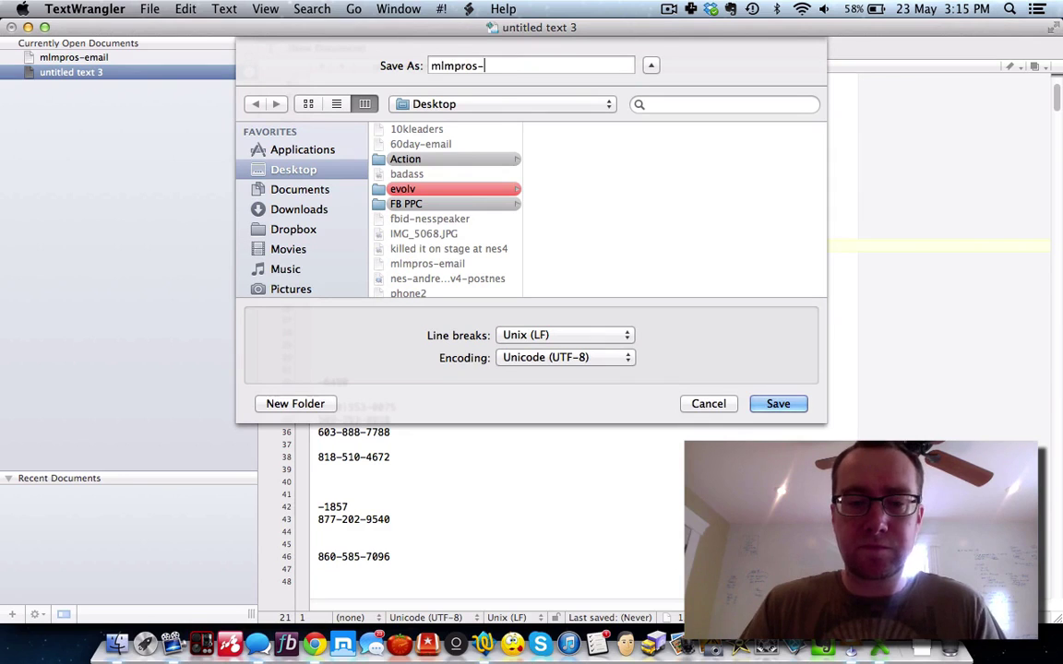
left_click(765, 406)
Step: Return to Power Editor's Audiences list in Chrome
left_click(314, 643)
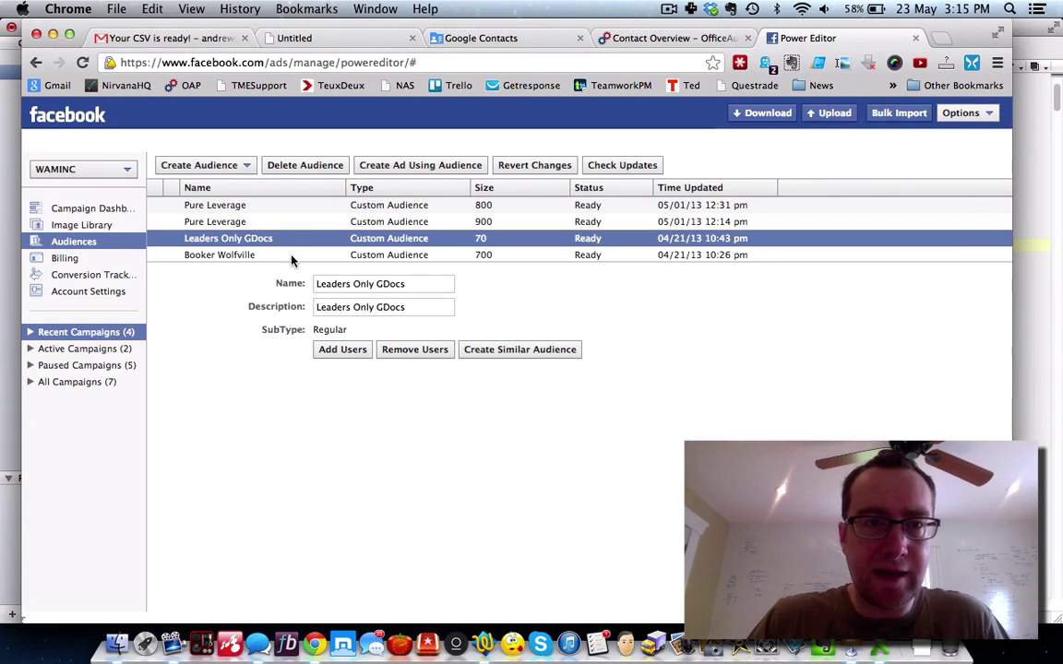
scroll(268, 225, "up", 5)
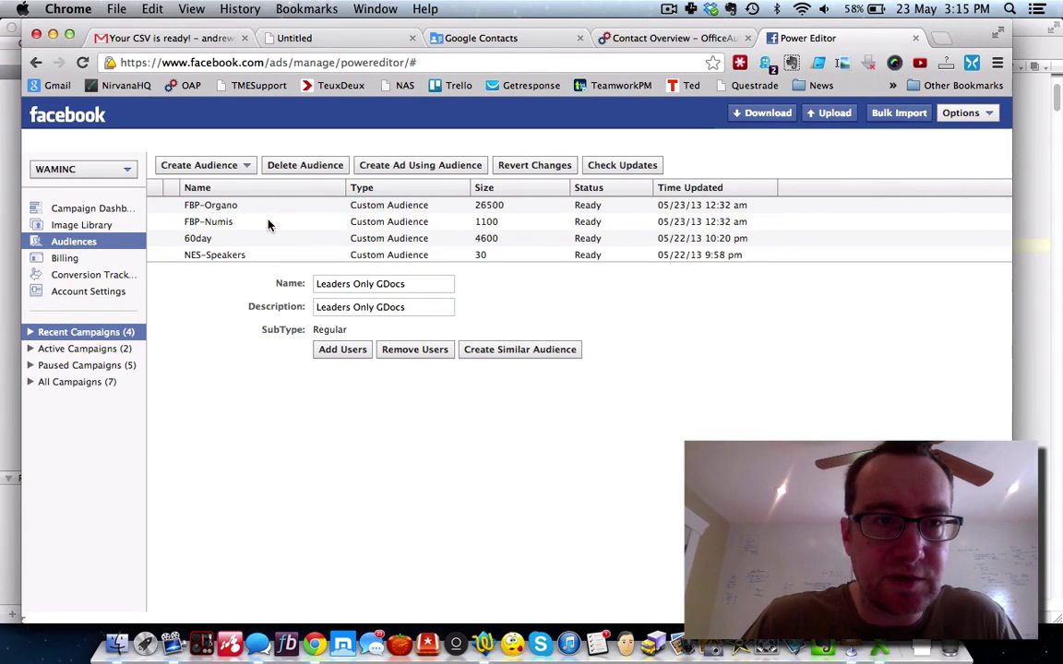
scroll(267, 225, "down", 5)
scroll(267, 225, "down", 5)
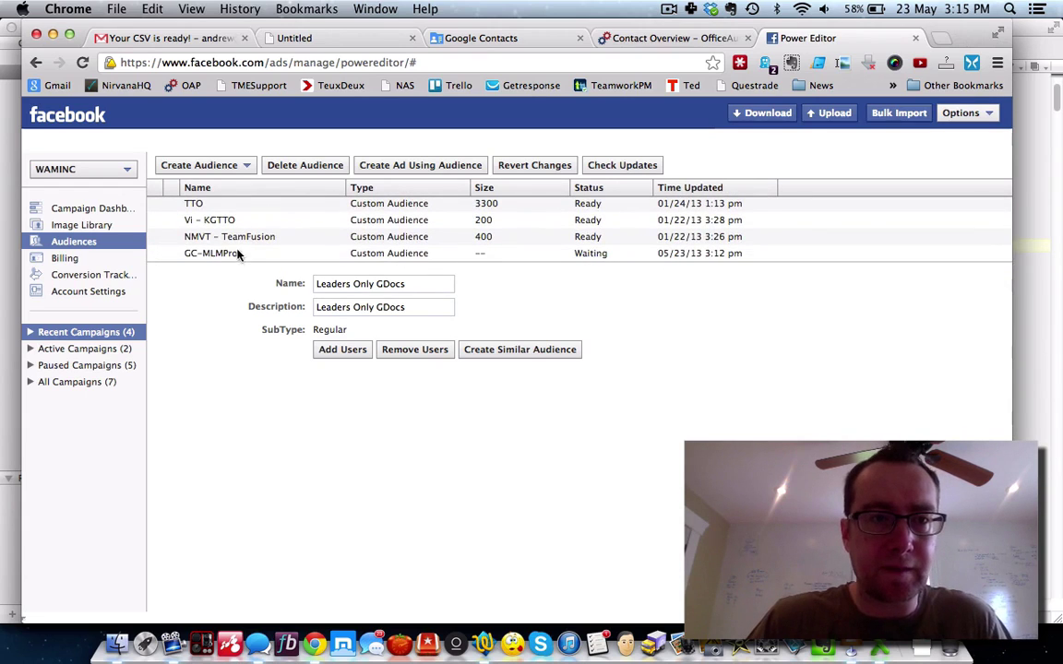
Step: Add users to GC-MLMPros as Phone Numbers, choosing the mlmpros-phone file
left_click(237, 255)
left_click(330, 348)
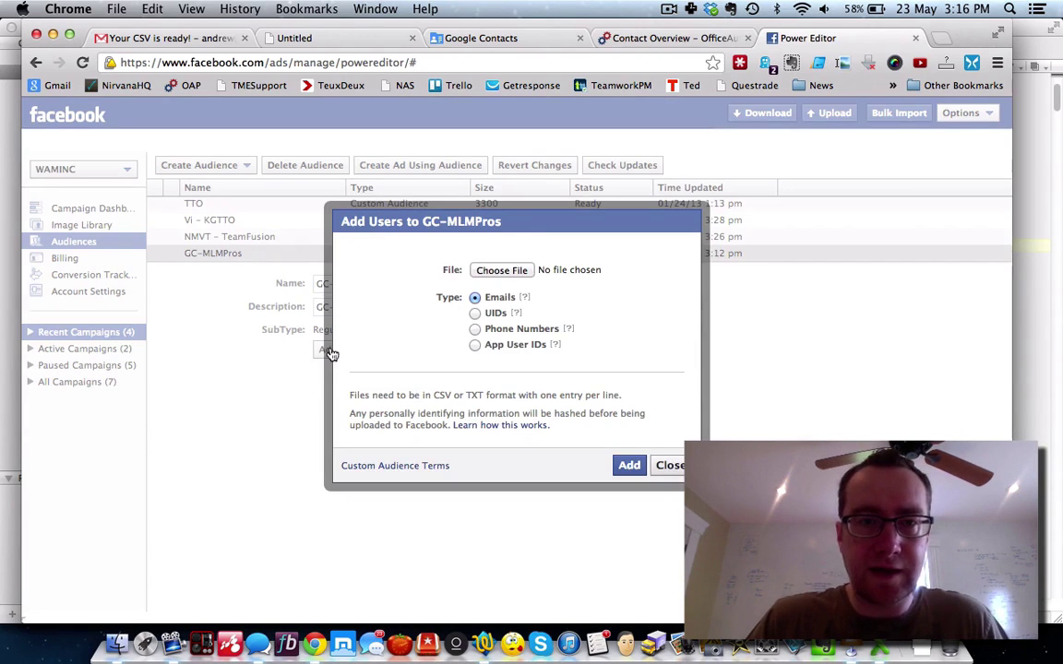
left_click(475, 329)
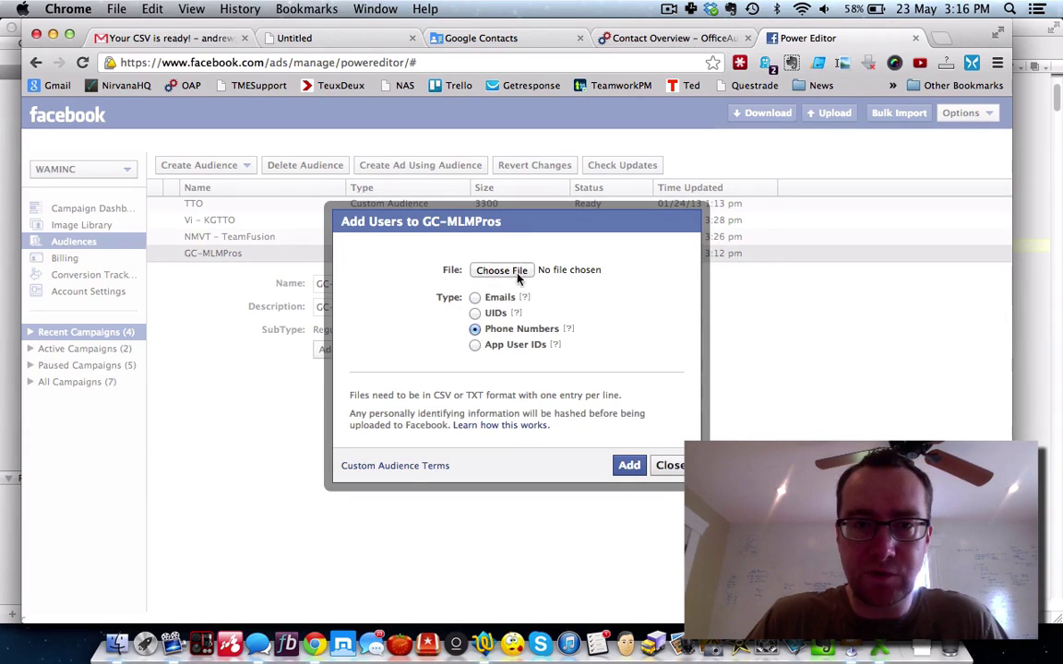
left_click(516, 273)
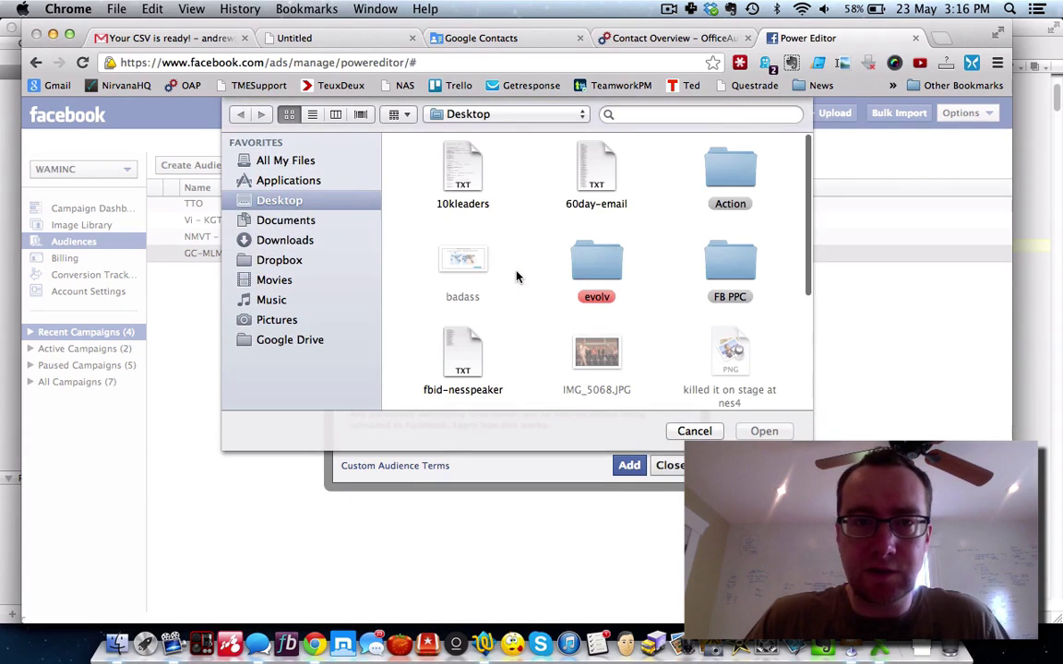
scroll(544, 302, "down", 5)
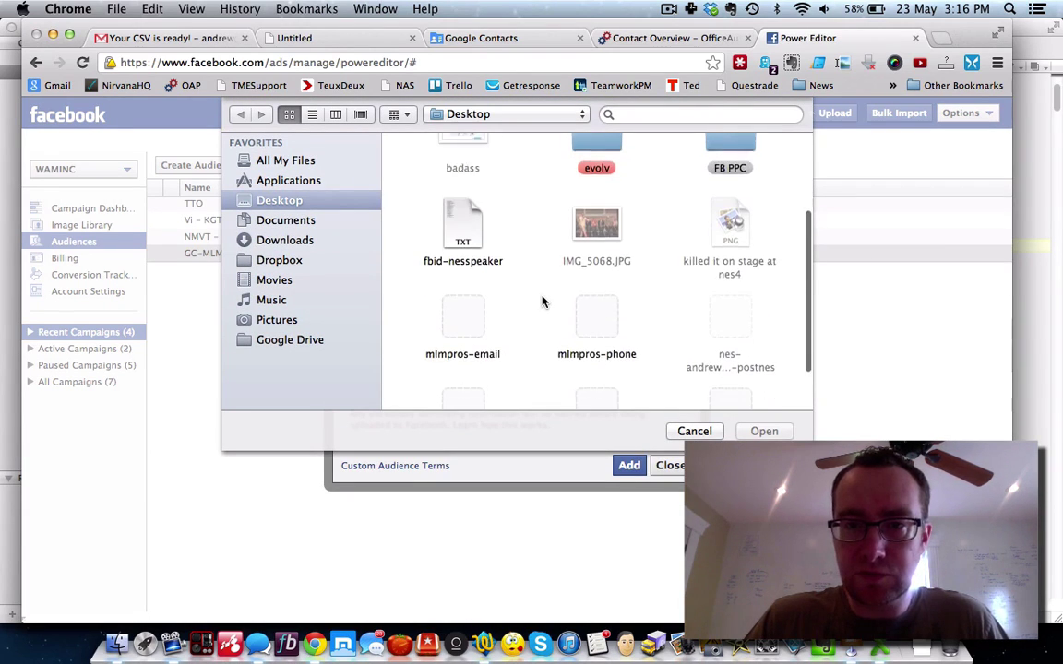
left_click(591, 267)
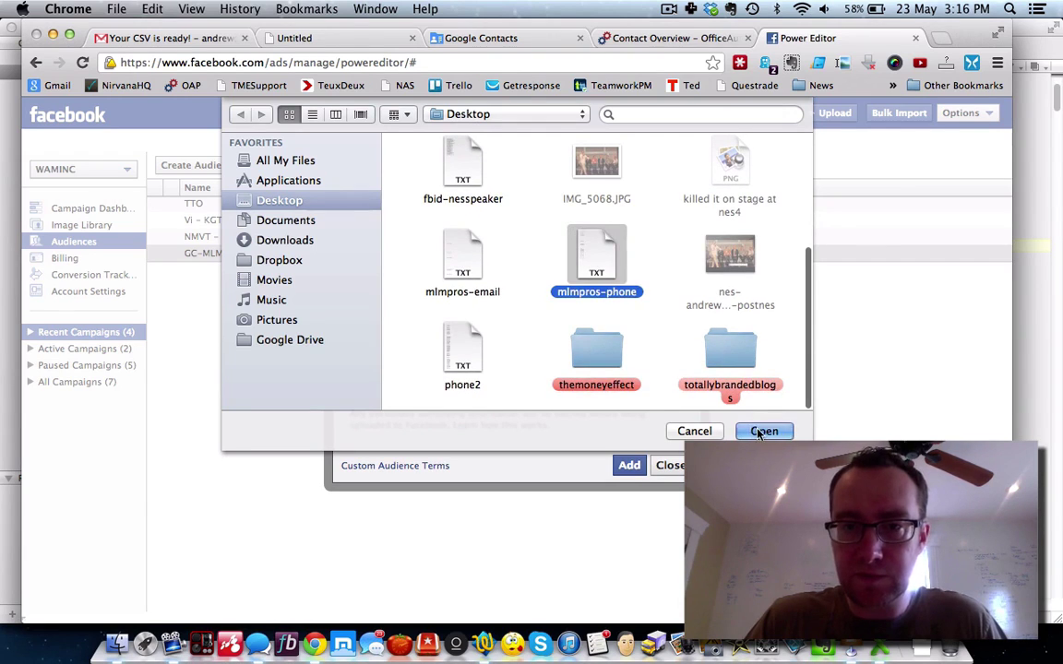
left_click(762, 431)
Step: Upload the numbers, accept the 43 invalid-number errors, and close the completion message
left_click(630, 465)
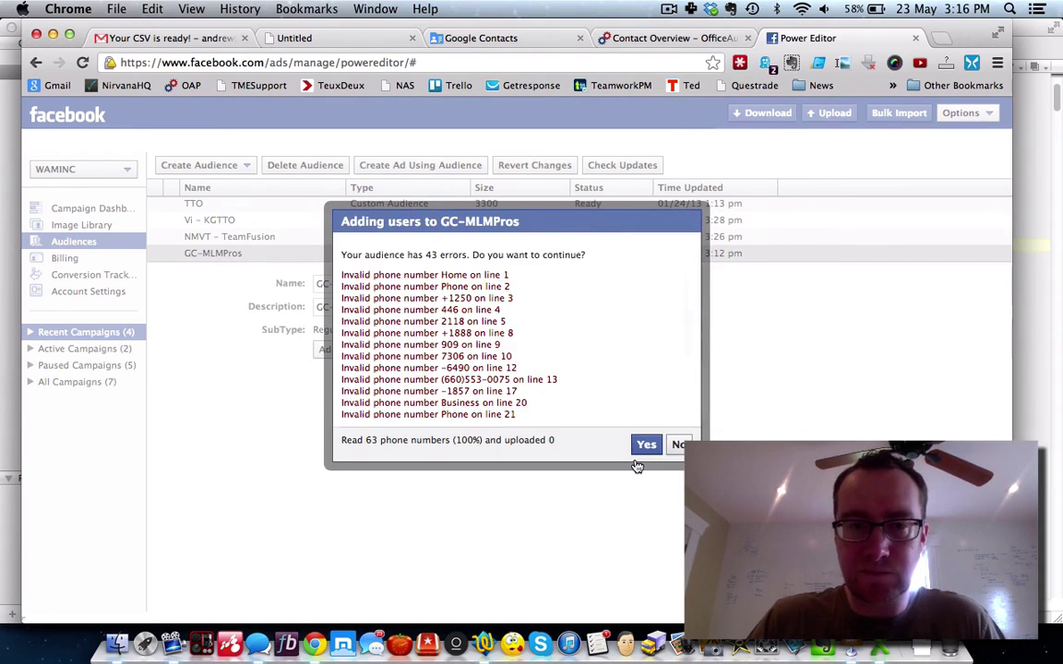
scroll(528, 365, "down", 5)
scroll(529, 364, "up", 3)
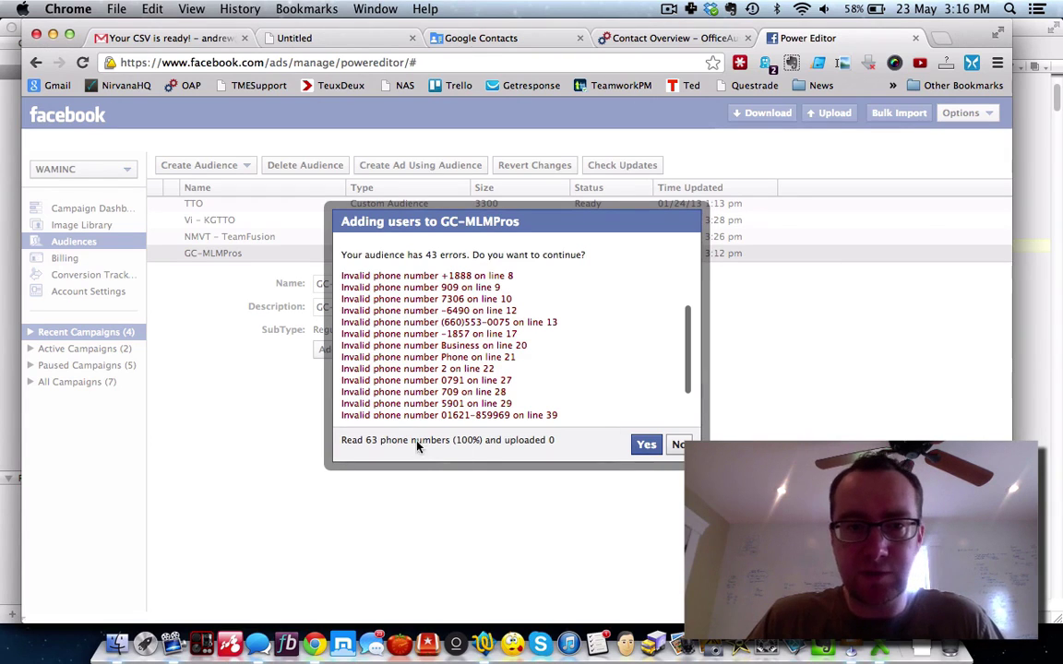
left_click(646, 445)
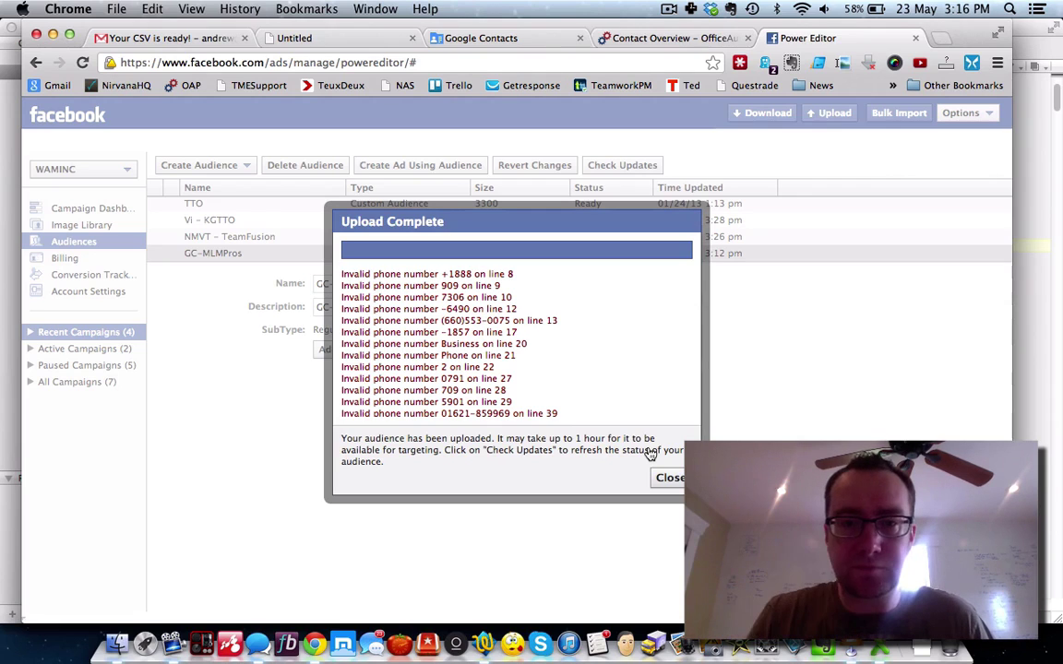
left_click(671, 477)
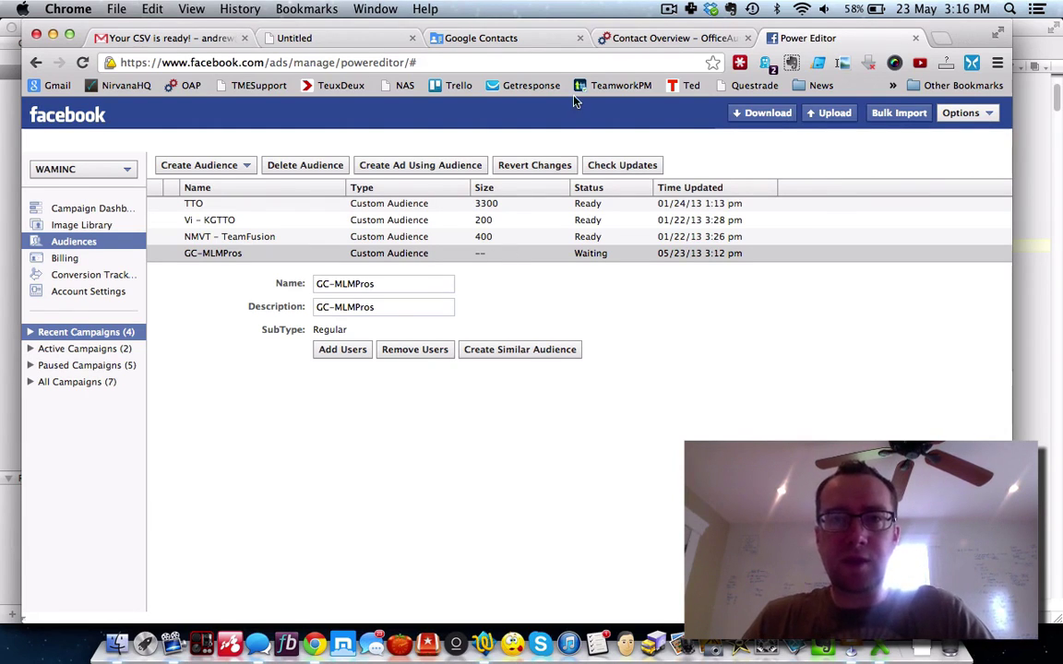
left_click(484, 643)
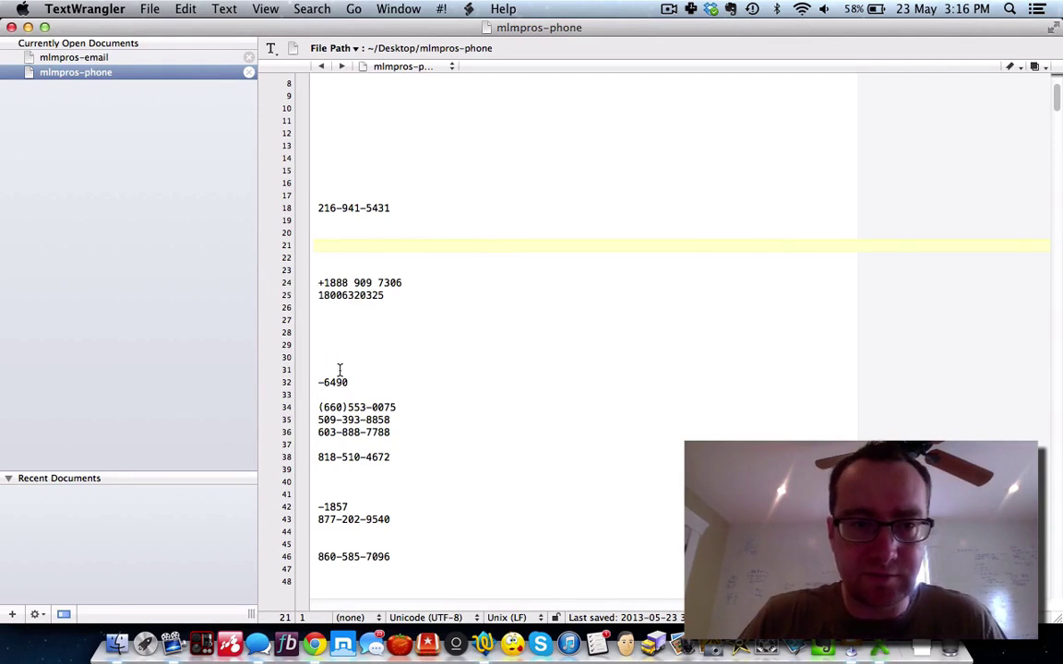
Step: Remove the parenthesis after 660 on line 34 and minimize the phone list window
left_click(346, 409)
key("BackSpace")
key("BackSpace")
key("BackSpace")
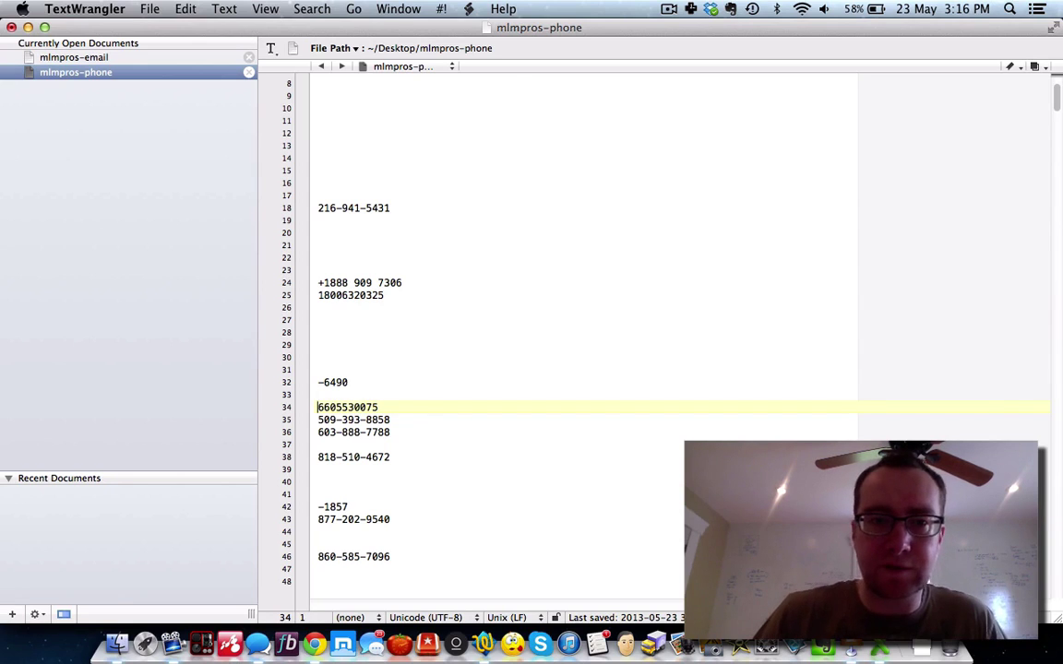
left_click(27, 26)
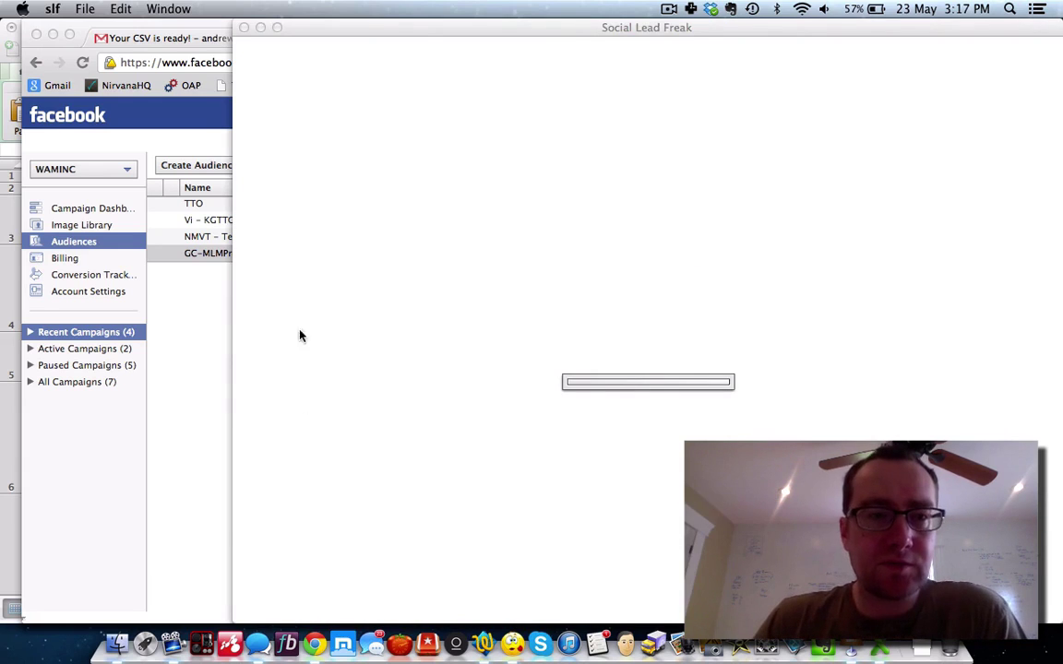
Step: Load aweber in a new Chrome tab and log in with the saved LastPass credentials
left_click(187, 379)
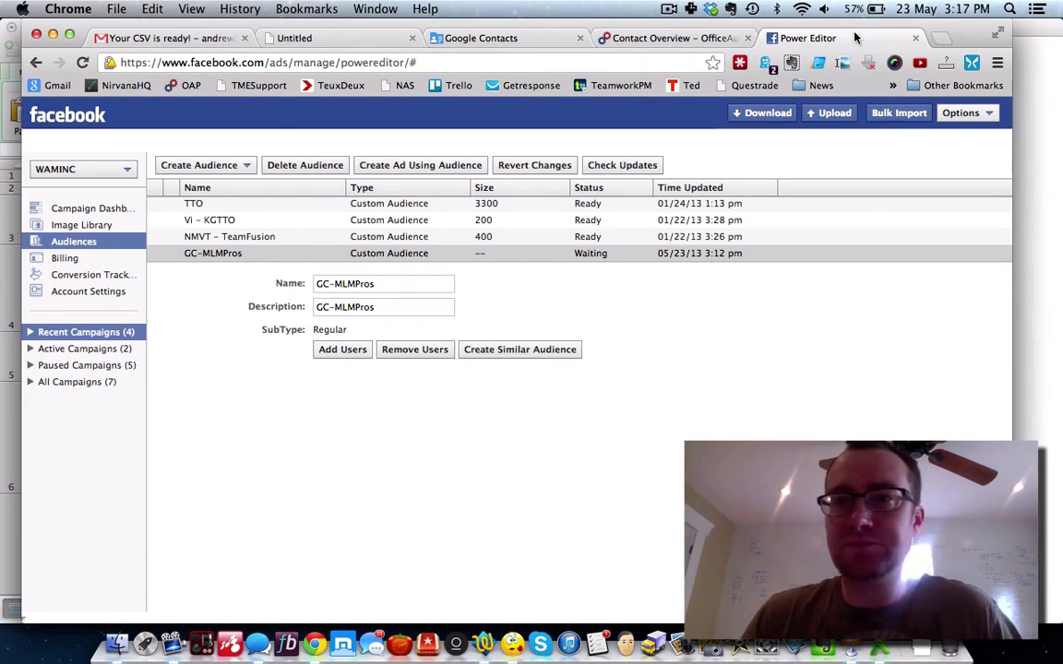
left_click(939, 38)
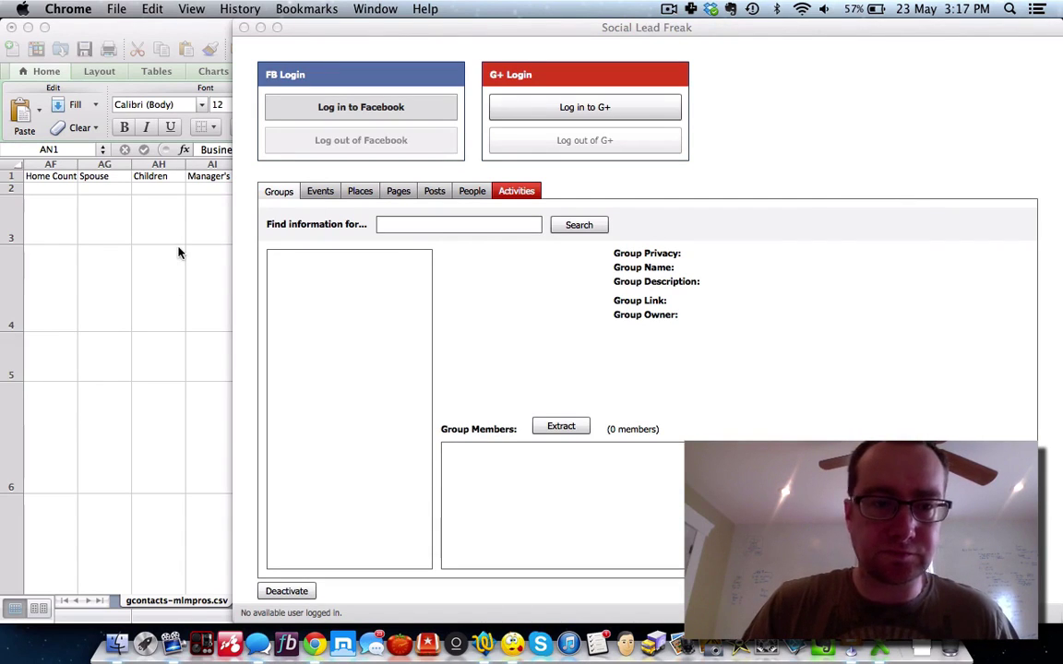
left_click(314, 643)
type("aweber.com")
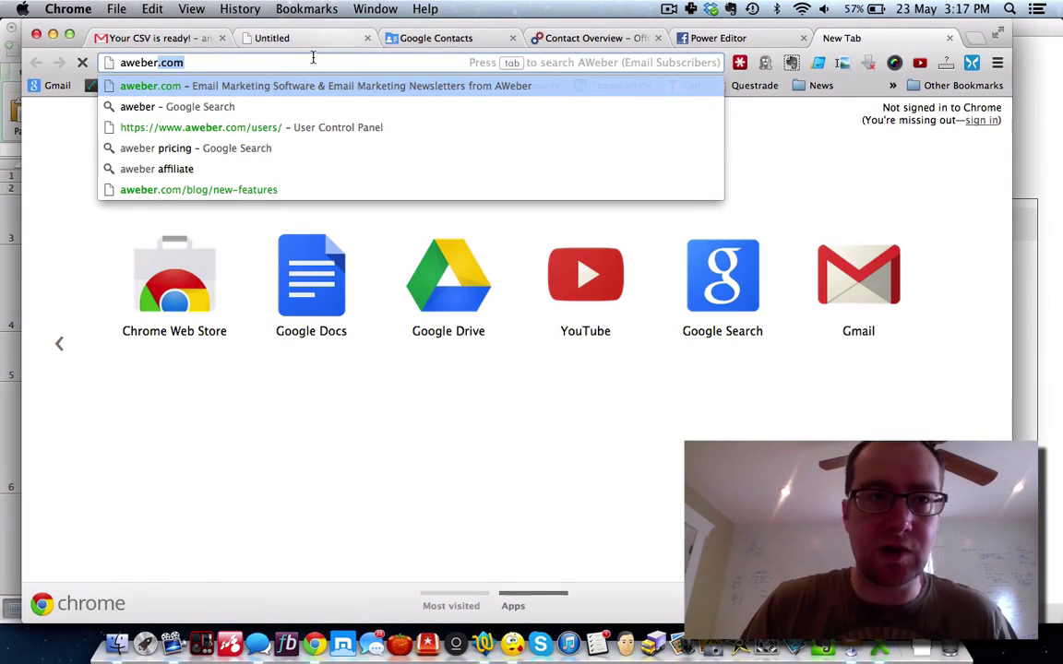
key("Return")
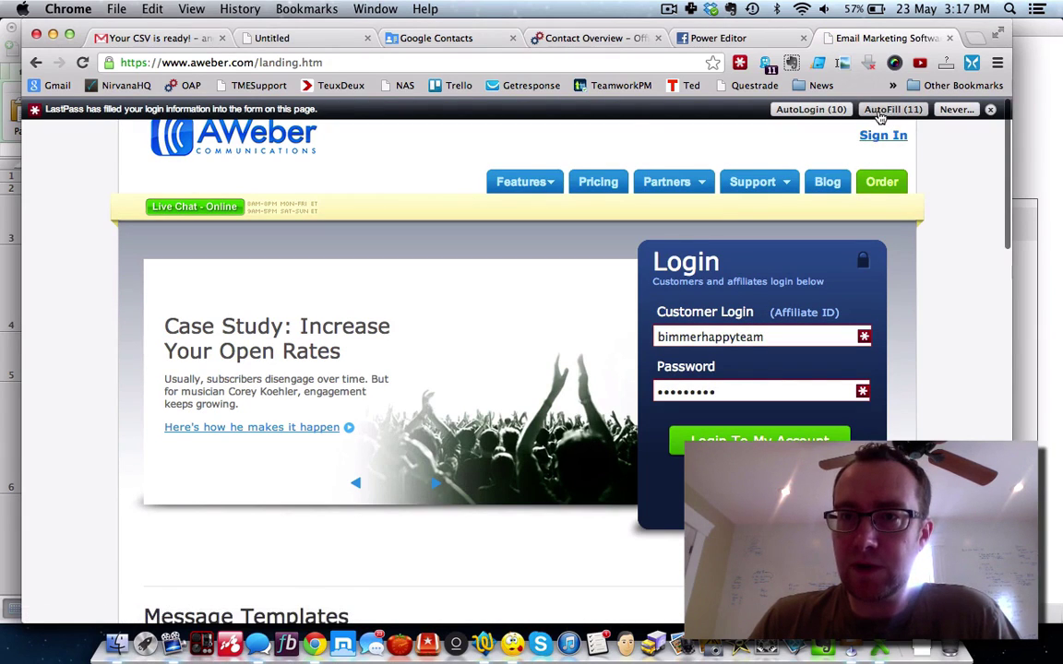
left_click(880, 111)
left_click(825, 190)
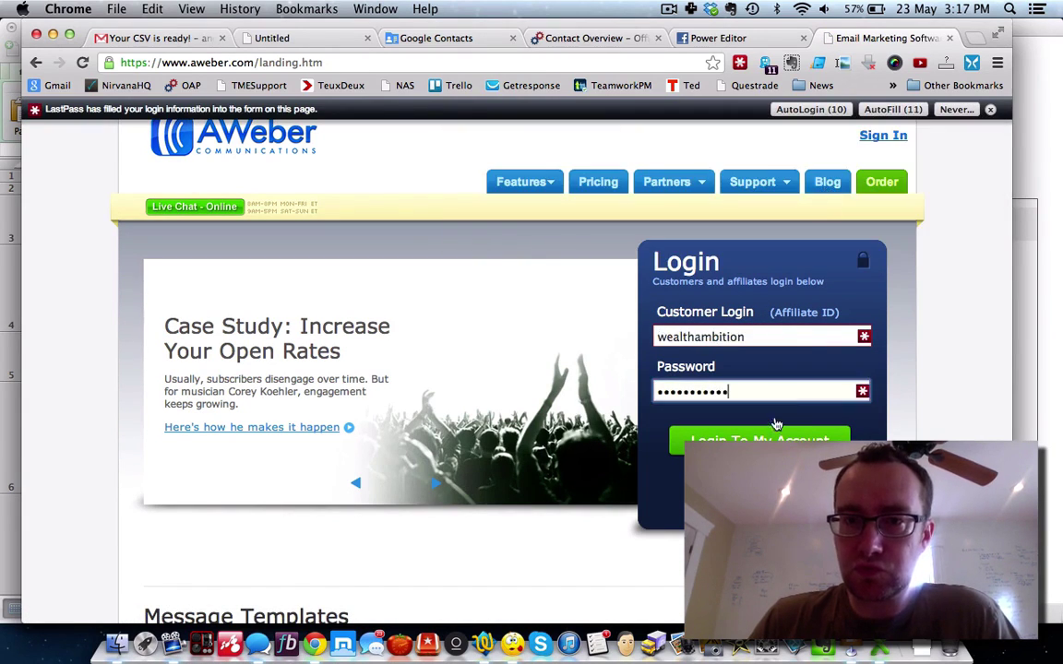
left_click(759, 440)
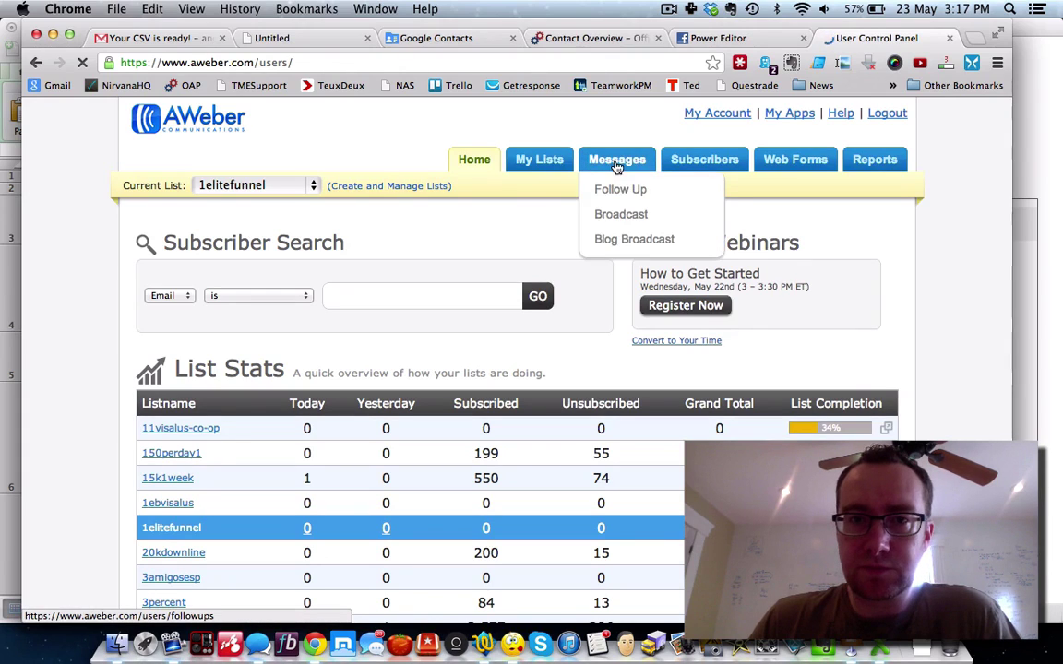
Step: Postpone the Adobe AIR update prompt
mouse_move(543, 165)
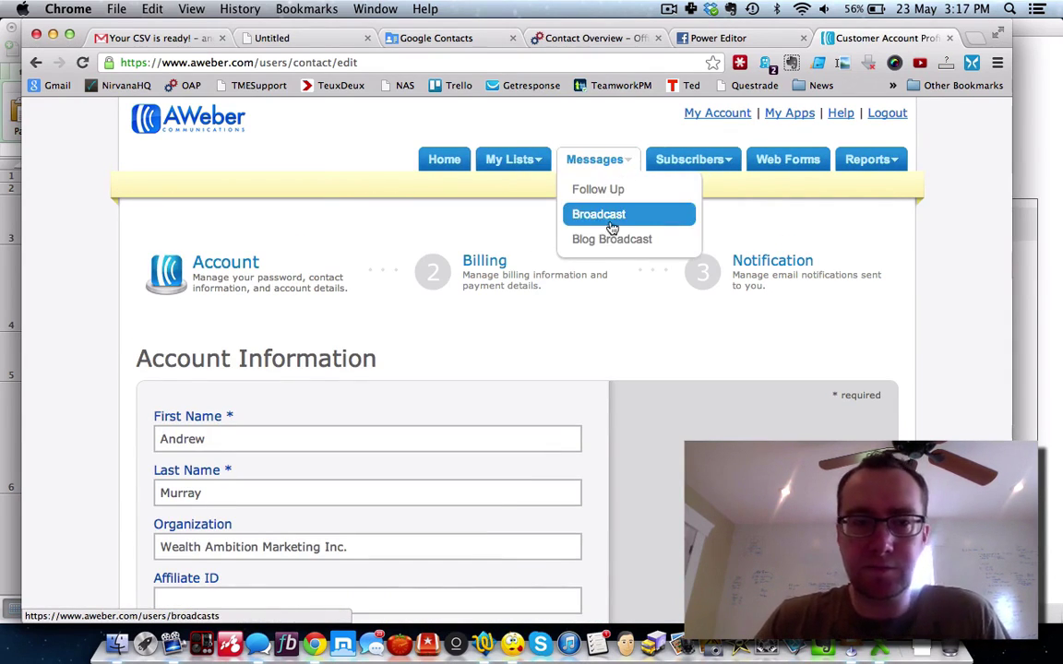
scroll(611, 225, "down", 5)
left_click(306, 295)
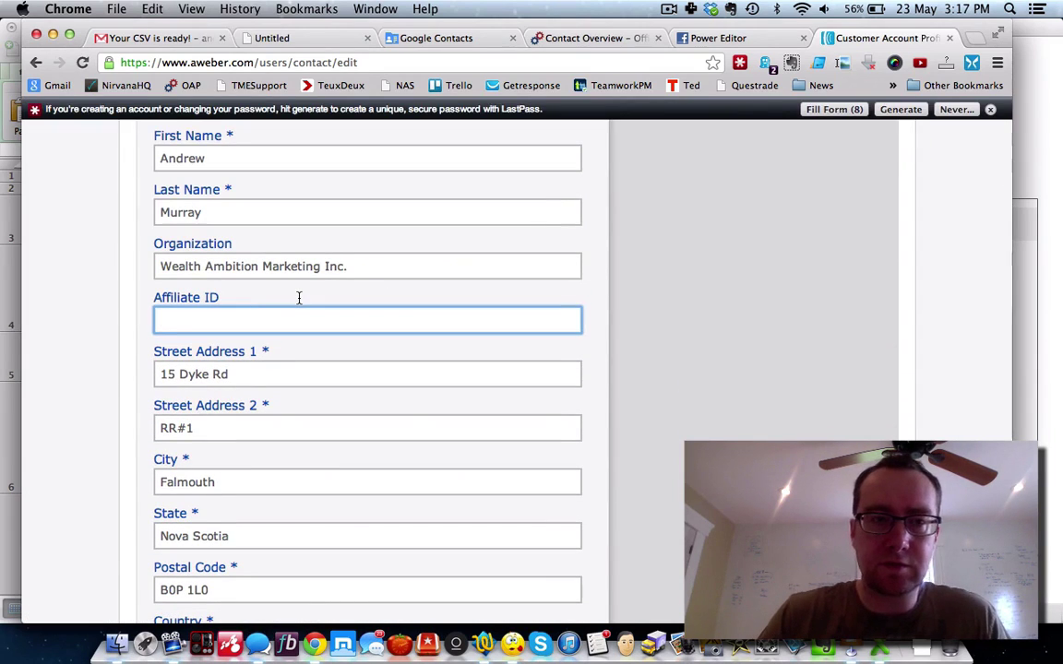
scroll(564, 314, "down", 10)
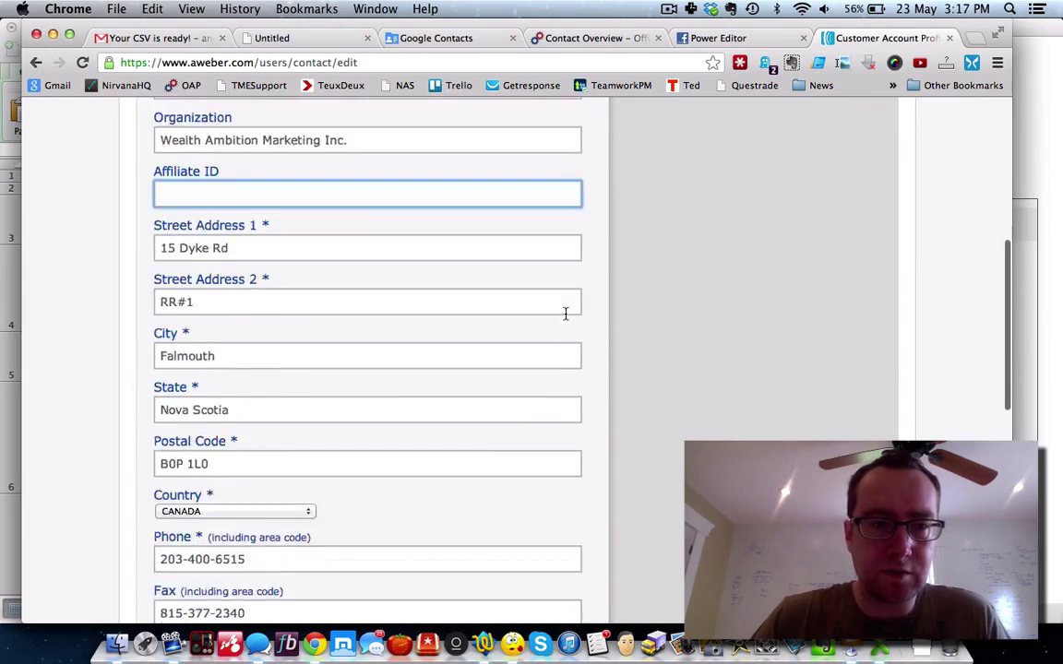
scroll(565, 319, "down", 5)
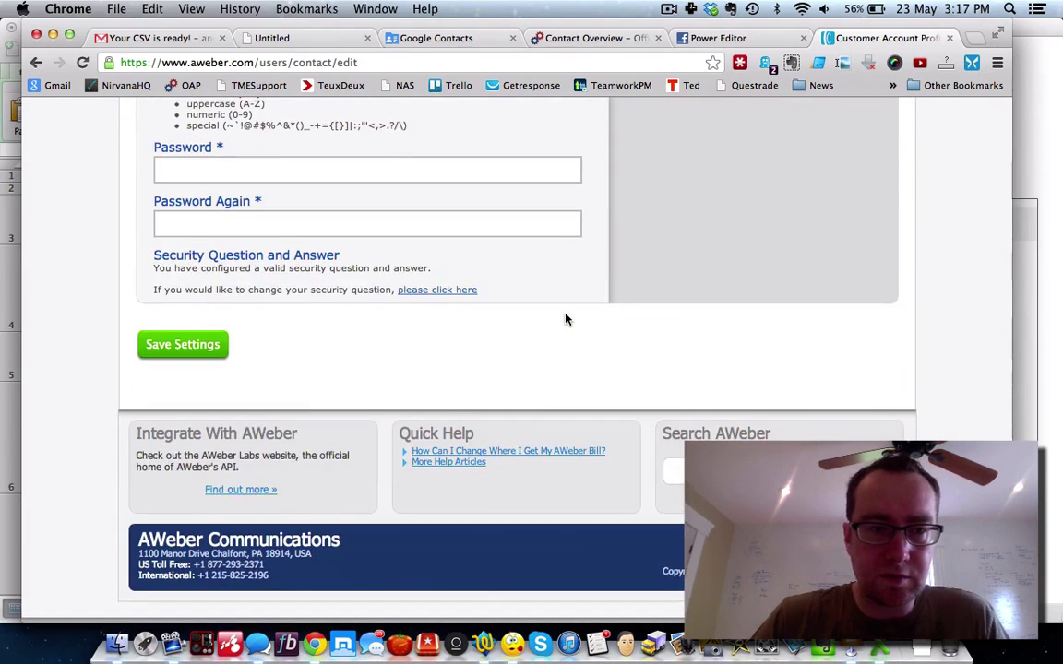
scroll(565, 318, "up", 15)
left_click(597, 269)
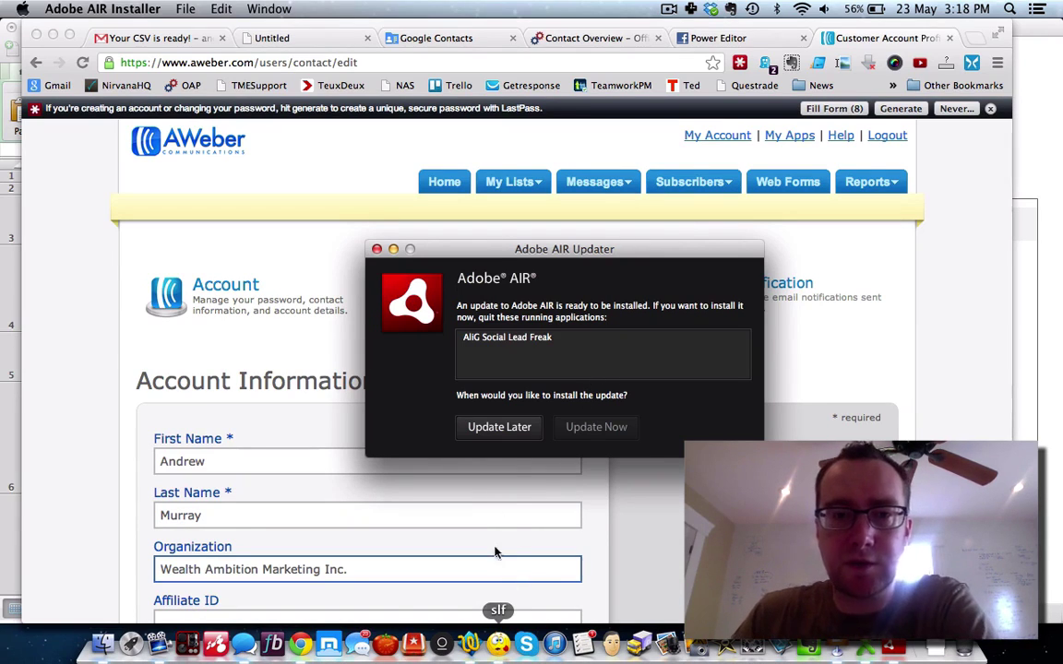
left_click(498, 427)
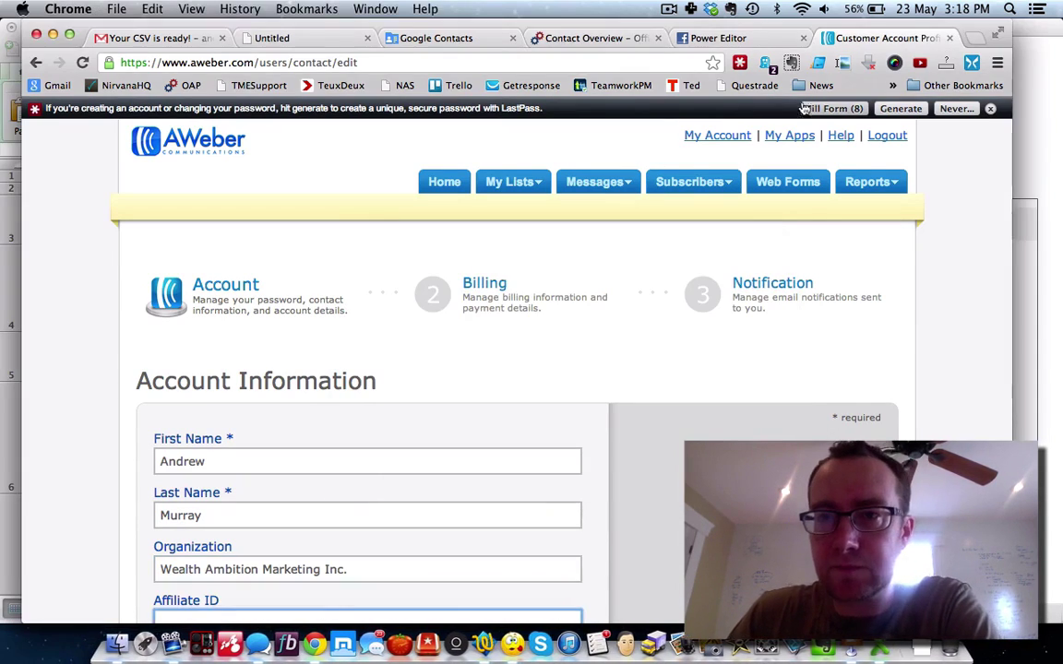
Step: Choose 150perday1 as the current list on the Subscribers page, then go Home
left_click(883, 189)
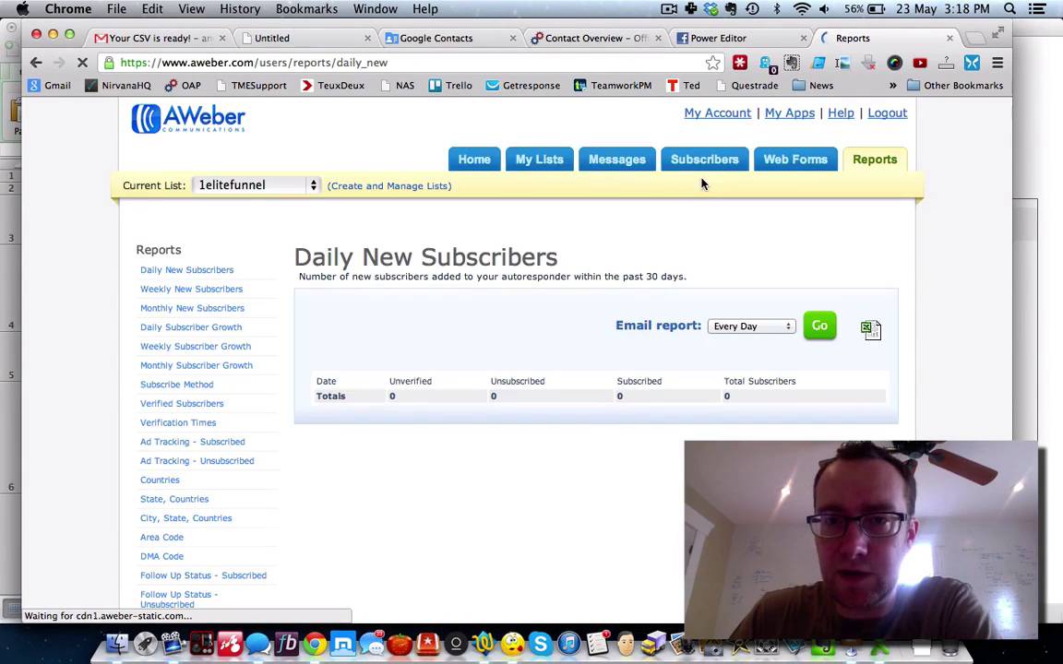
left_click(724, 159)
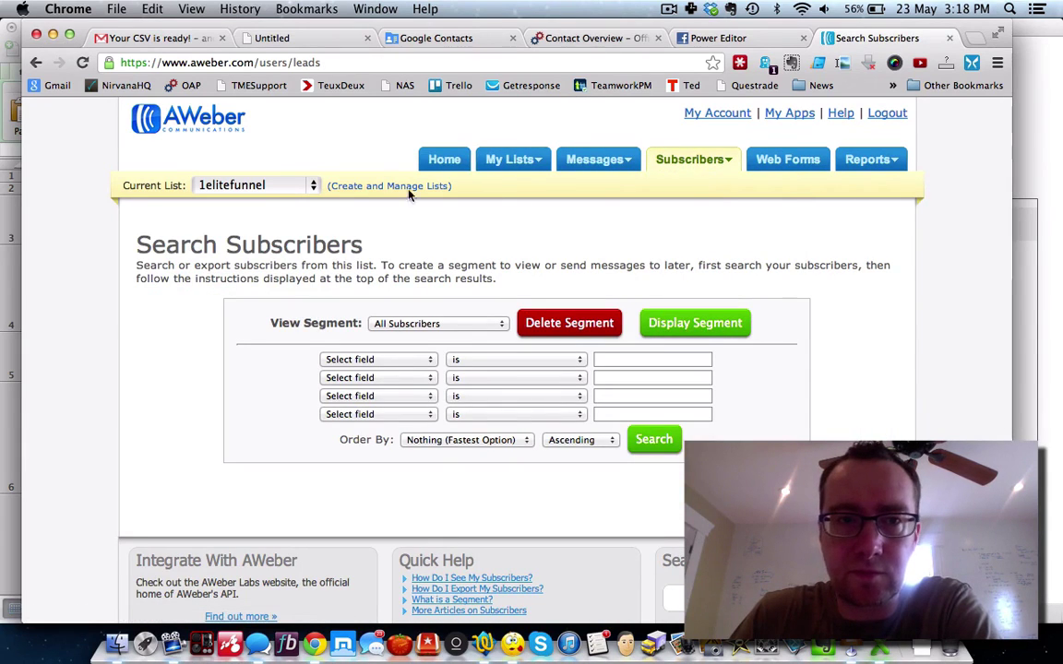
left_click(312, 185)
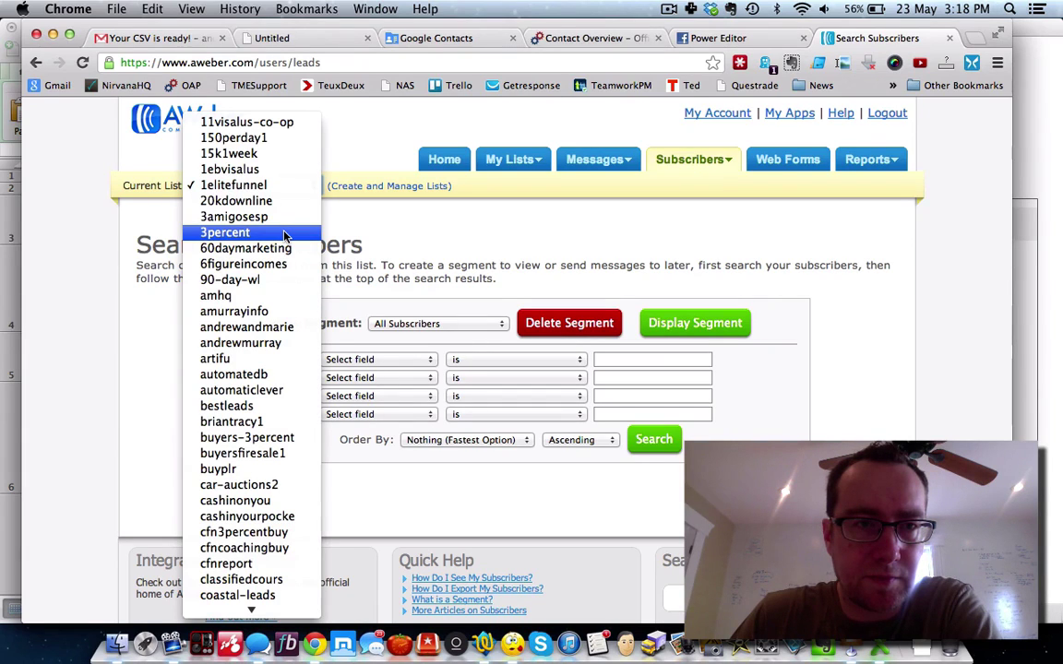
left_click(266, 139)
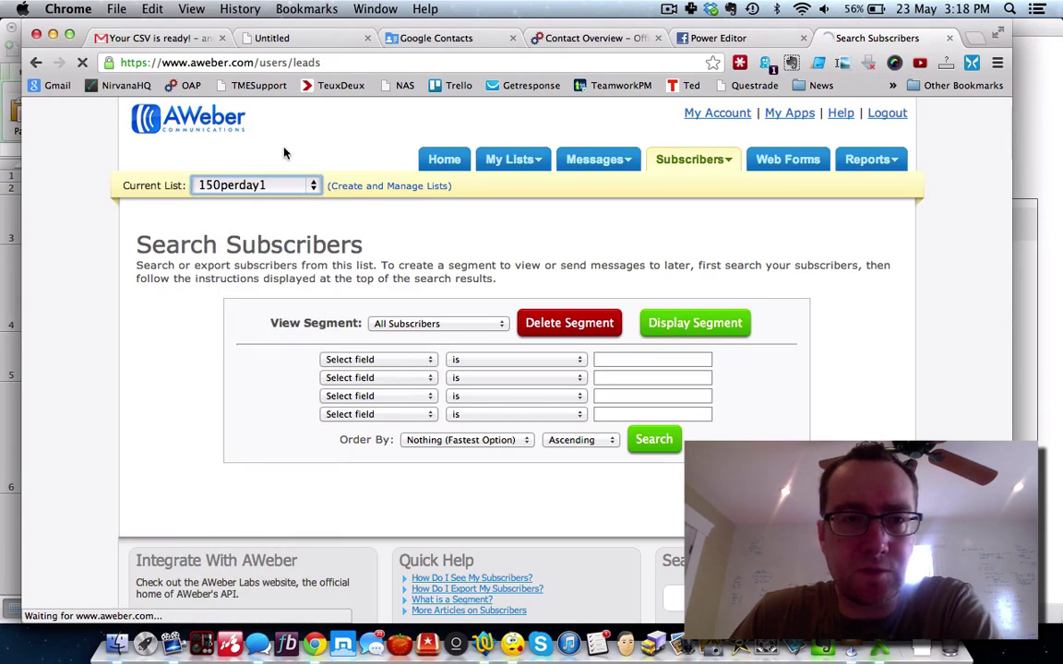
left_click(452, 161)
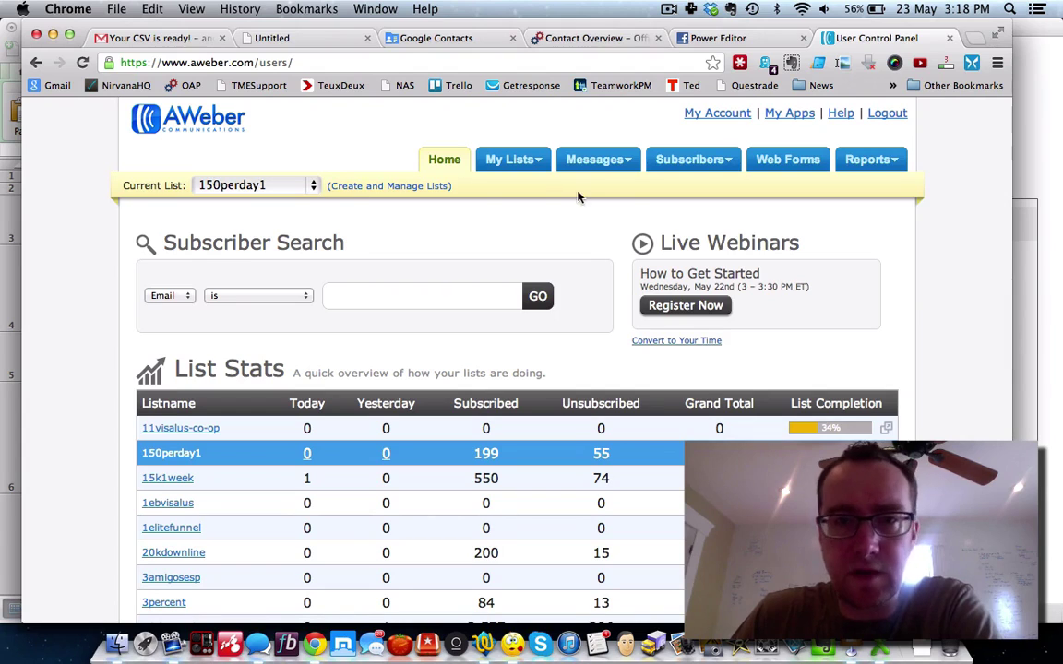
Step: From Create and Manage Lists, request another Back Up & Export of all active lists
mouse_move(544, 167)
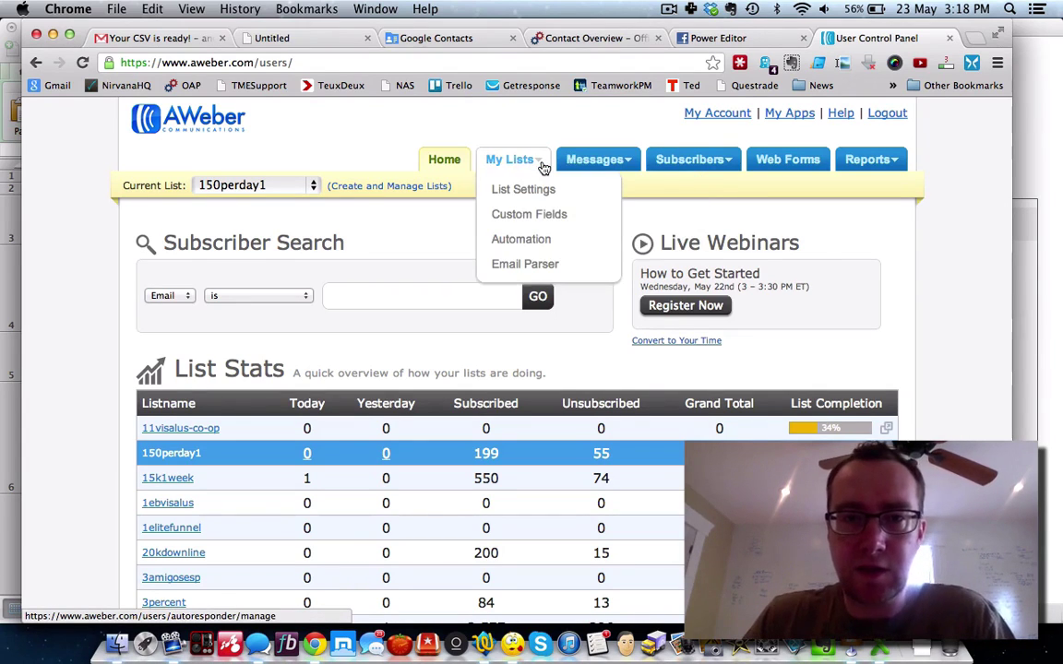
mouse_move(701, 161)
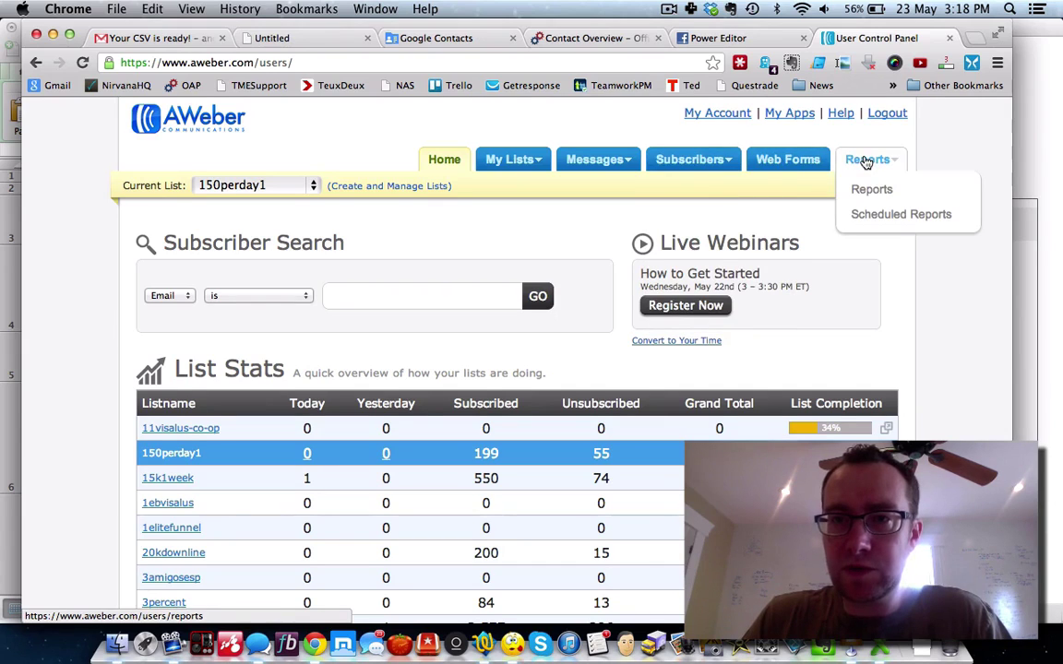
left_click(436, 185)
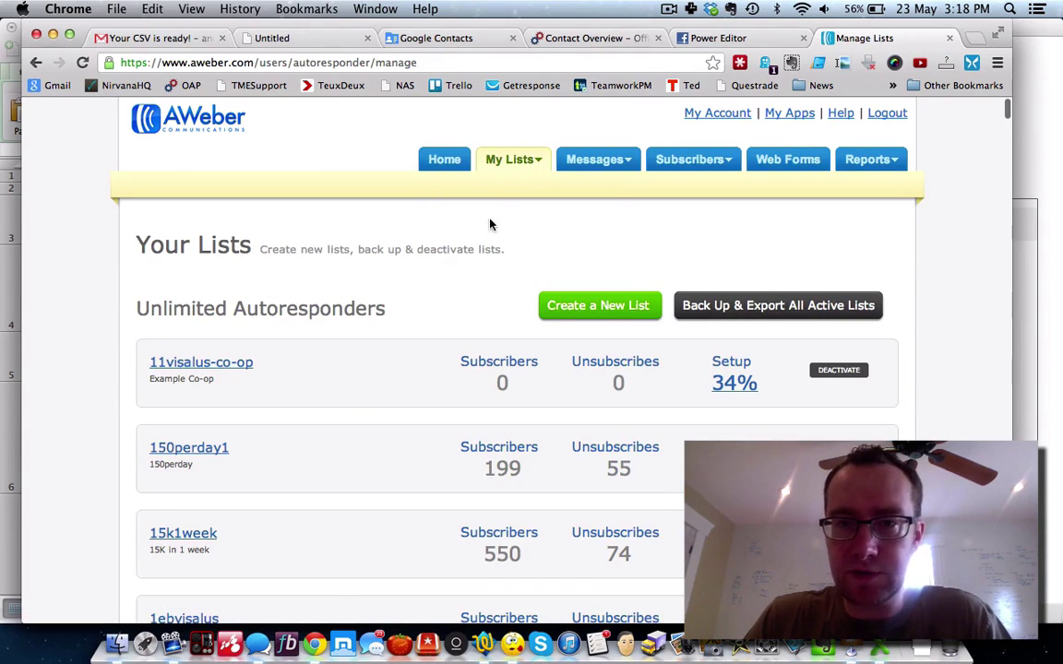
left_click(775, 304)
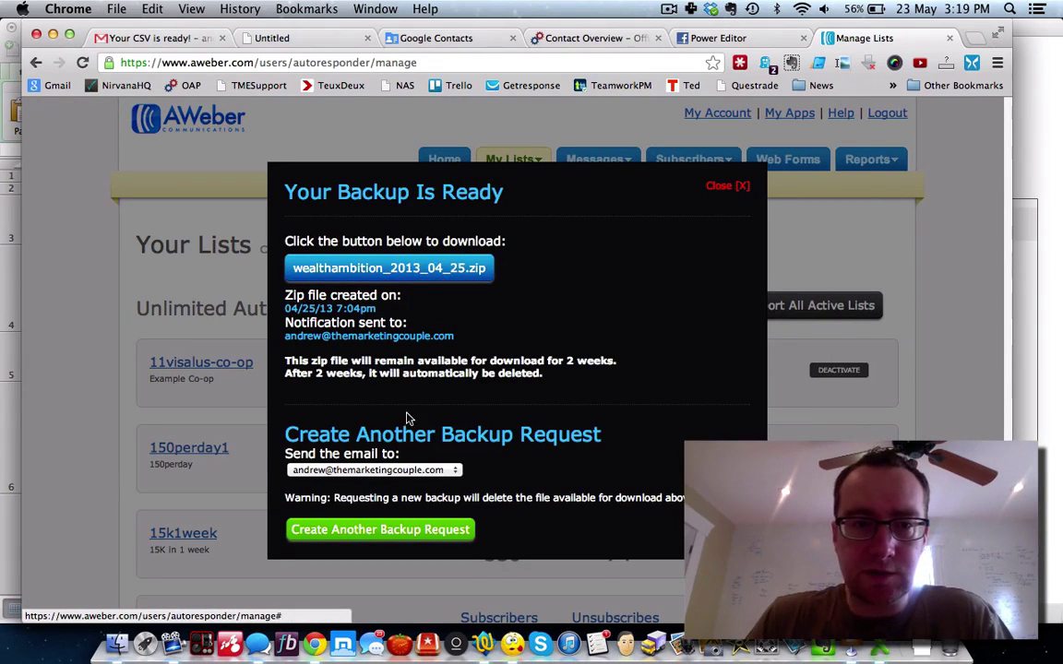
left_click(402, 531)
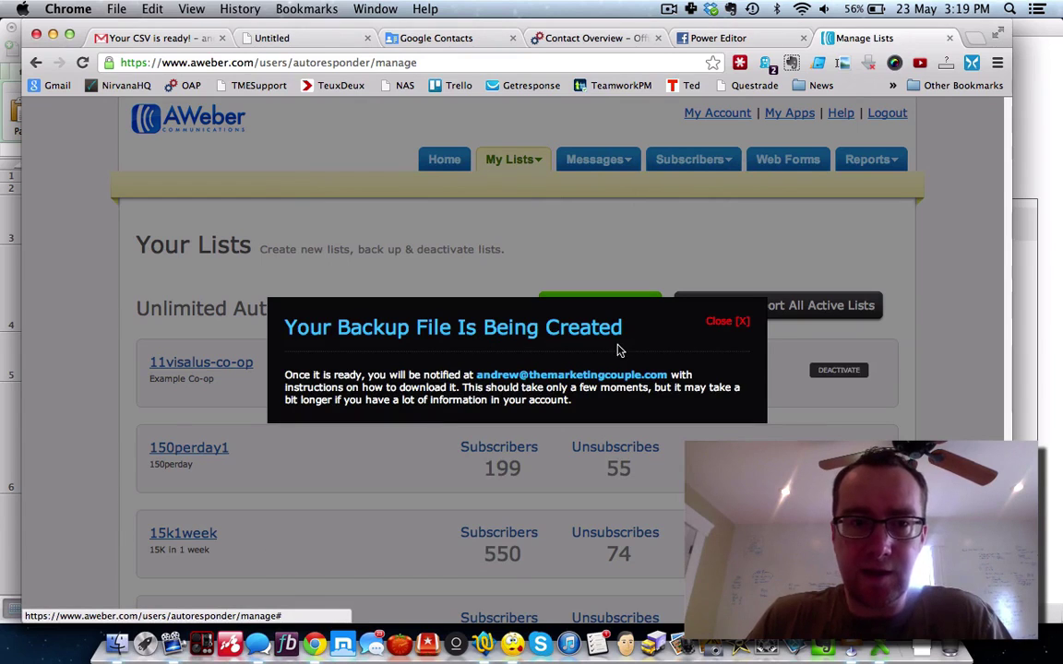
left_click(744, 323)
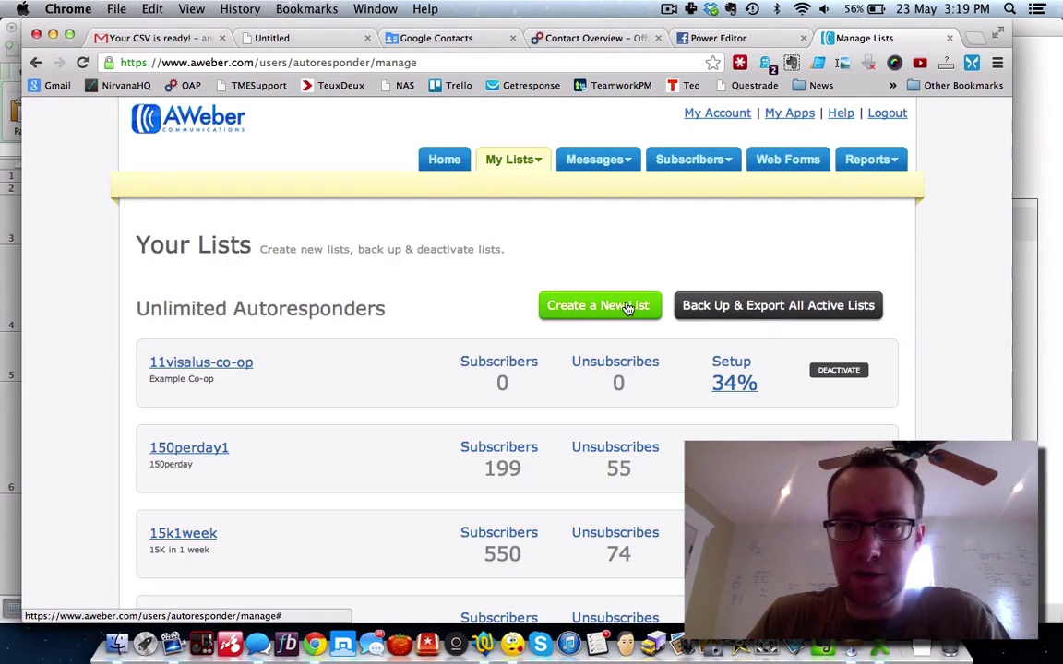
left_click(704, 308)
left_click(727, 320)
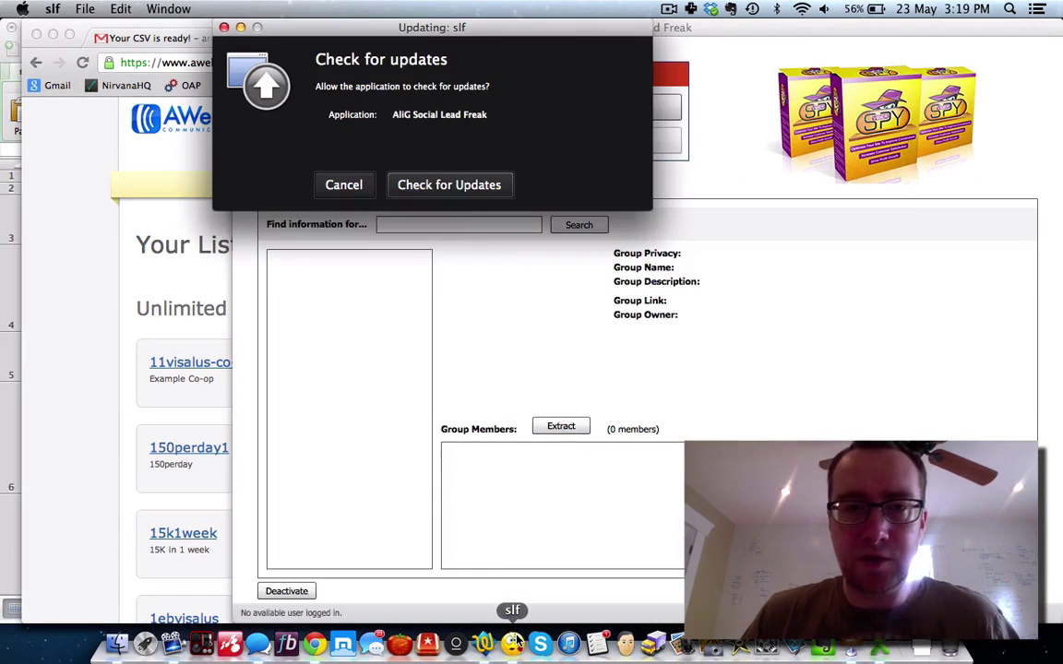
Step: Download and install the 1.4 update, then move the relaunched window up and left
left_click(402, 187)
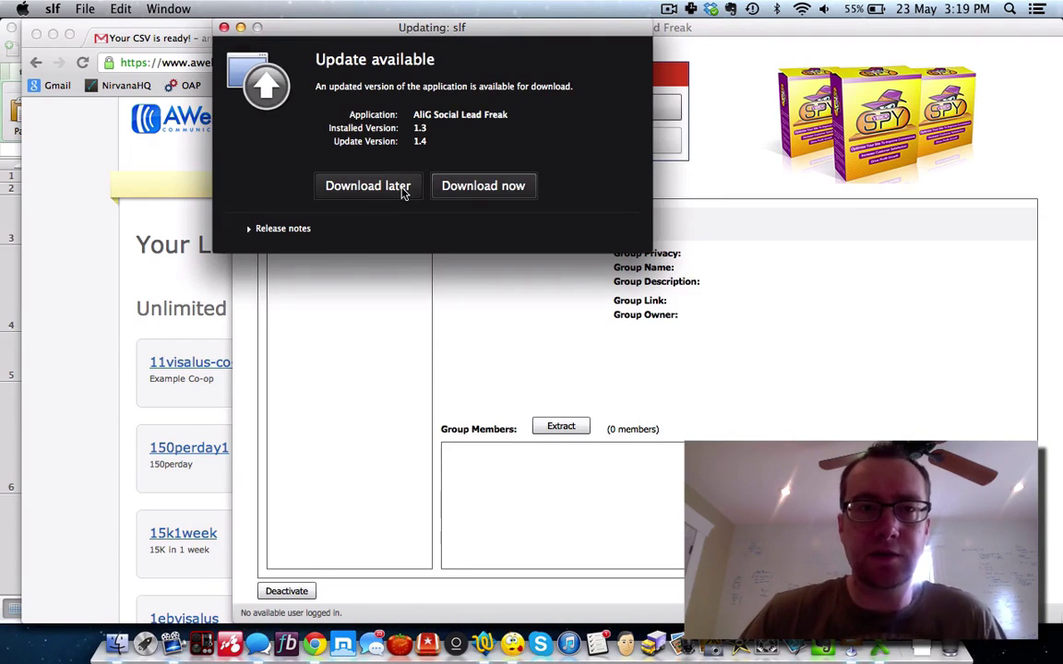
left_click(440, 187)
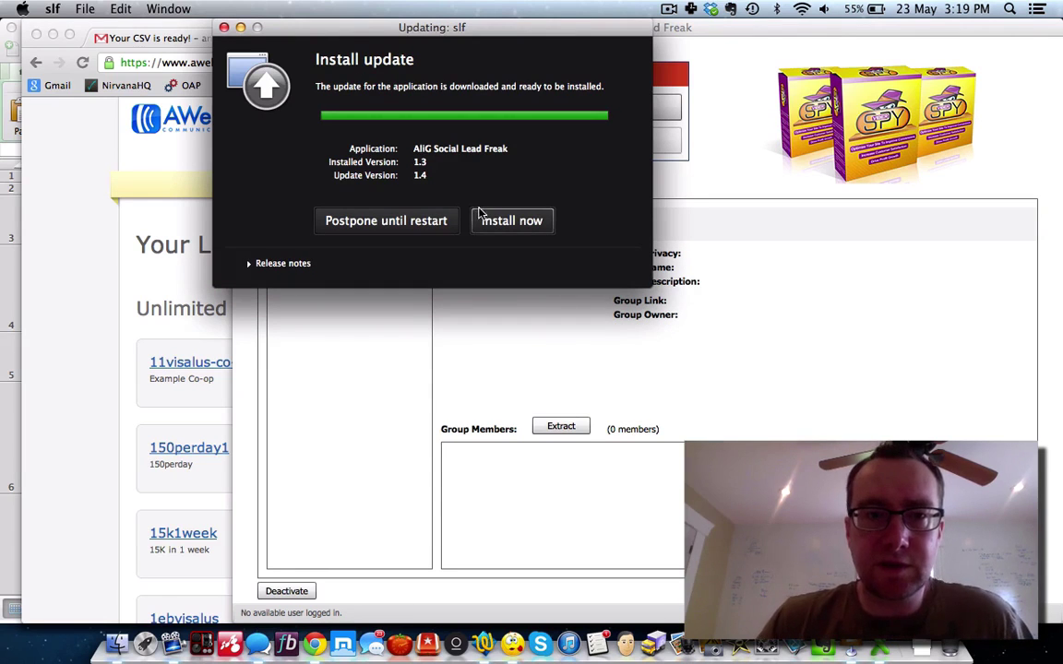
left_click(484, 223)
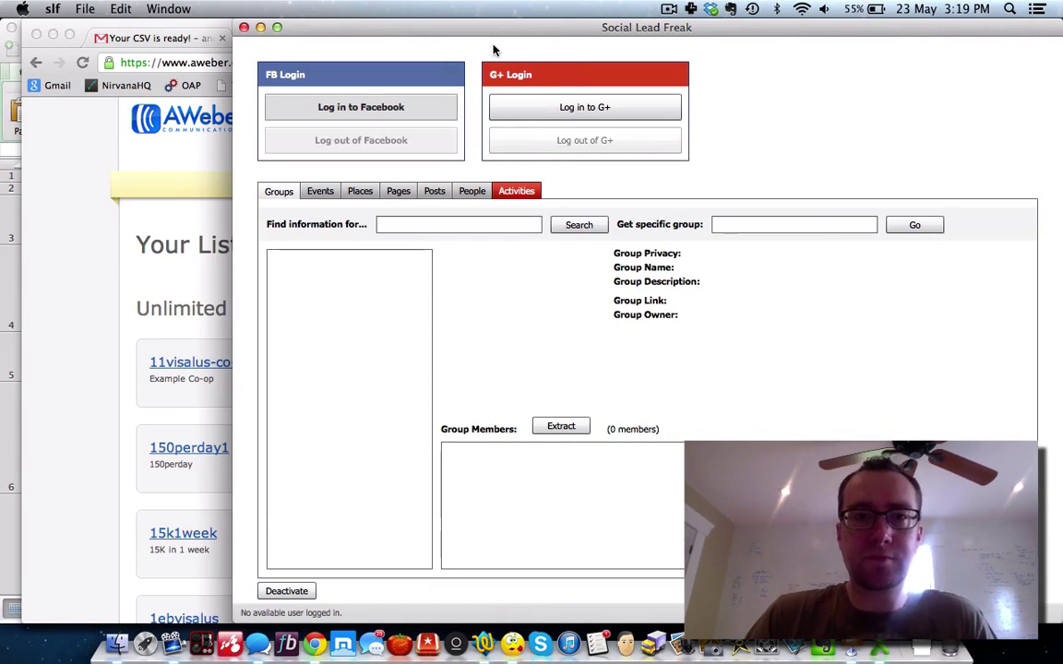
left_click_drag(459, 37, 359, 53)
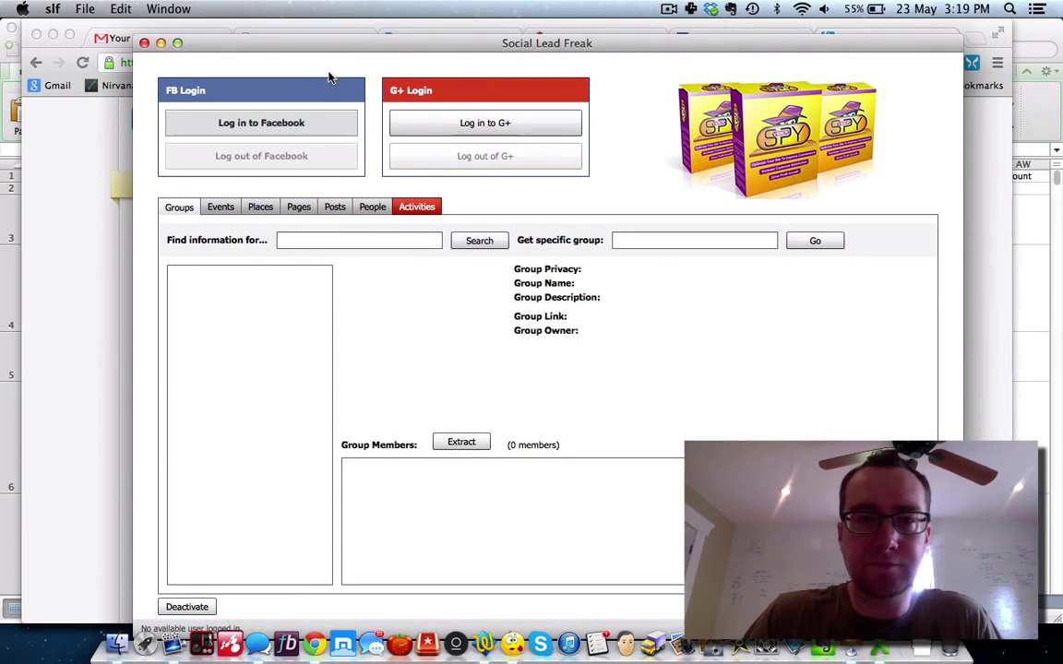
Step: Sign in to Google+ with the Google account email and password, and accept the app's permissions
left_click(274, 131)
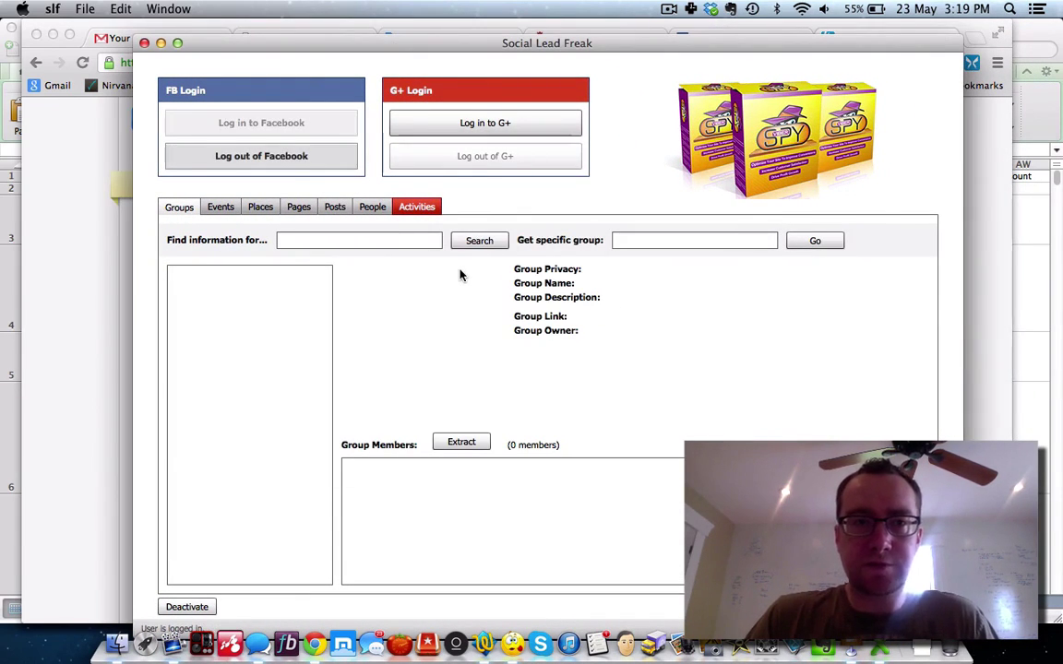
left_click(491, 127)
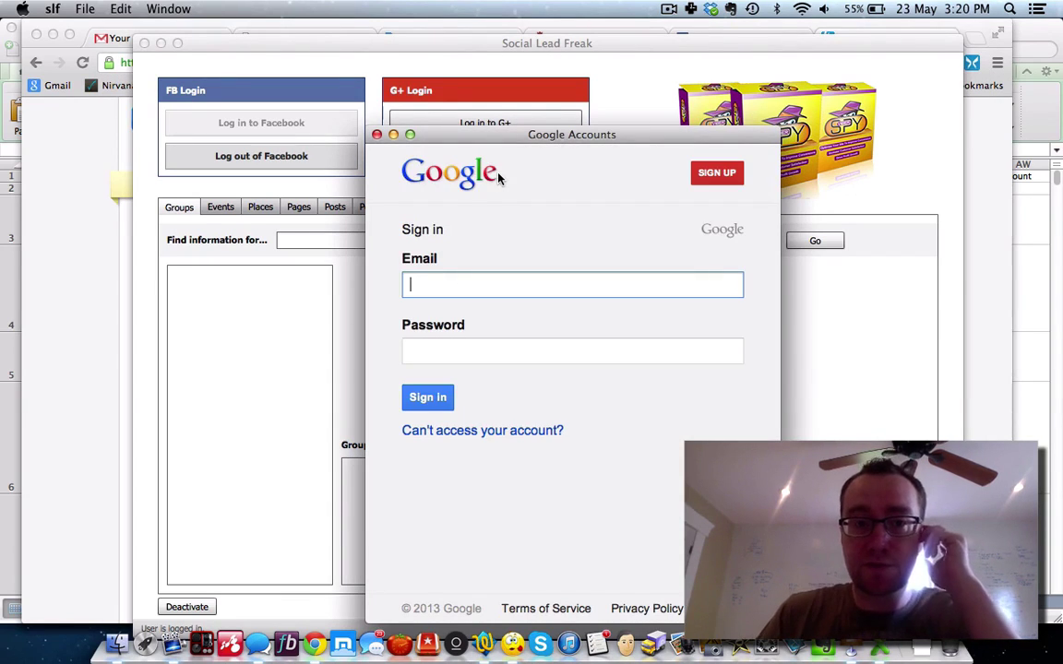
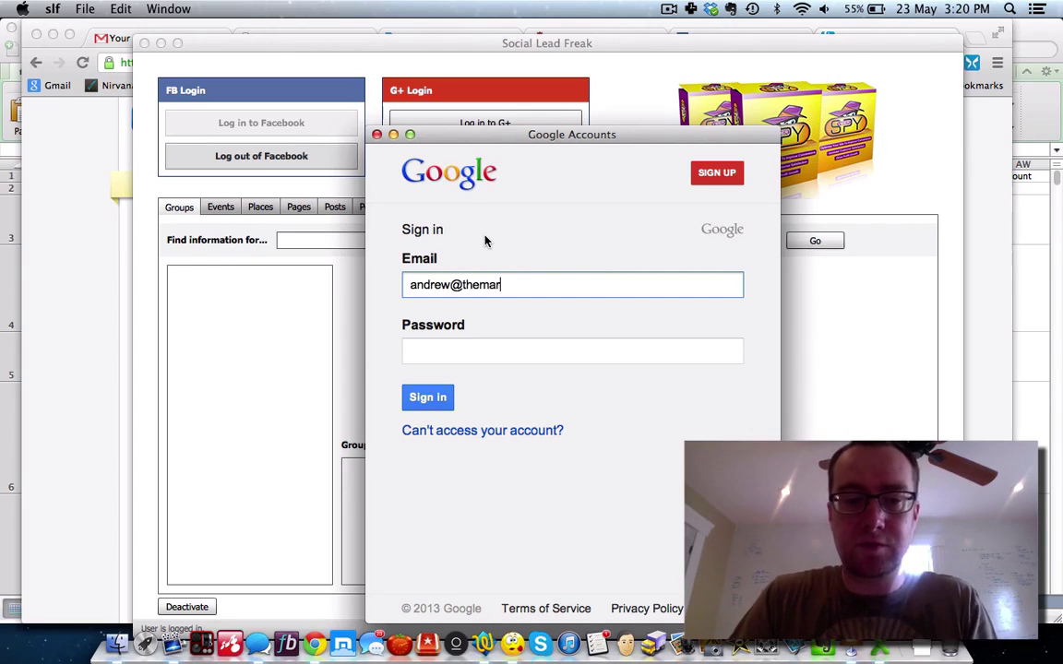
key("Tab")
type("••••••••")
left_click(443, 398)
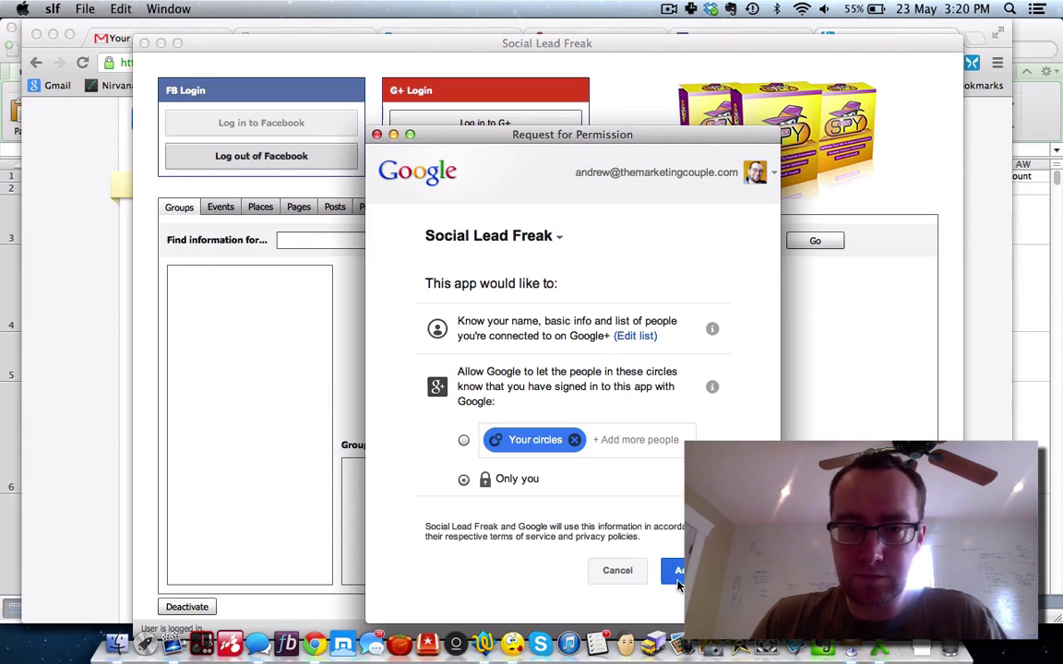
key("Return")
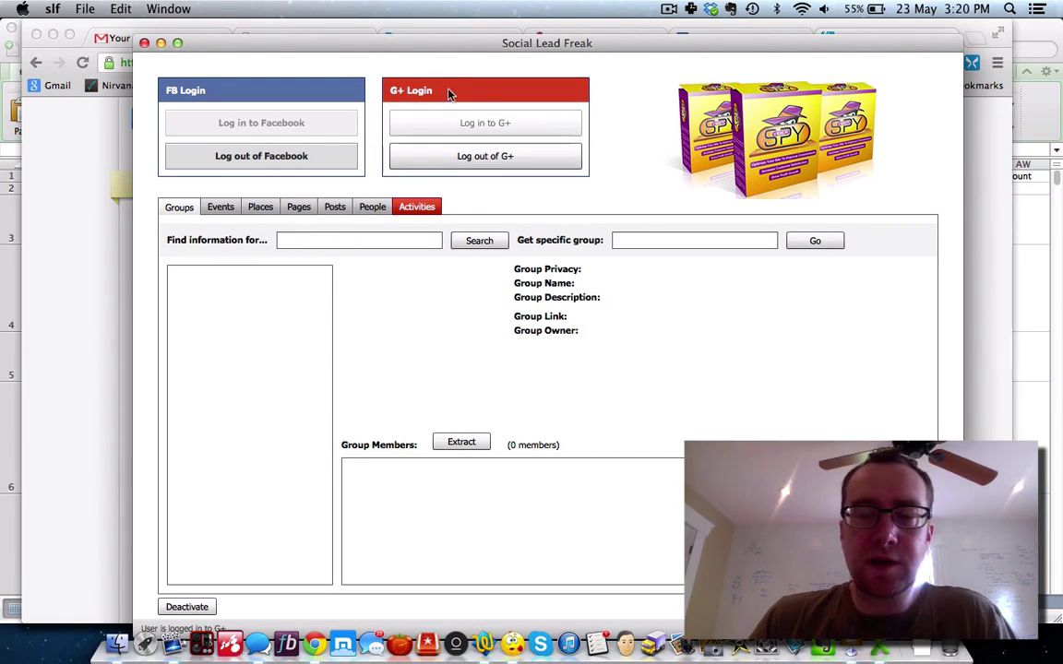
Step: Search groups for nes4, load the NES4 Mastermind group, and put nes4 in the Activities keyword
left_click(330, 240)
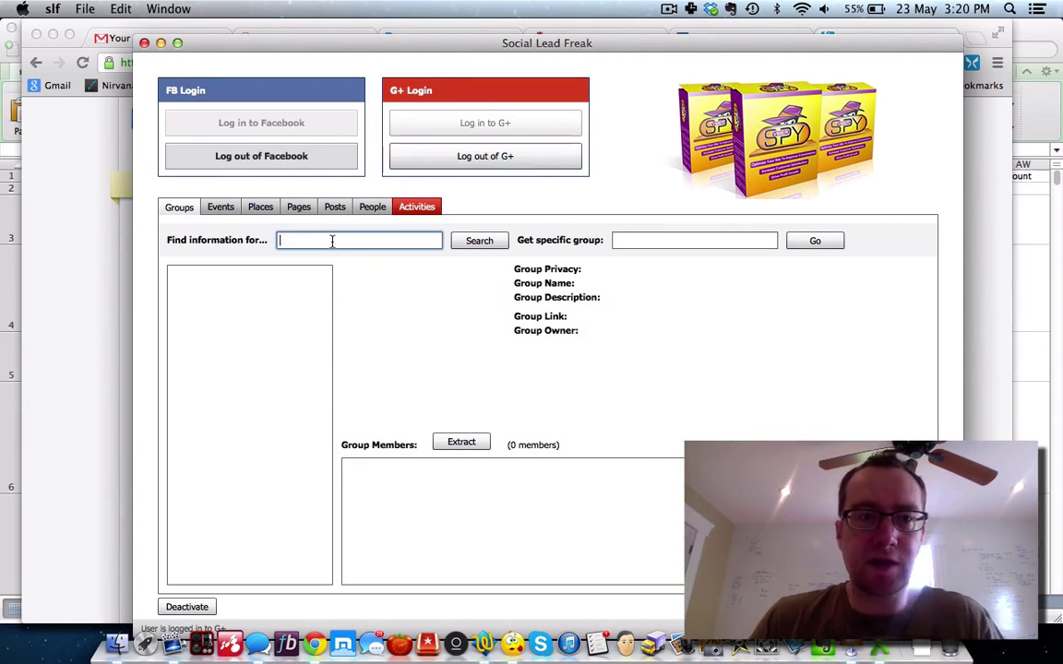
type("nes4")
key("Return")
left_click(272, 292)
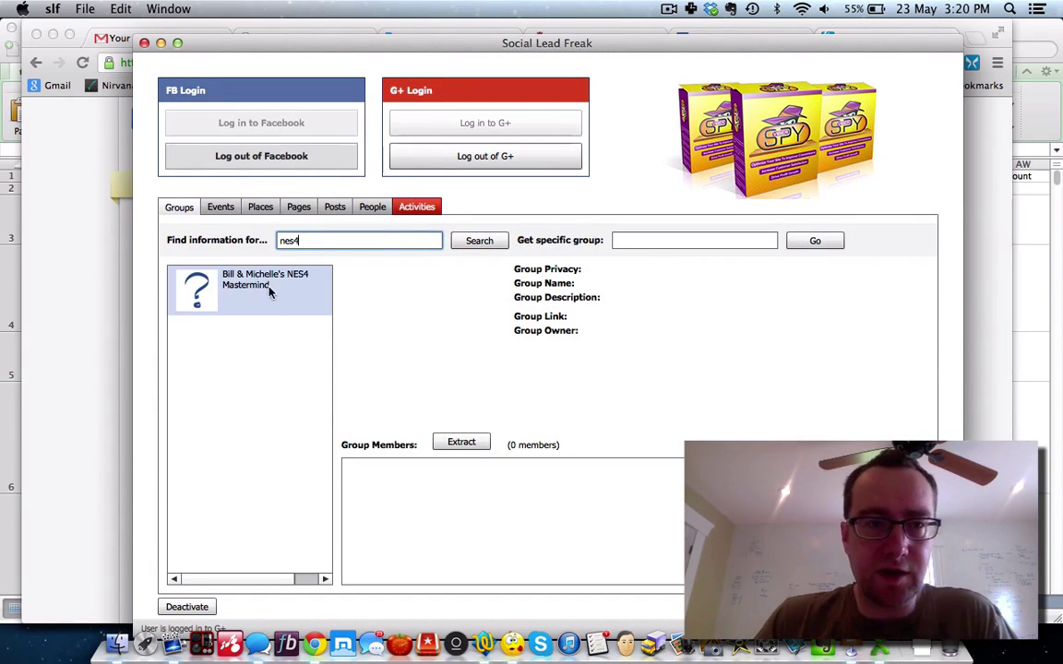
left_click(259, 287)
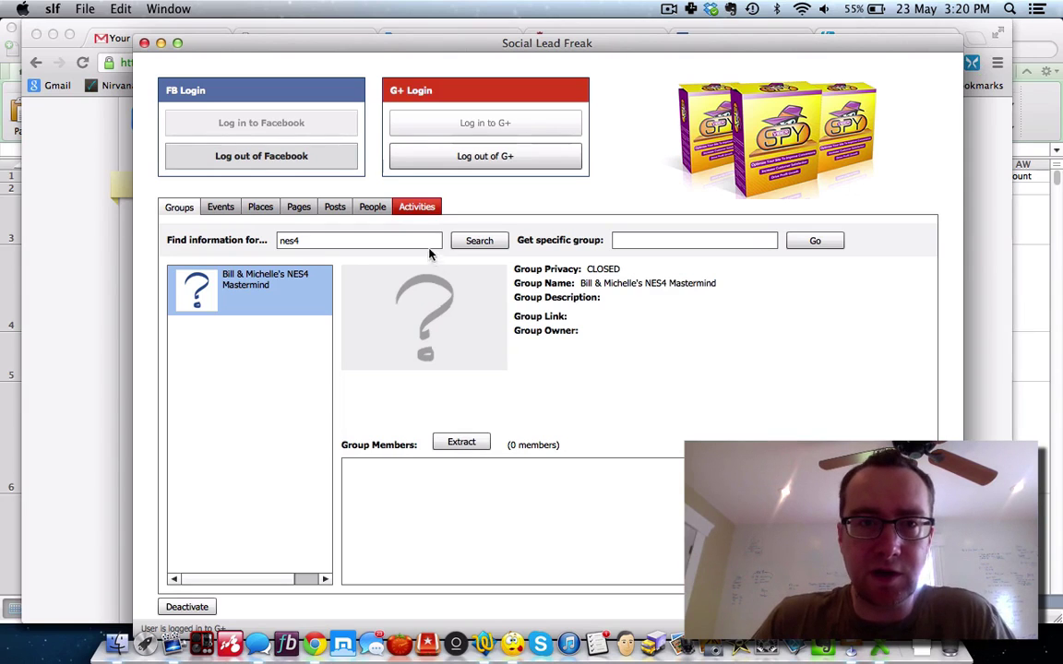
left_click(421, 208)
left_click(313, 242)
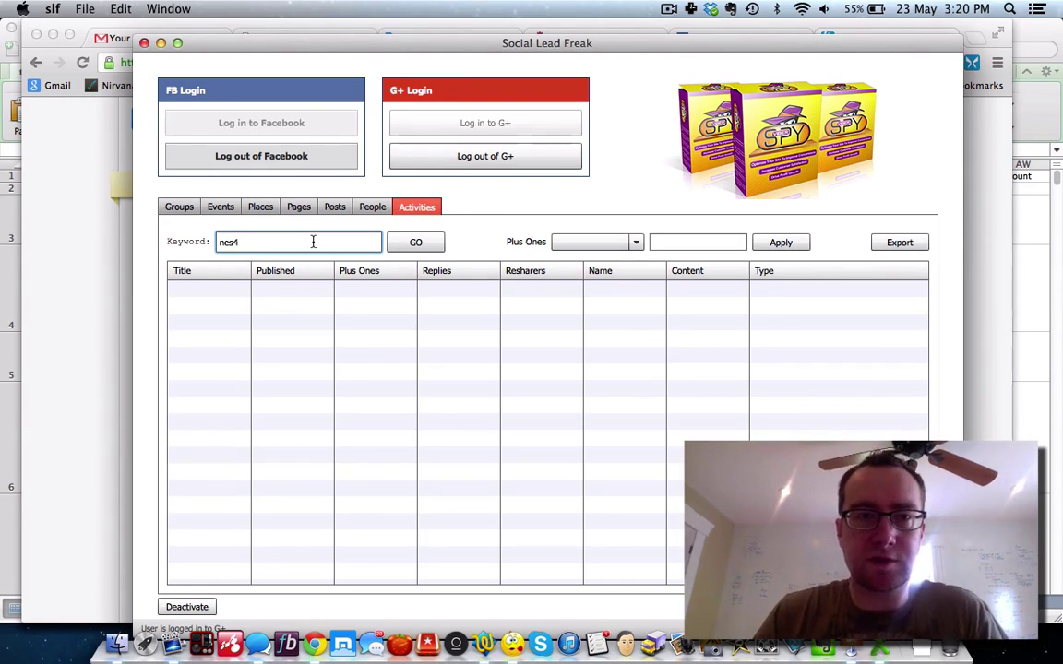
Step: Run the nes4 activity search, sort by Replies descending, widen Title, and pick the No Excuses Summit post
left_click(418, 244)
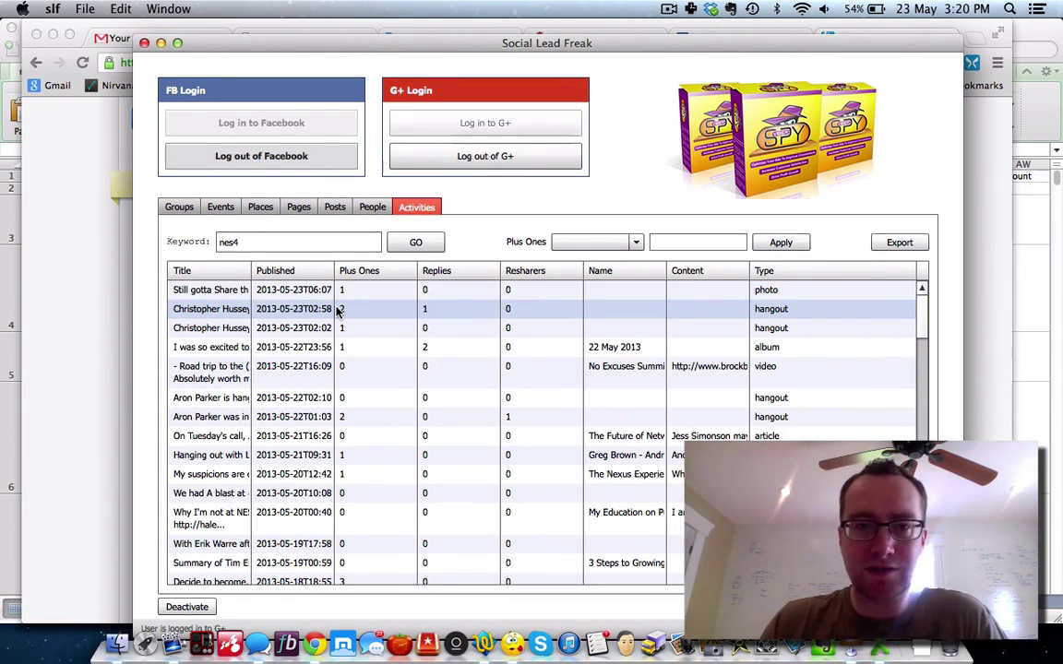
left_click(435, 272)
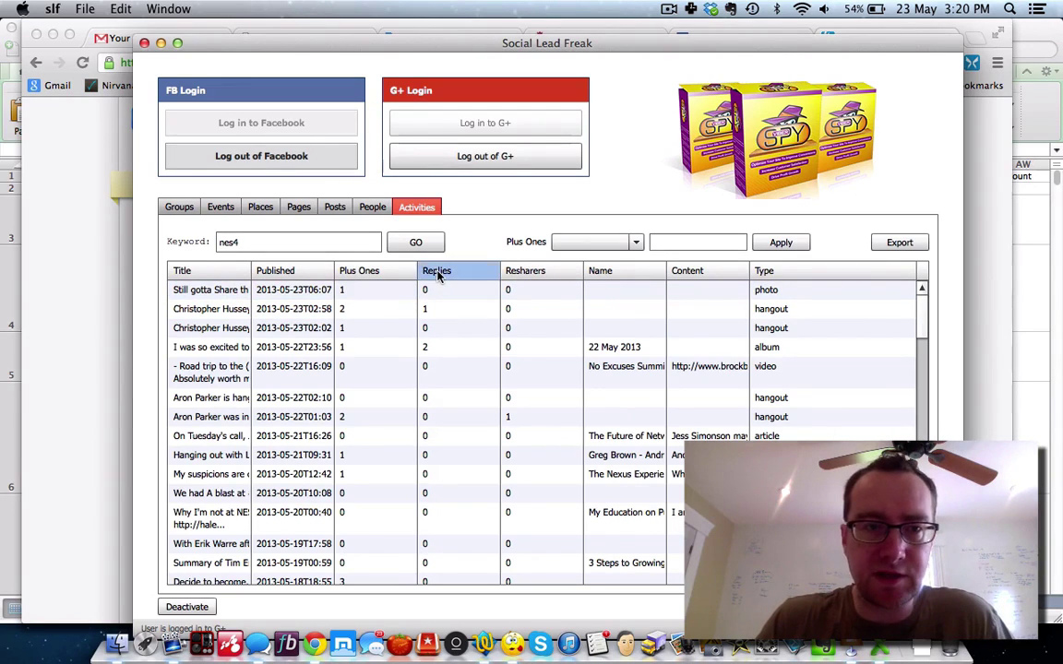
left_click(437, 272)
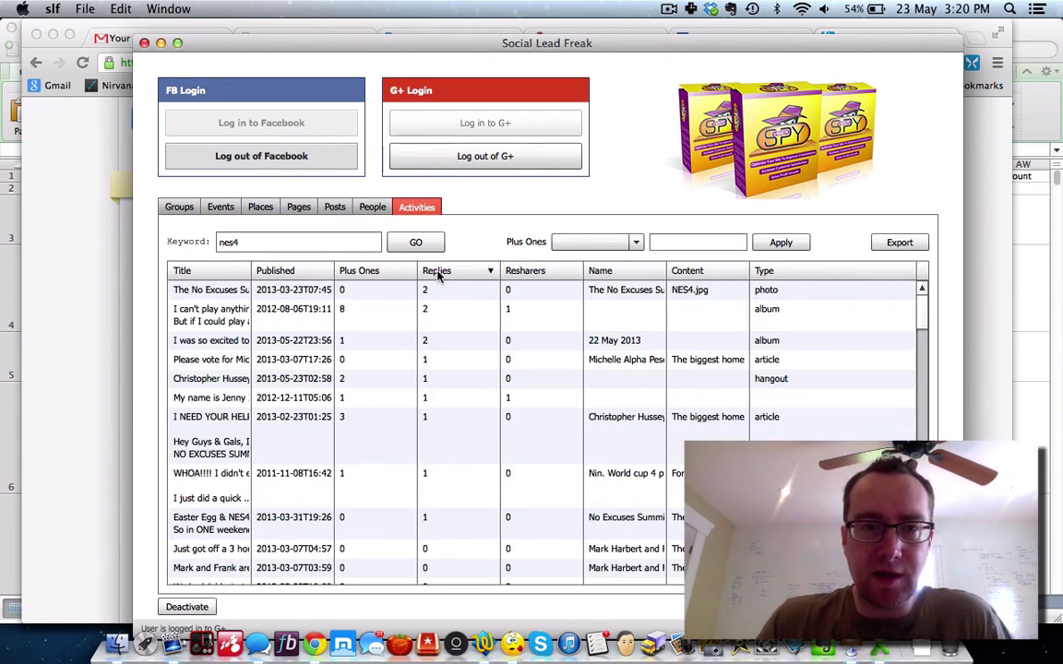
left_click(216, 293)
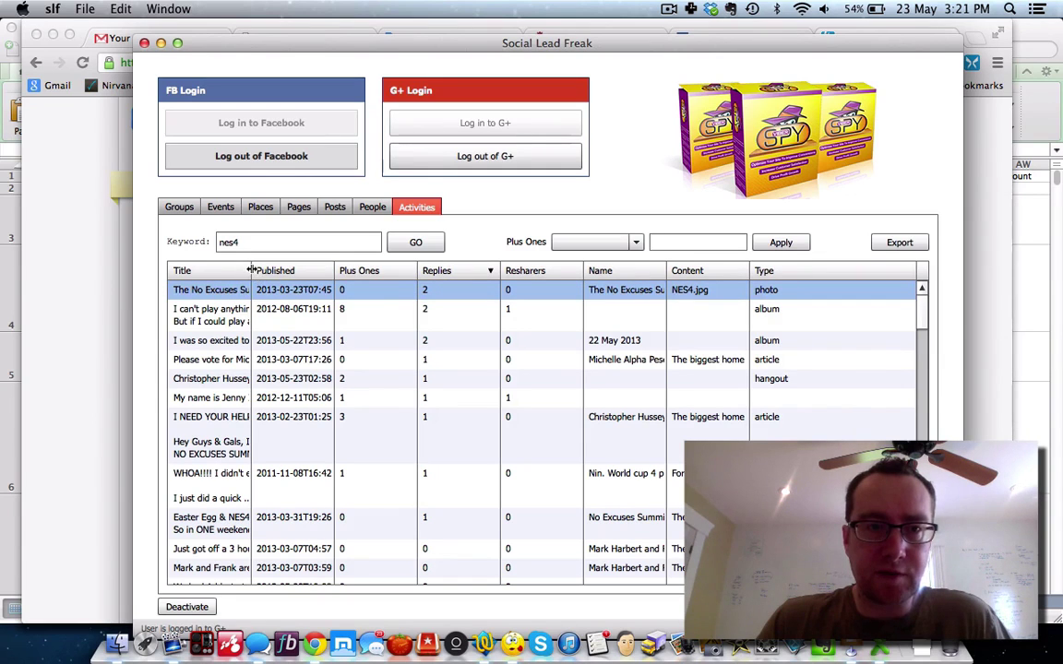
left_click_drag(250, 269, 282, 269)
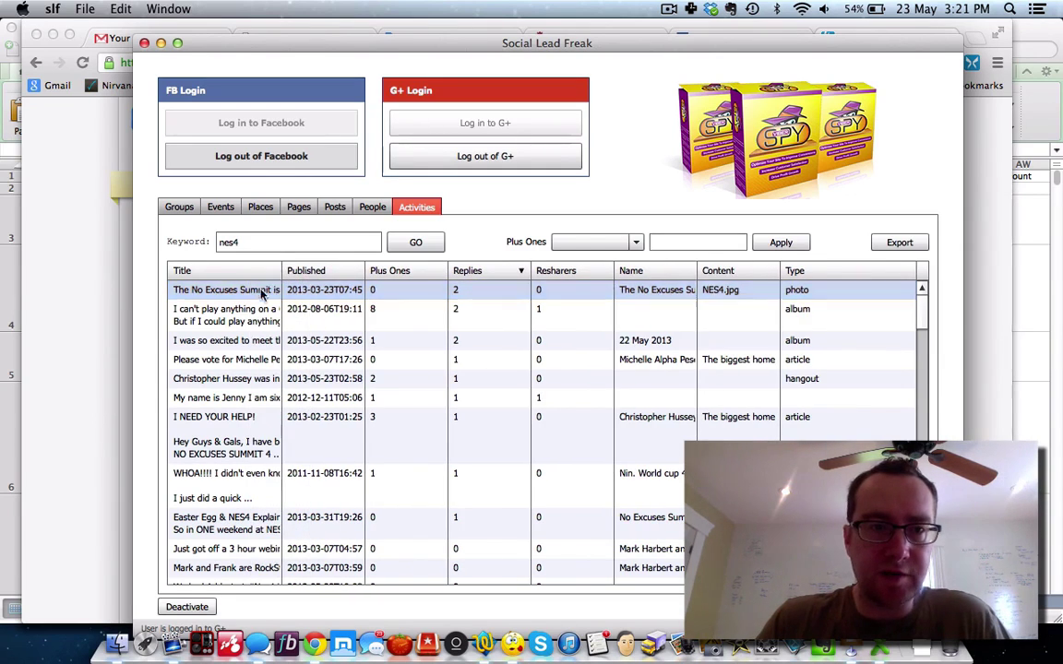
left_click(250, 312)
left_click(249, 291)
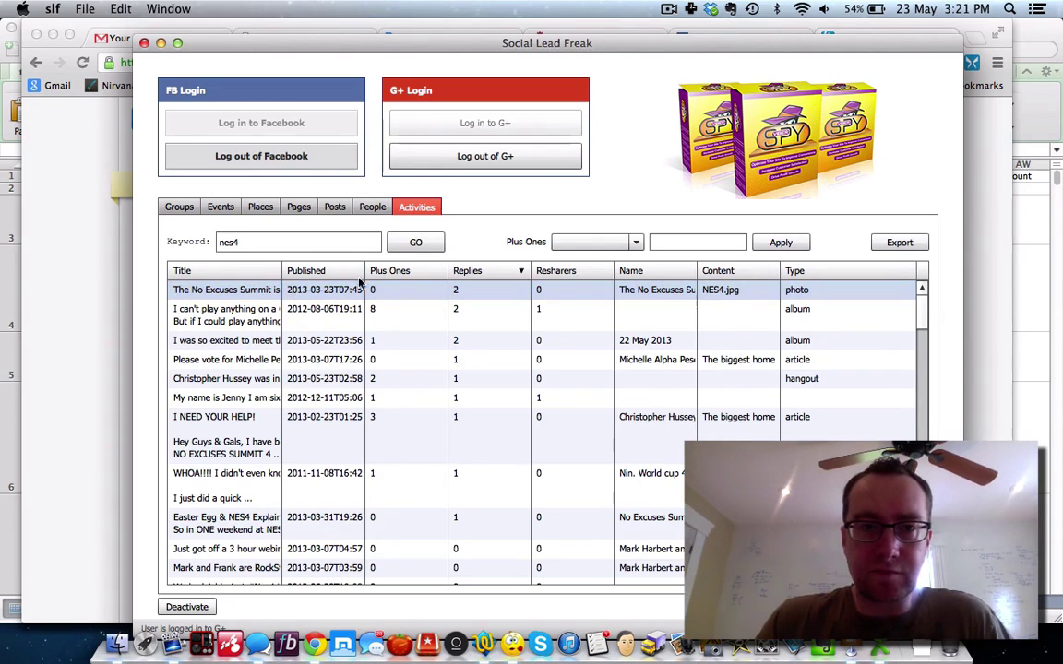
right_click(652, 291)
Step: Open the No Excuses Summit post on Google+, dismiss the welcome prompt, and +1 it
left_click(668, 296)
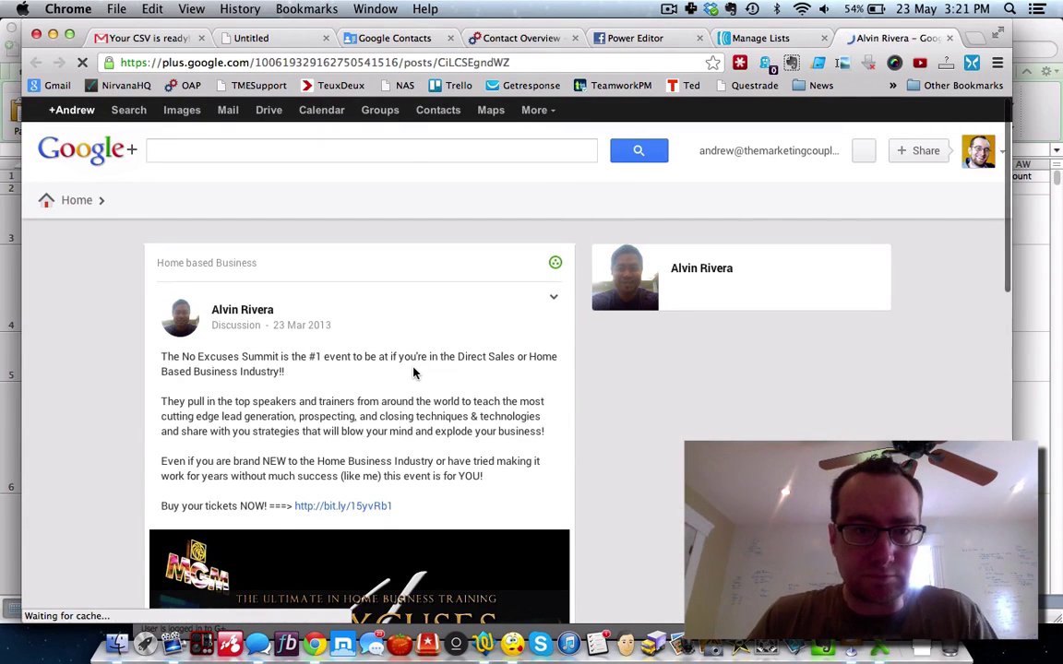
scroll(414, 372, "down", 1)
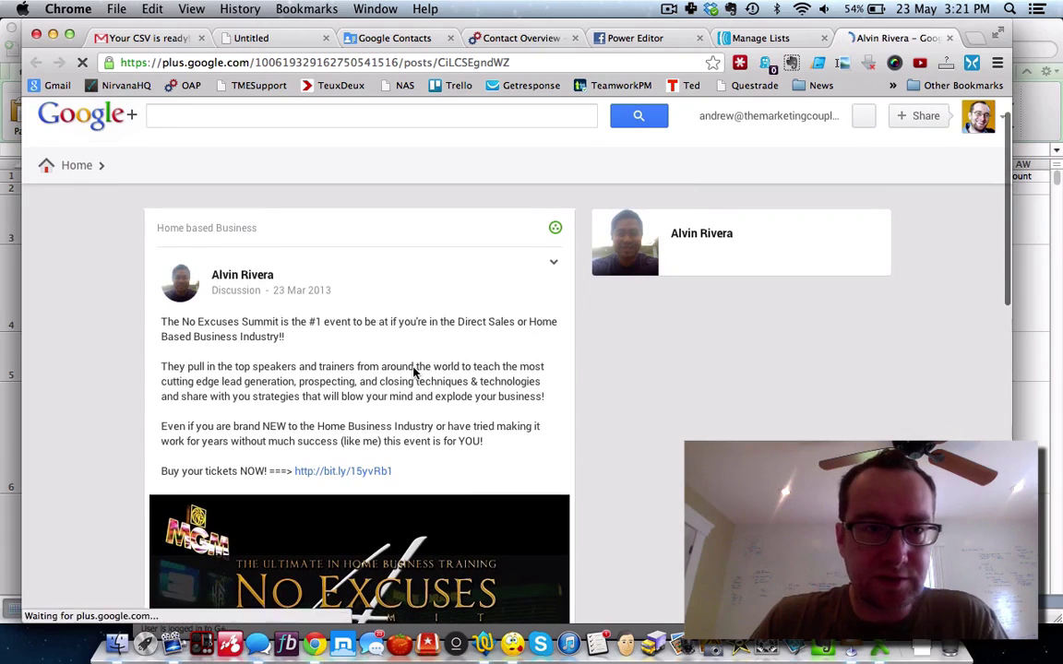
scroll(414, 372, "down", 5)
scroll(414, 371, "down", 5)
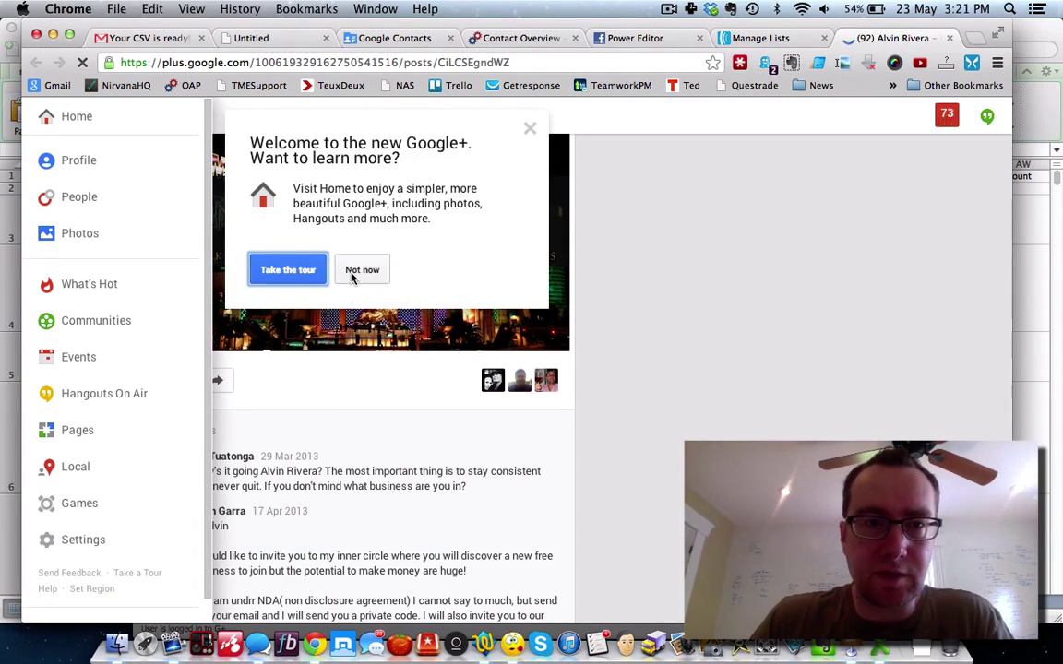
left_click(358, 272)
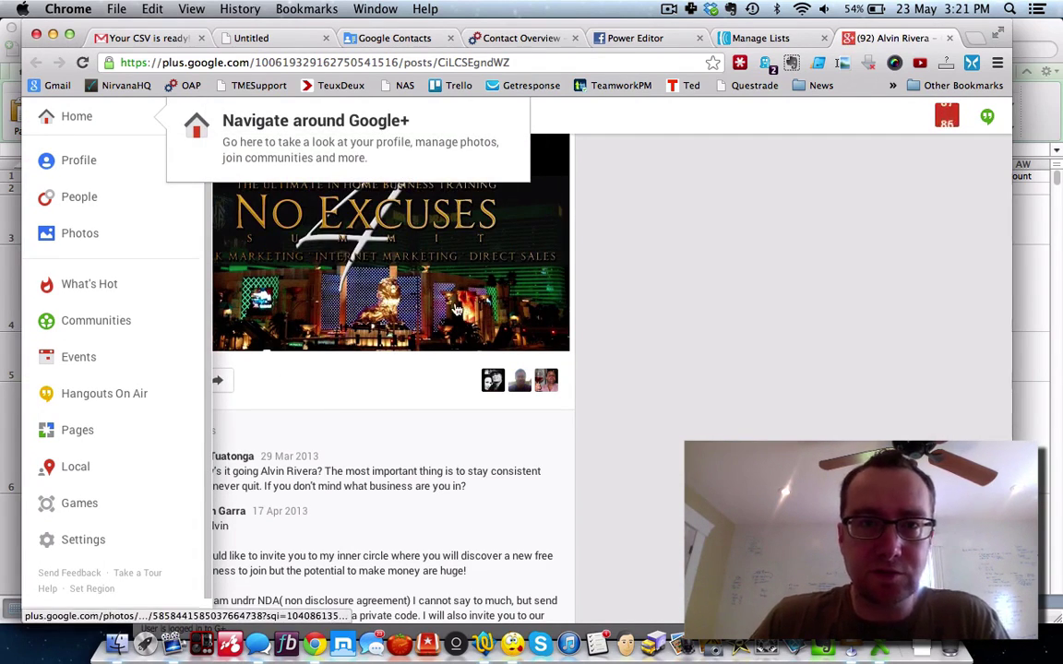
scroll(654, 344, "down", 2)
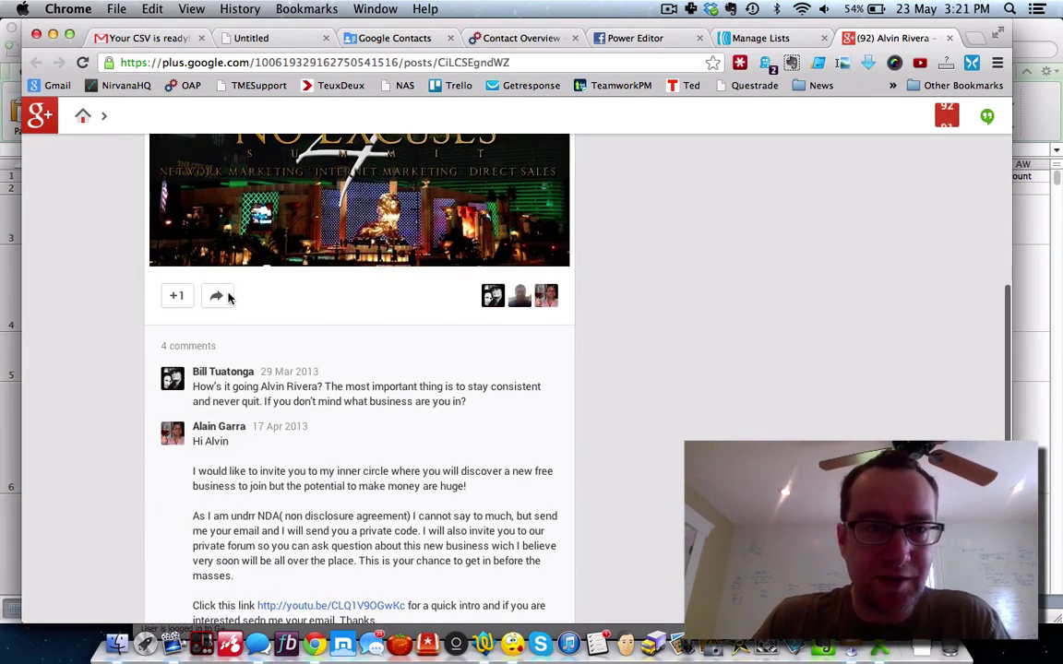
left_click(175, 295)
scroll(300, 360, "down", 5)
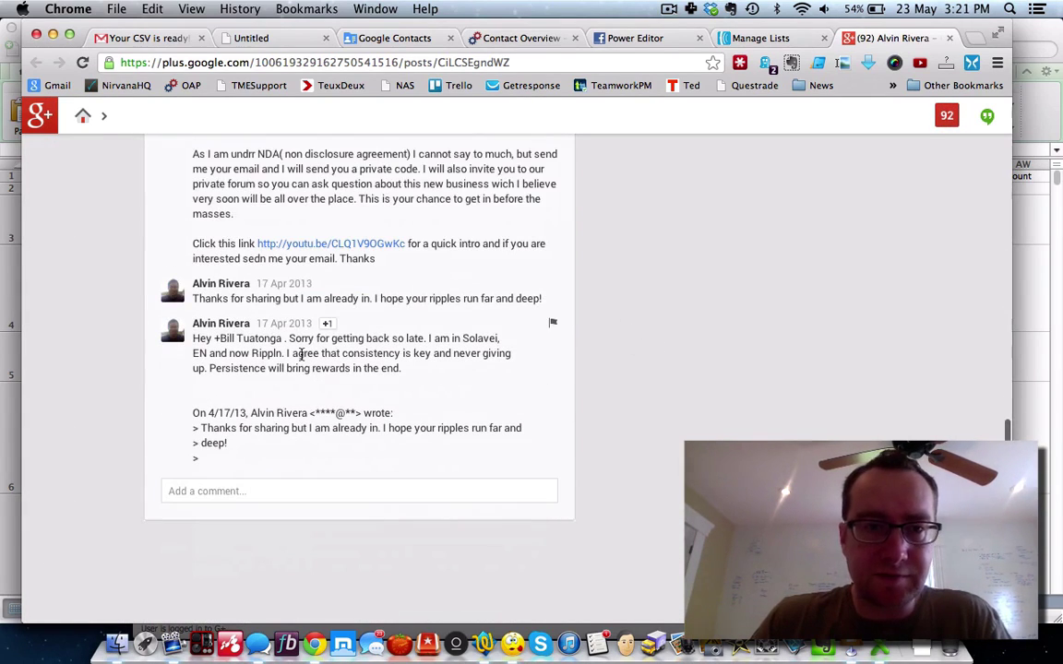
Step: Read through the post's comments, then go back to Social Lead Freak's activity keyword field
left_click(245, 491)
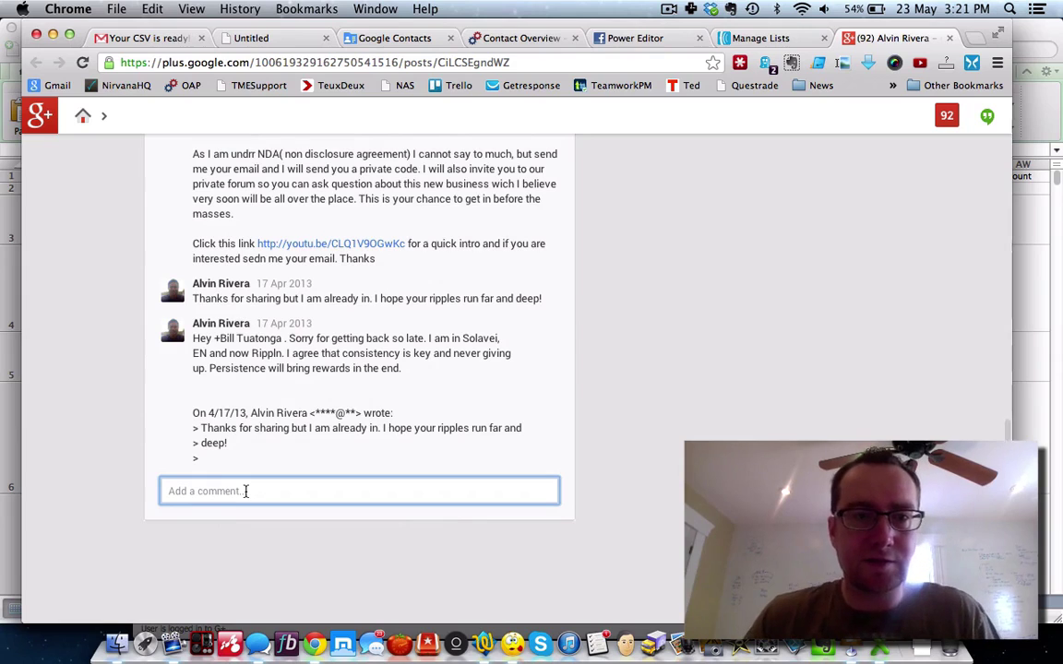
scroll(359, 304, "down", 1)
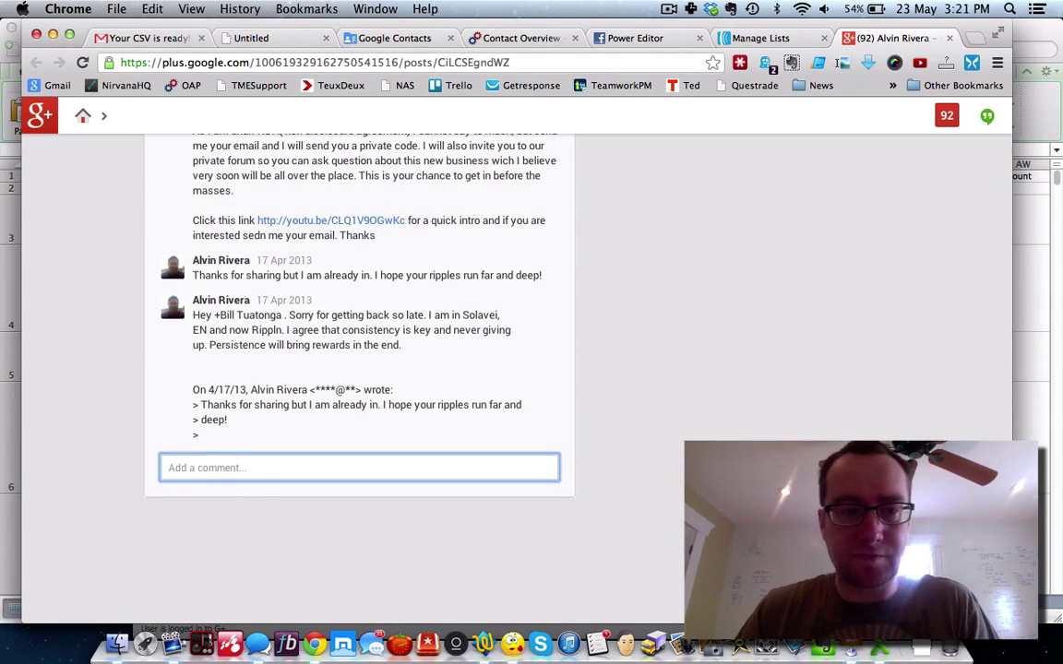
double_click(221, 468)
left_click_drag(221, 468, 155, 471)
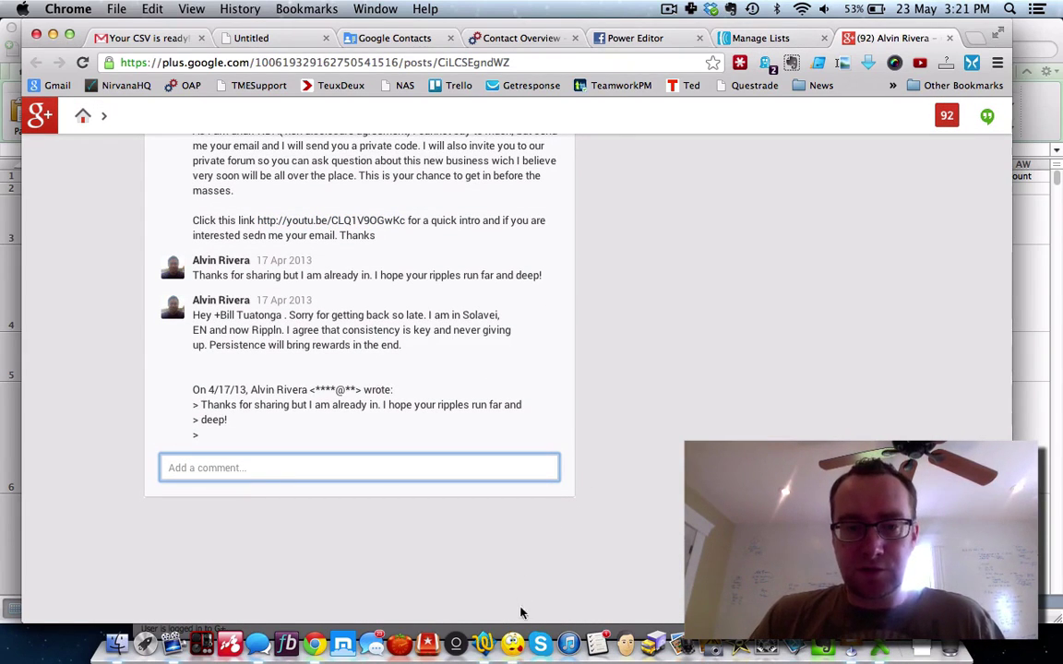
double_click(320, 466)
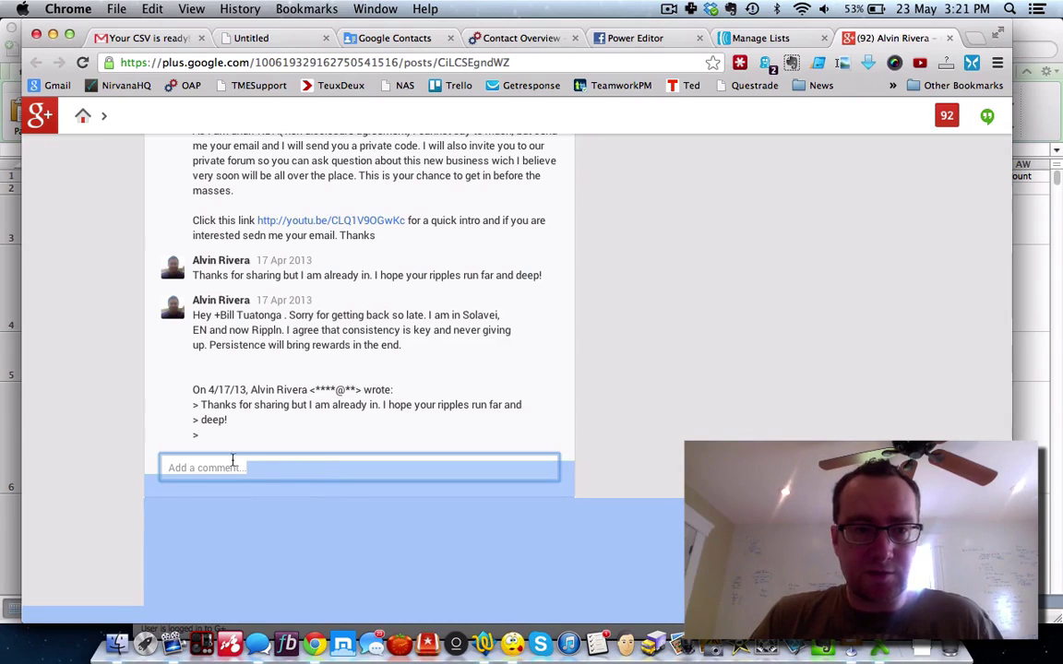
left_click(240, 463)
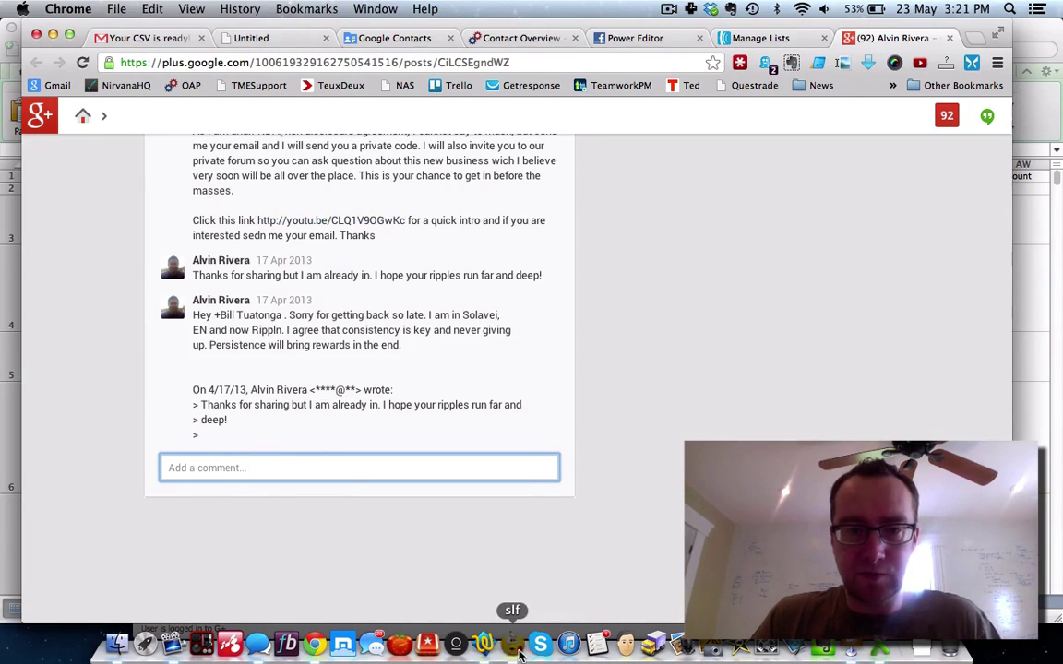
left_click(515, 646)
left_click(475, 161)
left_click(253, 243)
Step: Replace the activity keyword with 'organo go' and run the activity search
key("BackSpace")
key("BackSpace")
key("BackSpace")
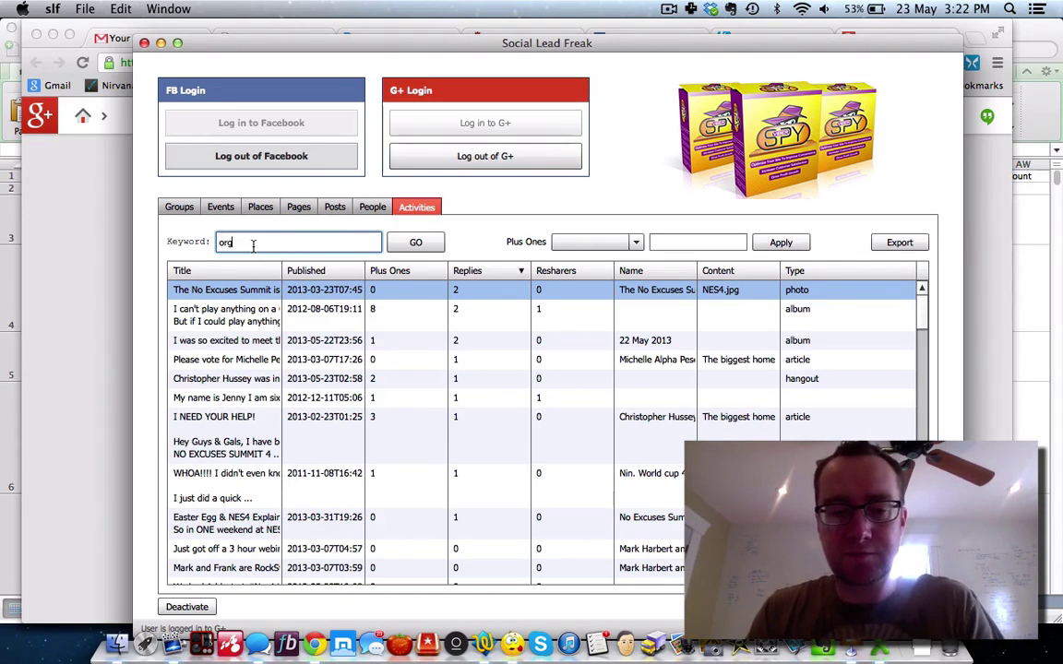
type("organo gold")
left_click(419, 244)
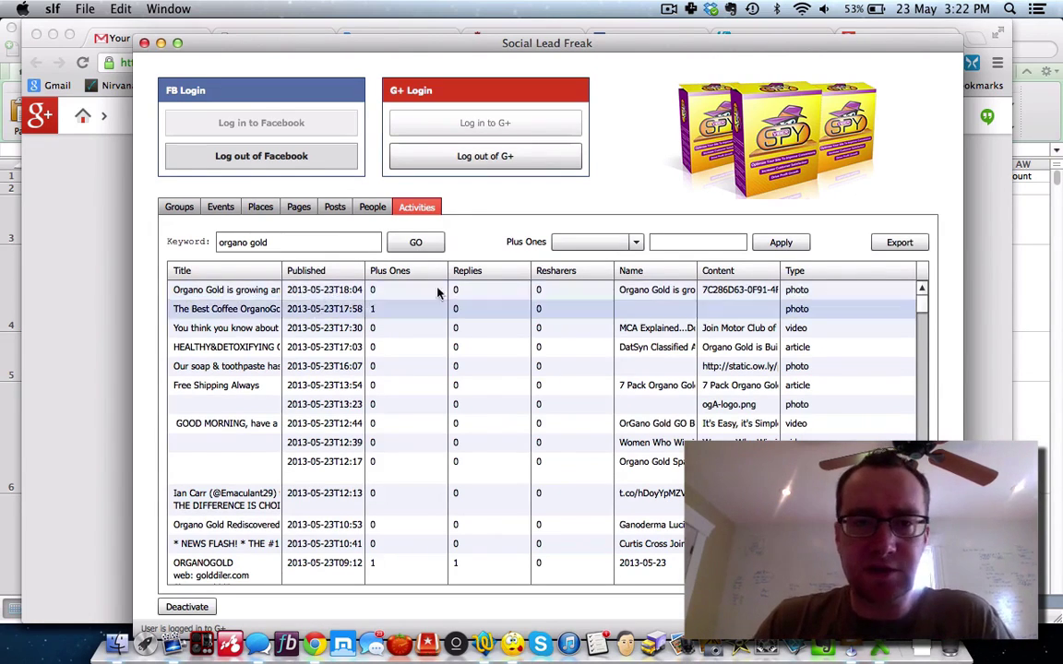
Step: Sort results by Plus Ones descending and open the Networking Times Magazine post in the browser
left_click(403, 275)
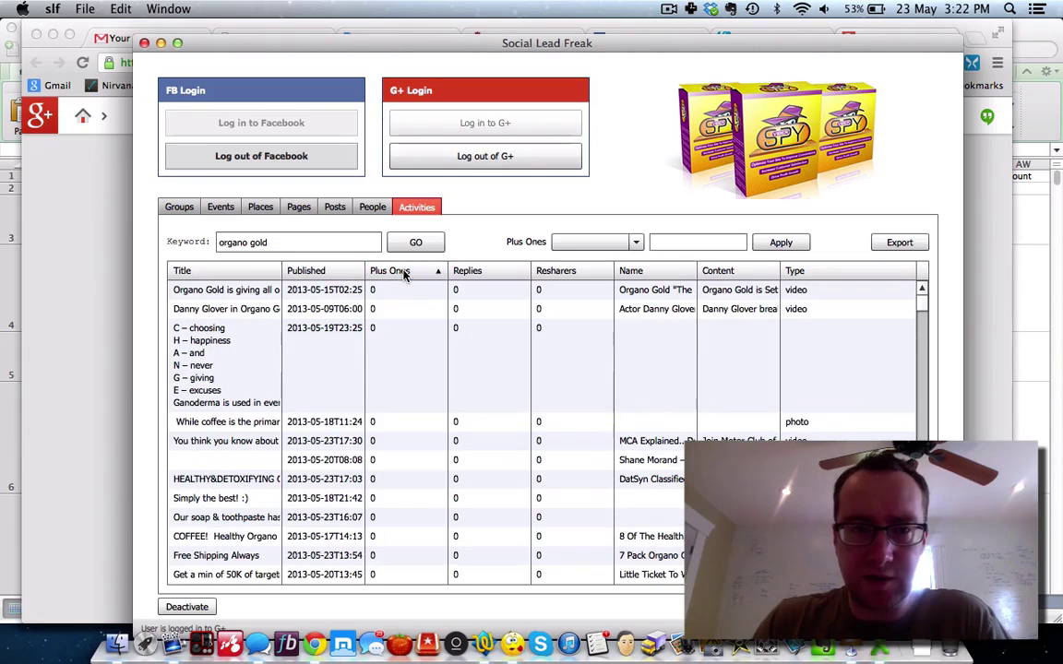
left_click(403, 275)
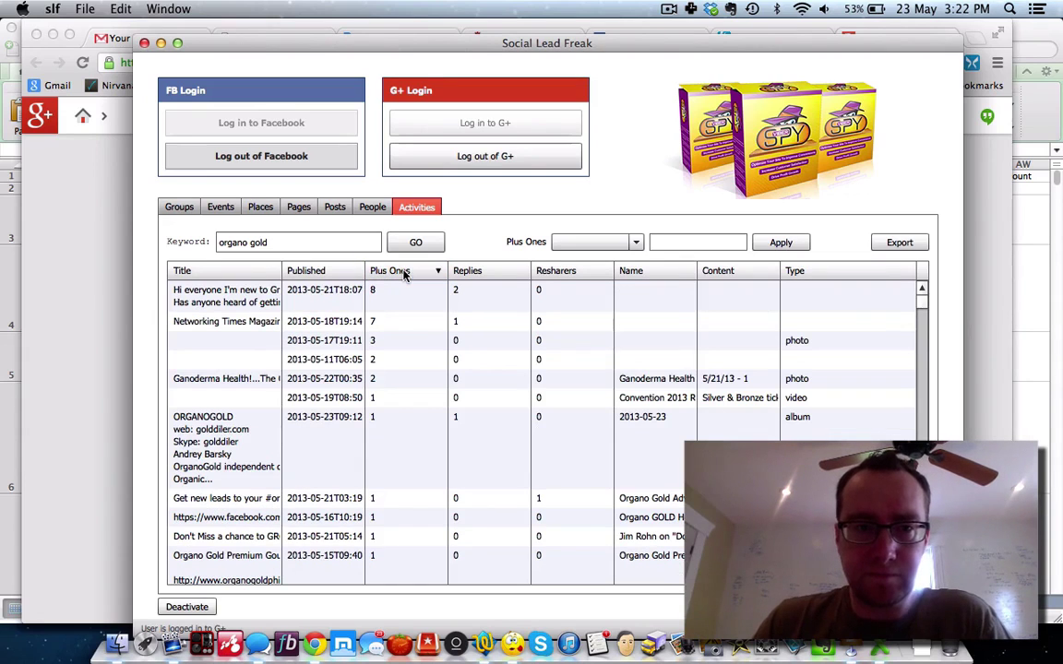
left_click(233, 295)
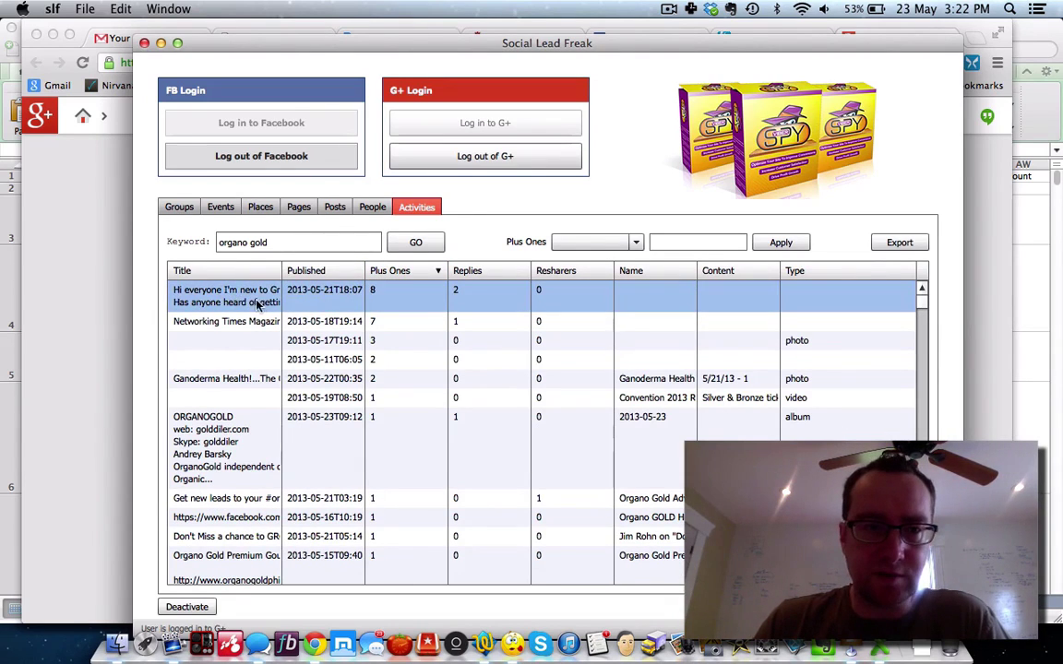
left_click(233, 321)
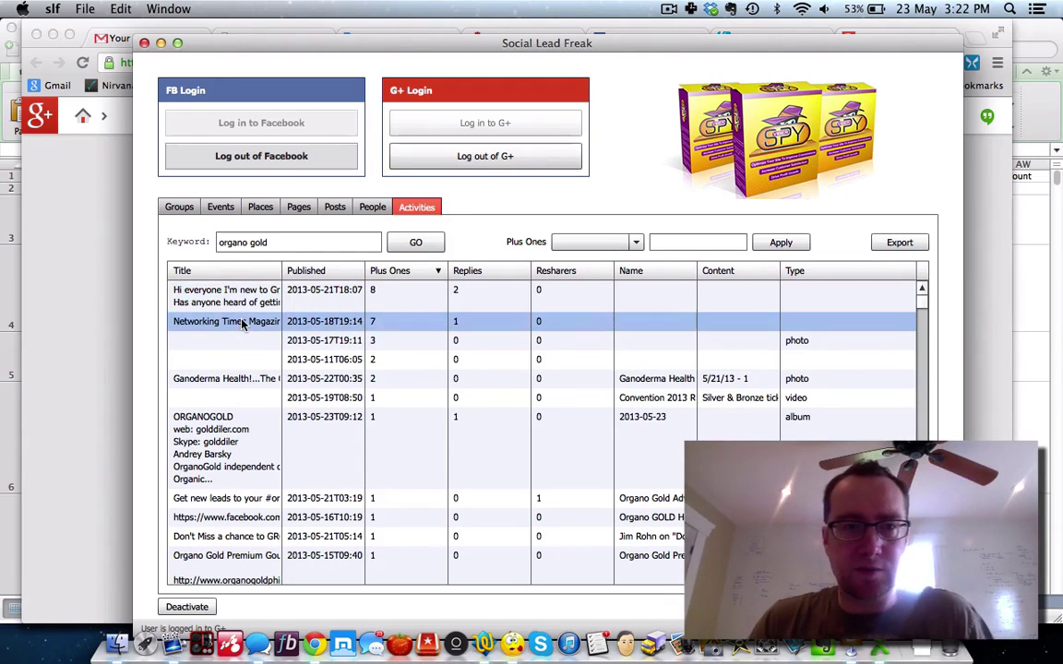
right_click(233, 323)
left_click(247, 327)
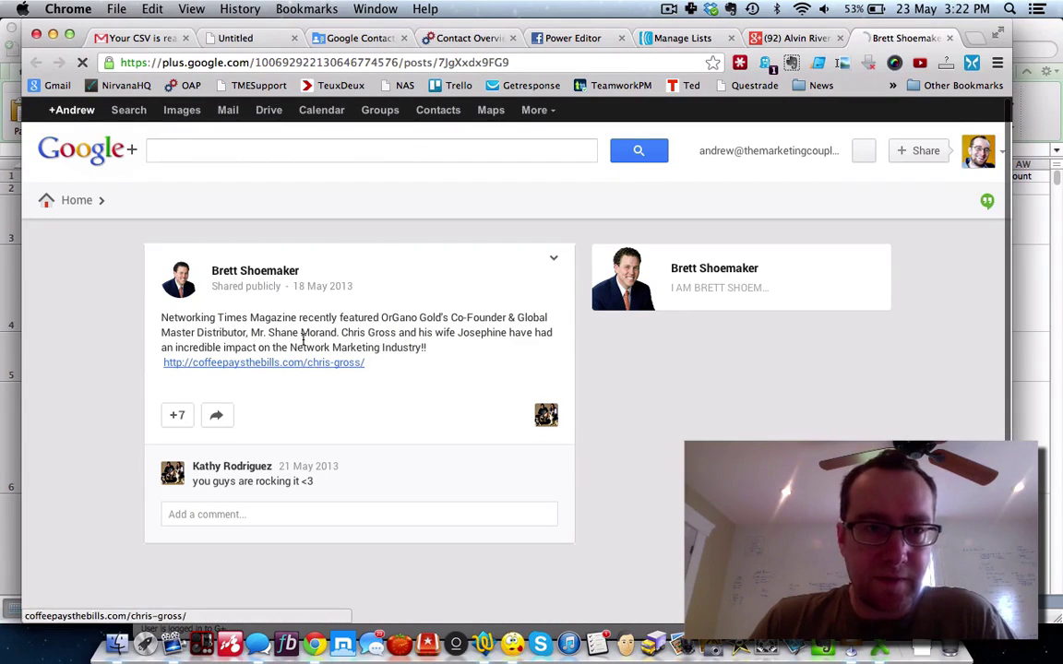
Step: Post the comment 'Sweet!' on the Networking Times Magazine post
scroll(267, 426, "down", 1)
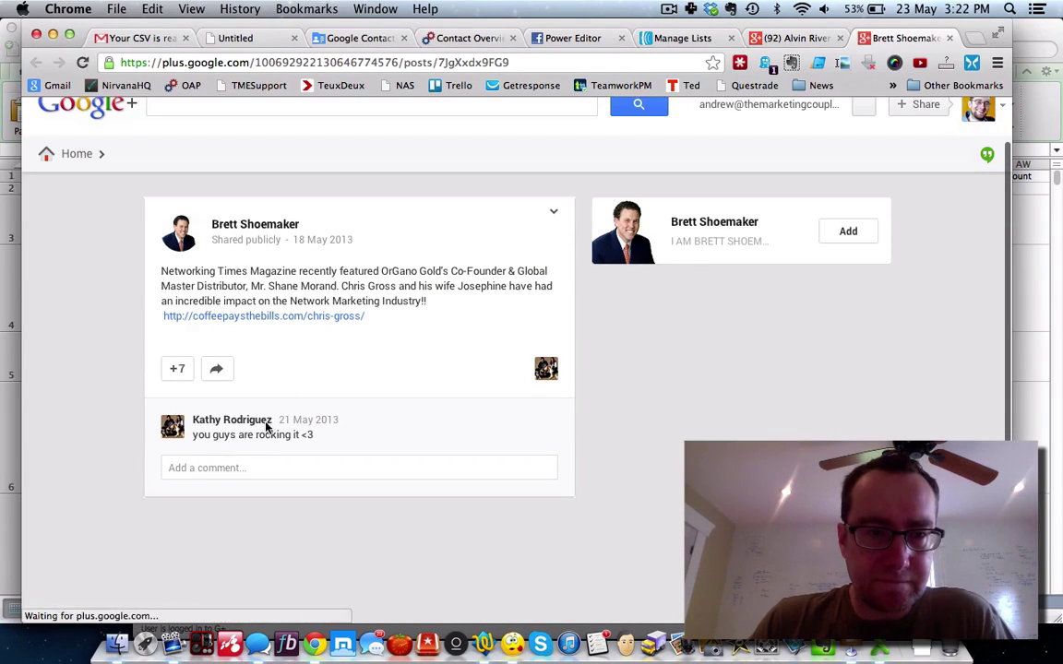
left_click(223, 465)
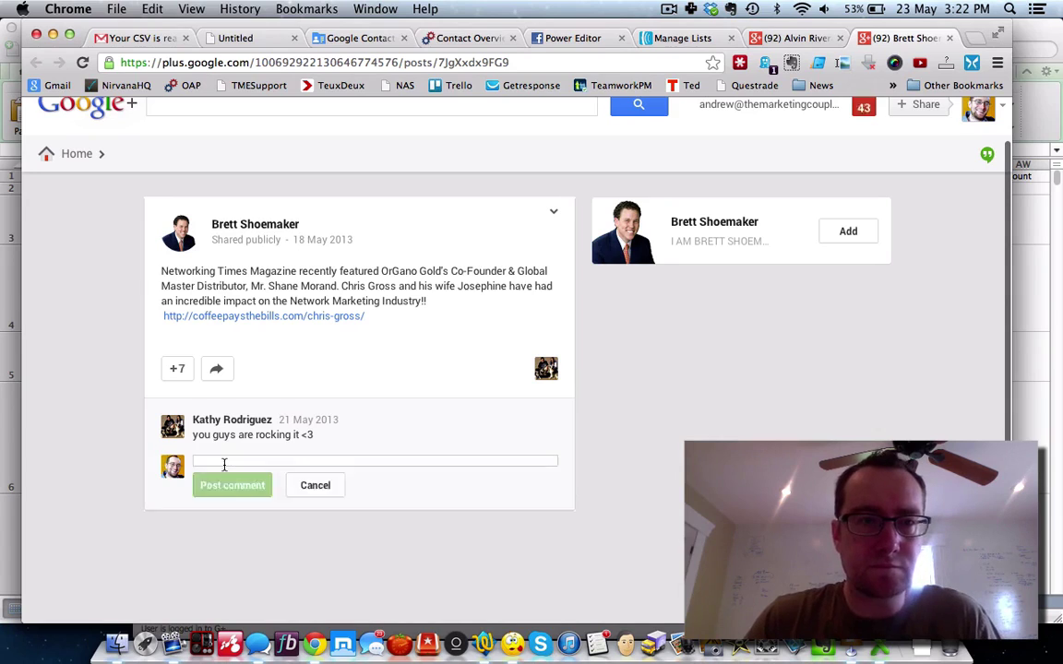
type("Sweet!")
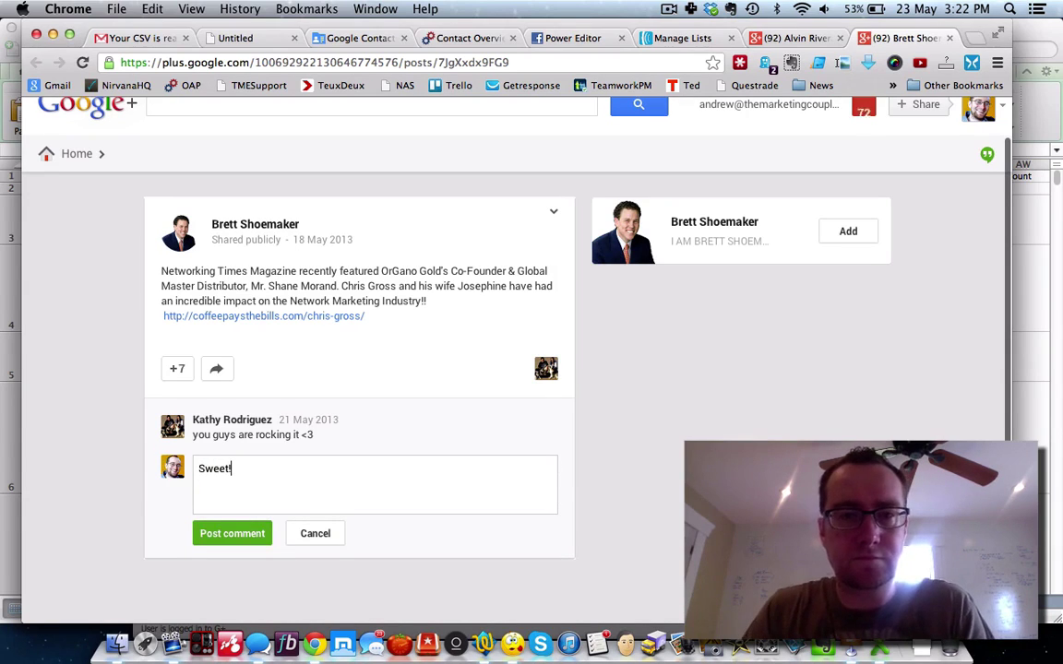
left_click(215, 537)
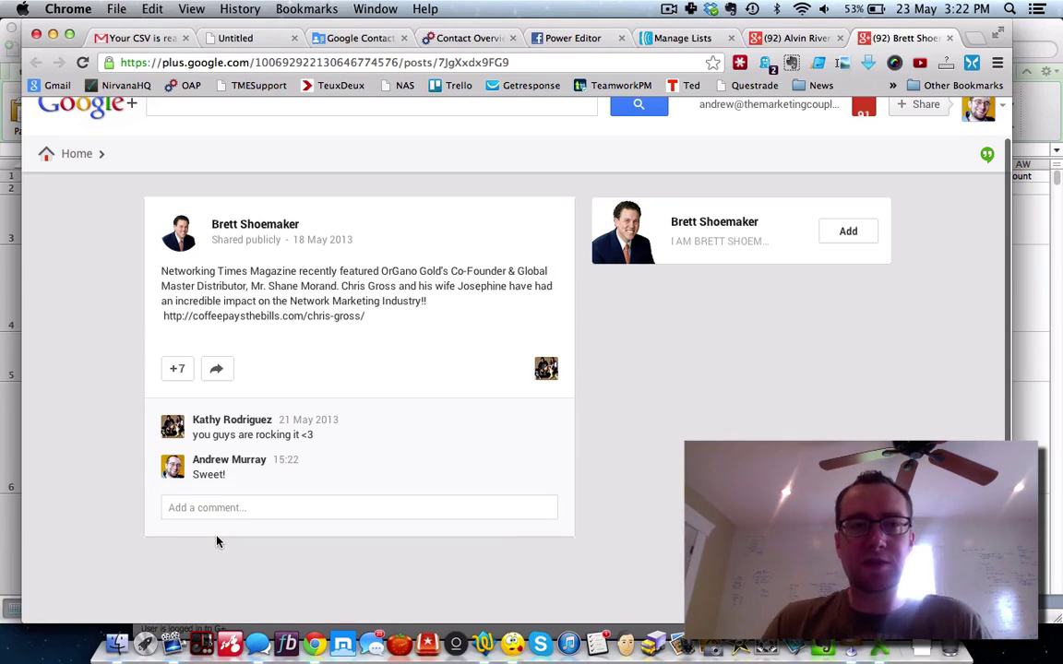
Step: Add the post's author to the Marketers circle and return to Social Lead Freak
left_click(848, 230)
left_click(834, 268)
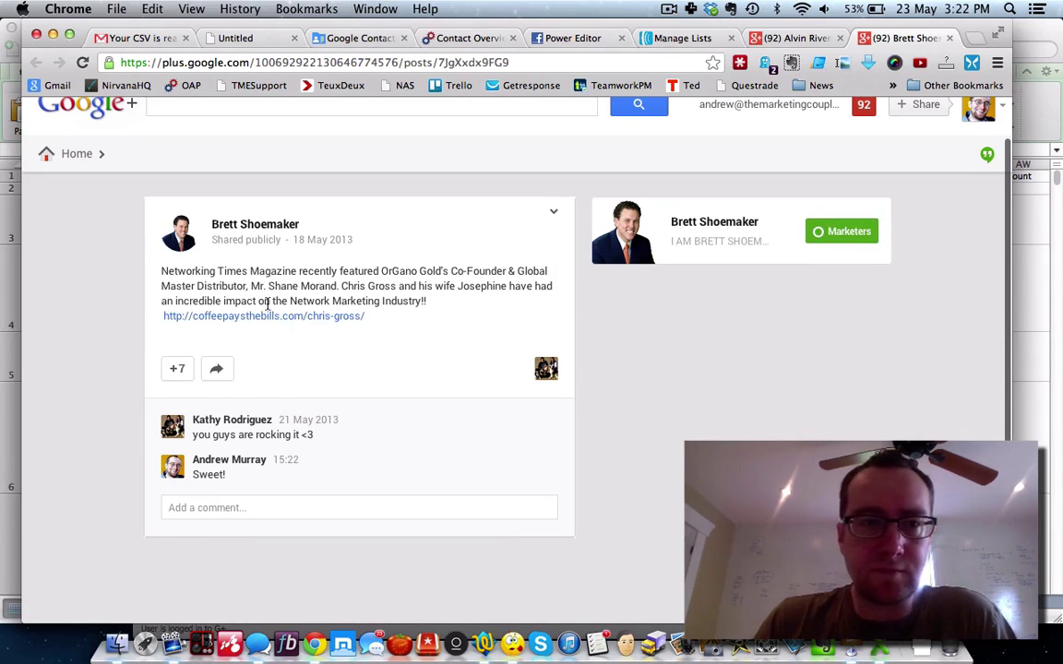
scroll(143, 320, "up", 3)
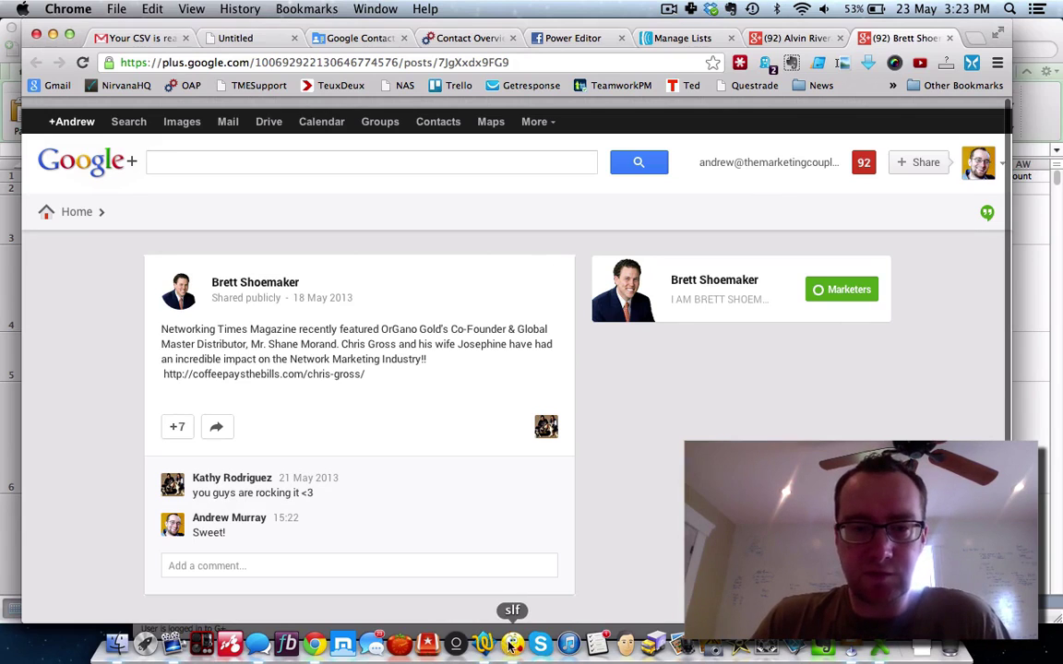
left_click(514, 646)
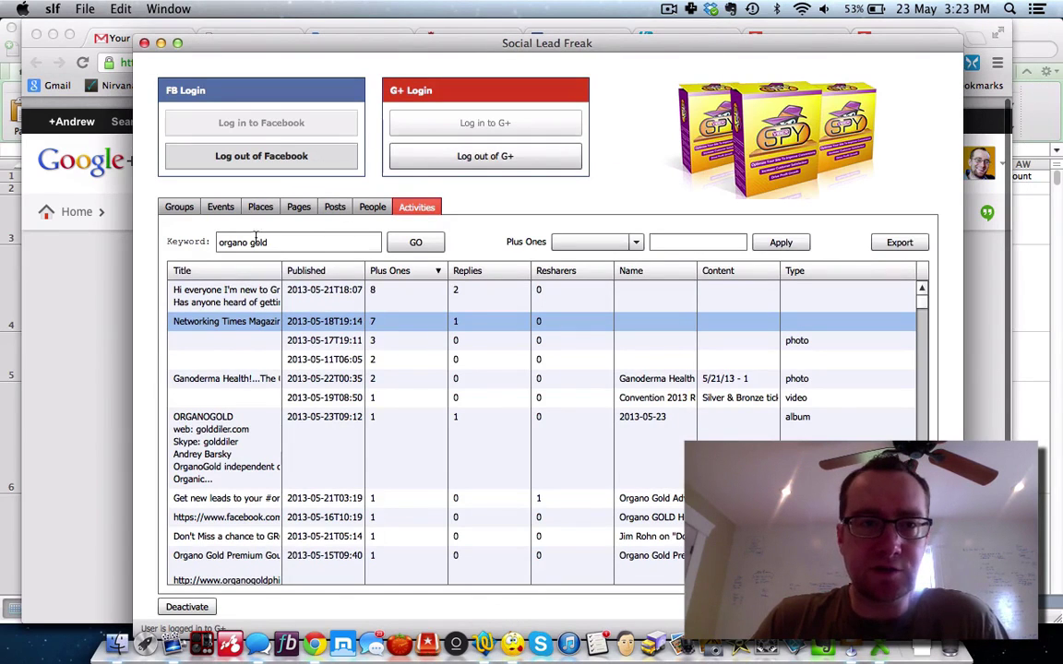
Step: Look over the Groups, People and Posts searches, then select the old nes4 group query
left_click(179, 210)
left_click(366, 210)
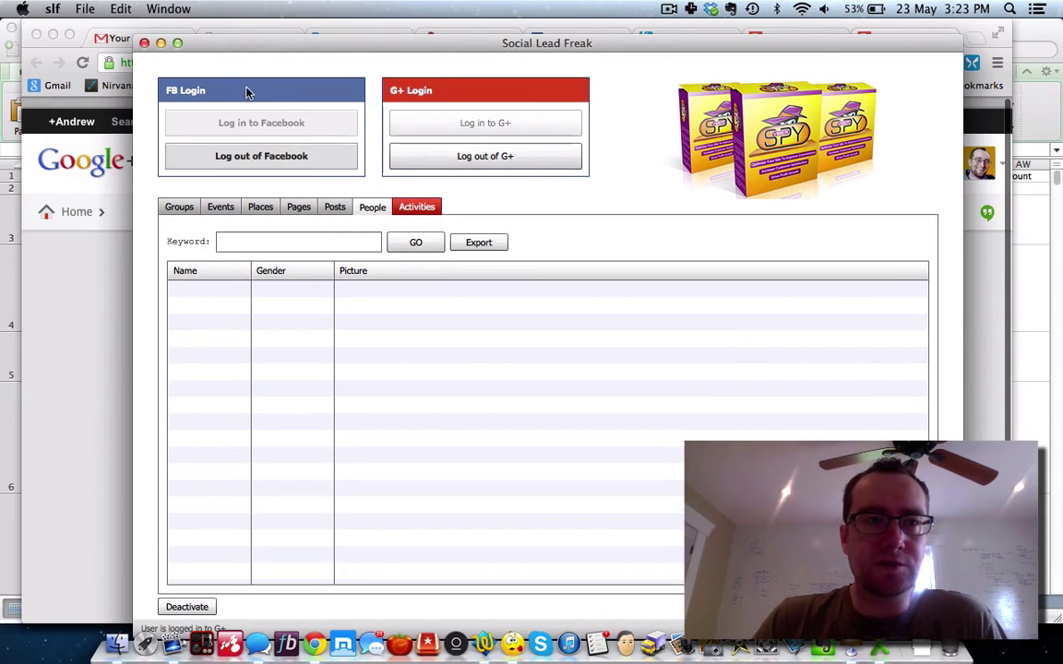
left_click(334, 207)
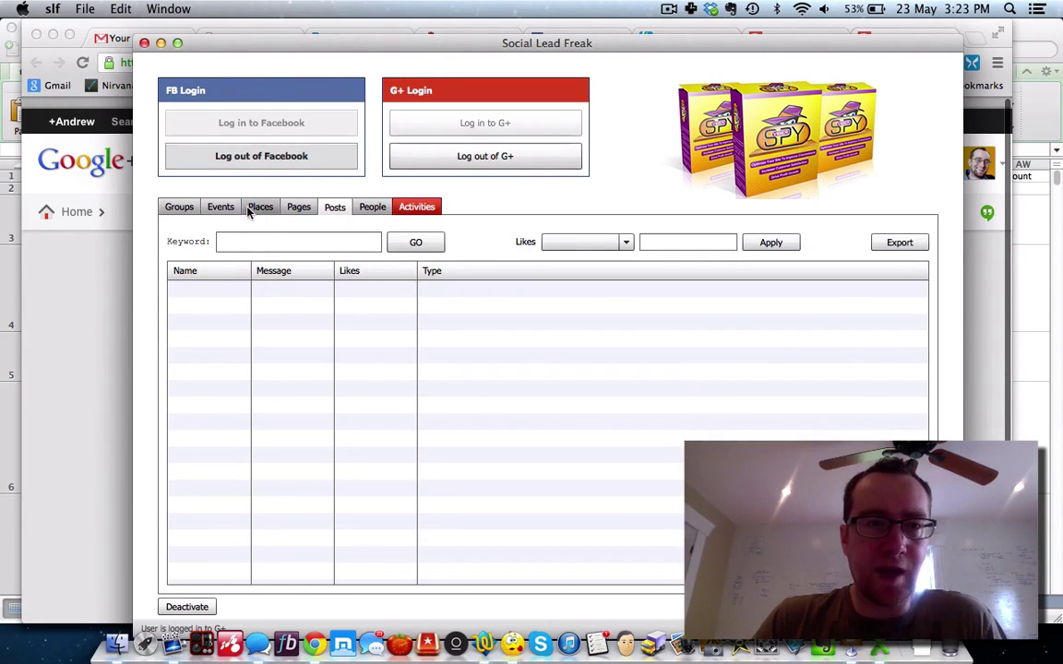
left_click(188, 211)
left_click(294, 240)
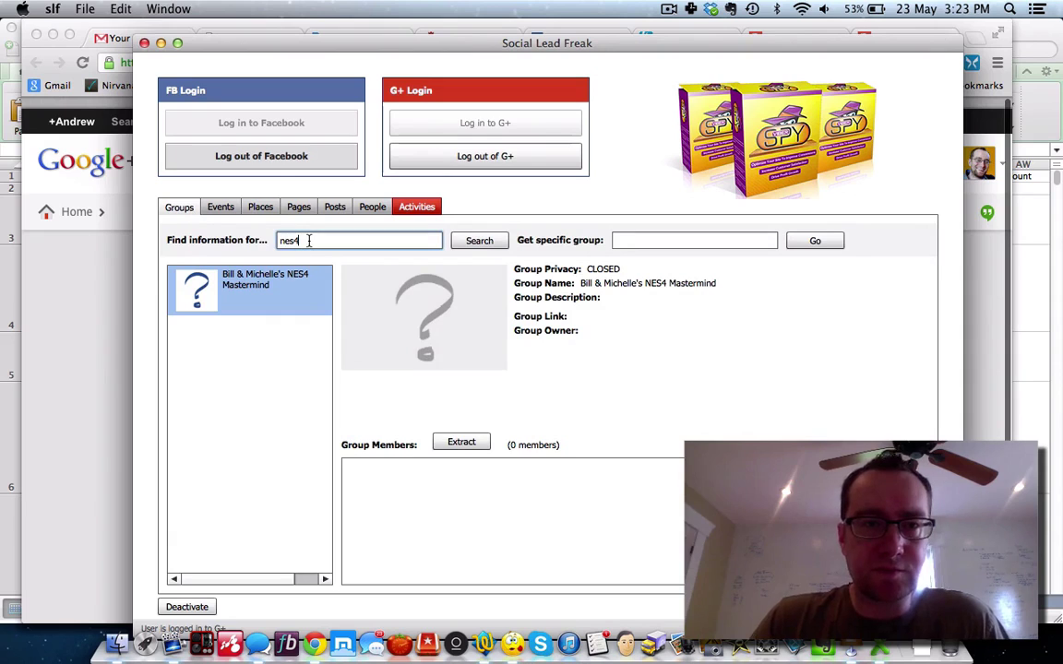
left_click_drag(297, 240, 267, 242)
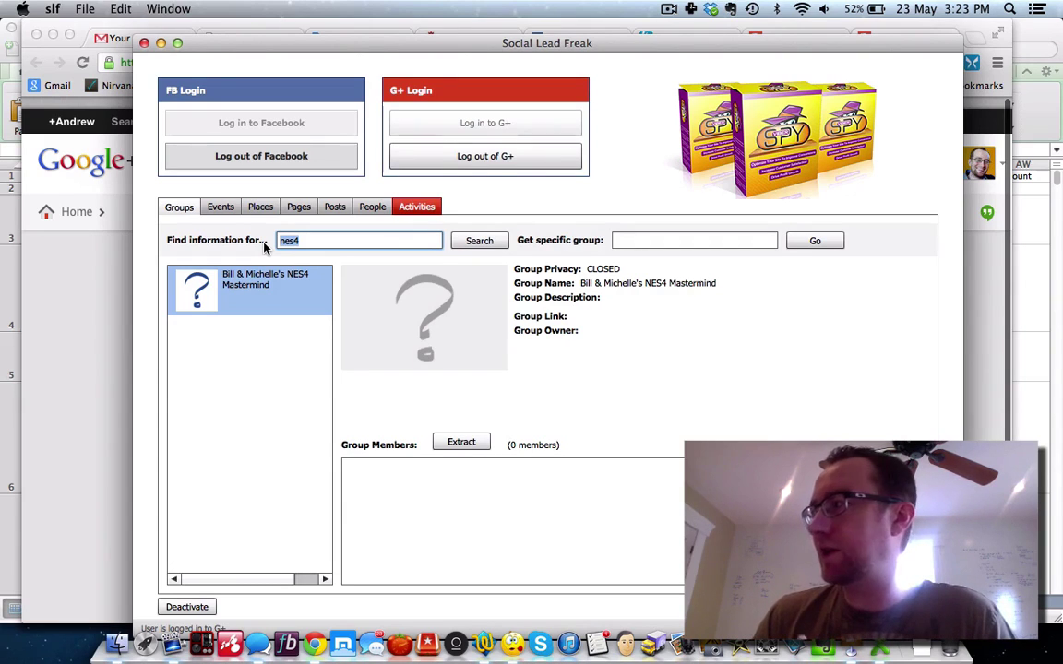
Step: Search groups for 5linx and view the 5LINX BOM'S group
type("5linx")
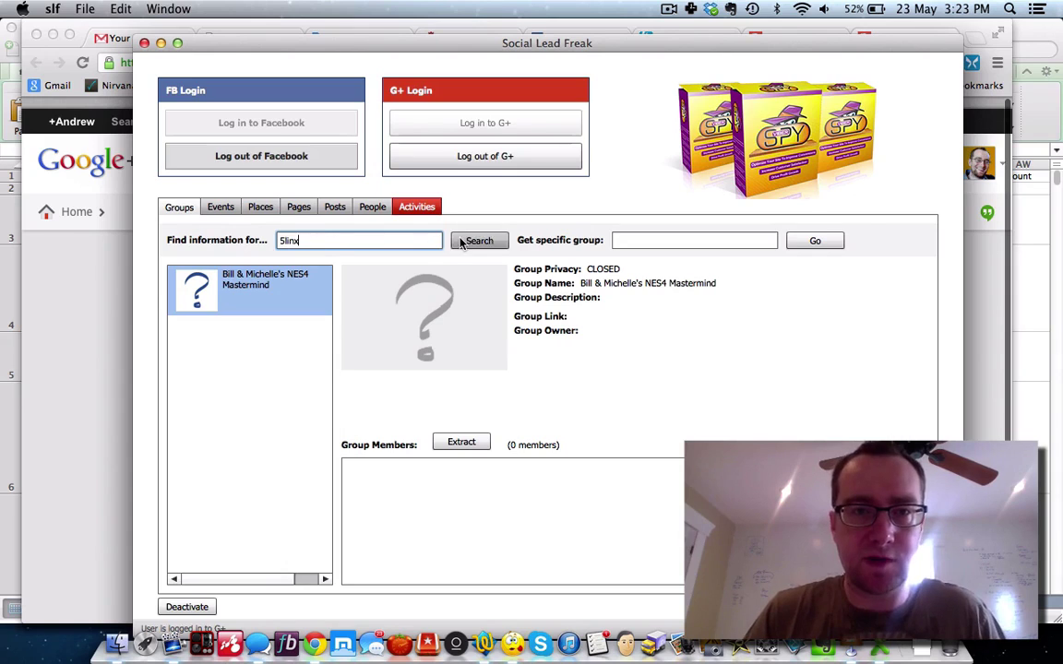
left_click(472, 241)
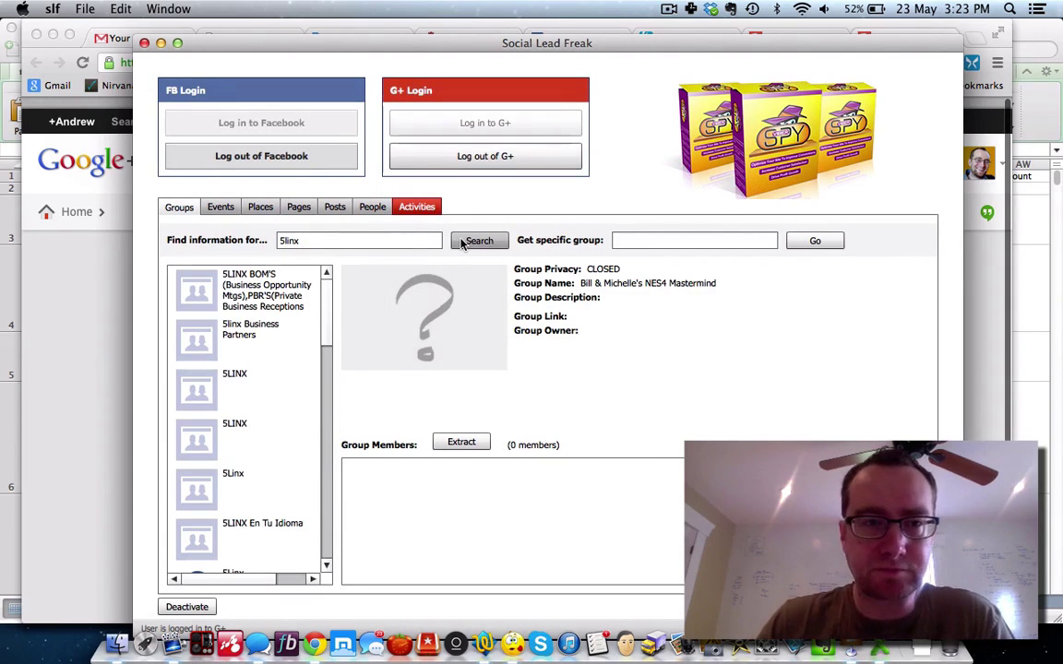
left_click(291, 290)
left_click(267, 290)
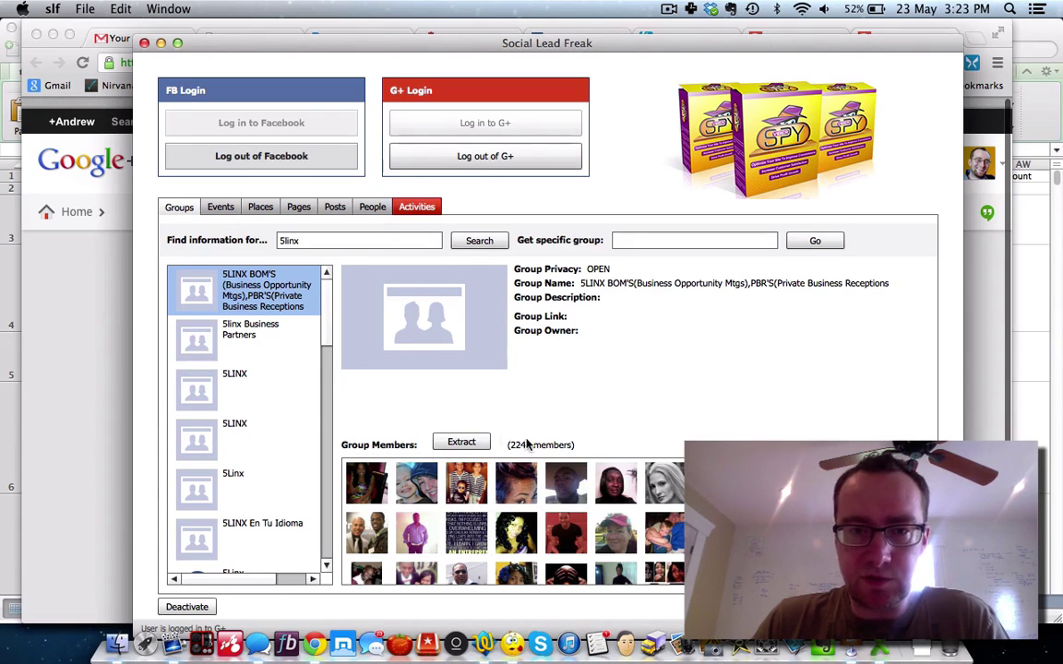
Step: Compare the other 5linx groups' member counts, then extract the 2246-member 5LINX BOM'S group
left_click(250, 330)
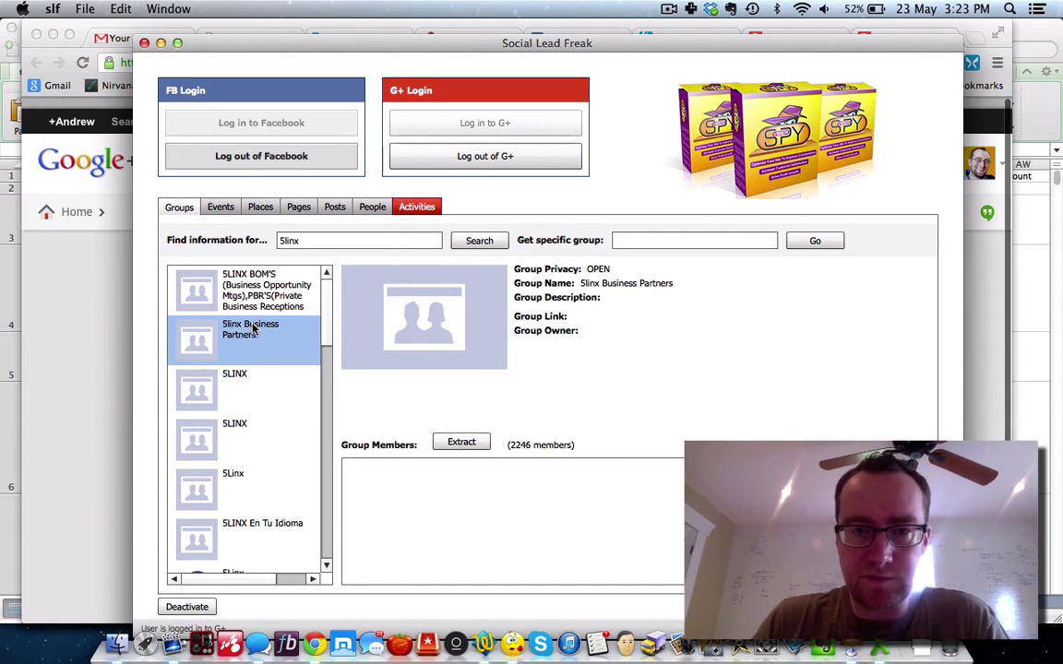
left_click(460, 442)
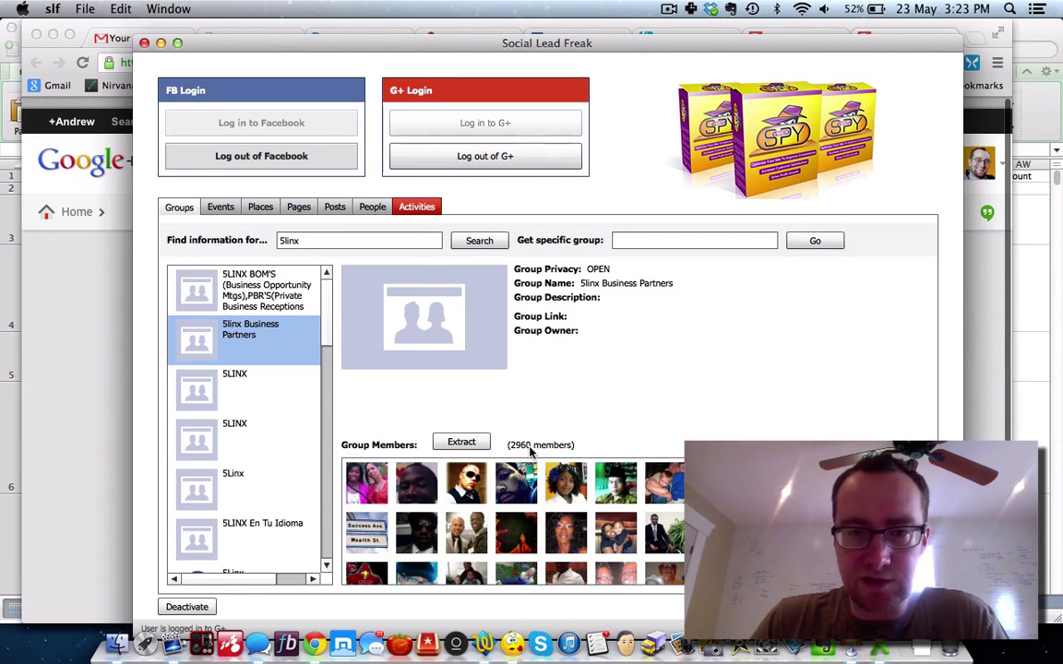
left_click(277, 384)
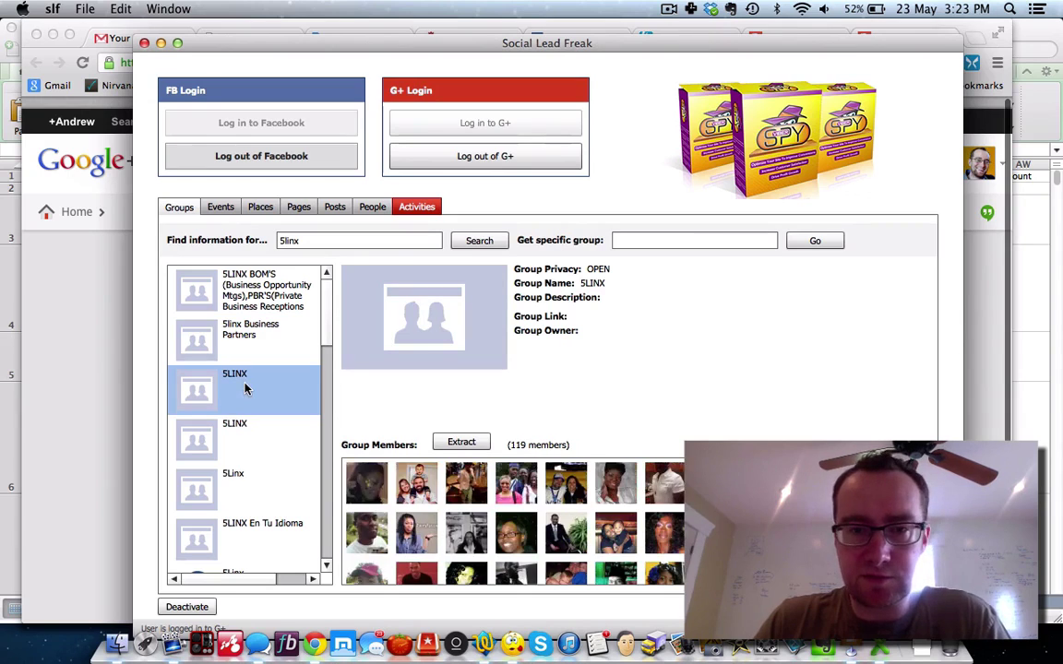
left_click(242, 432)
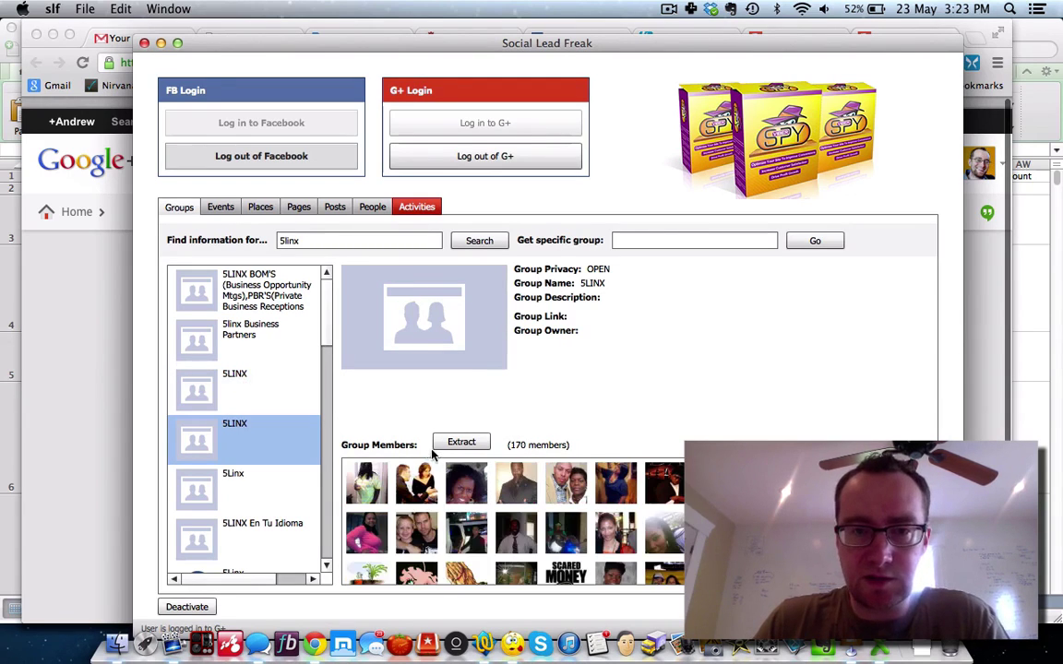
left_click(251, 296)
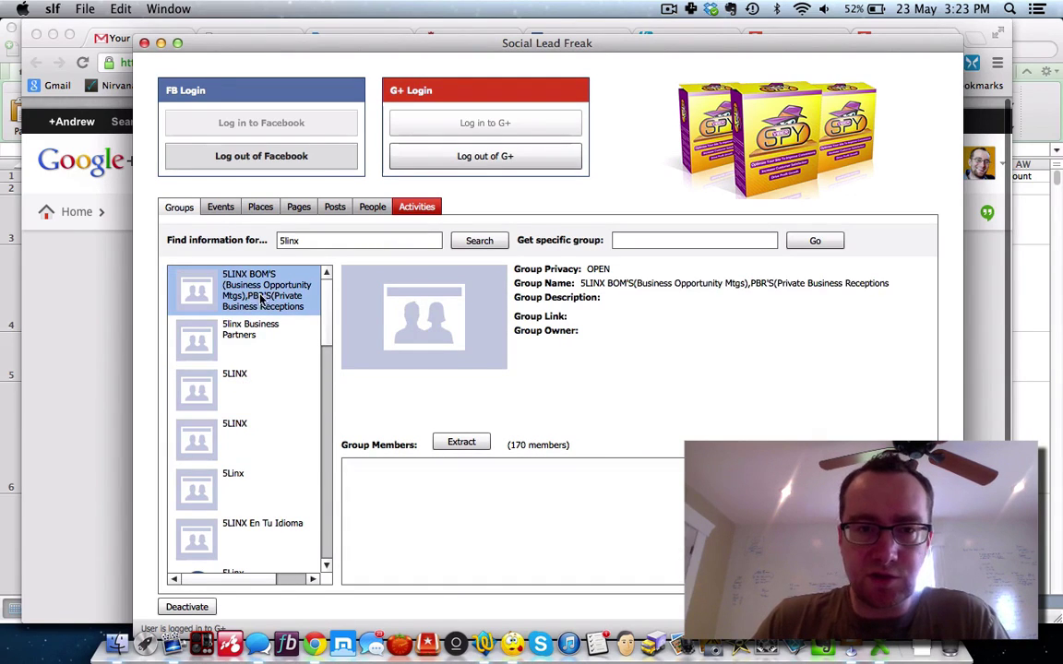
left_click(462, 442)
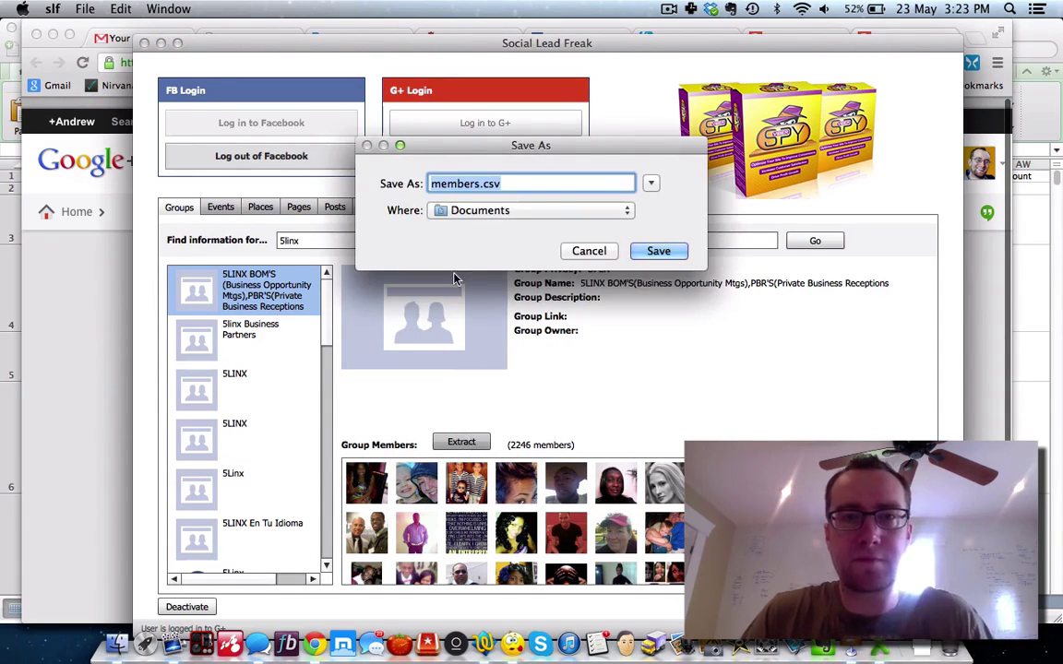
Step: Save the 5LINX BOM'S members to the Desktop as 5linx1members.csv
key("Left")
type("5linx1")
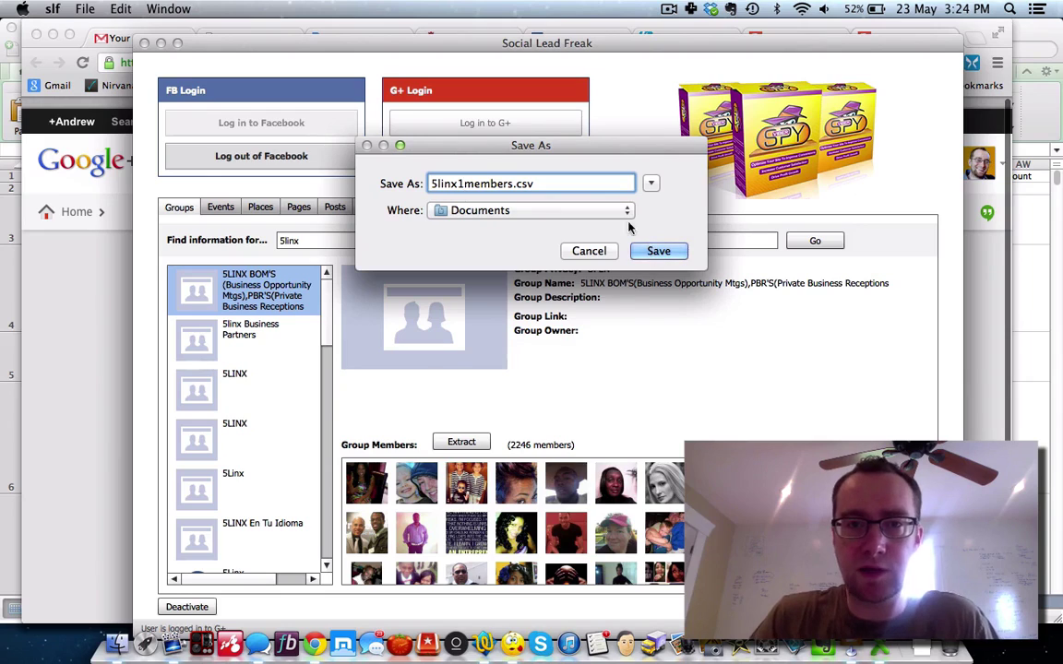
left_click(618, 212)
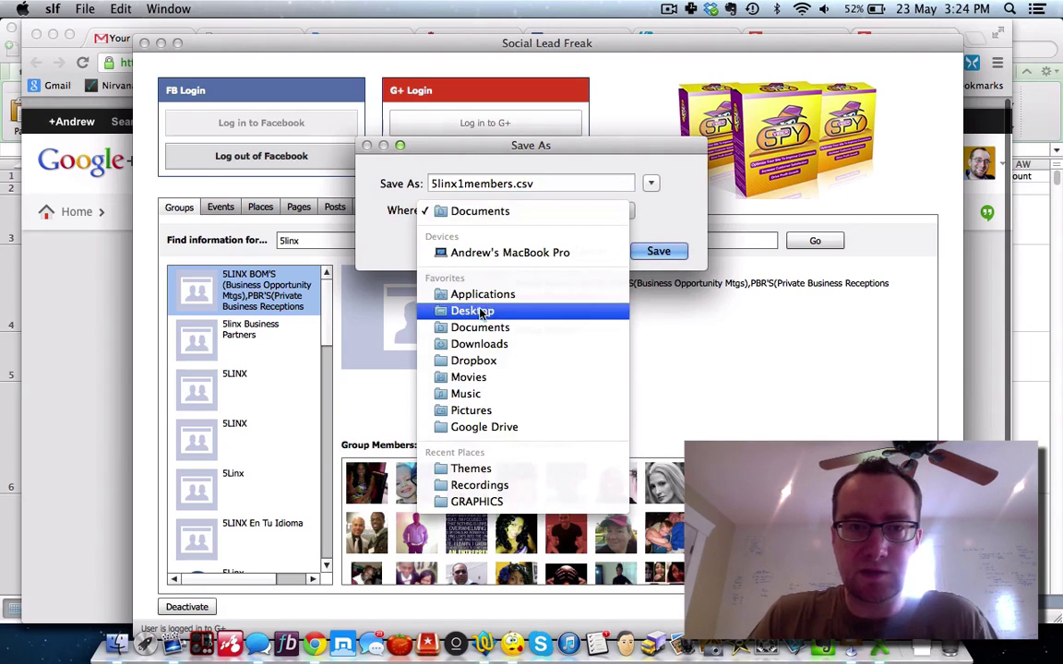
left_click(516, 310)
left_click(655, 250)
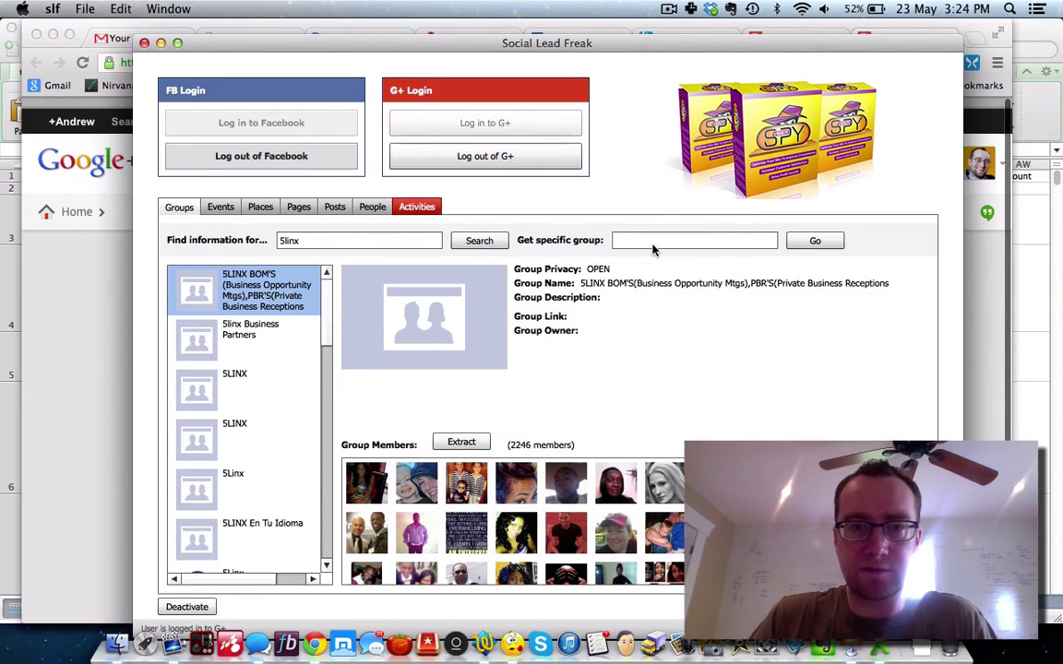
Step: Extract the 5linx Business Partners group's members and save them with a 5linx2 file-name prefix
left_click(272, 341)
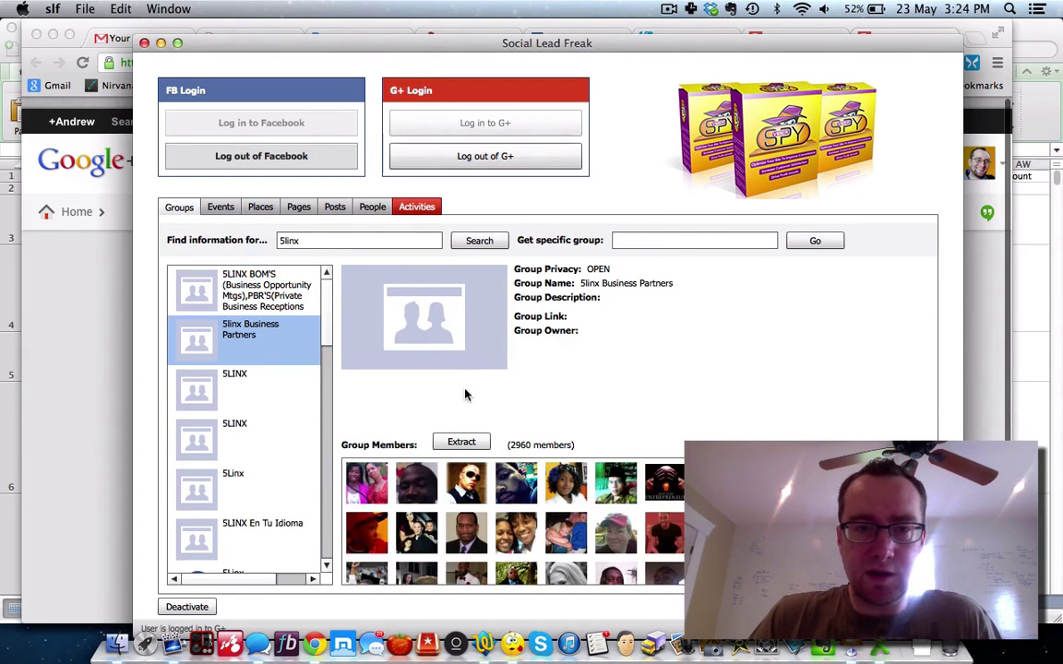
left_click(461, 442)
left_click(430, 183)
type("5linx2members.csv")
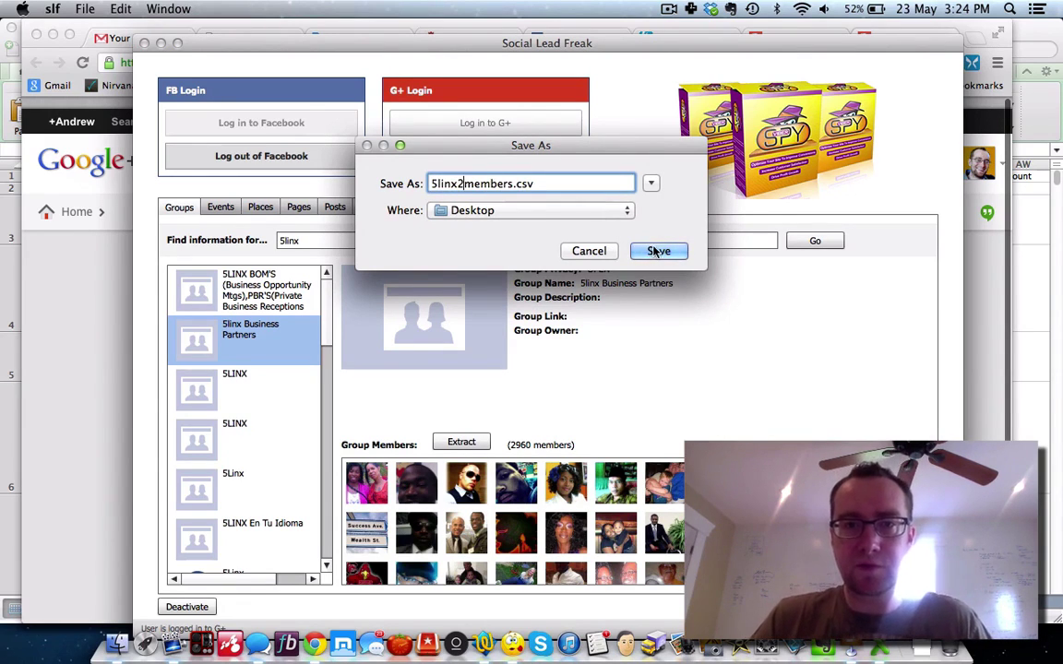
left_click(656, 251)
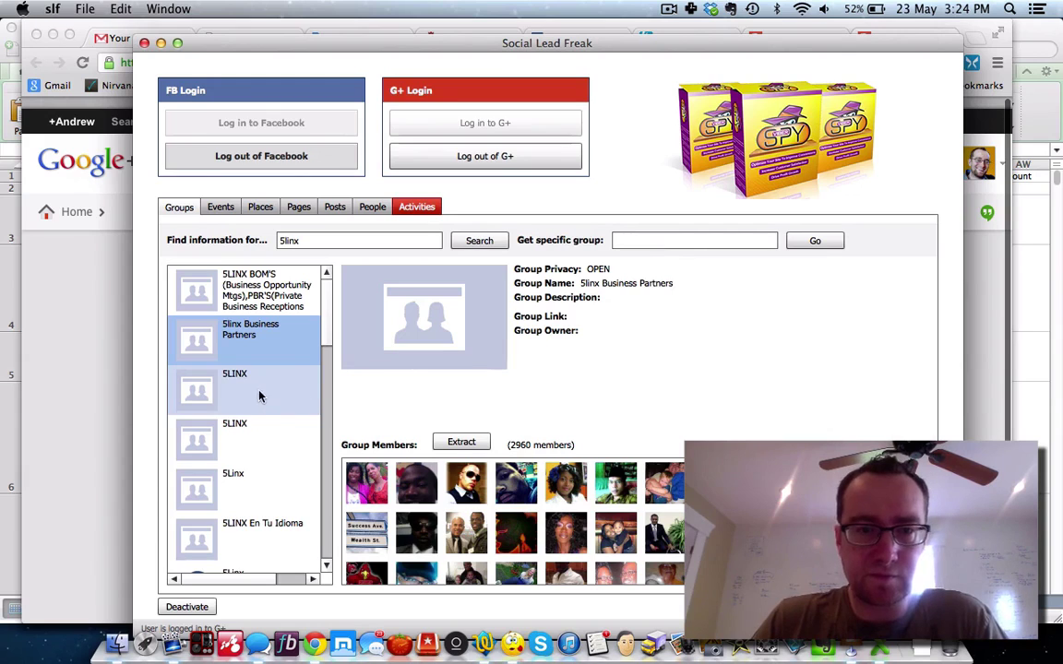
Step: Browse the 5LINX groups, show the 5LINX En Tu Idioma group's details and members, then minimize Social Lead Freak
left_click(257, 433)
left_click(260, 480)
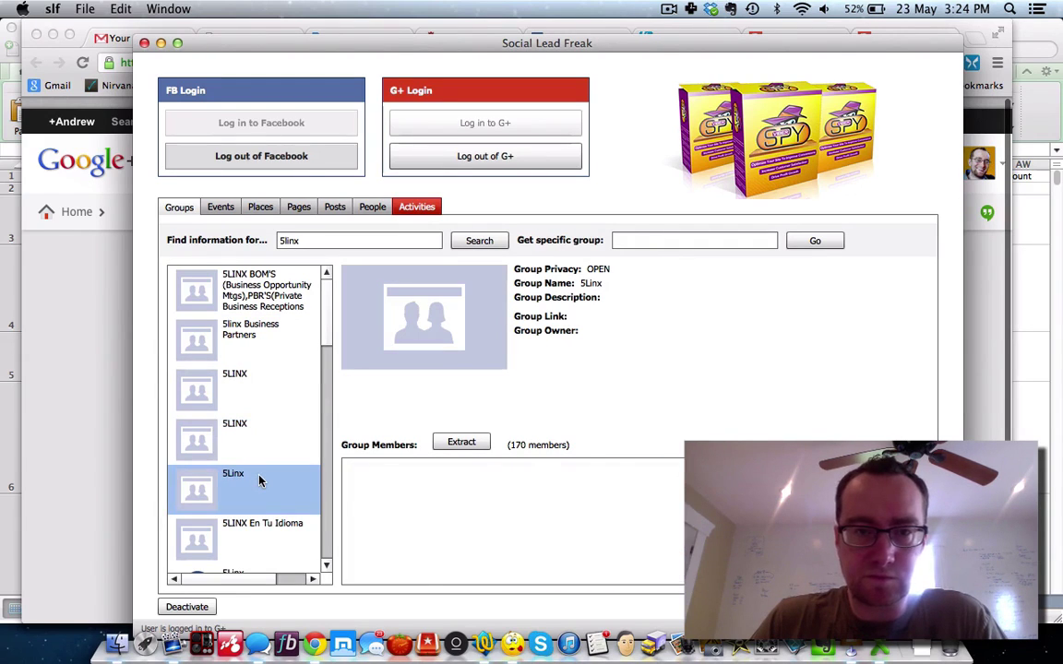
scroll(259, 480, "down", 5)
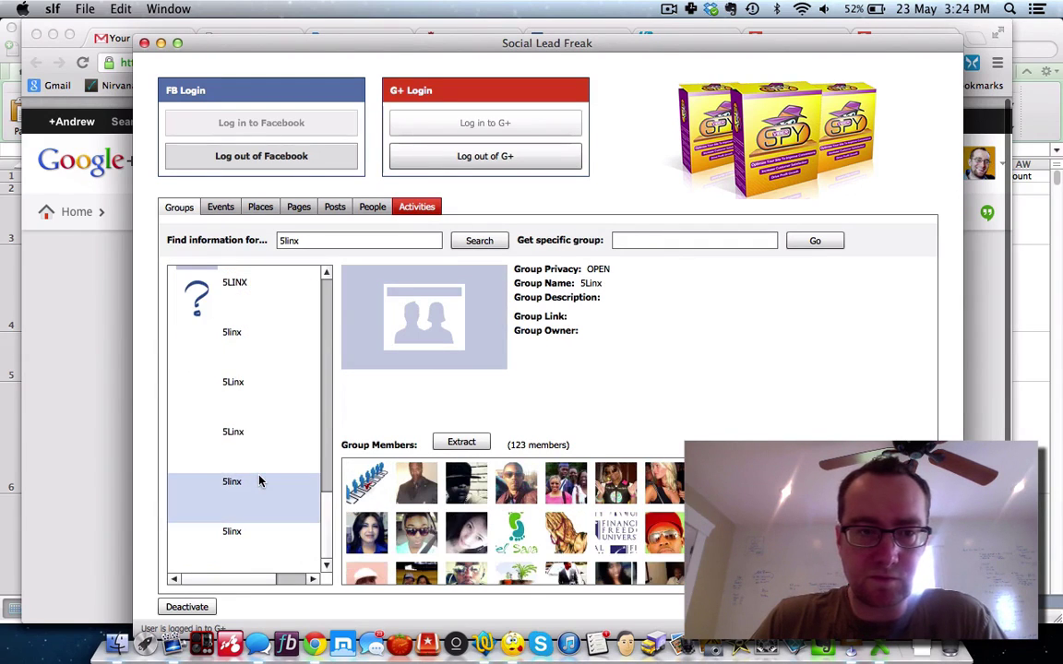
left_click(255, 368)
scroll(263, 311, "up", 5)
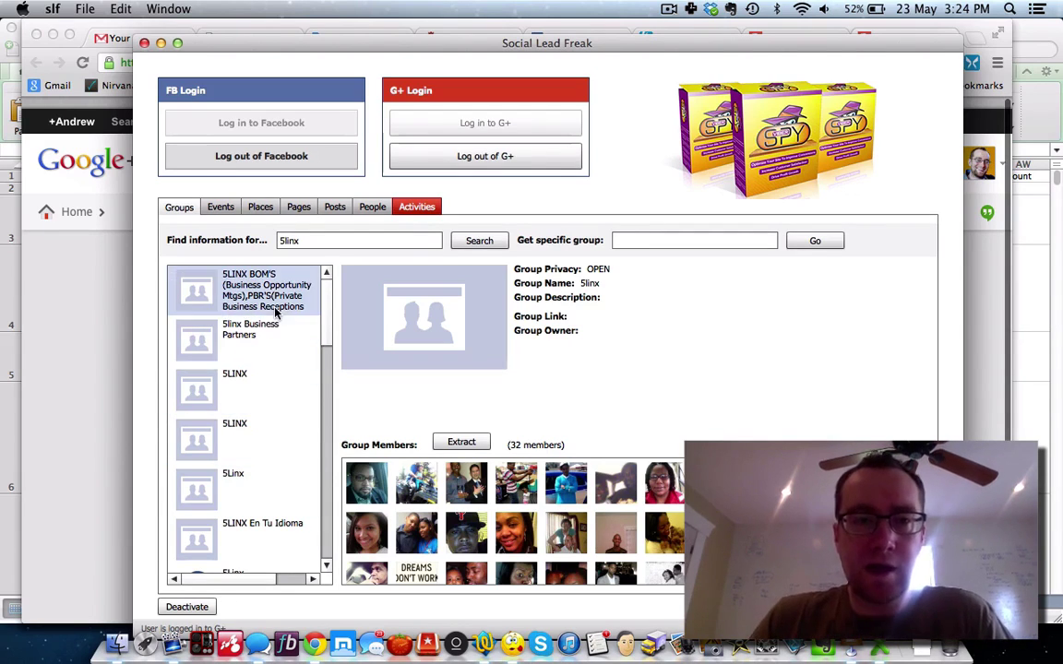
left_click(273, 526)
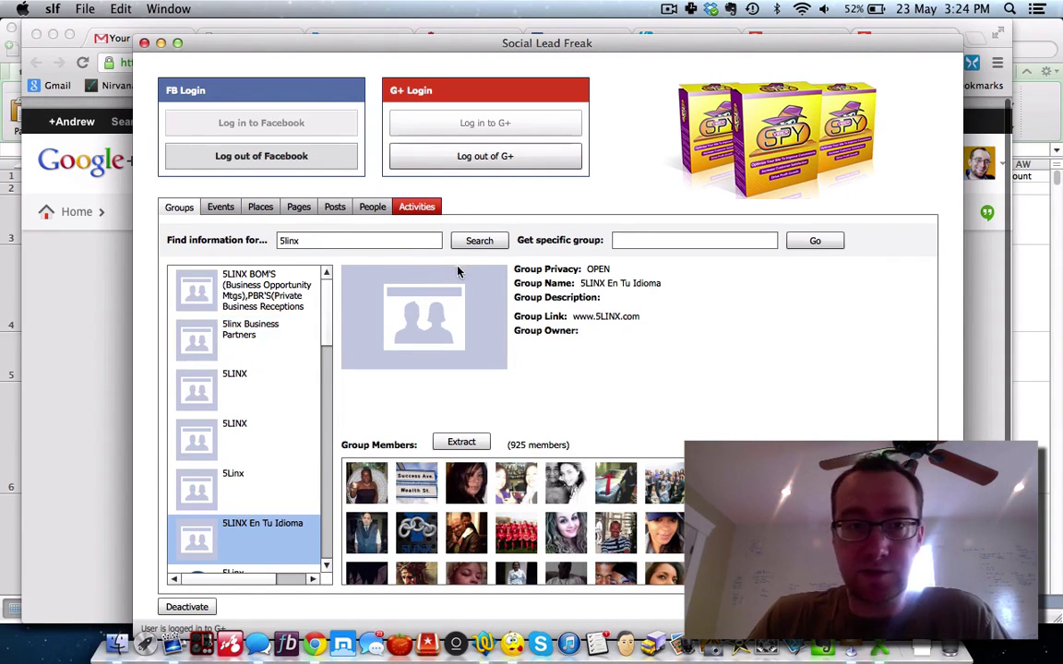
left_click(160, 43)
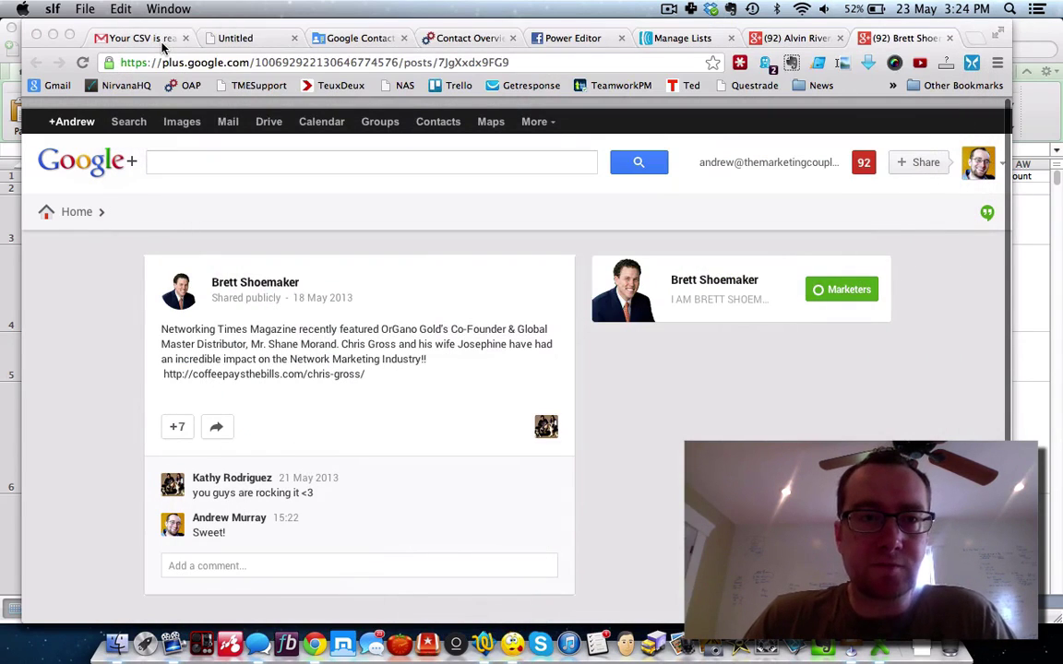
Step: Begin a new Power Editor custom audience named 5linx with description 5linx, then bring Finder forward
left_click(560, 39)
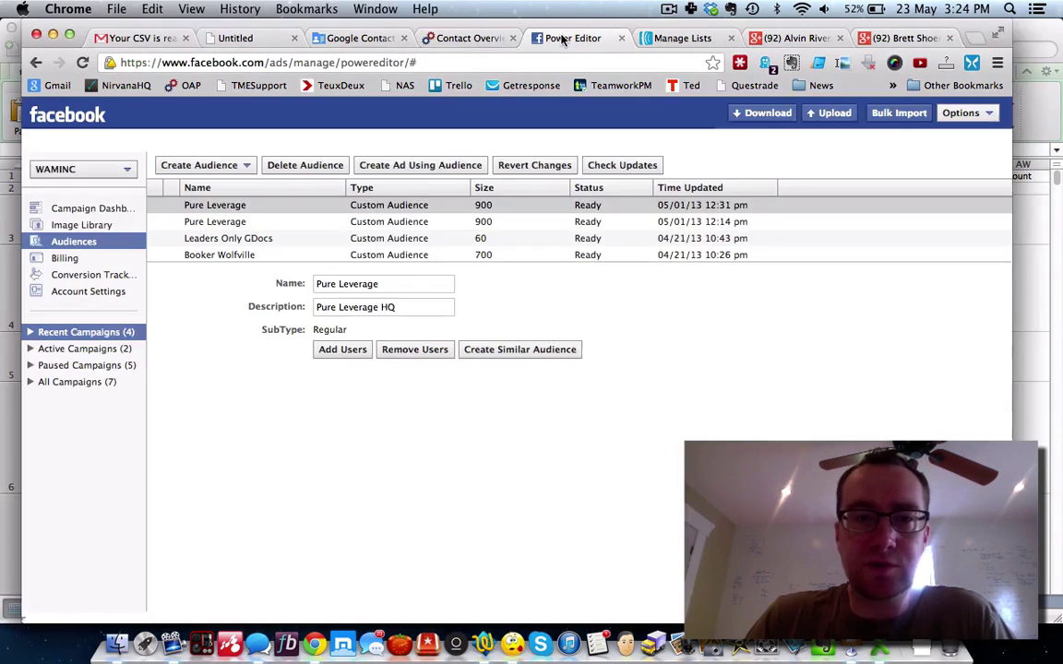
left_click(249, 166)
left_click(218, 201)
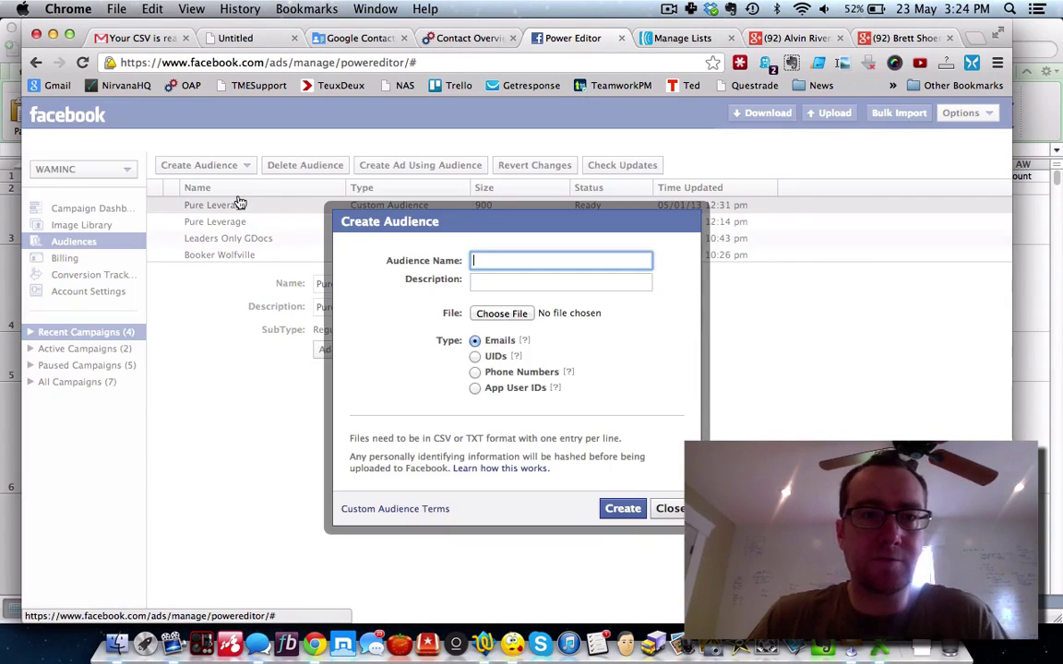
type("5linx")
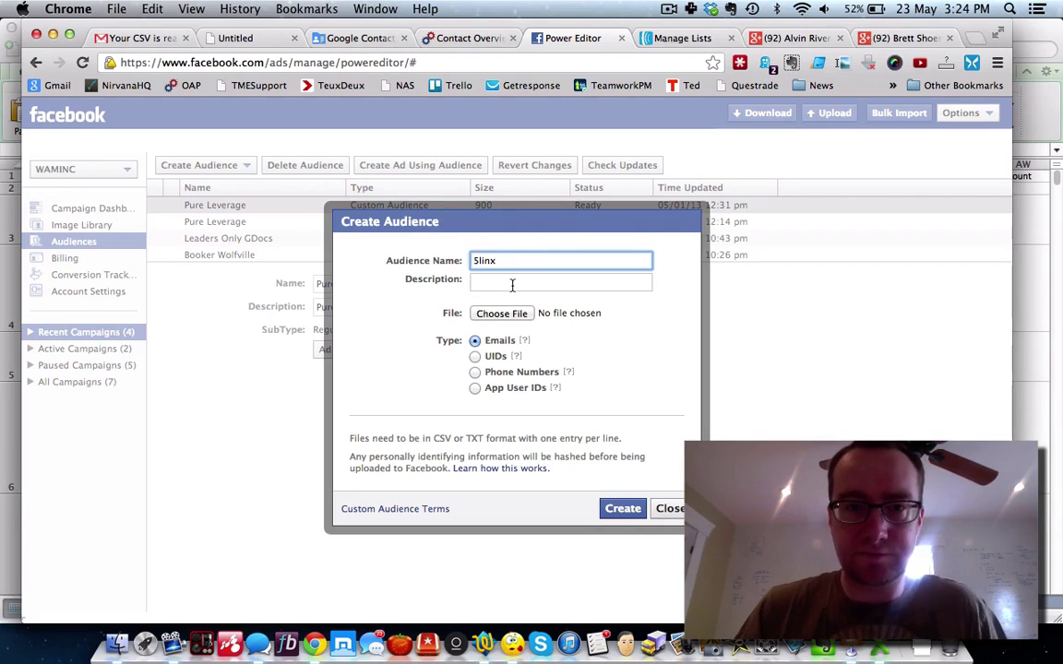
left_click(512, 285)
type("5linx")
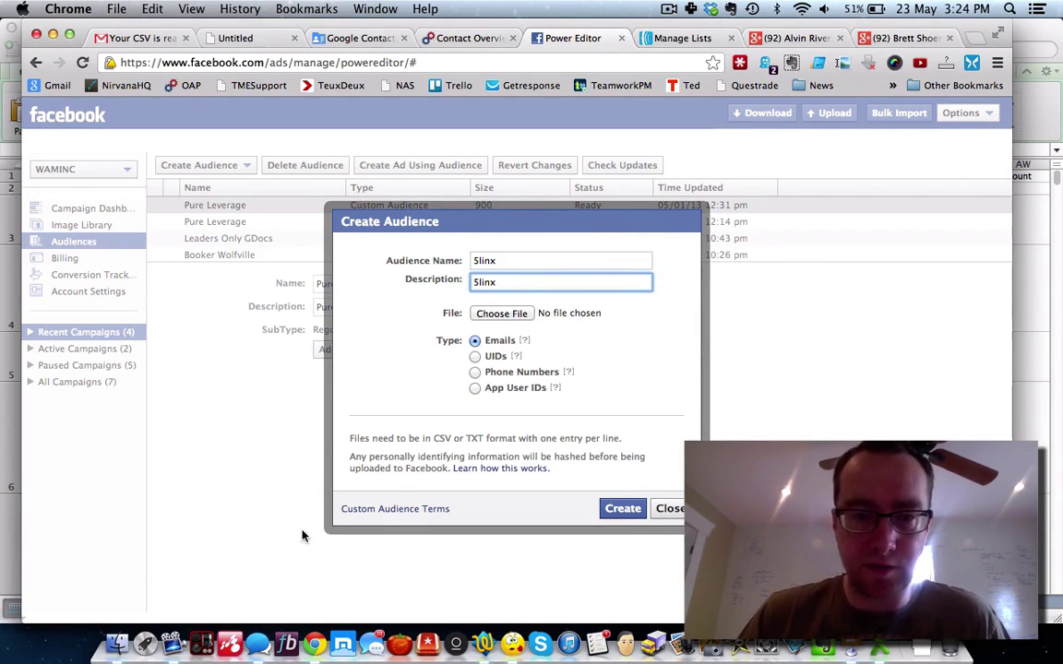
left_click(116, 643)
Step: Open 5linx1members.csv from the Desktop in Excel, widen column A and copy its member IDs
left_click(382, 243)
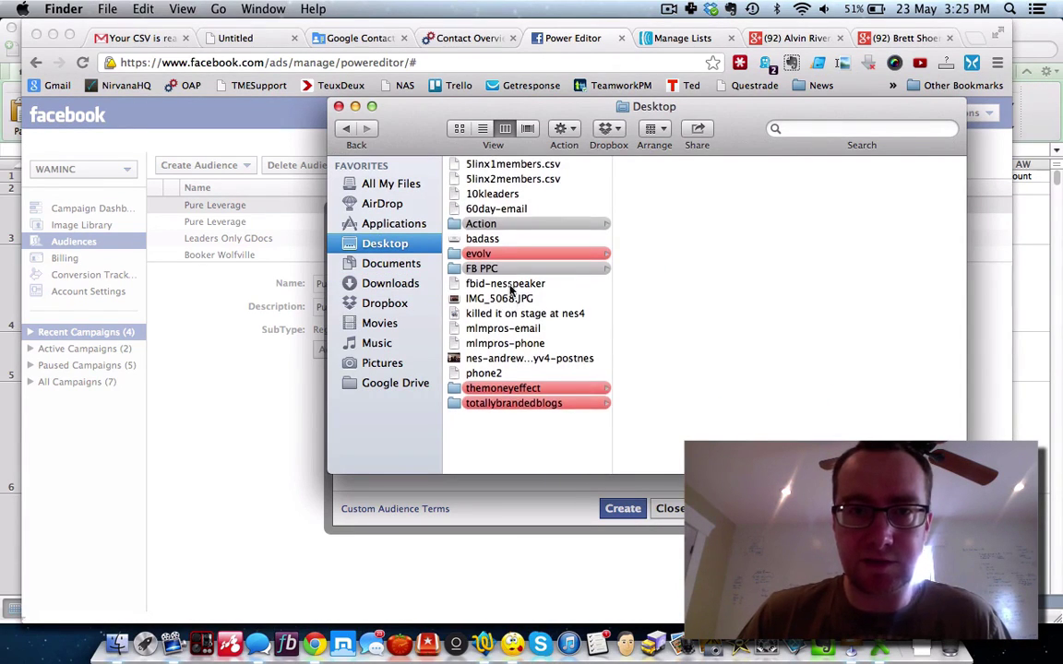
double_click(505, 166)
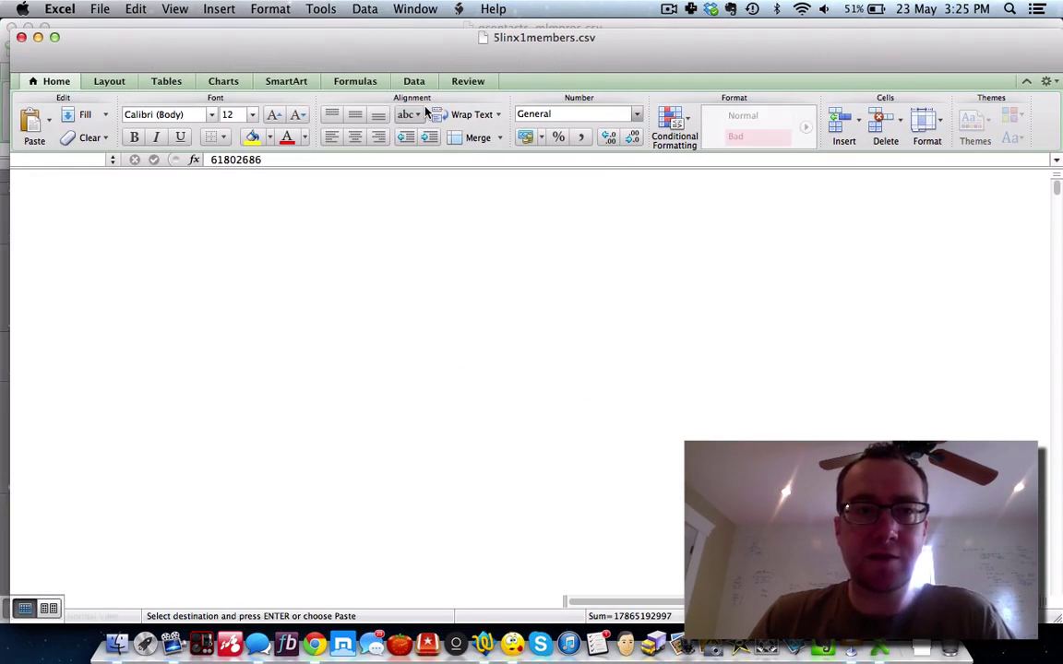
left_click_drag(87, 174, 152, 176)
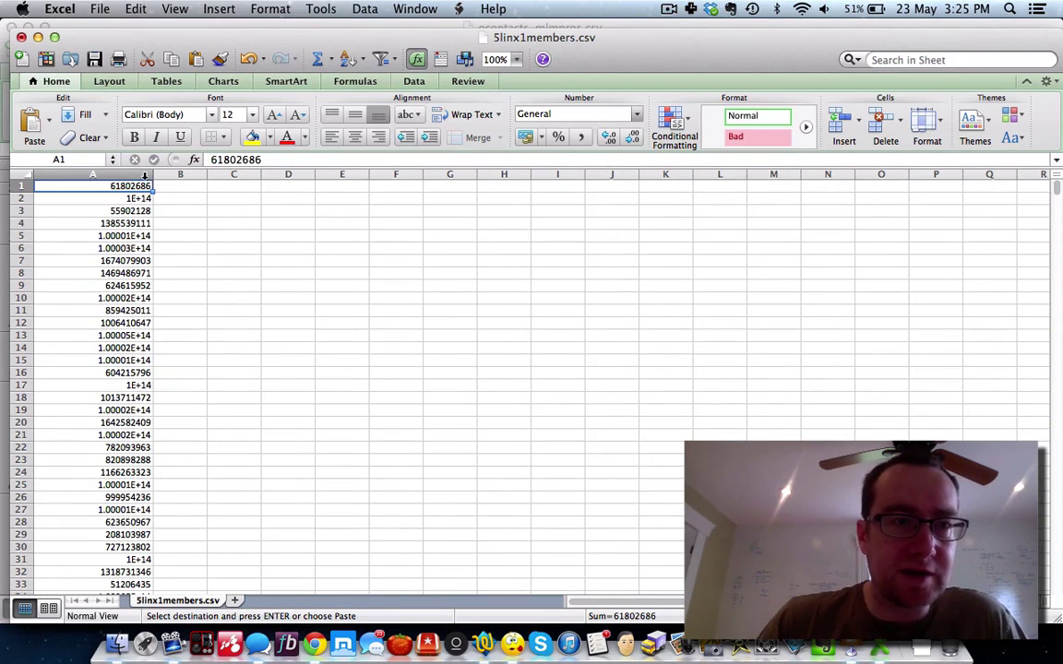
left_click(131, 174)
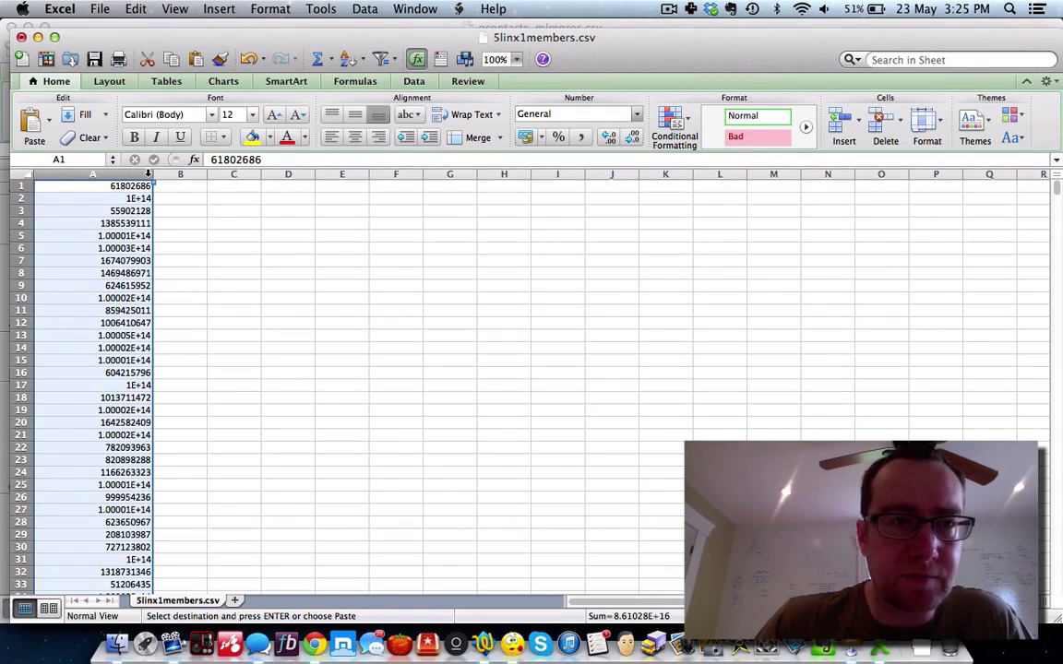
left_click(133, 198)
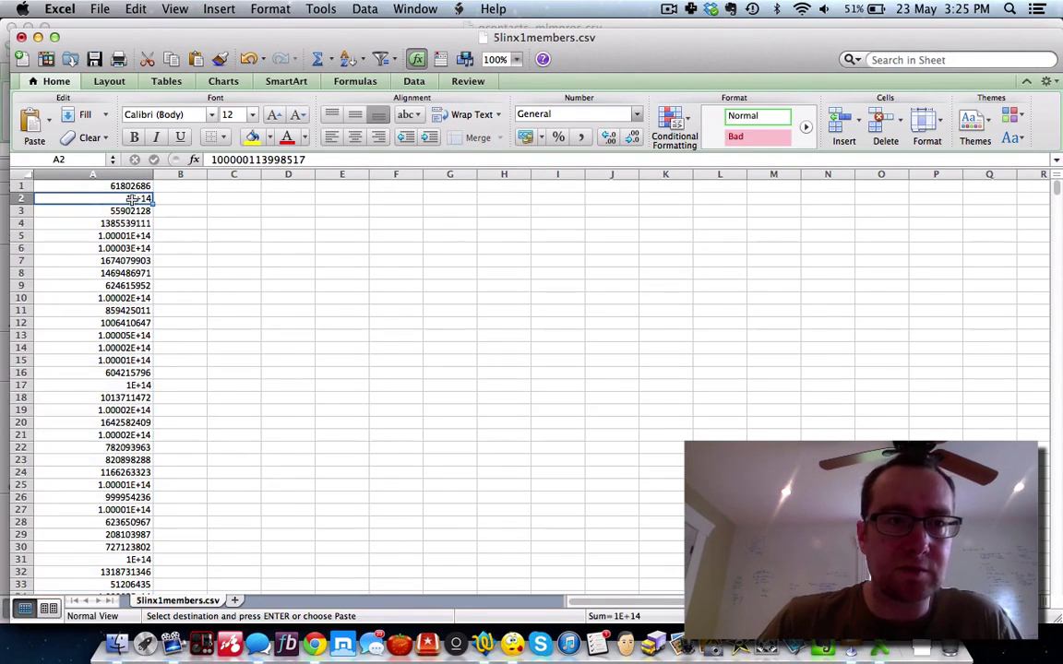
left_click(139, 174)
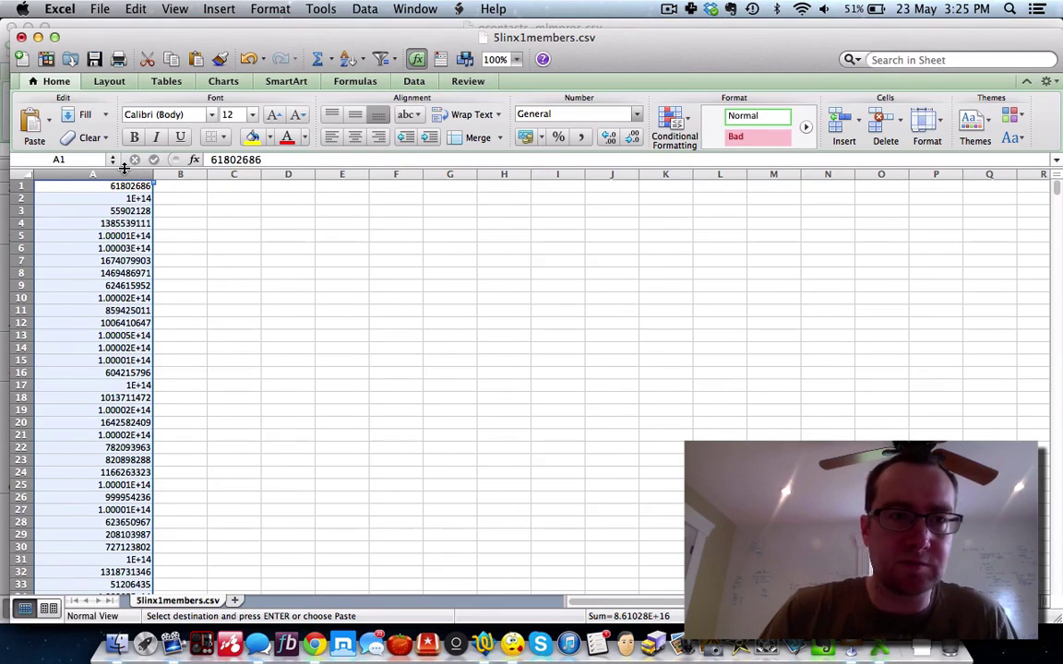
key("super+c")
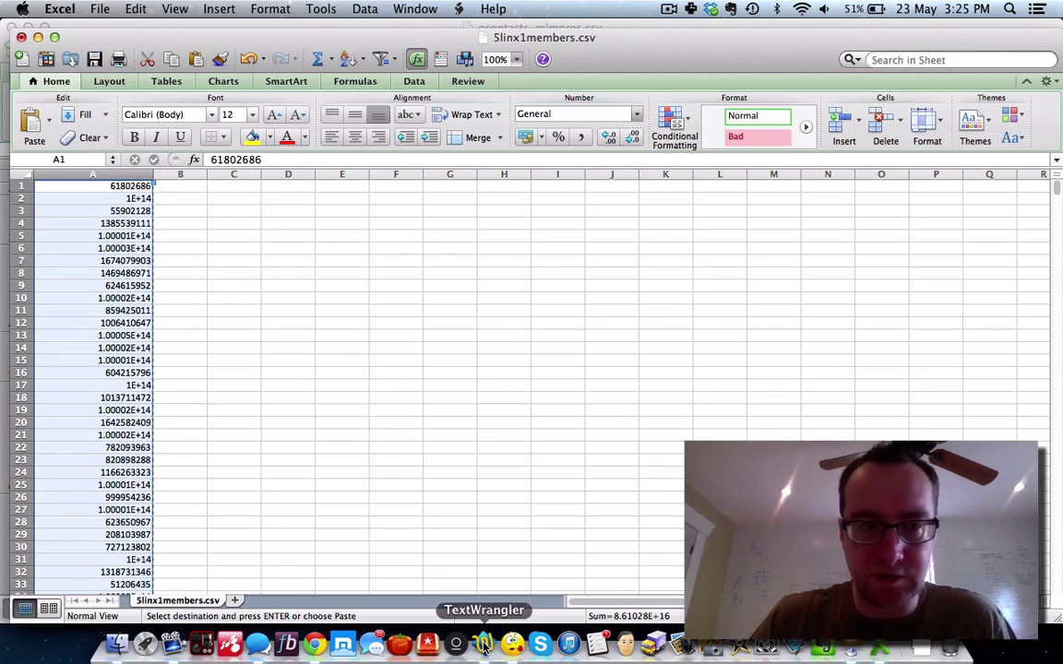
Step: Switch back to the mlmpros-phone text file in TextWrangler
left_click(483, 646)
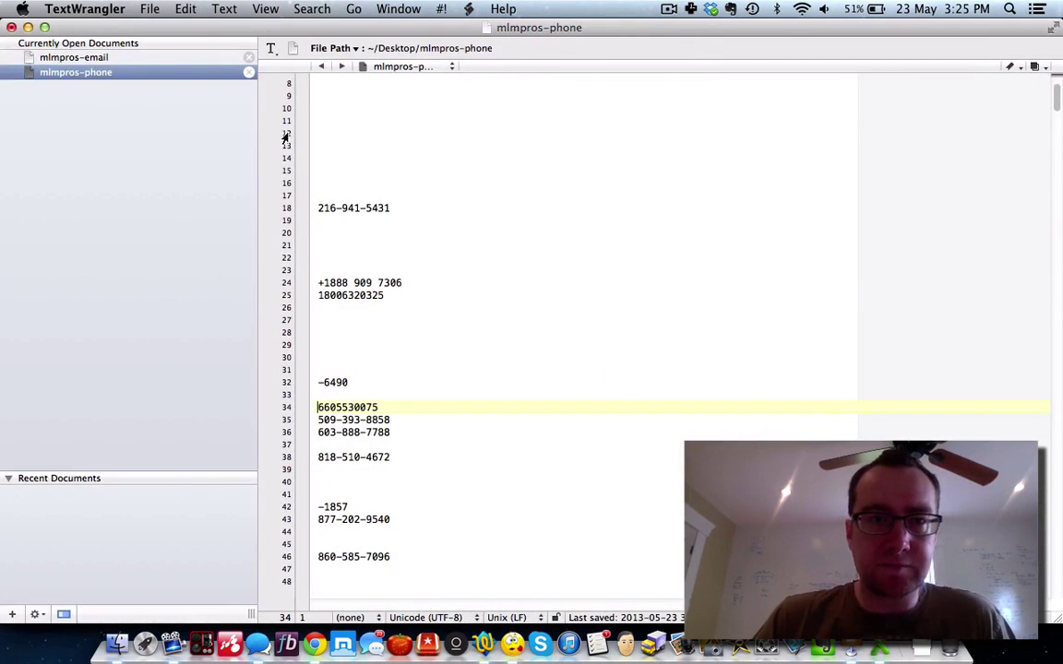
left_click(149, 9)
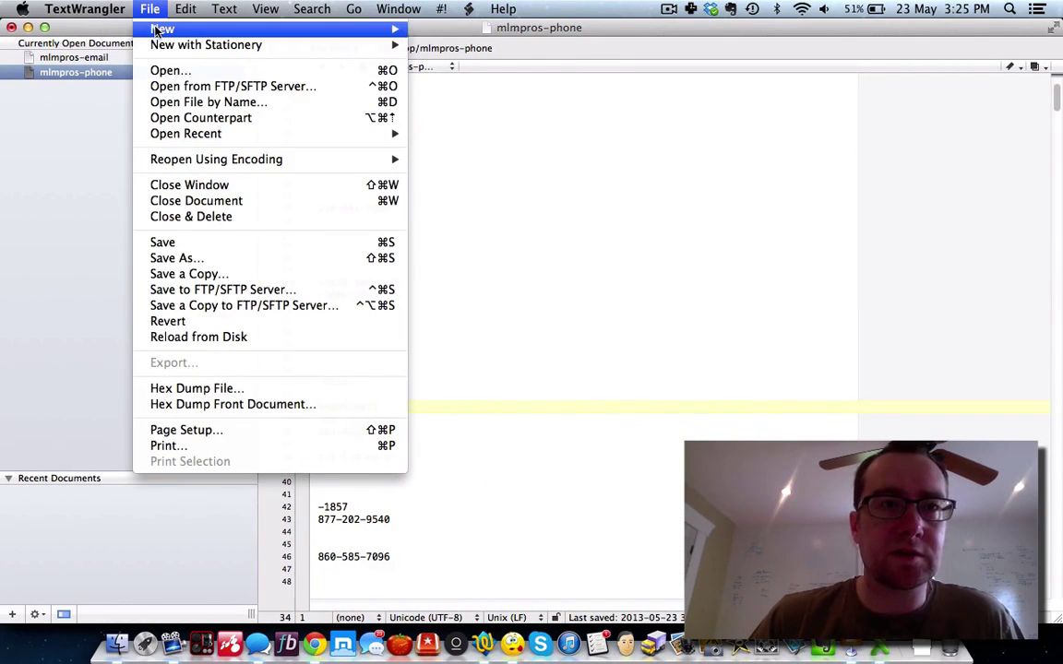
mouse_move(156, 30)
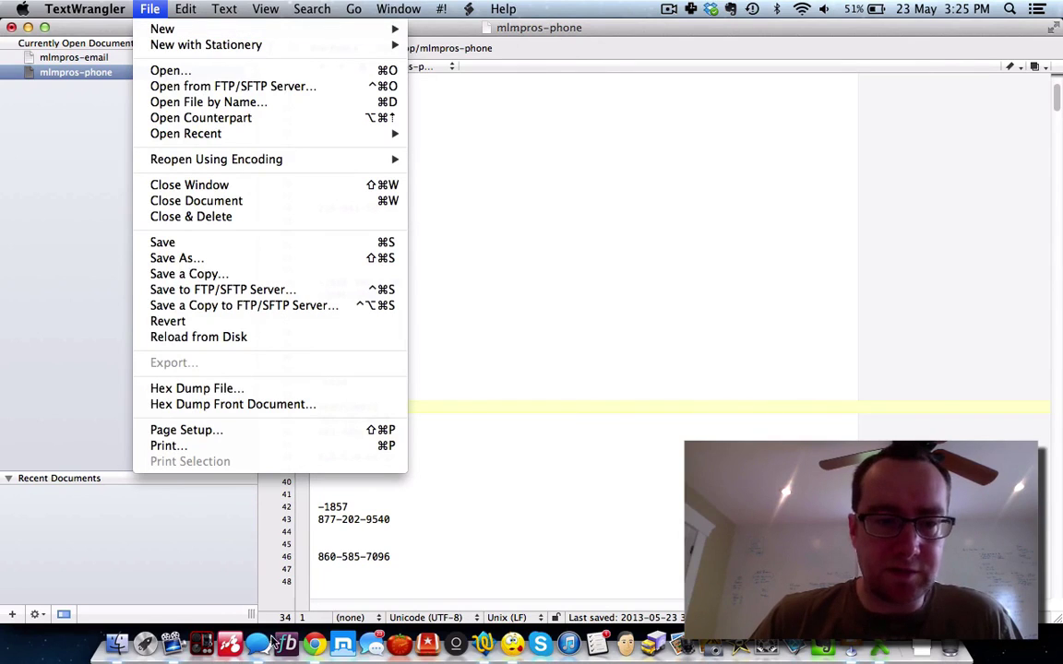
left_click(56, 653)
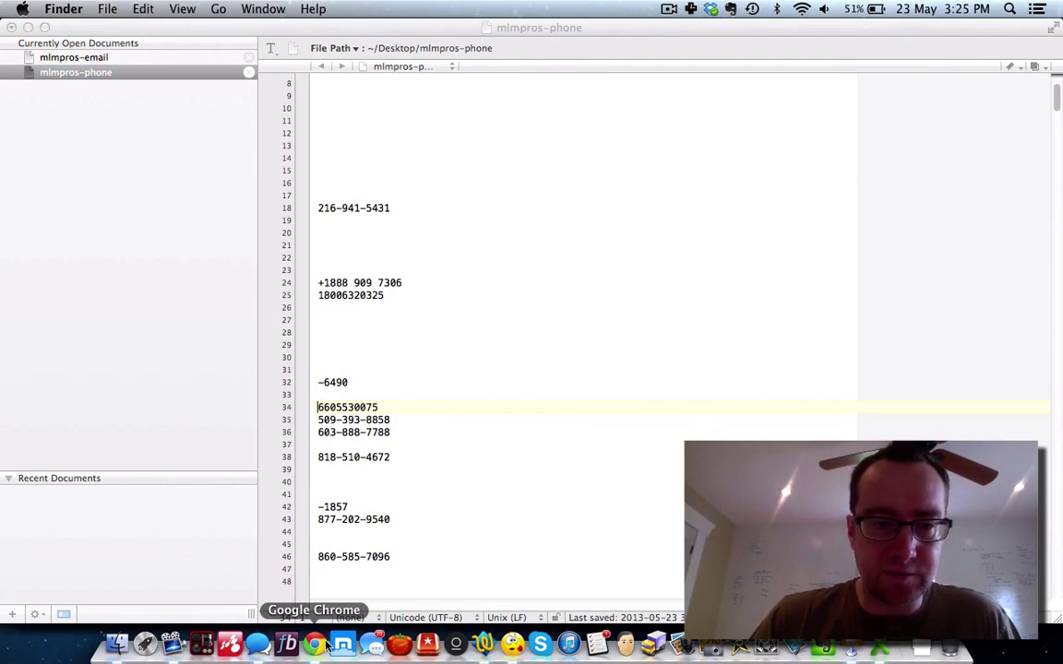
Step: Create the 5linx custom audience by uploading 5linx1members.csv as UIDs
left_click(314, 645)
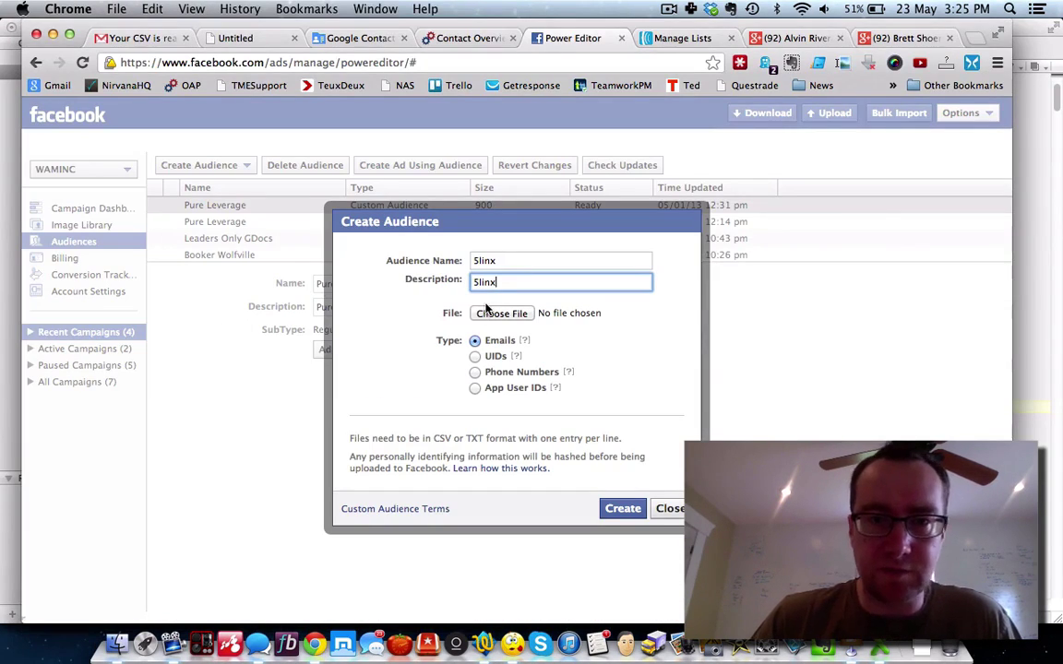
left_click(476, 357)
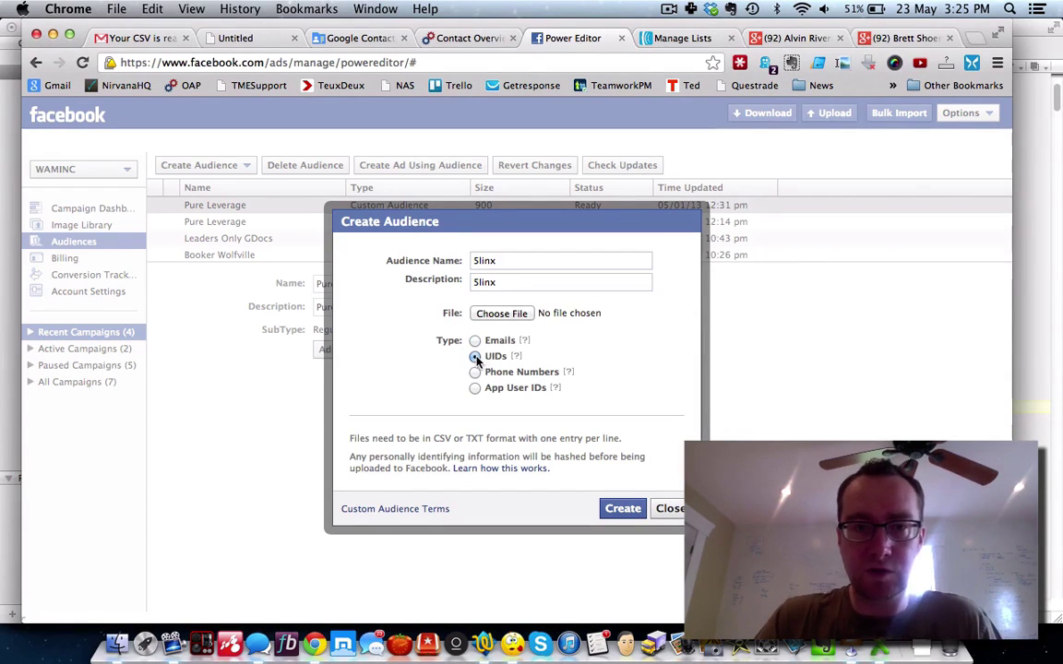
left_click(509, 313)
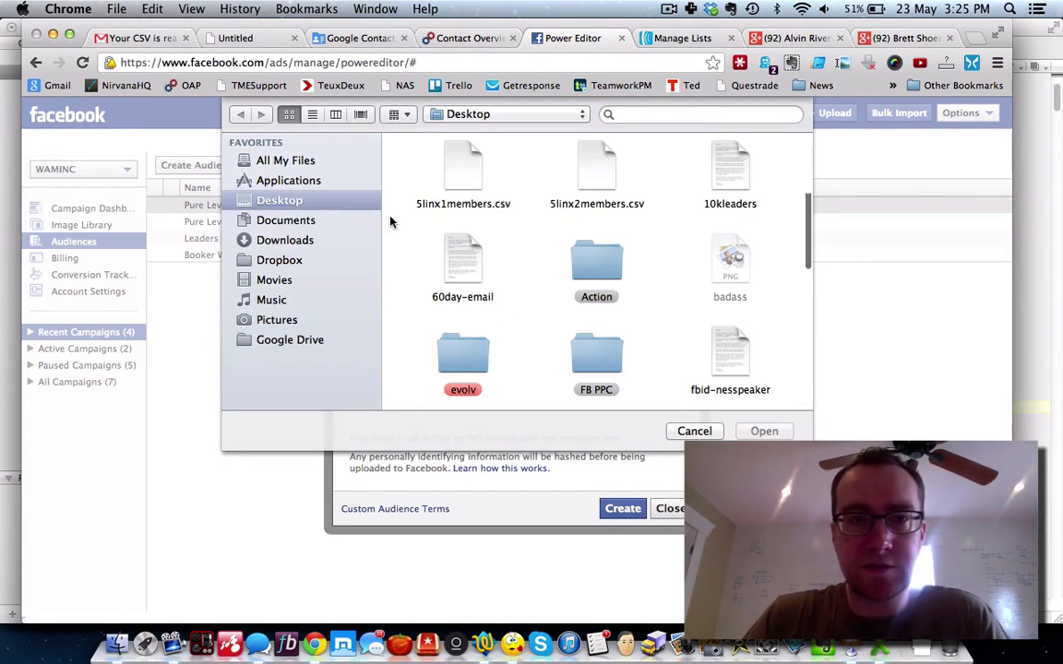
left_click(464, 173)
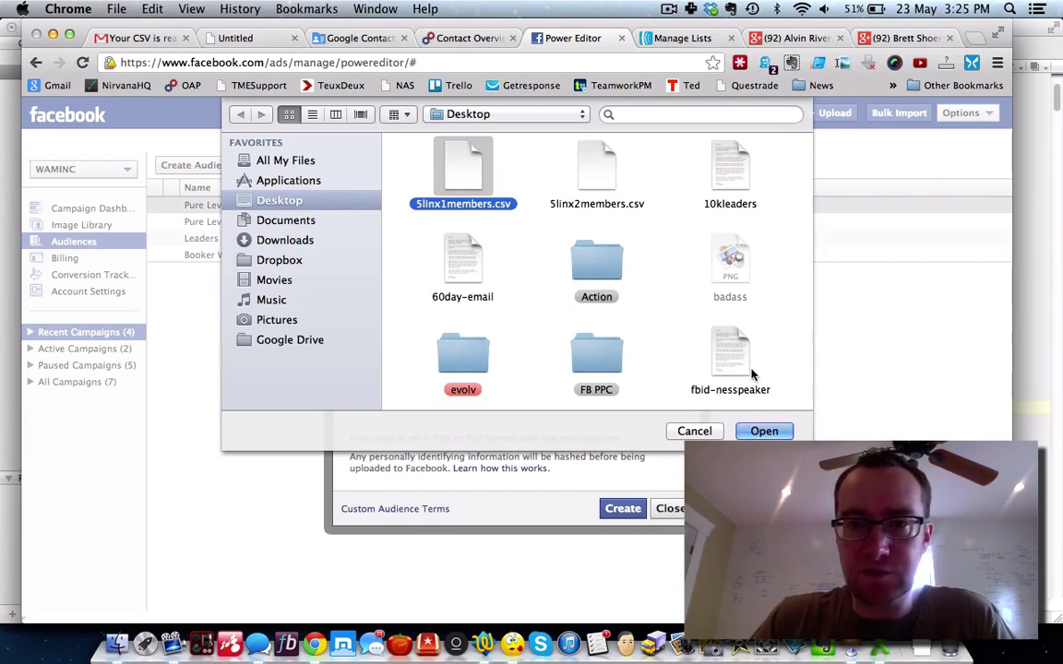
left_click(763, 432)
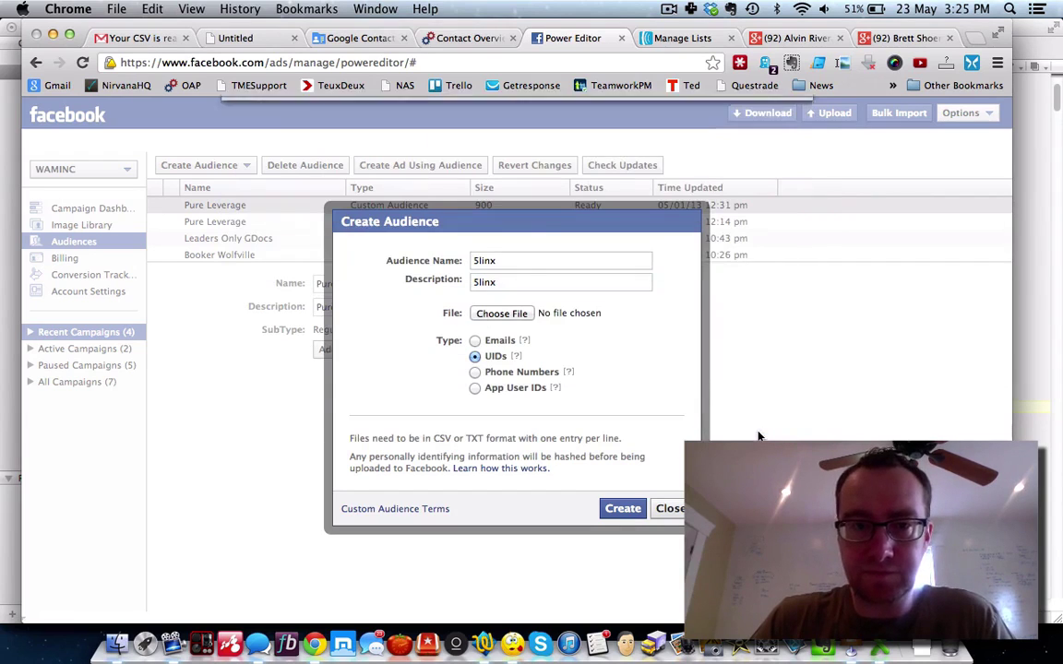
left_click(623, 510)
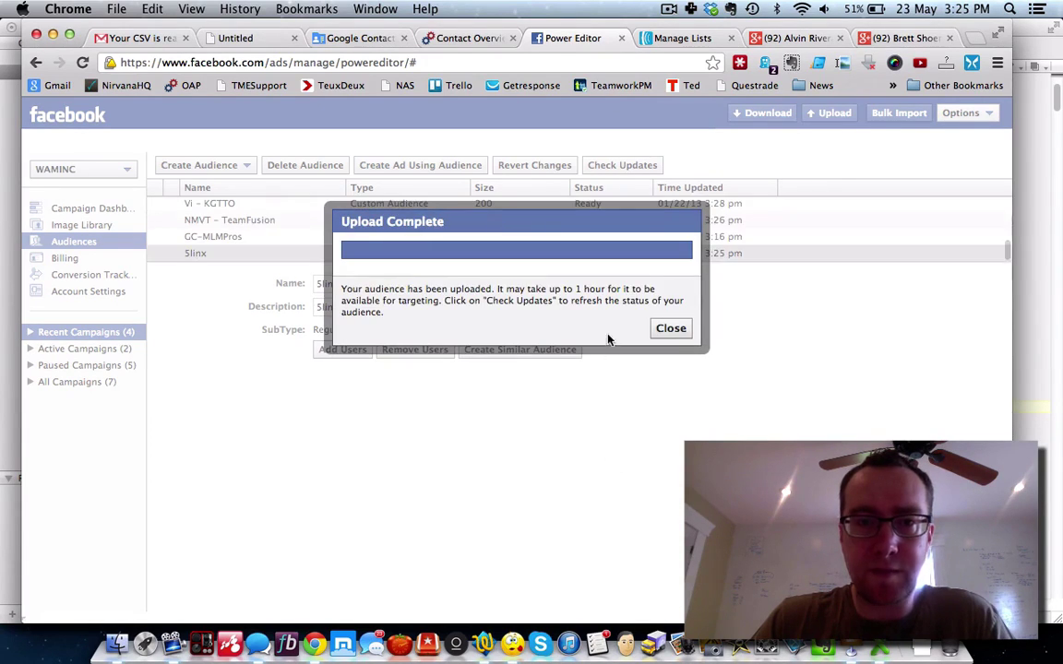
left_click(669, 330)
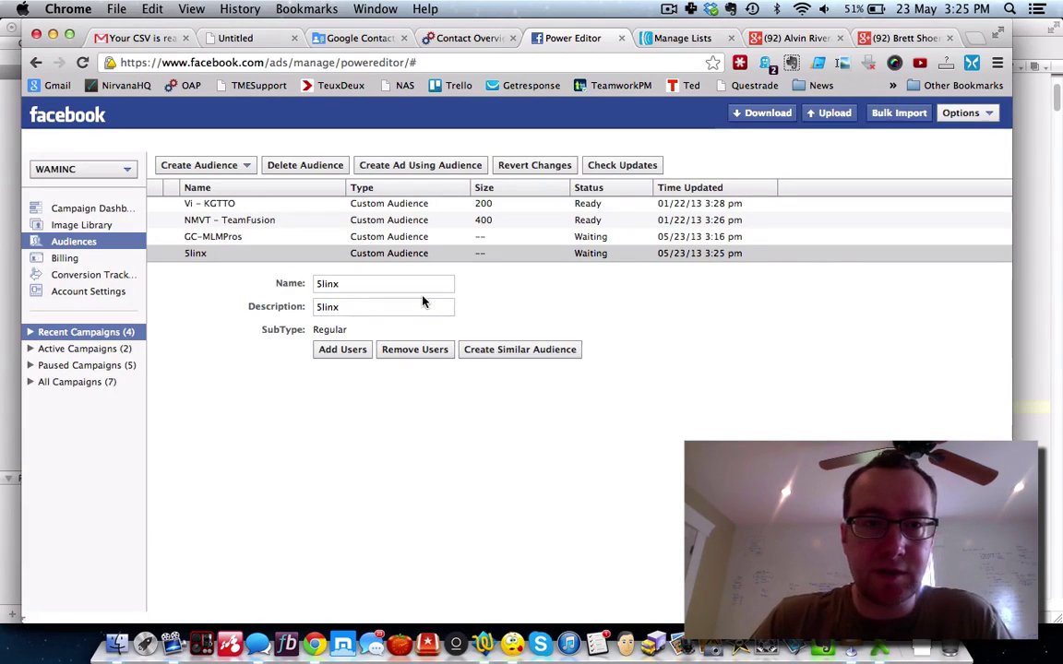
Step: Add the user IDs from 5linx2members.csv to the 5linx audience
left_click(356, 352)
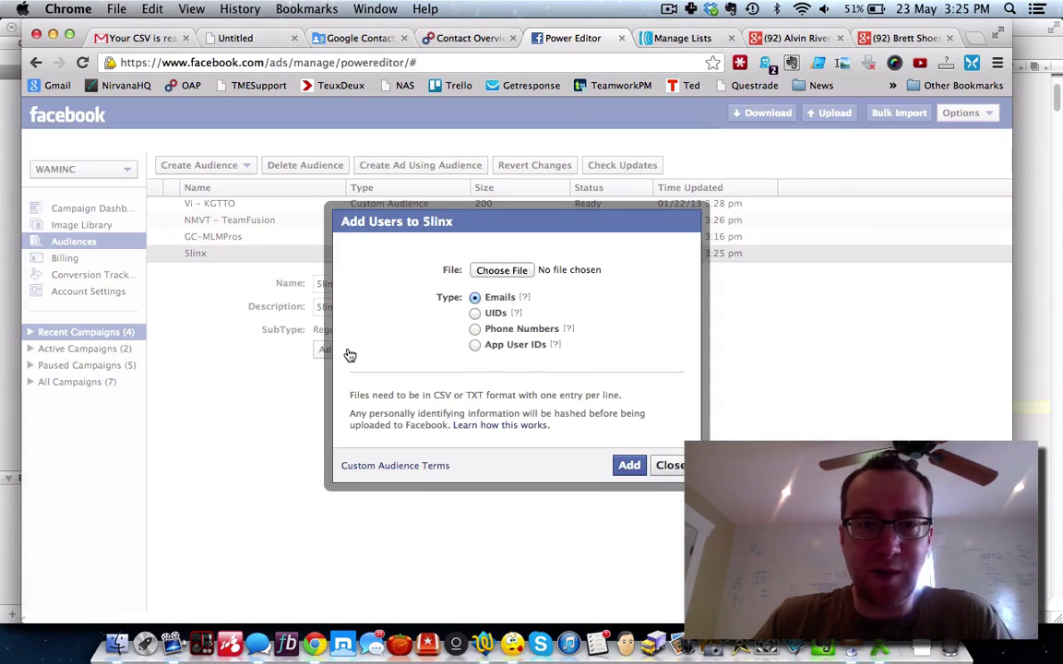
left_click(474, 314)
left_click(503, 271)
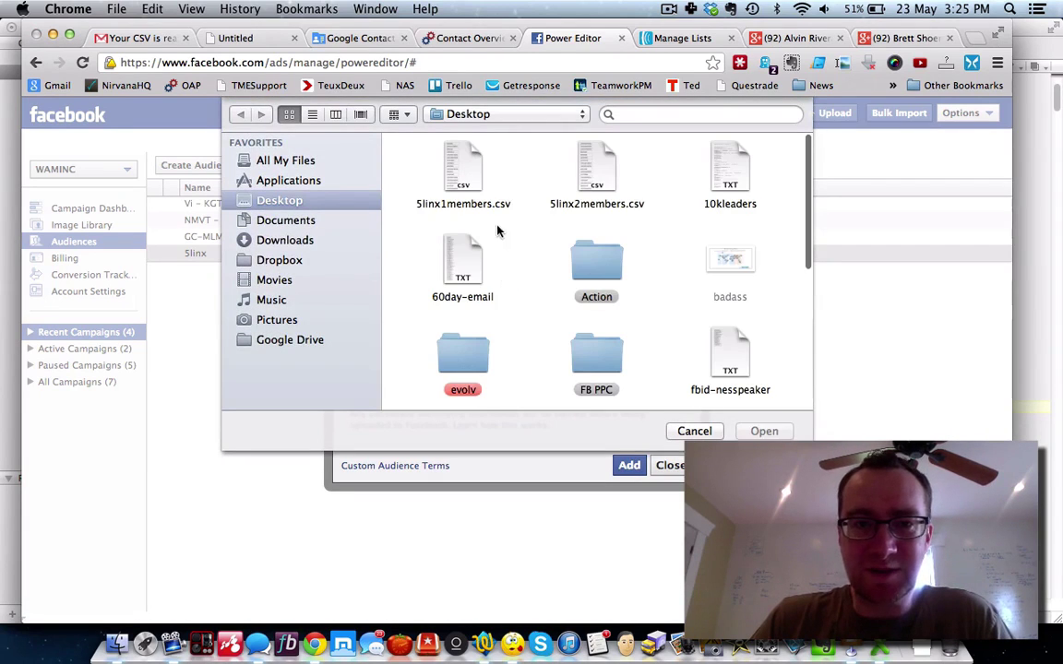
left_click(593, 173)
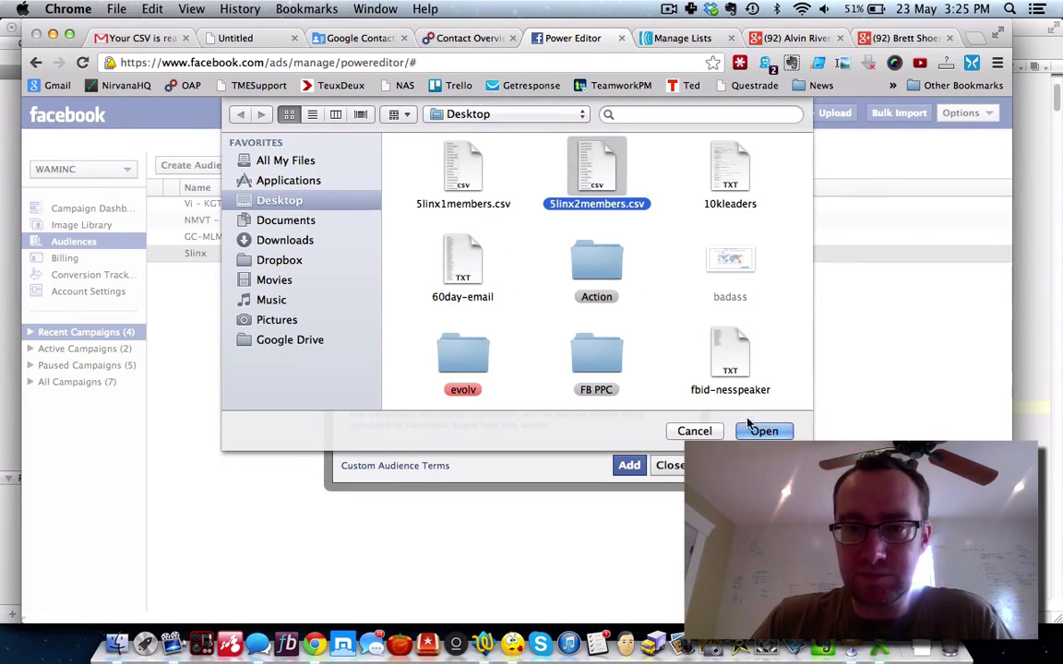
left_click(750, 427)
left_click(630, 466)
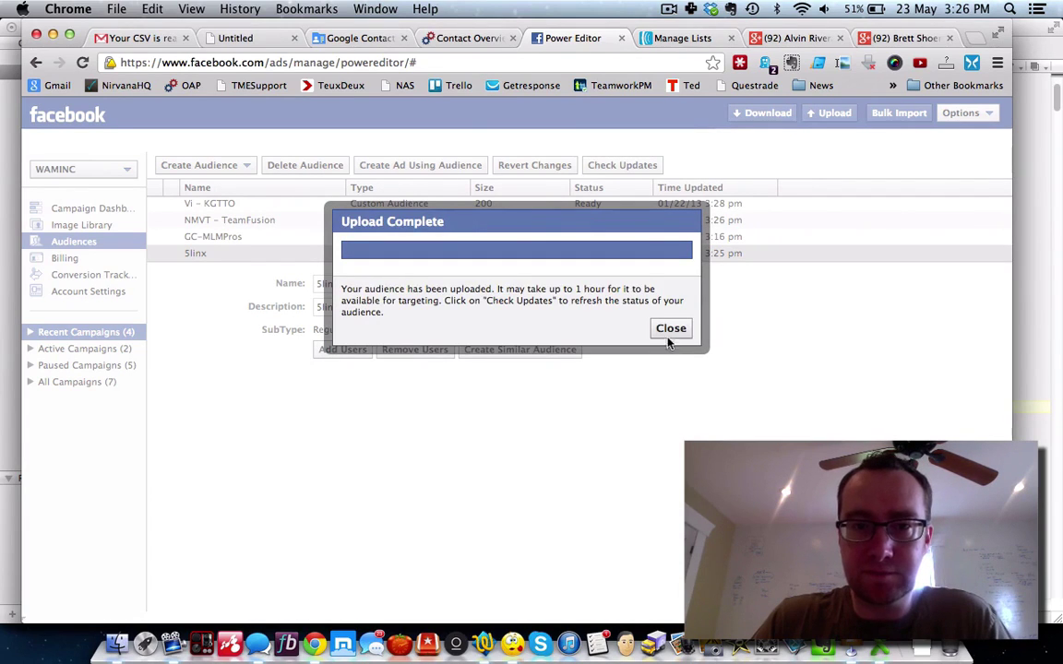
left_click(670, 332)
Step: Check the GC-MLMPros and 5linx audience details, then go to the Gmail tab
left_click(394, 238)
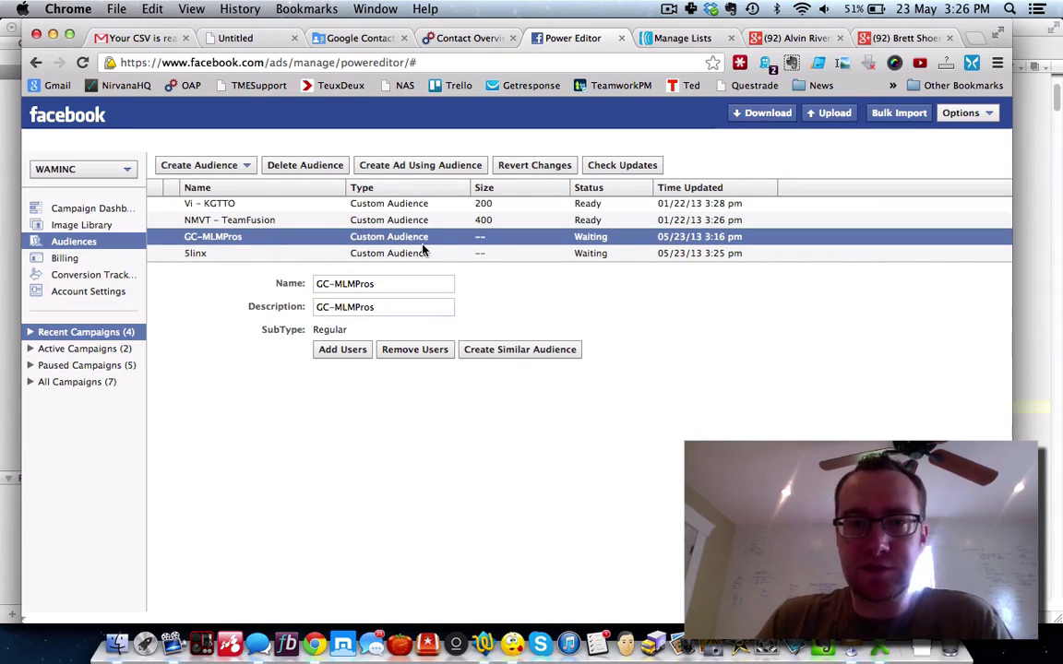
left_click(378, 250)
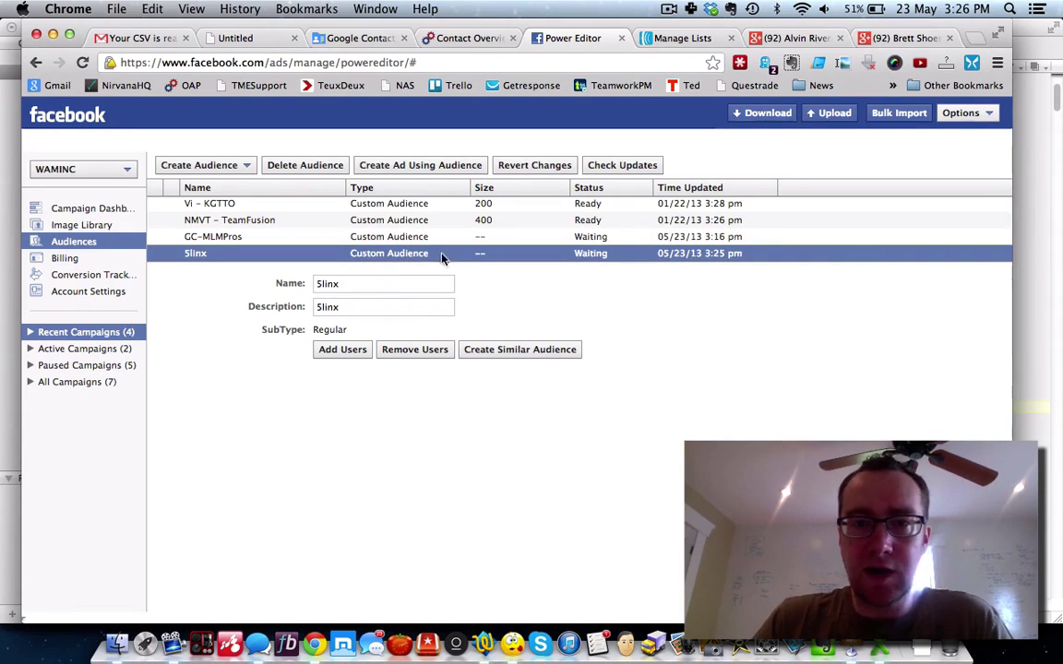
left_click(145, 38)
Step: Read AWeber Support's 'Your Backup is Ready for Download' email in the Gmail inbox
left_click(108, 264)
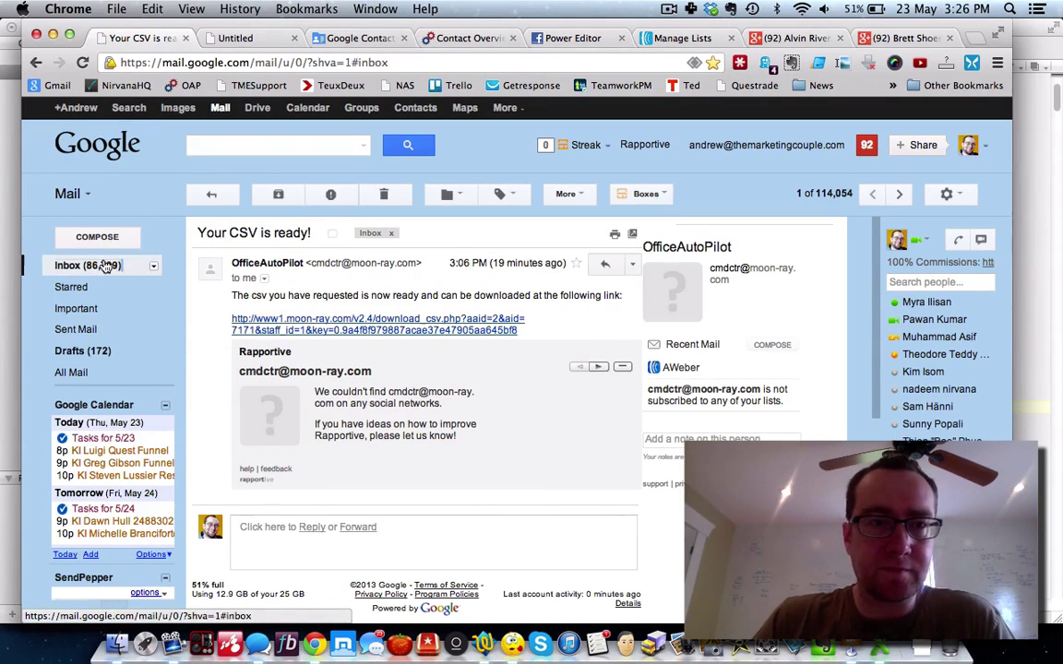
left_click(403, 231)
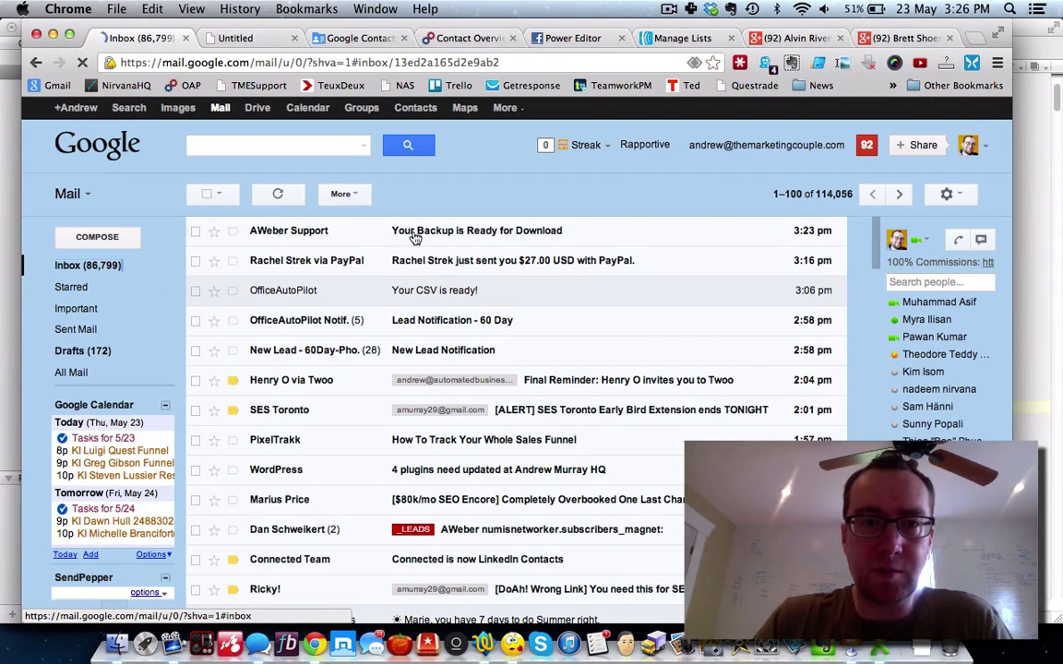
scroll(355, 415, "down", 10)
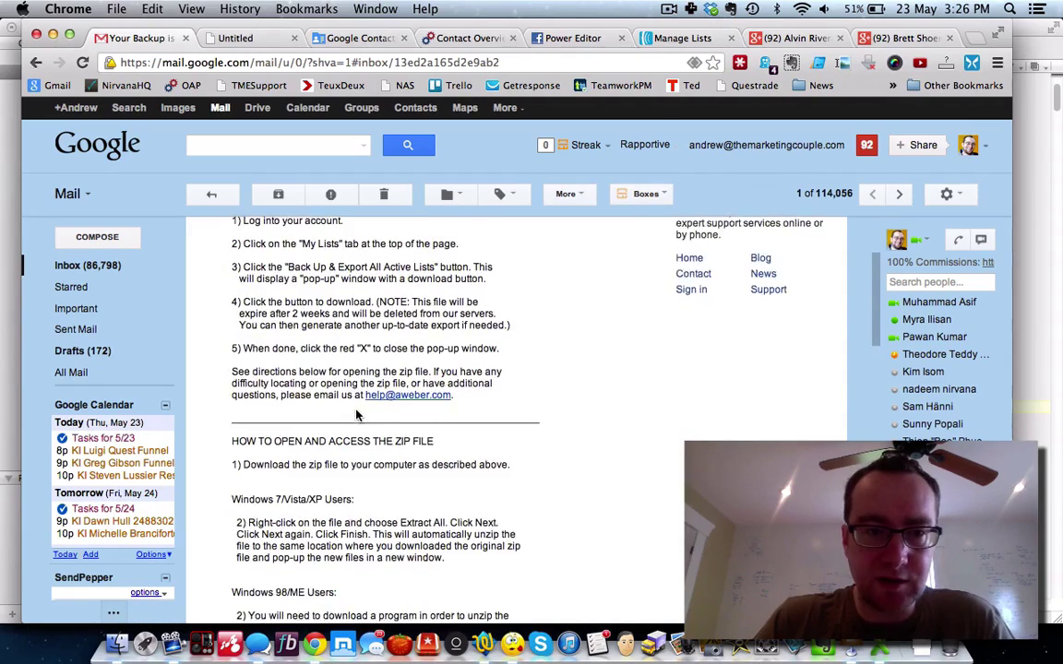
scroll(355, 411, "up", 10)
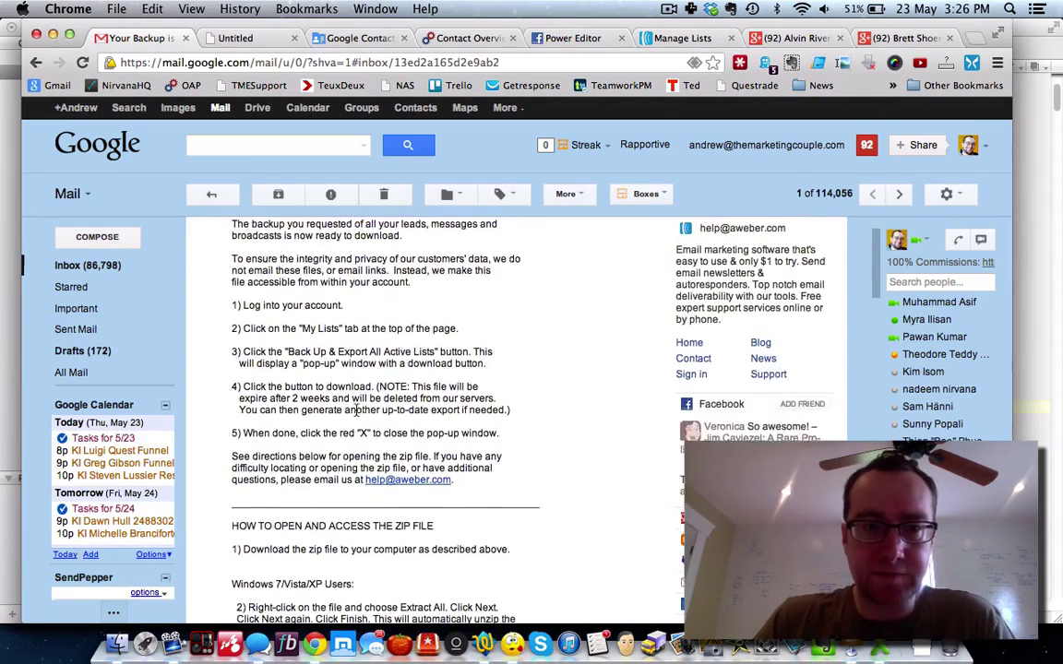
left_click(664, 38)
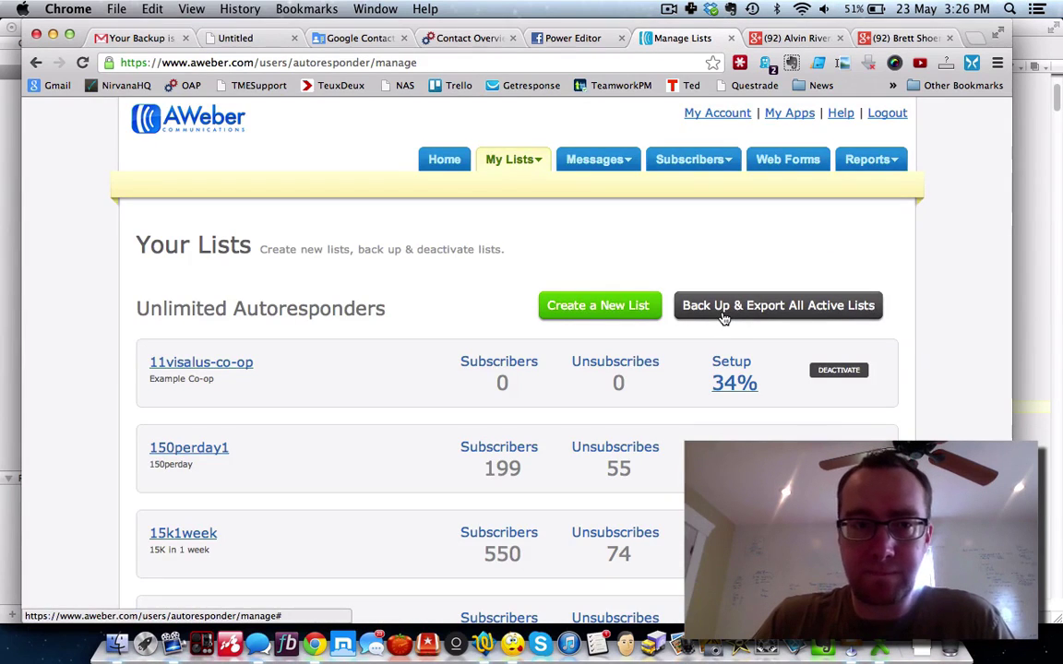
Step: Download the wealthambition_2013_05_23.zip backup of all active lists and reveal it in Finder
left_click(710, 312)
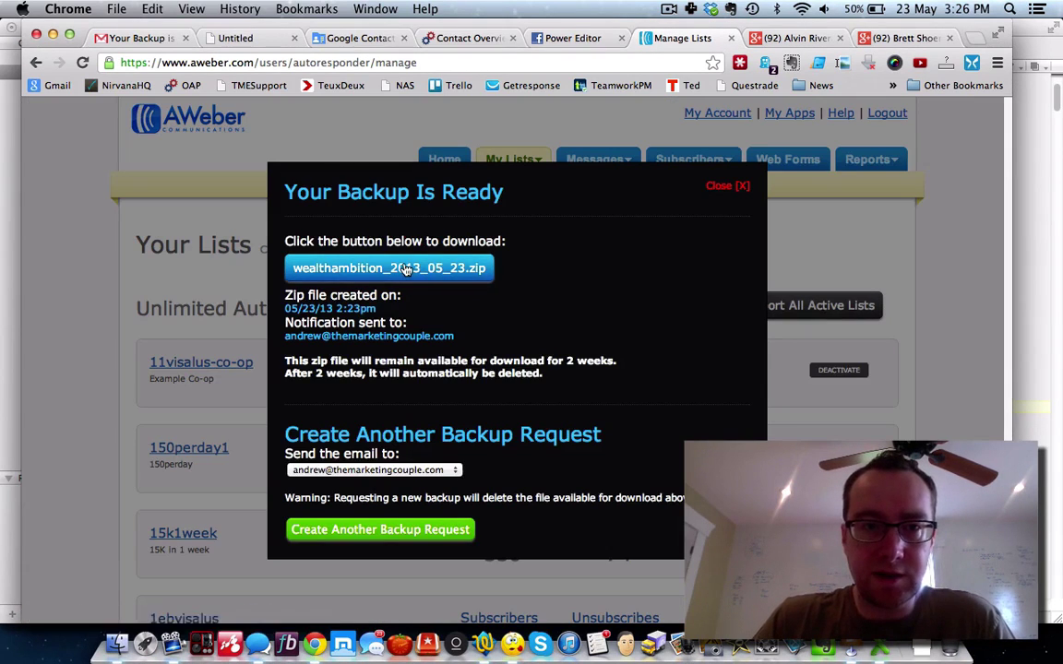
left_click(403, 268)
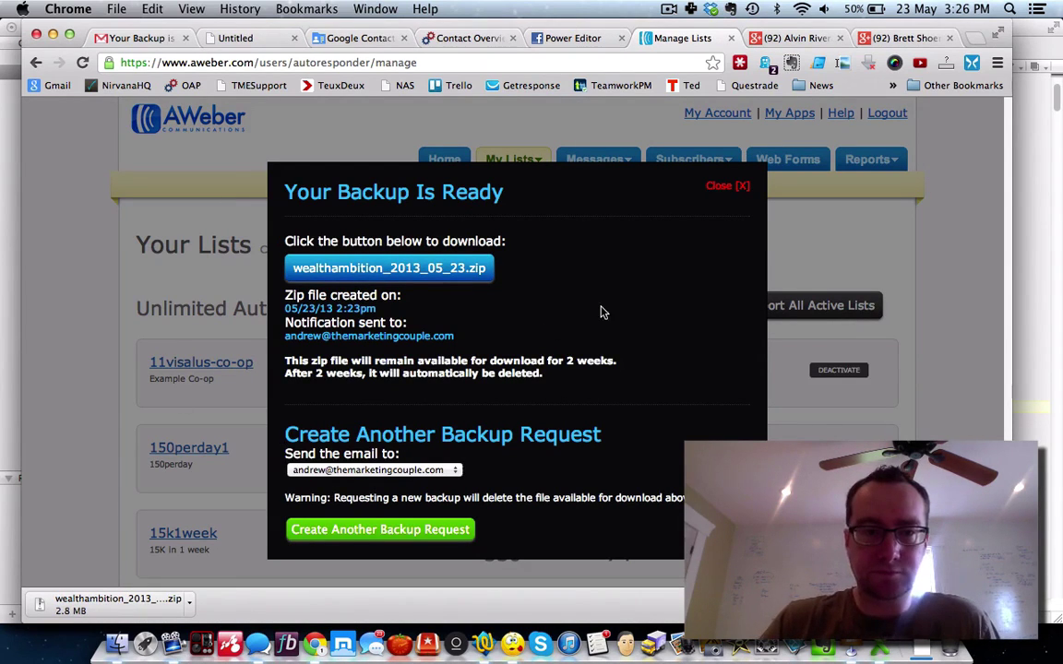
left_click(742, 187)
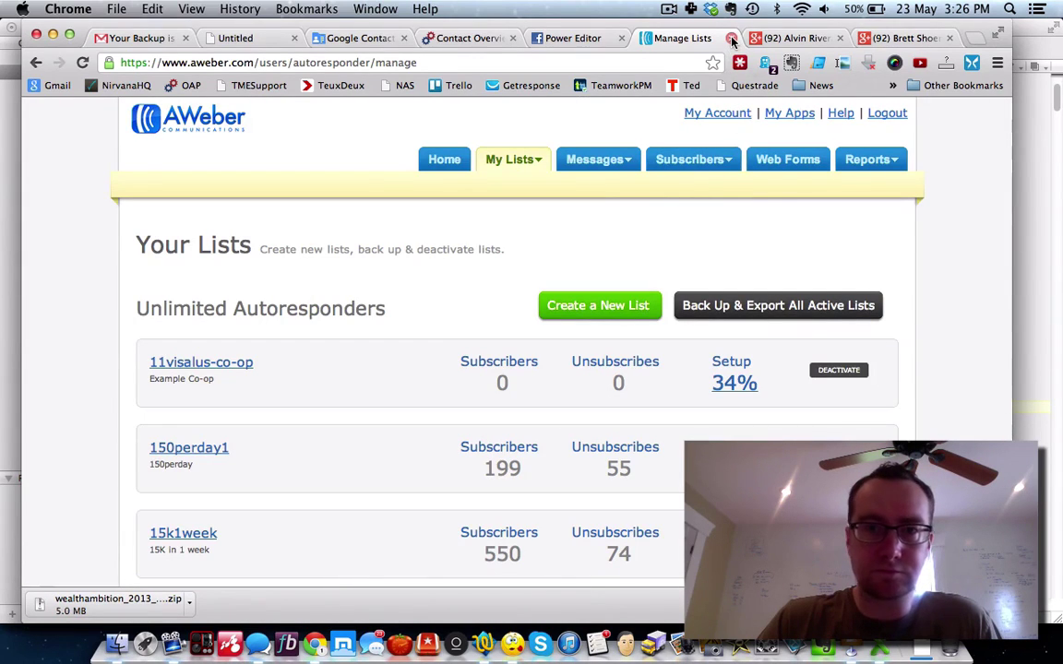
left_click(731, 38)
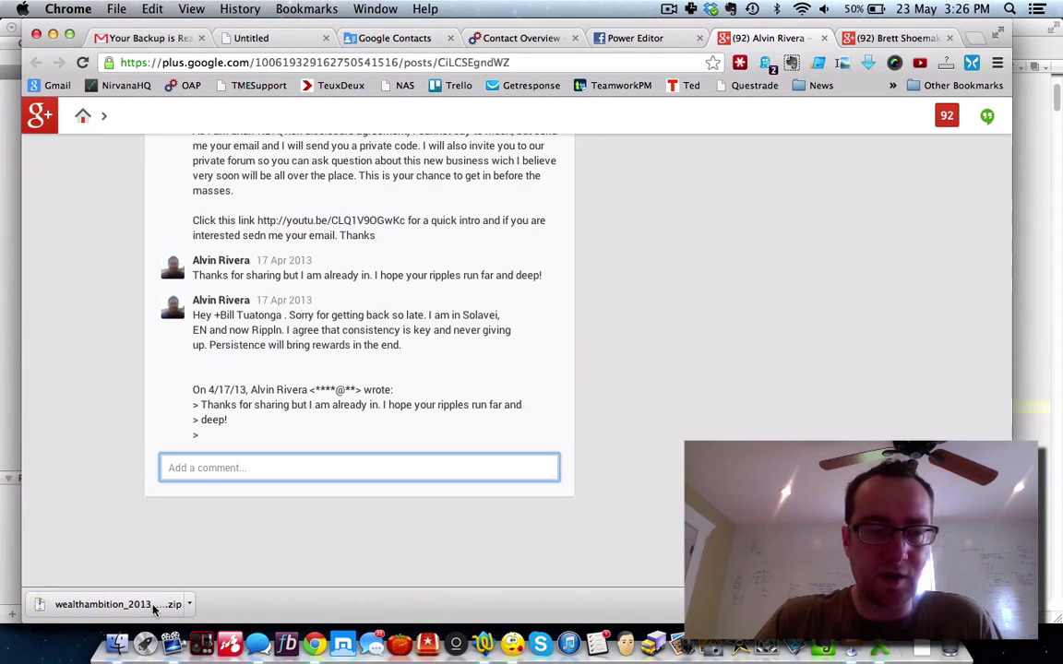
left_click(189, 604)
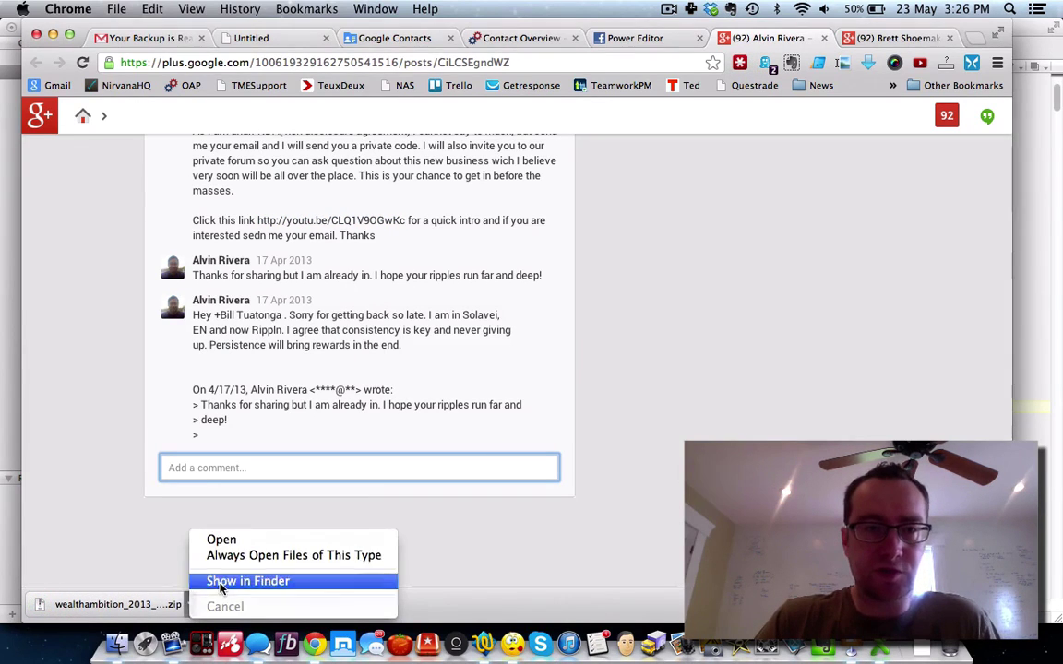
left_click(220, 583)
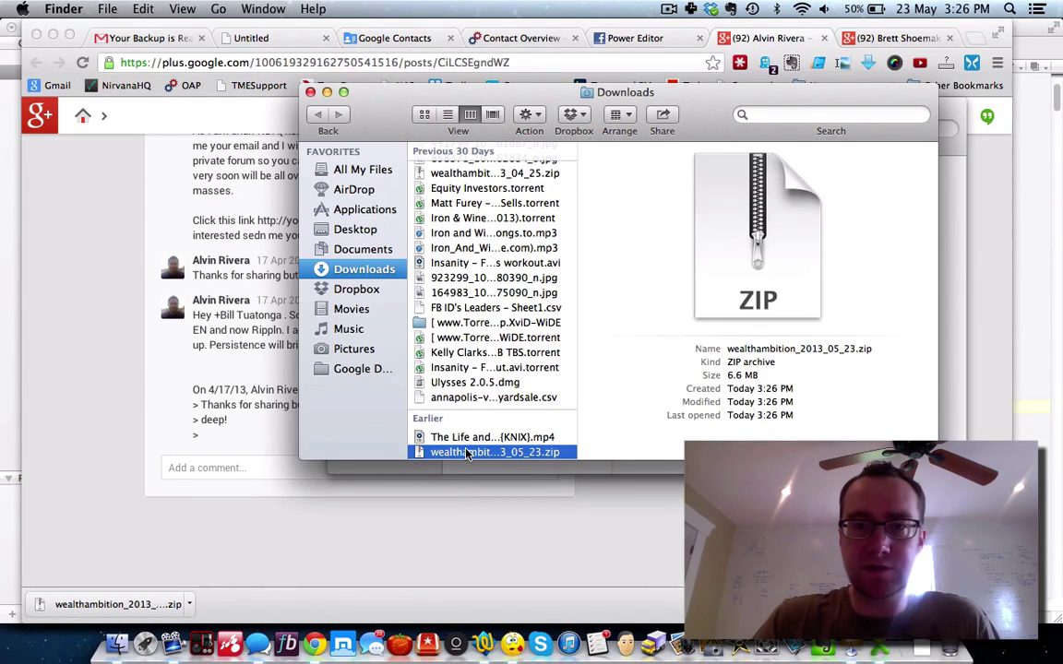
Step: Move wealthambition_2013_05_23.zip onto the Desktop and extract it
left_click_drag(467, 453, 358, 231)
left_click(356, 231)
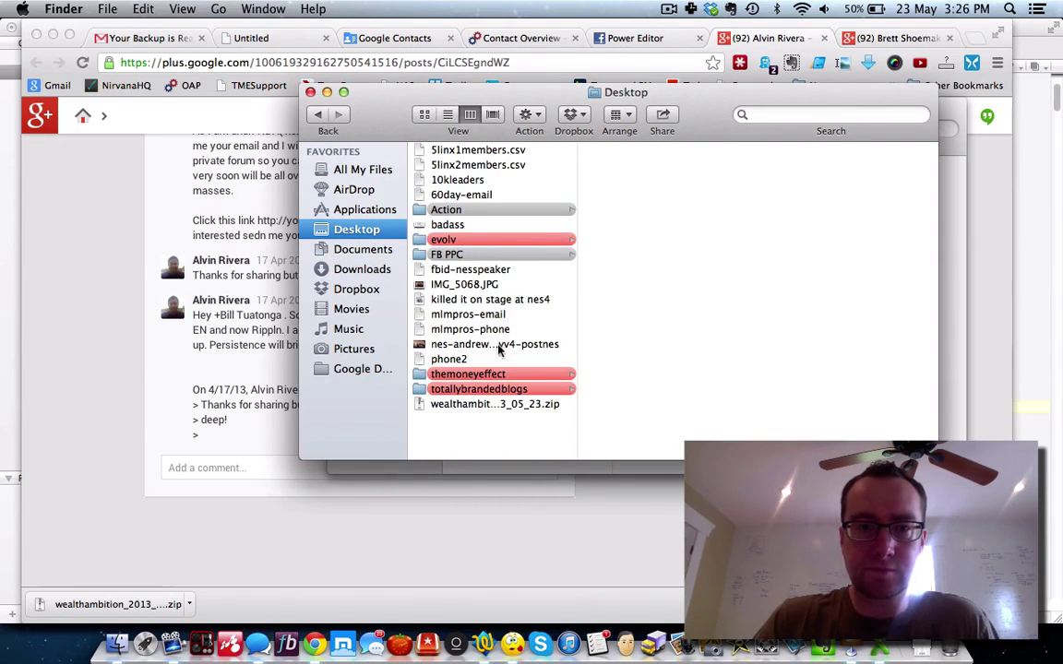
double_click(495, 403)
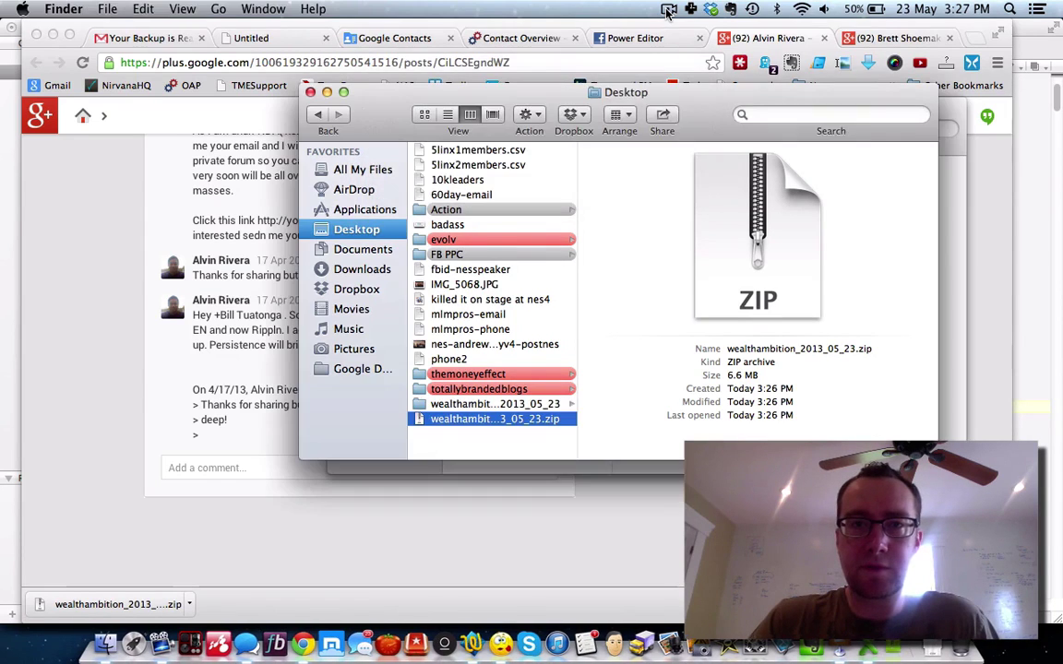
left_click(668, 11)
left_click(690, 60)
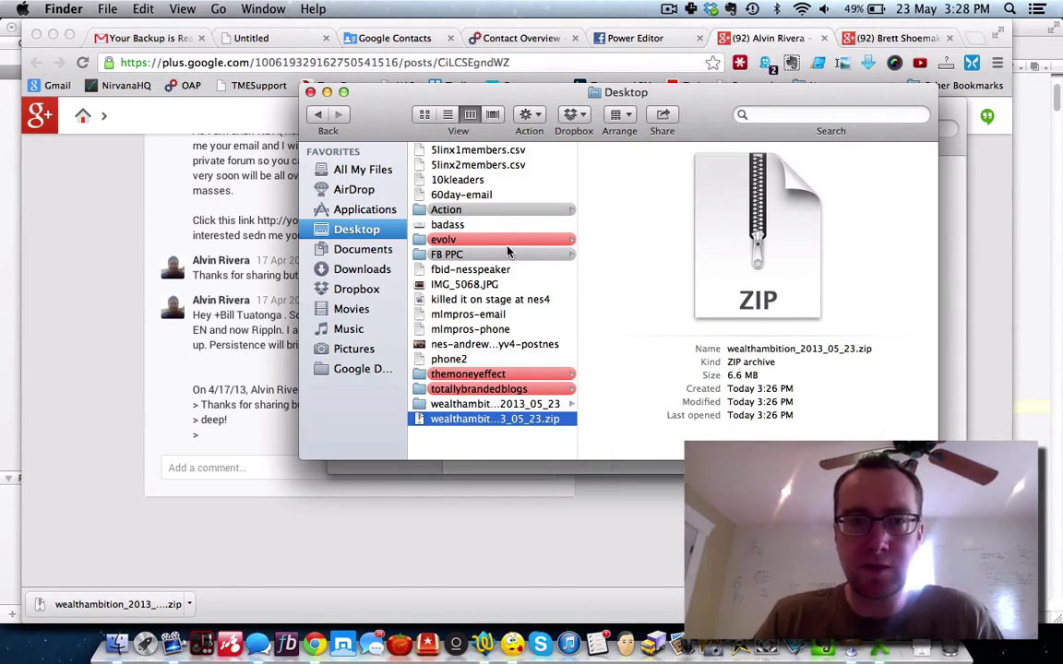
Step: Browse wealthambition_2013_05_23 > 15k1week > leads and open inactive_leads.csv
left_click(479, 405)
scroll(636, 348, "down", 5)
scroll(634, 198, "up", 6)
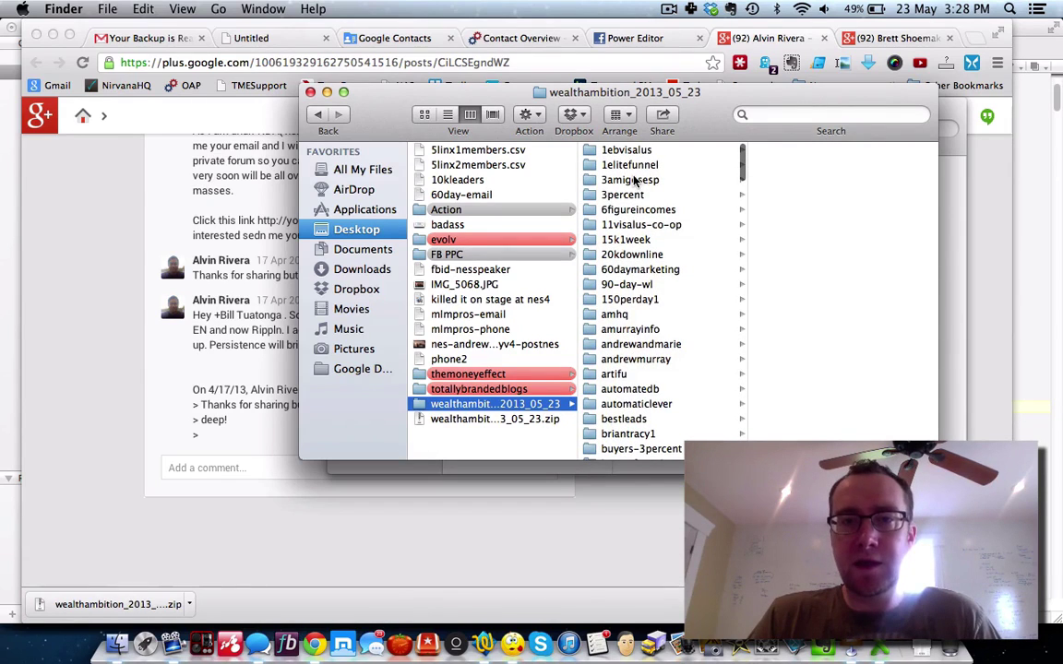
left_click(632, 239)
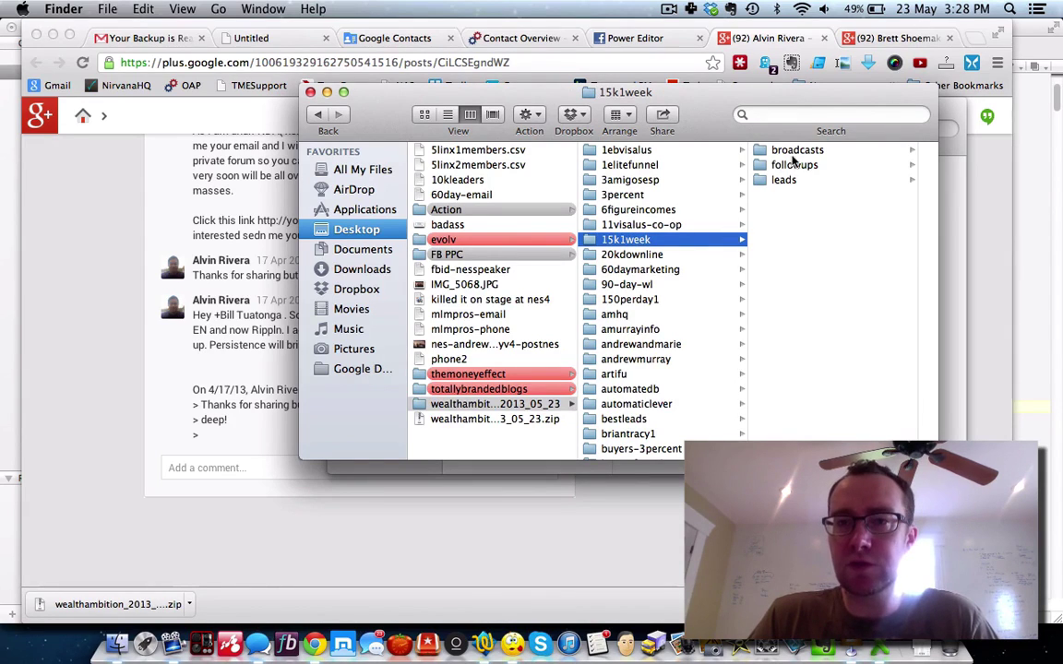
left_click(797, 152)
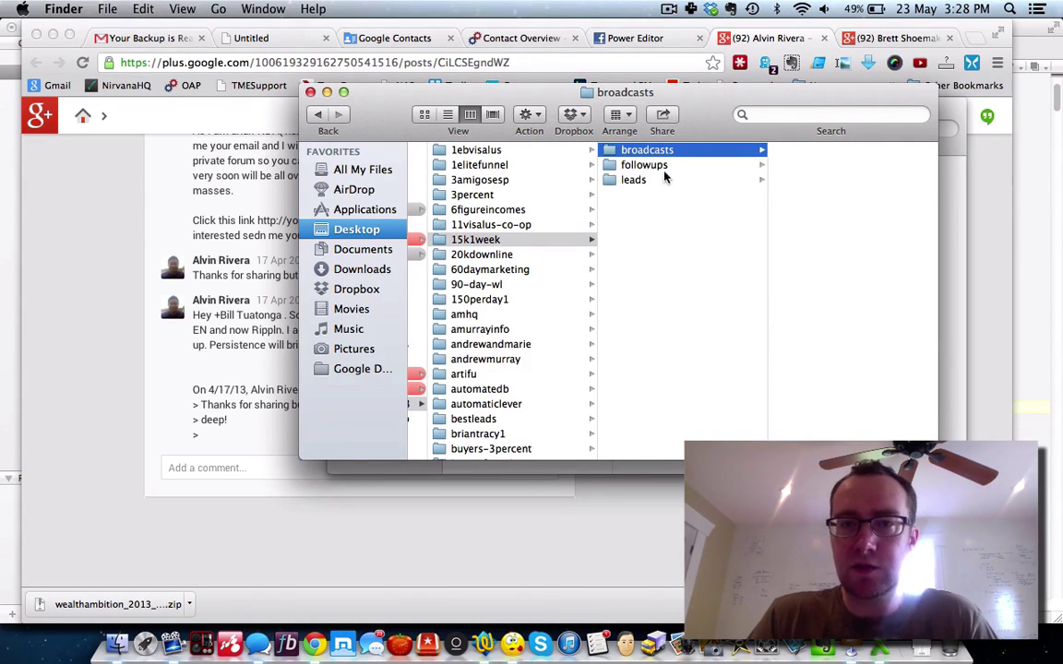
left_click(645, 168)
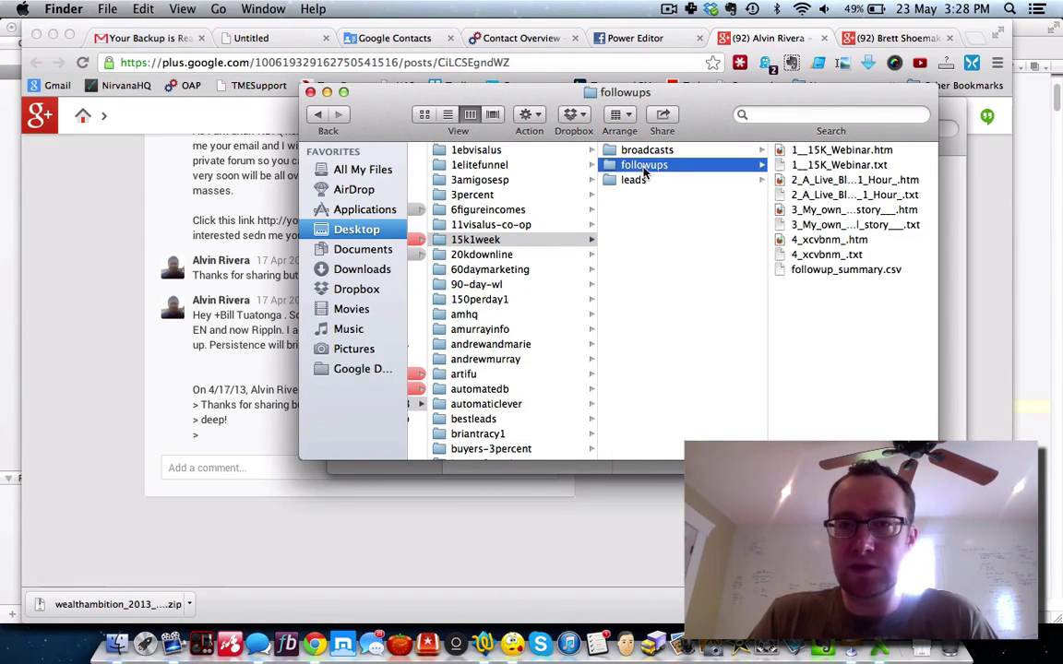
left_click(644, 181)
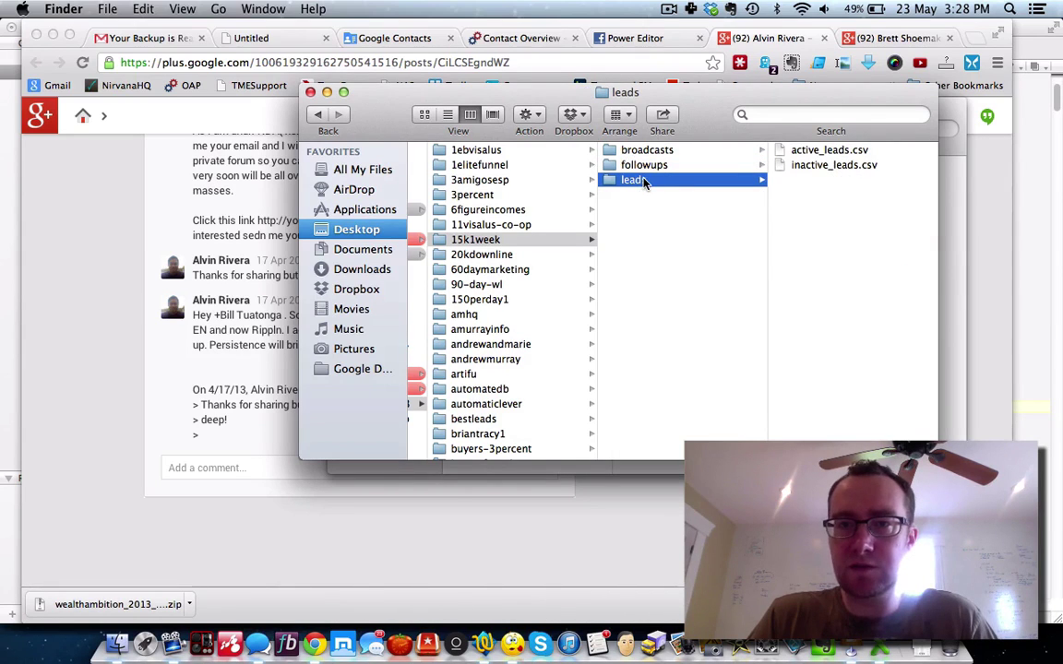
left_click(823, 168)
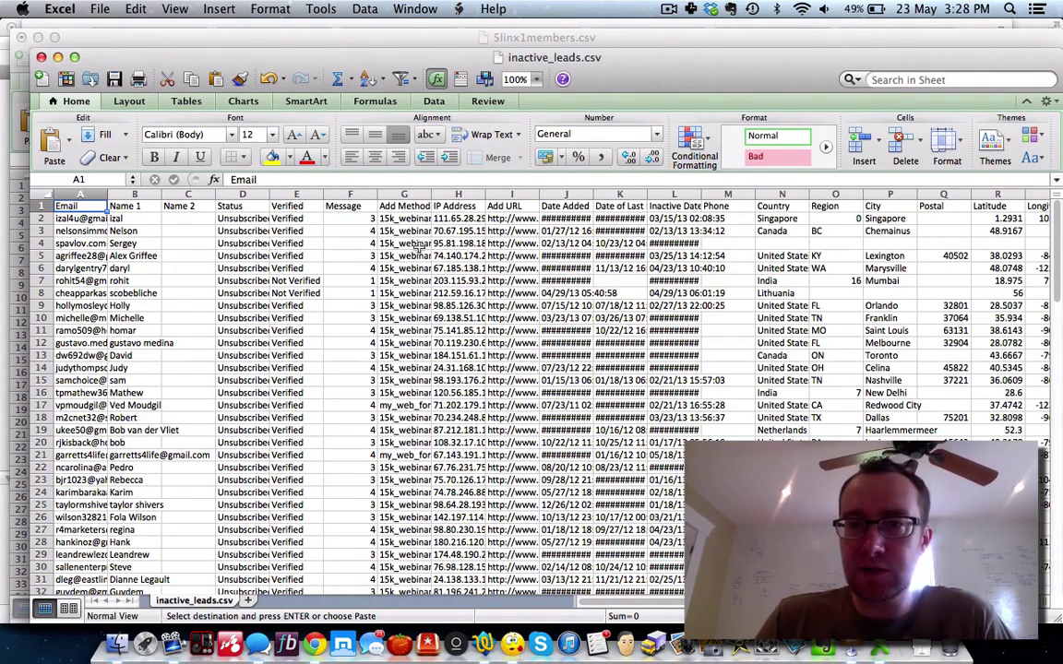
Step: Widen the Email column A of inactive_leads.csv and copy its roughly 89 email addresses
left_click_drag(108, 196, 191, 201)
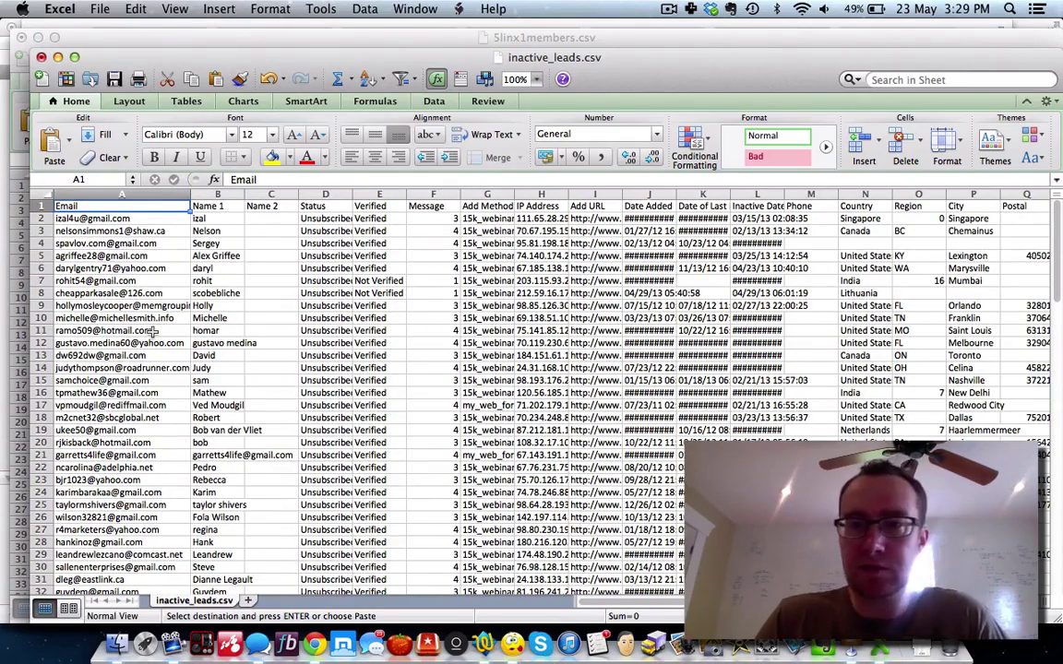
scroll(153, 332, "down", 20)
scroll(152, 332, "up", 12)
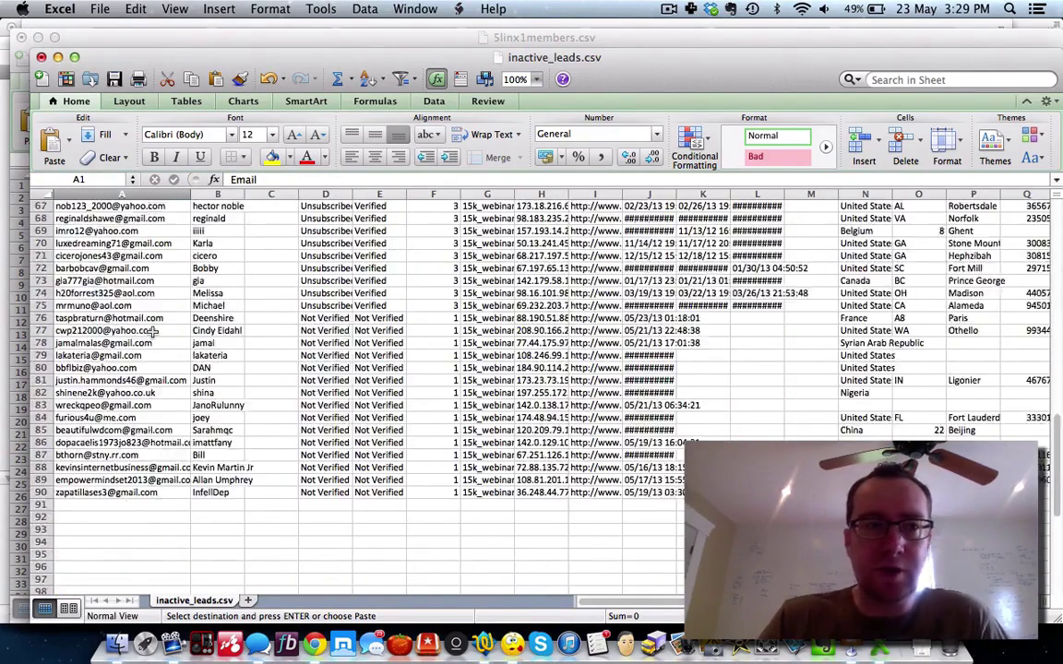
scroll(153, 330, "up", 15)
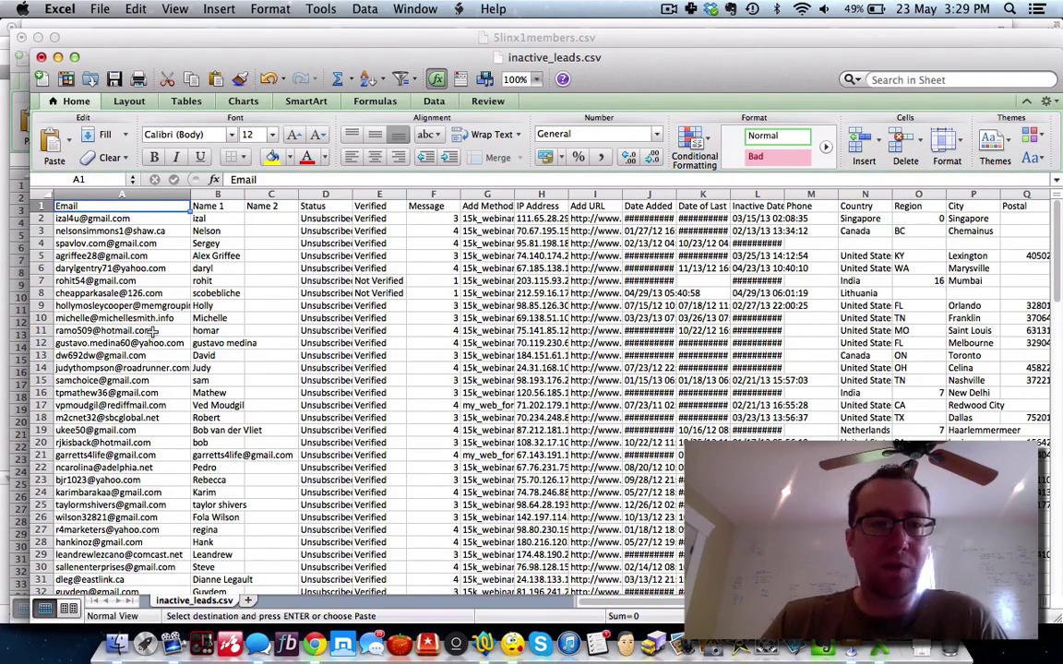
left_click(107, 193)
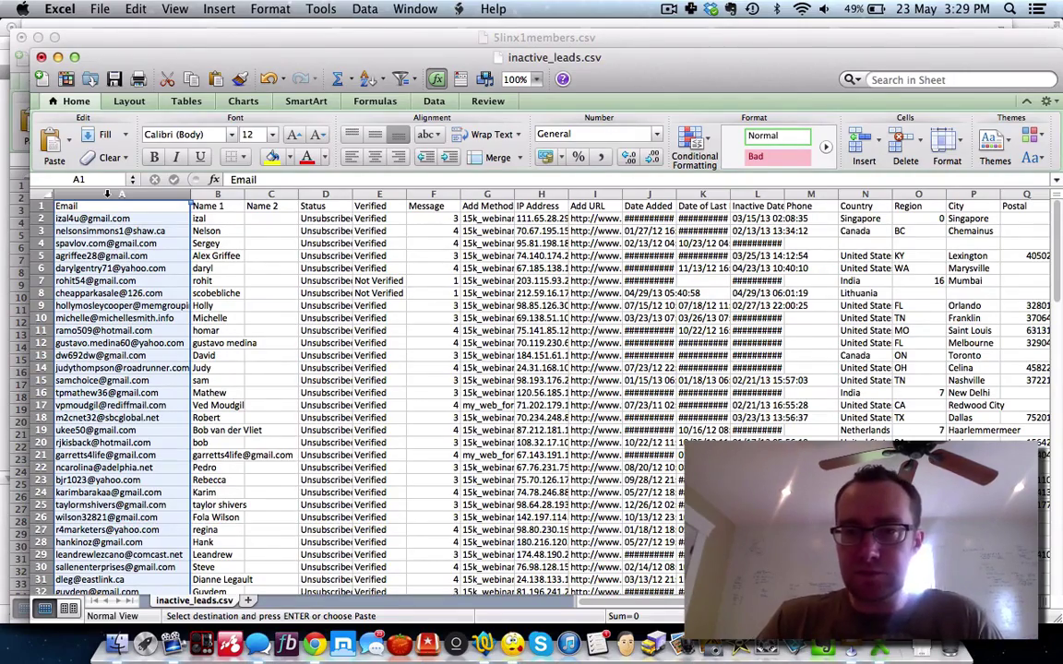
scroll(107, 194, "down", 15)
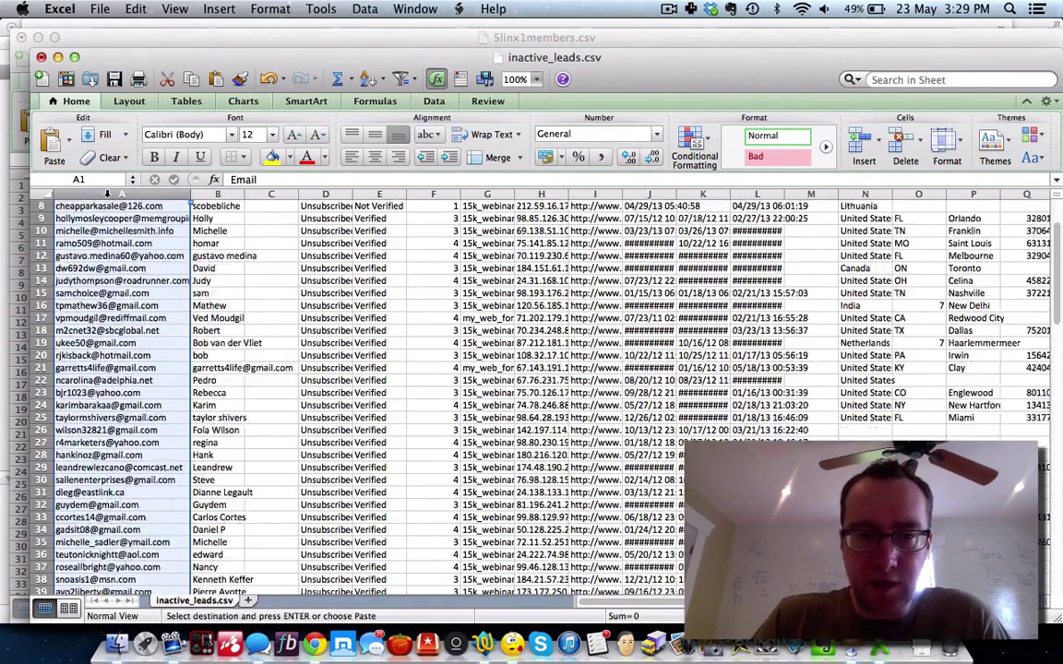
scroll(107, 194, "down", 4)
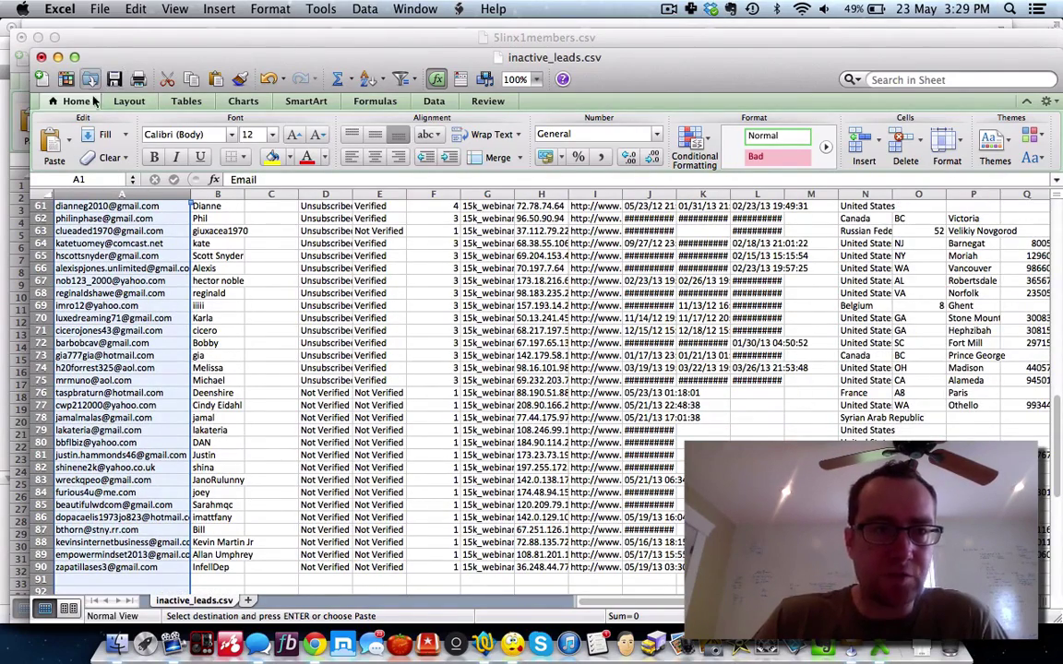
left_click(104, 197)
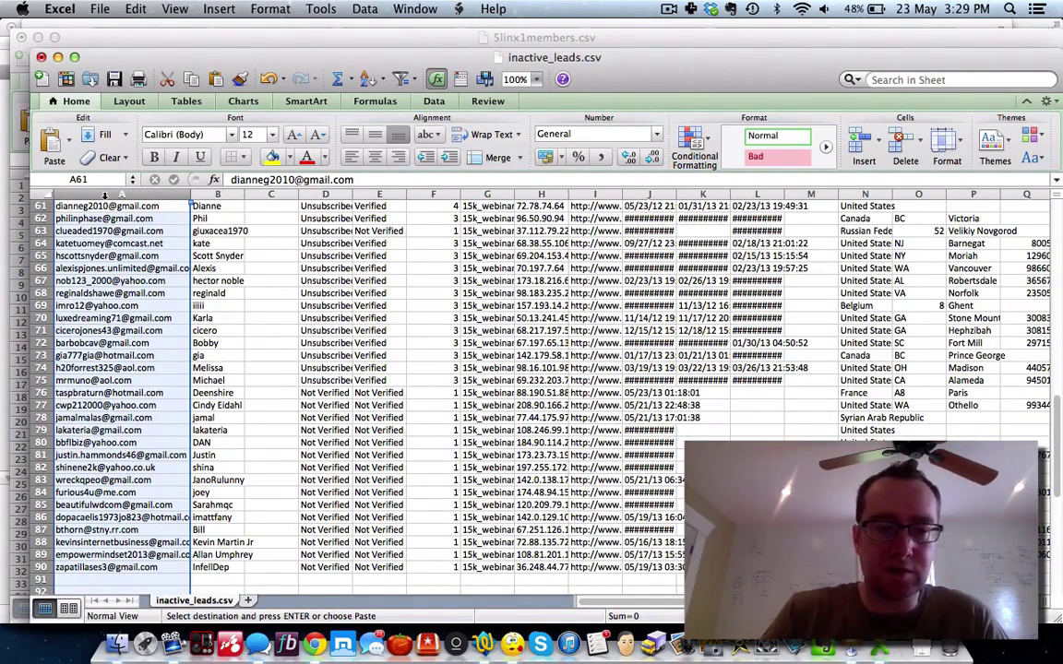
key("super+v")
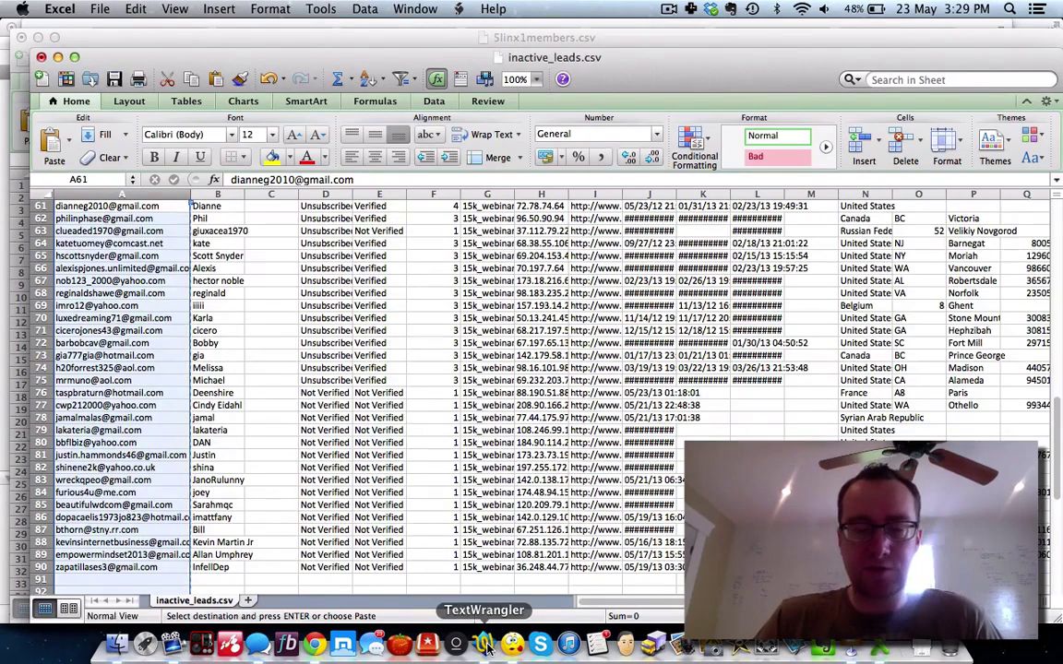
left_click(426, 642)
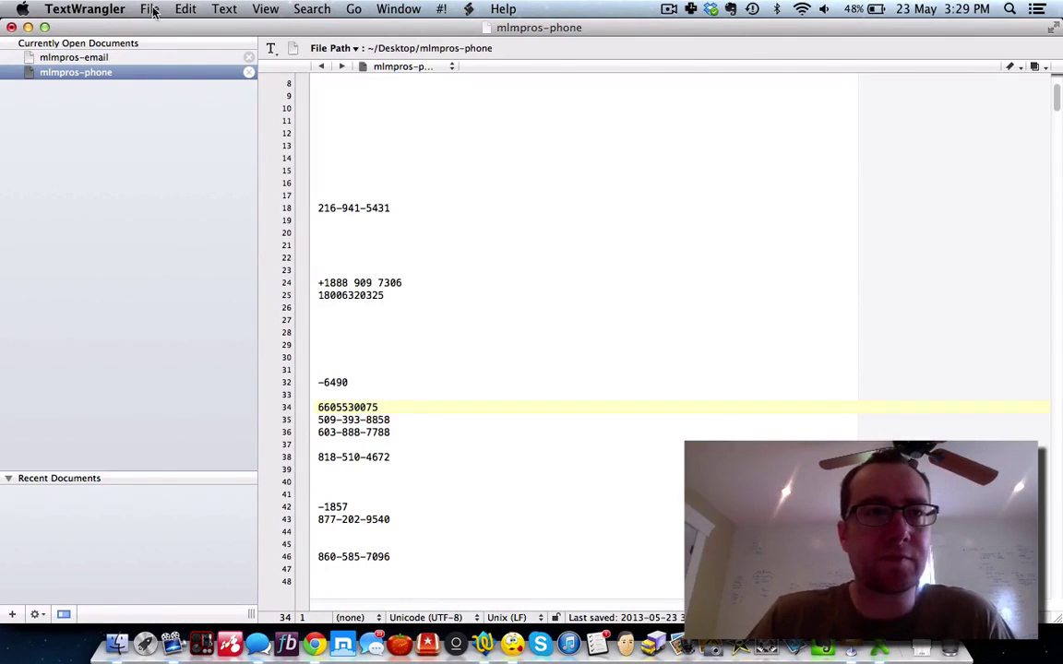
Step: Paste the copied email addresses into a new text document and delete the Email header
left_click(149, 9)
mouse_move(166, 28)
left_click(444, 35)
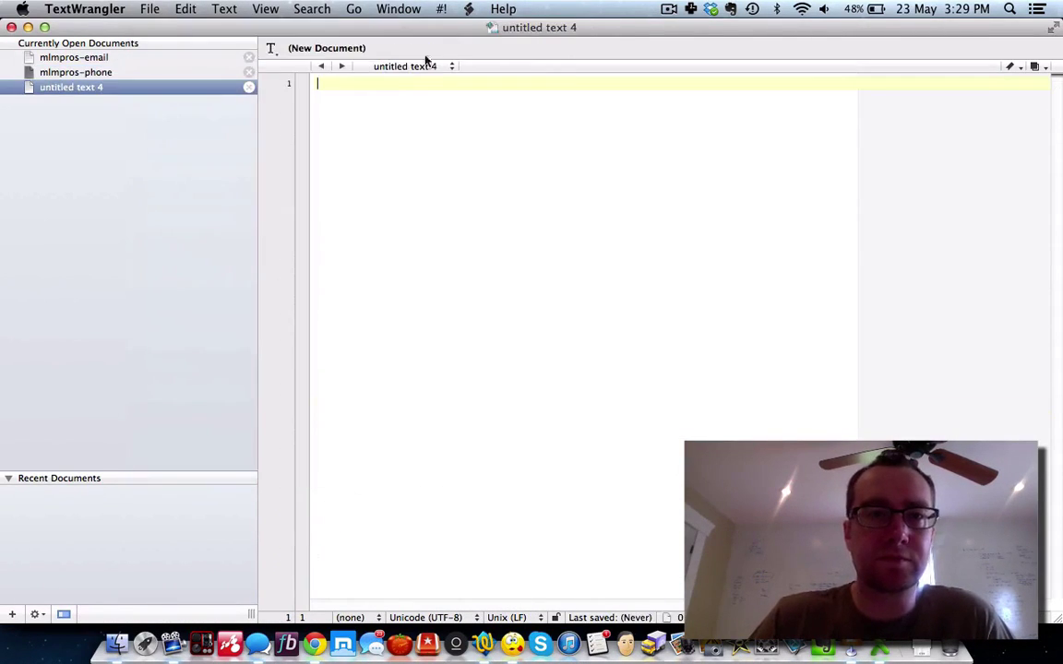
key("super+v")
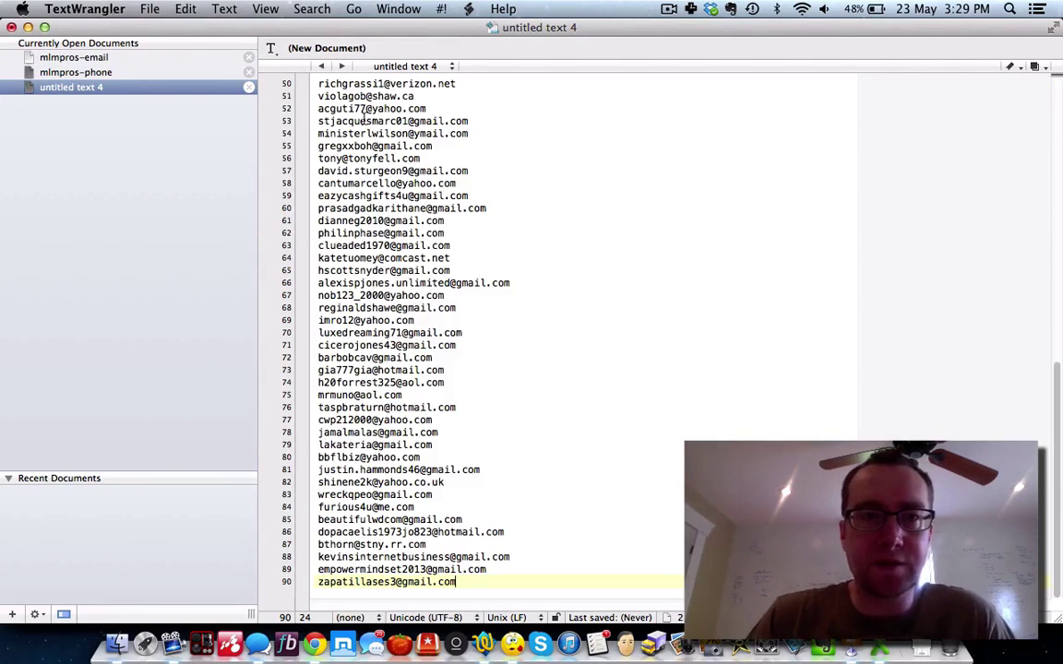
scroll(358, 102, "up", 10)
left_click_drag(361, 82, 318, 83)
key("BackSpace")
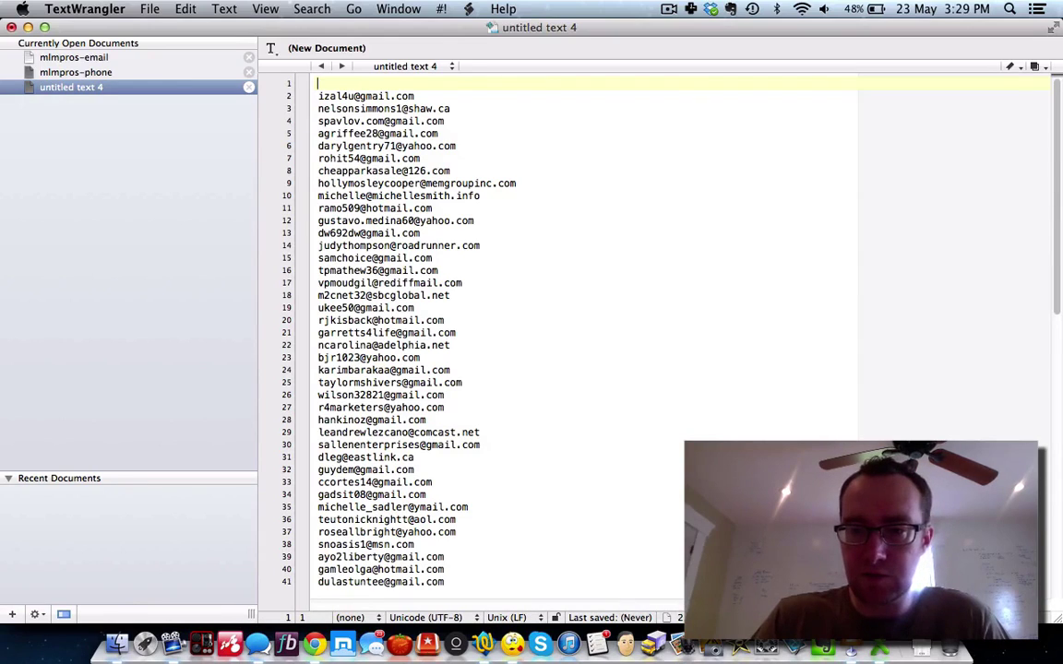
Step: Open active_leads.csv in Excel and copy its entire Email column A
left_click(117, 643)
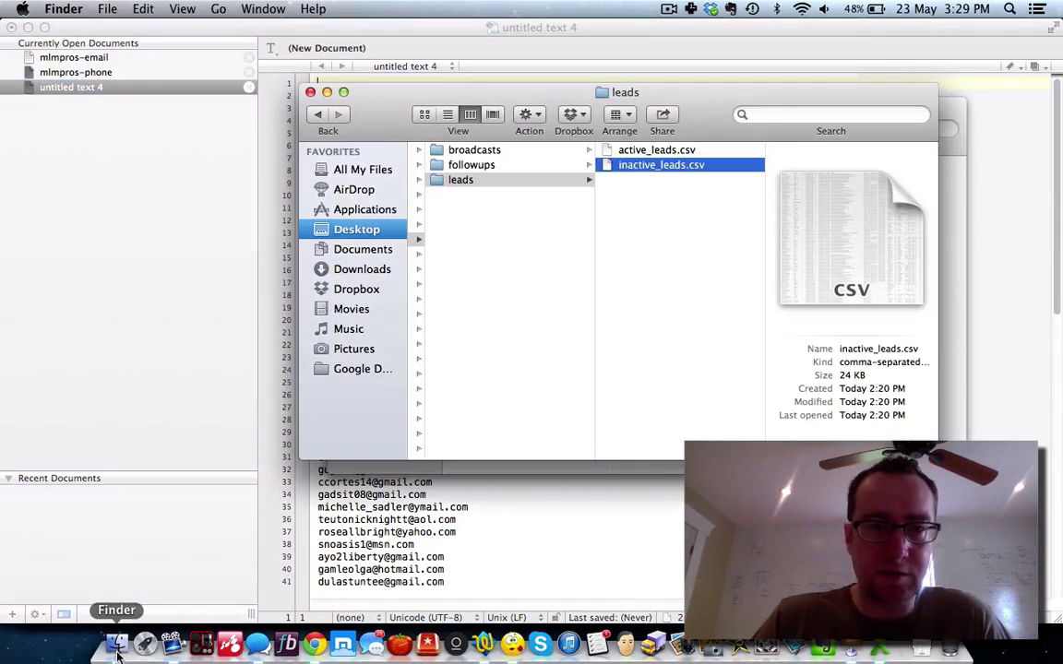
key("super+o")
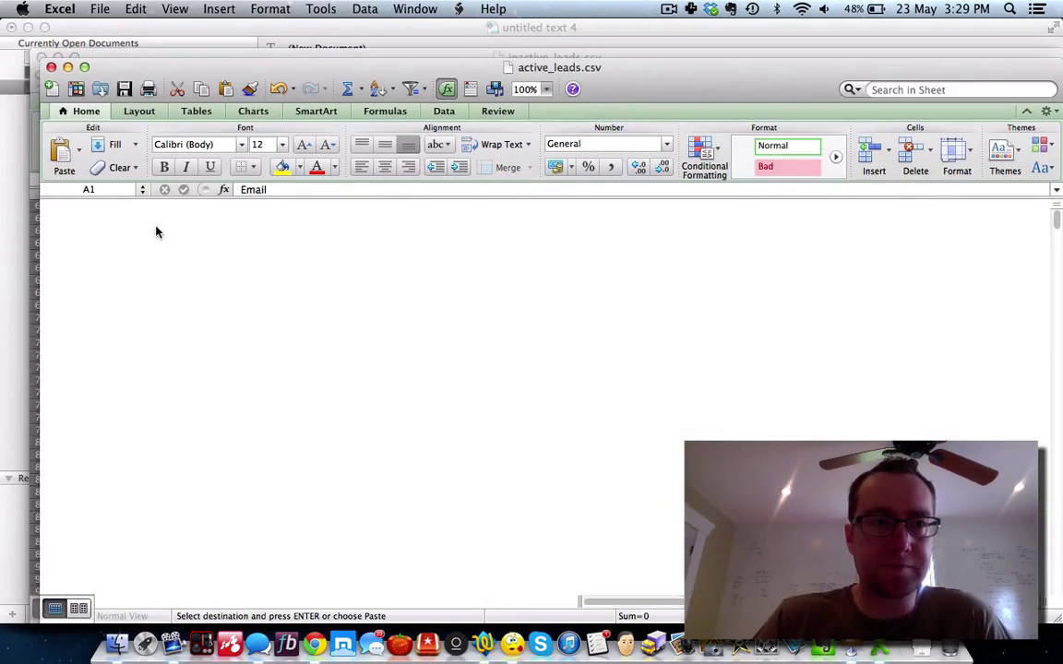
left_click(90, 204)
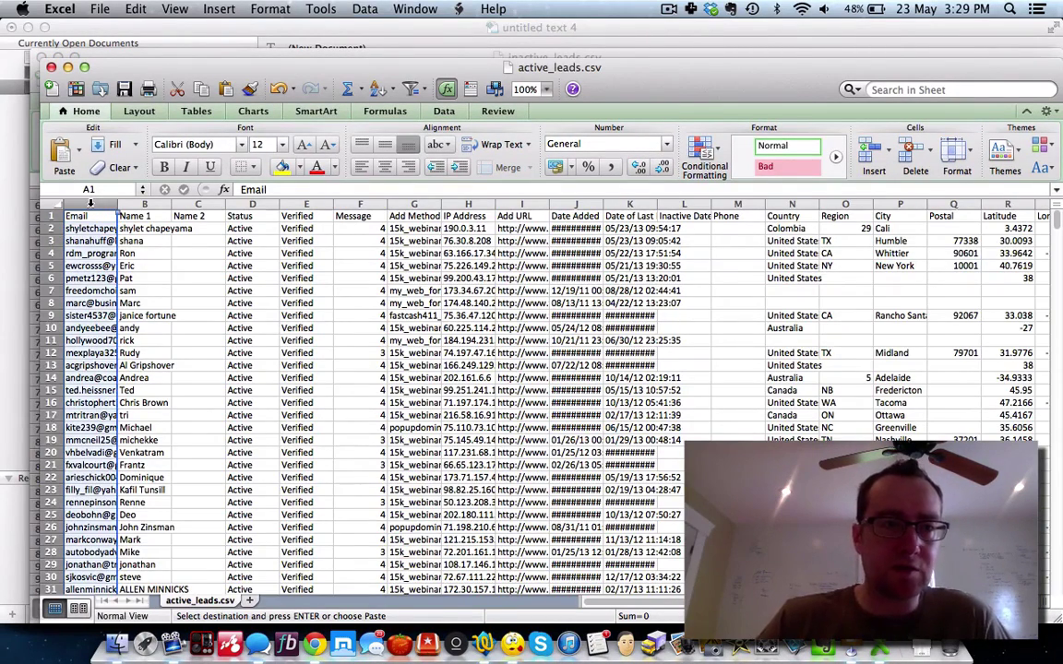
key("super+c")
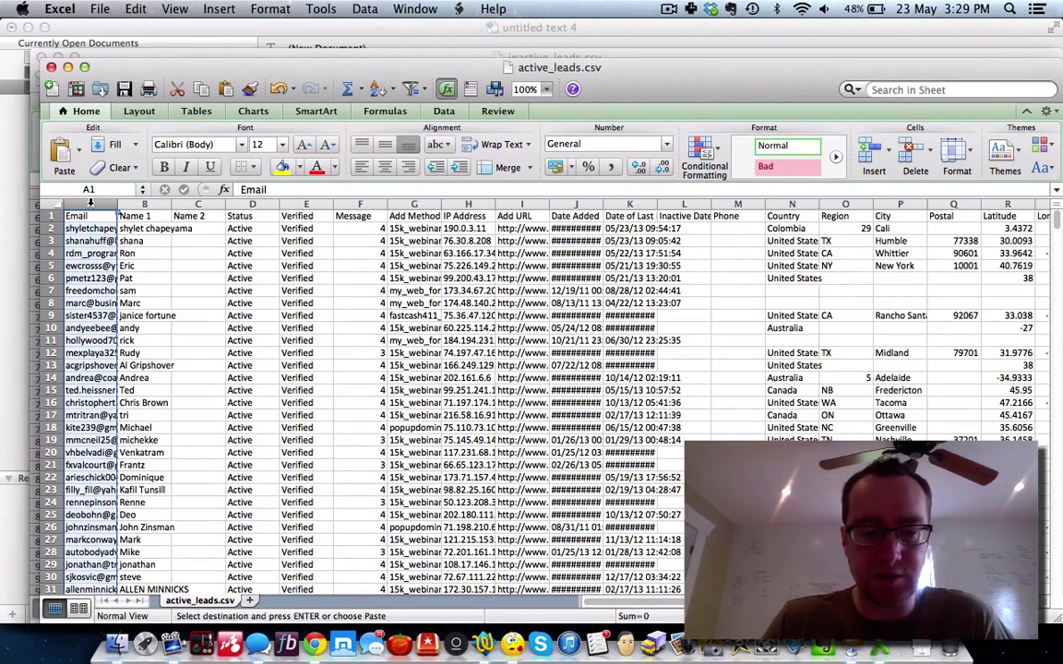
left_click(483, 643)
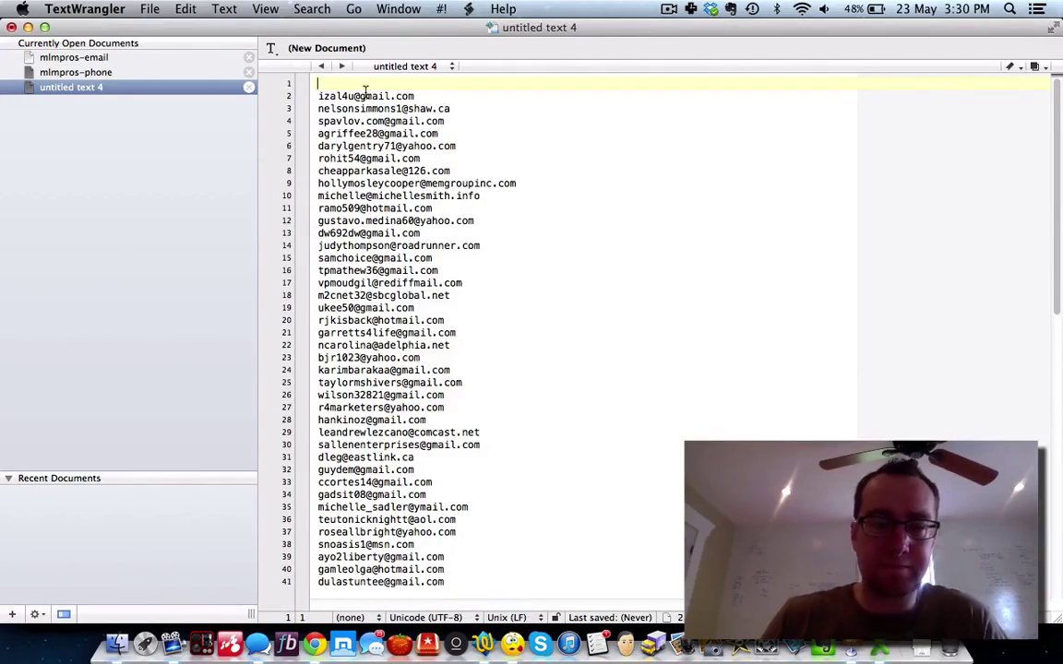
Step: Paste the active leads' emails at line 1 and delete the 'Email' header
key("super+v")
scroll(407, 118, "up", 15)
scroll(407, 120, "up", 15)
left_click_drag(385, 85, 311, 83)
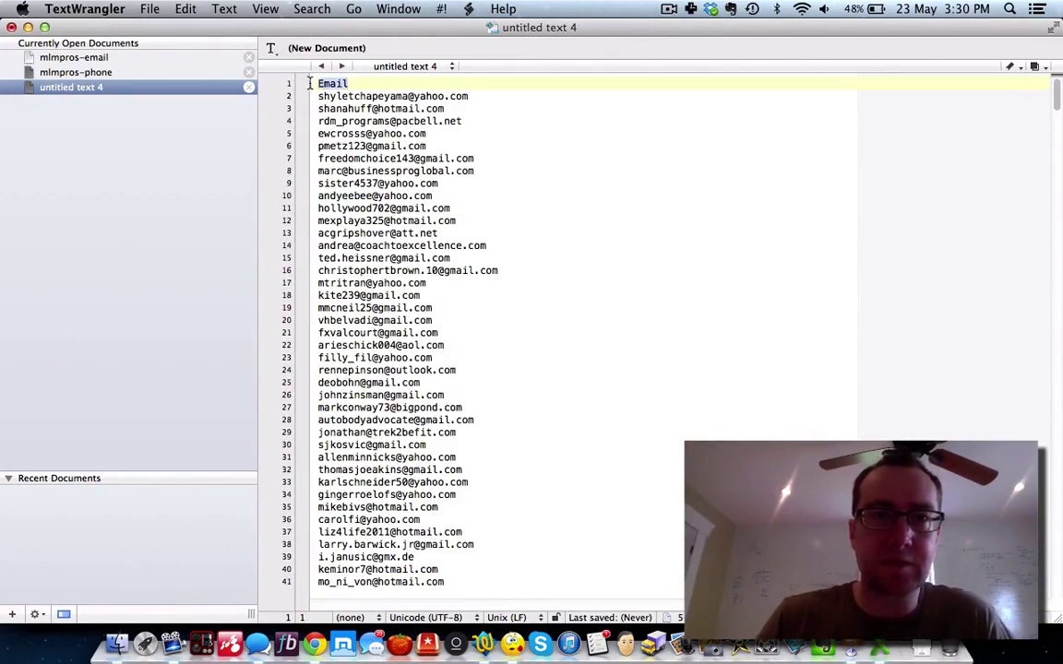
key("BackSpace")
scroll(340, 162, "down", 15)
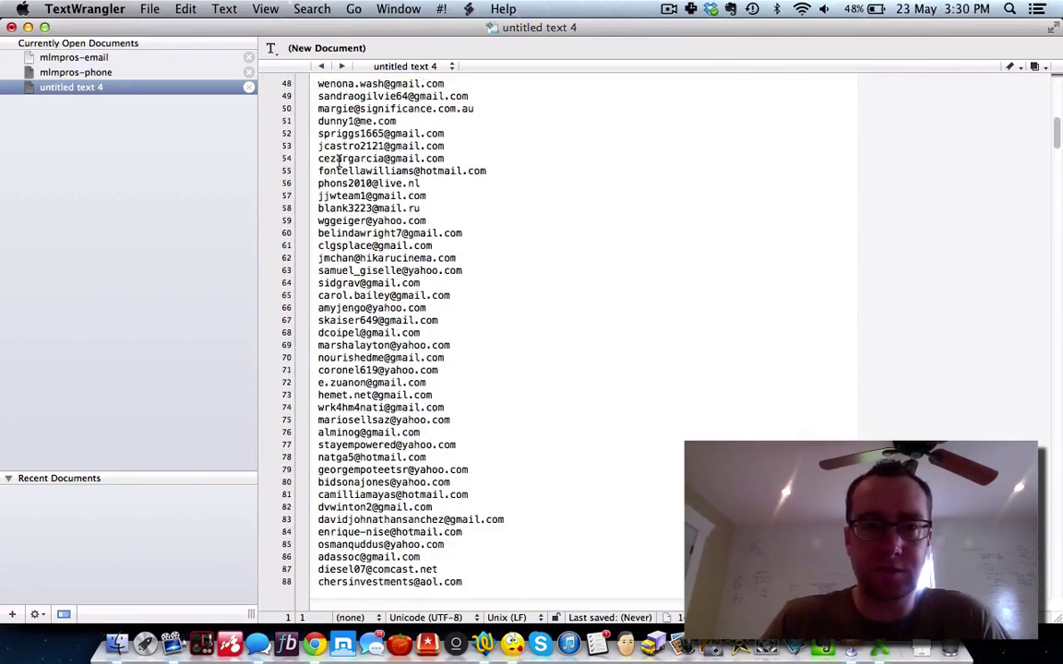
scroll(339, 162, "down", 18)
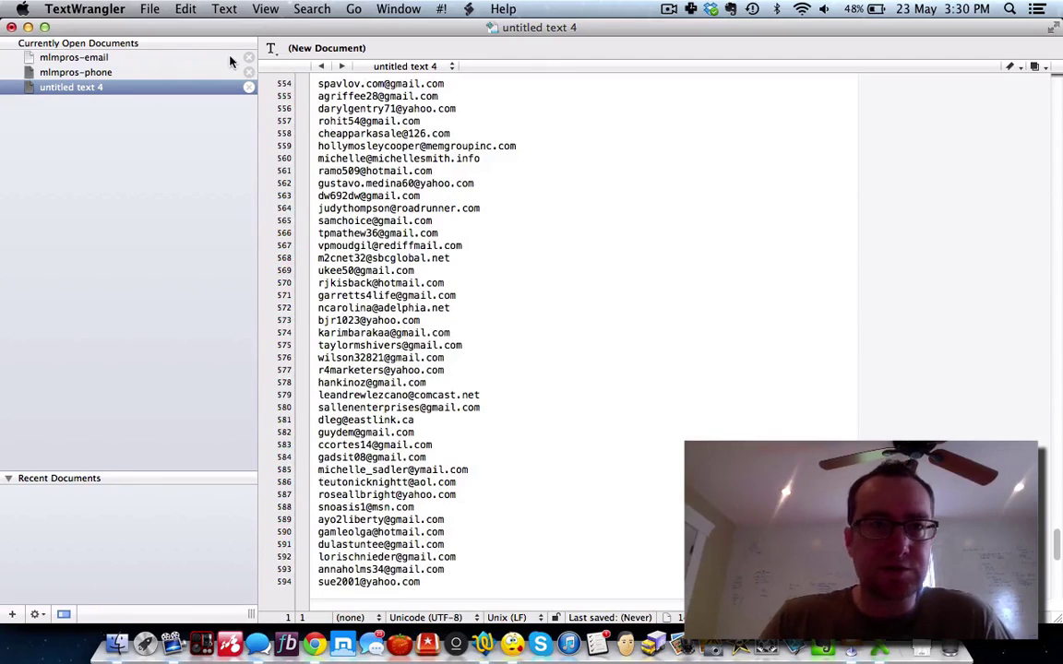
Step: Save the merged email list to the Desktop as 15k-leads
left_click(182, 11)
mouse_move(148, 11)
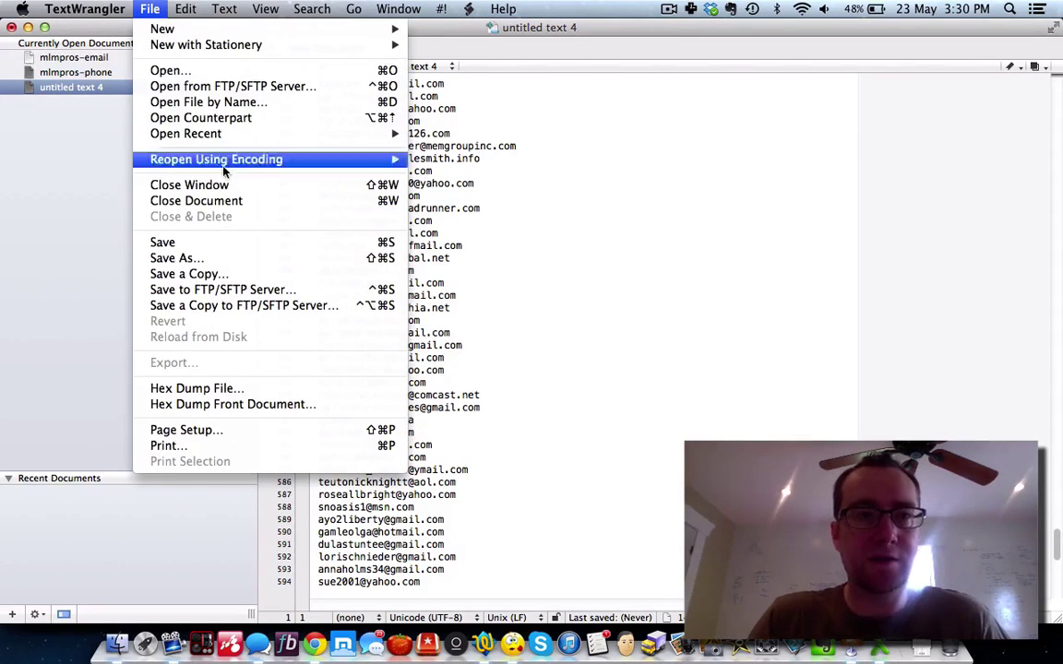
left_click(244, 259)
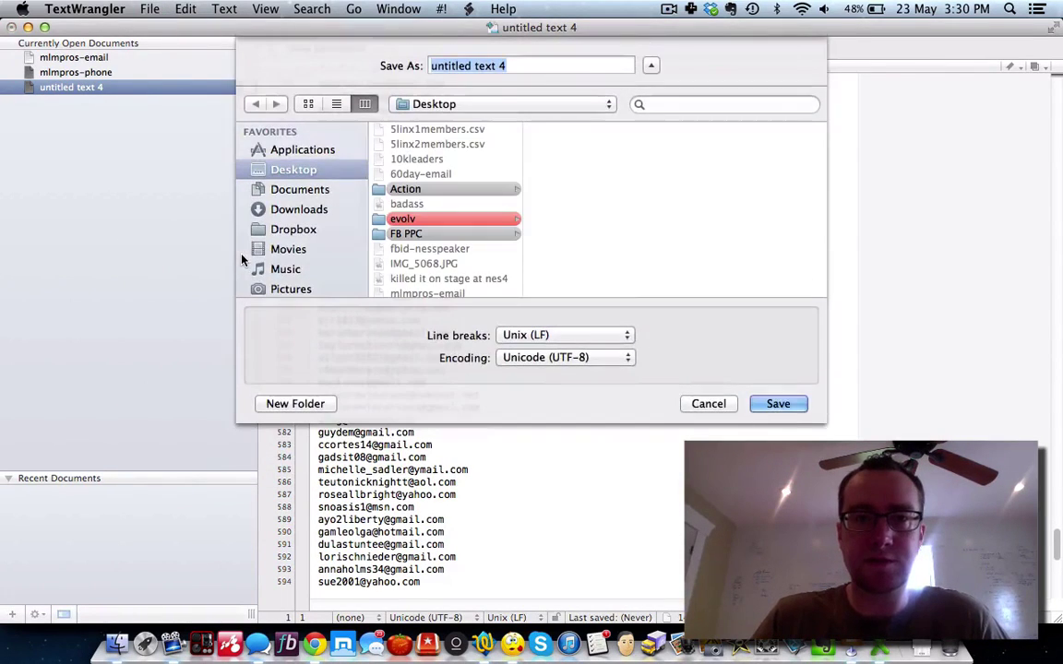
type("15k")
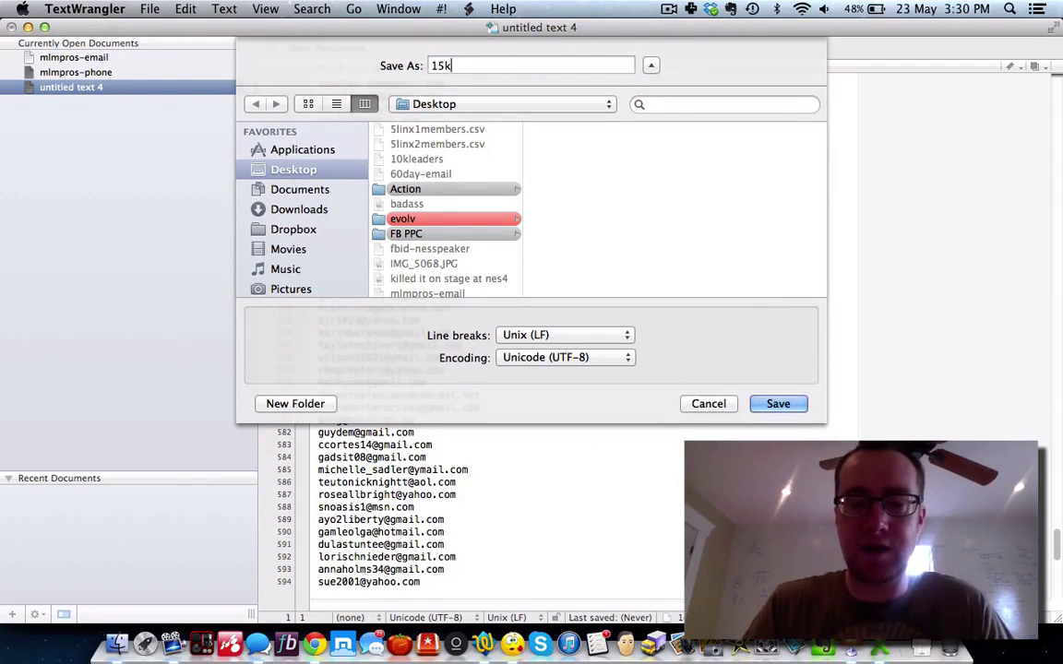
type("-leads")
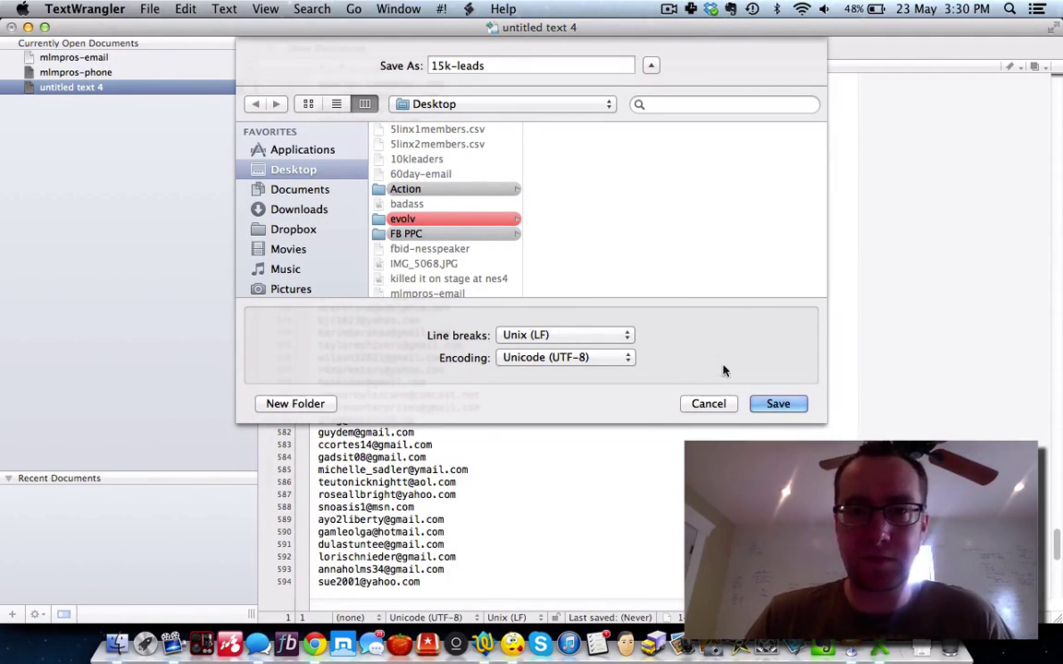
left_click(773, 403)
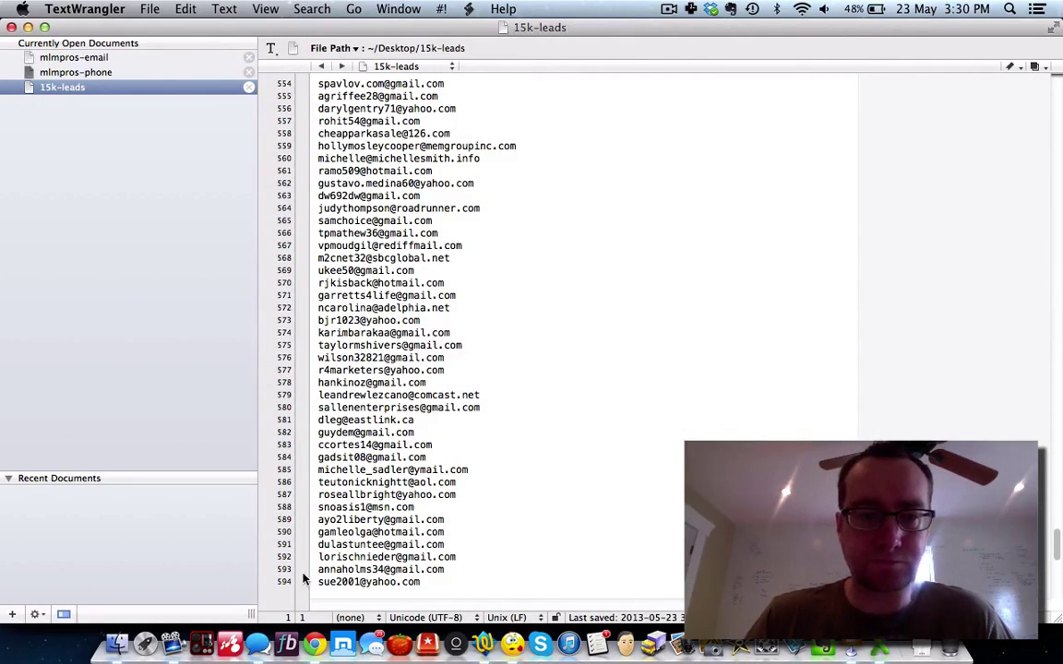
left_click(316, 646)
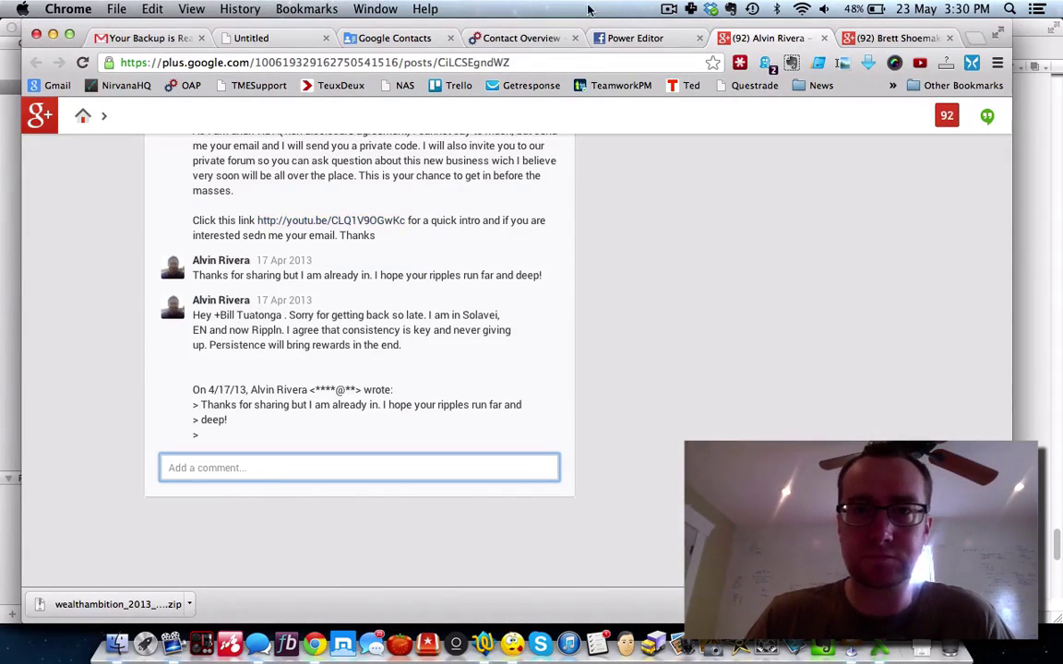
Step: Create an Emails custom audience named 'aweber15k' in Power Editor from the 15k-leads file
left_click(630, 38)
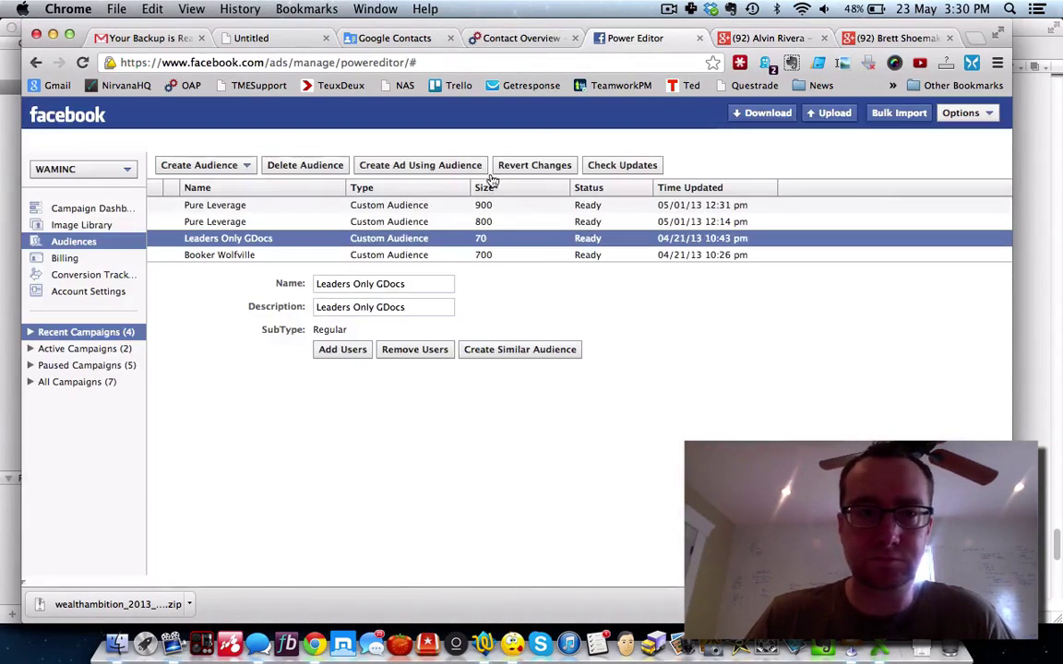
left_click(246, 171)
left_click(239, 204)
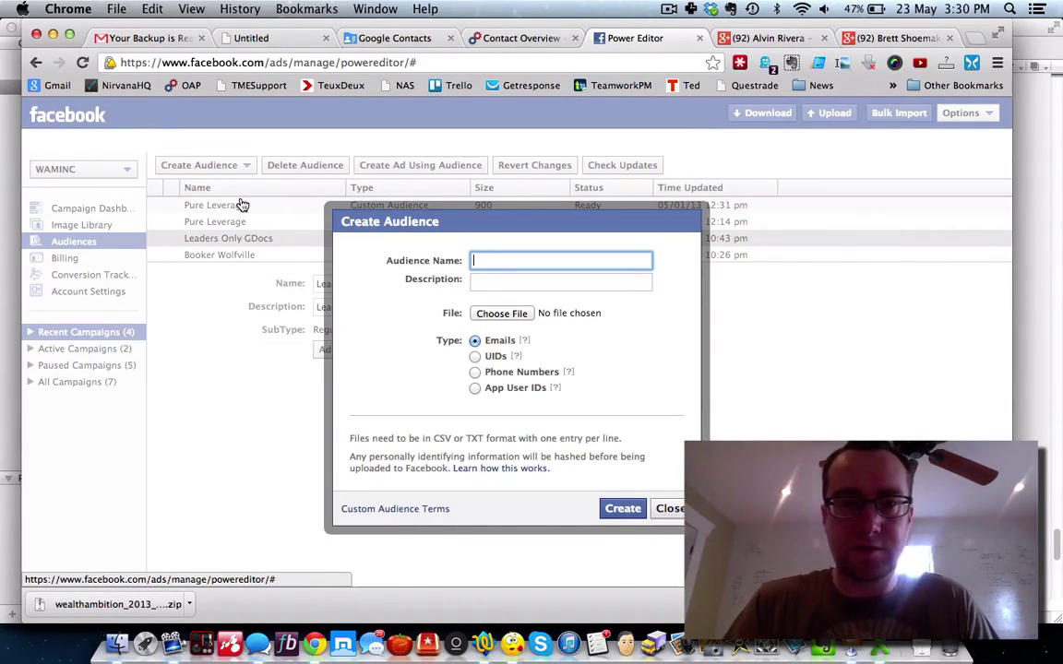
type("aweber")
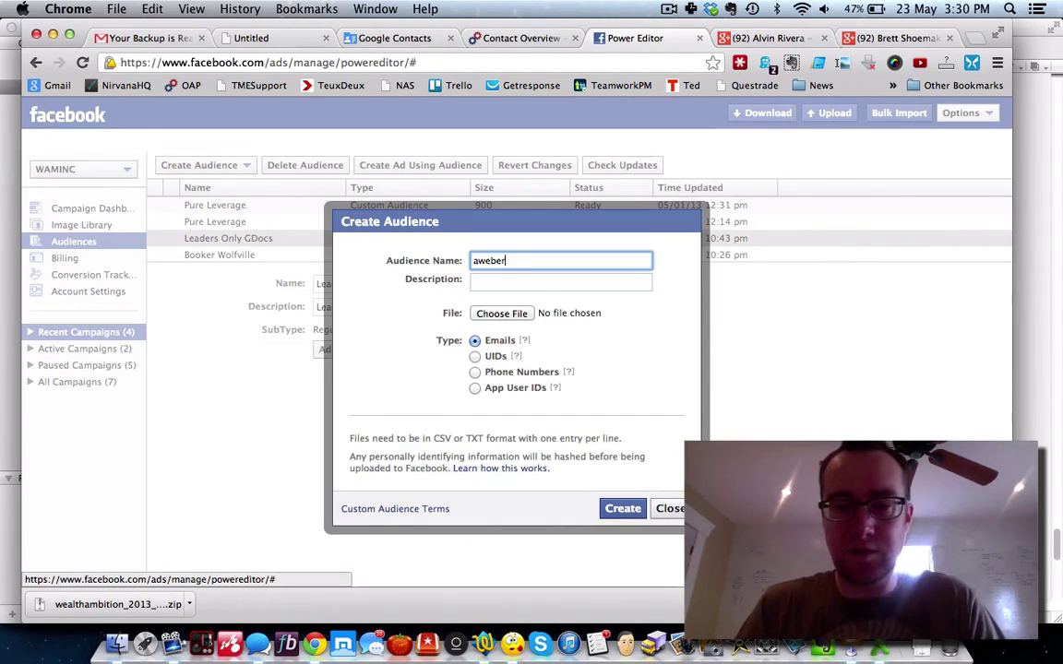
type("15k")
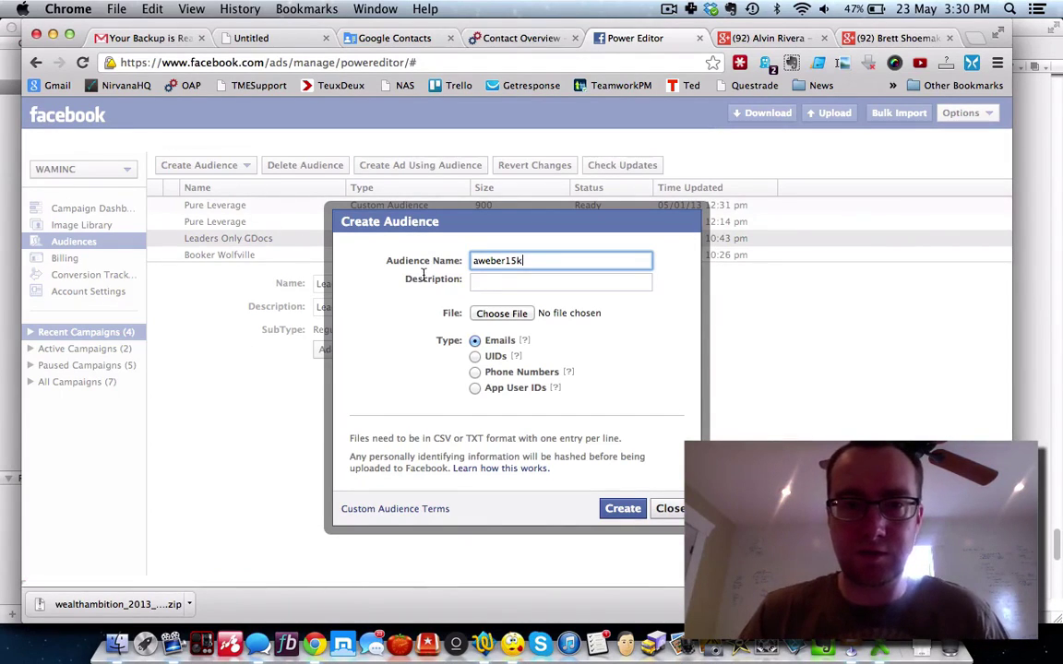
left_click(478, 283)
type("aweber15k")
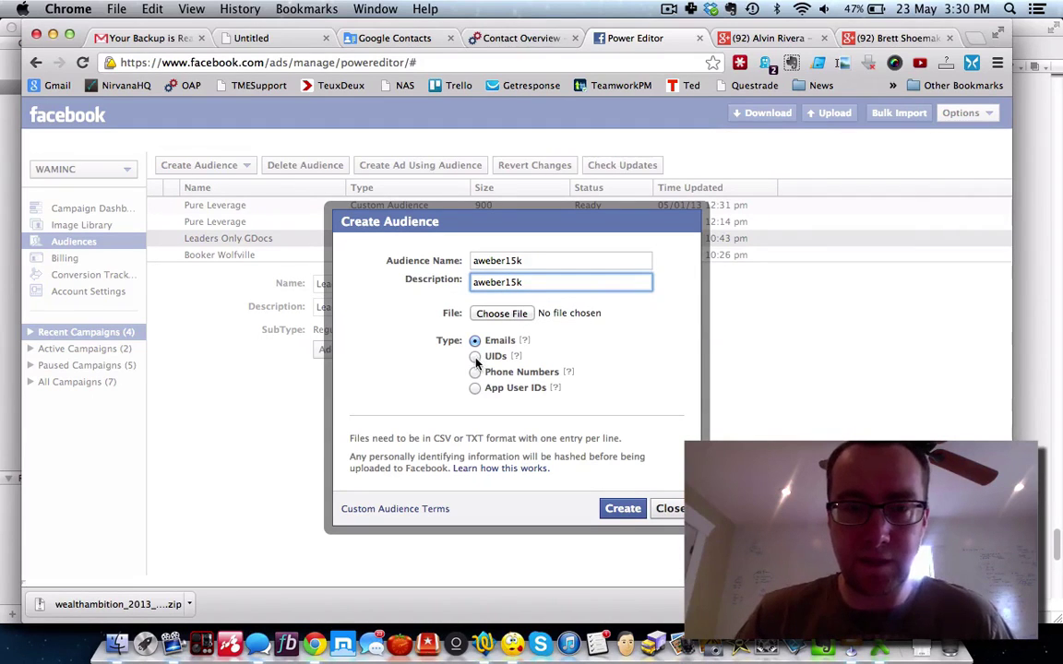
left_click(502, 313)
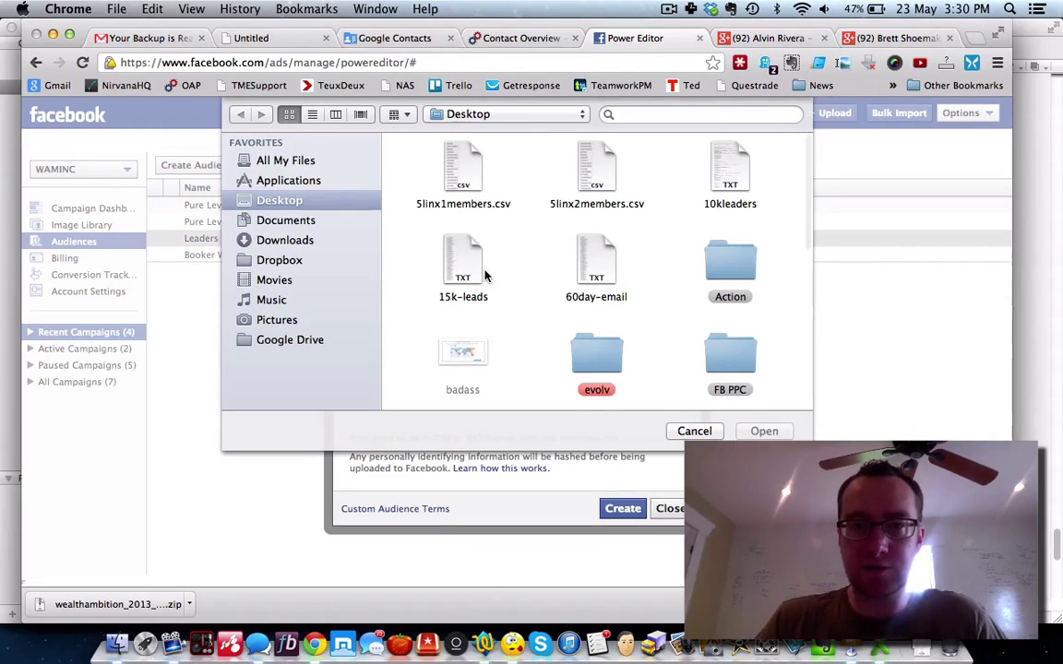
left_click(478, 269)
left_click(768, 432)
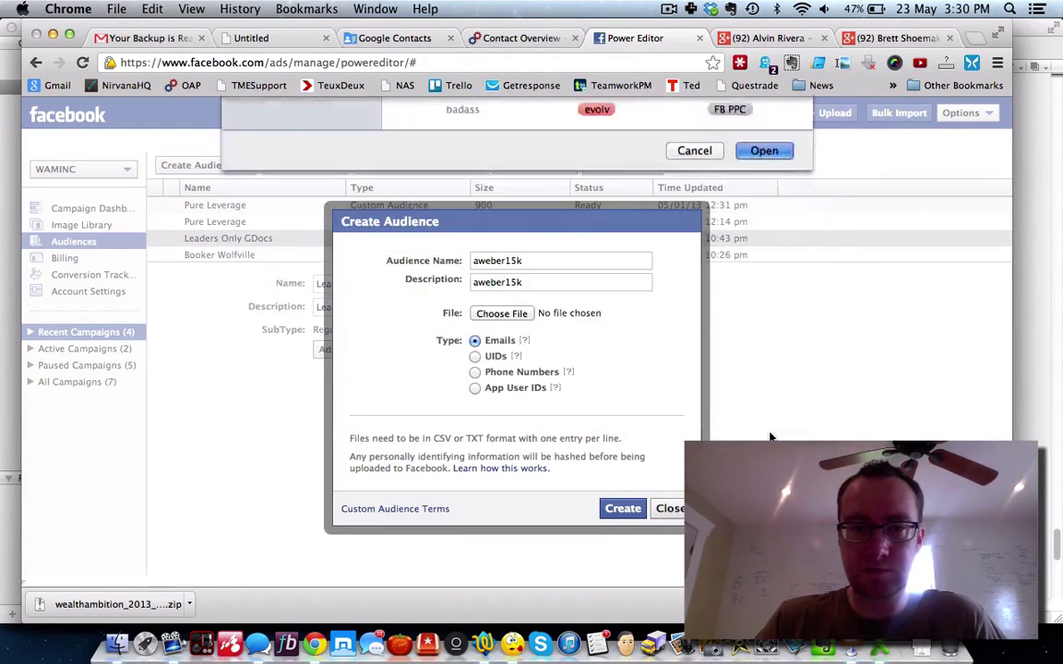
left_click(623, 509)
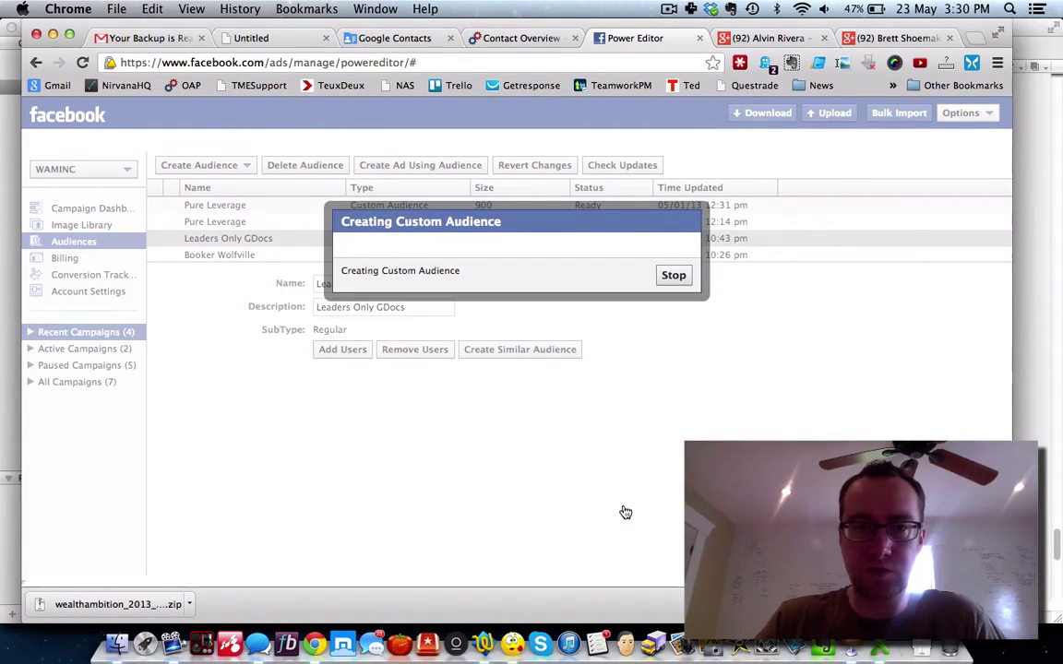
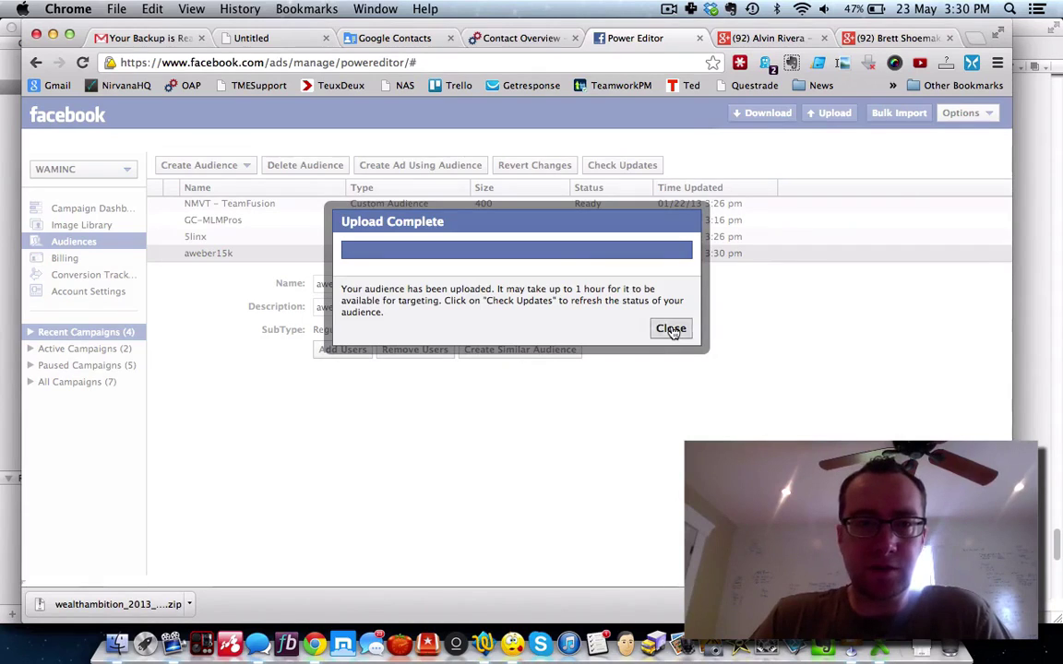
Step: Dismiss the upload notices and re-download all ad accounts in Power Editor
left_click(670, 330)
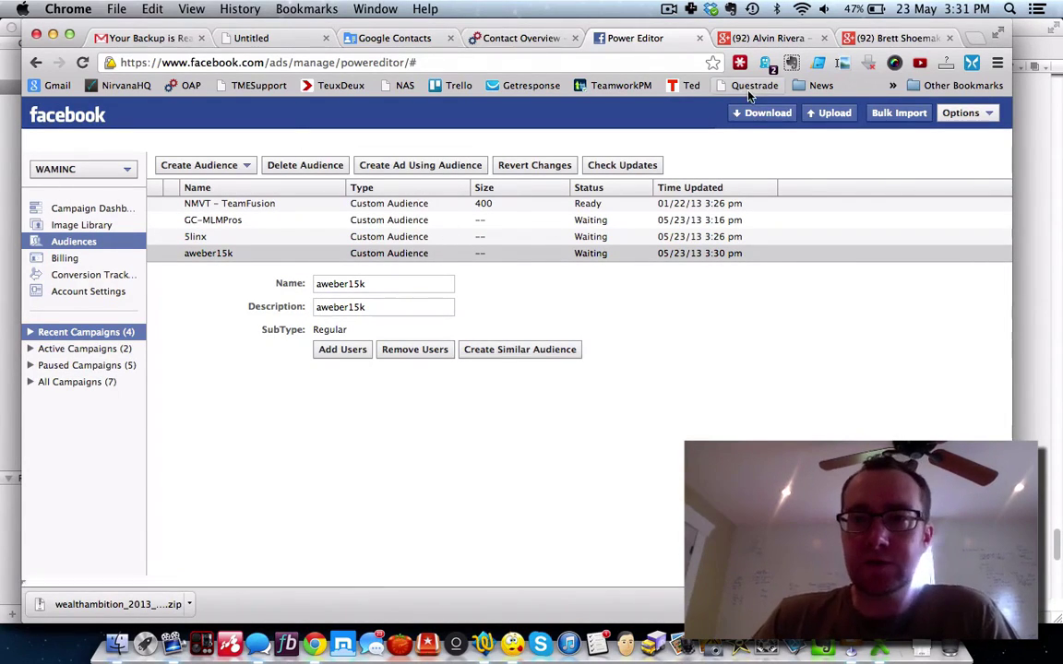
left_click(827, 112)
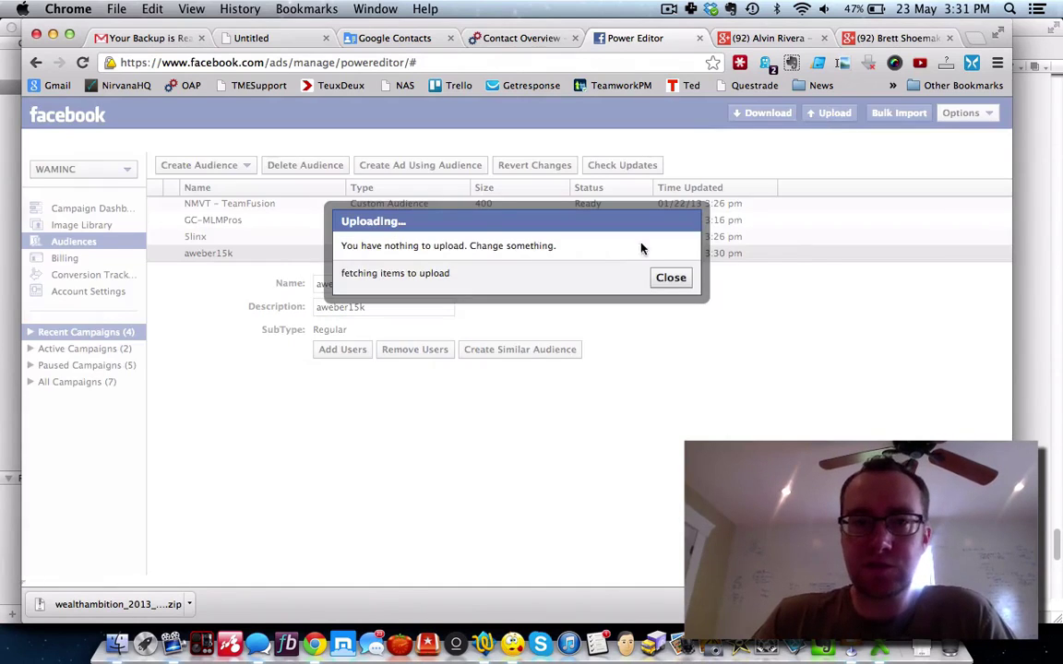
left_click(671, 278)
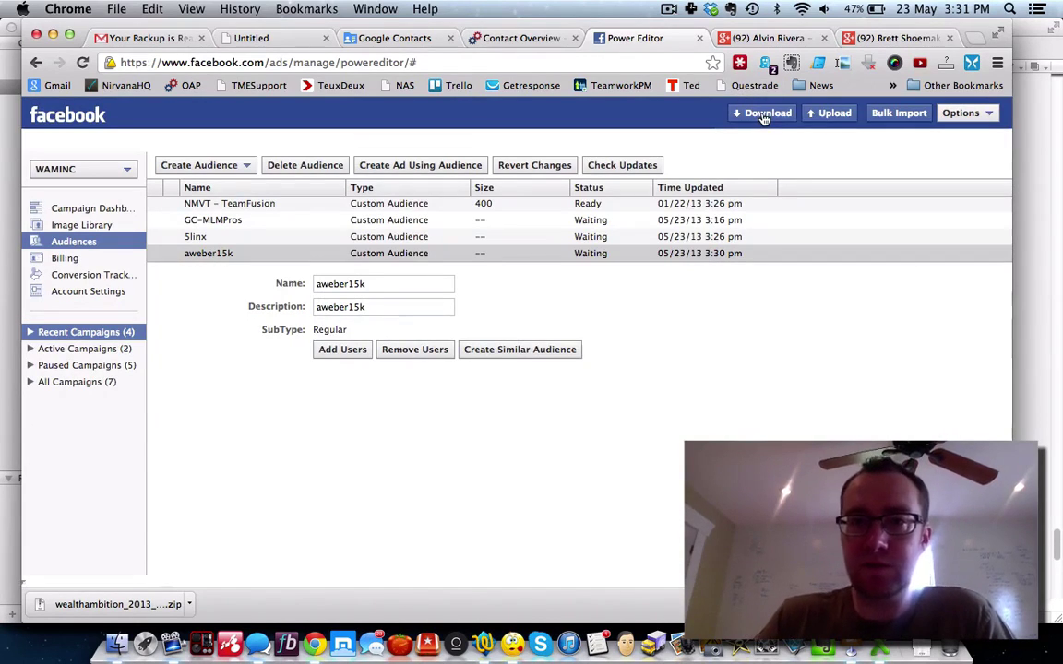
left_click(762, 113)
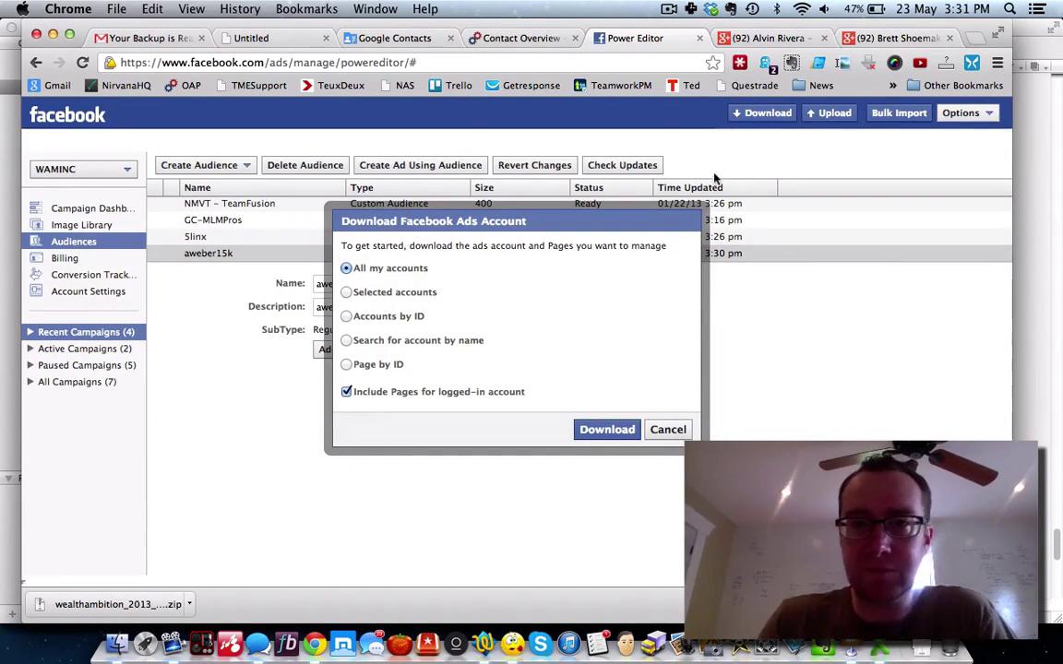
left_click(605, 429)
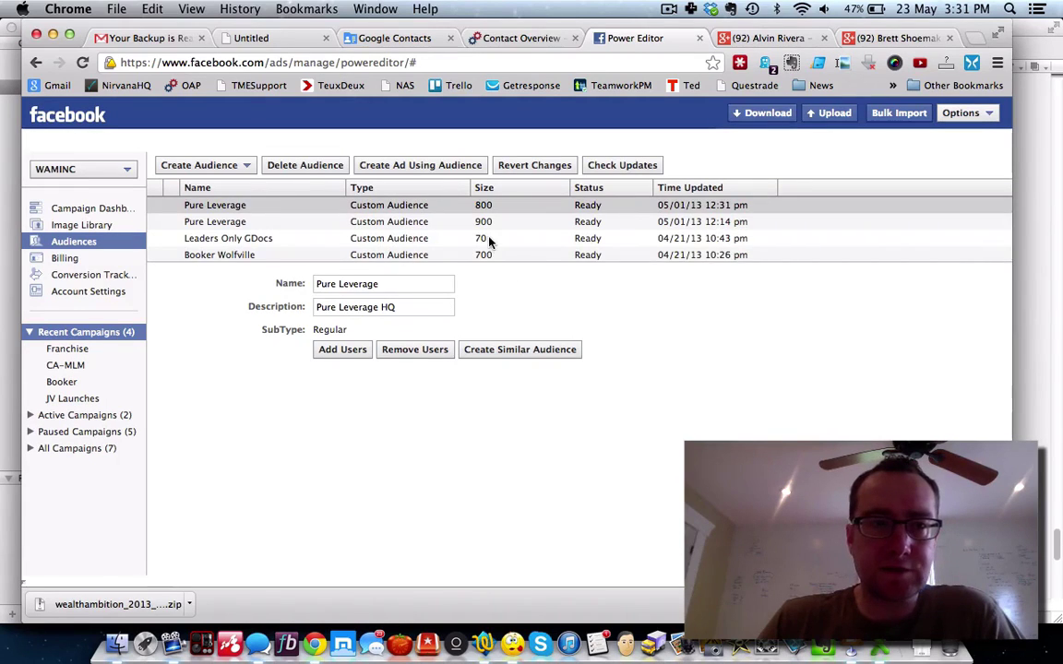
Step: Review the 5linx, GC-MLMPros and aweber15k waiting audiences in the Audiences list
scroll(490, 241, "down", 5)
scroll(489, 241, "up", 5)
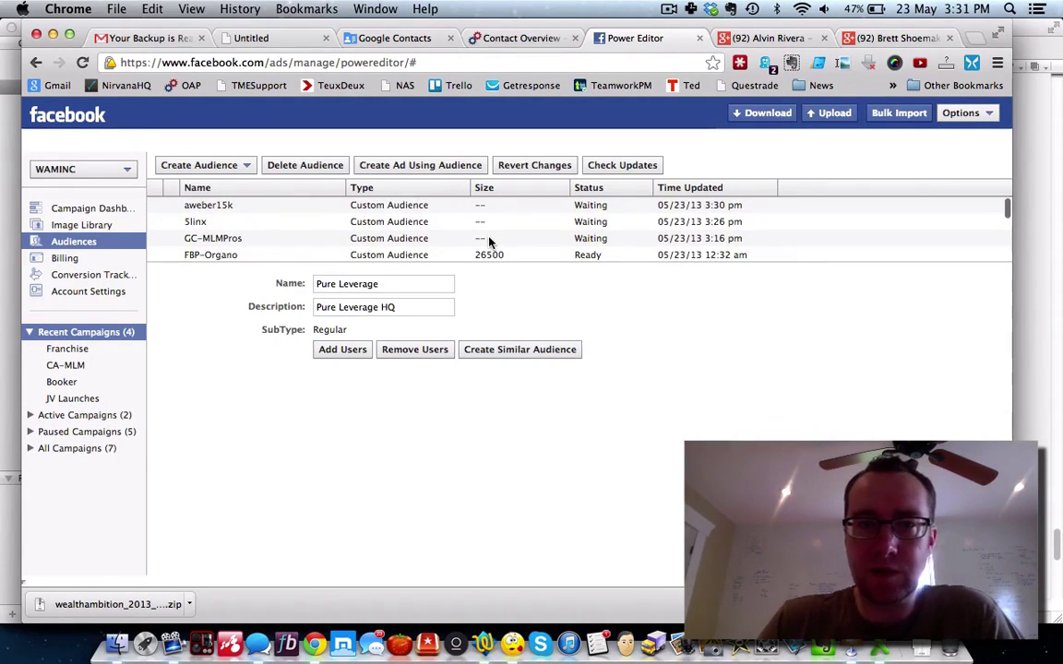
left_click(391, 222)
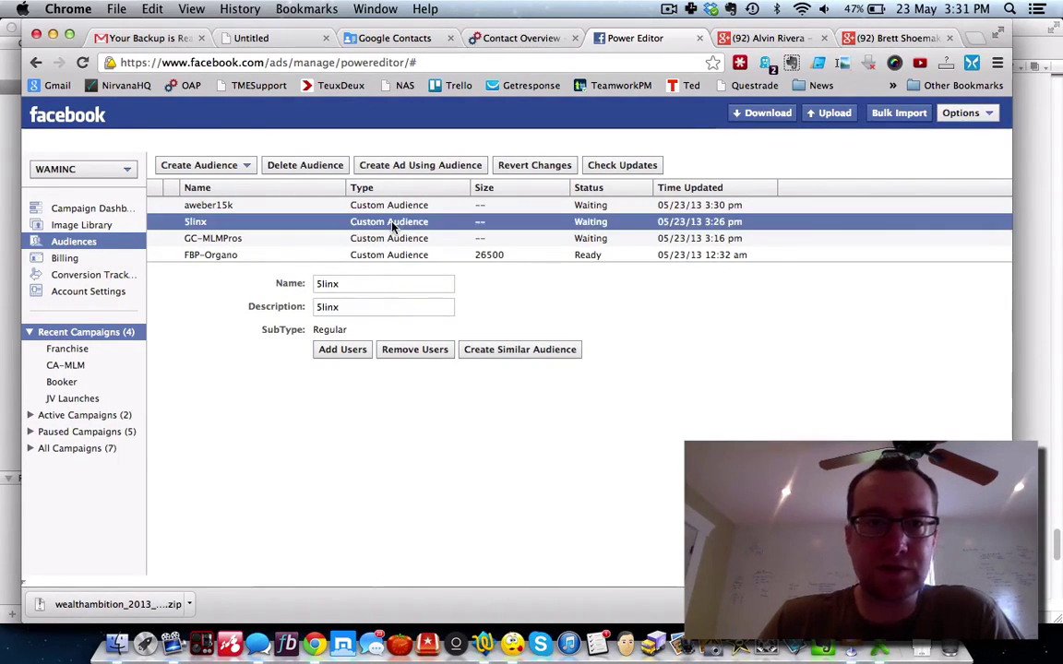
left_click(391, 238)
left_click(388, 222)
left_click(386, 205)
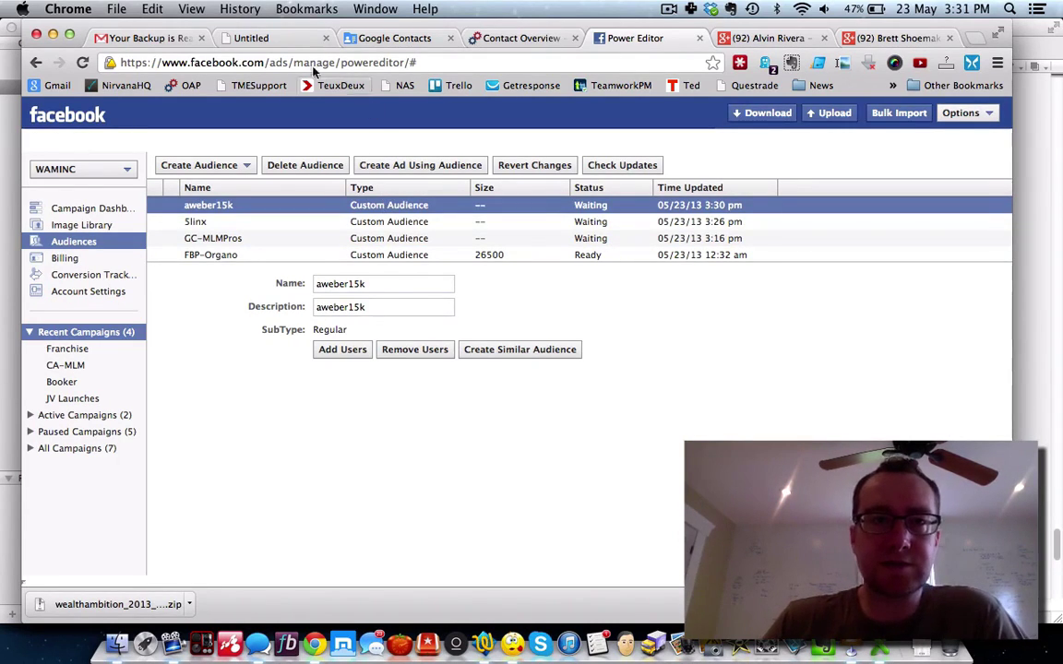
Step: Close the Untitled, Google Contacts and Contact Overview tabs, then show Power Editor's Create Audience options
left_click(166, 41)
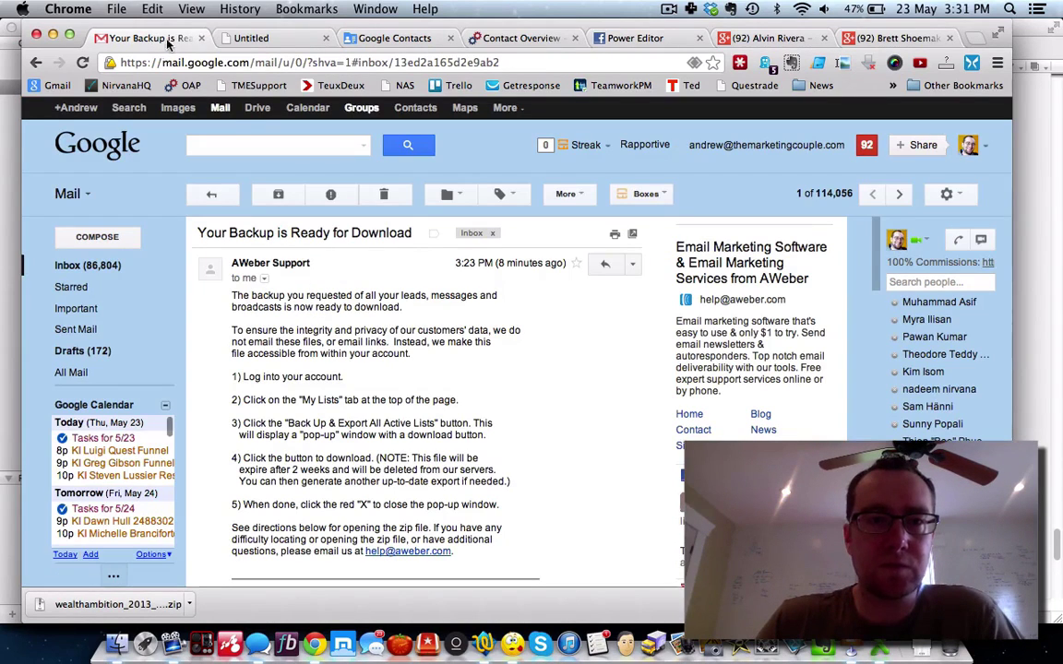
left_click(255, 36)
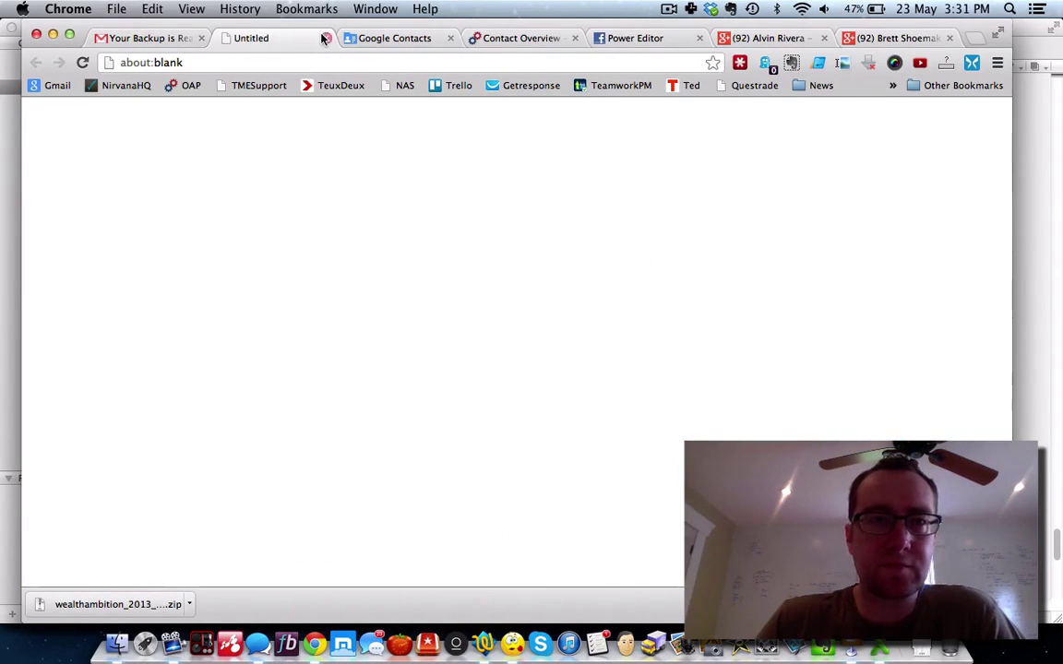
left_click(325, 38)
left_click(325, 37)
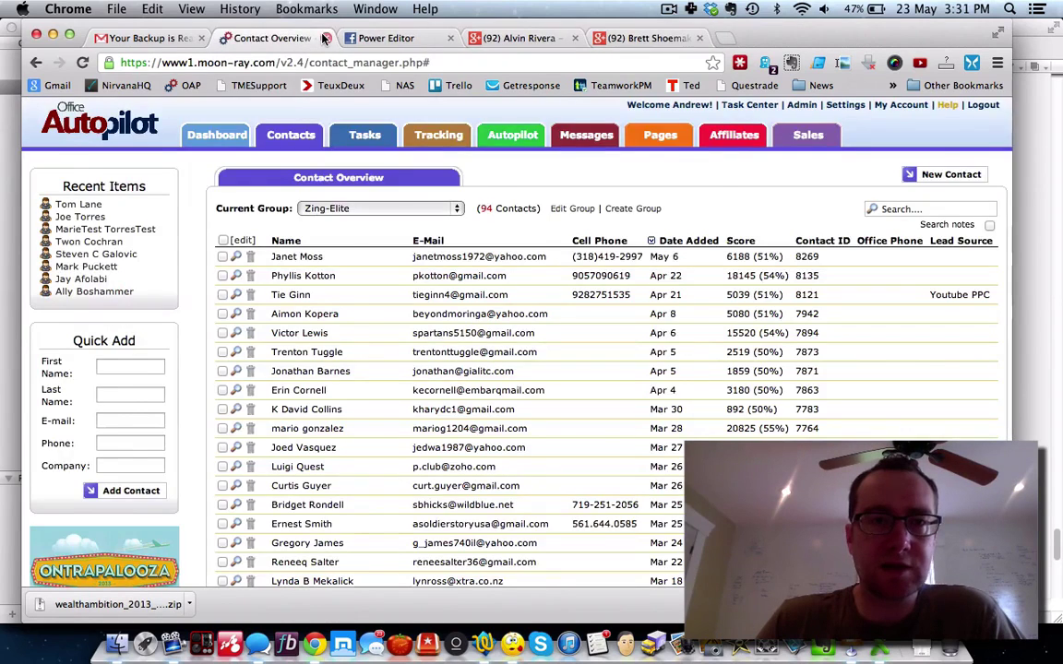
left_click(325, 37)
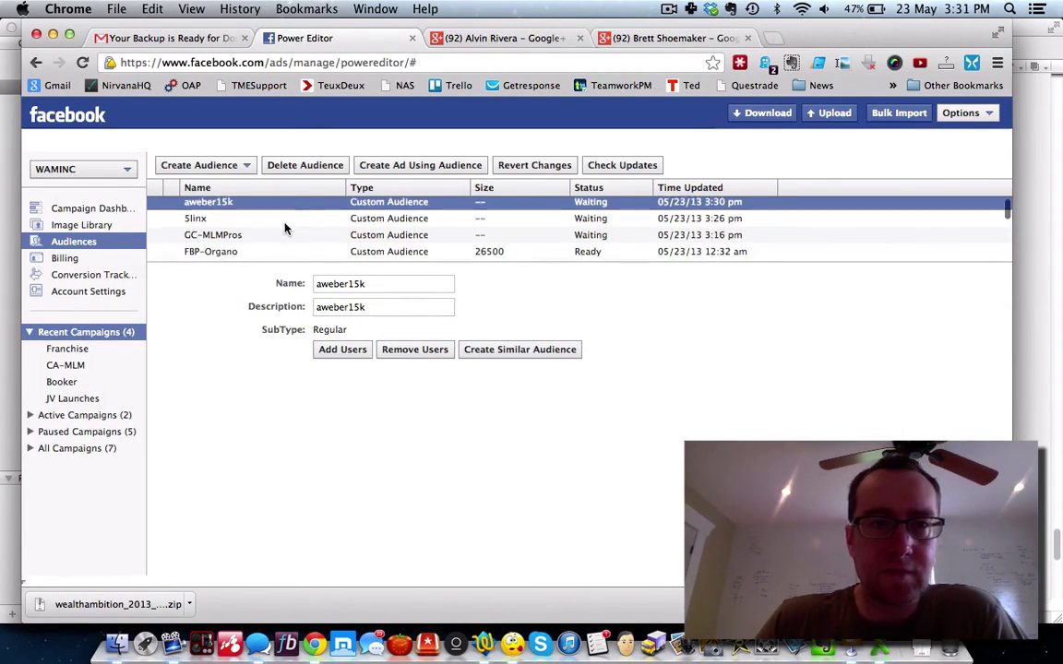
scroll(285, 229, "down", 10)
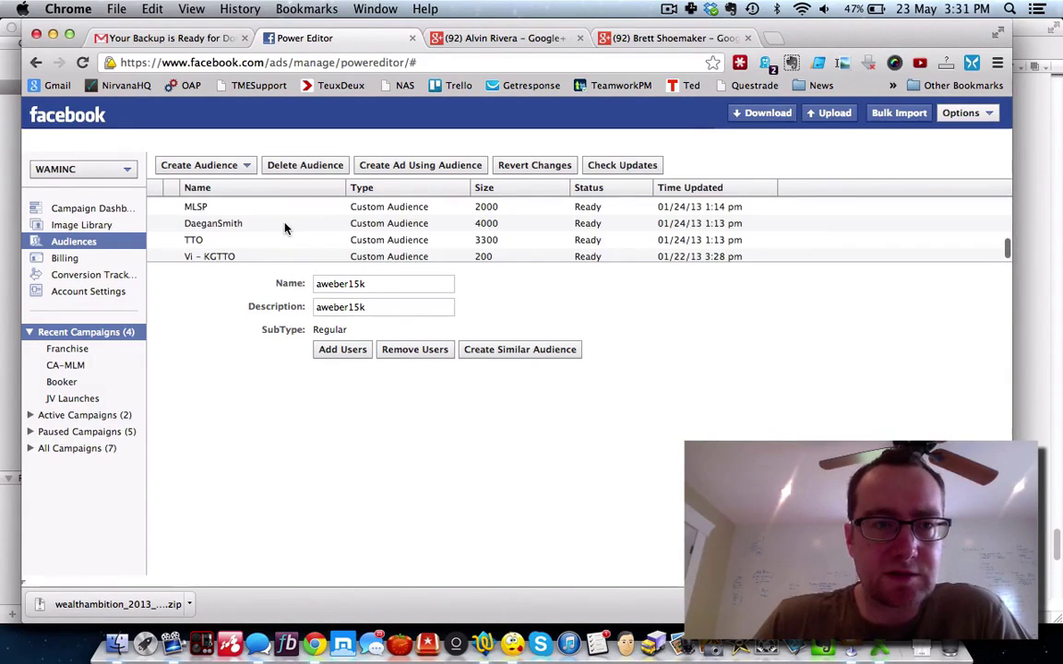
scroll(285, 226, "up", 10)
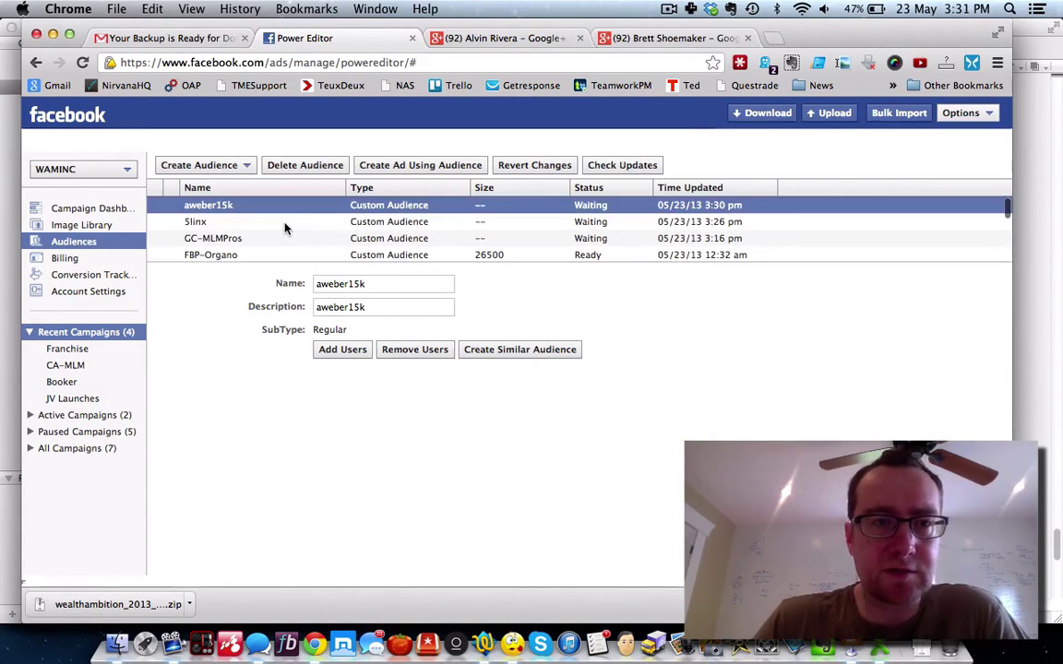
left_click(243, 171)
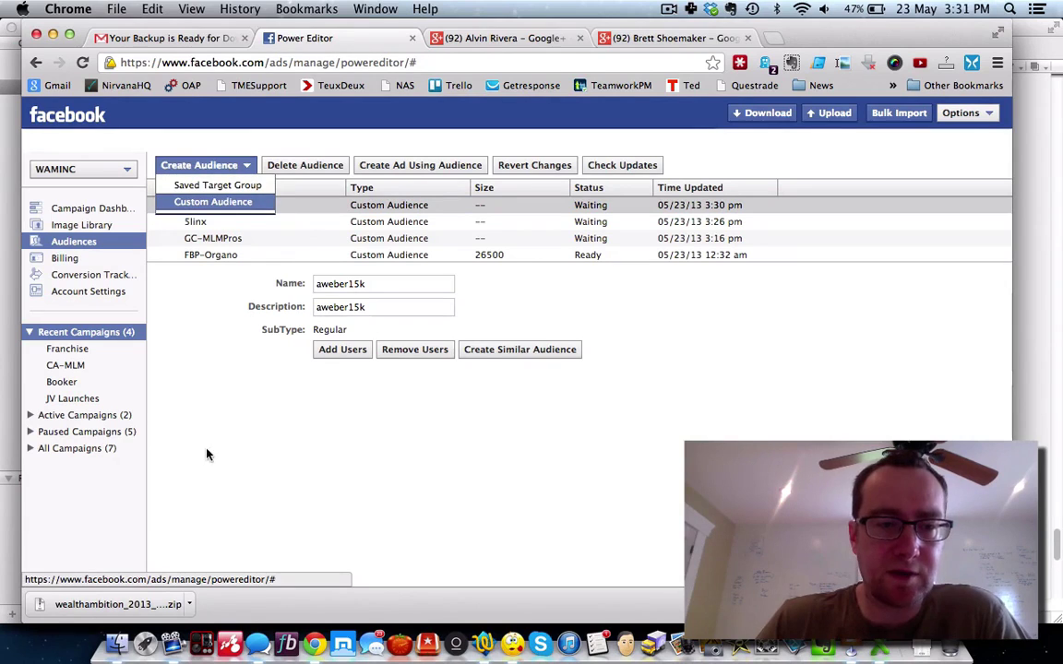
Step: Minimize Chrome and TextWrangler, then close active_leads.csv and inactive_leads.csv without saving
left_click(52, 37)
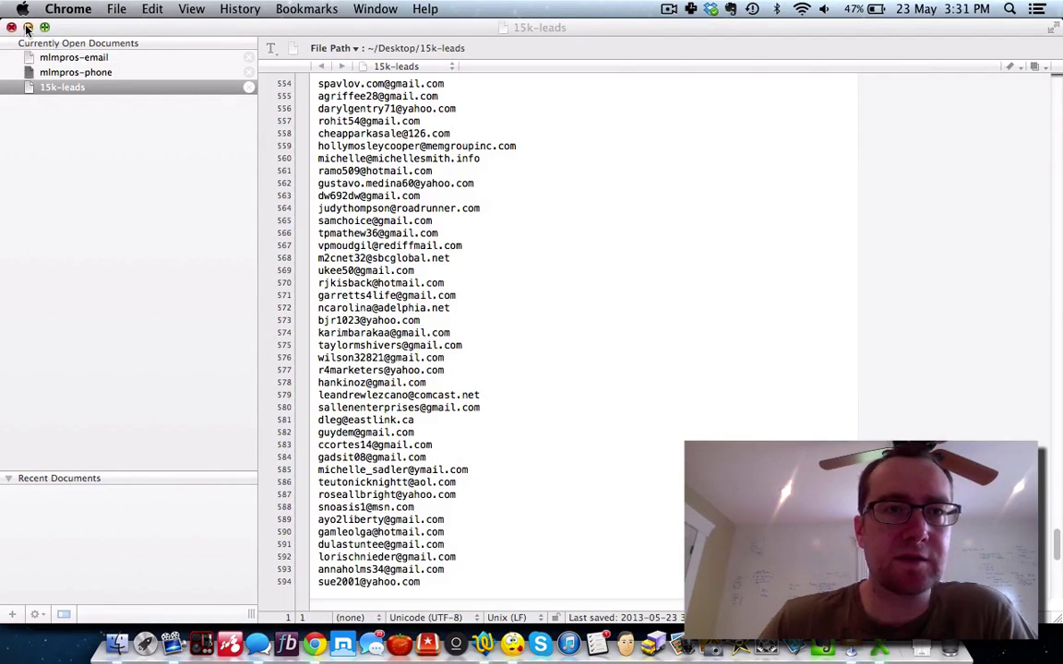
left_click(27, 27)
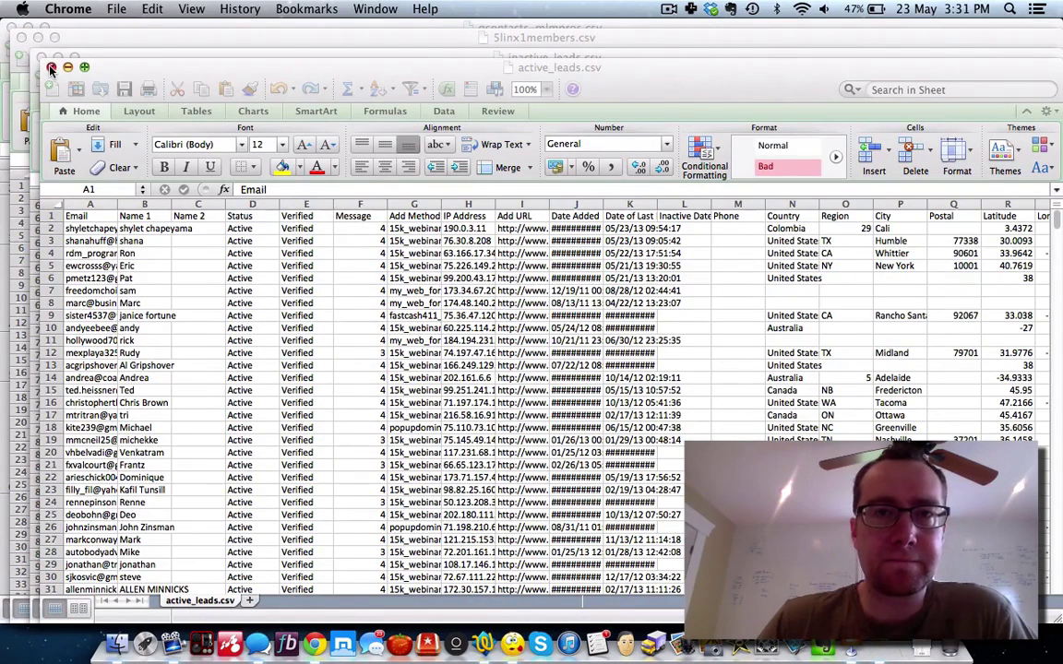
left_click(52, 68)
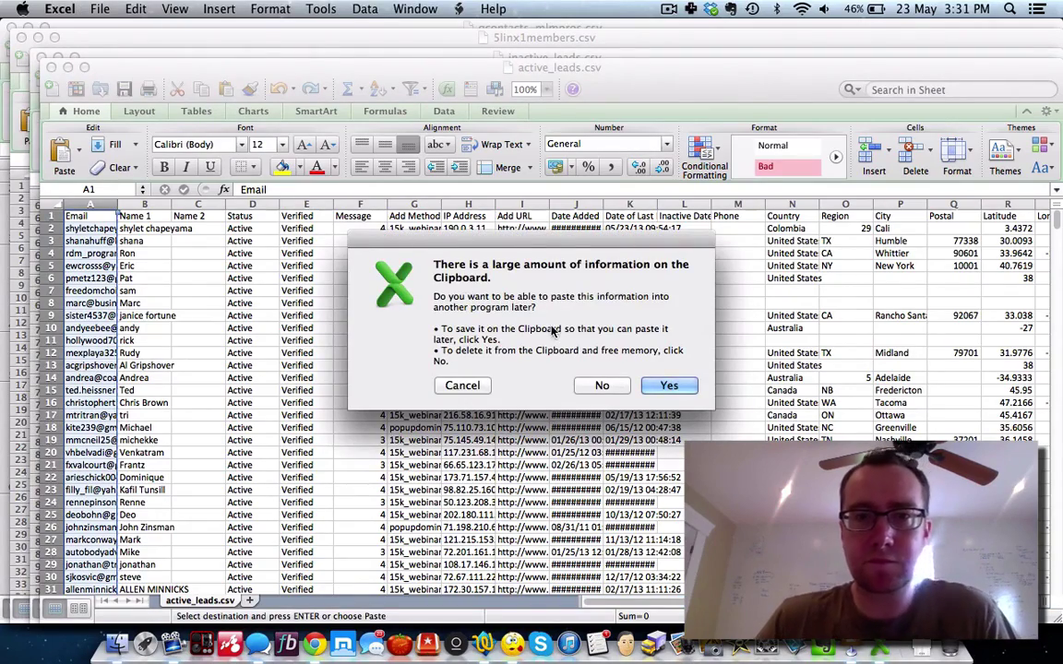
left_click(601, 385)
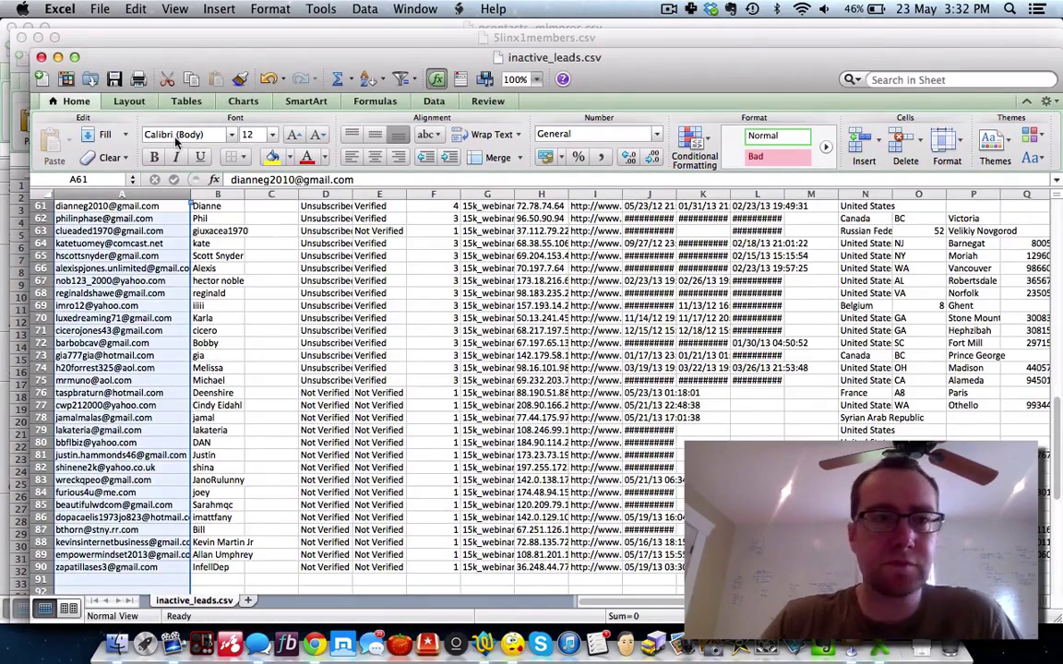
left_click(40, 57)
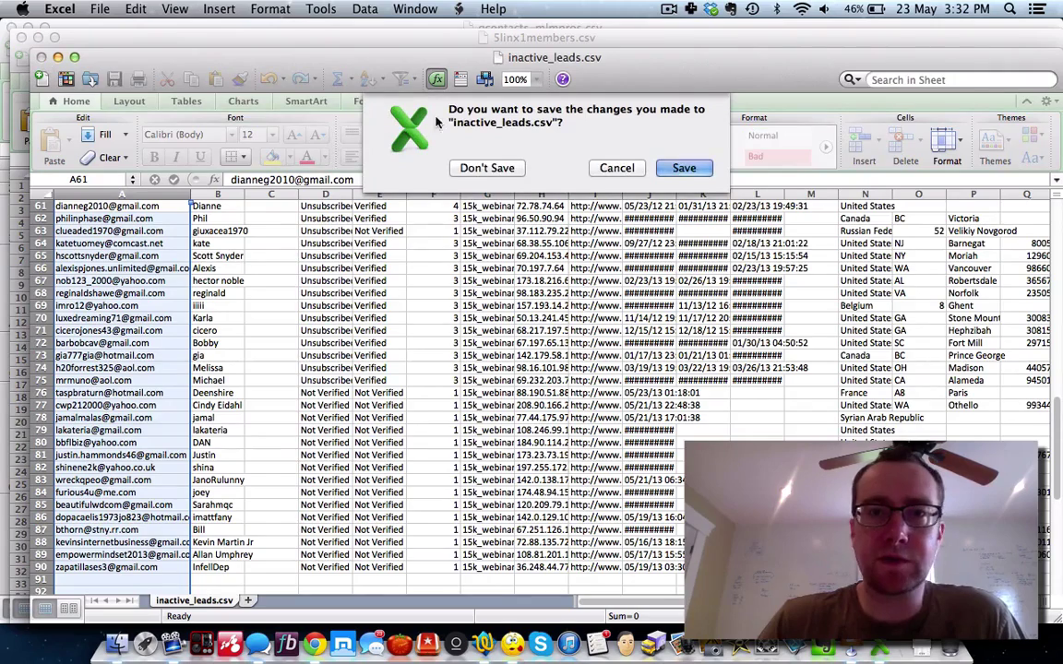
left_click(487, 168)
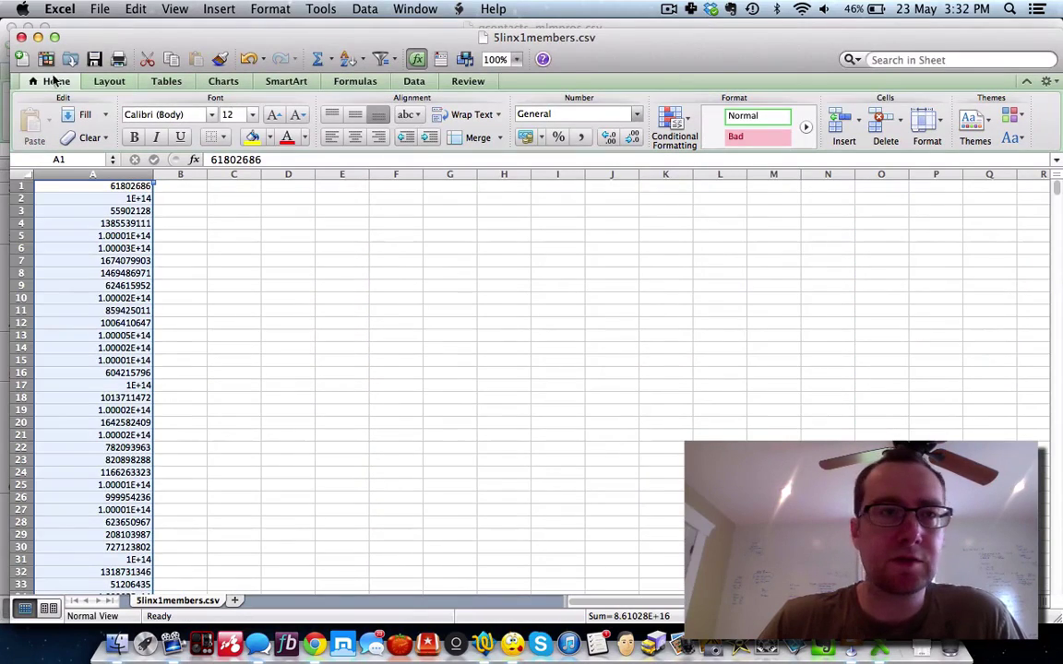
Step: Close 5linx1members.csv, gcontacts-mlmpros.csv and Contacts_5_22_2013_9_16_pm.csv without saving
left_click(21, 37)
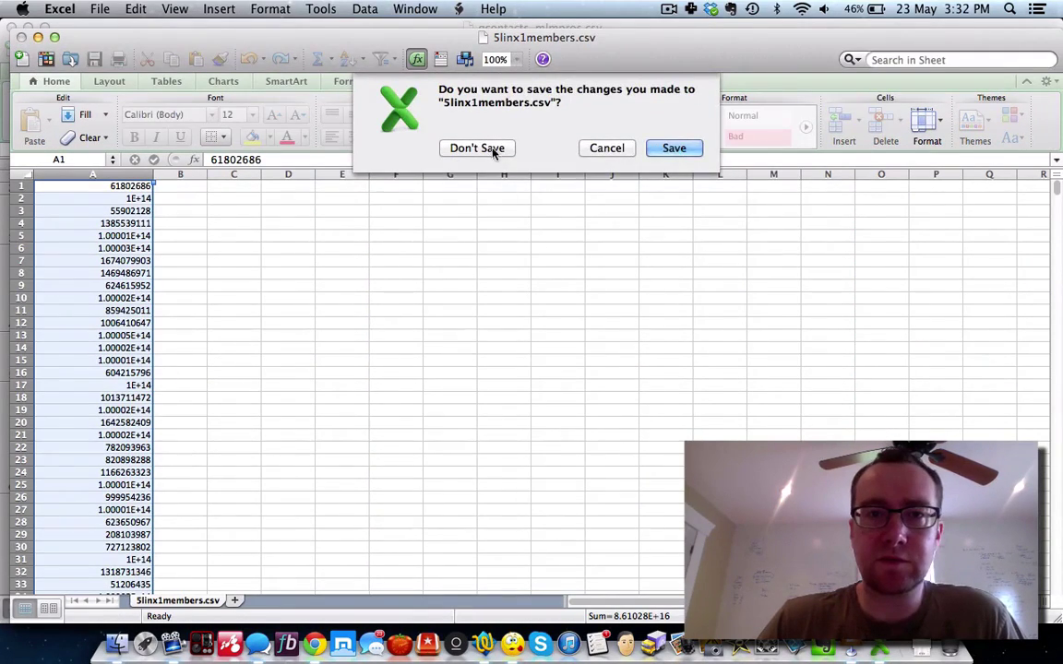
left_click(476, 149)
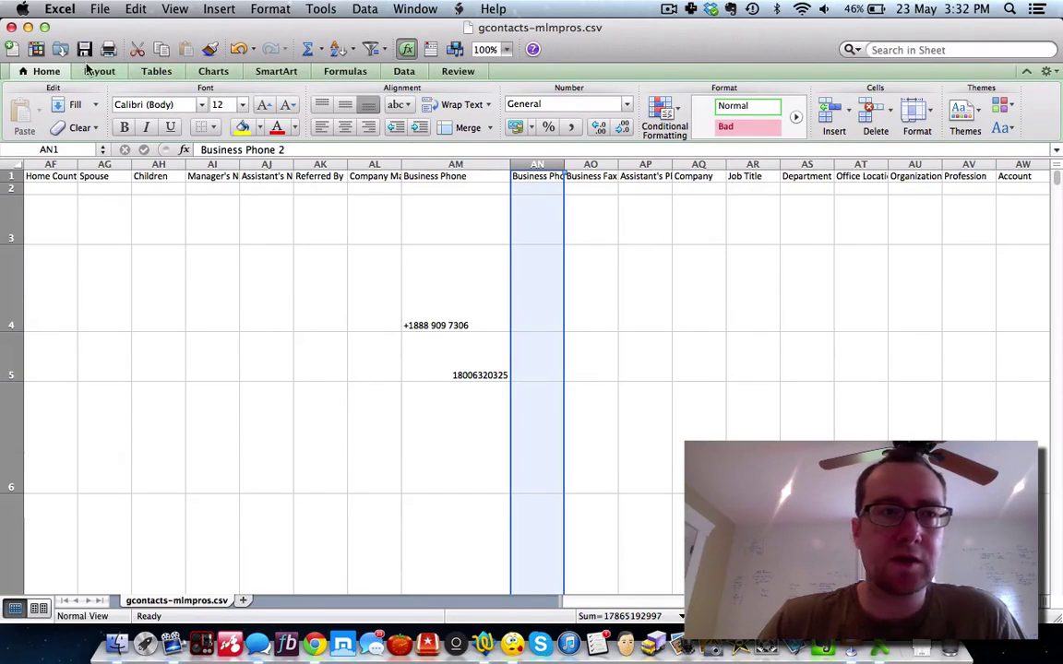
left_click(12, 27)
left_click(484, 138)
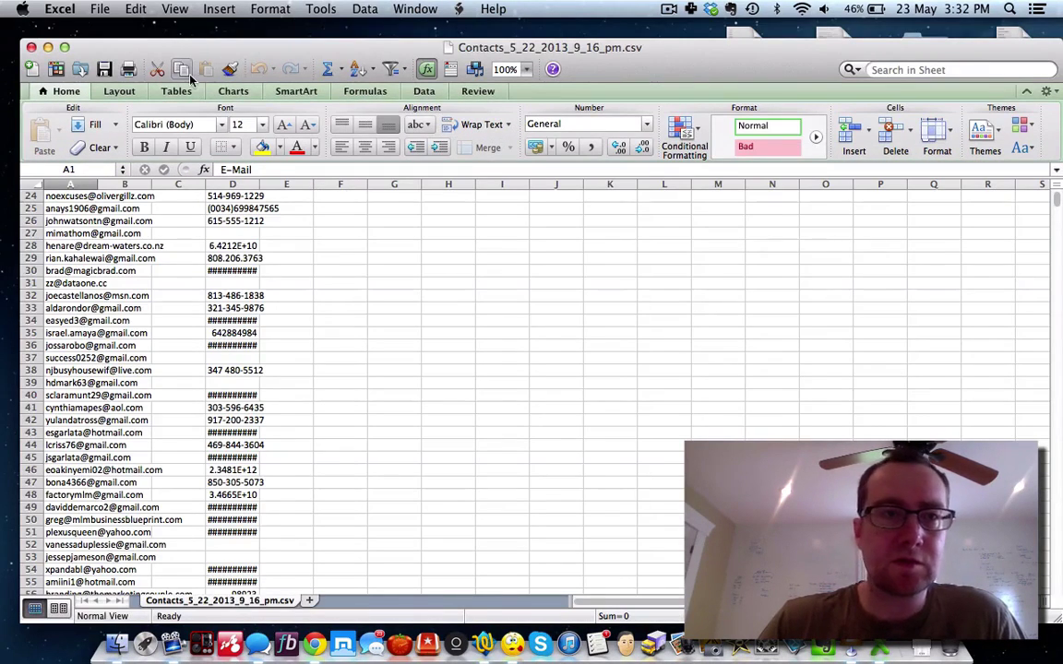
scroll(120, 205, "up", 8)
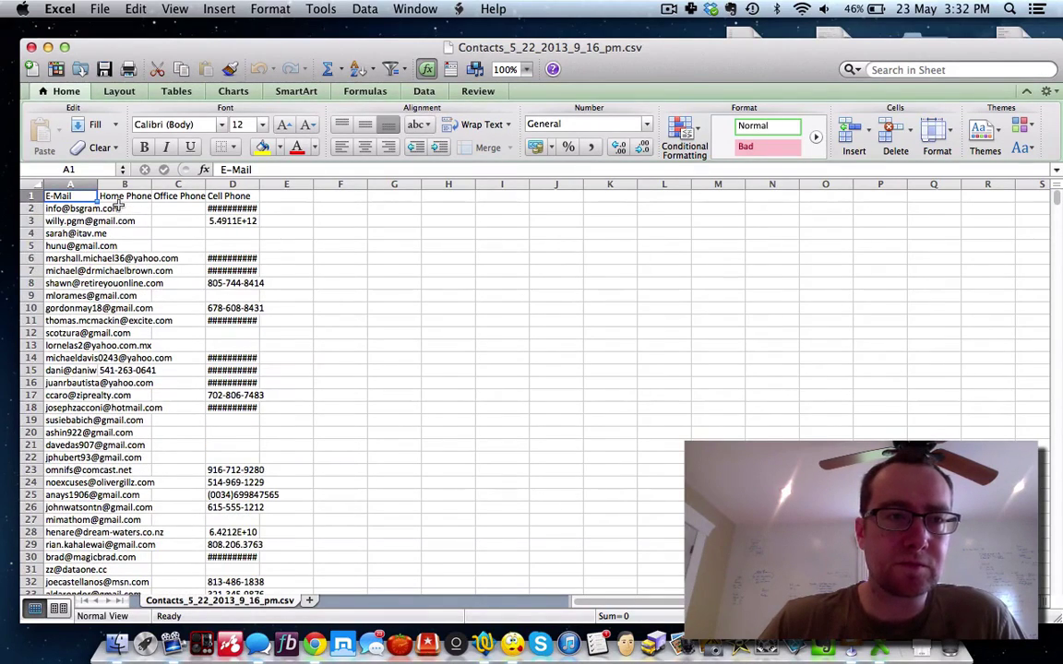
scroll(118, 205, "down", 20)
scroll(120, 204, "down", 20)
scroll(120, 203, "down", 20)
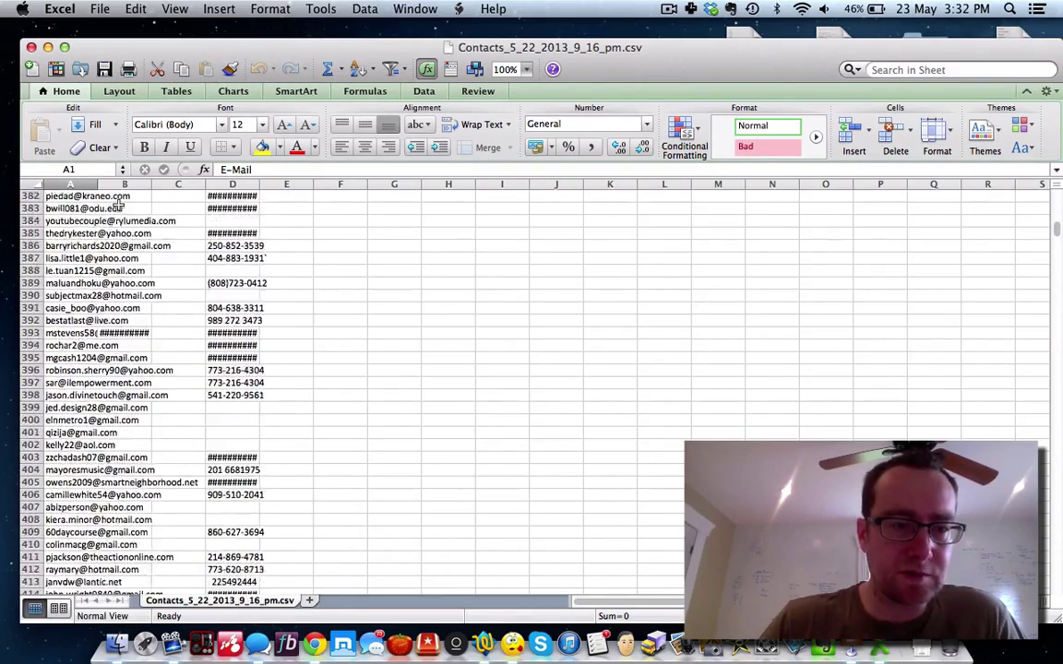
left_click(30, 47)
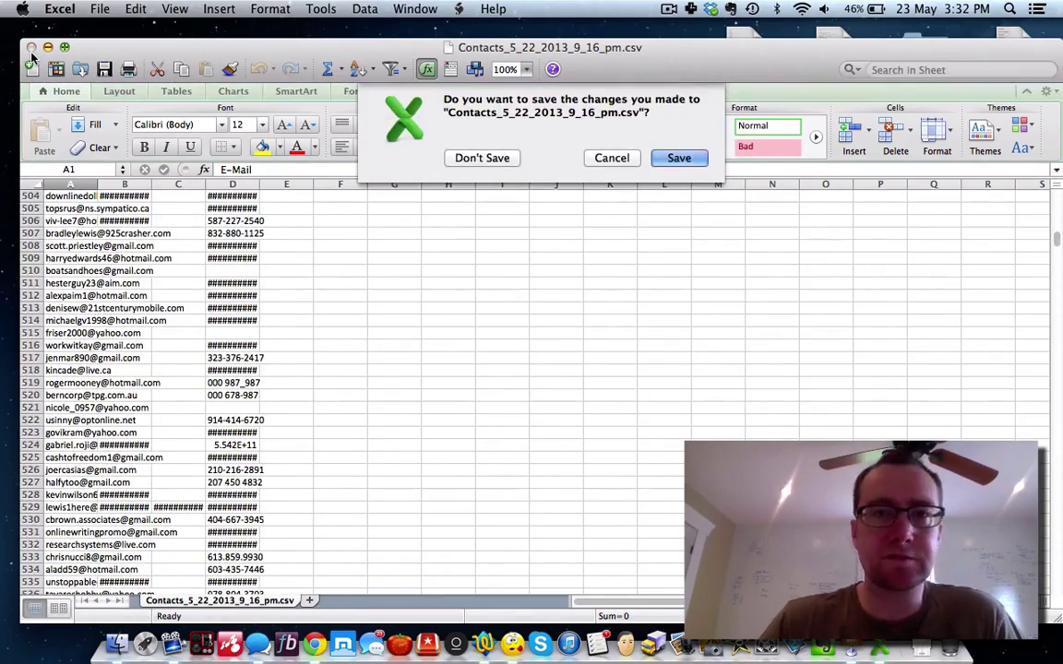
left_click(494, 161)
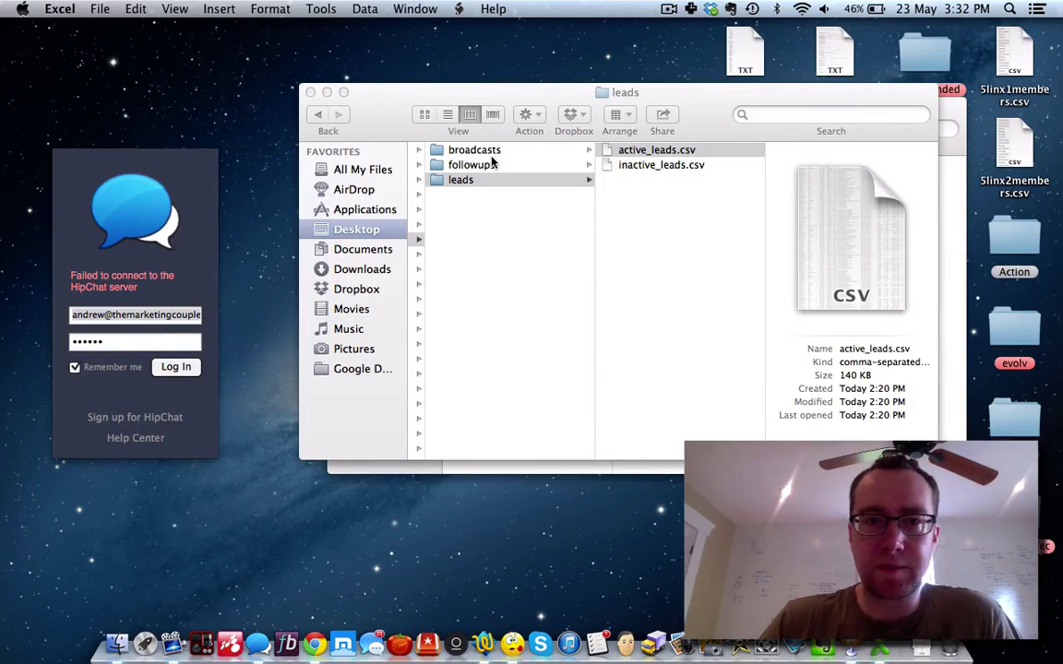
Step: Close the leads folder window and quit HipChat
left_click(311, 93)
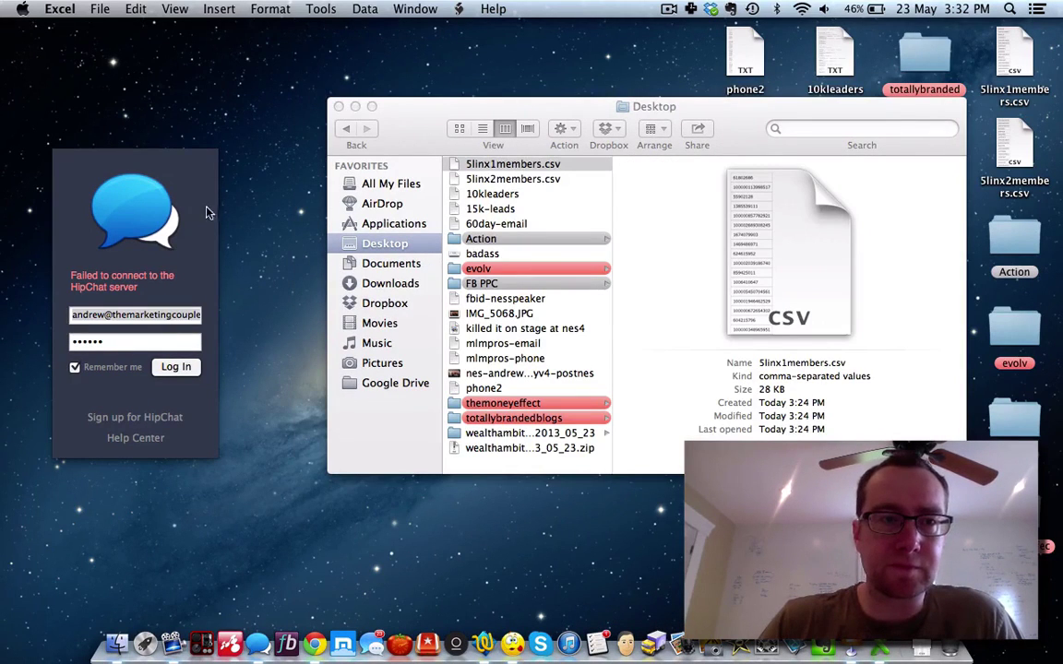
left_click(161, 176)
left_click(69, 8)
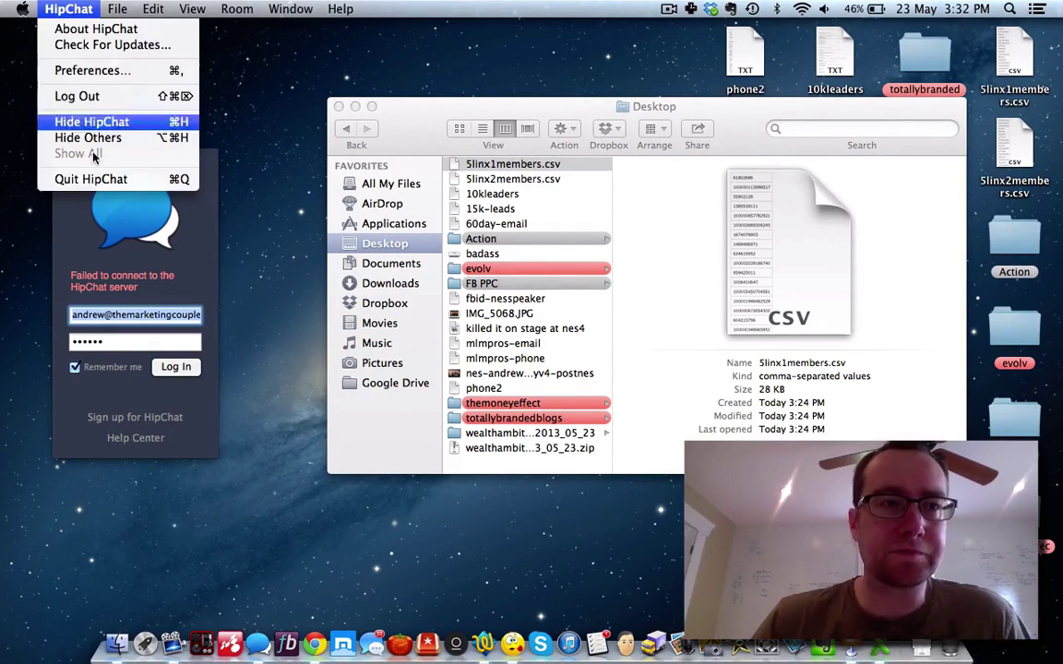
left_click(92, 179)
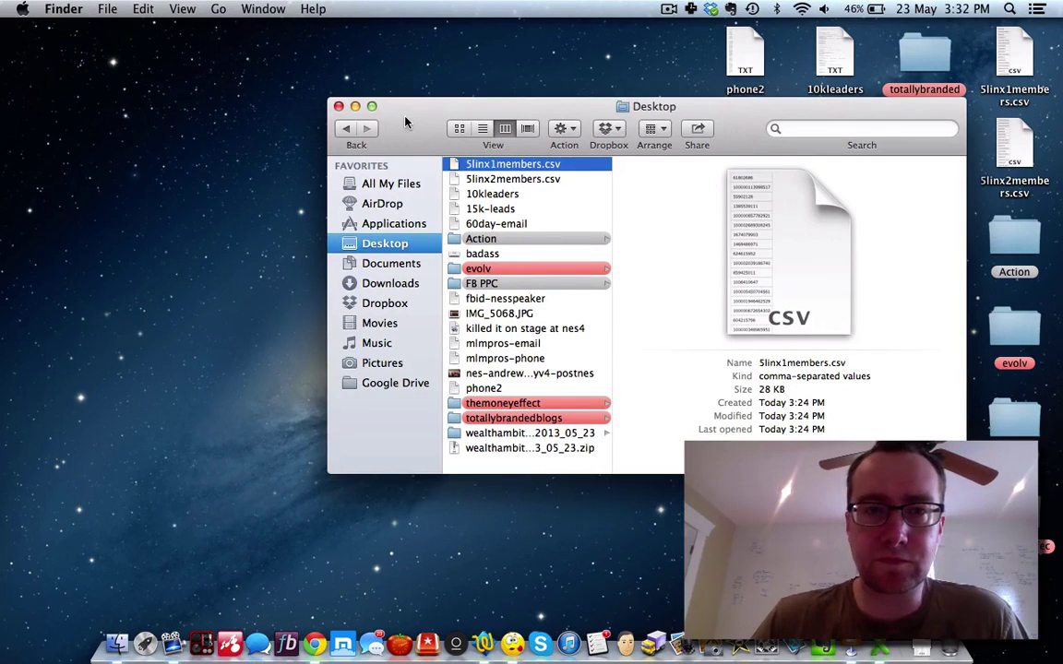
Step: Preview the Desktop lead files, then select oap-zingelite.csv in the Downloads folder
left_click_drag(404, 122, 285, 167)
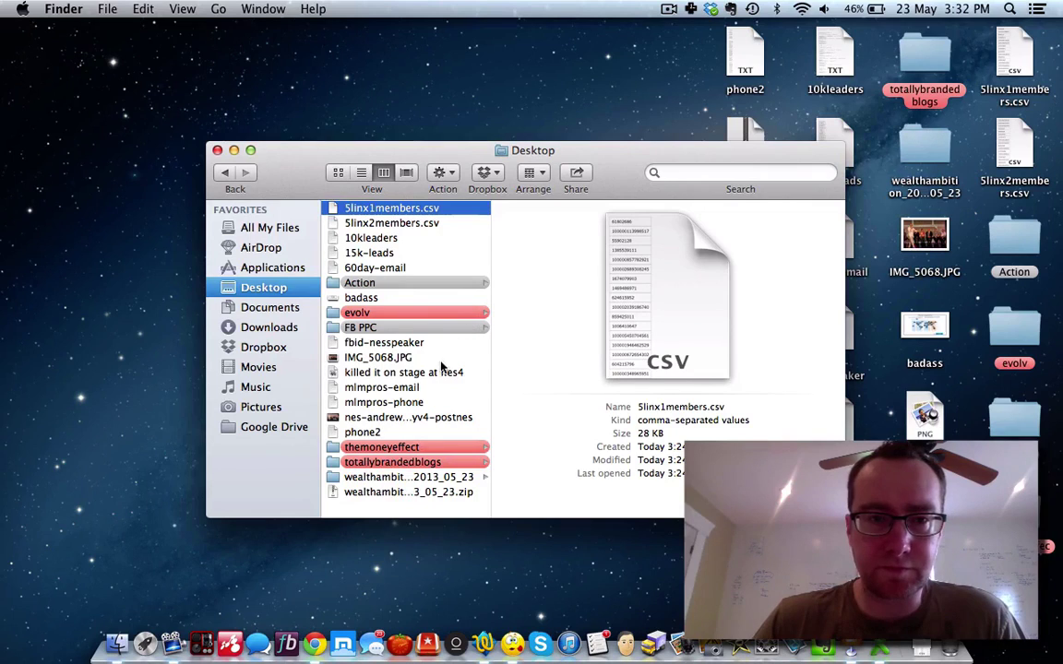
left_click(371, 238)
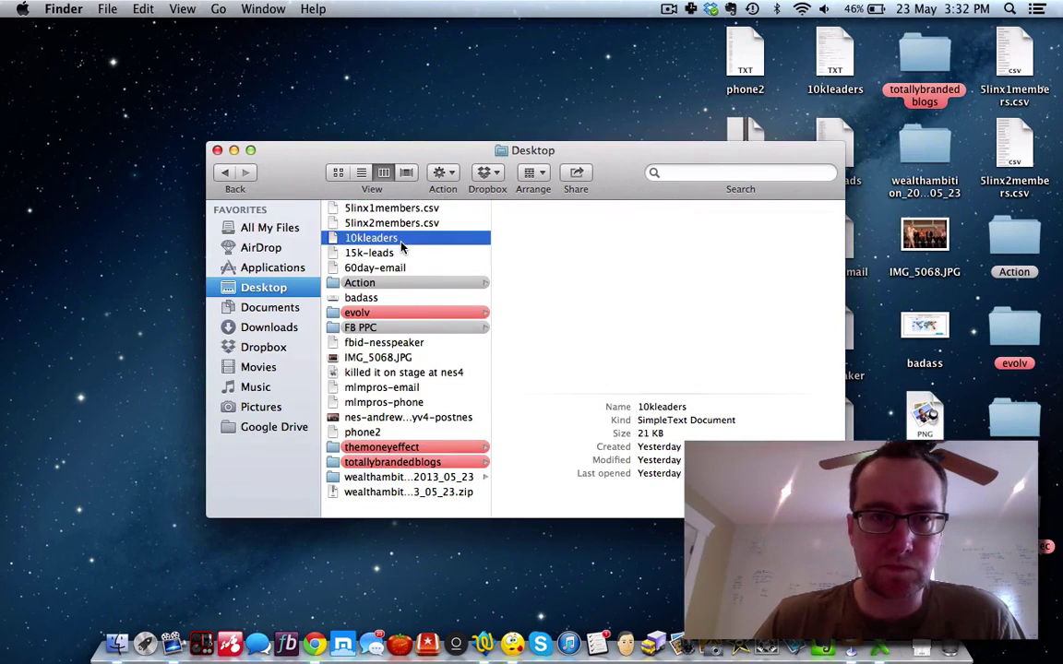
left_click(401, 256)
left_click(399, 267)
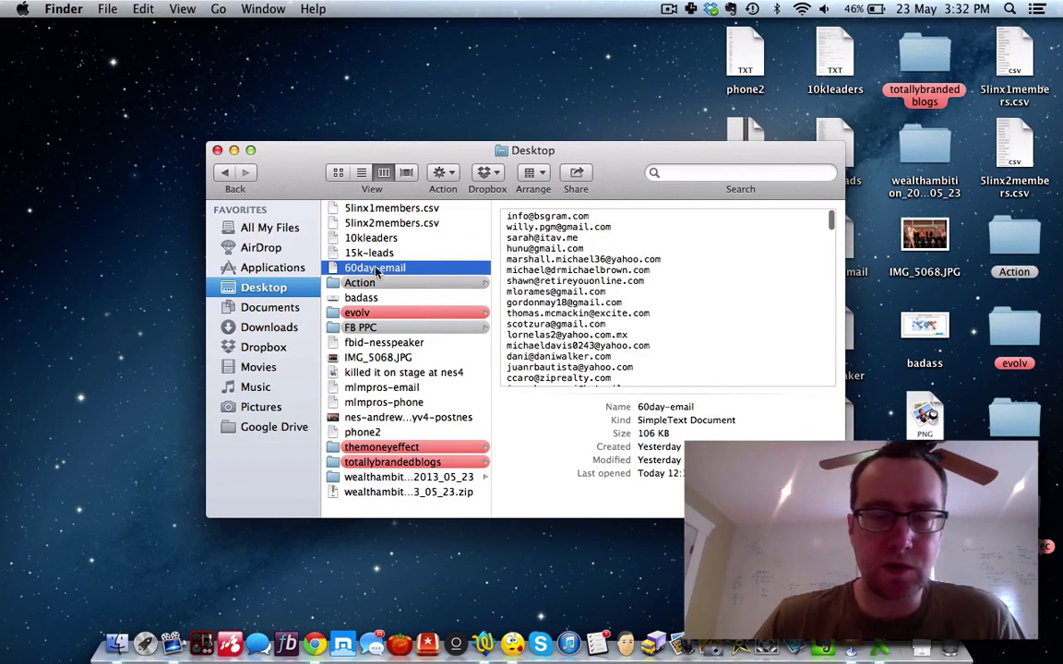
left_click_drag(434, 145, 269, 104)
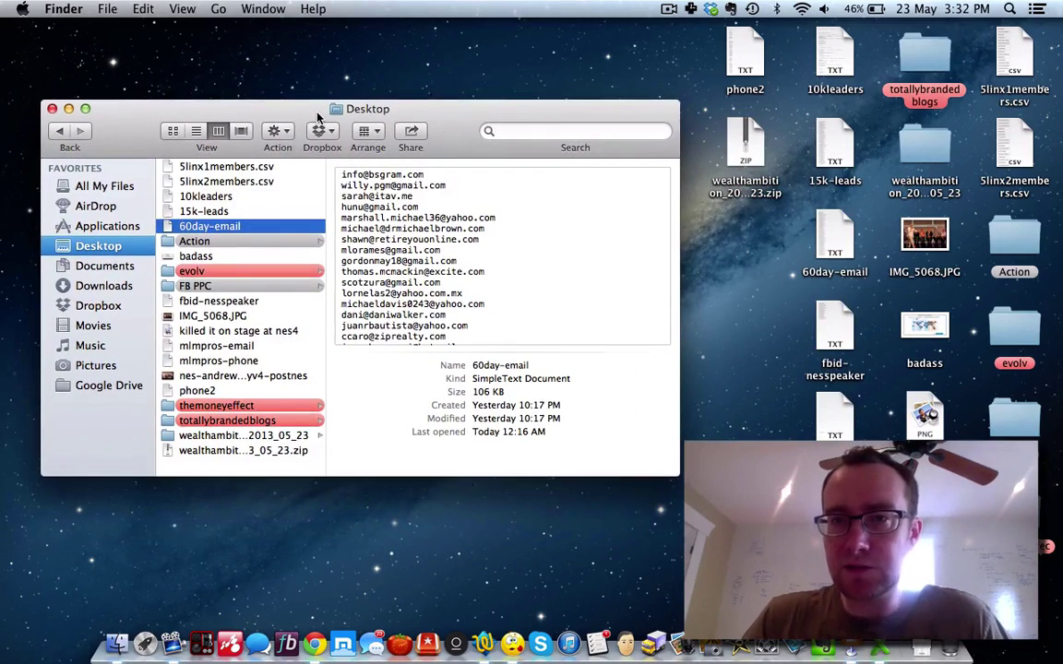
left_click(744, 147)
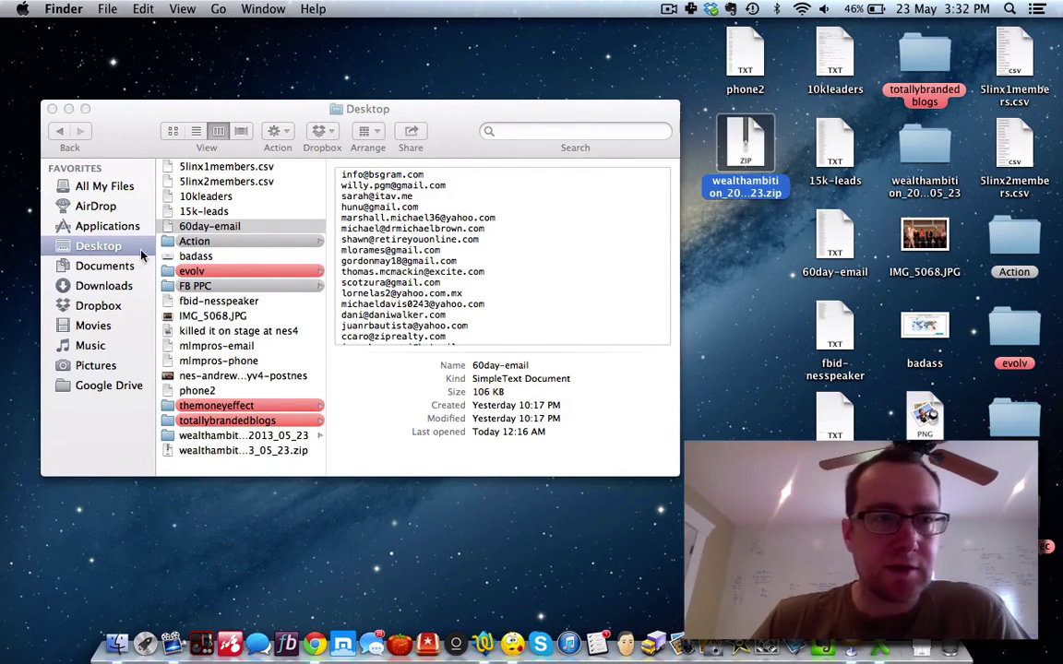
left_click(106, 286)
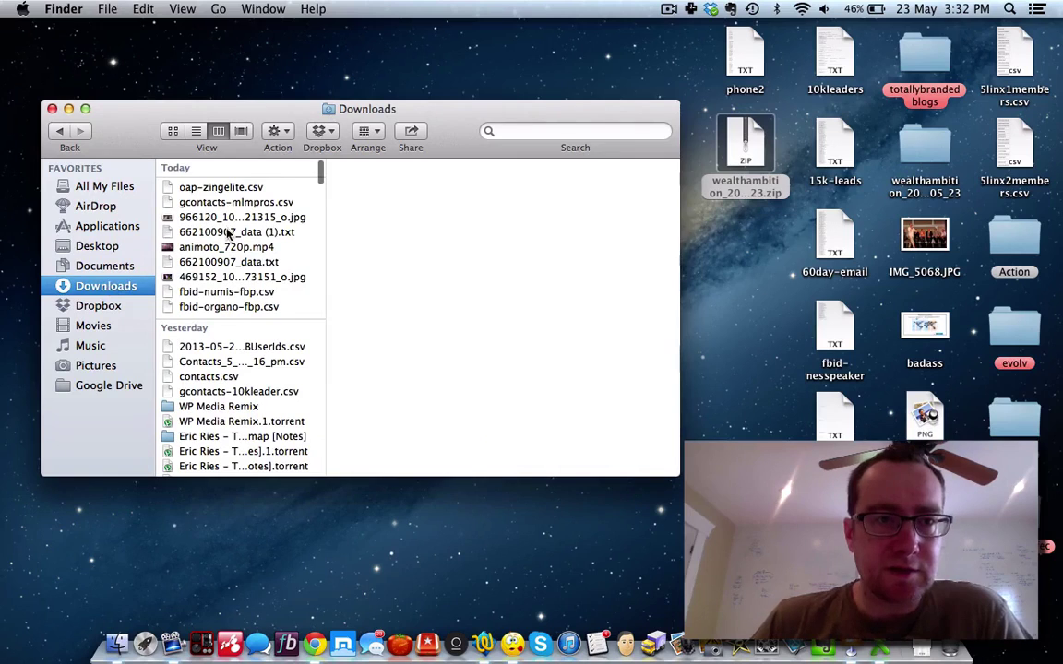
left_click(227, 188)
Step: Open oap-zingelite.csv in Excel, widen column A and copy the whole E-Mail column
double_click(222, 189)
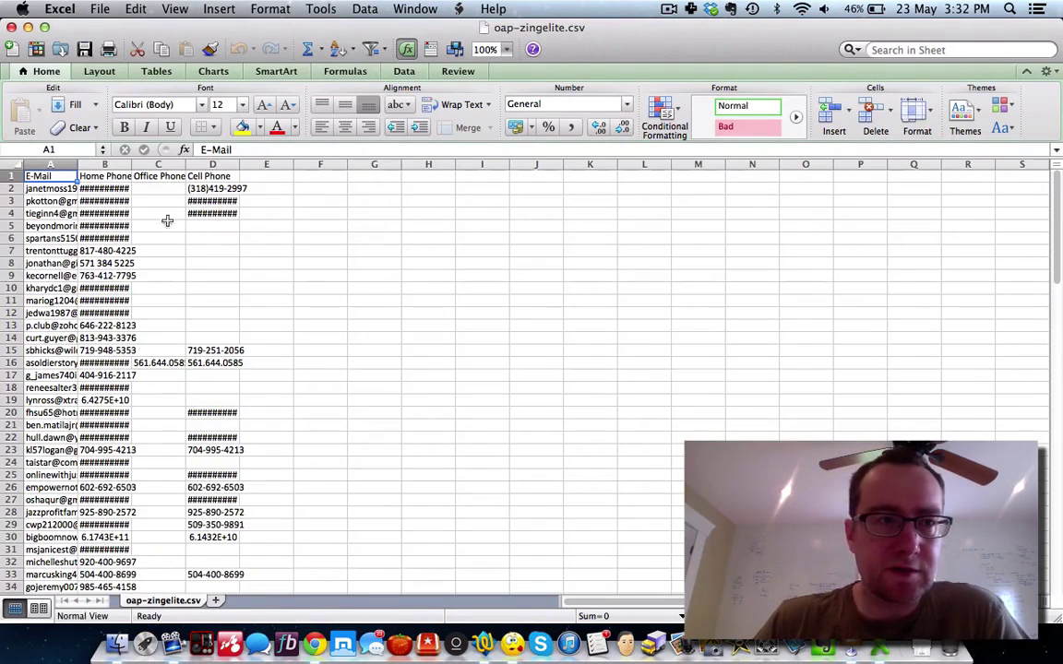
left_click_drag(79, 166, 105, 166)
left_click(162, 224)
left_click(74, 176)
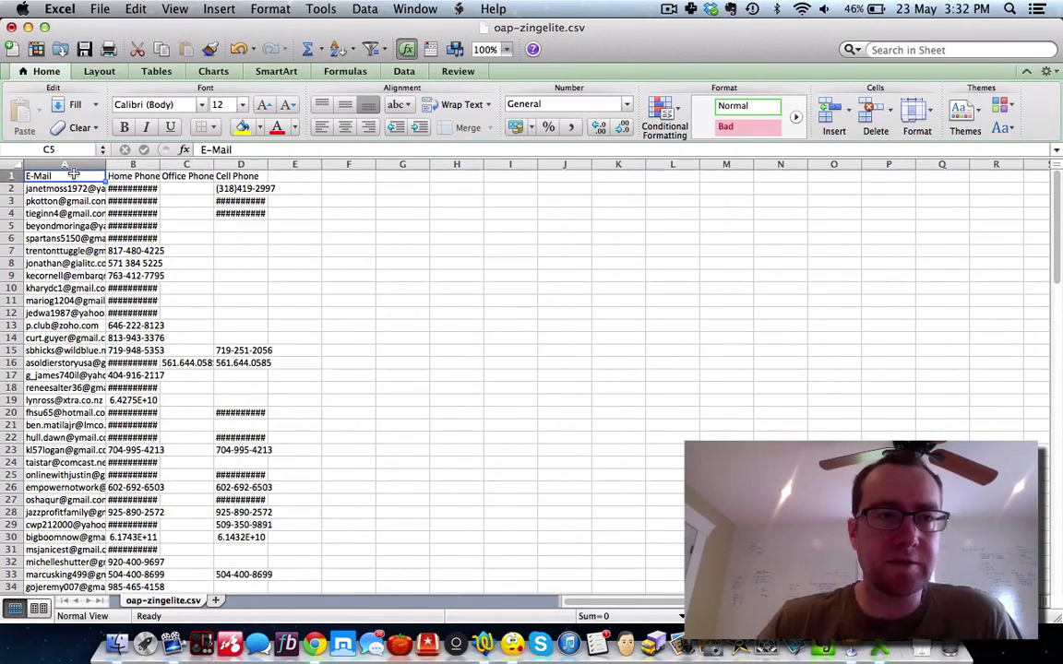
left_click(66, 165)
key("super+c")
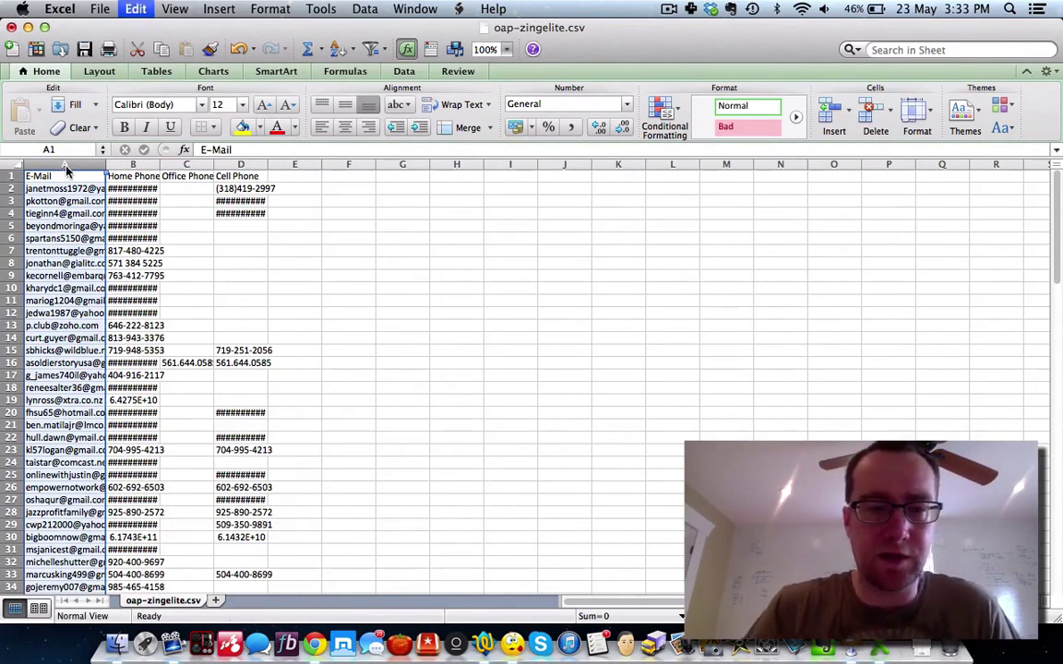
left_click(484, 643)
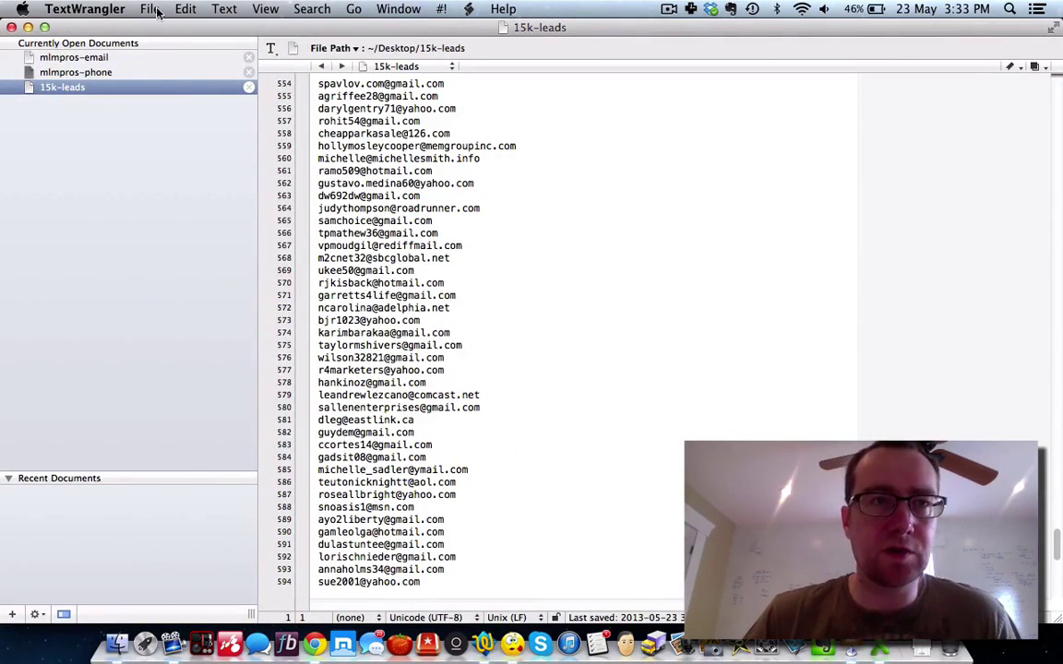
Step: Paste the e-mail addresses into a new text document and delete the E-Mail heading
left_click(150, 9)
mouse_move(356, 32)
left_click(441, 37)
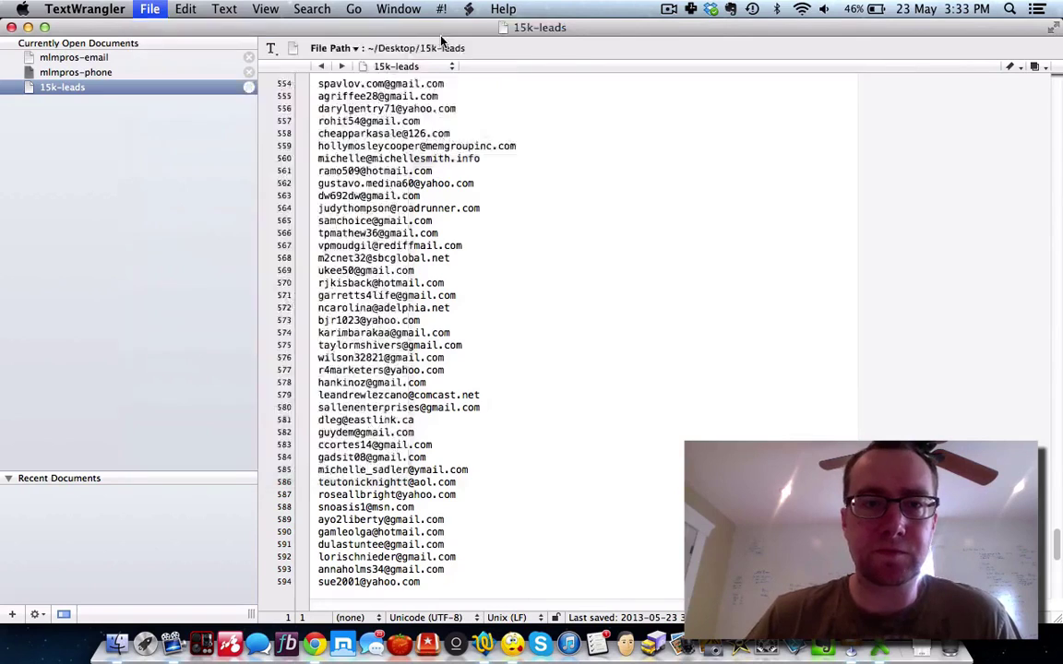
key("super+v")
scroll(380, 103, "up", 10)
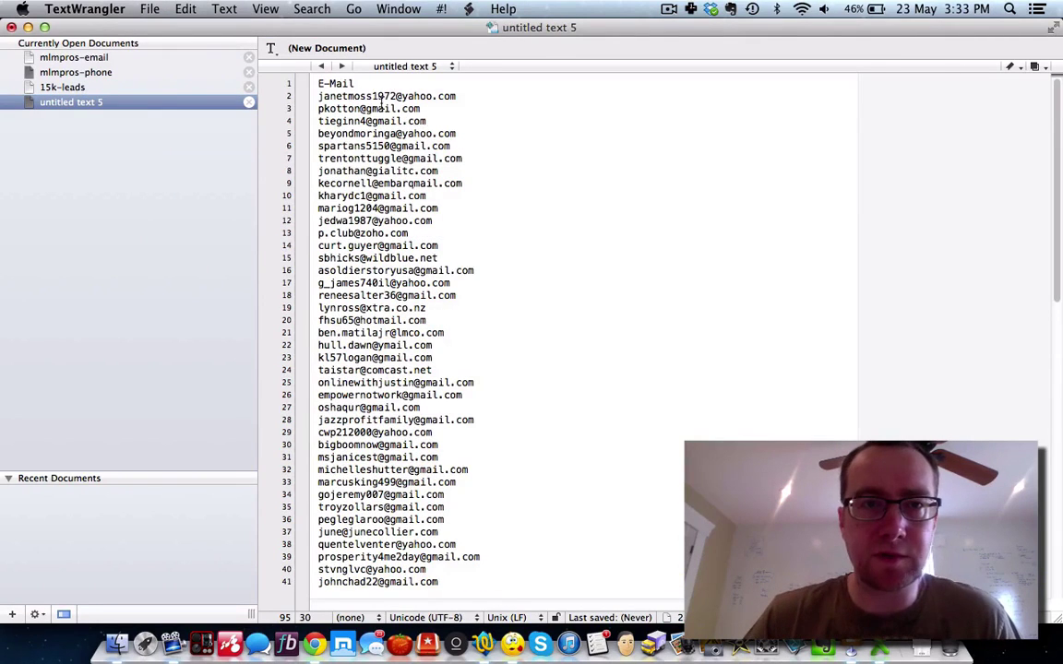
left_click_drag(358, 84, 318, 84)
key("BackSpace")
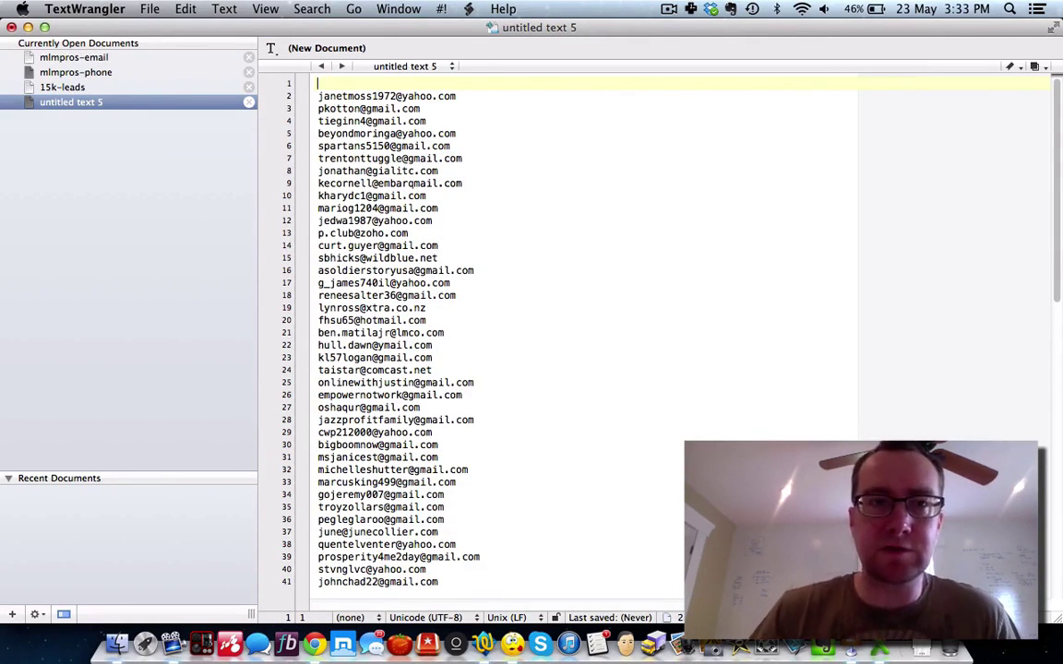
Step: Save the document as 'zingelite-email' on the Desktop
left_click(149, 9)
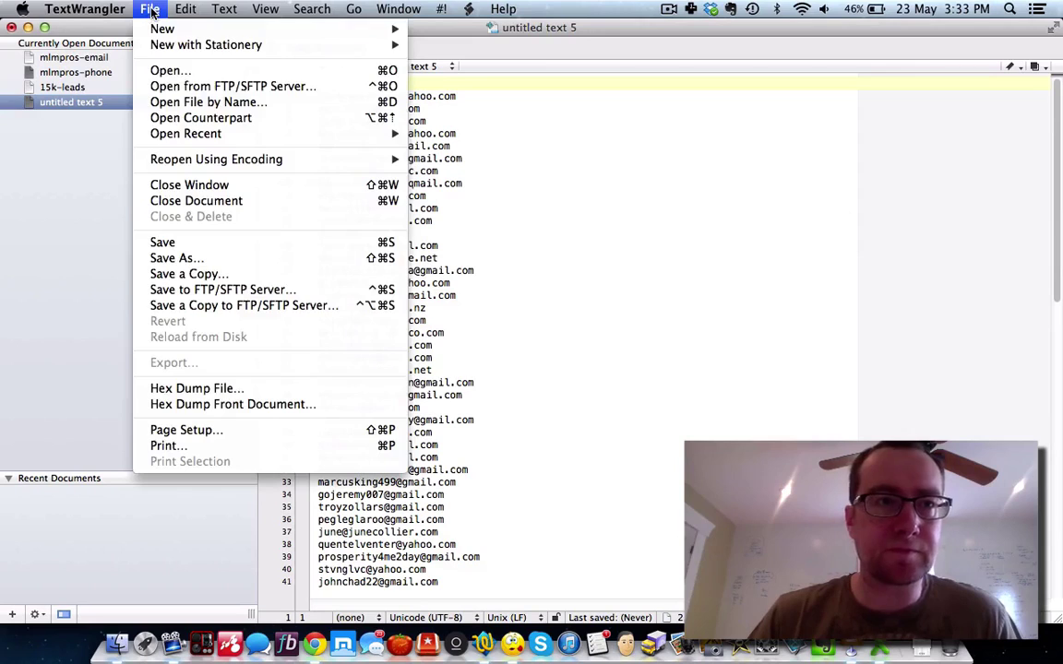
left_click(198, 258)
type("zin")
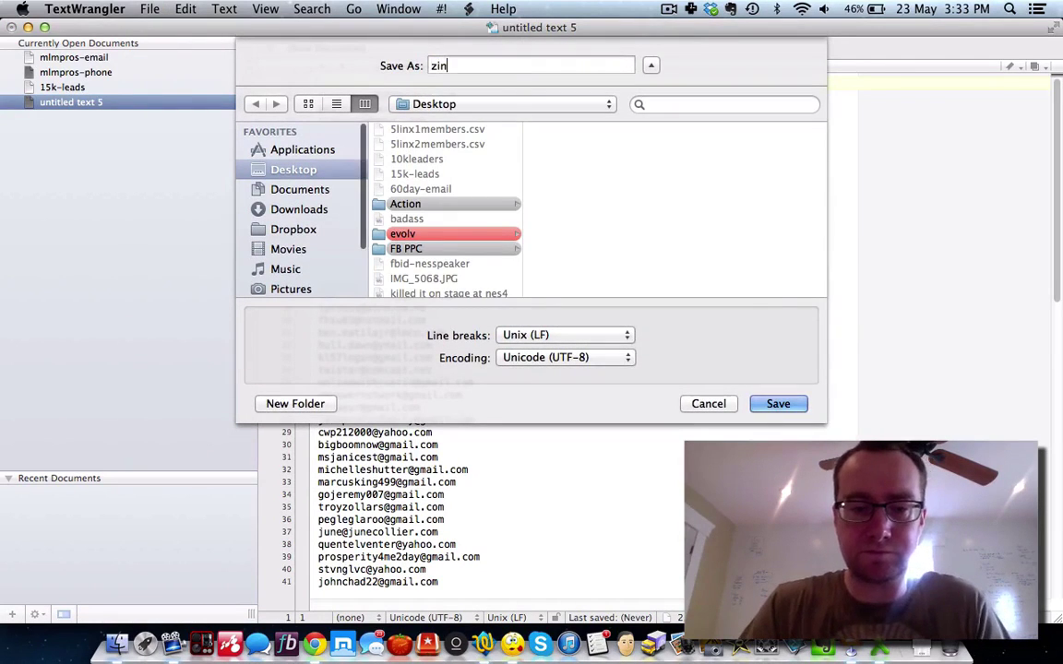
type("gelite-email")
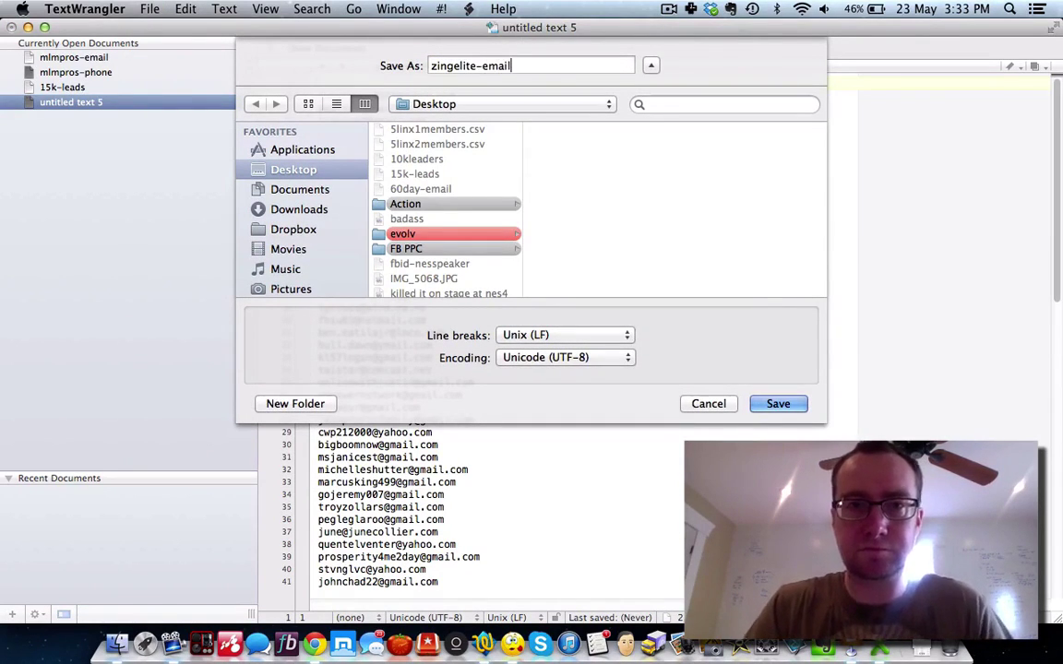
left_click(782, 407)
left_click(314, 643)
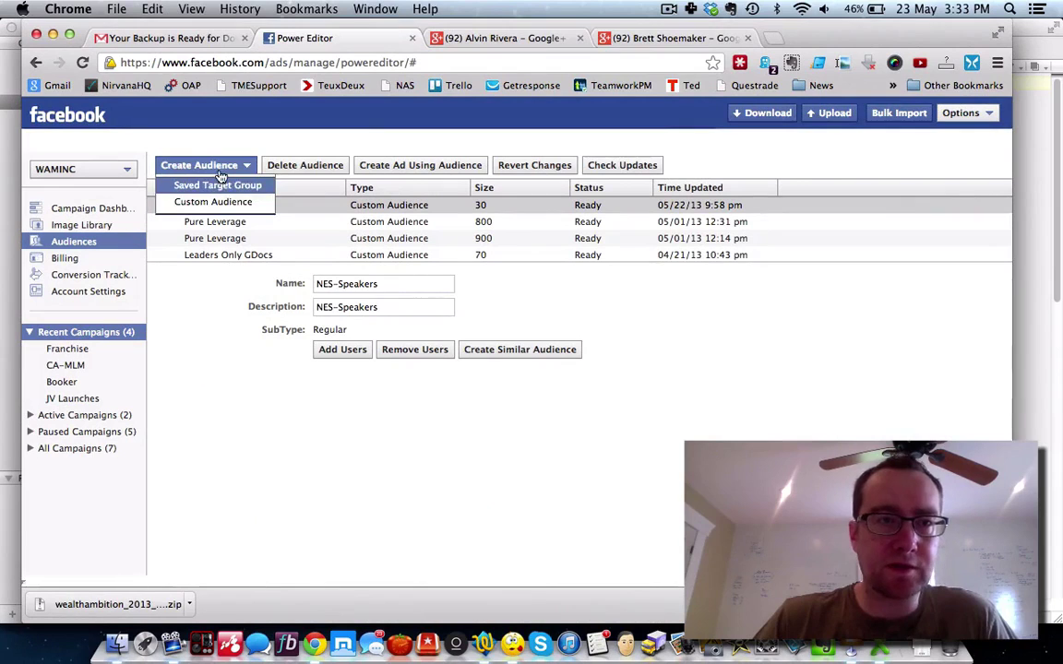
Step: Create custom audience 'ZingElite', described 'ZingElite', from the zingelite-email e-mail file
left_click(214, 202)
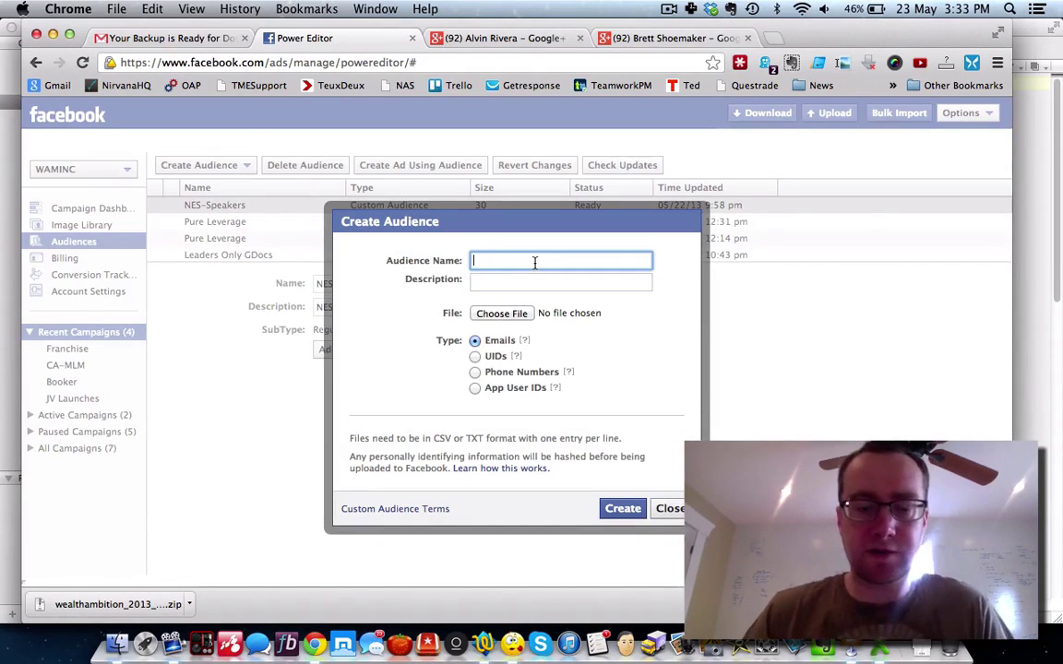
type("ZingElite")
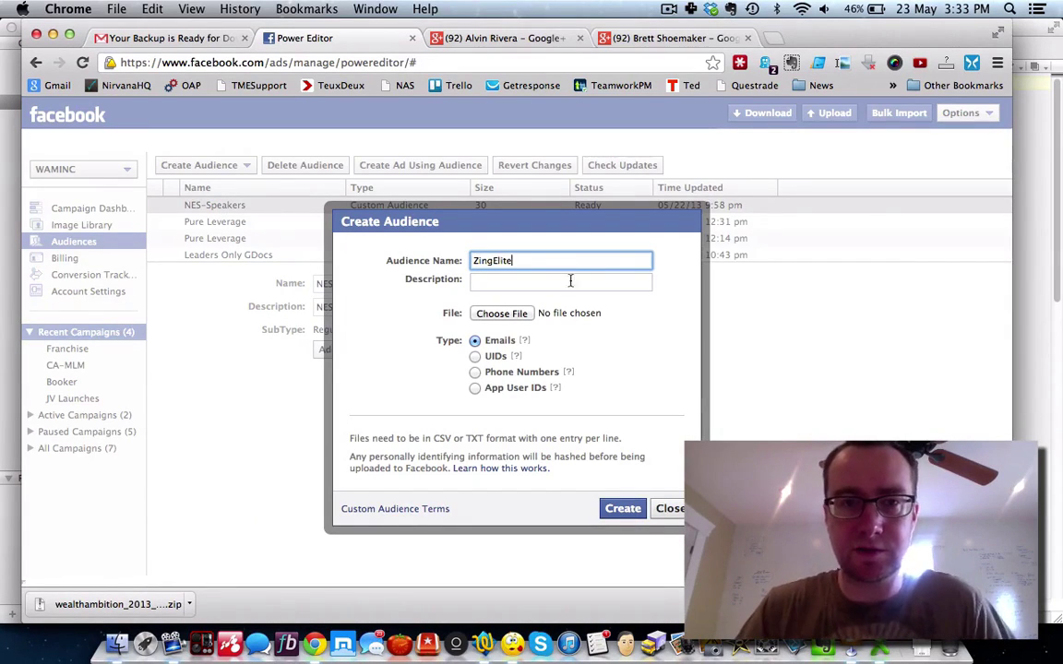
left_click(565, 282)
type("ZingElite")
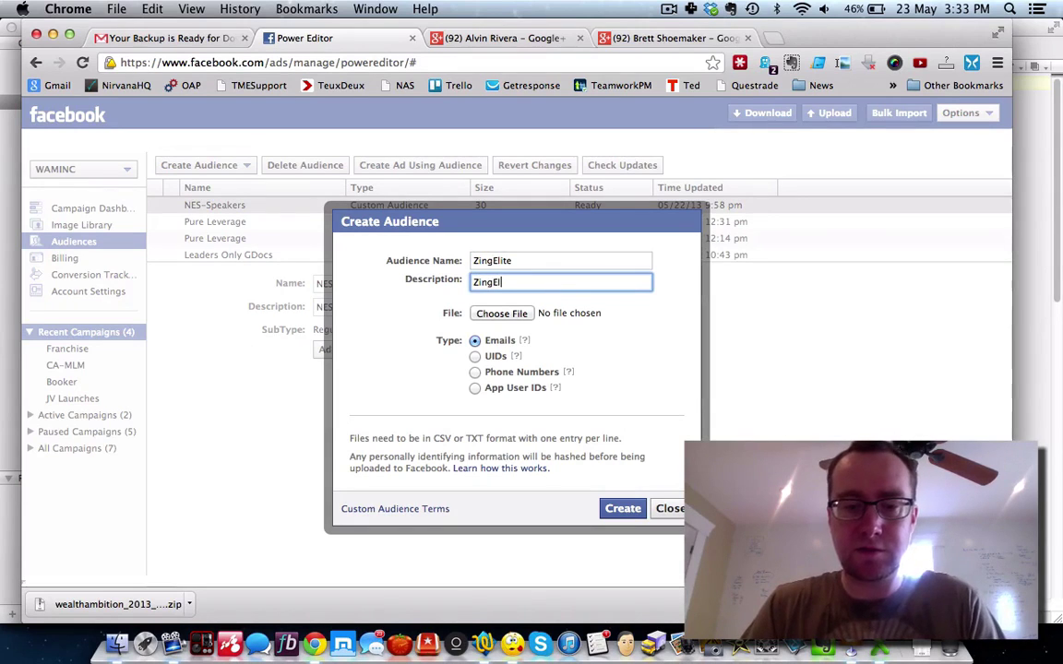
left_click(499, 315)
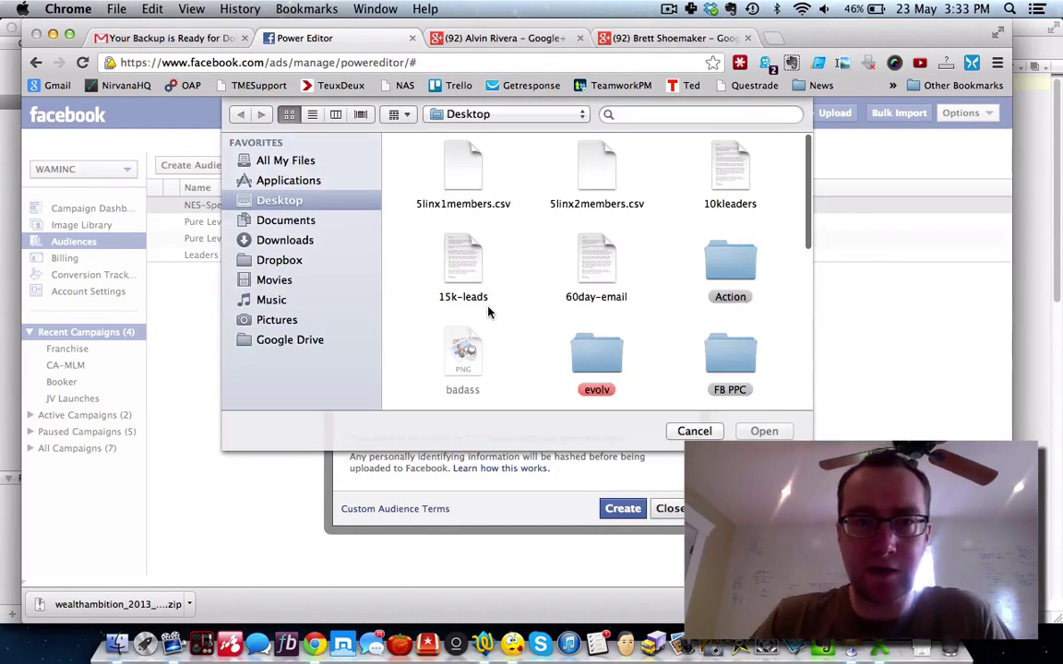
scroll(426, 278, "down", 10)
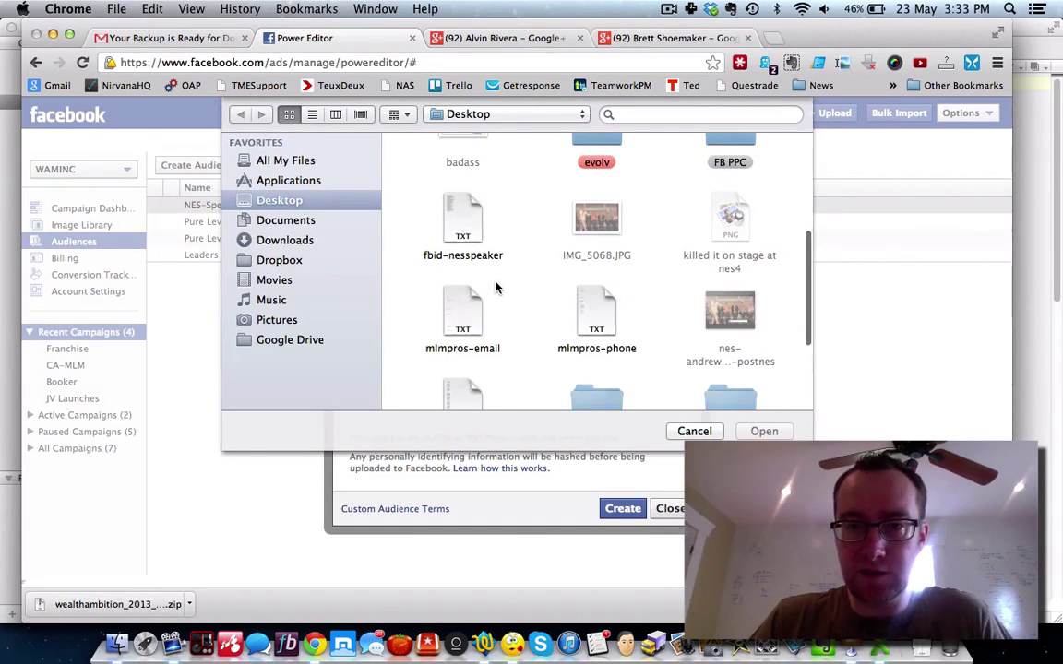
left_click(728, 355)
left_click(763, 431)
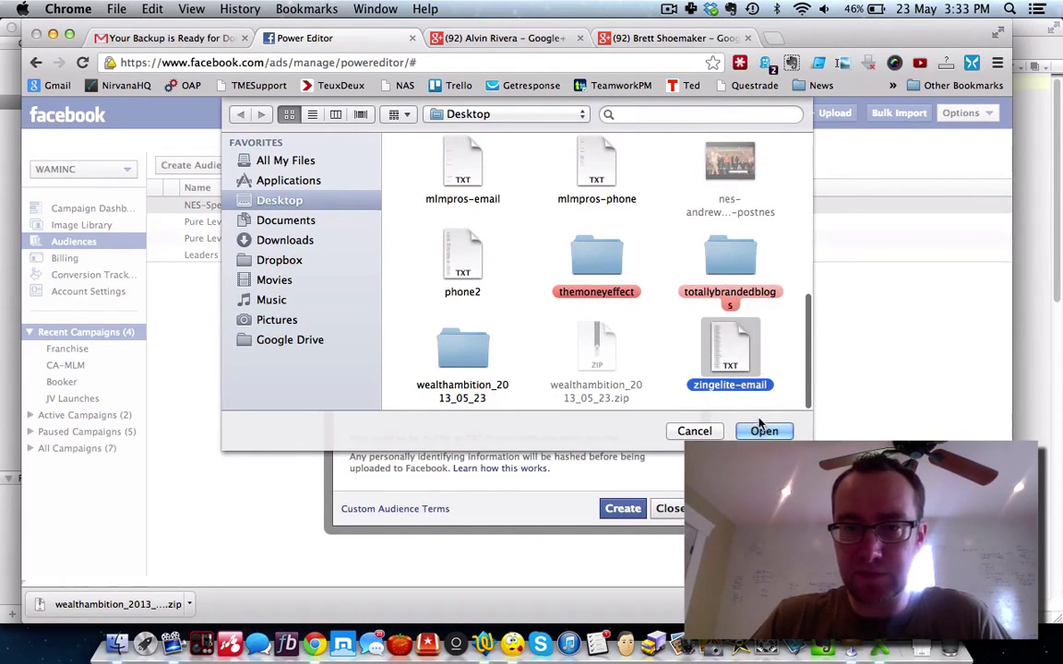
left_click(622, 508)
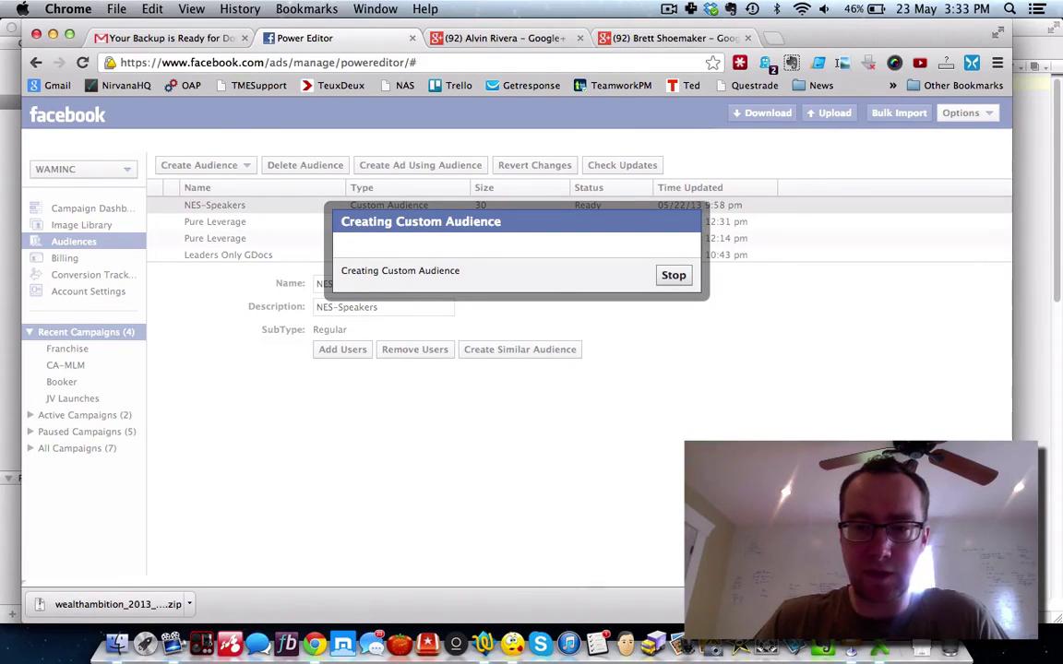
Step: Widen column B in oap-zingelite.csv and copy the whole Home Phone column
key("super+Tab")
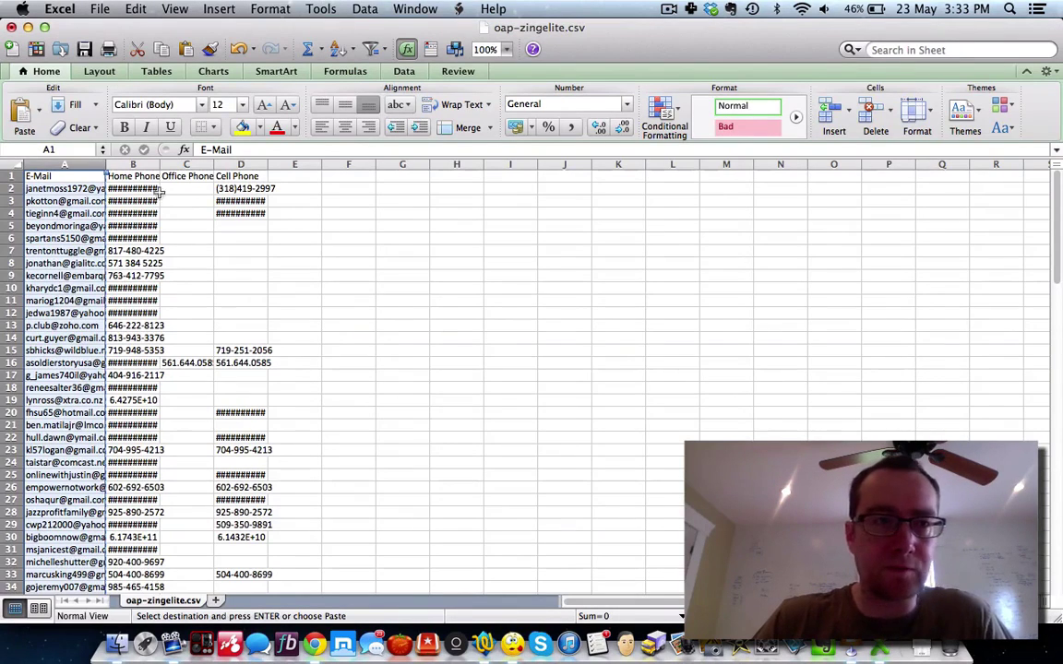
left_click(140, 175)
left_click_drag(159, 166, 365, 164)
left_click(165, 164)
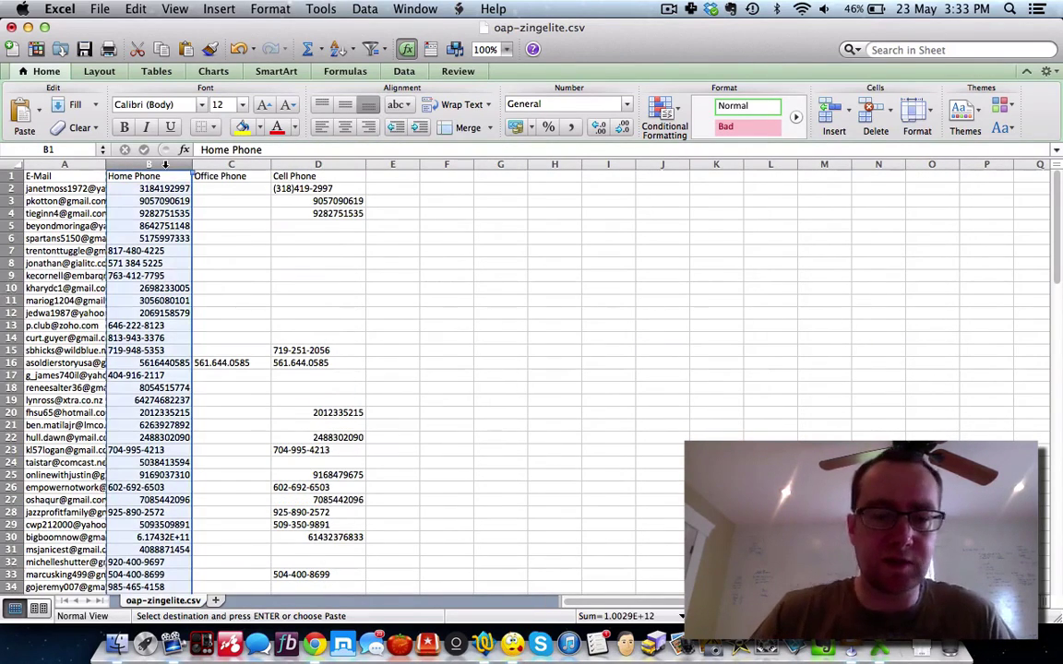
key("super+c")
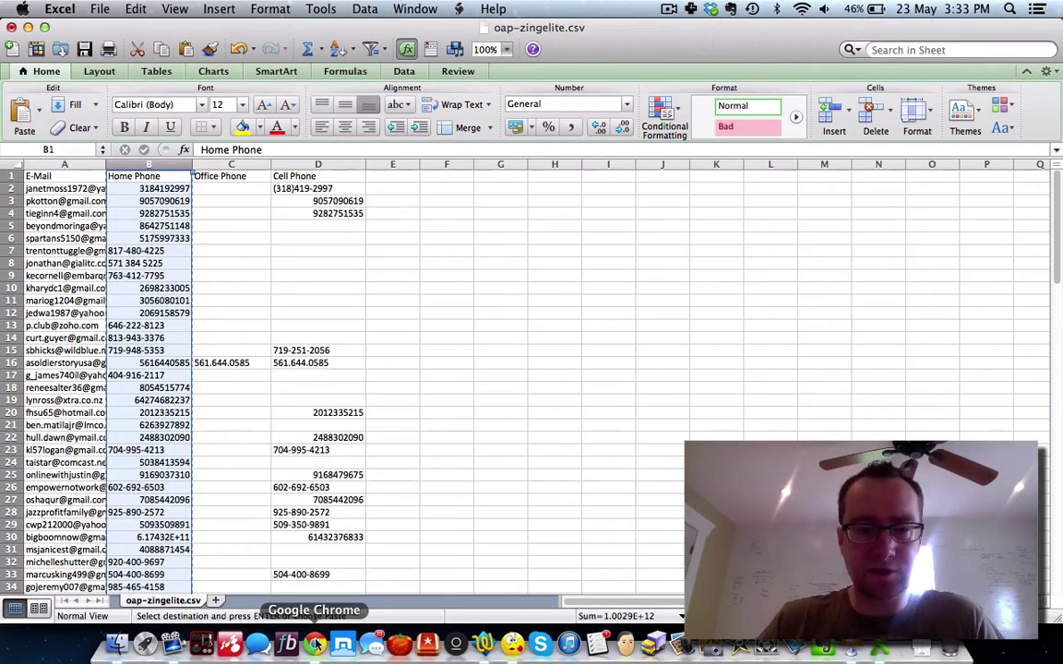
Step: Paste the Home Phone numbers into a new text document and delete the Home Phone heading
left_click(483, 646)
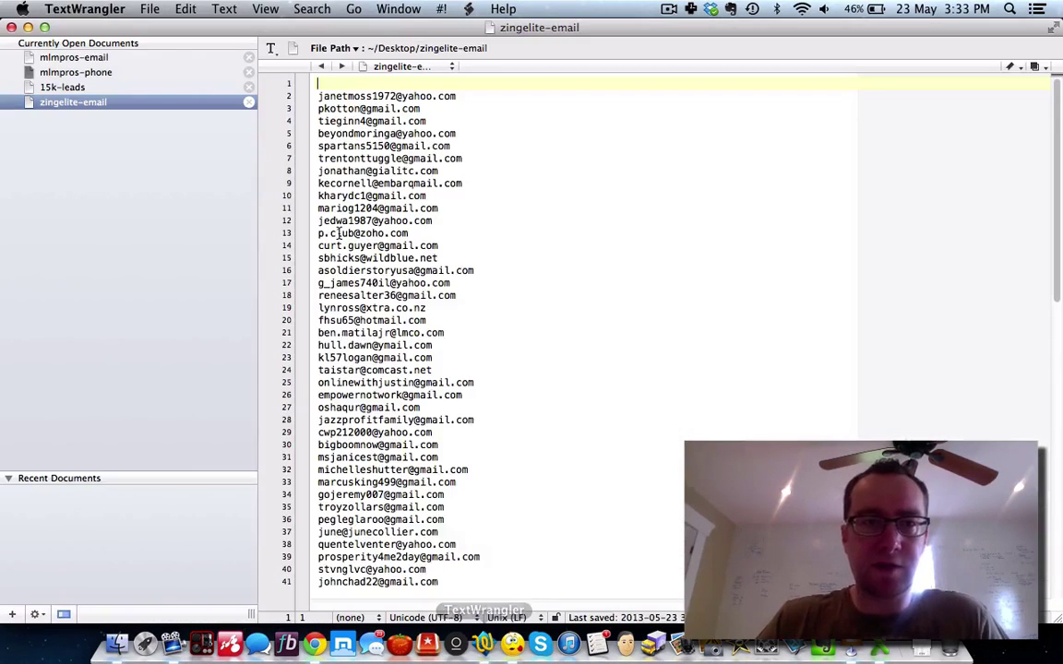
left_click(147, 10)
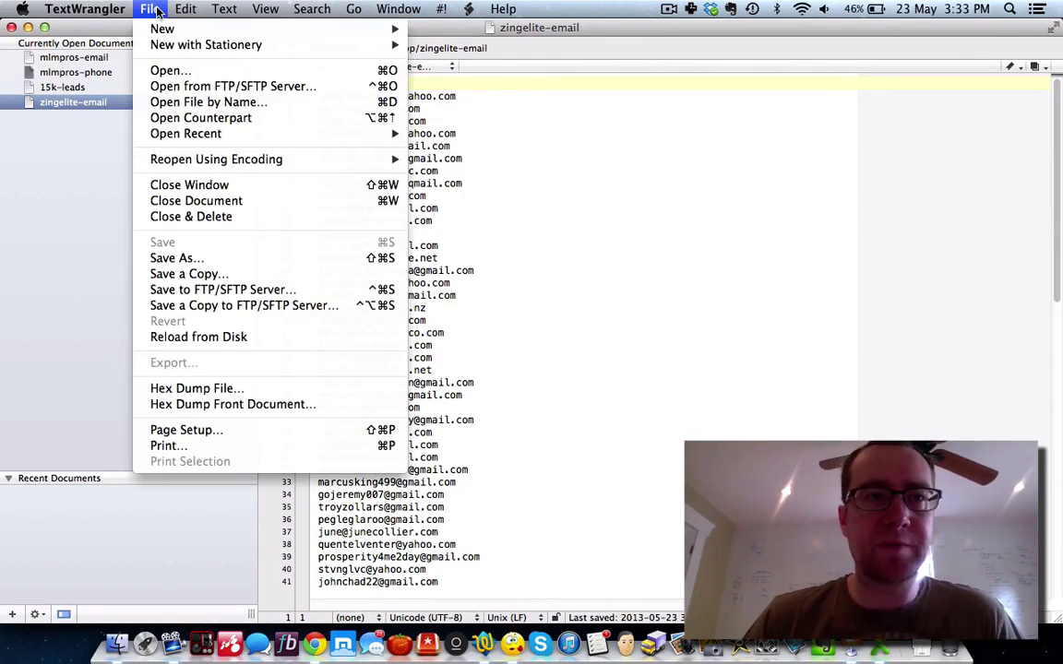
mouse_move(410, 43)
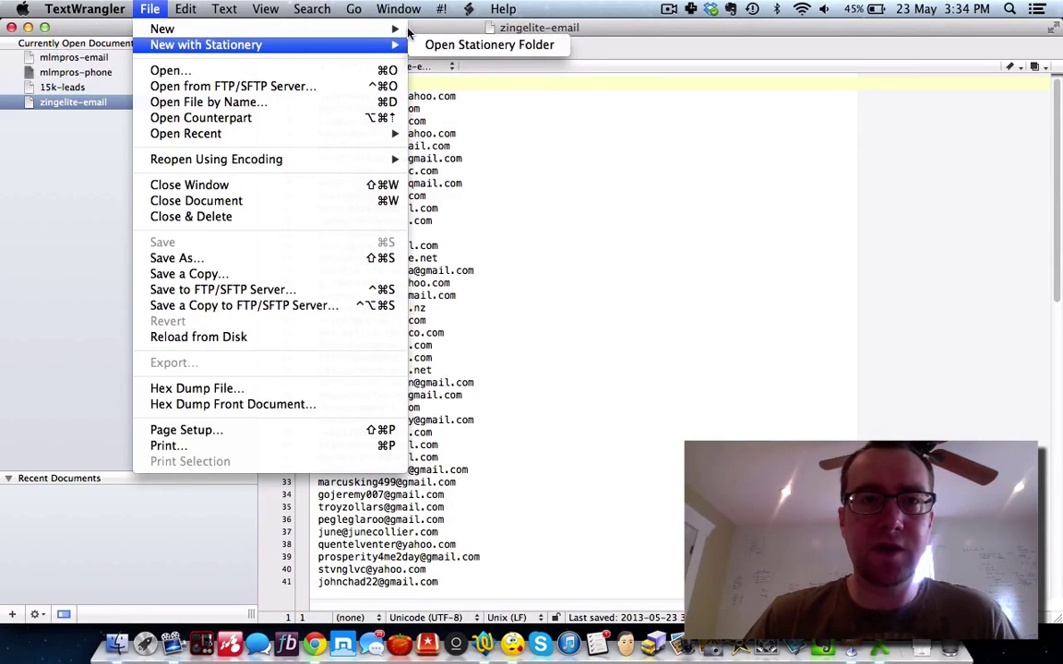
mouse_move(364, 29)
left_click(439, 33)
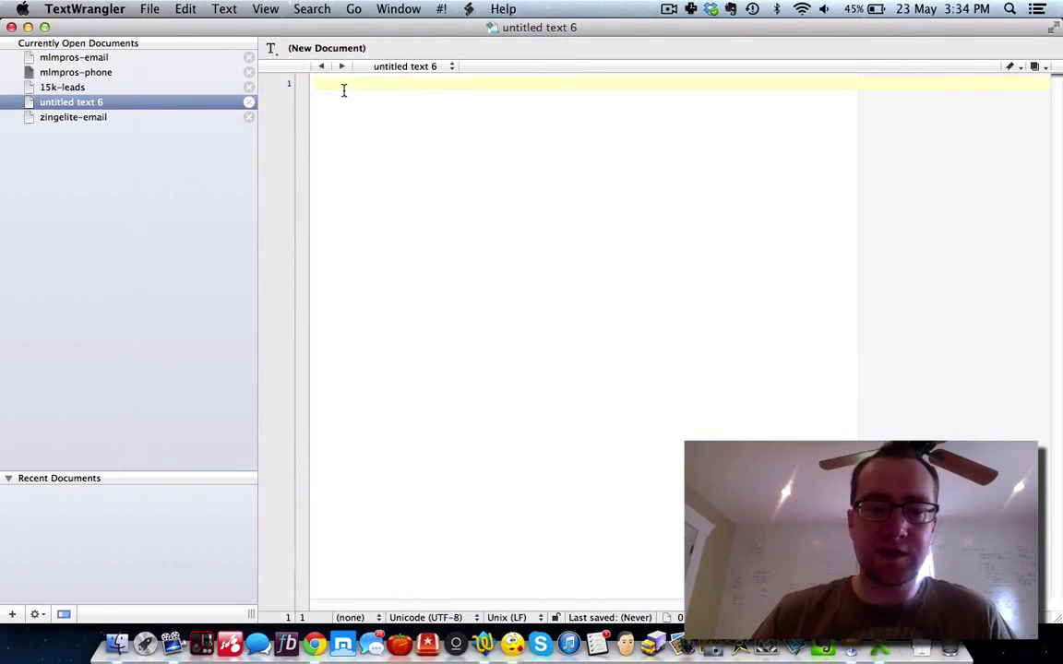
key("super+v")
scroll(344, 90, "up", 10)
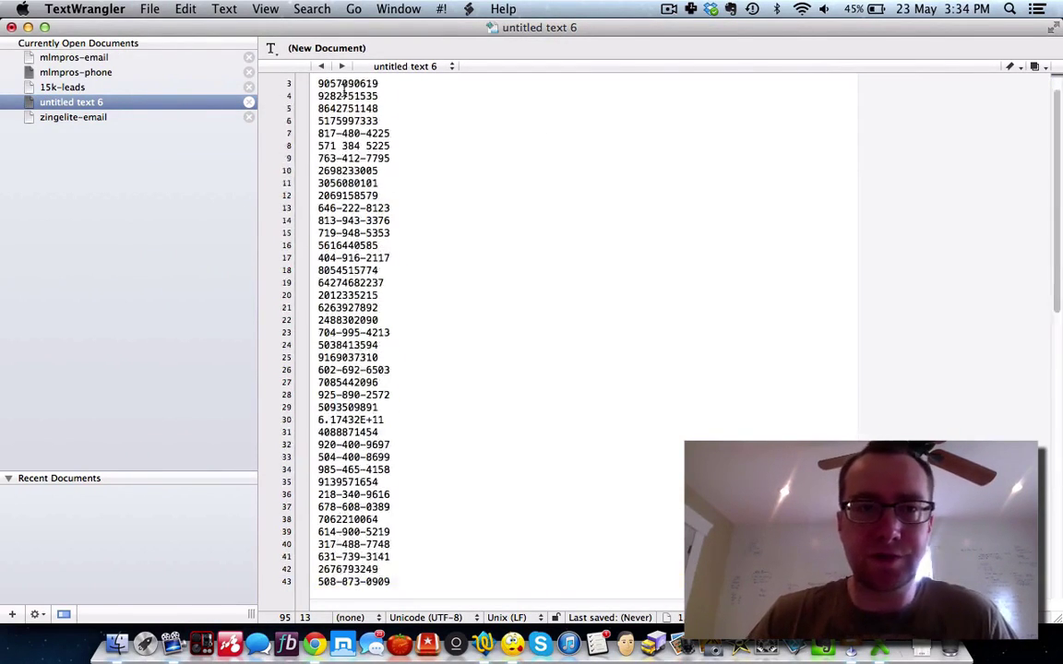
left_click_drag(380, 83, 317, 83)
key("BackSpace")
Step: Strip the leading 1 country codes on lines 60, 88 and 93, and delete line 95's stray number
scroll(343, 267, "down", 4)
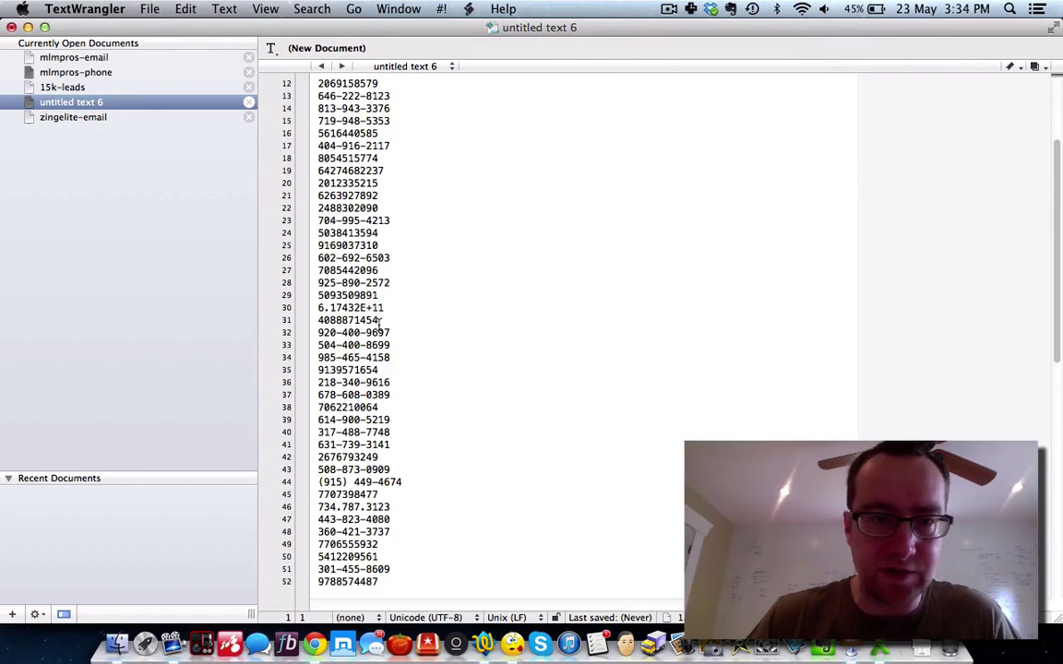
scroll(379, 308, "down", 6)
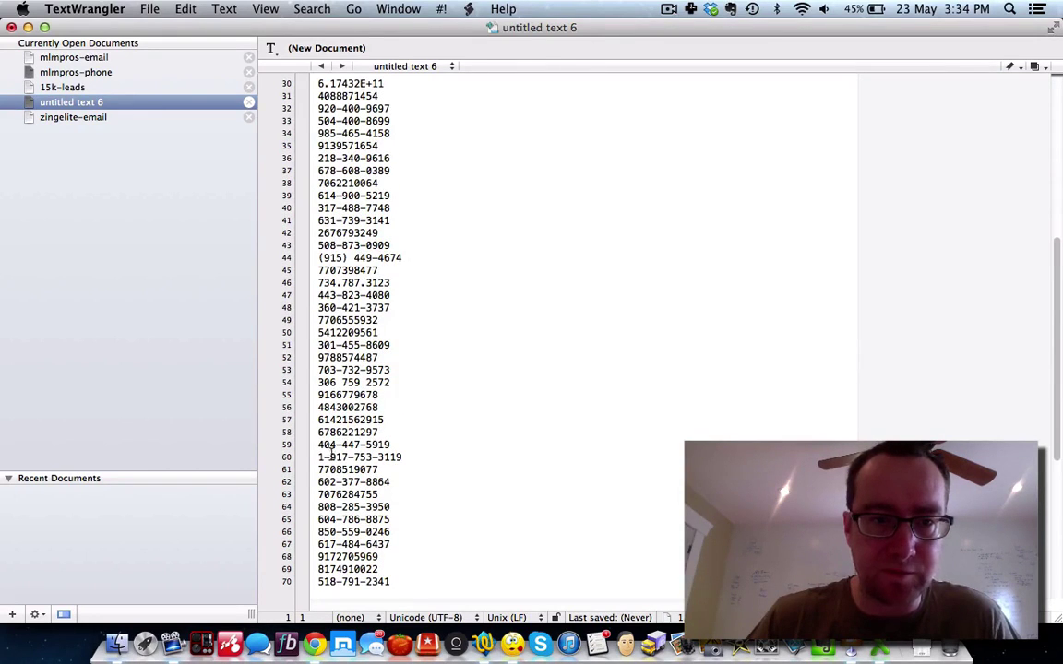
key("BackSpace")
key("BackSpace")
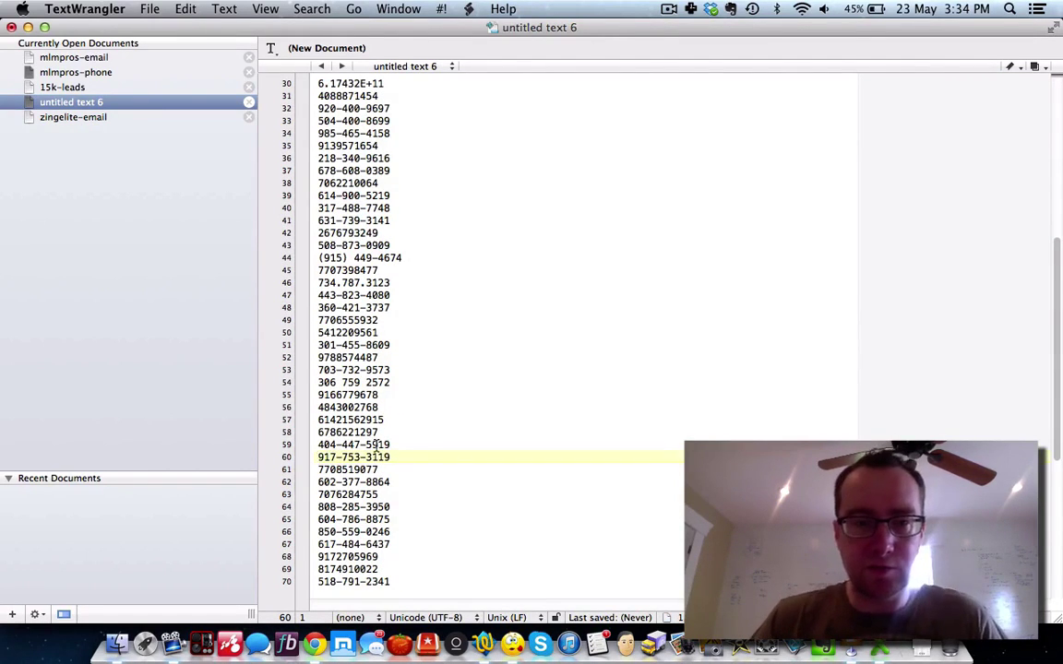
scroll(376, 446, "down", 8)
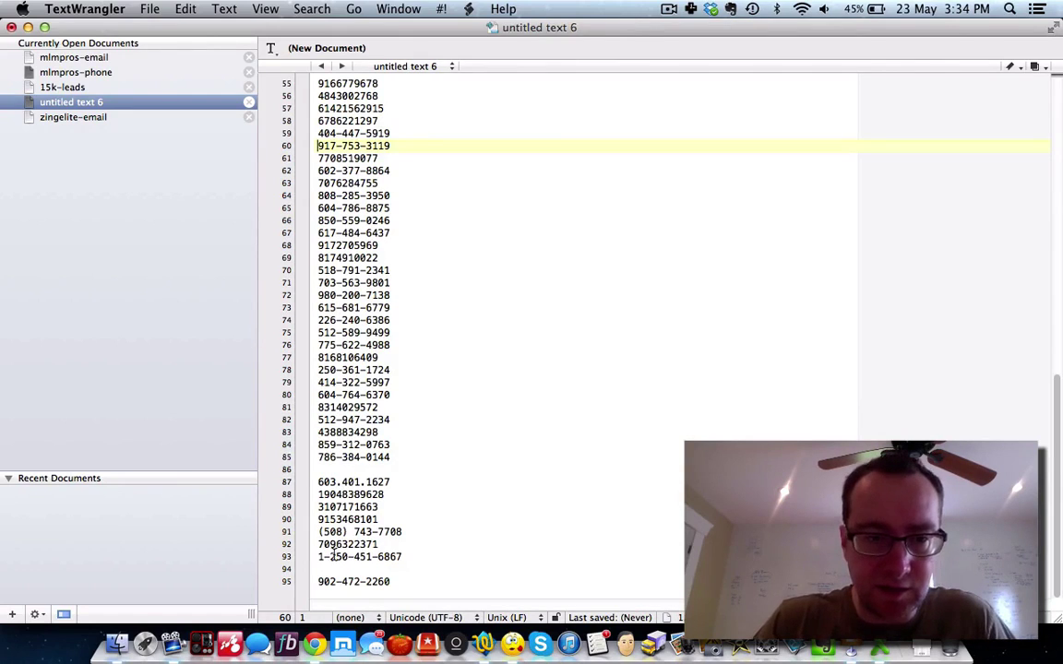
left_click_drag(329, 557, 304, 555)
key("BackSpace")
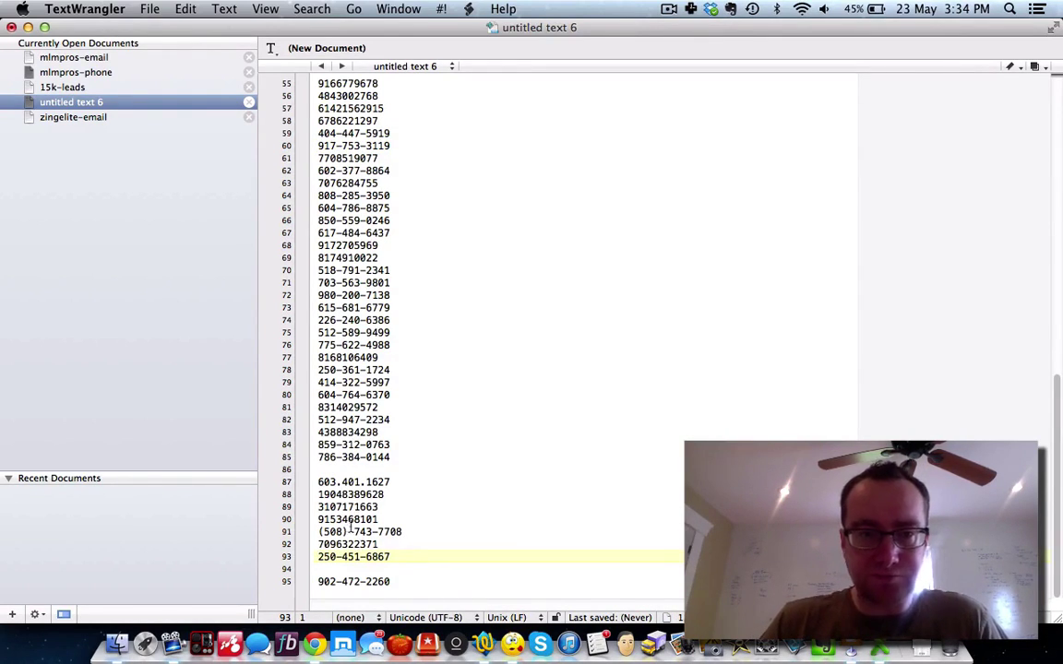
key("BackSpace")
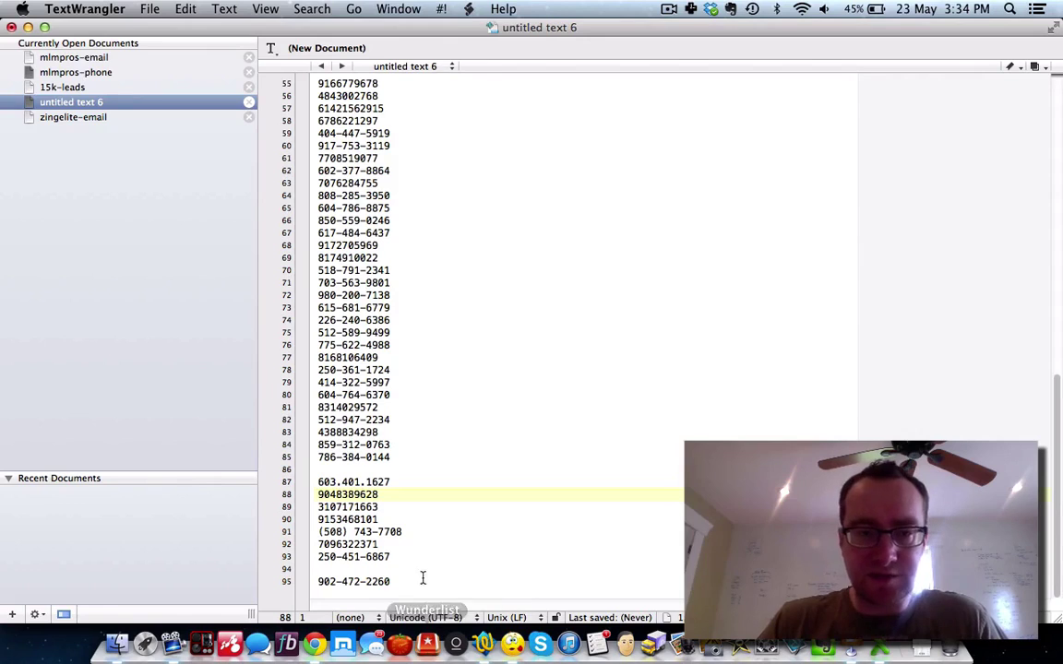
left_click_drag(406, 581, 317, 581)
key("BackSpace")
key("BackSpace")
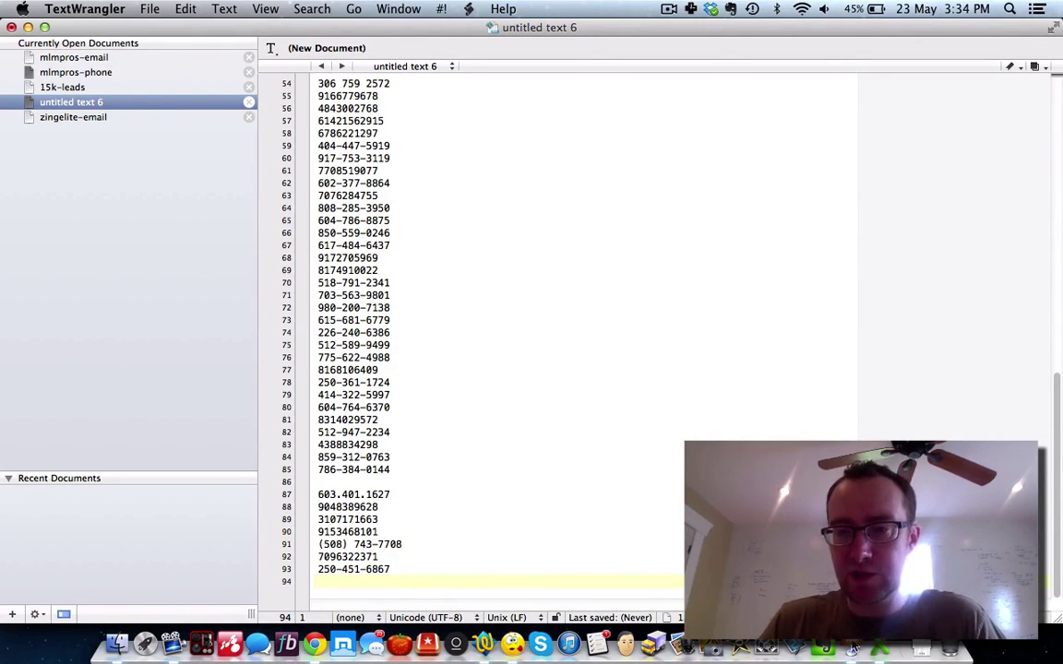
left_click(318, 648)
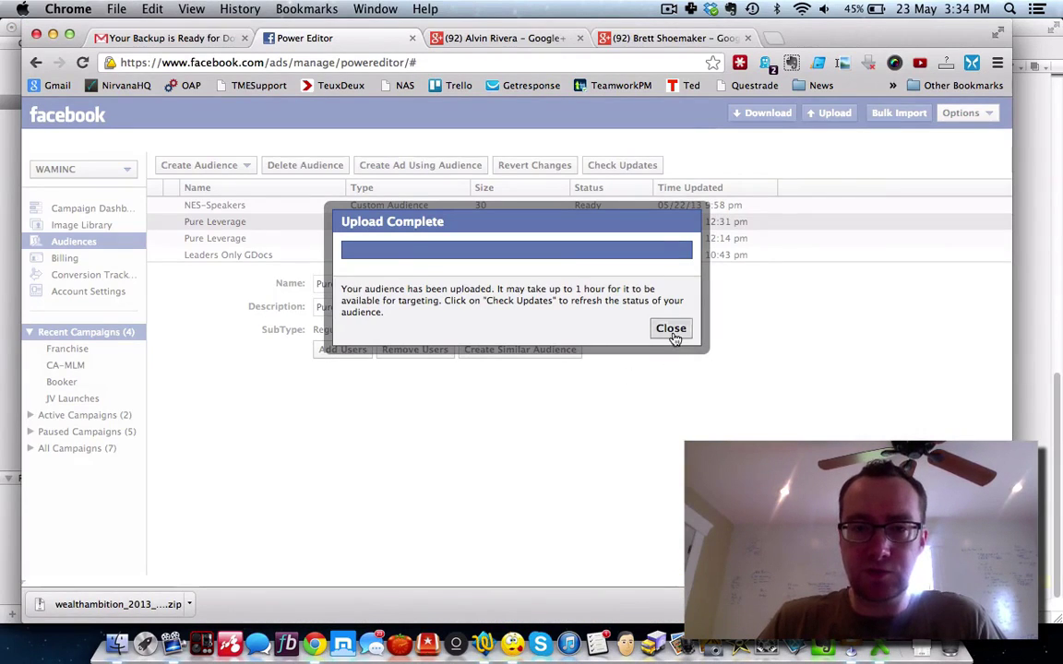
Step: Dismiss the upload message, select the Office Phone column, and delete the Office Phone header in the document
left_click(671, 330)
key("super+Tab")
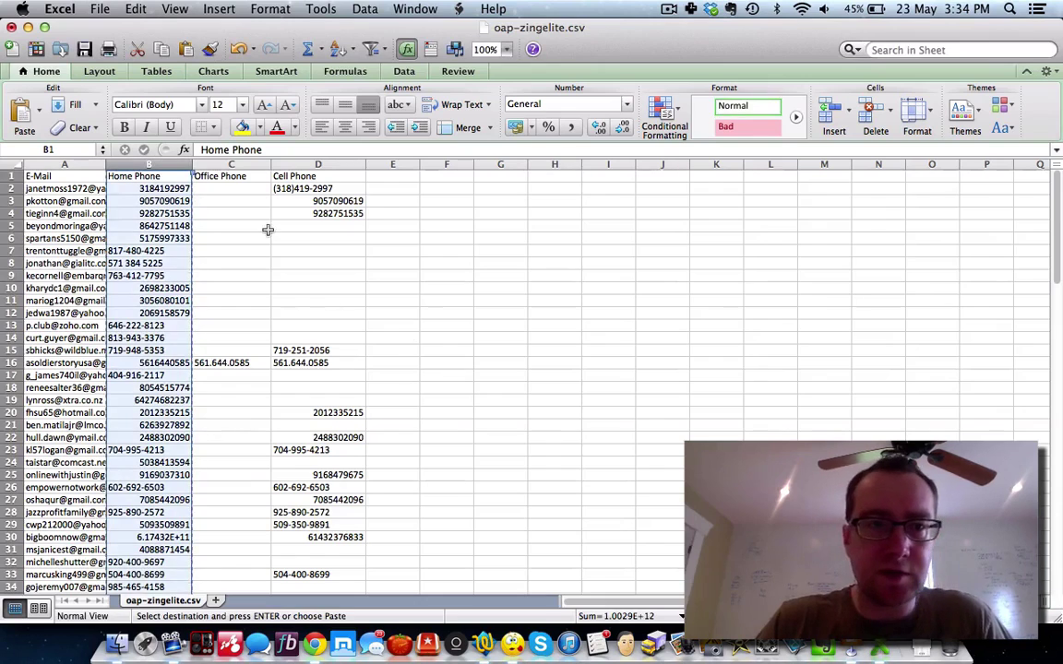
left_click(244, 175)
left_click(244, 164)
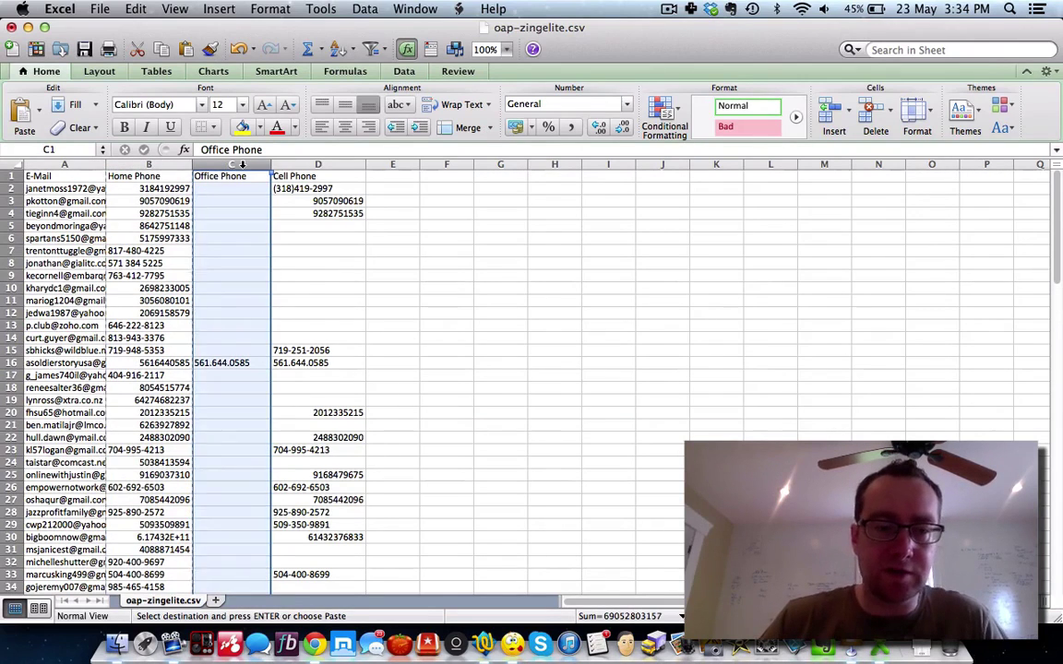
left_click(484, 643)
scroll(392, 296, "up", 15)
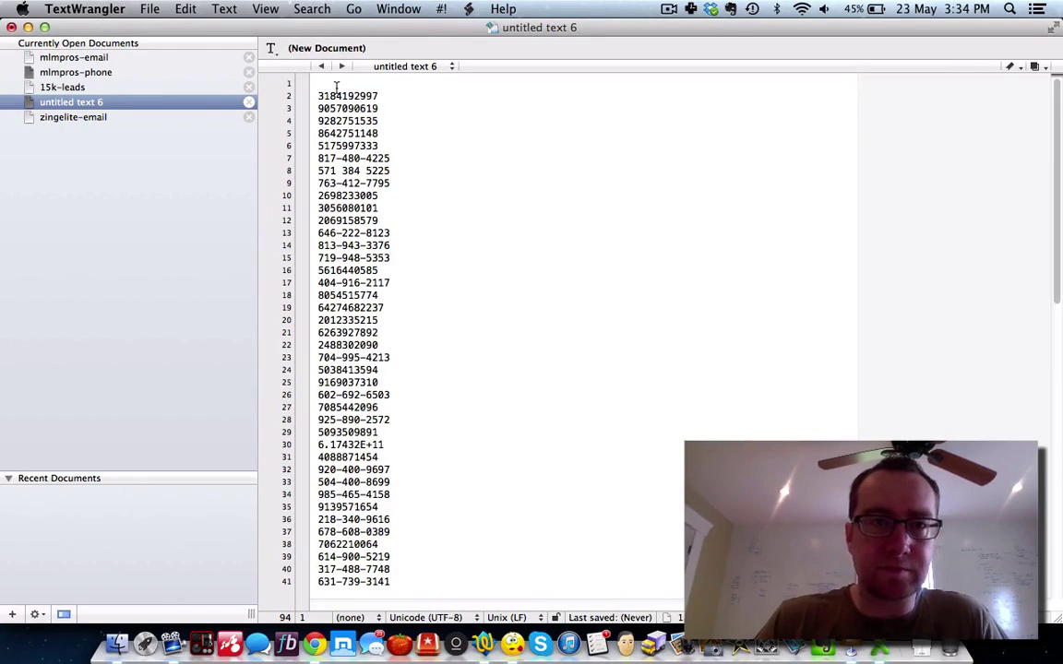
key("super+Down")
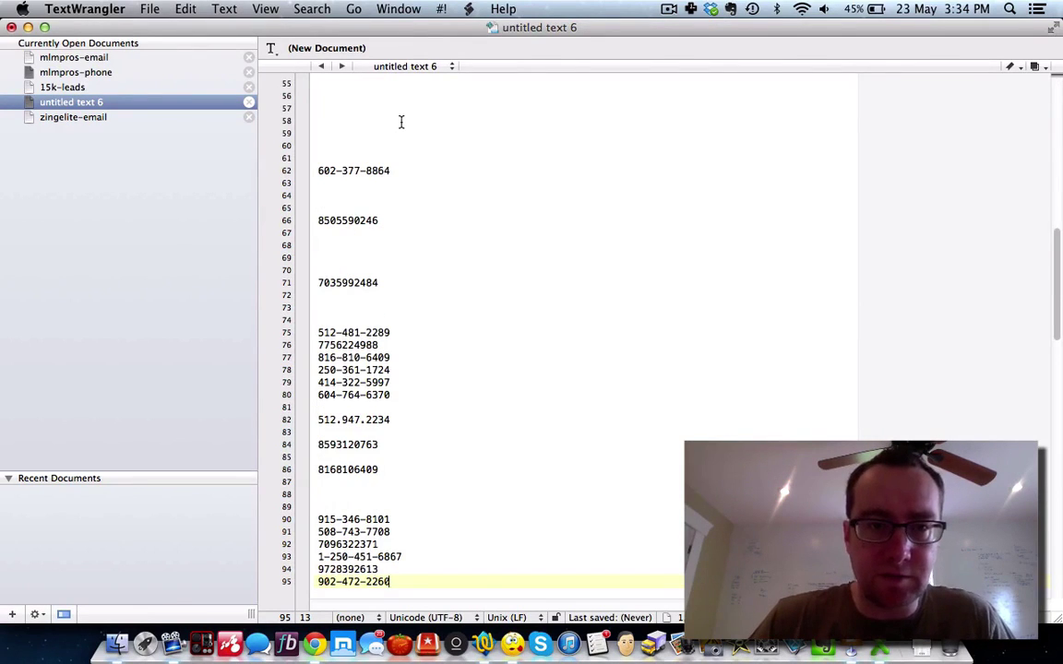
scroll(401, 122, "up", 15)
left_click_drag(394, 83, 265, 72)
key("BackSpace")
scroll(304, 406, "down", 12)
scroll(332, 450, "down", 20)
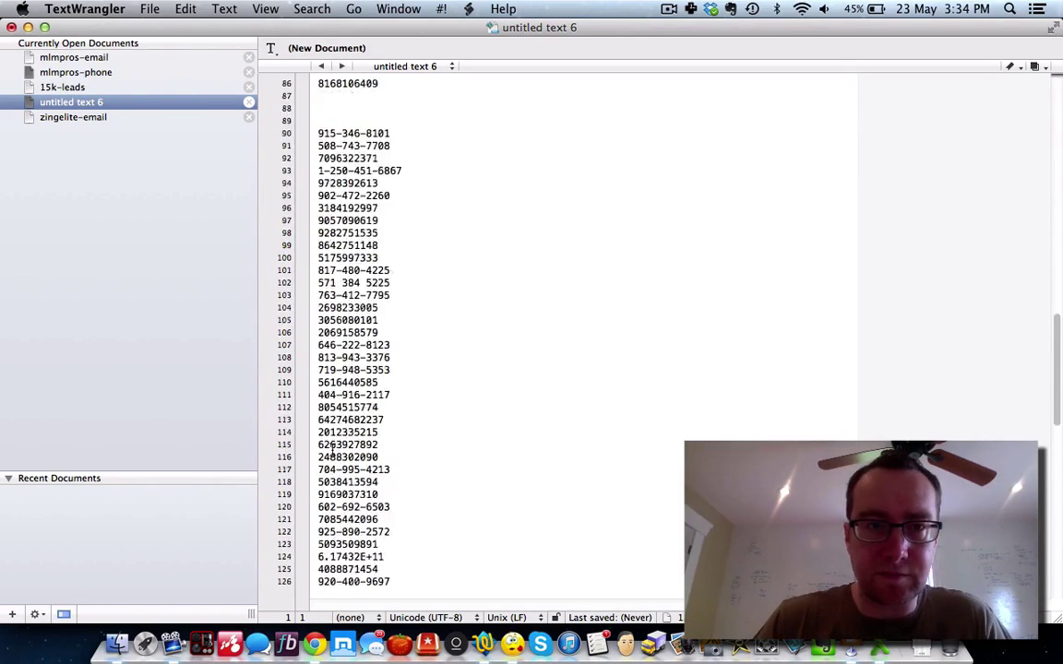
scroll(332, 449, "up", 20)
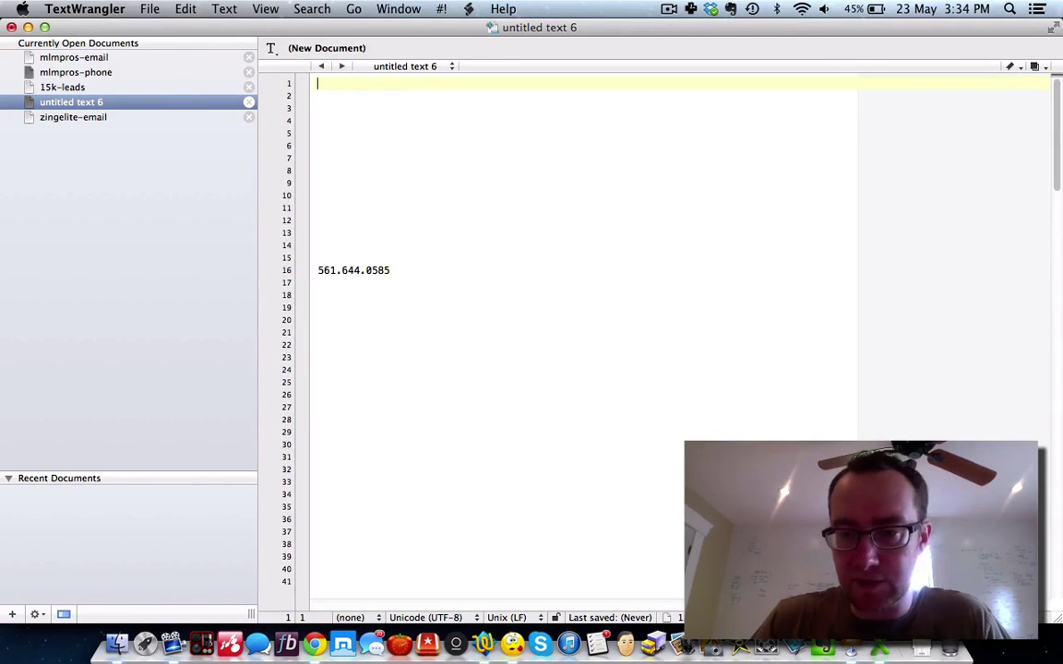
Step: Paste the spreadsheet's Cell Phone column into the document and delete its Cell Phone header
key("super+Tab")
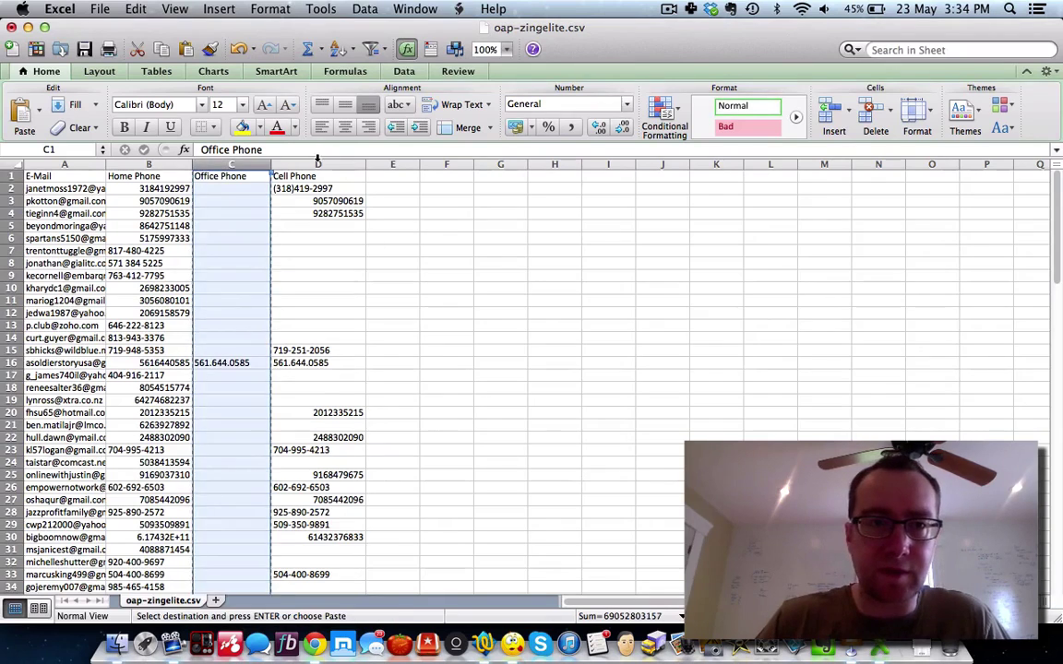
left_click(318, 163)
key("super+c")
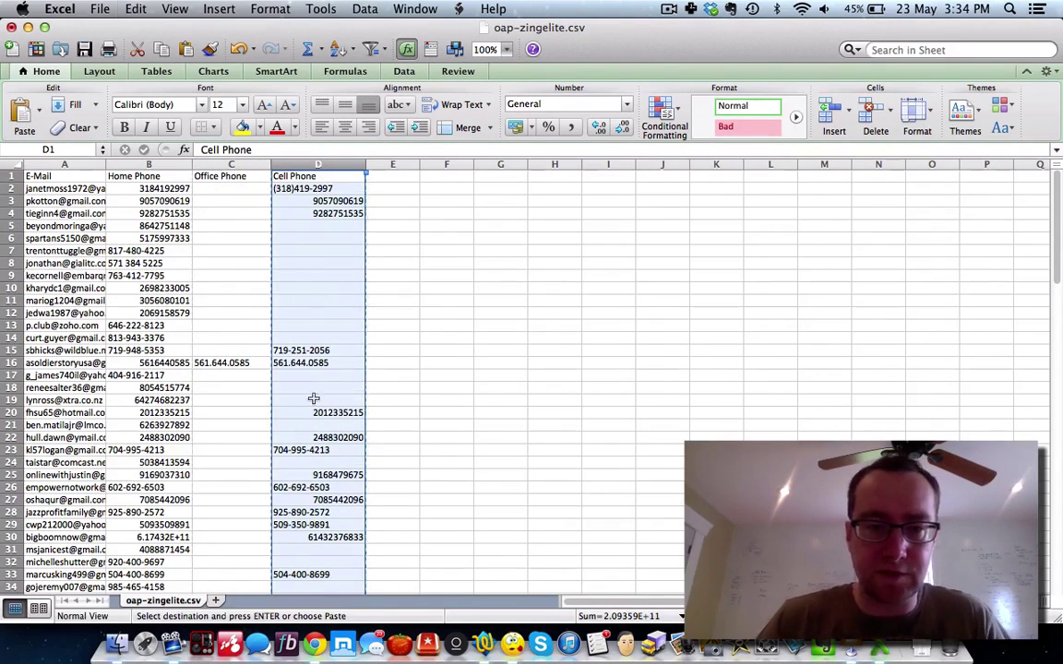
left_click(314, 643)
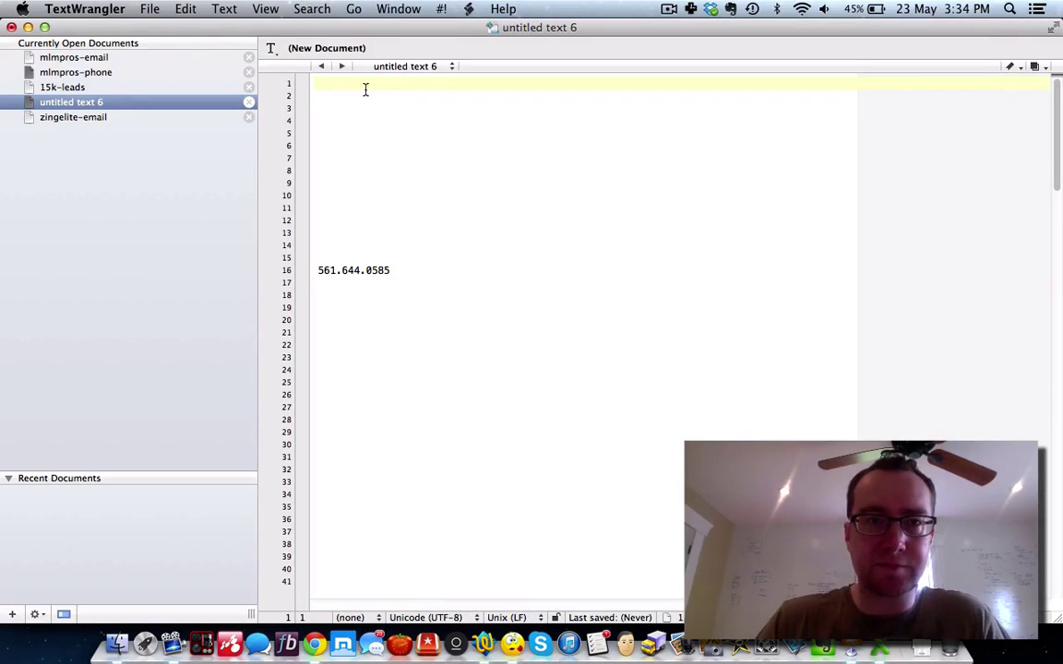
key("super+v")
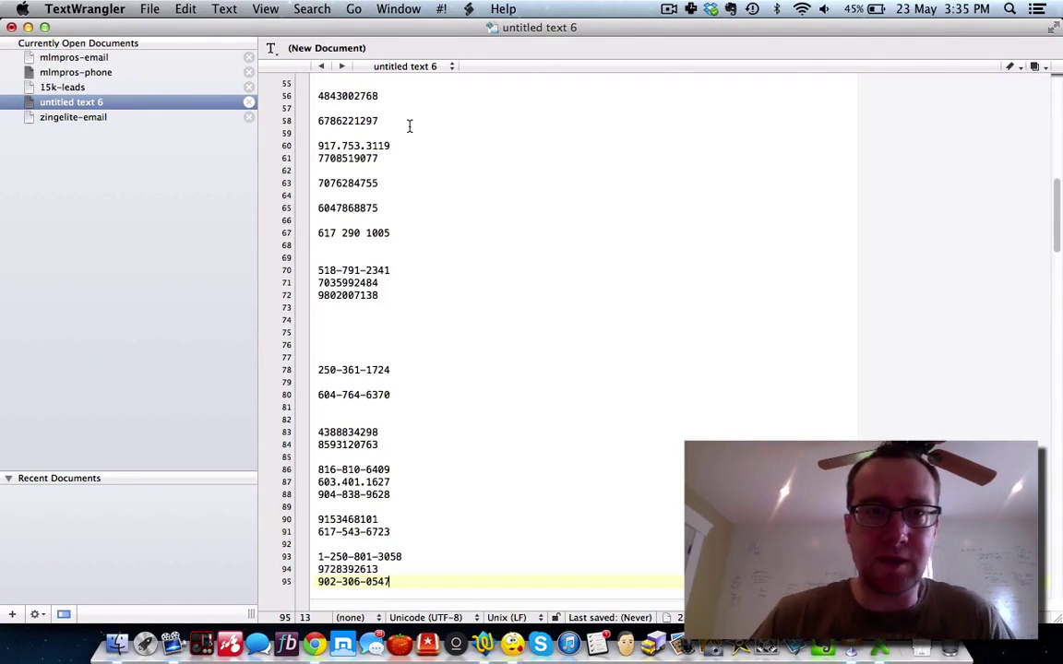
scroll(424, 117, "up", 10)
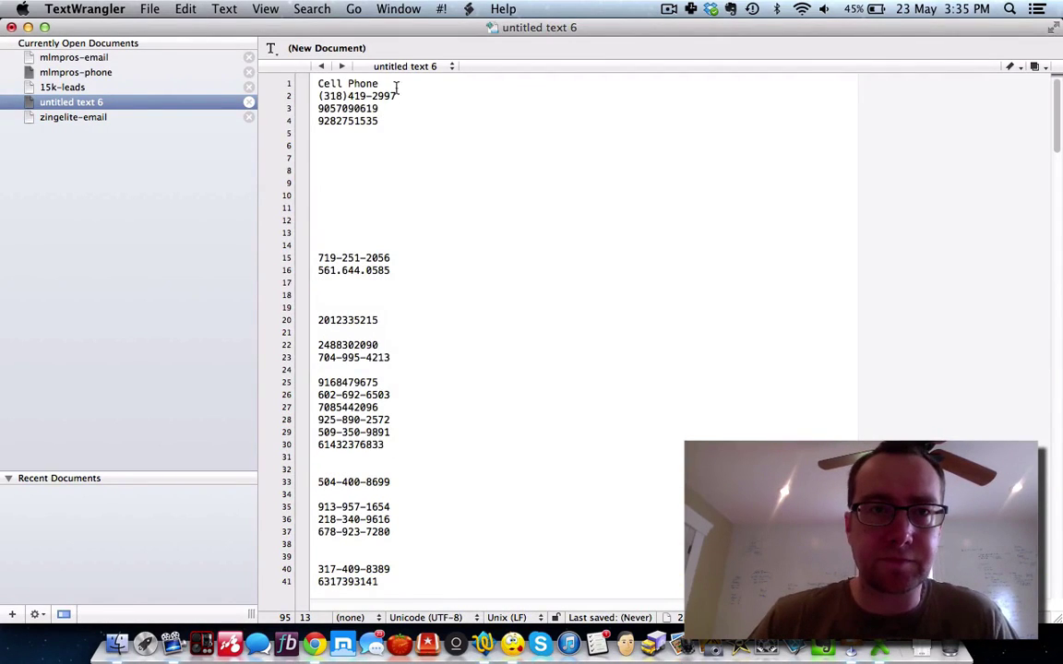
left_click(305, 80, "shift")
key("BackSpace")
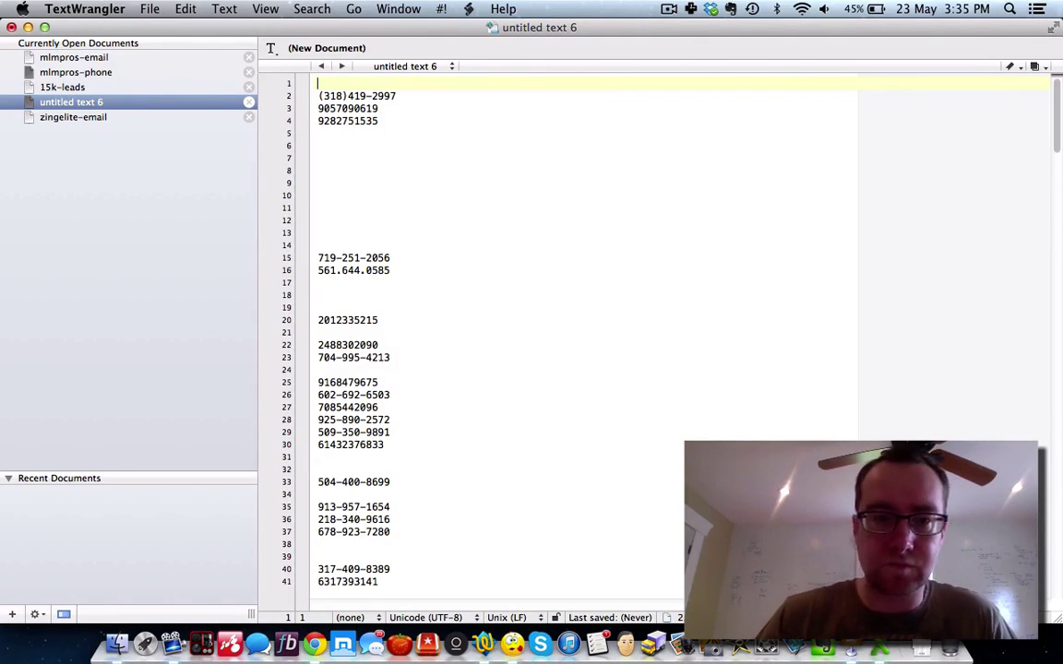
Step: Save the phone list as 'zingelite-phone' on the Desktop
left_click(148, 9)
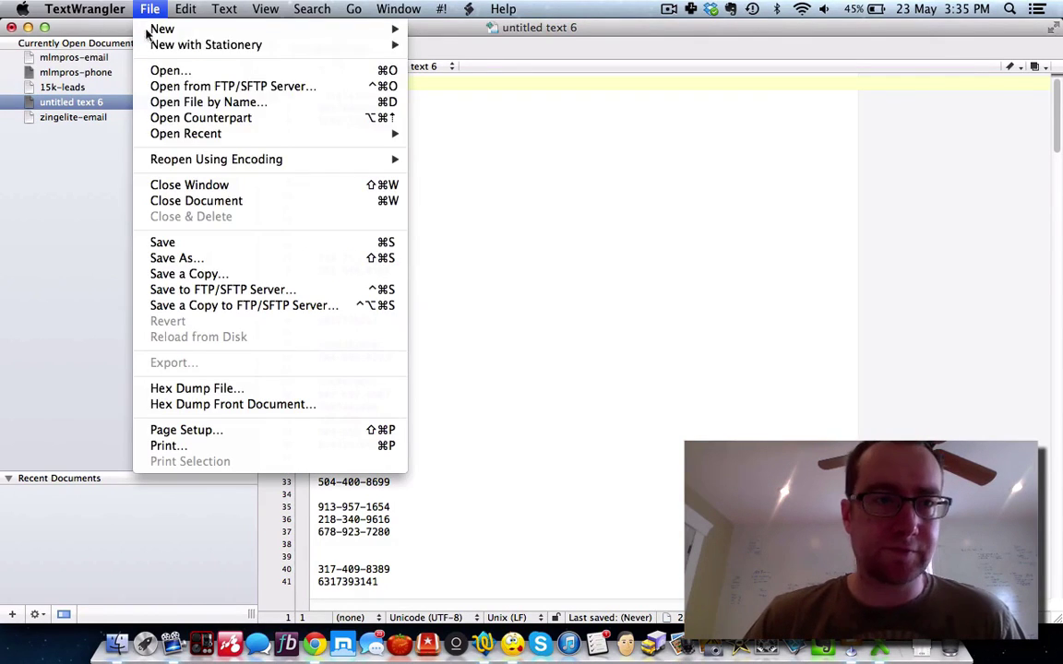
left_click(175, 258)
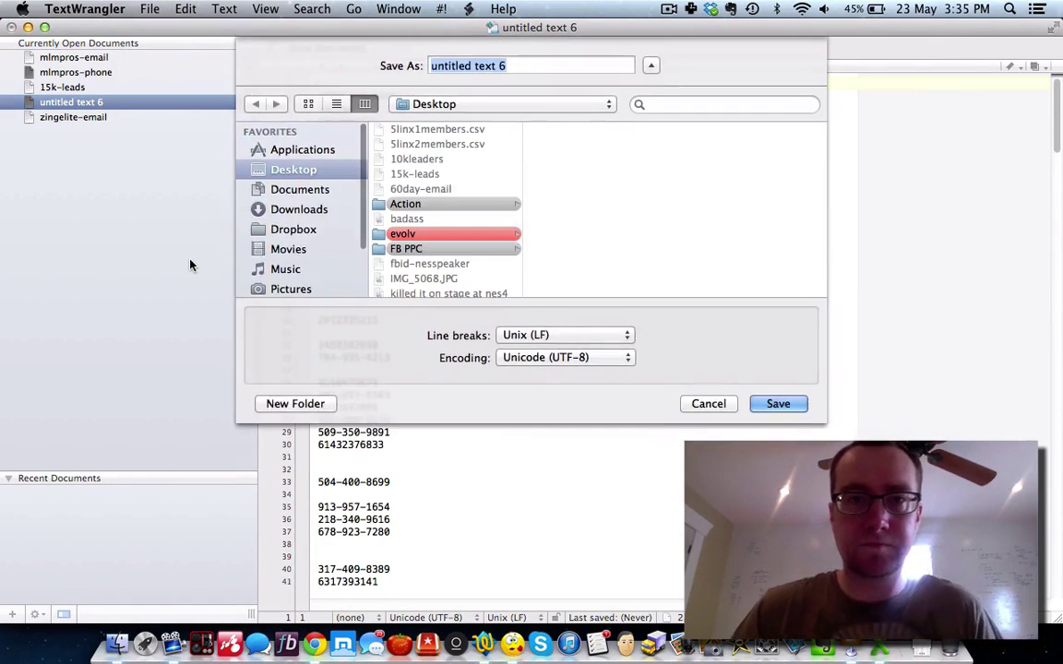
type("zingelite-phone")
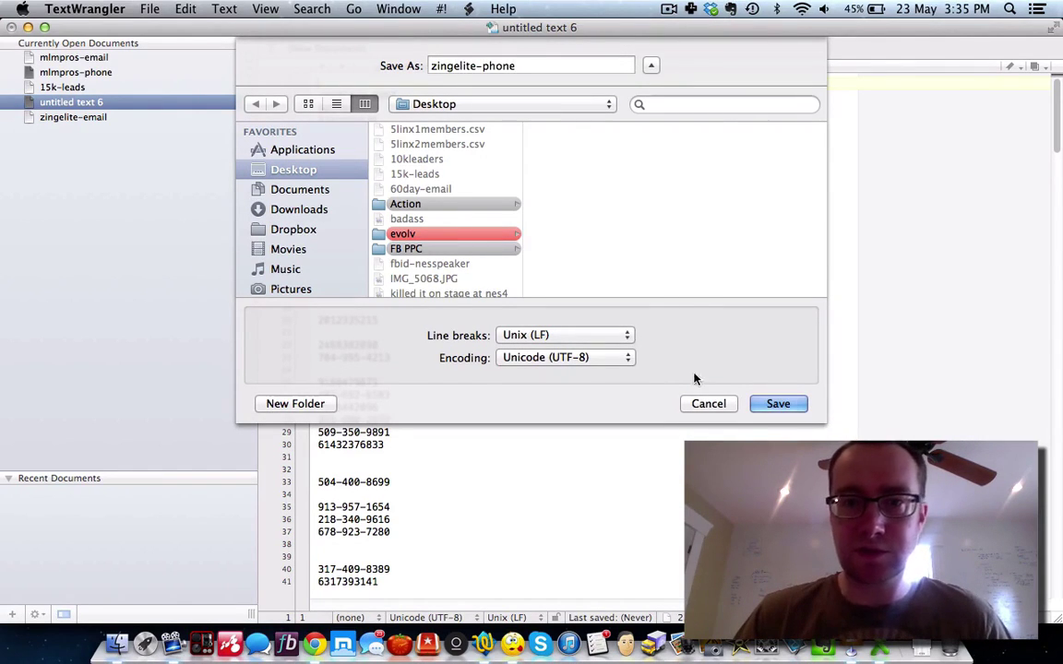
left_click(778, 404)
left_click(315, 644)
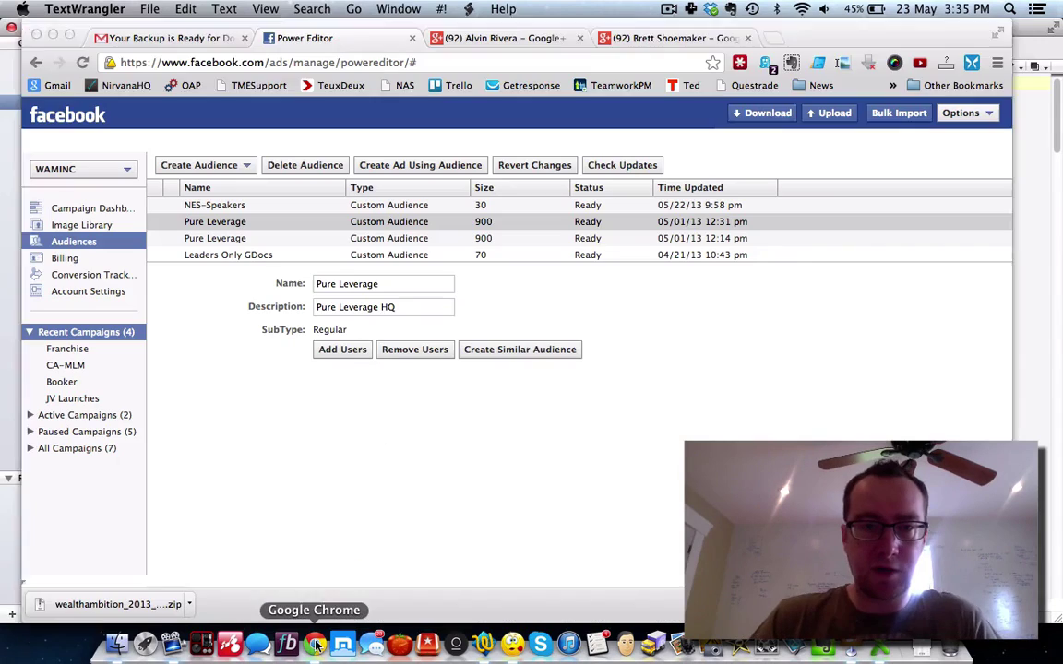
Step: Sort the custom audiences by time updated, newest first
left_click(238, 169)
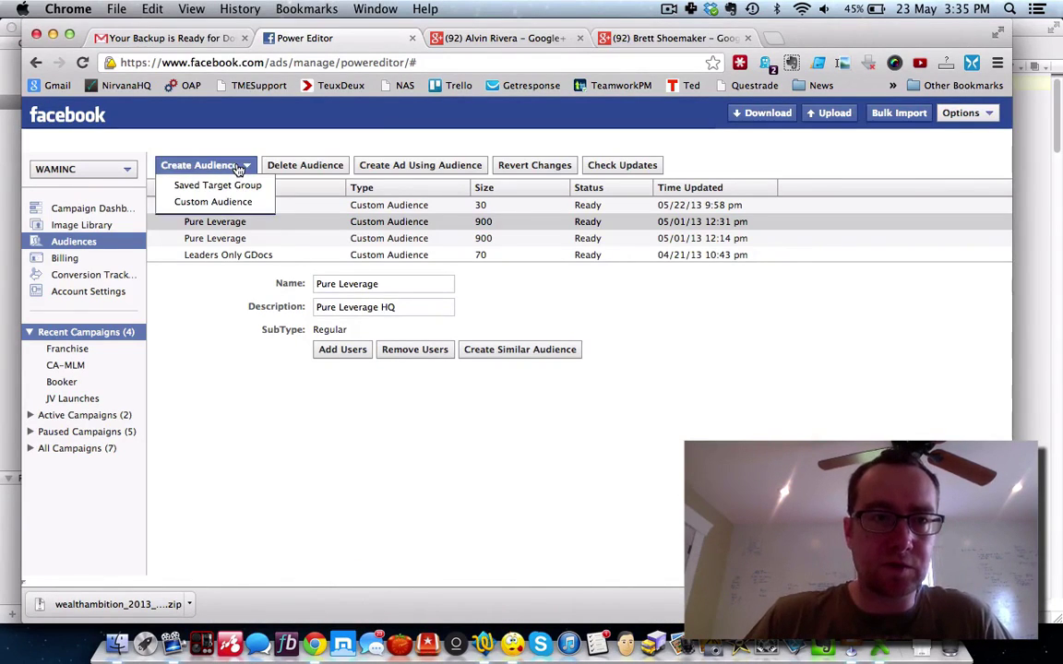
left_click(232, 408)
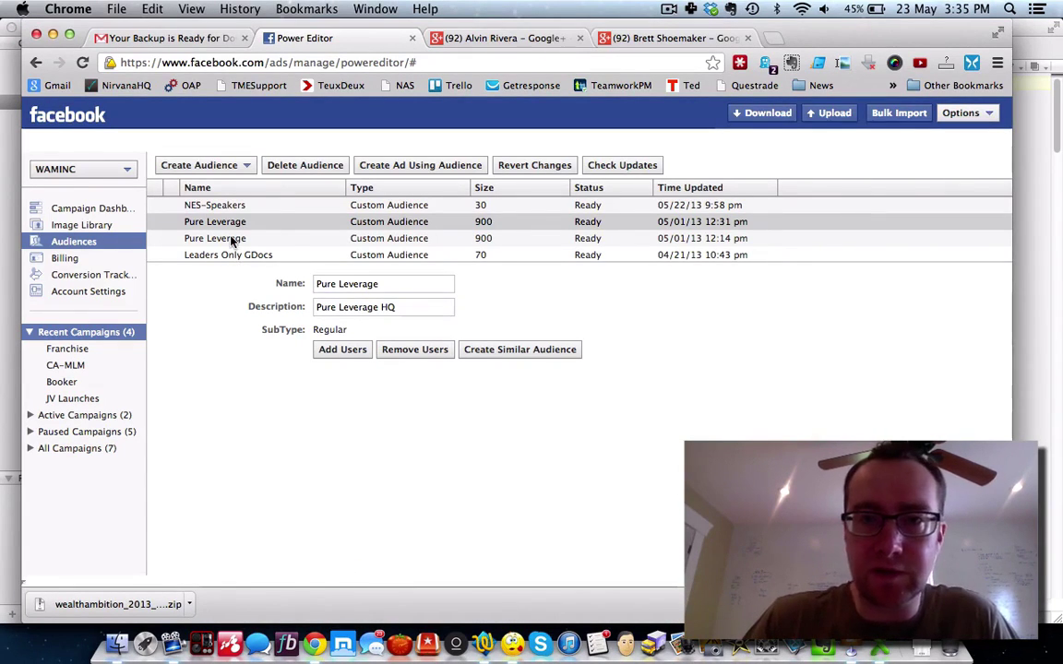
left_click(703, 189)
left_click(703, 189)
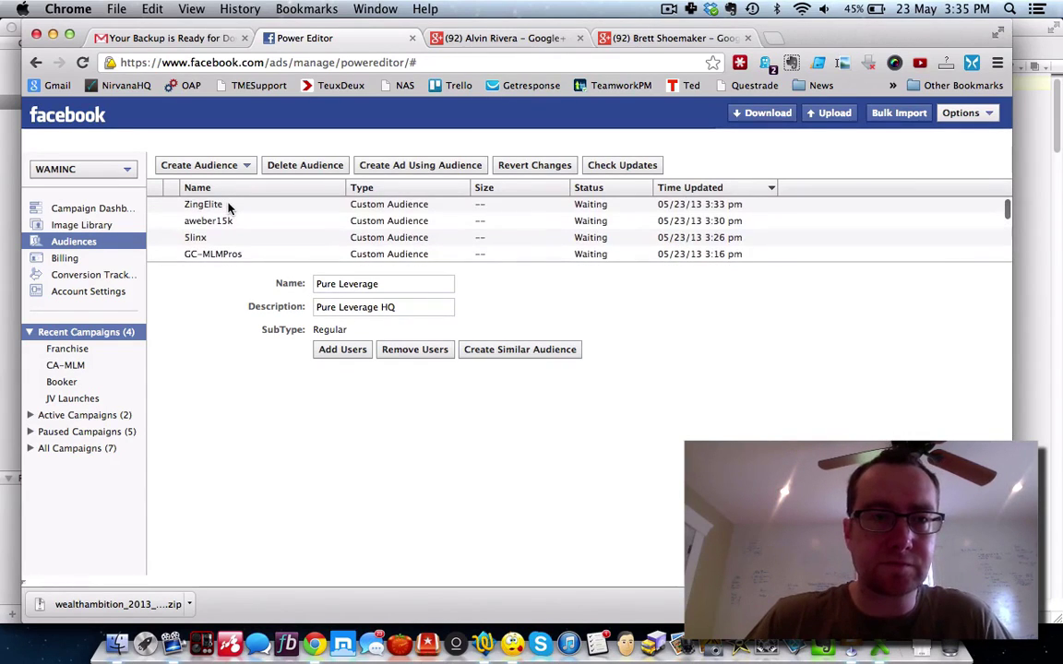
Step: Add users to ZingElite as phone numbers, choosing the zingelite-phone file
left_click(220, 205)
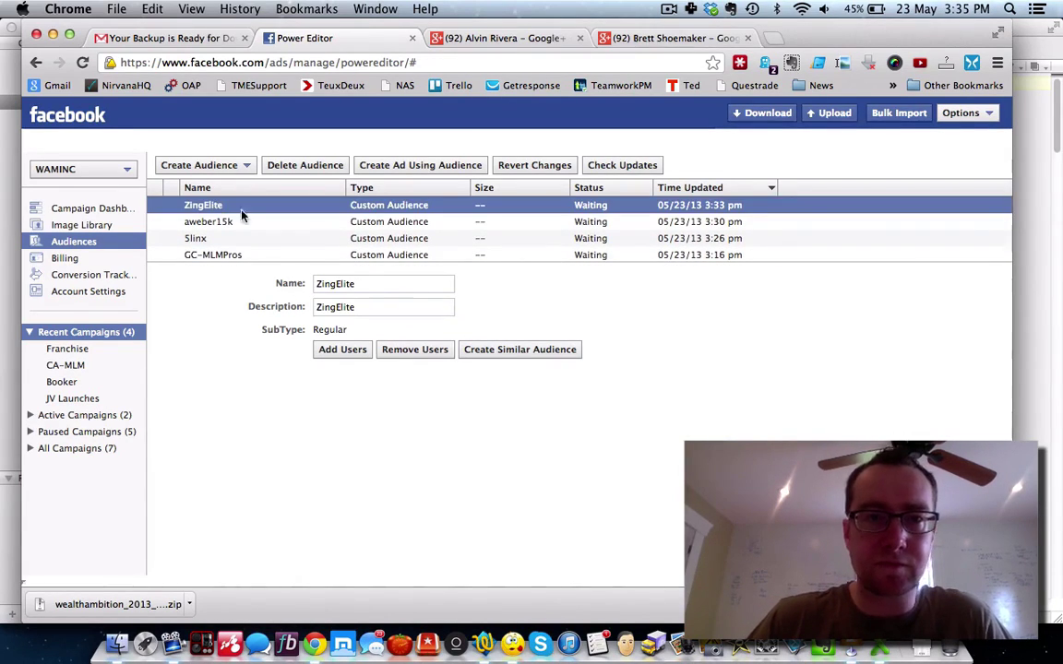
left_click(342, 349)
left_click(474, 330)
mouse_move(552, 346)
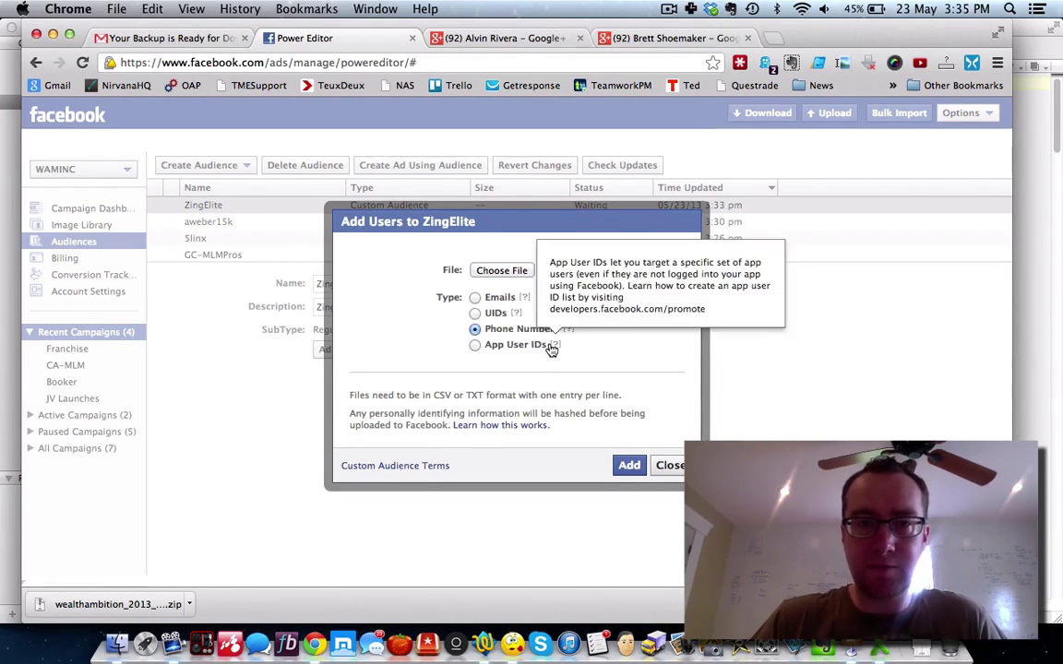
left_click(517, 270)
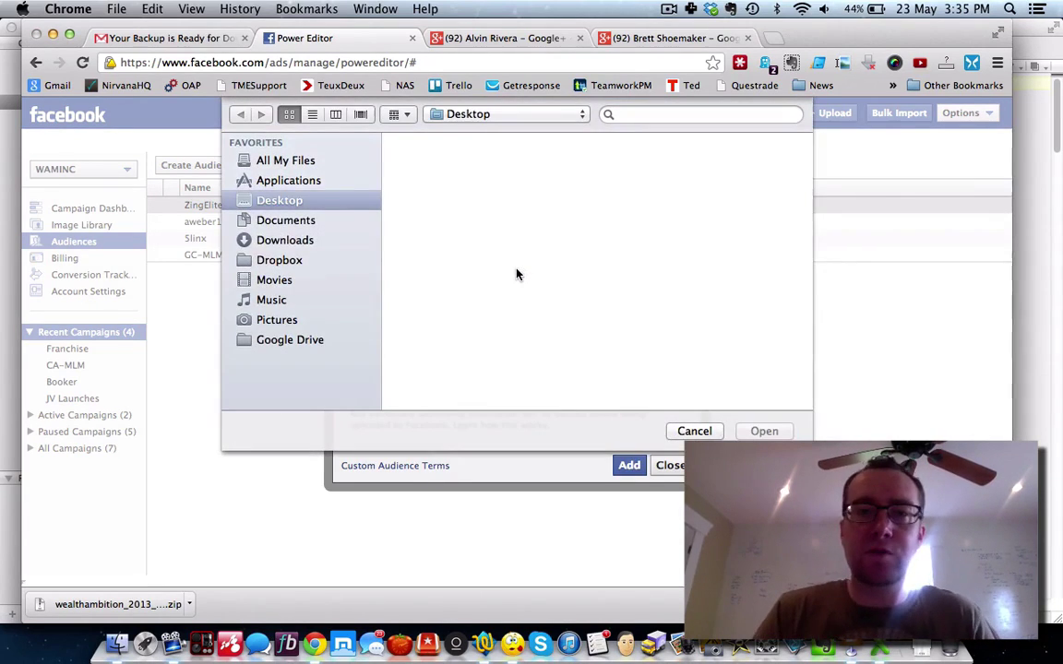
scroll(520, 266, "down", 10)
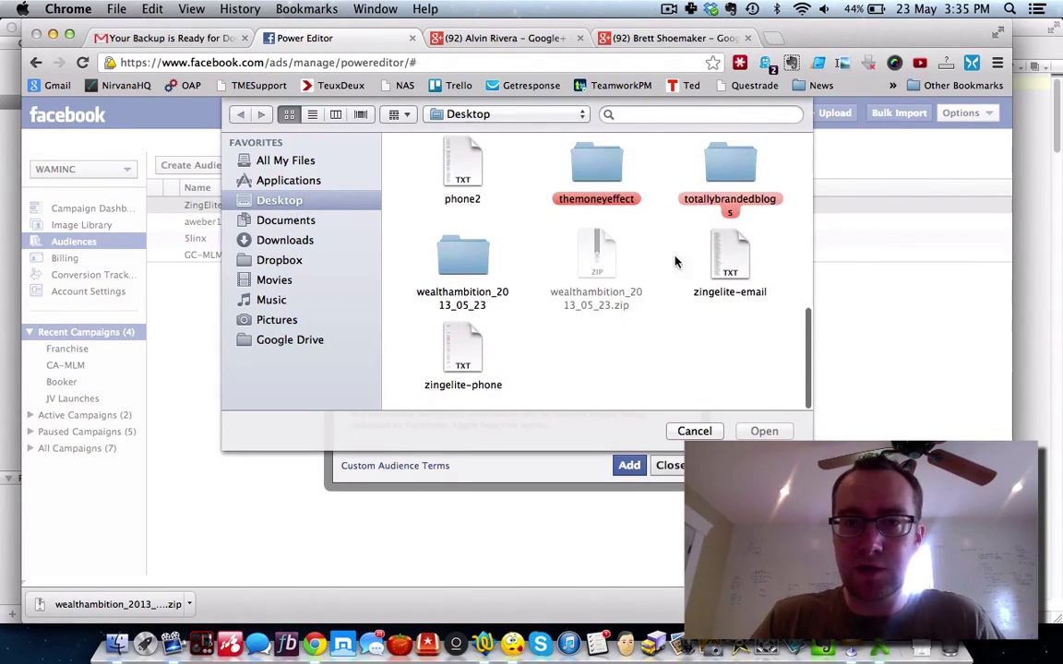
left_click(462, 350)
left_click(752, 432)
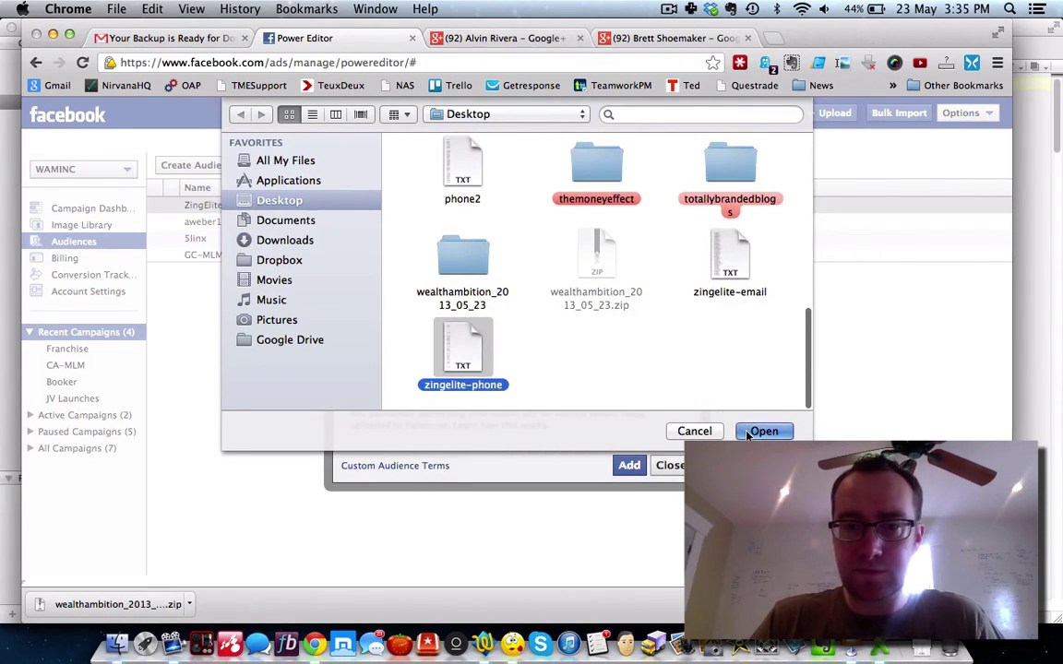
Step: Submit the upload, accept the 26 invalid-number errors, and close Upload Complete
left_click(628, 466)
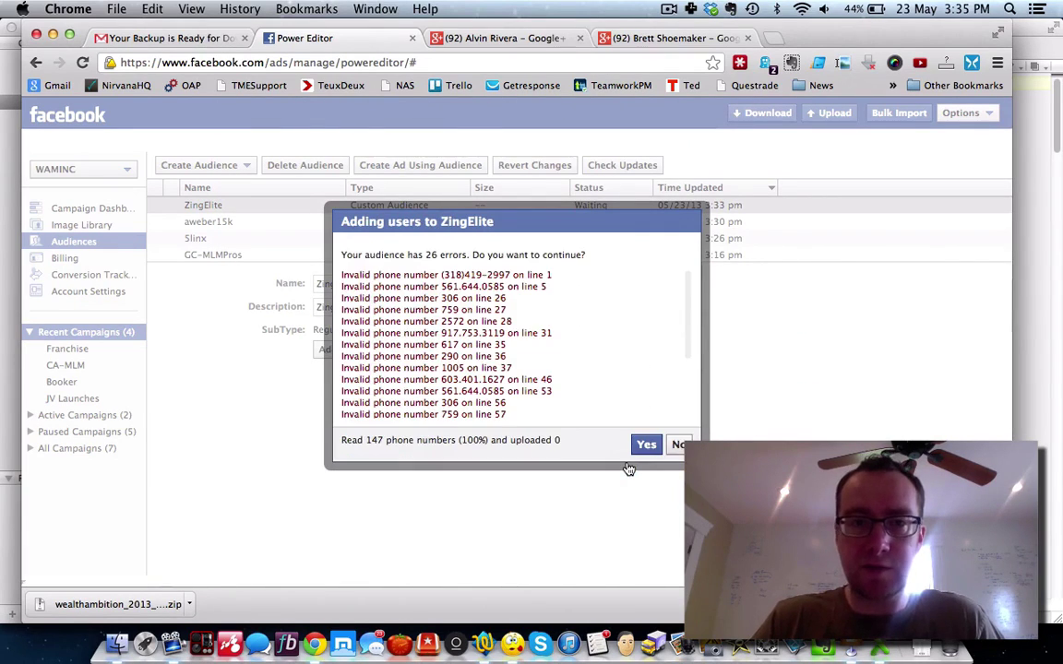
scroll(543, 362, "down", 5)
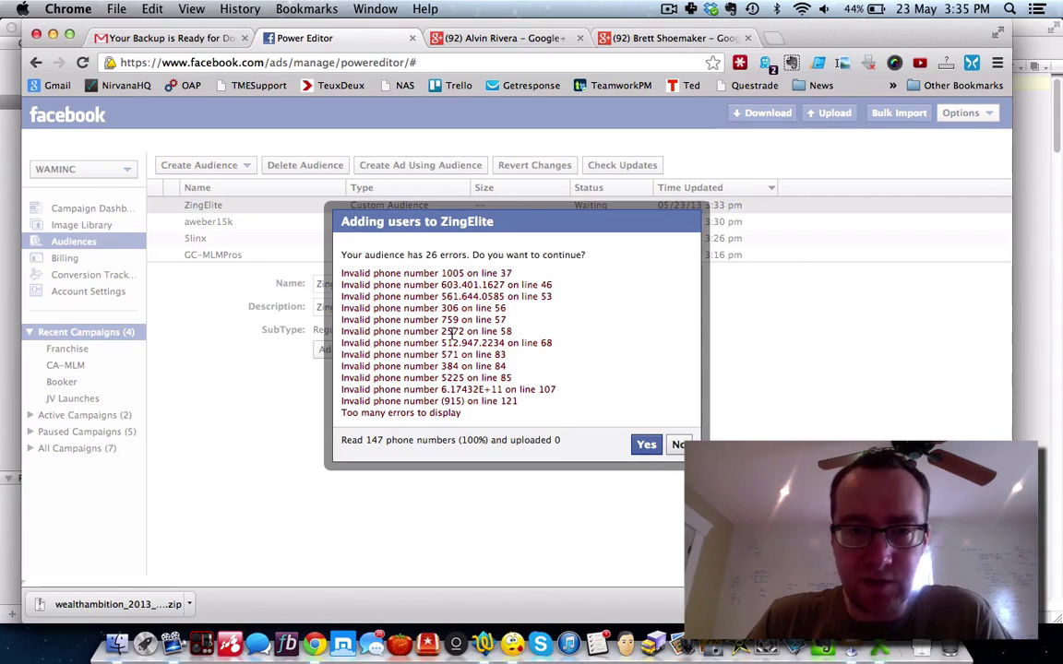
scroll(472, 333, "up", 5)
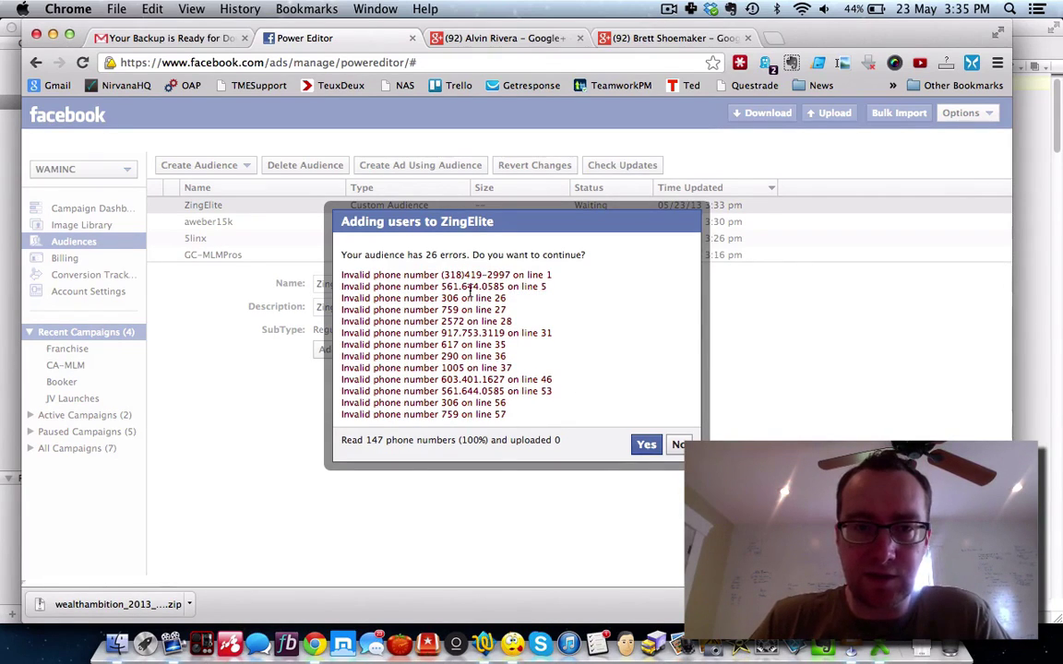
left_click(647, 445)
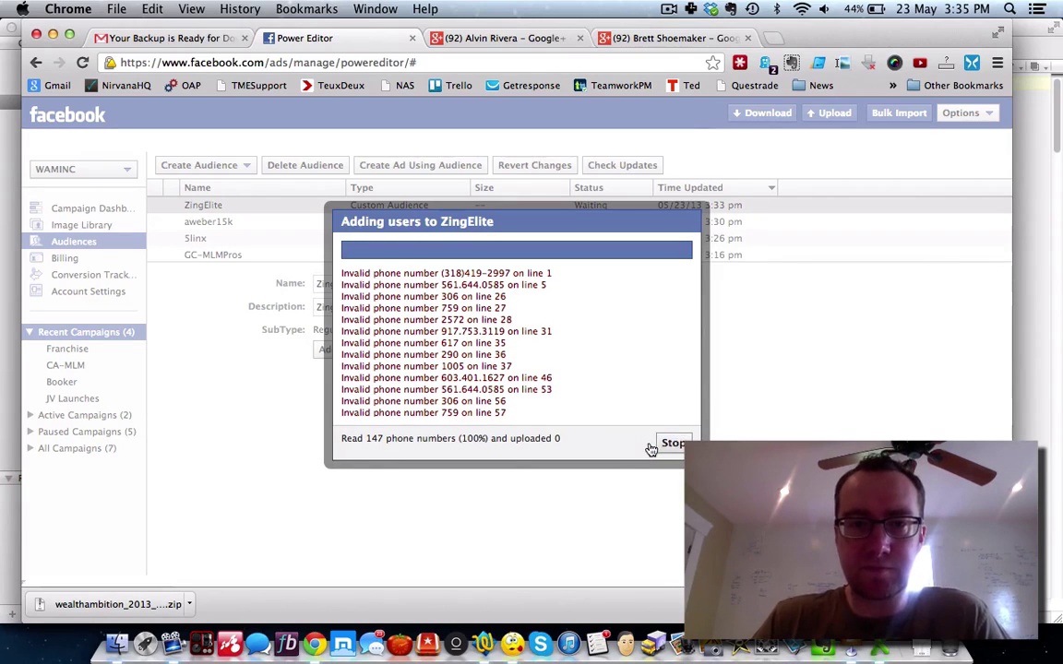
left_click(670, 479)
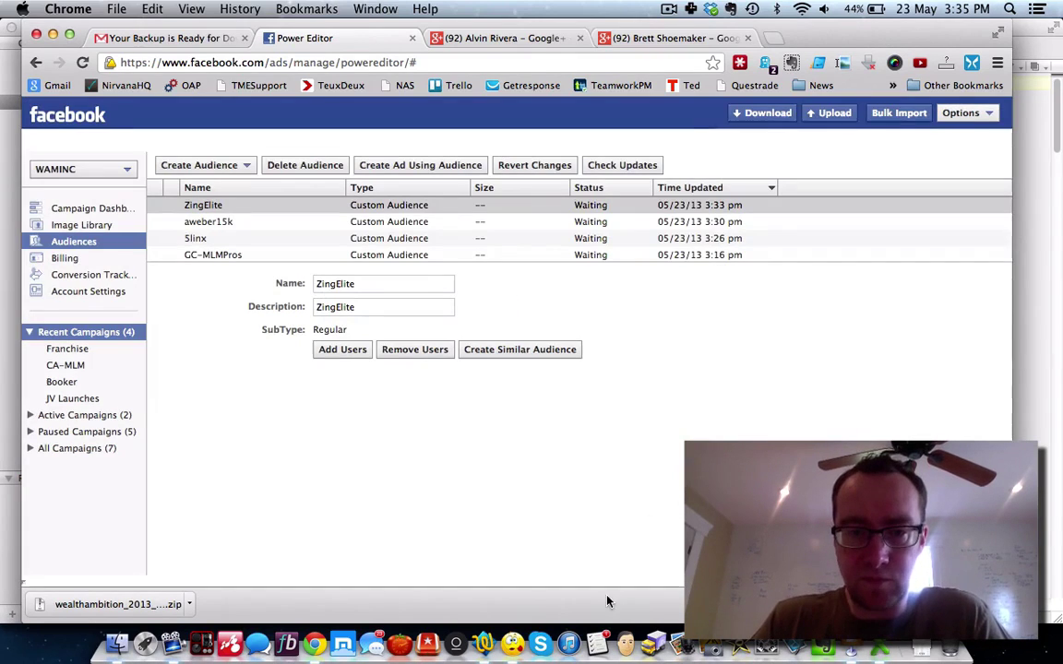
Step: In the zingelite-phone file, replace every '(' with nothing
left_click(427, 643)
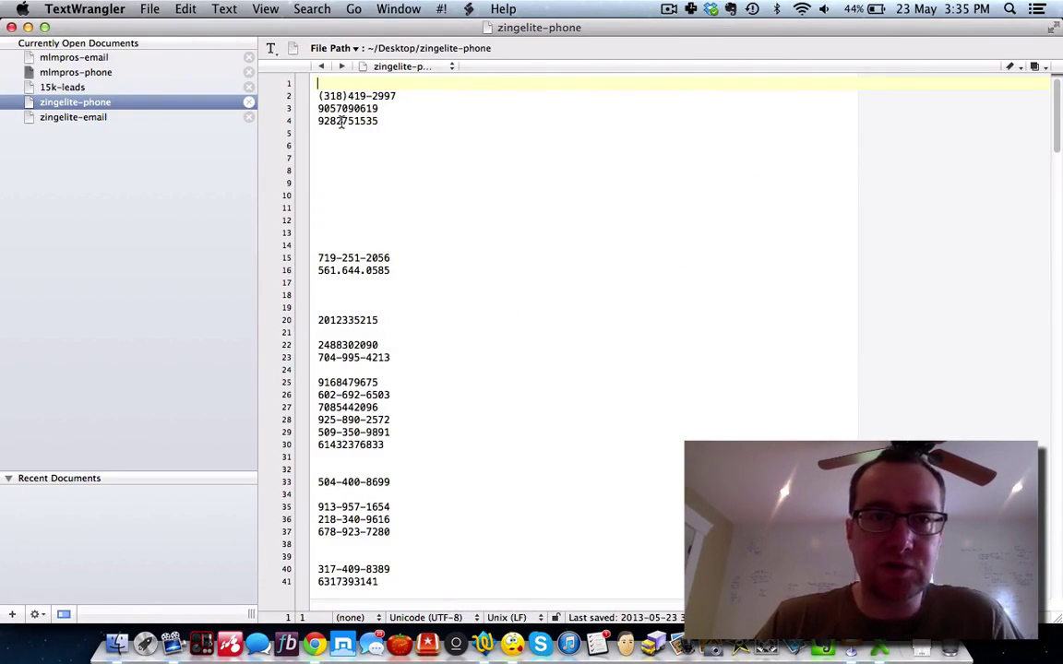
left_click(310, 9)
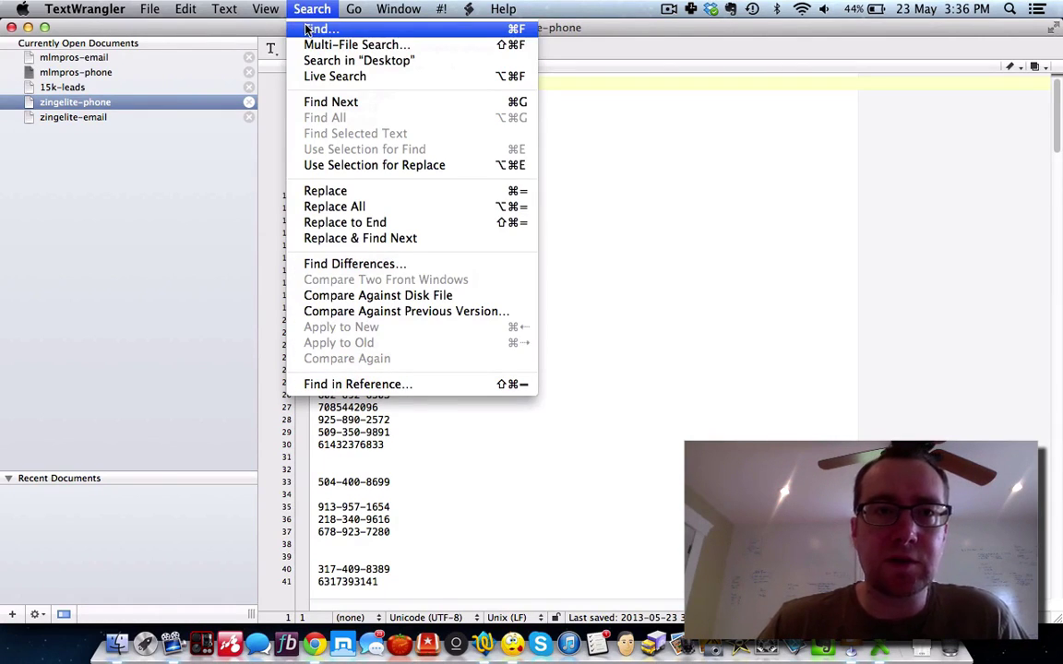
left_click(308, 31)
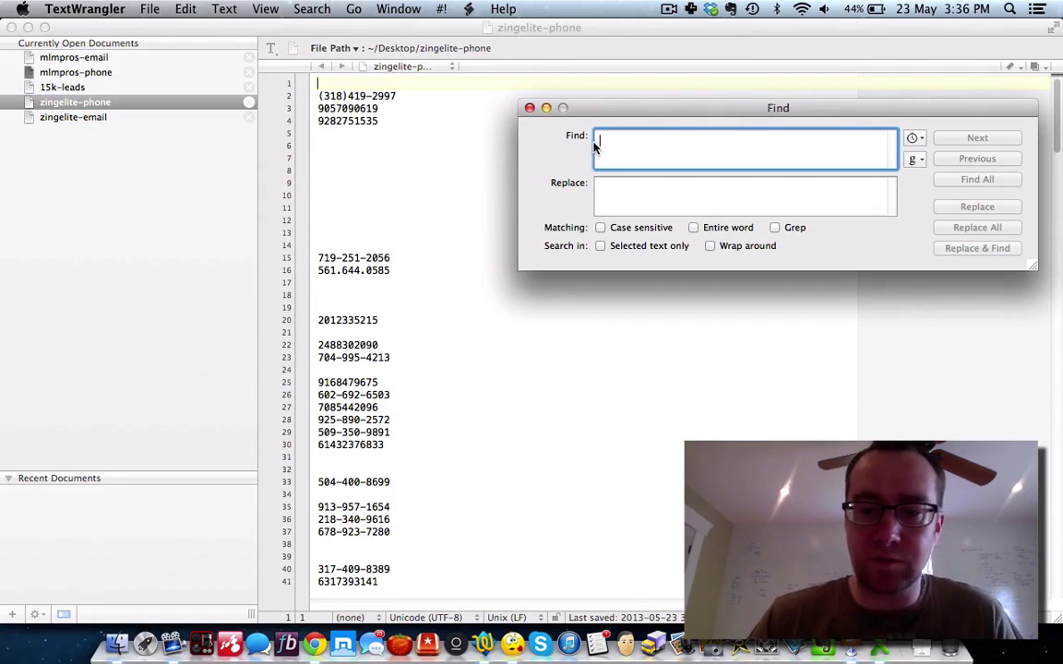
type("(")
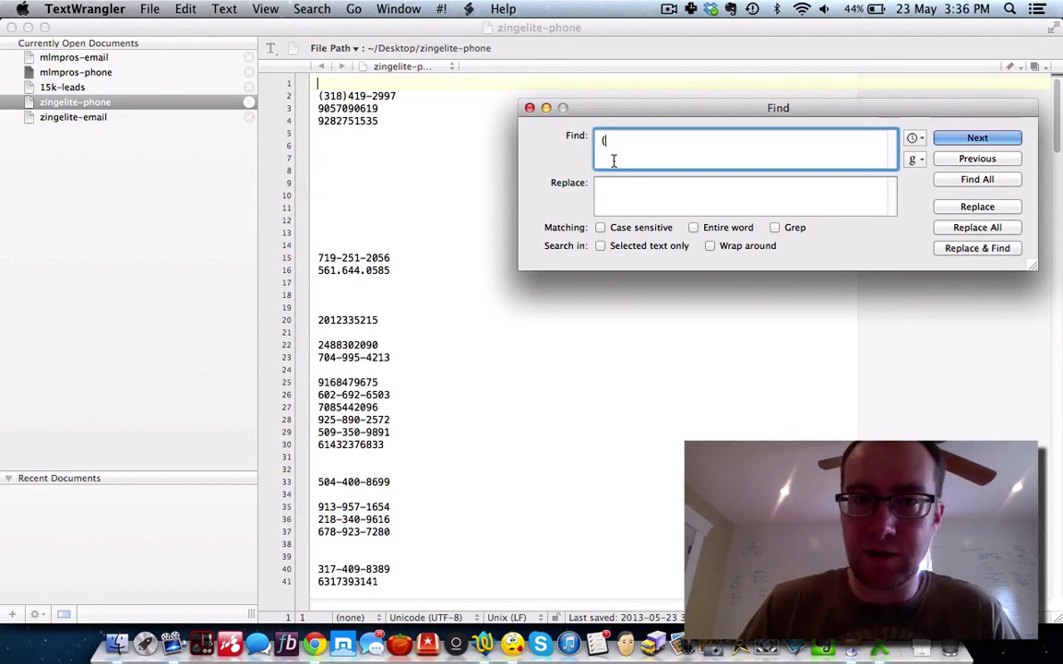
left_click(618, 183)
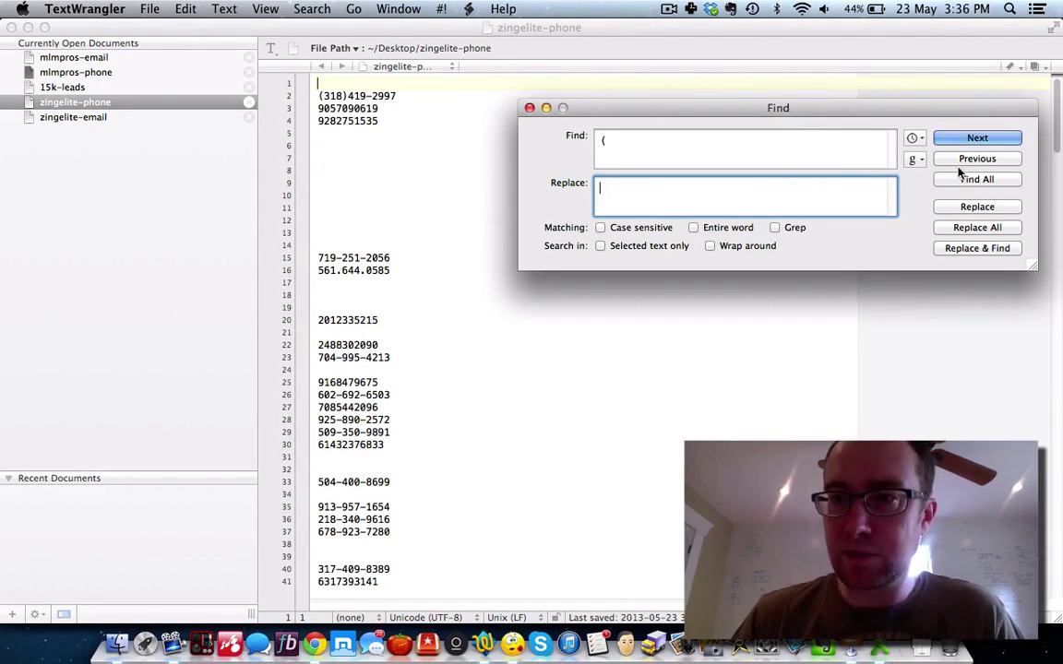
left_click(963, 230)
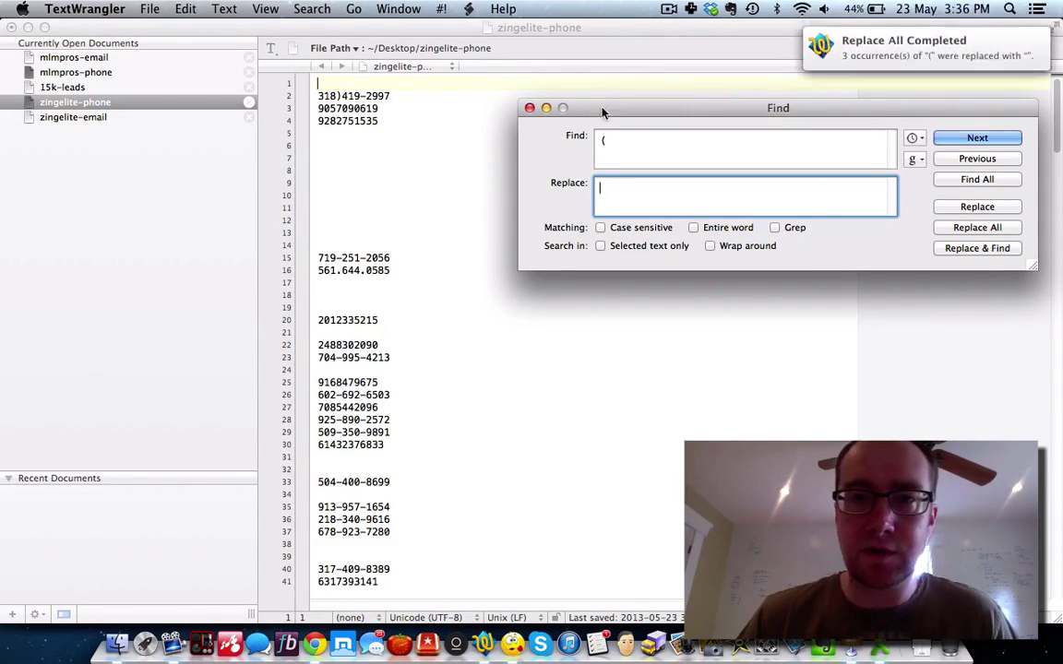
Step: Likewise remove every ')' and every '.' from the phone numbers
left_click(617, 135)
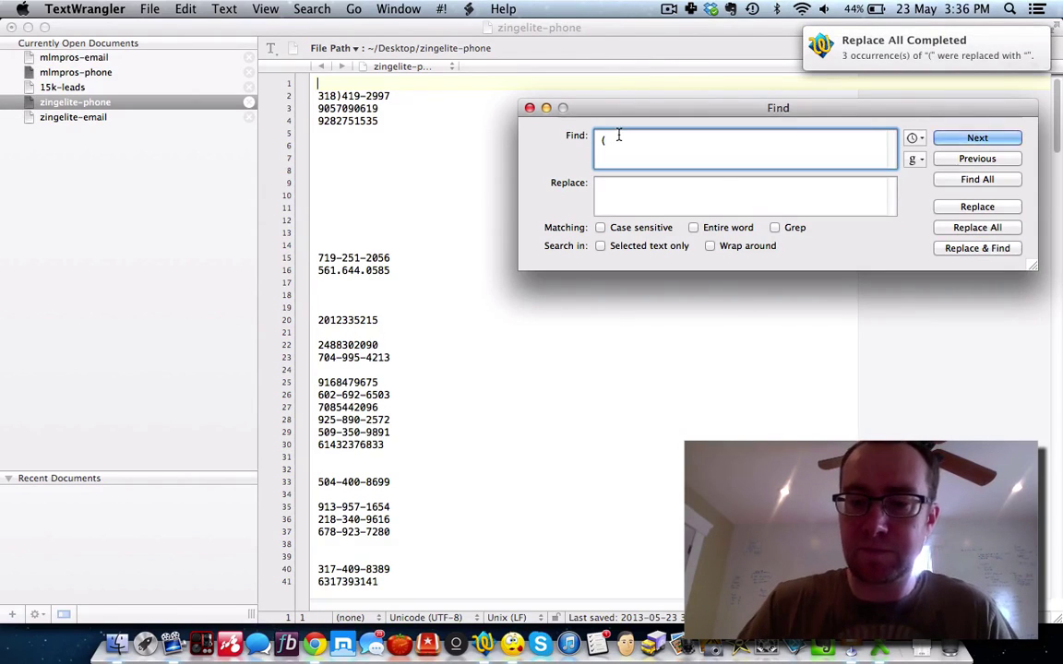
key("BackSpace")
type(")")
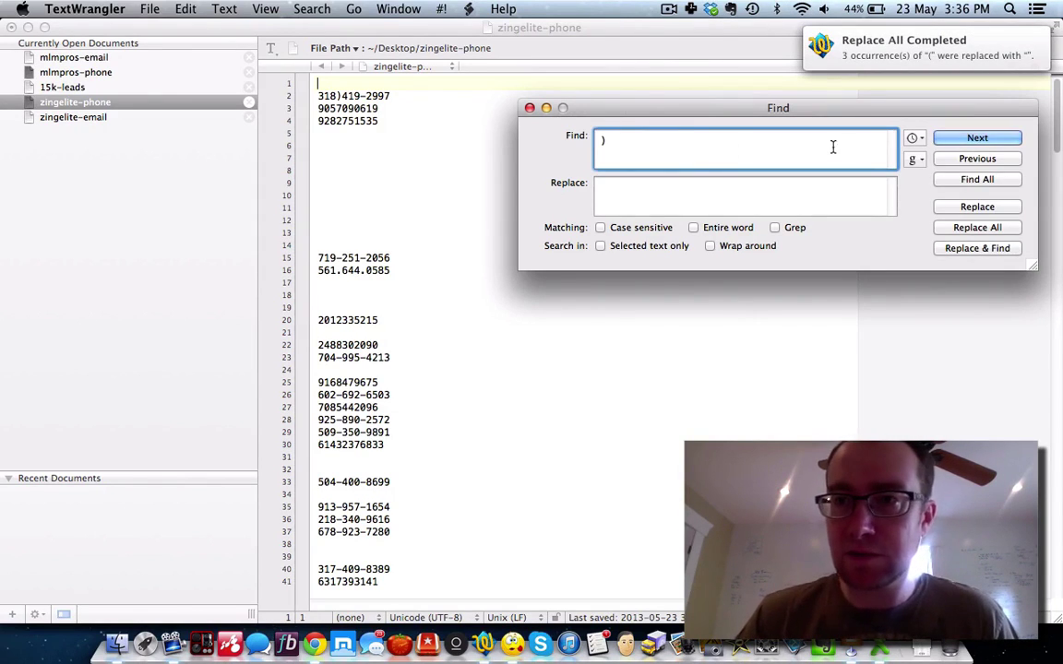
left_click(977, 228)
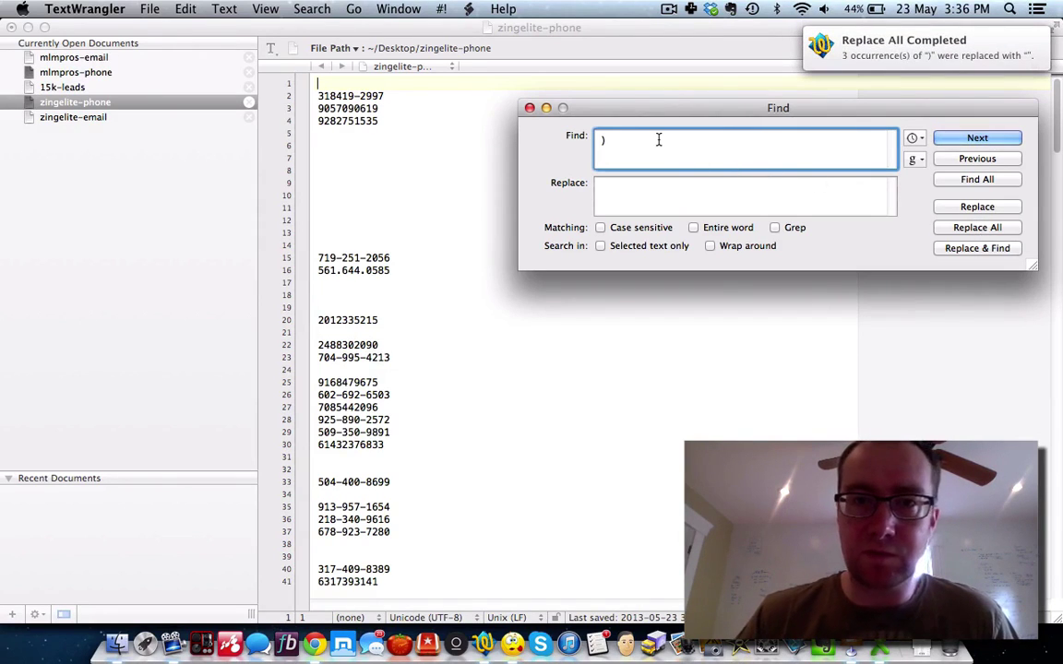
key("BackSpace")
type(".")
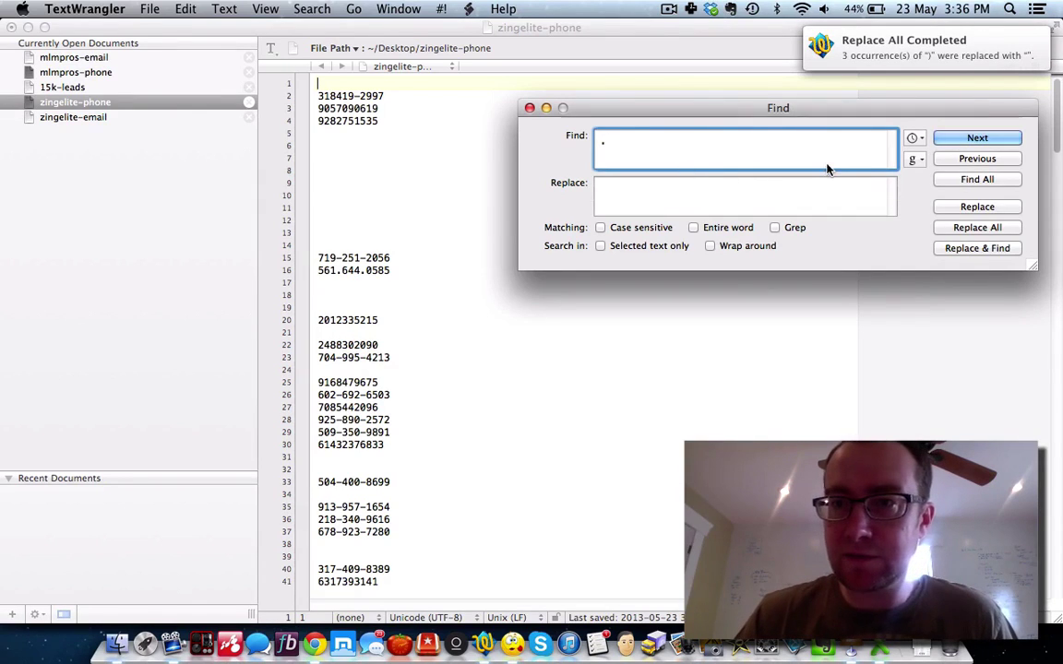
left_click(977, 227)
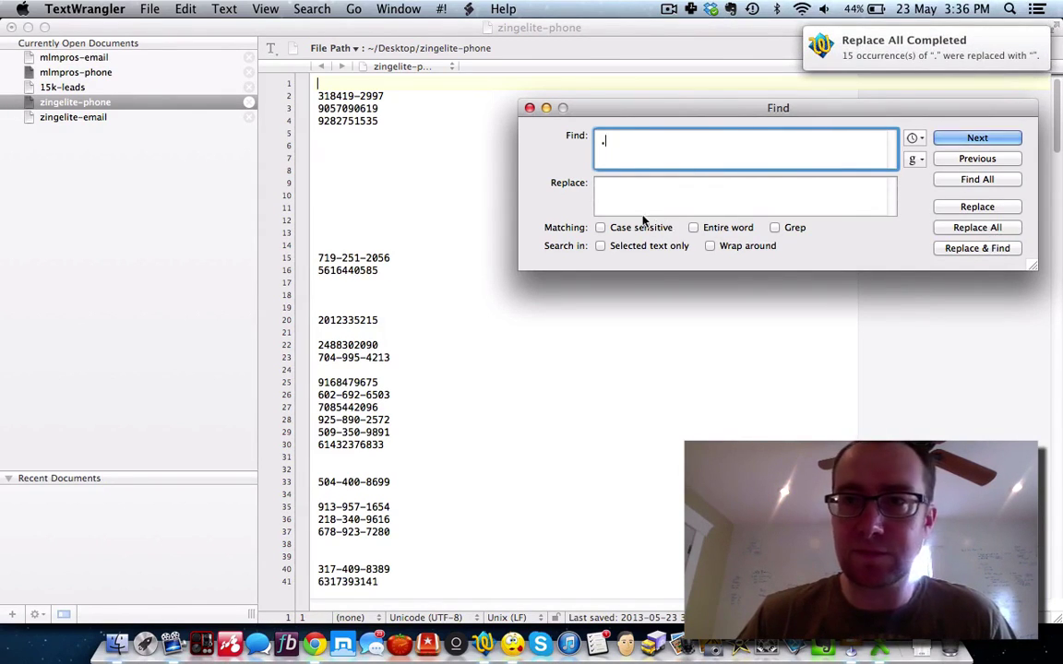
Step: Save the cleaned list to the Desktop, overwriting the existing zingelite-phone file
key("super+w")
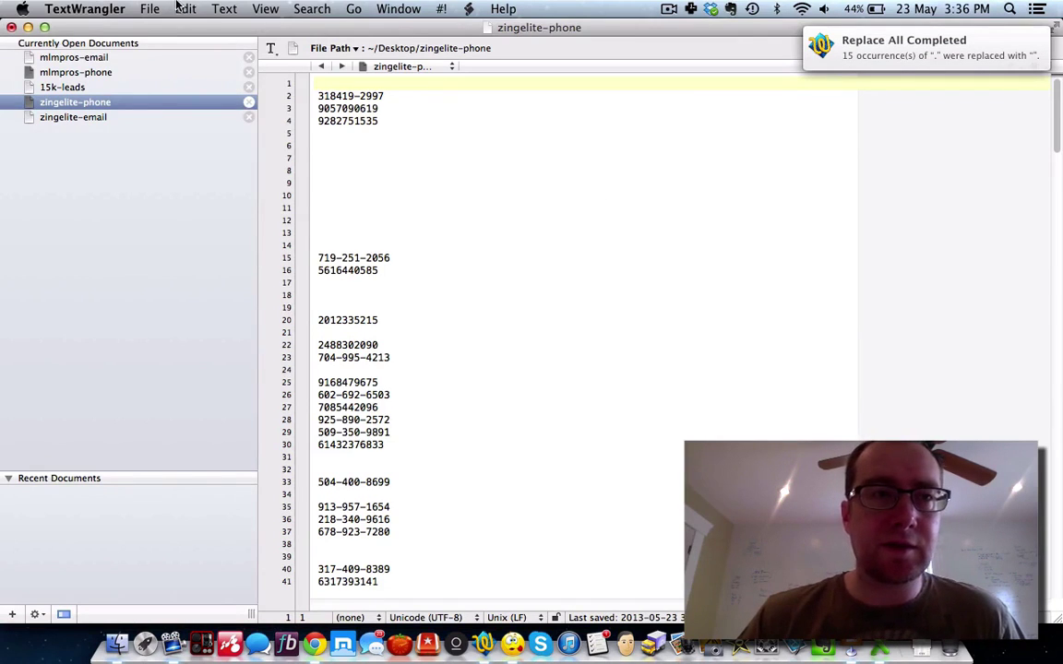
left_click(153, 9)
left_click(180, 258)
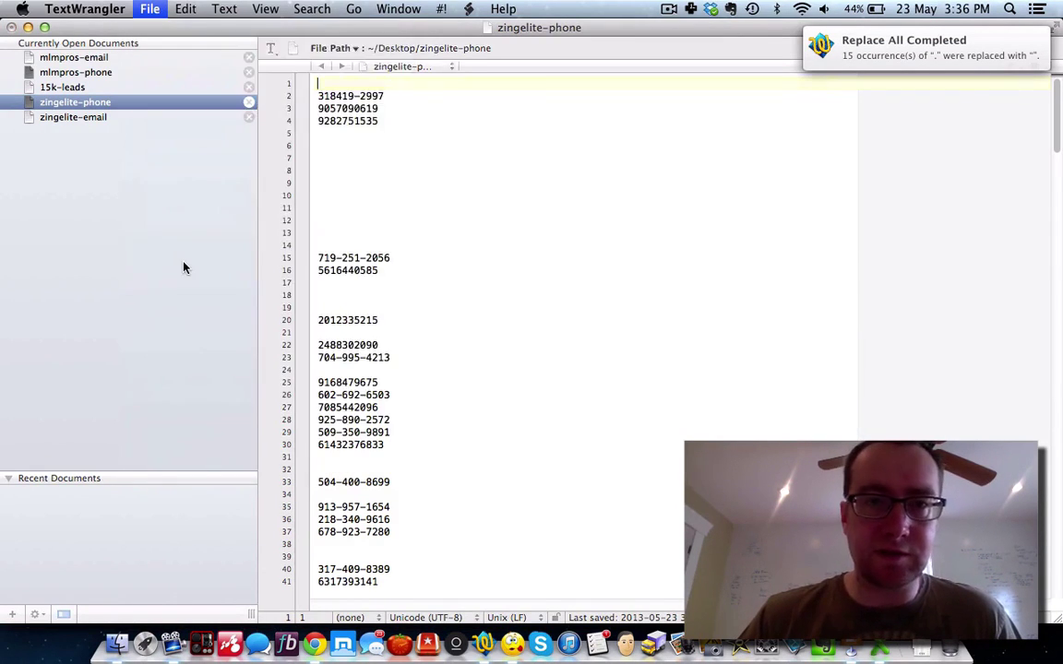
left_click(766, 404)
left_click(649, 137)
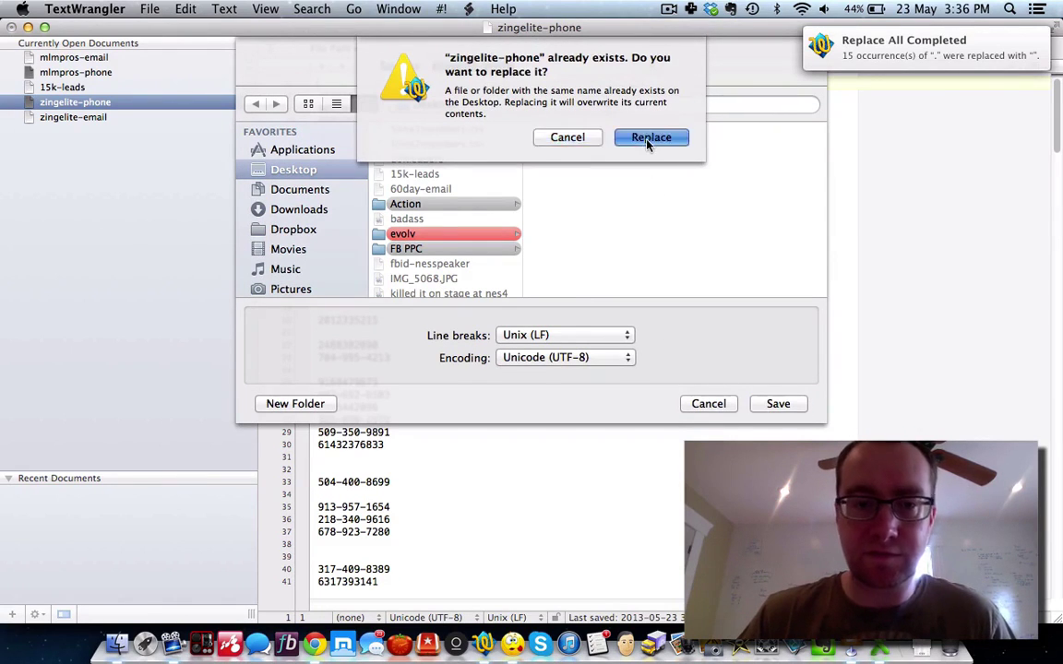
left_click(315, 643)
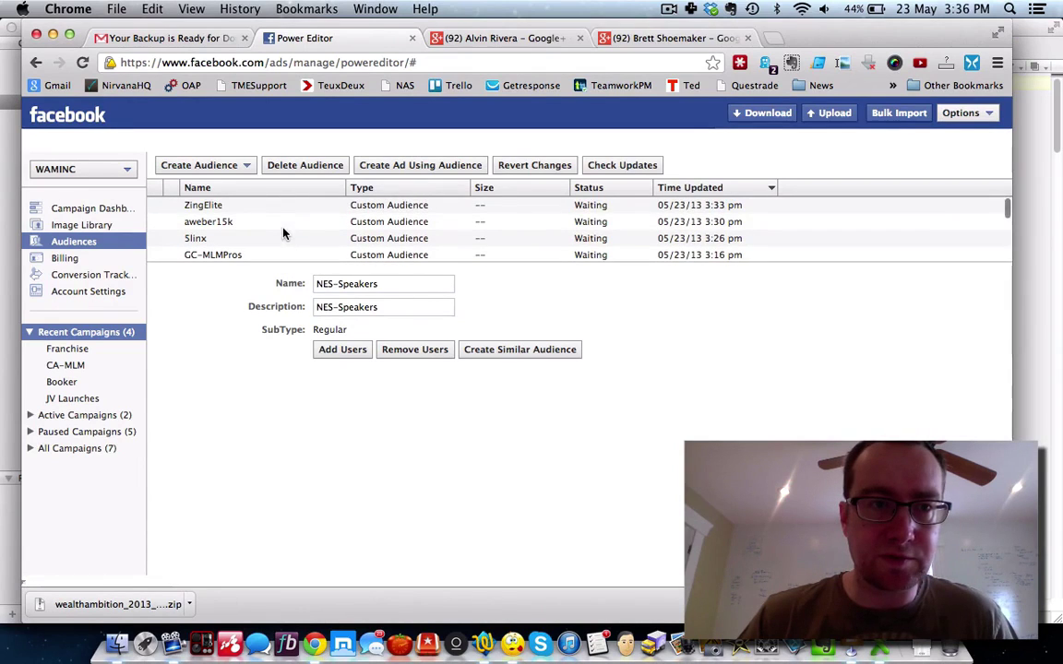
Step: Upload the cleaned zingelite-phone file to ZingElite, accepting 18 errors, and close both dialogs
left_click(242, 206)
left_click(340, 343)
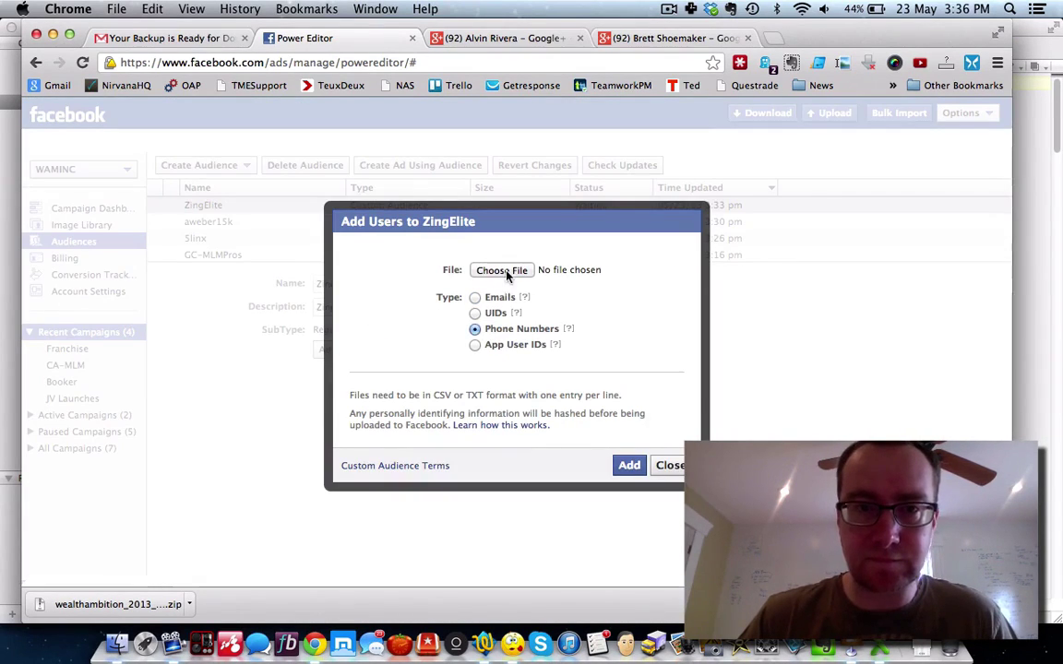
left_click(503, 273)
scroll(544, 298, "down", 5)
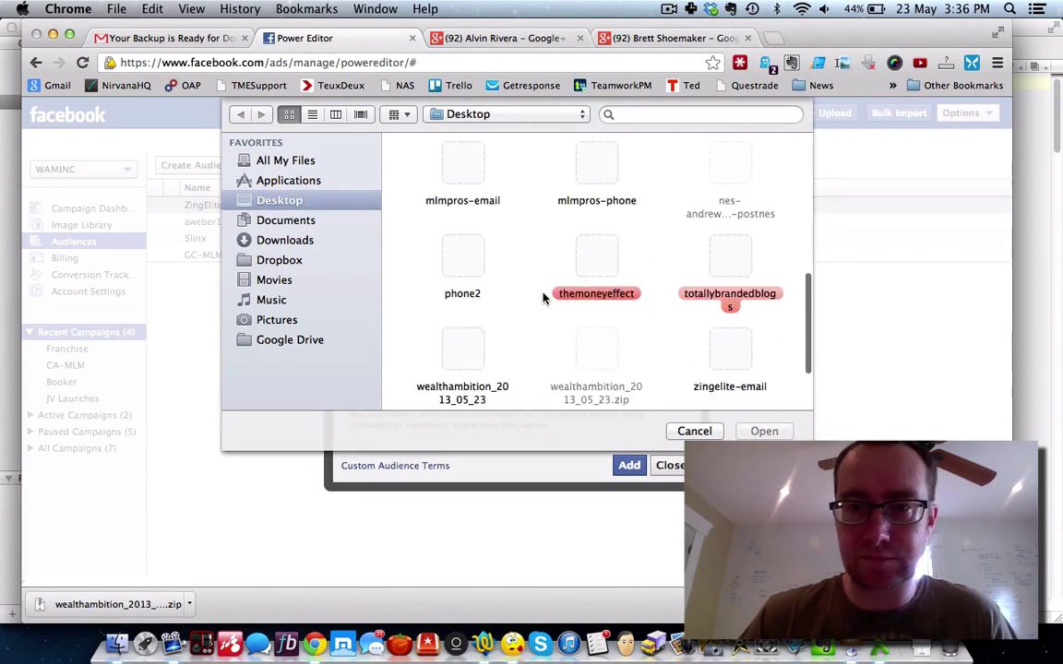
scroll(544, 298, "down", 2)
left_click(462, 355)
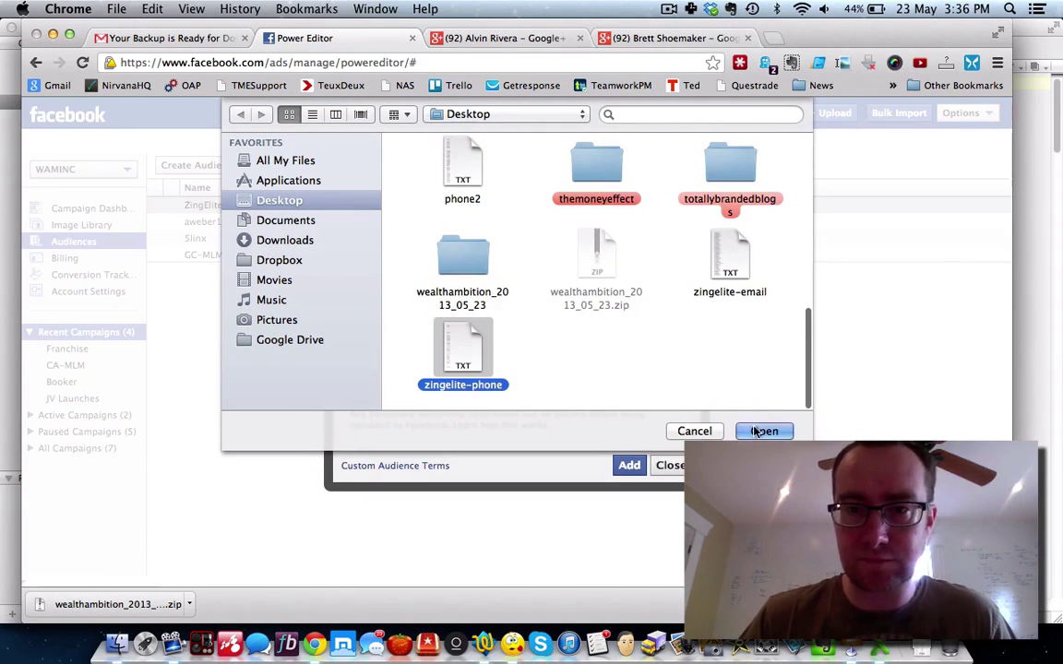
left_click(754, 430)
left_click(629, 465)
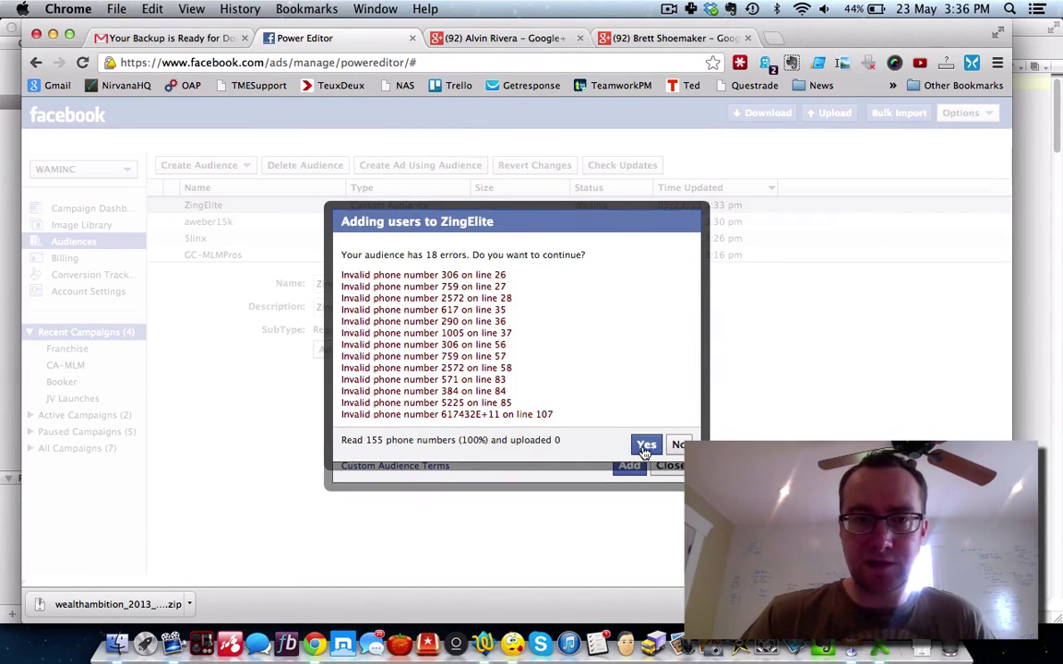
left_click(645, 447)
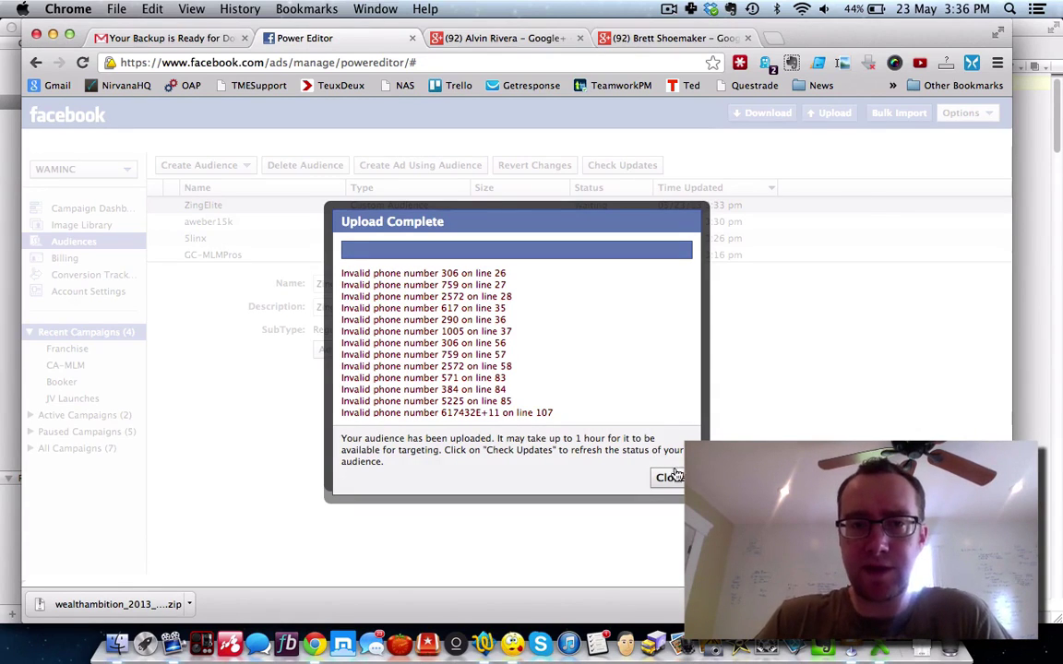
left_click(670, 478)
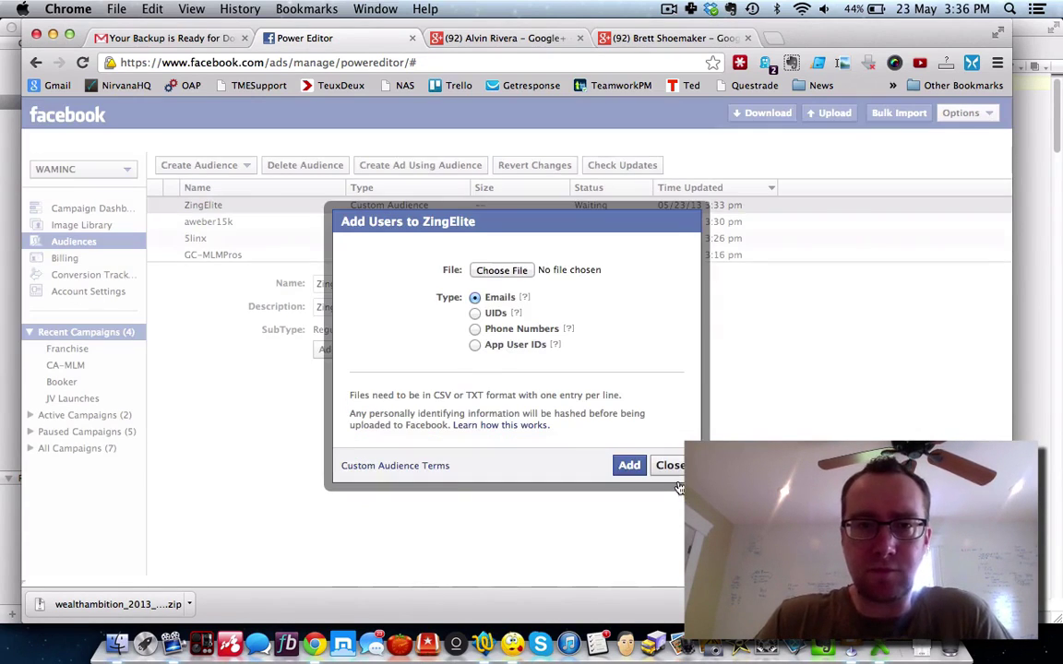
left_click(670, 465)
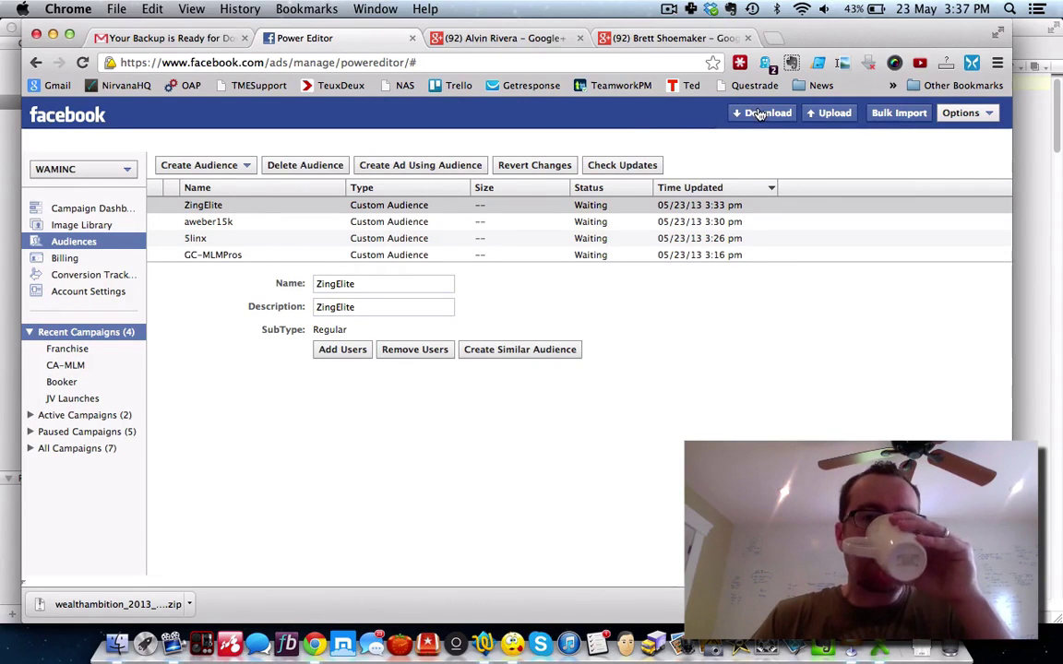
Step: Download all ad accounts and pages in Power Editor
left_click(989, 113)
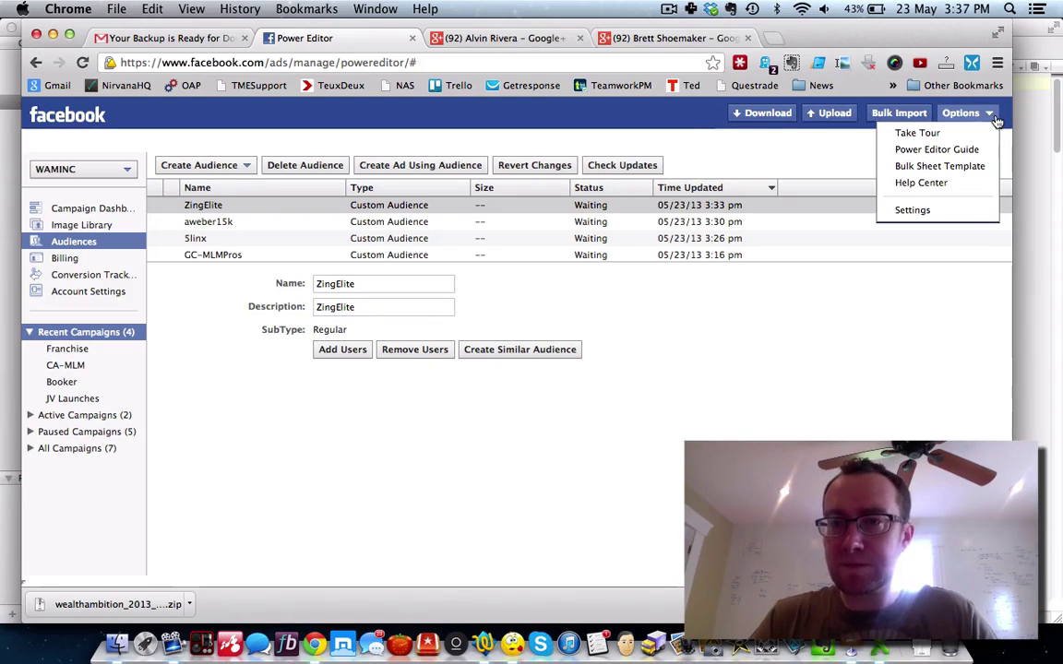
left_click(767, 114)
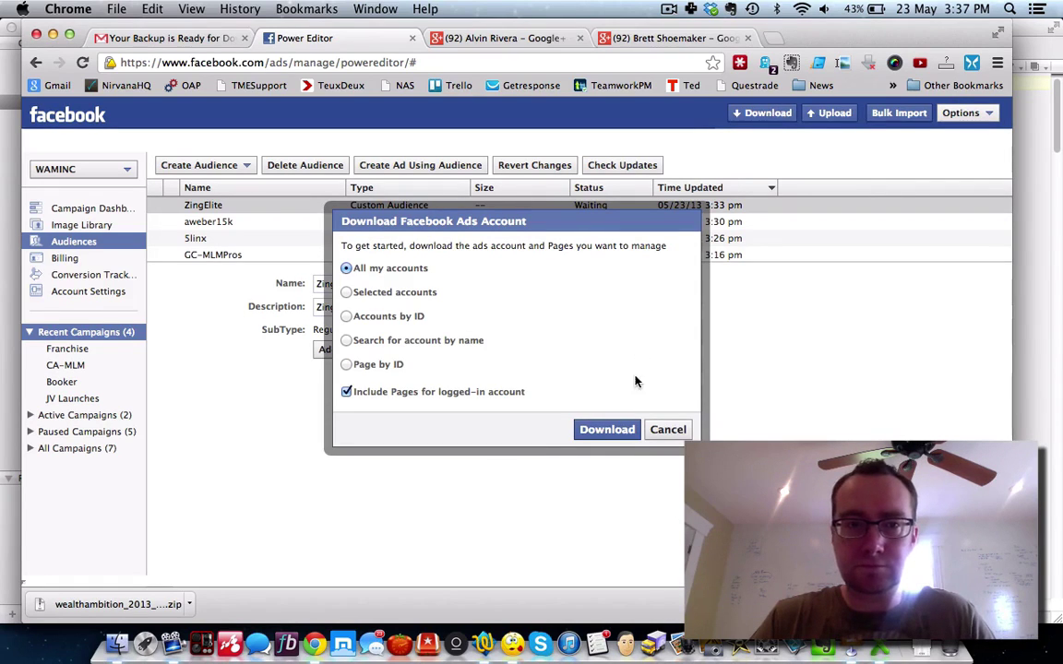
left_click(607, 429)
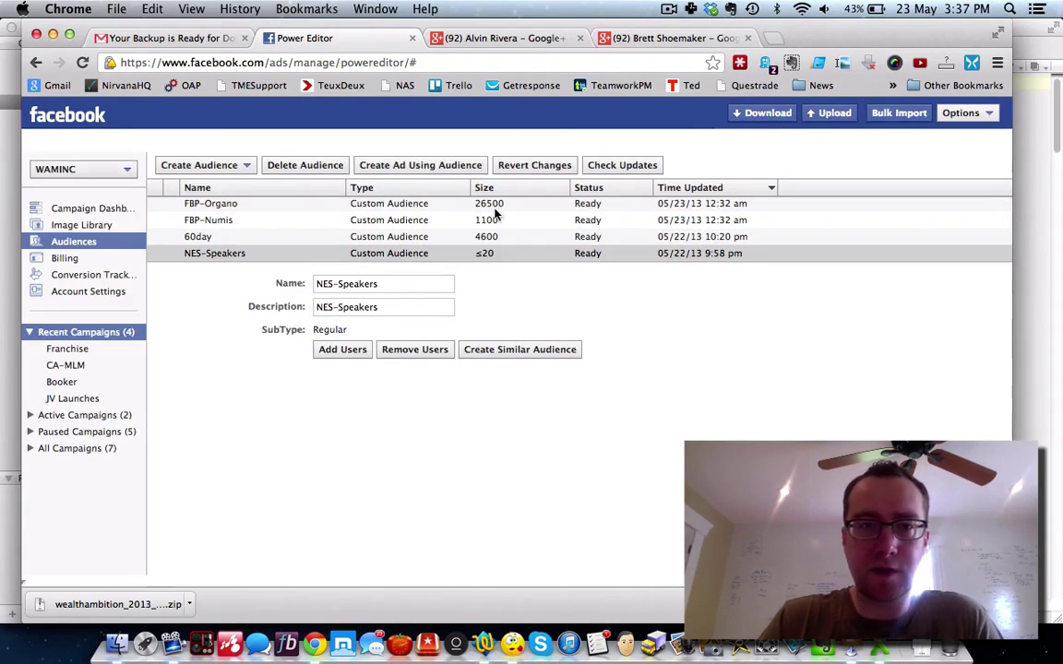
Step: Review the custom audiences list, checking aweber15k and Pure Leverage, all still Waiting
left_click(479, 225)
scroll(479, 224, "down", 3)
left_click(480, 228)
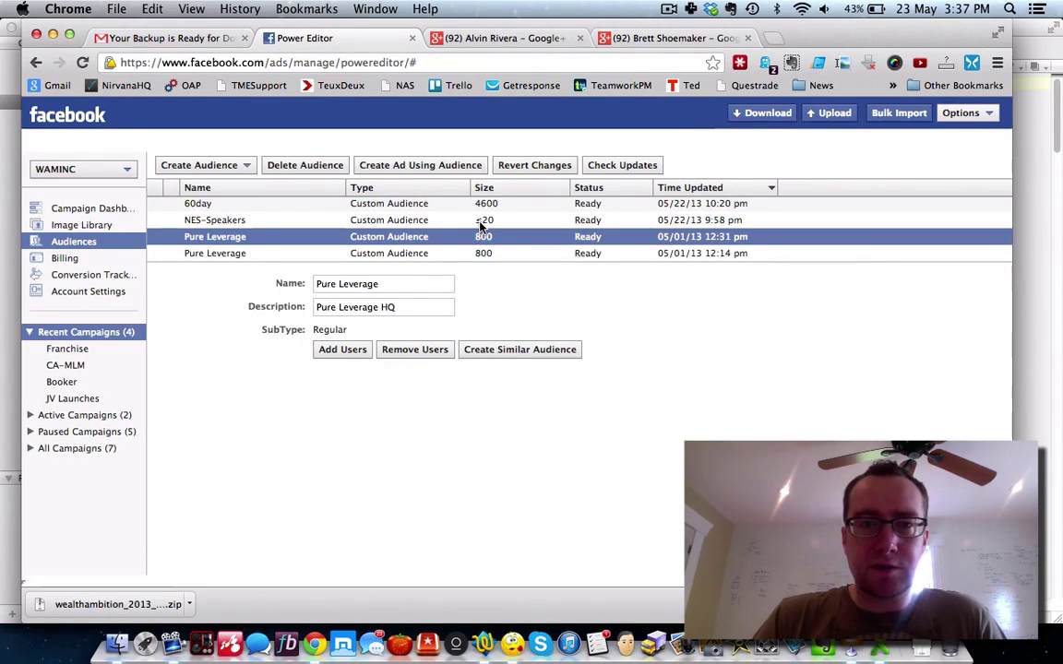
scroll(479, 226, "up", 5)
scroll(480, 226, "down", 1)
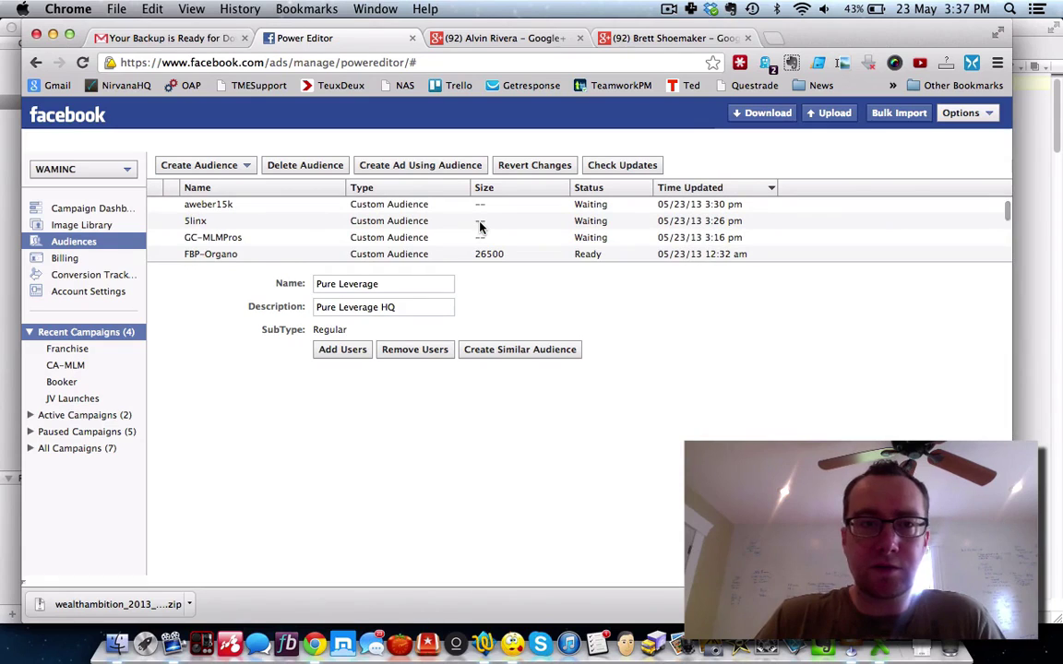
scroll(480, 226, "up", 1)
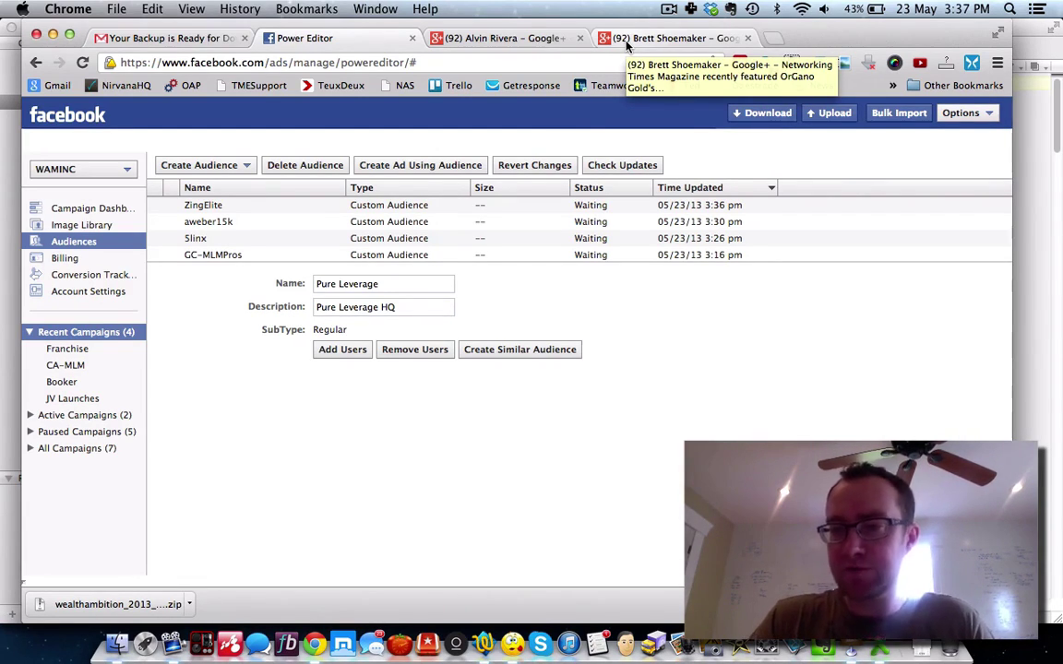
left_click(668, 10)
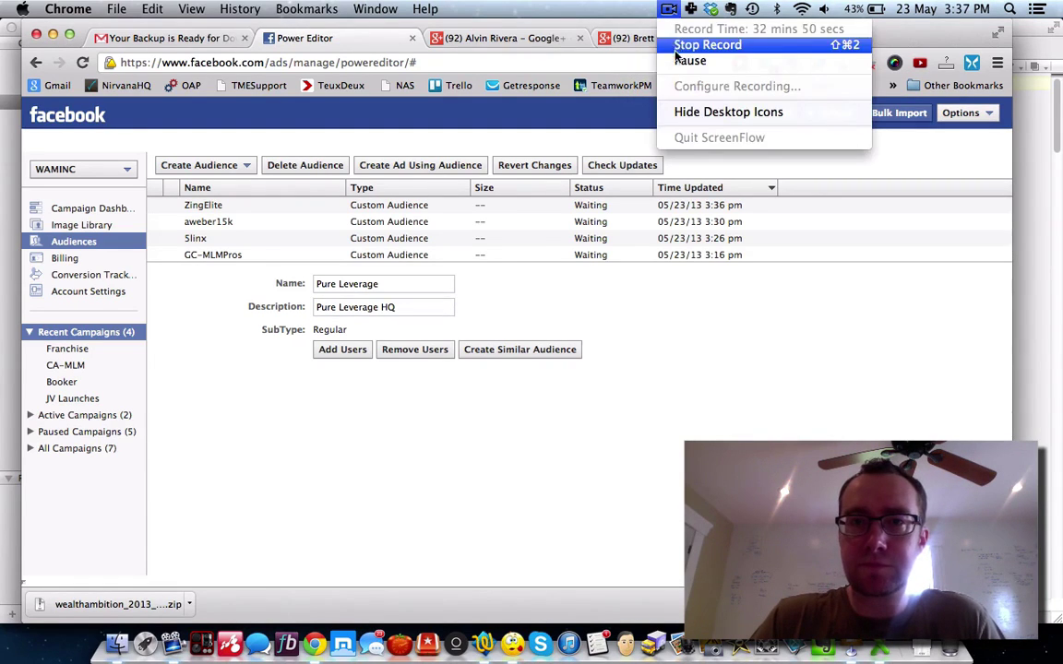
Step: Close the two Google+ tabs and visit FB Traffic Sniper's Home and Instructions pages
left_click(690, 61)
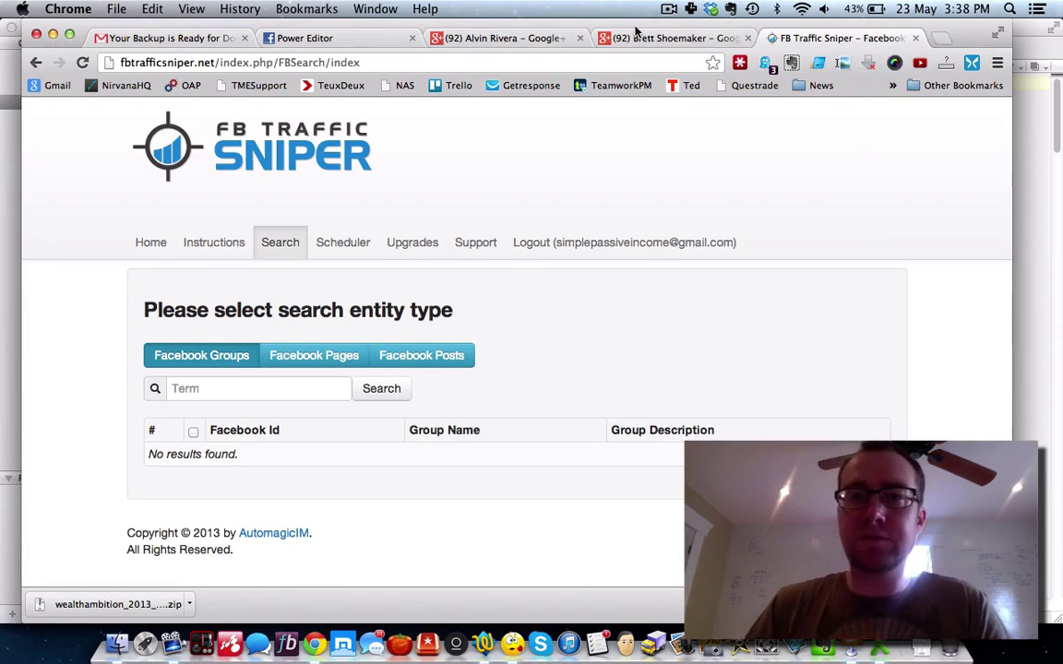
left_click(747, 38)
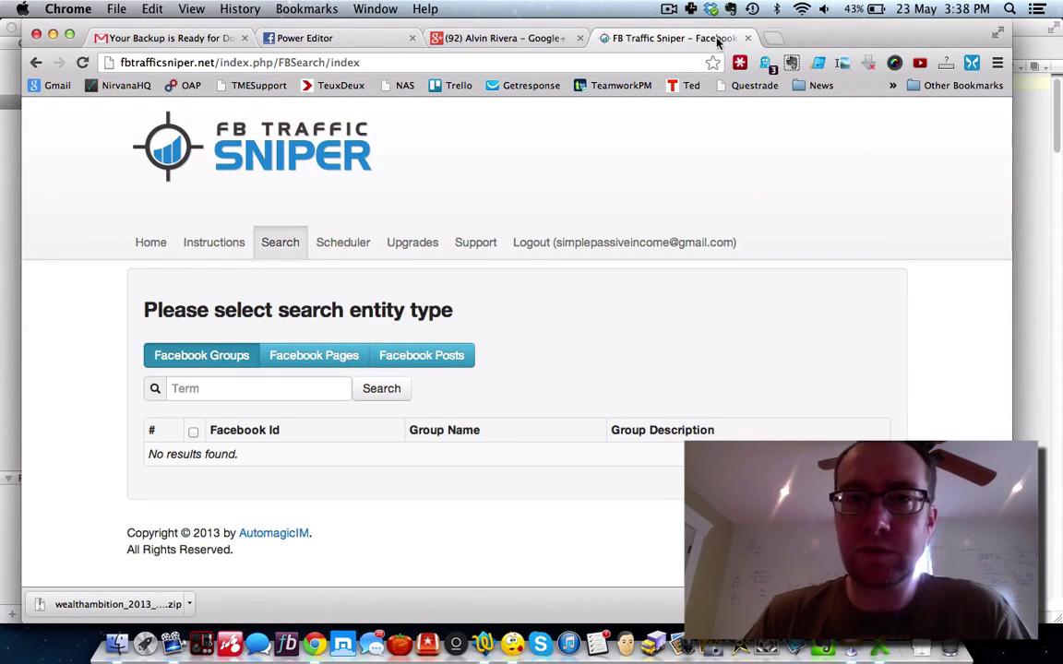
left_click(579, 38)
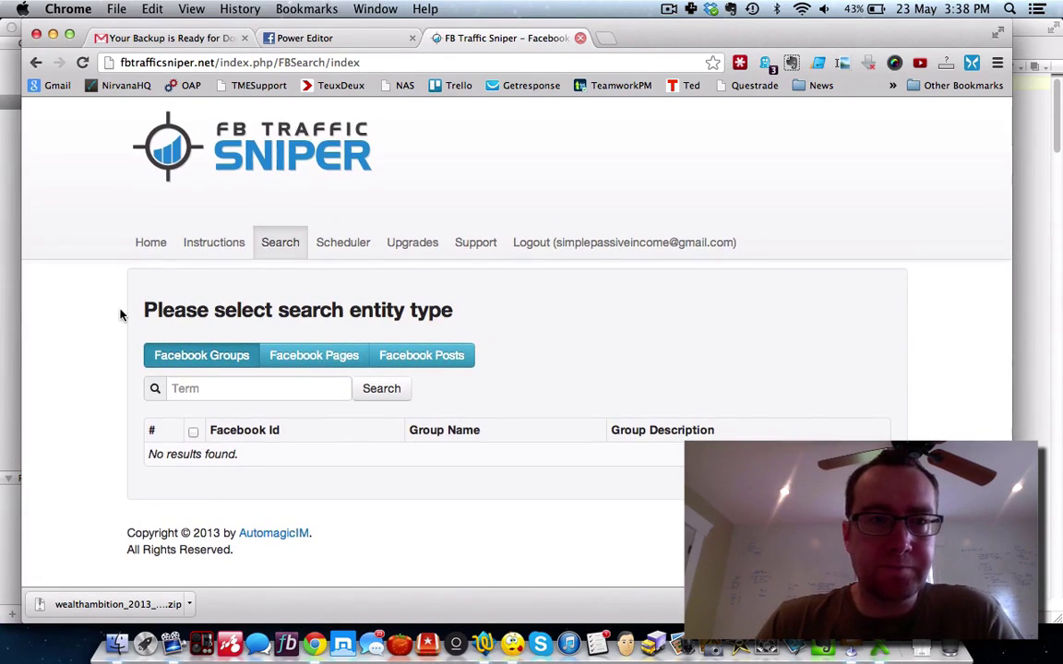
left_click(146, 241)
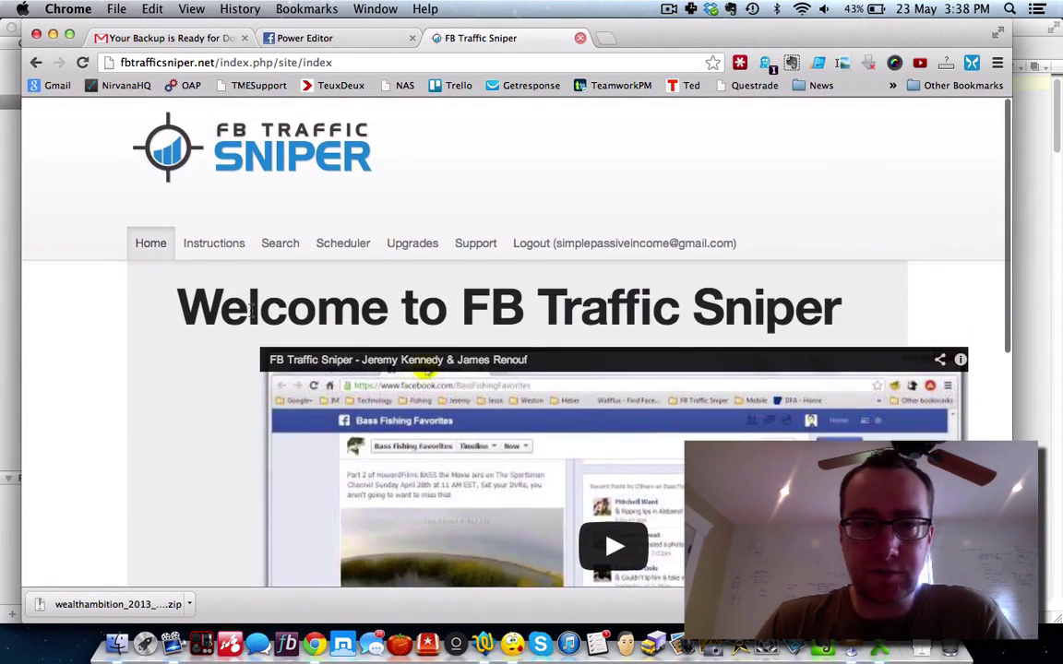
left_click(233, 245)
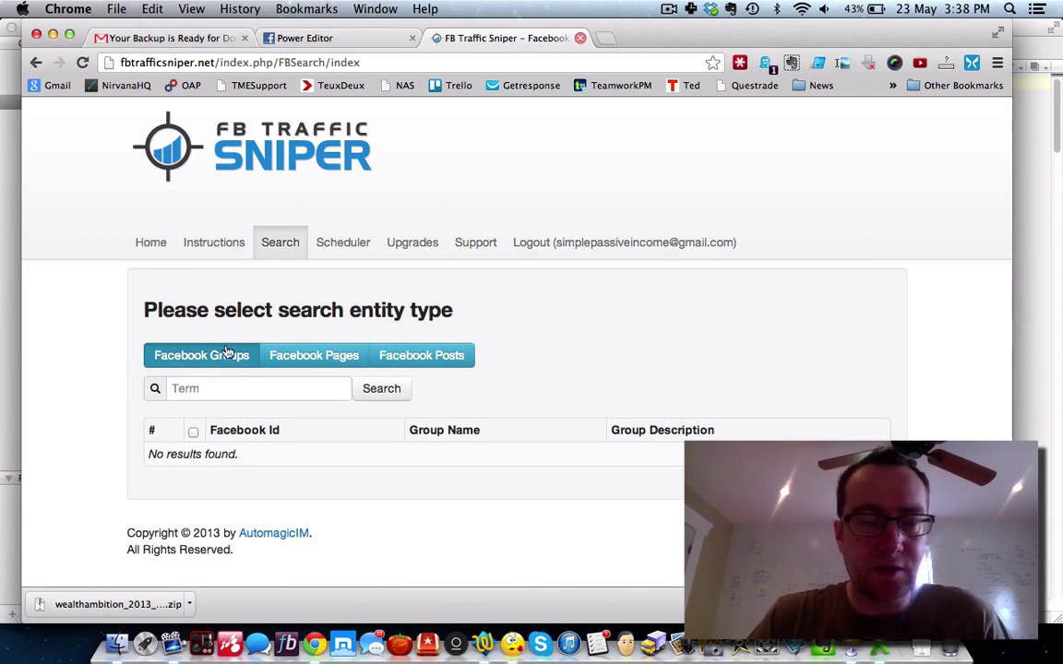
Step: Search Facebook groups for '5linx' and select all the results
left_click(206, 385)
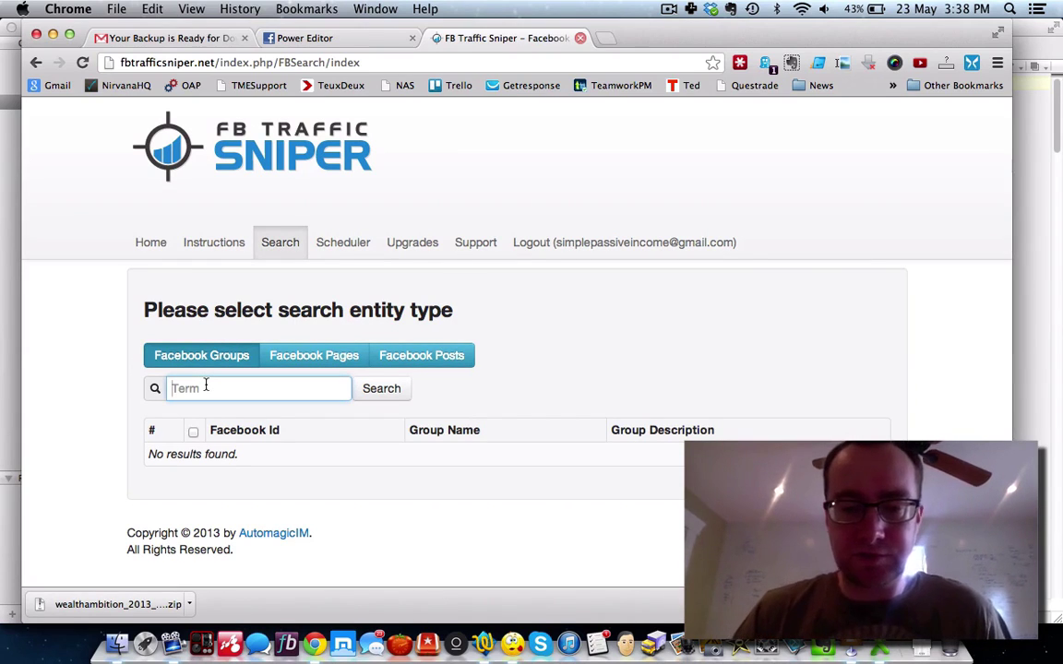
type("5linx")
left_click(368, 395)
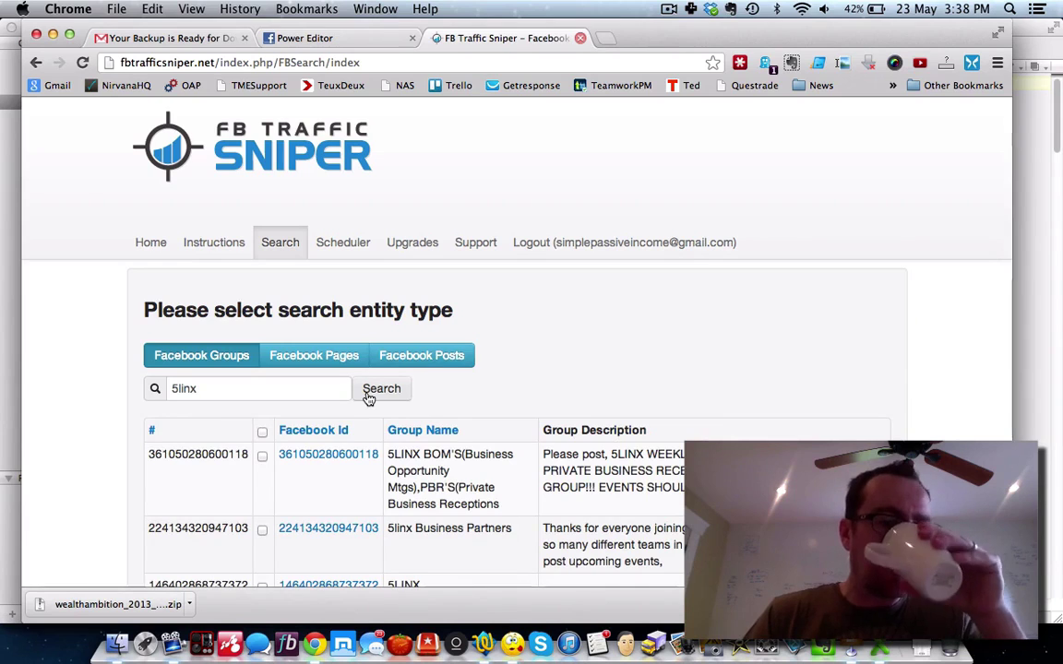
scroll(368, 395, "down", 4)
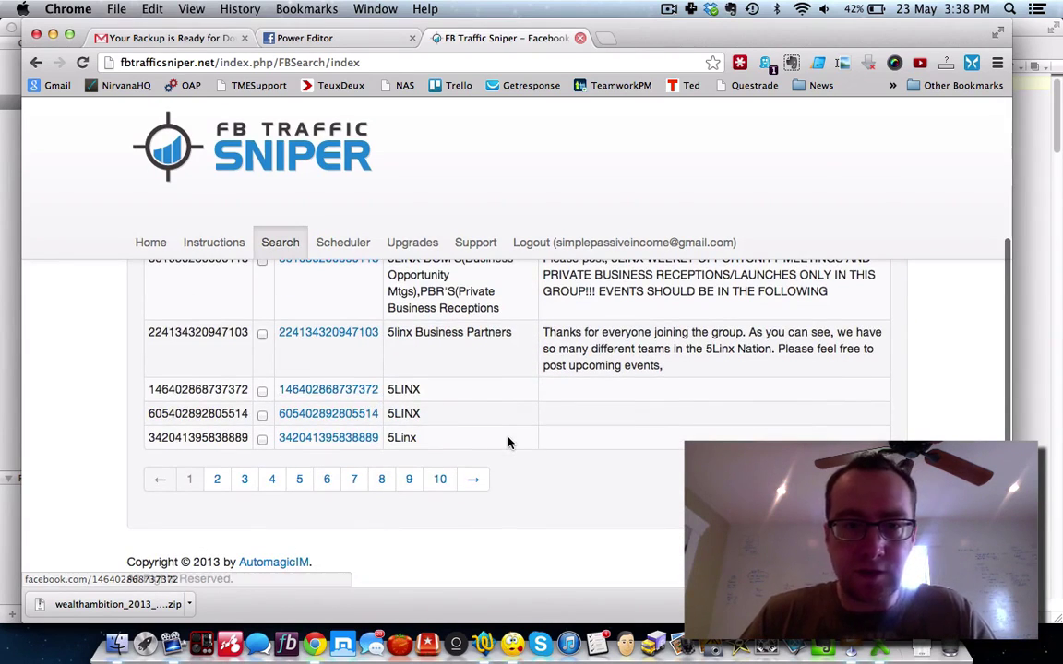
scroll(507, 441, "up", 4)
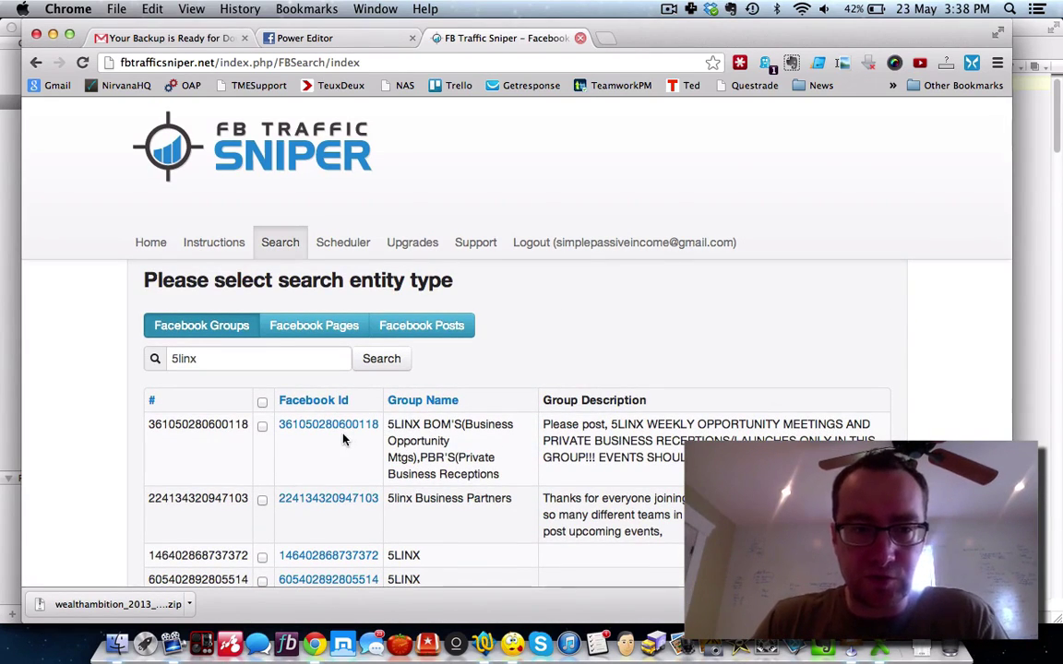
scroll(472, 431, "down", 1)
scroll(472, 431, "down", 3)
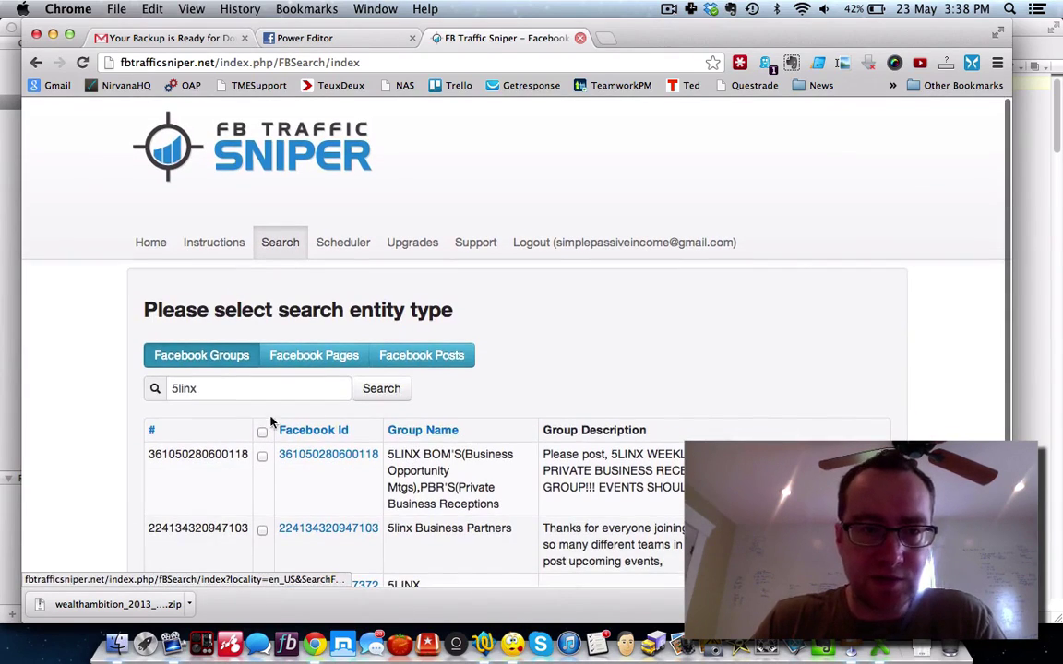
left_click(261, 432)
scroll(452, 443, "down", 1)
scroll(452, 442, "down", 2)
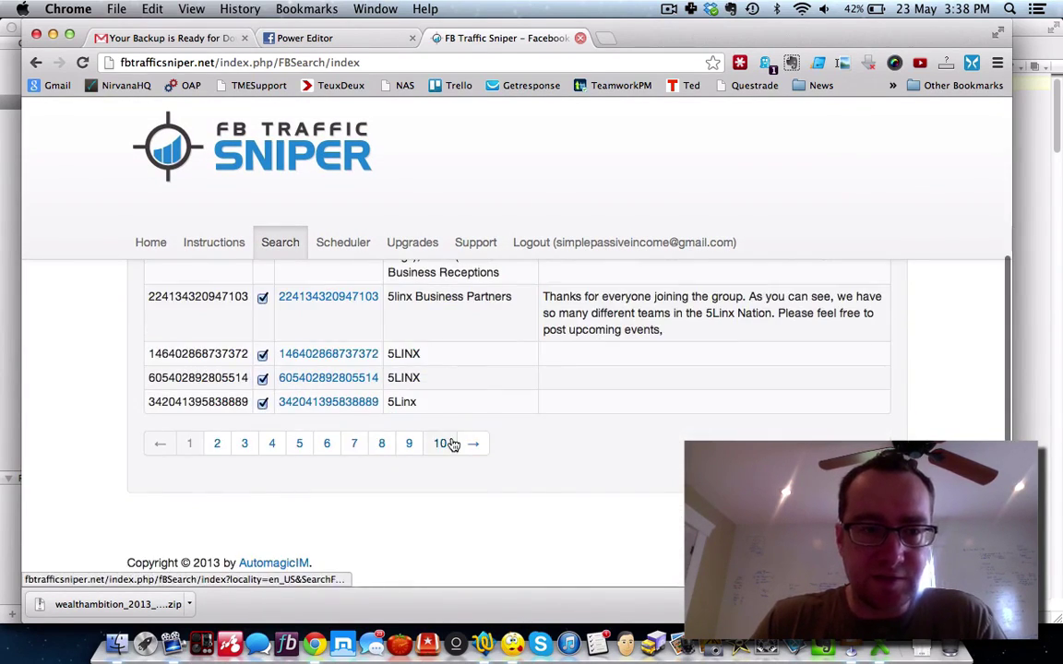
scroll(648, 459, "up", 3)
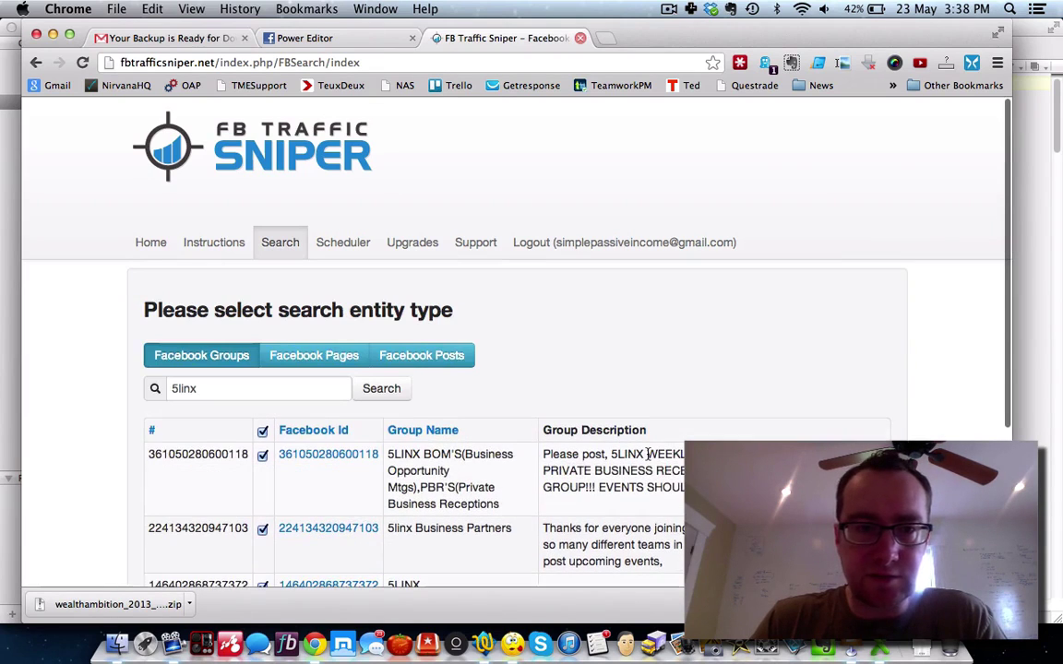
scroll(647, 454, "down", 3)
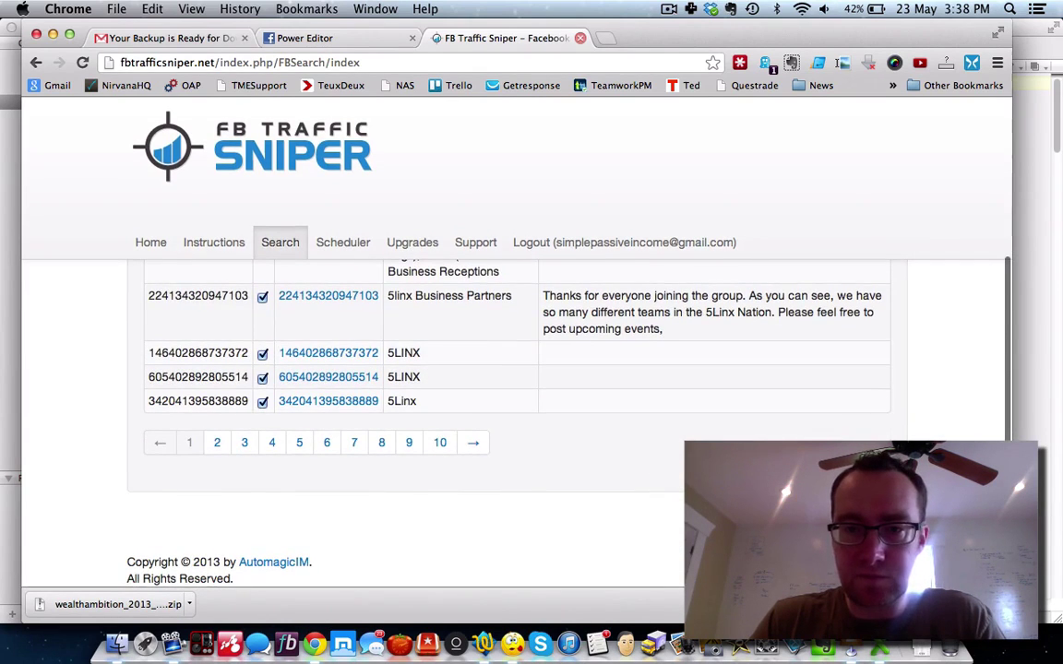
Step: Attempt a download task, dismiss the active-task limit notice, and view the Scheduler
left_click(879, 416)
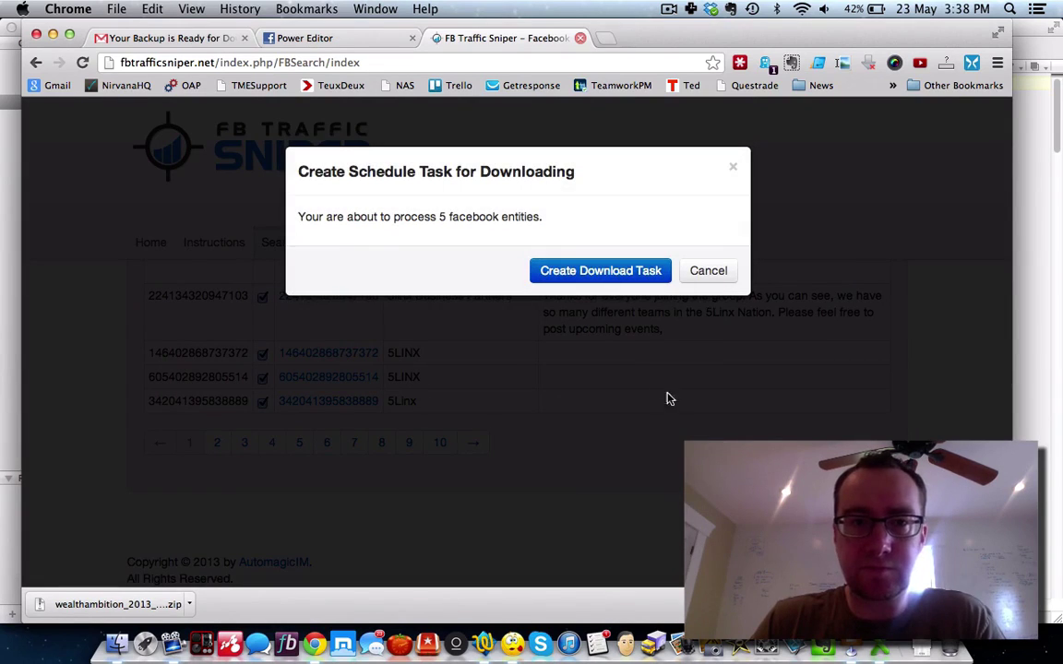
left_click(600, 273)
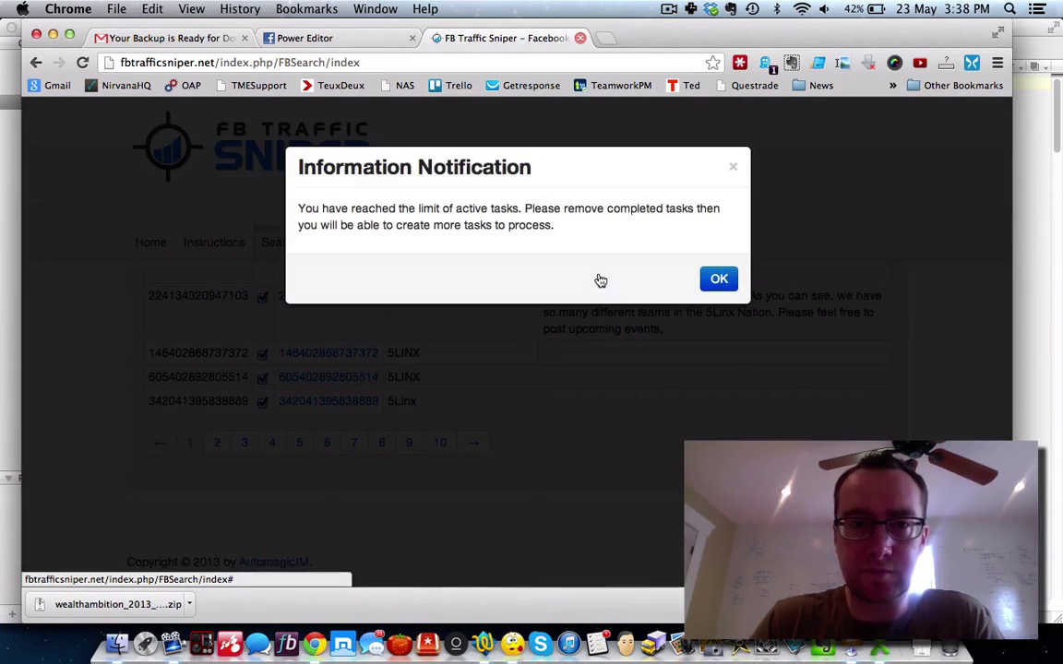
left_click(718, 281)
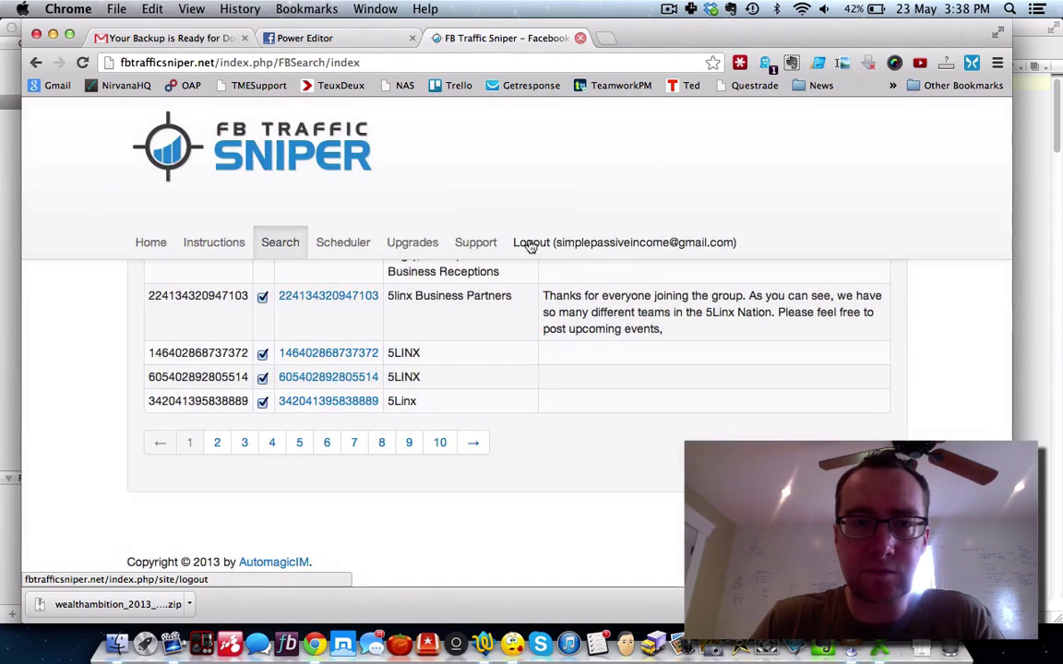
left_click(355, 250)
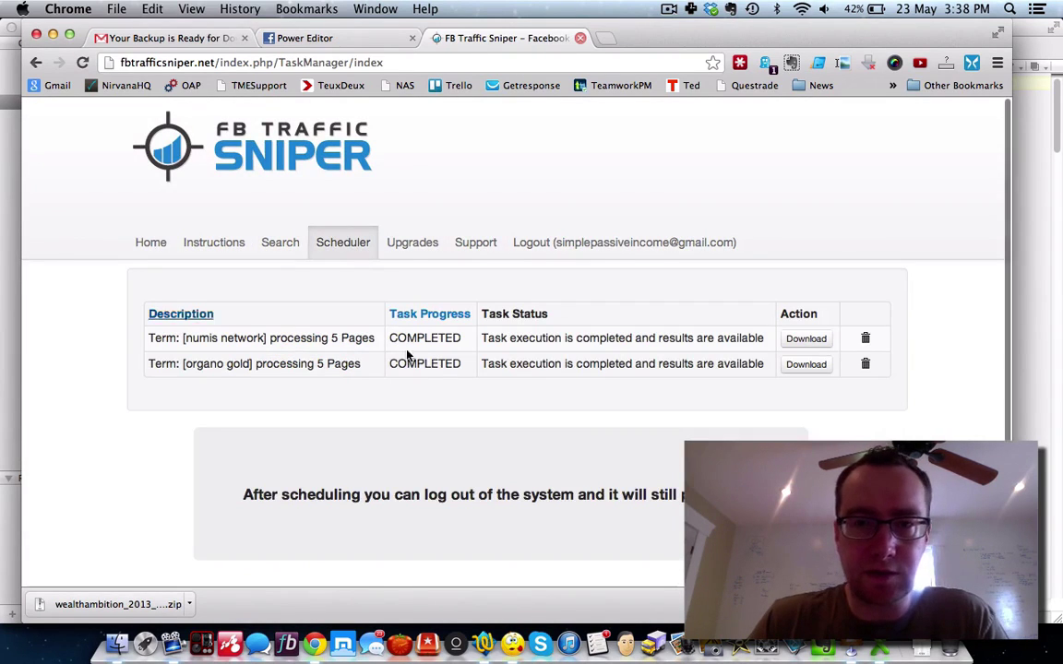
Step: Delete the numis network and organo gold tasks, confirming each irreversible removal
left_click(866, 340)
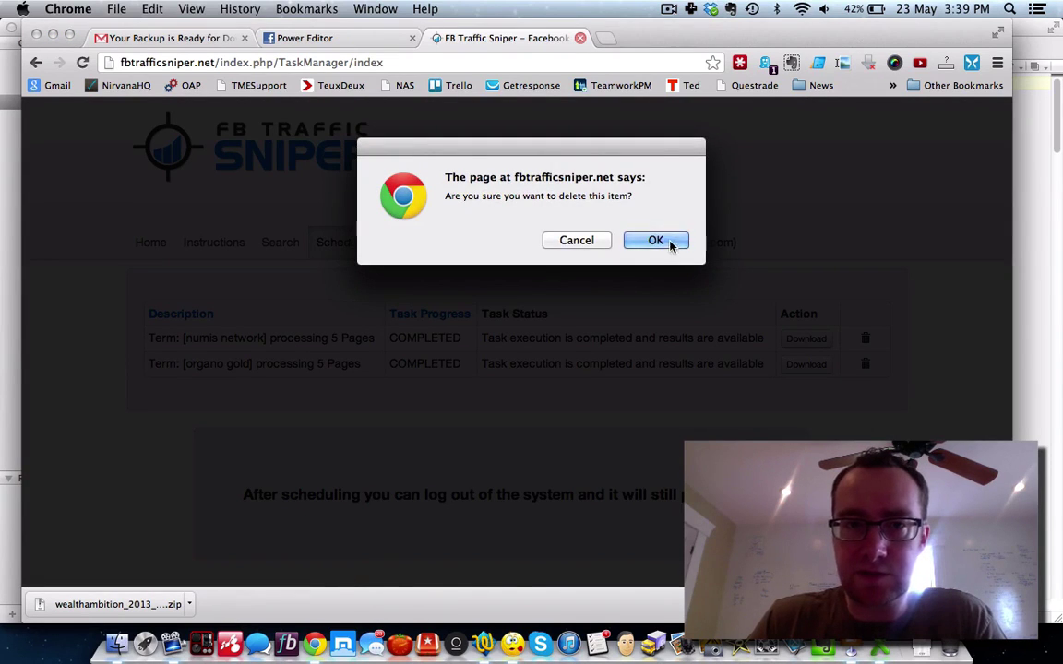
left_click(670, 242)
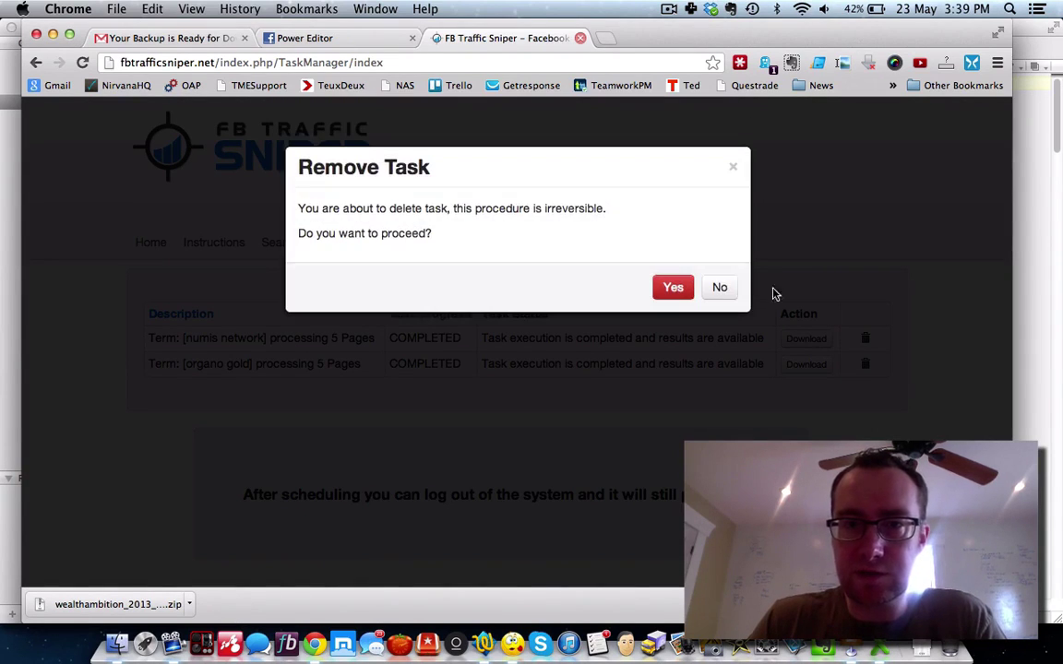
left_click(673, 288)
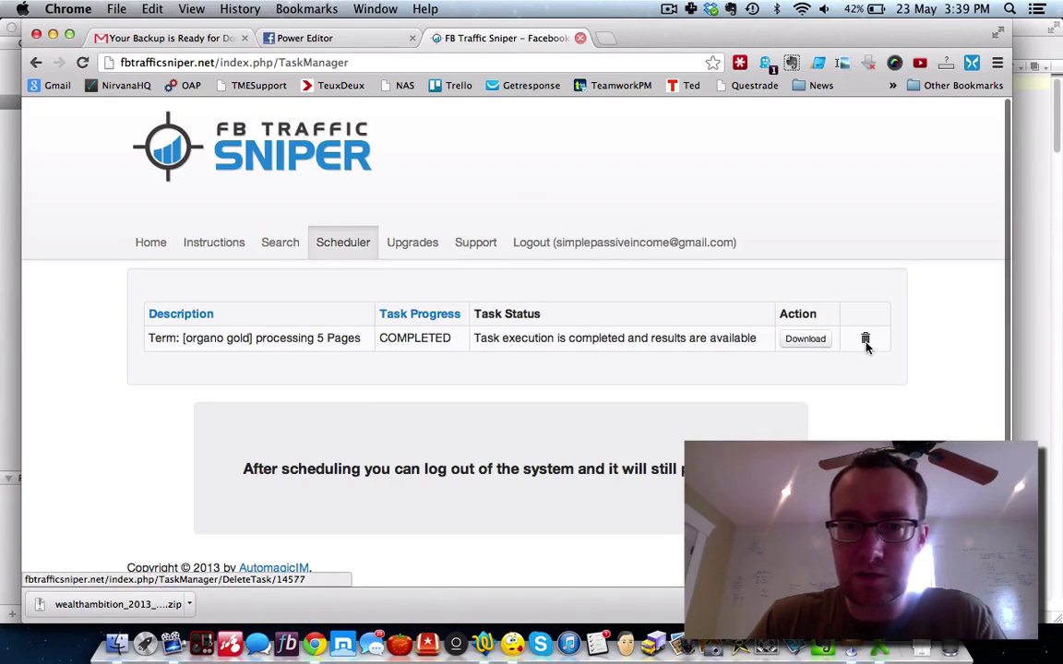
left_click(865, 339)
left_click(655, 241)
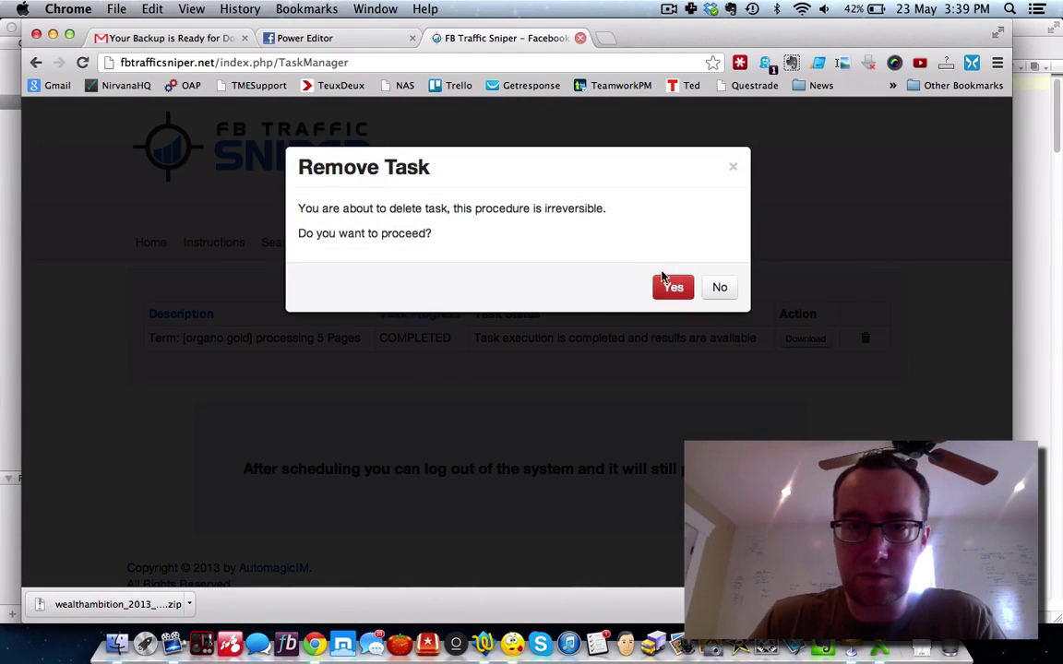
left_click(664, 285)
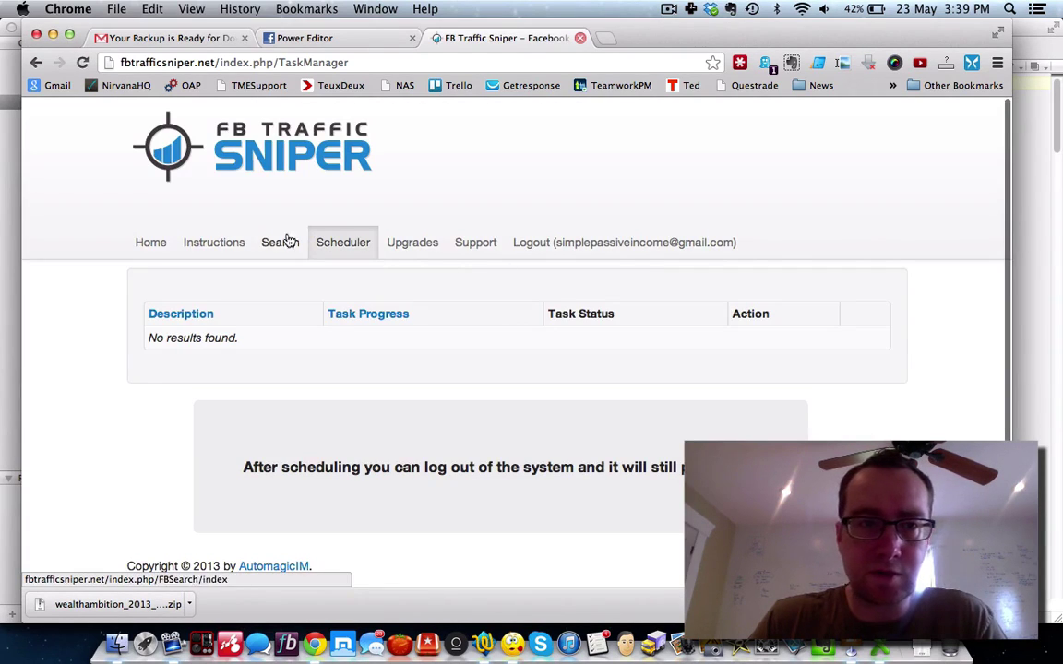
left_click(281, 242)
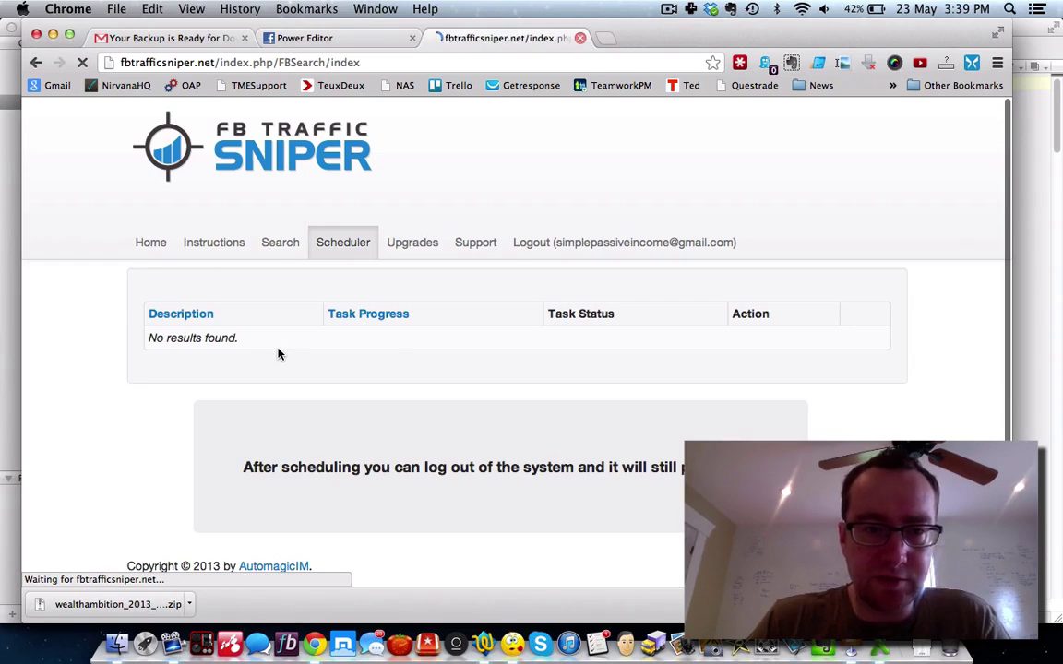
Step: Rerun the '5linx' group search, select all results, and add a download task
left_click(242, 388)
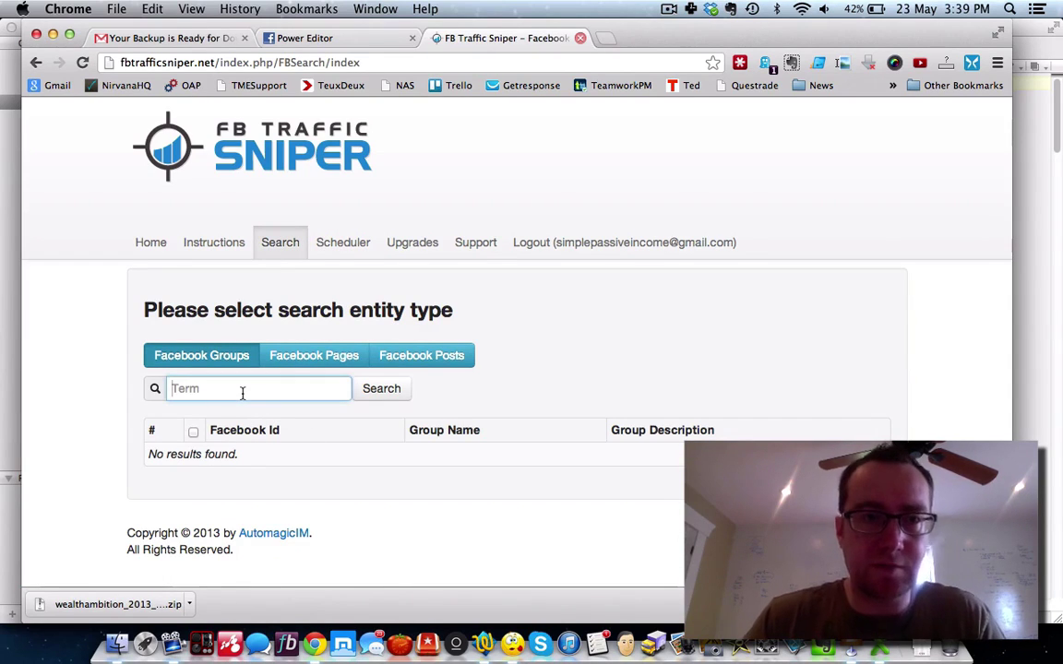
type("5linx")
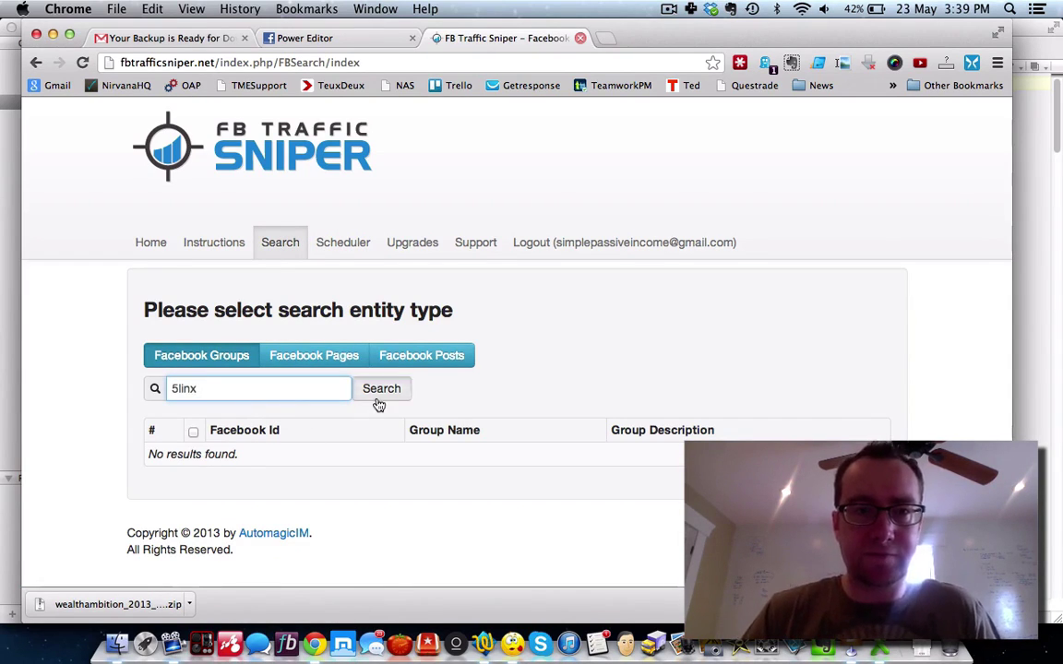
left_click(378, 399)
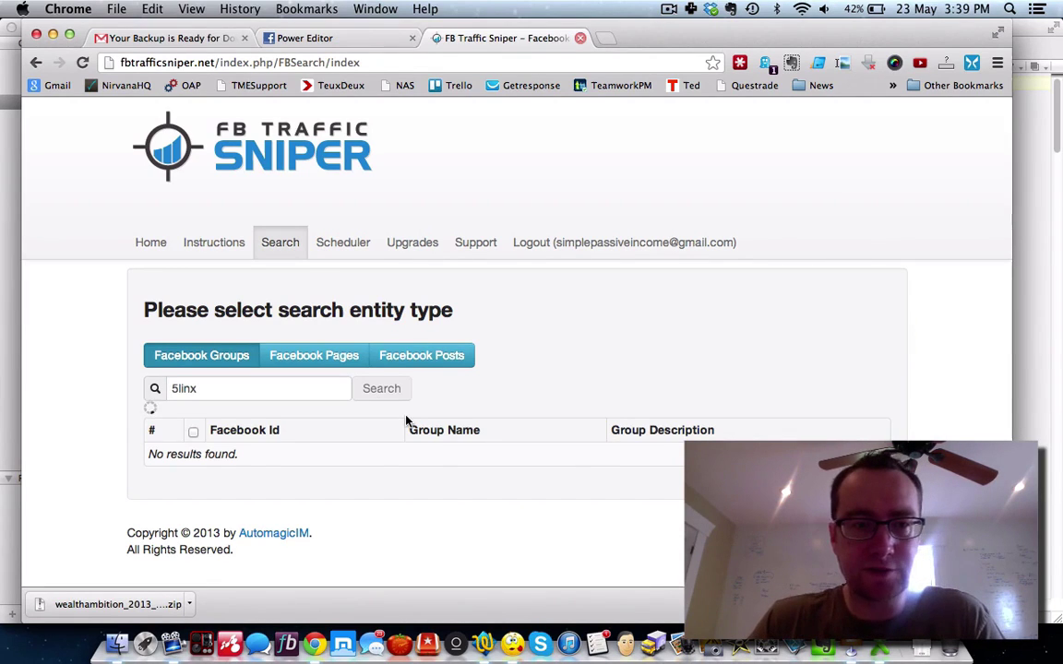
left_click(262, 434)
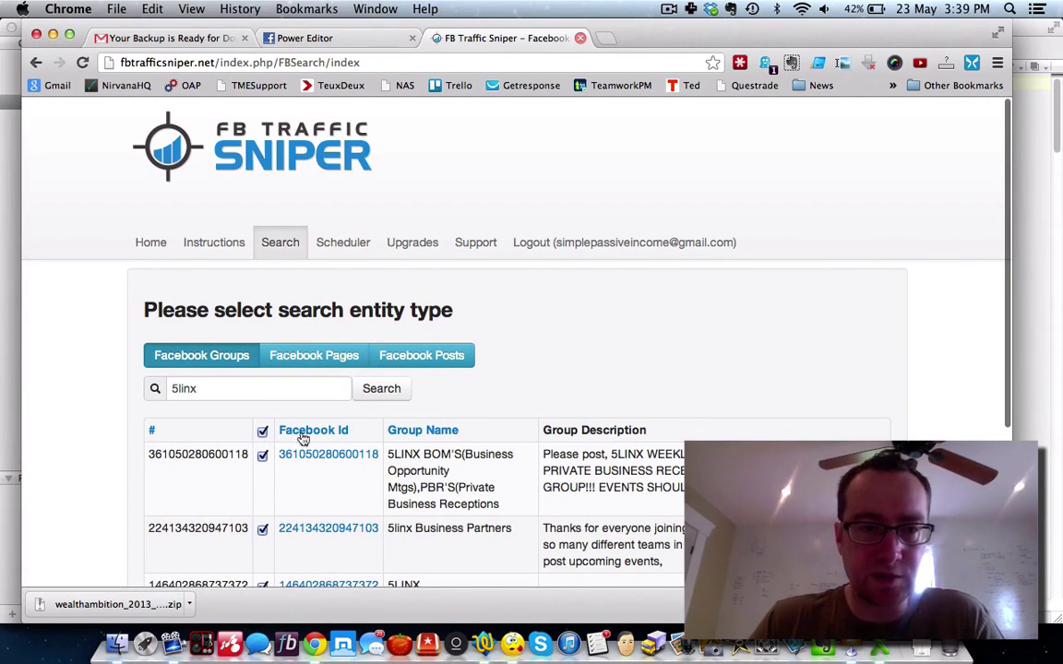
scroll(553, 442, "down", 5)
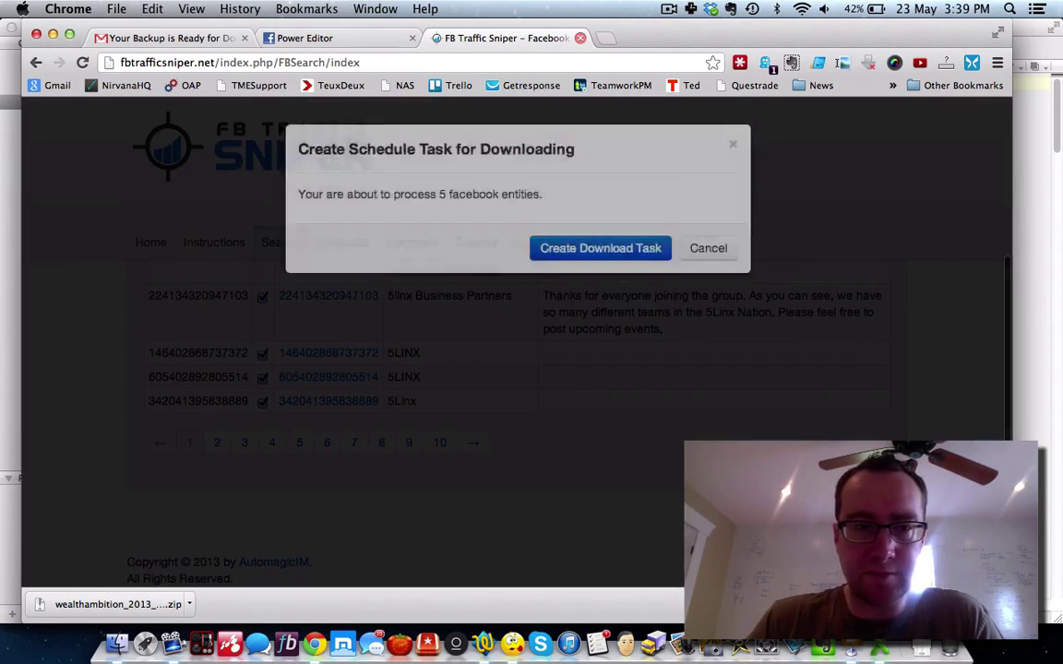
left_click(611, 271)
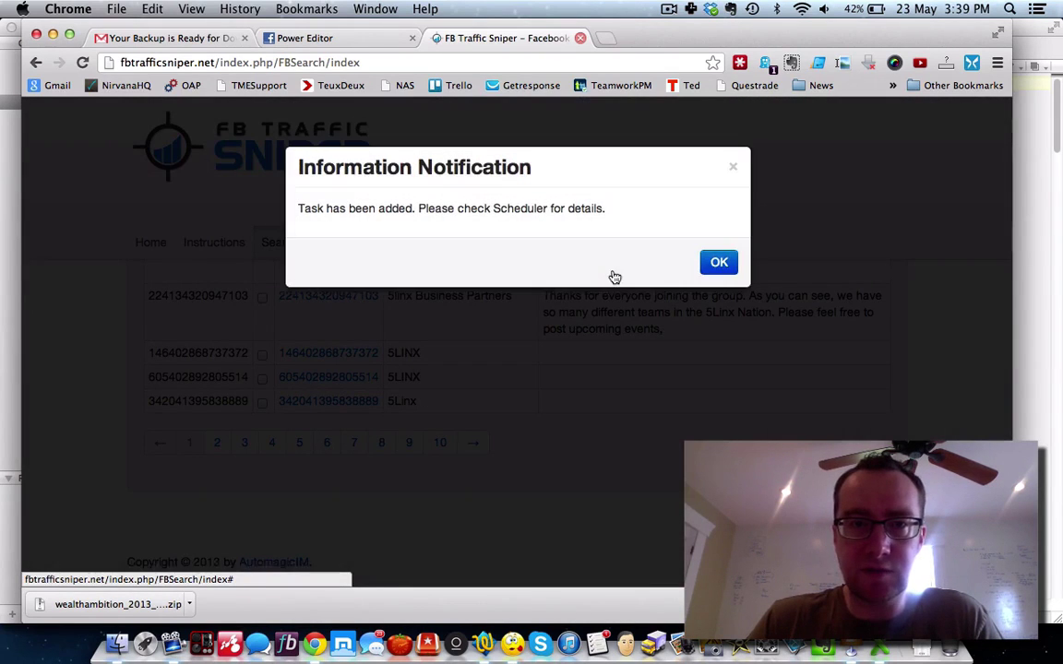
left_click(719, 262)
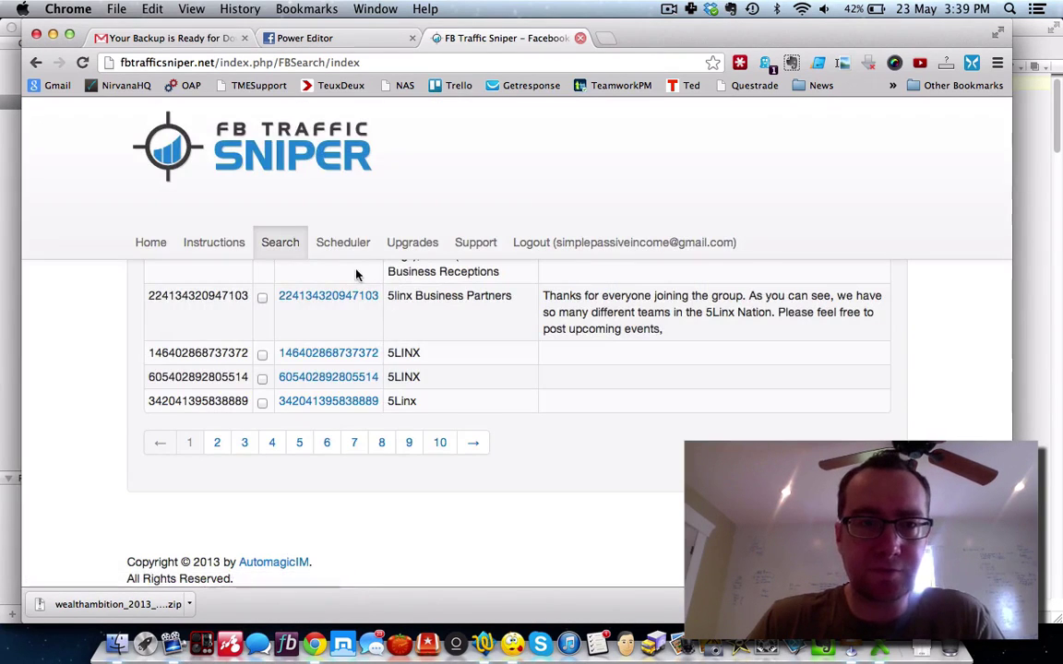
left_click(281, 245)
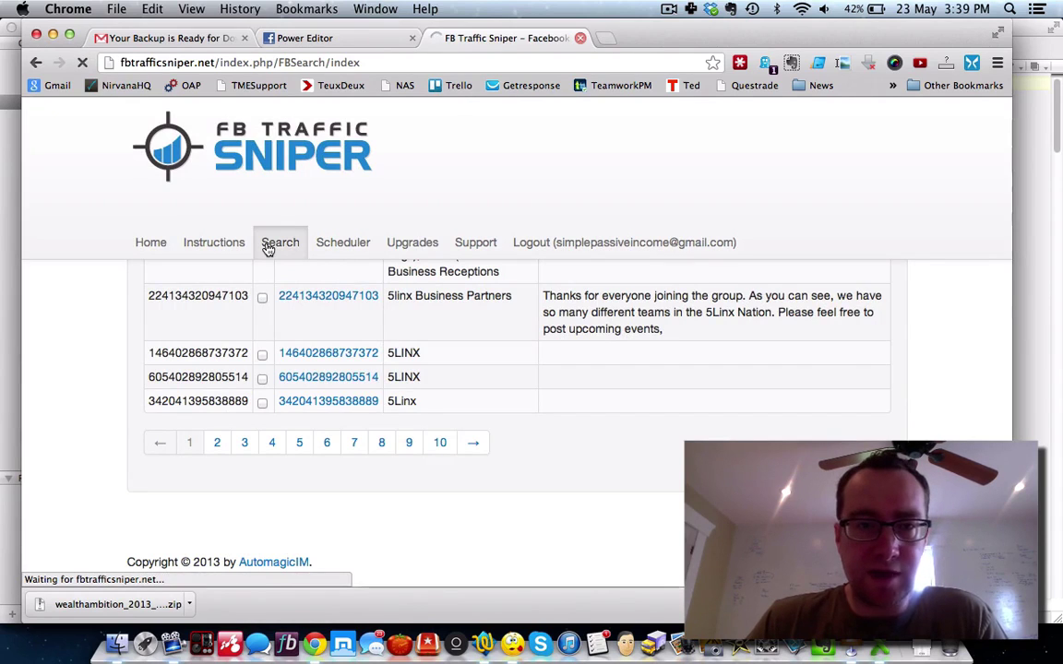
Step: Switch to Facebook Posts search and search posts for 'pure leverage'
left_click(310, 358)
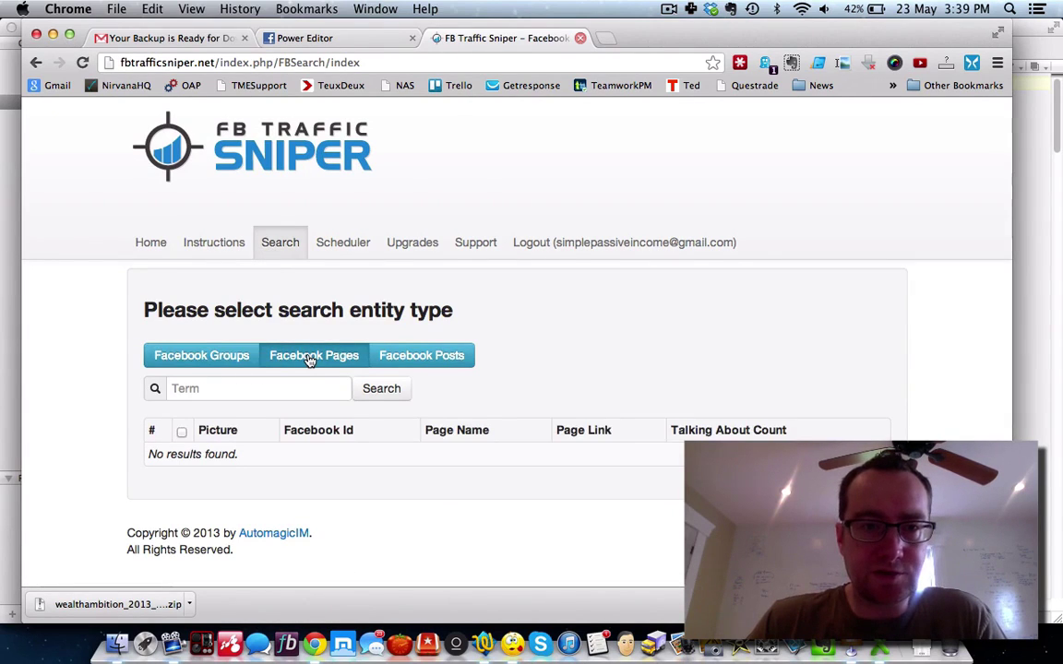
left_click(390, 360)
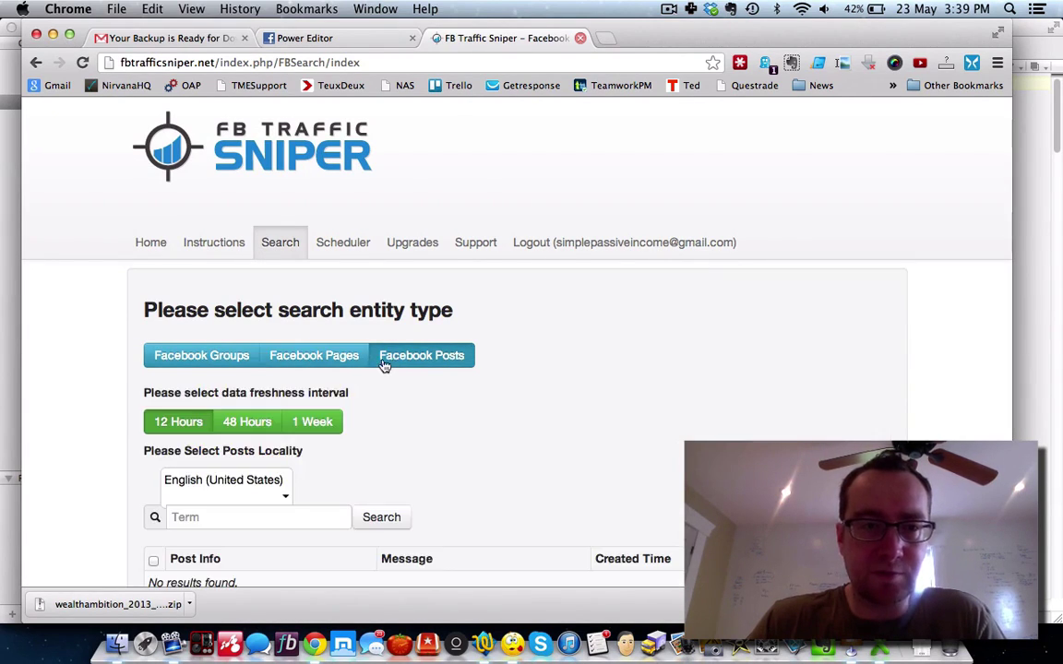
scroll(455, 401, "down", 3)
scroll(456, 401, "up", 2)
scroll(456, 402, "up", 2)
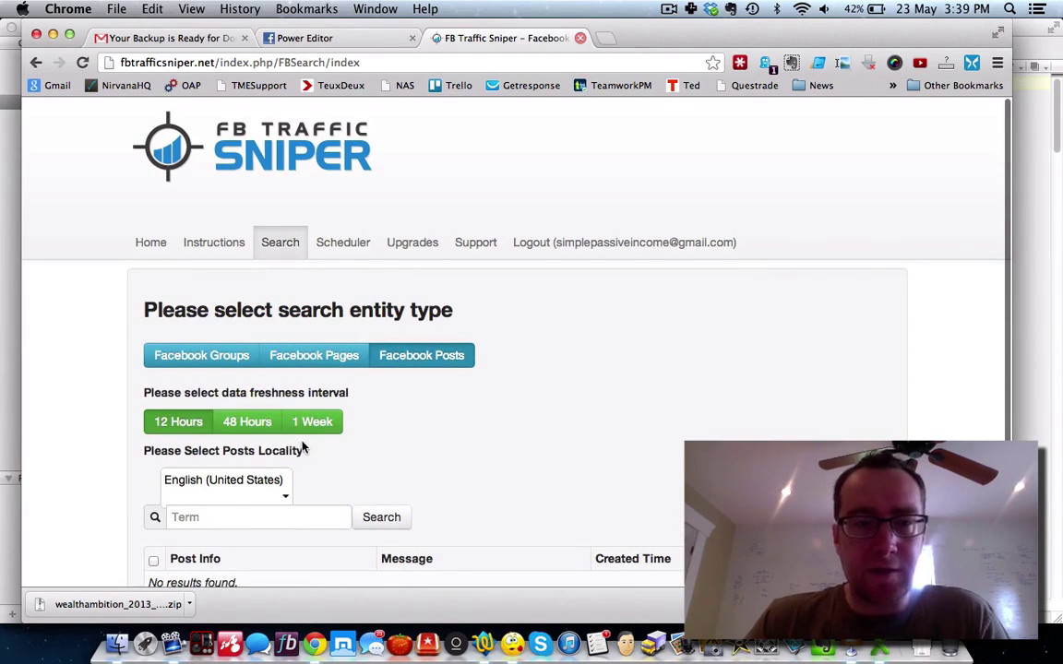
scroll(302, 445, "down", 2)
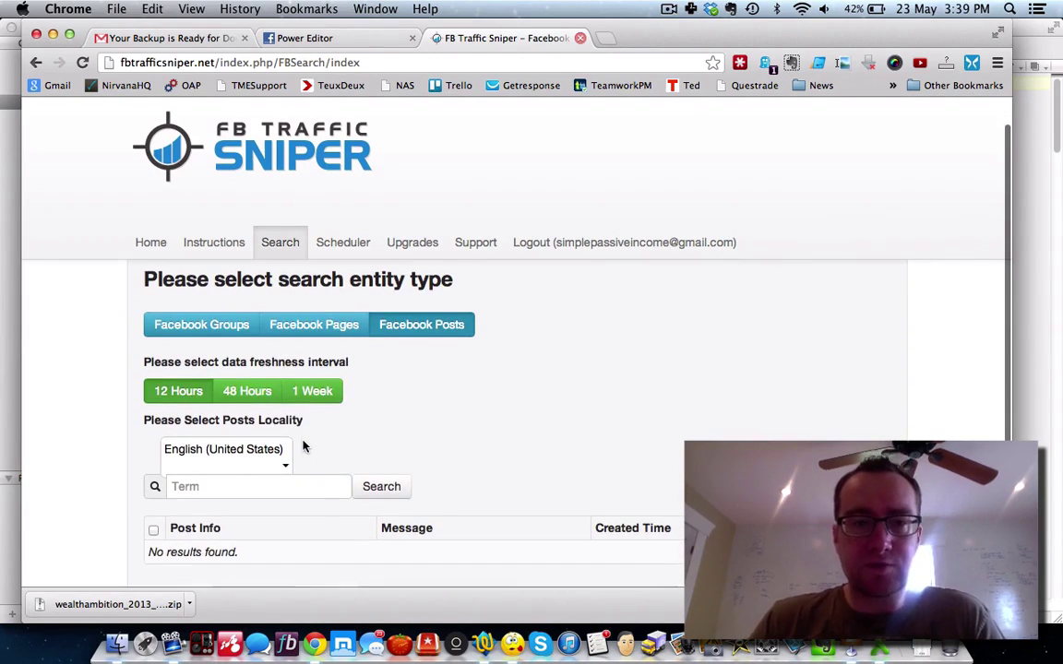
left_click(203, 486)
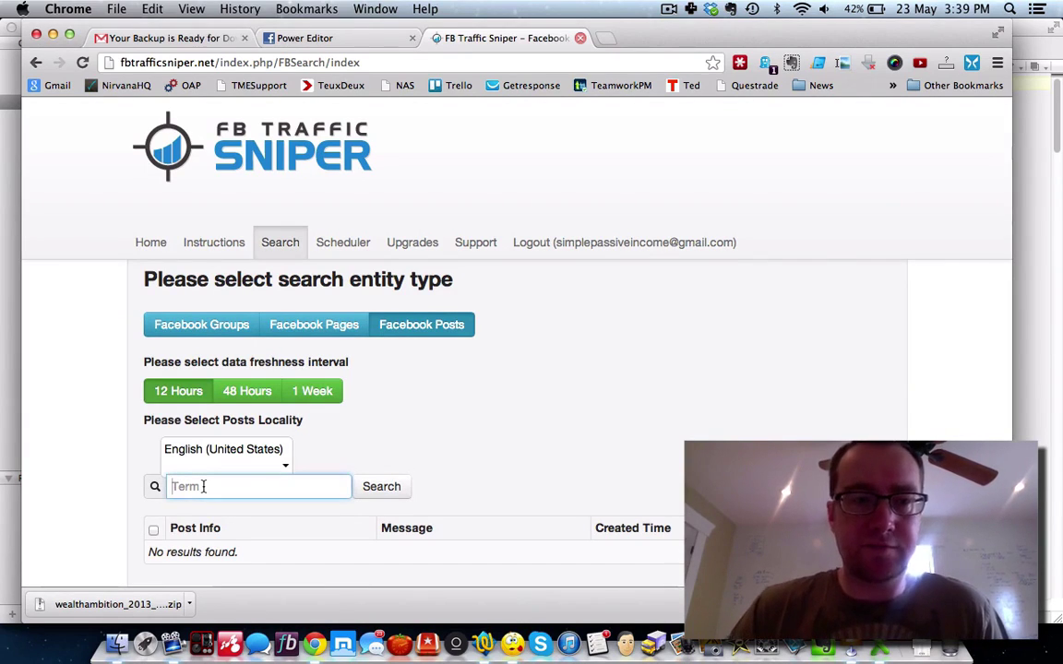
type("organo gold")
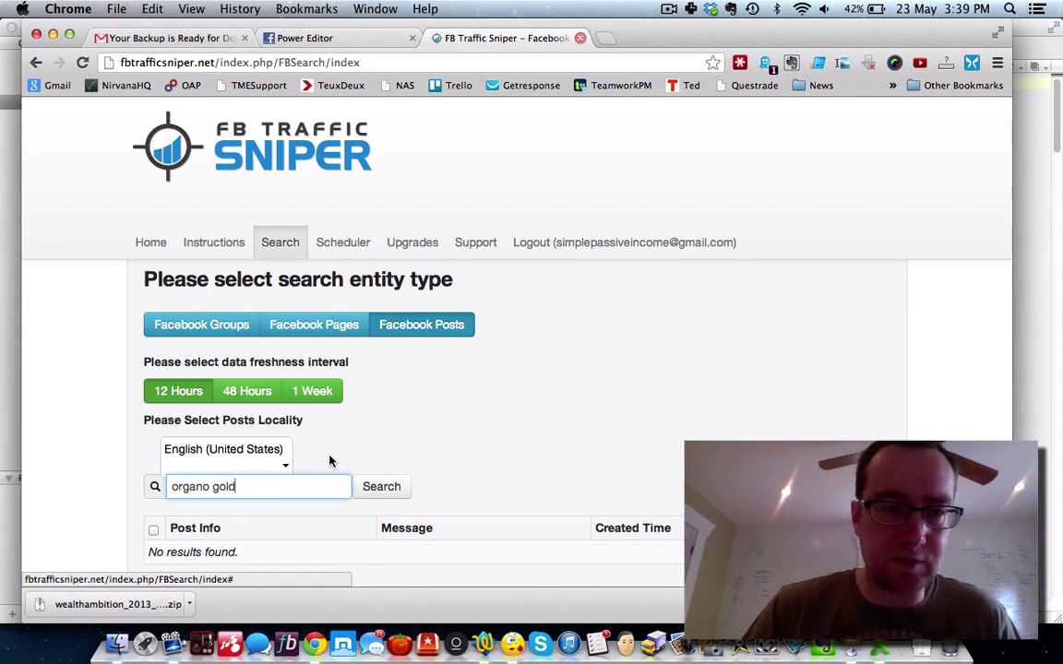
scroll(287, 445, "down", 2)
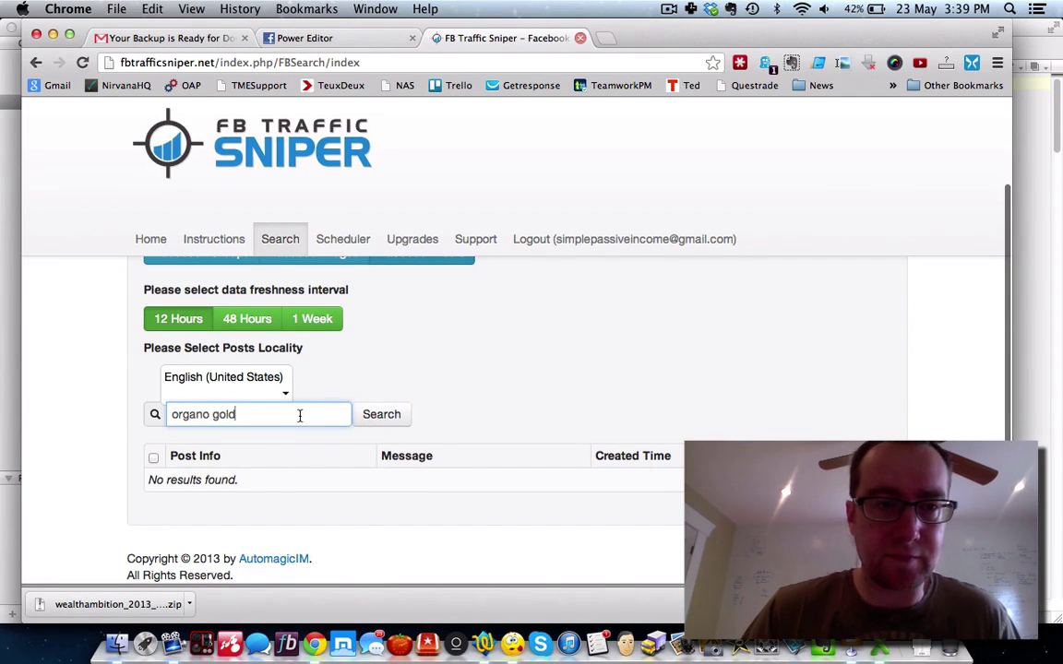
left_click_drag(298, 415, 155, 417)
type("pure leverage")
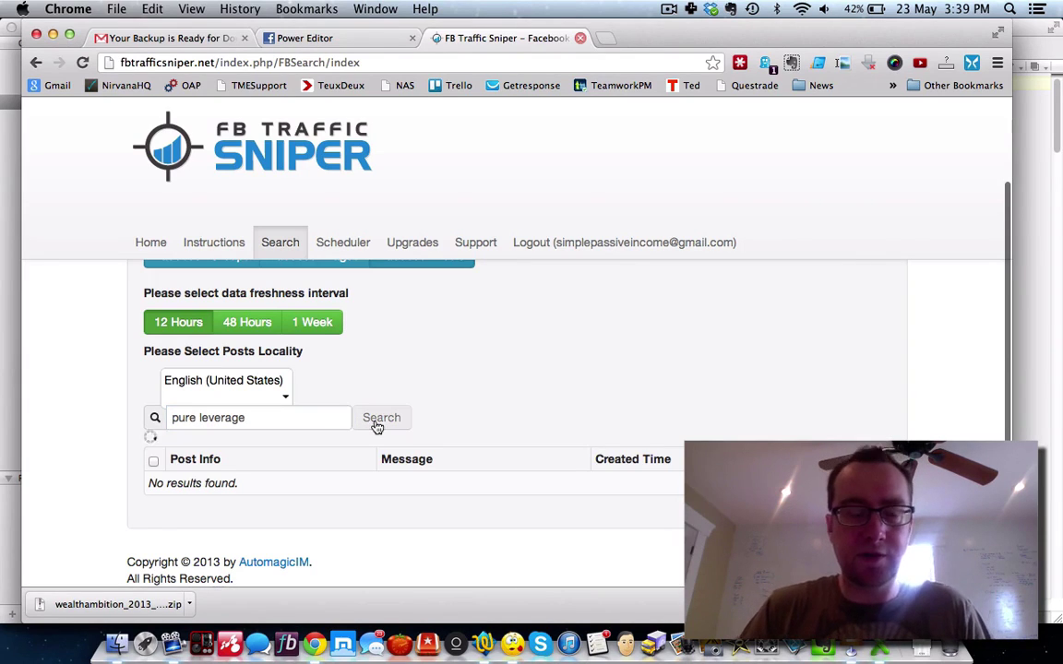
left_click(375, 423)
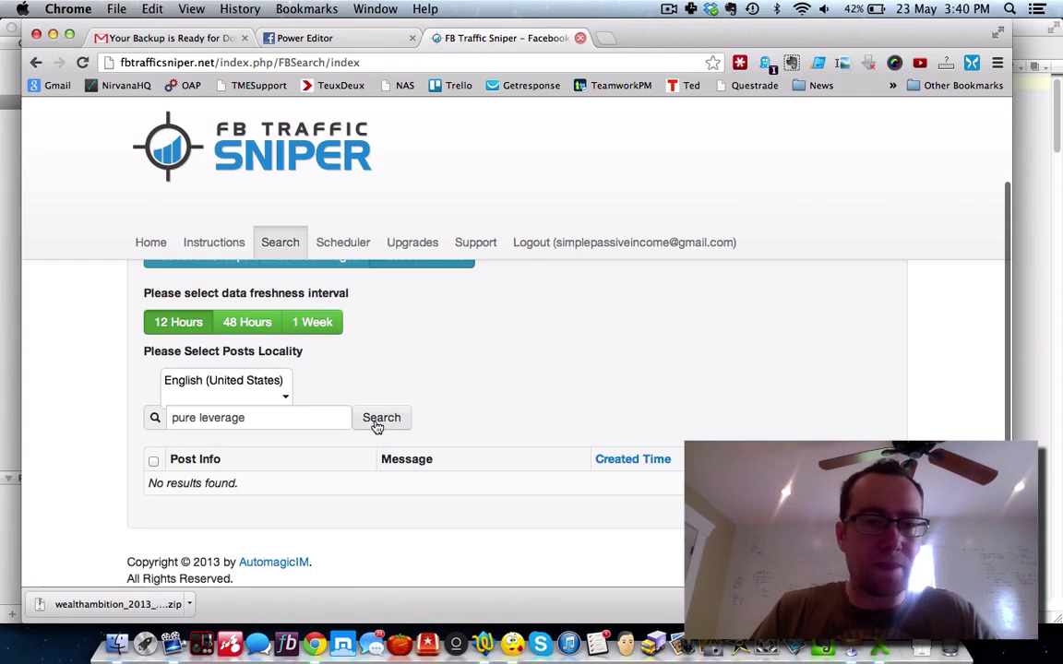
Step: Search posts for 'empower network' limited to the last week
triple_click(237, 417)
type("em")
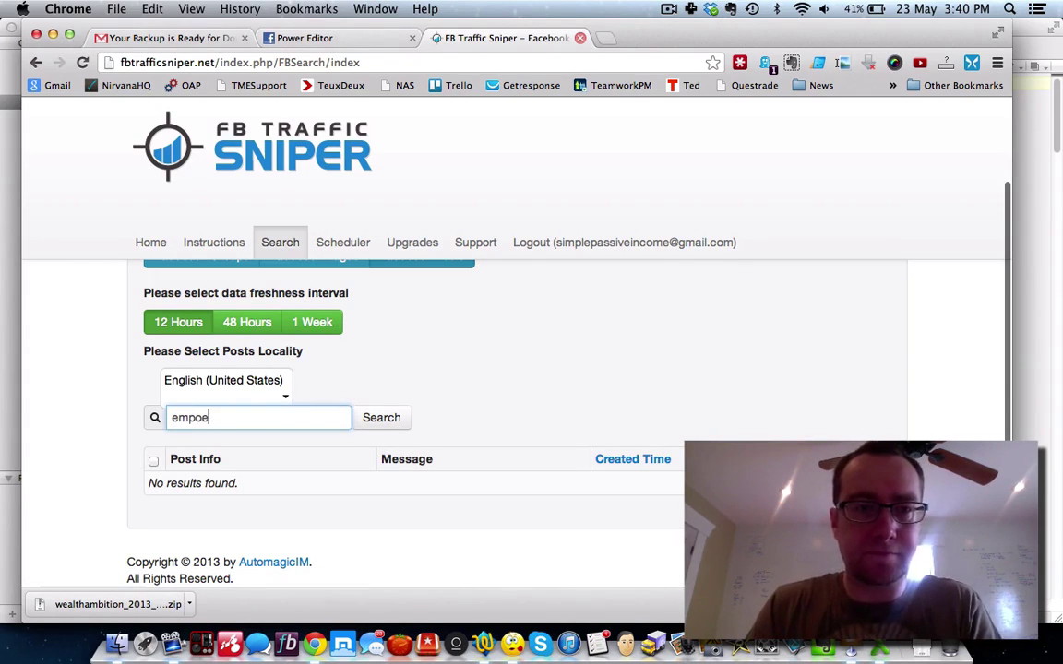
type("power network")
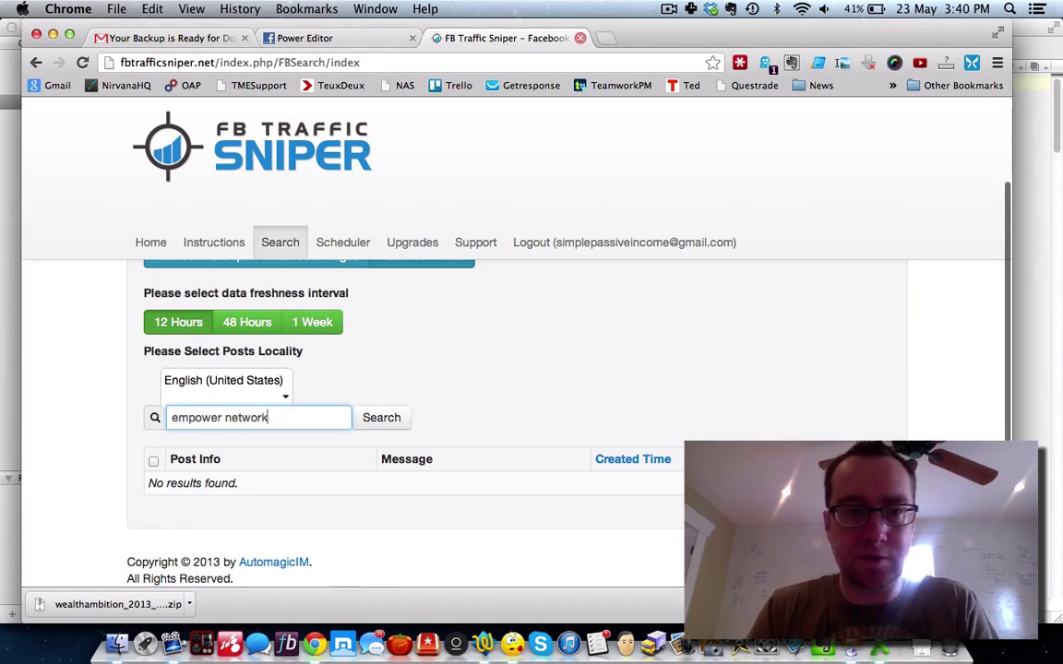
left_click(312, 322)
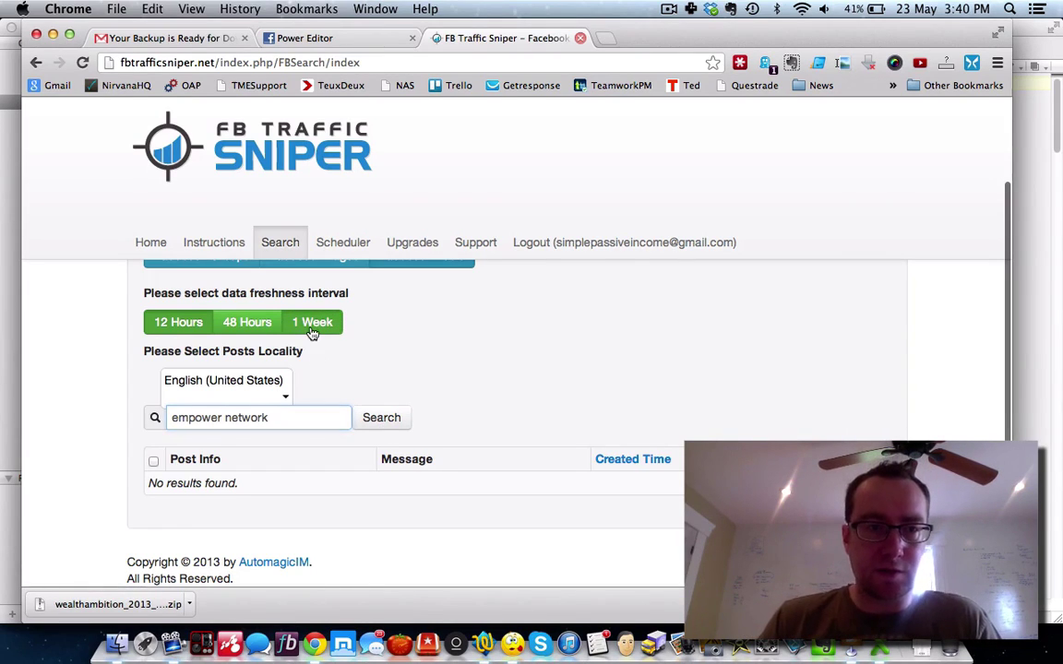
left_click(394, 420)
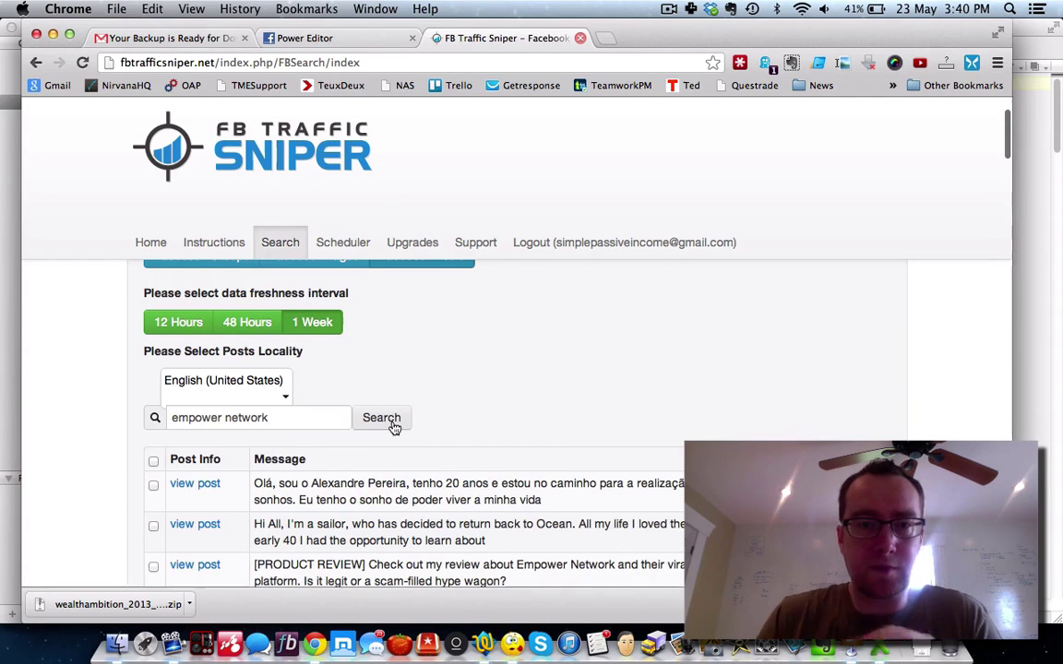
Step: Open the Empower Network product-review post from the results
scroll(394, 426, "down", 5)
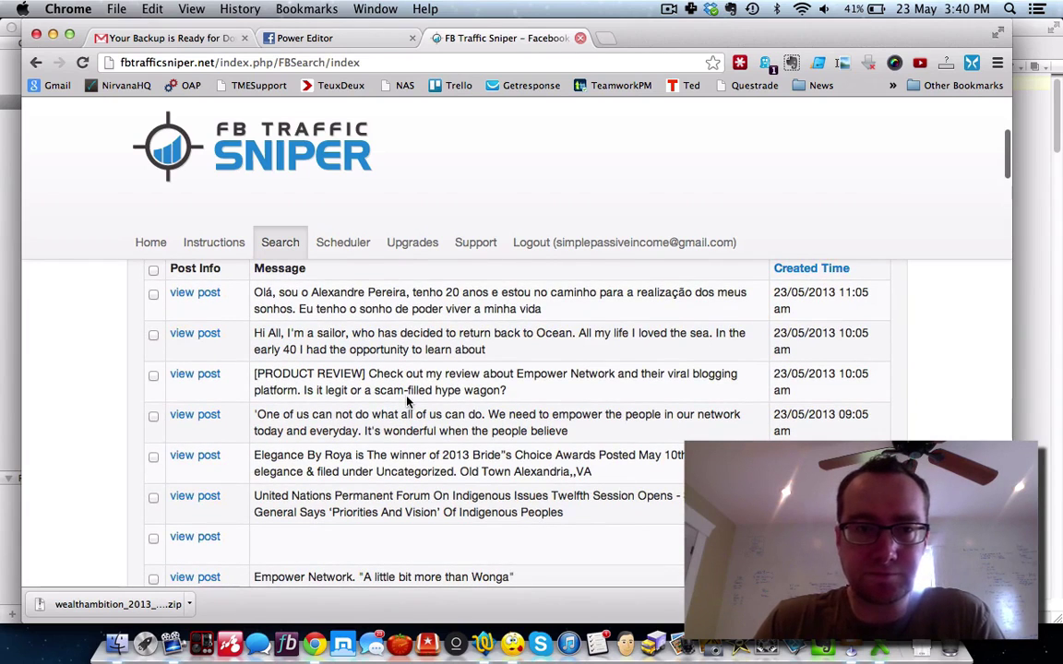
scroll(407, 399, "down", 1)
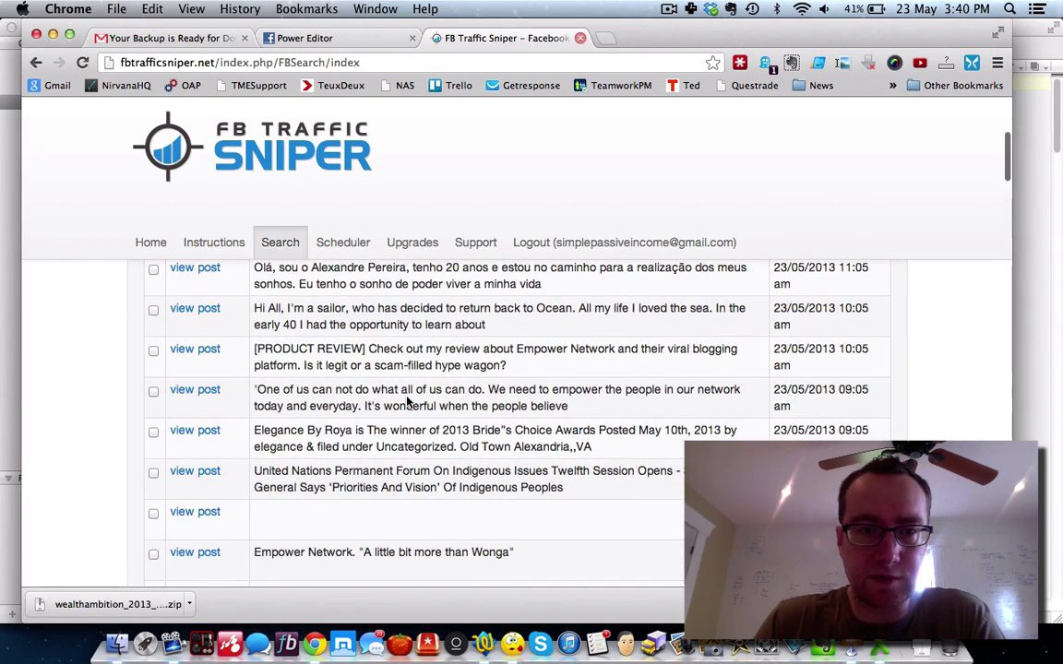
left_click(205, 350)
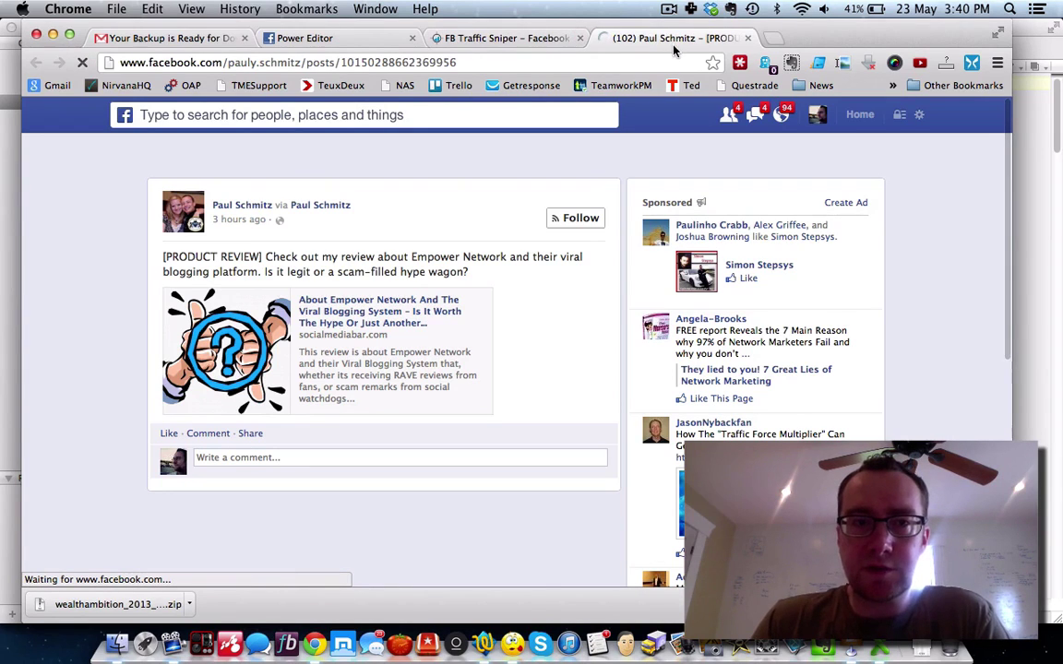
Step: Go back to FB Traffic Sniper and scroll through the post results
left_click(491, 35)
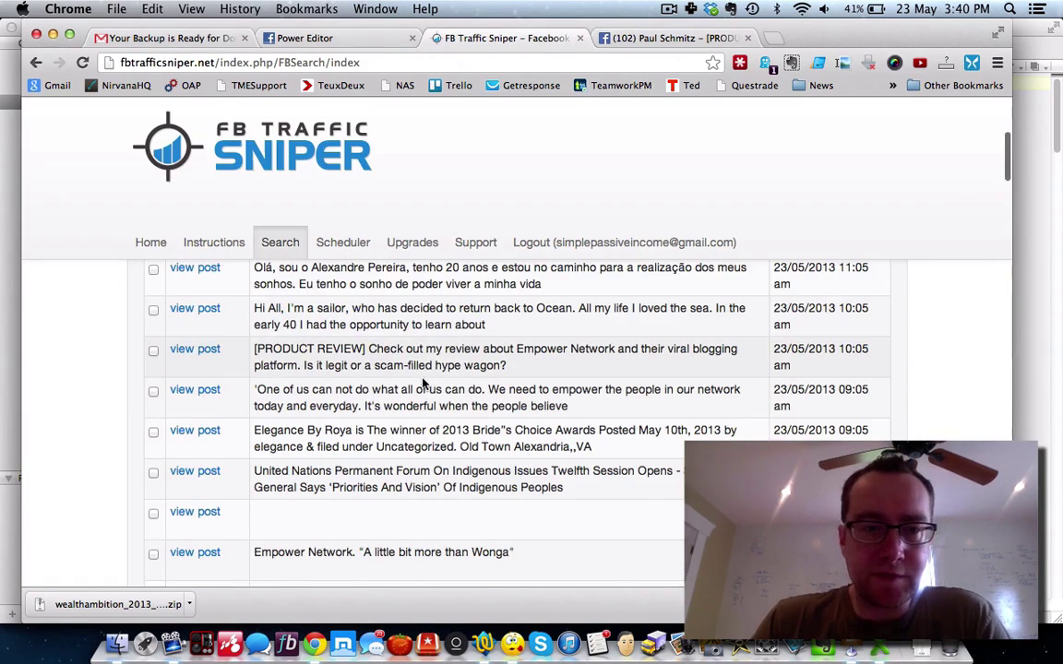
scroll(423, 383, "down", 5)
scroll(422, 381, "down", 3)
scroll(423, 380, "down", 2)
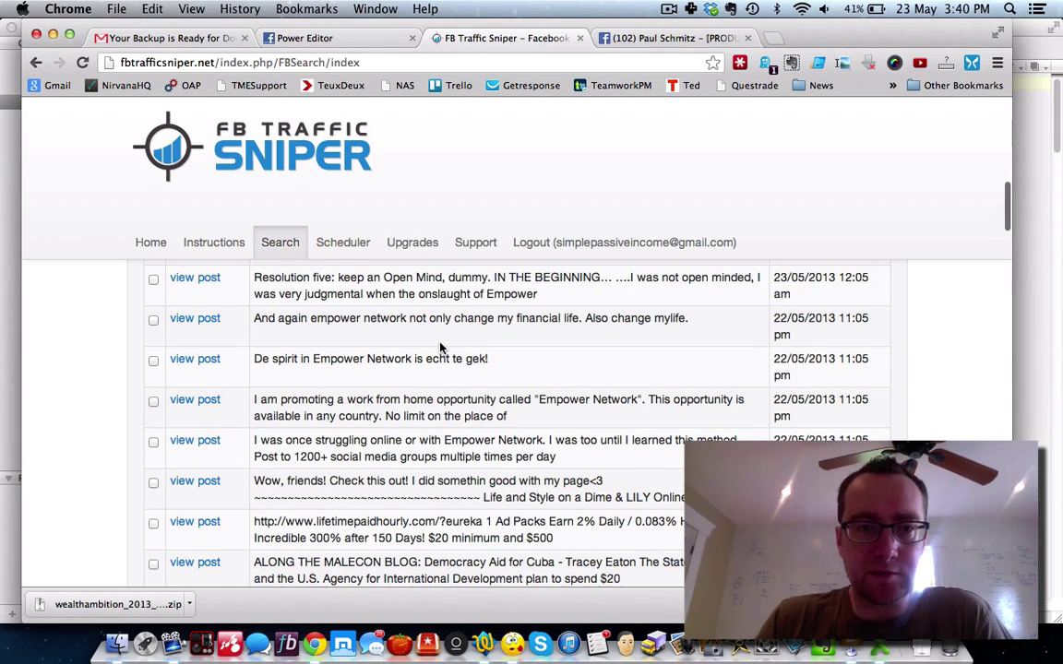
scroll(461, 348, "up", 2)
scroll(480, 352, "down", 3)
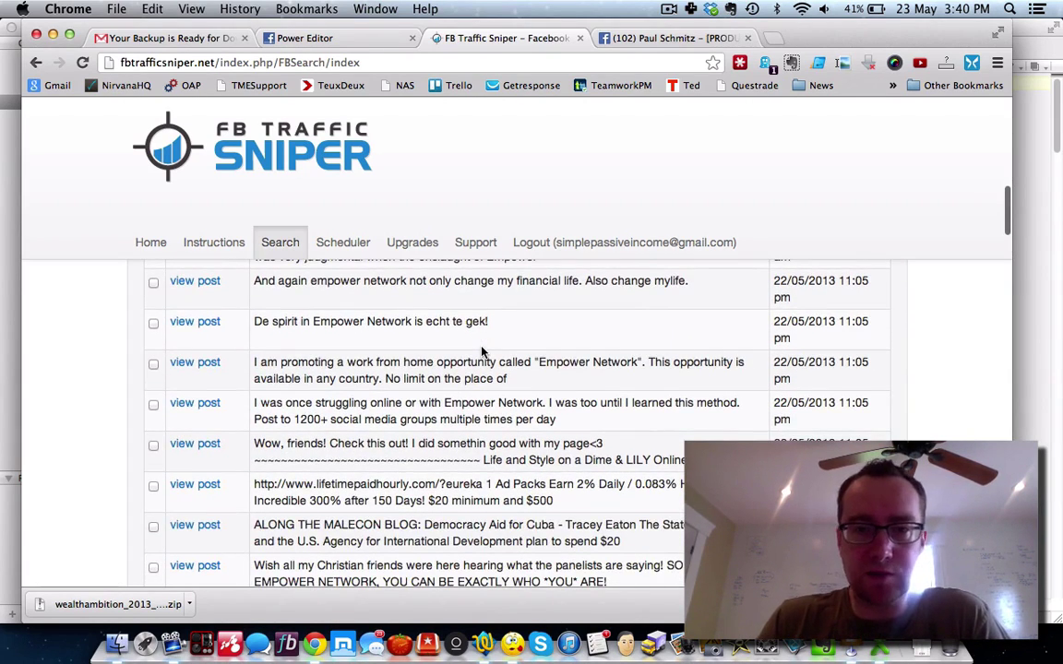
scroll(481, 351, "up", 10)
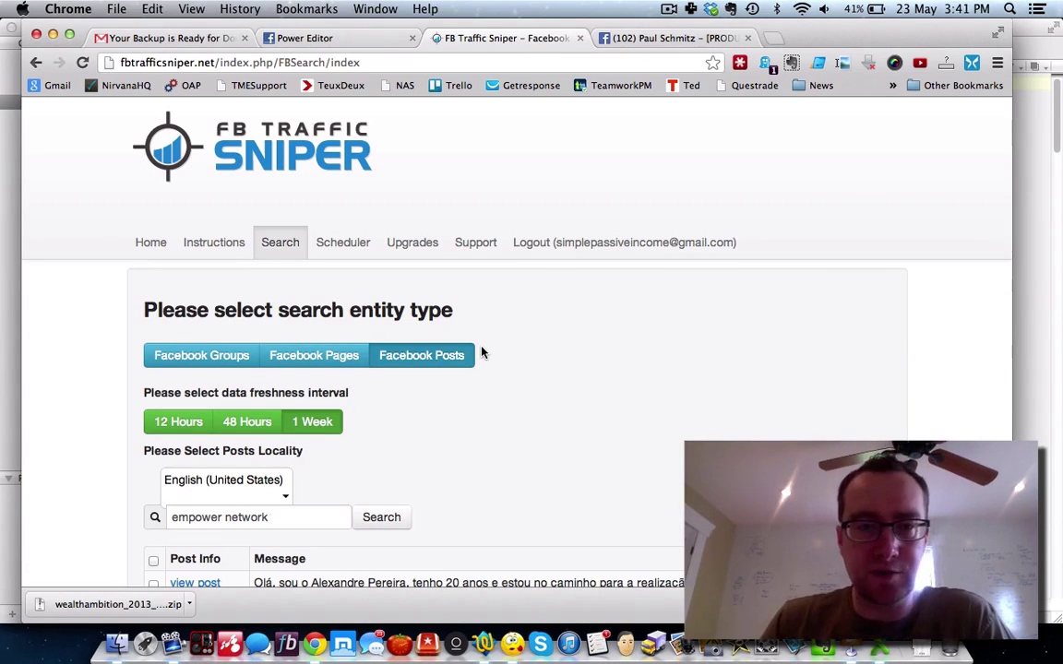
Step: Search Facebook Pages for 'empower network'
left_click(325, 367)
left_click(283, 390)
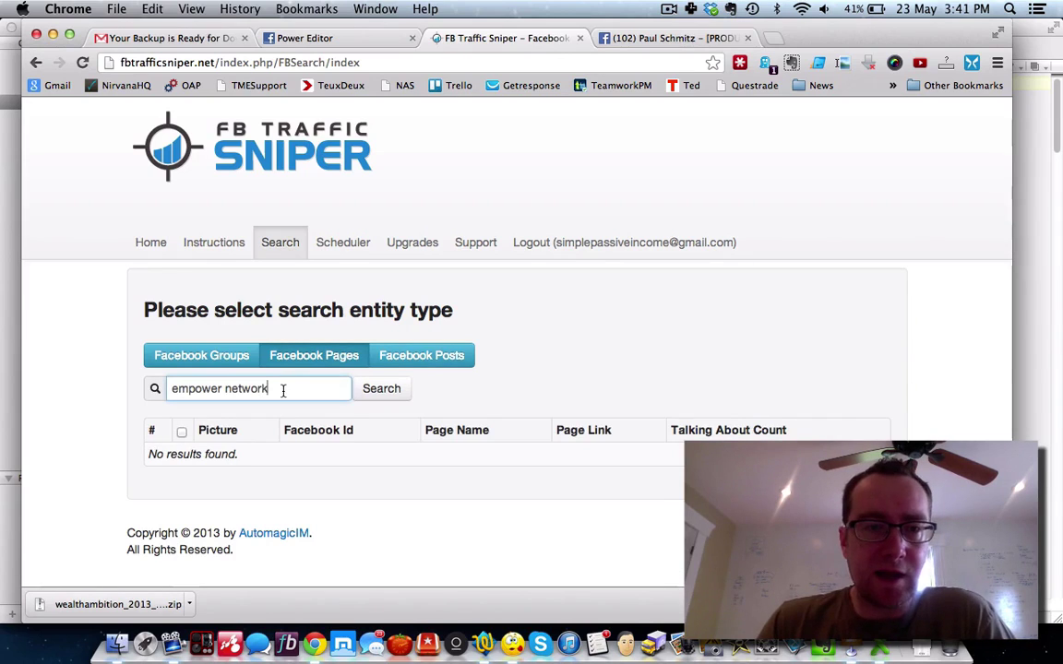
left_click(383, 394)
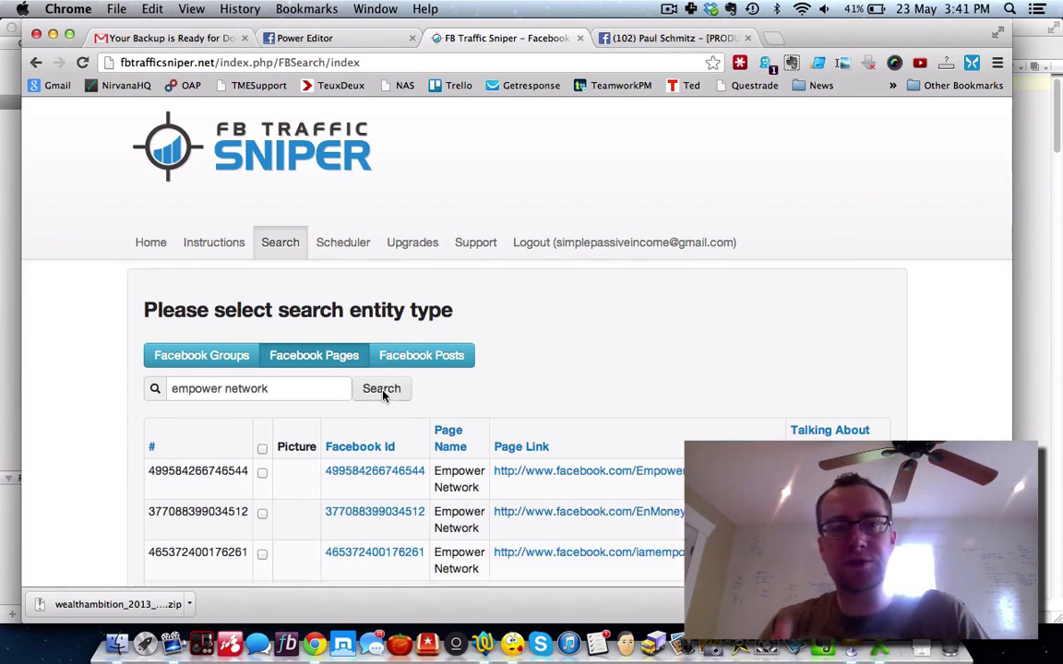
scroll(384, 396, "down", 2)
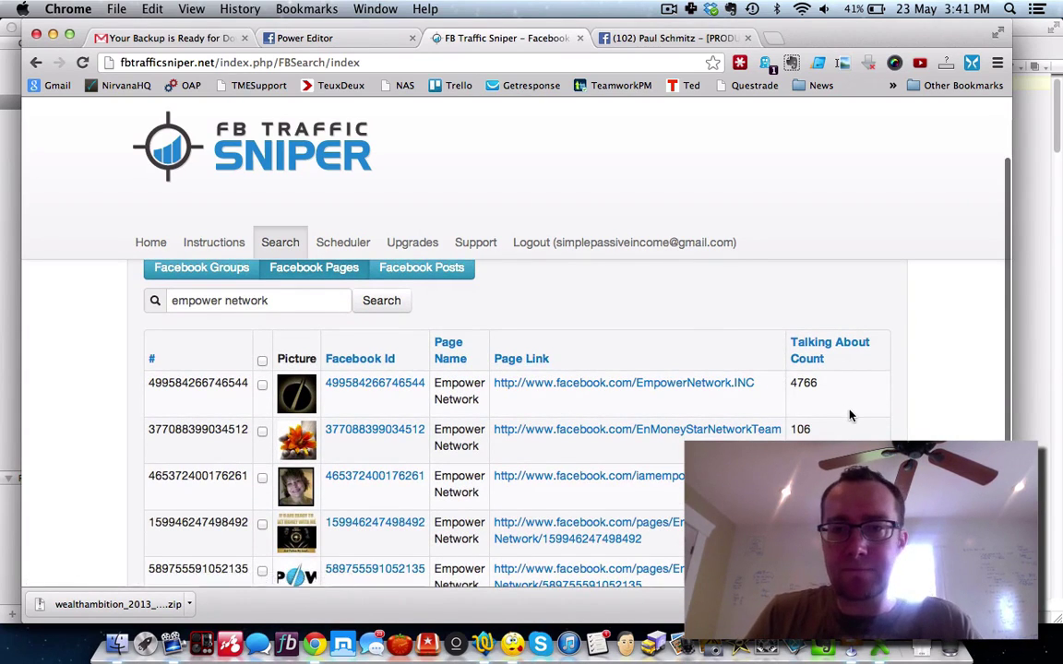
scroll(850, 415, "down", 3)
scroll(848, 419, "up", 1)
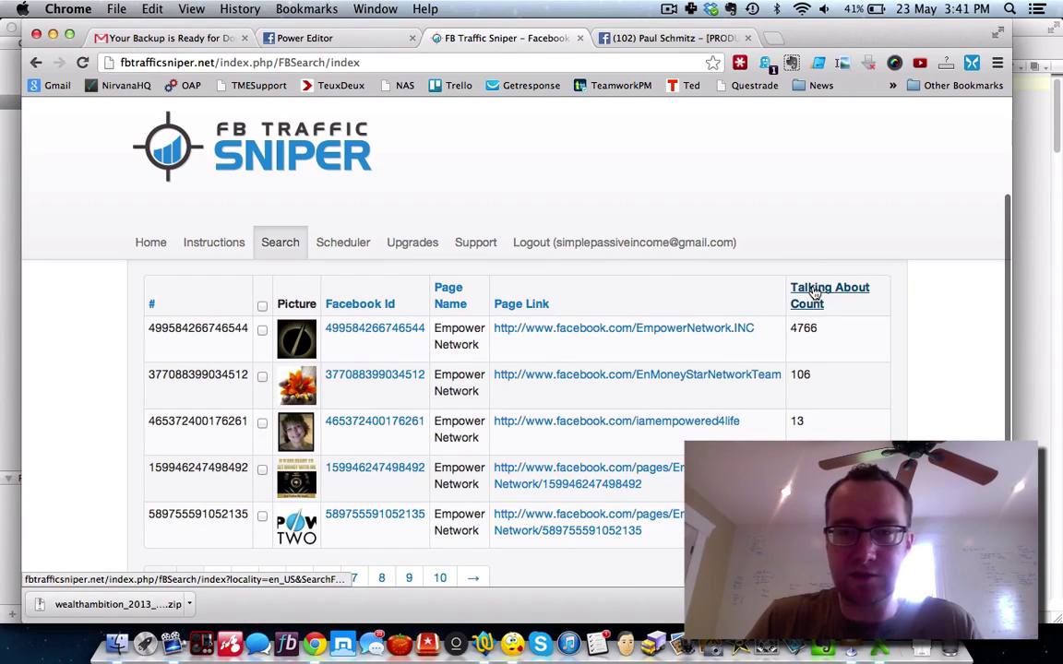
Step: Sort results by Talking About Count and tick all pages except the Spanish-language one
left_click(815, 291)
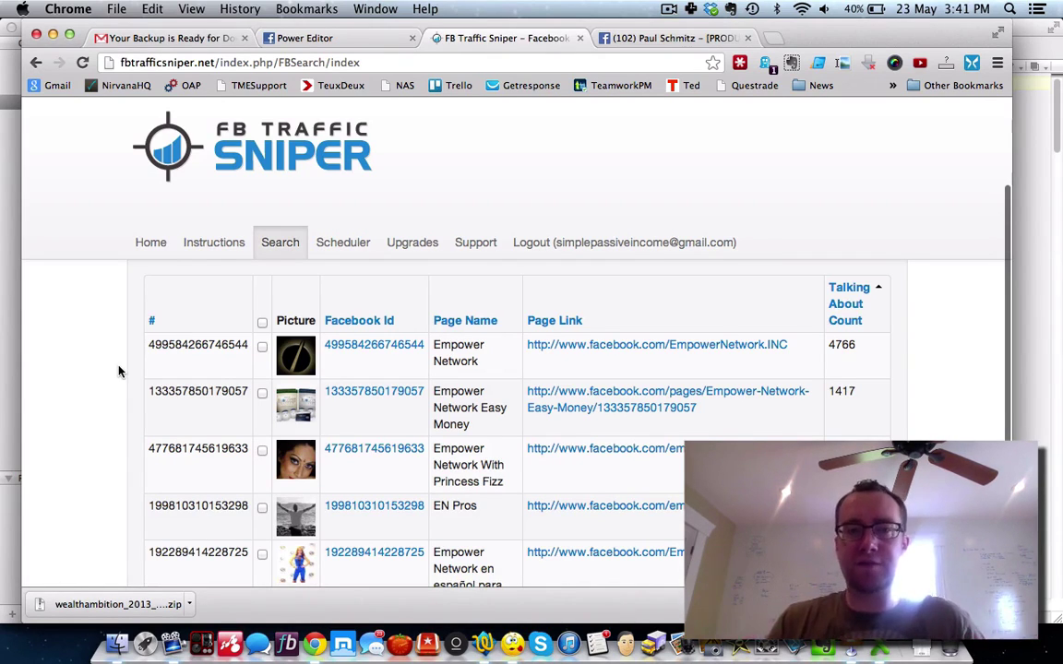
scroll(118, 370, "down", 4)
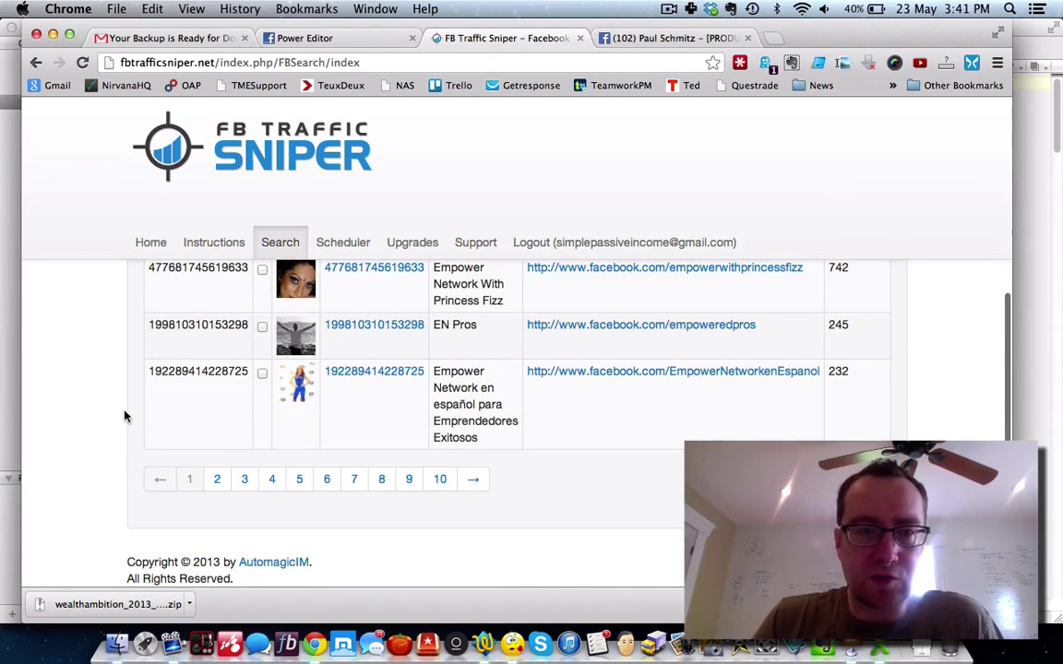
scroll(126, 416, "up", 10)
left_click(263, 464)
scroll(590, 384, "down", 6)
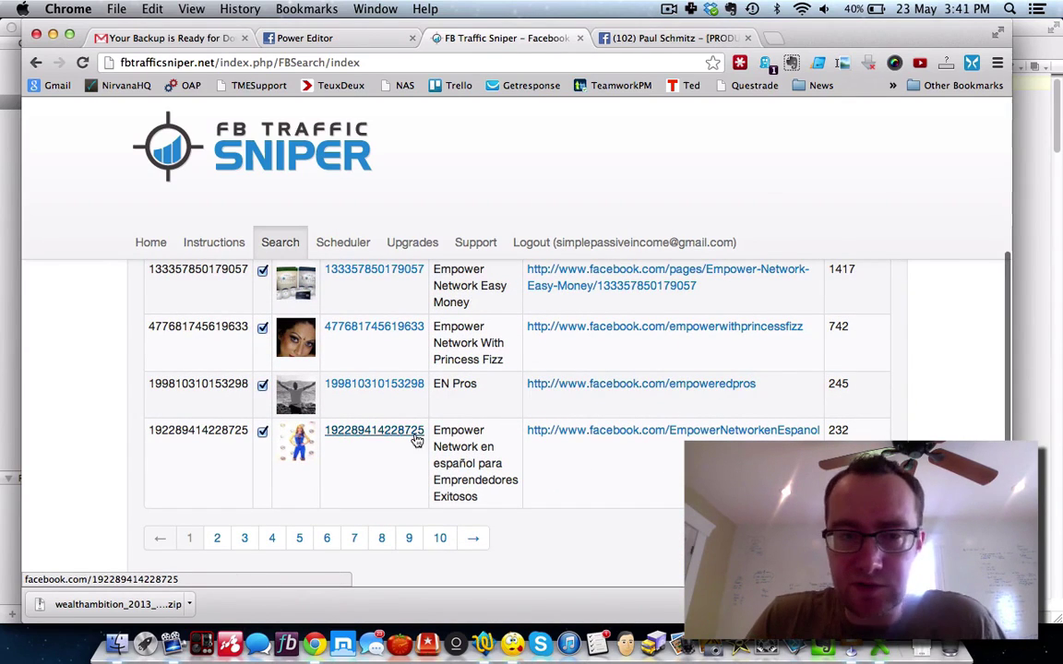
left_click(262, 434)
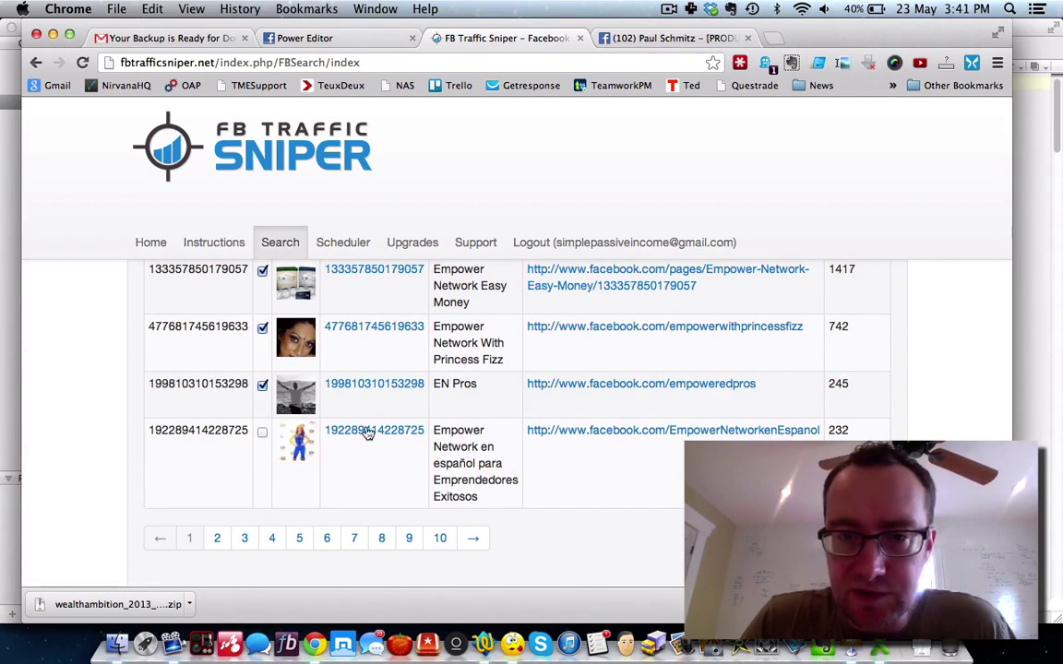
scroll(530, 424, "up", 3)
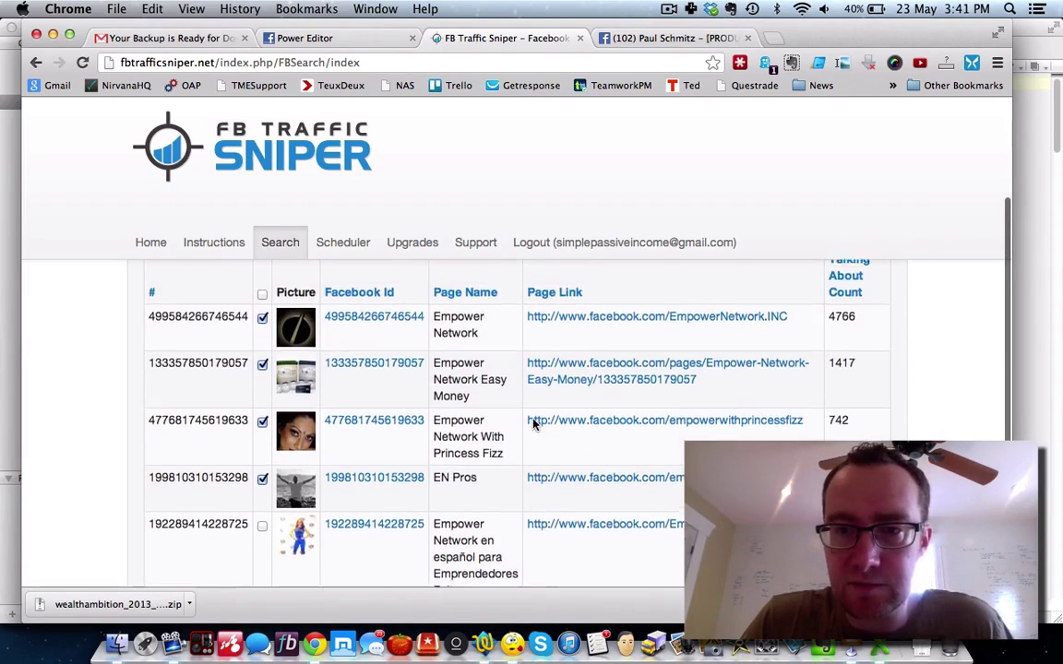
scroll(533, 424, "up", 2)
scroll(533, 424, "down", 6)
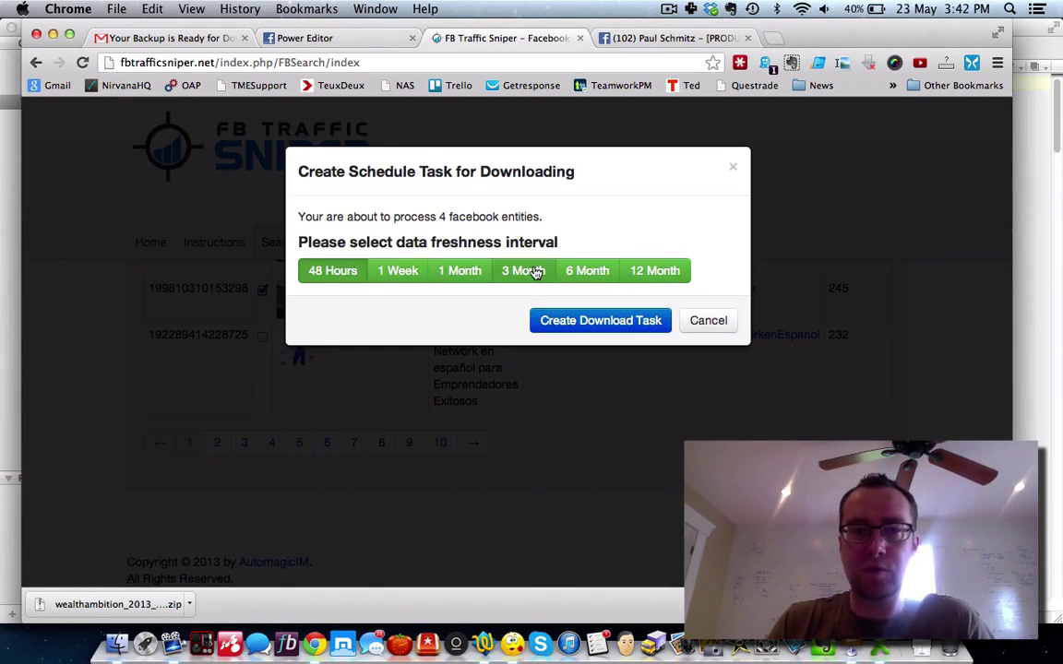
Step: Queue a 3 Month-freshness download task for the four Empower Network pages and dismiss the notice
left_click(536, 270)
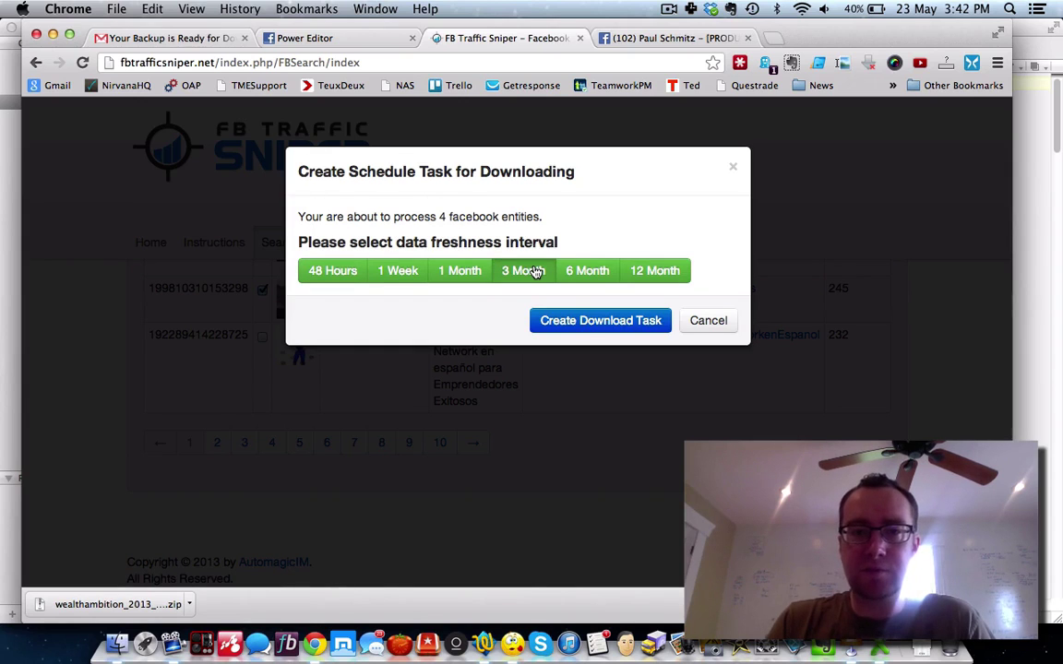
left_click(590, 320)
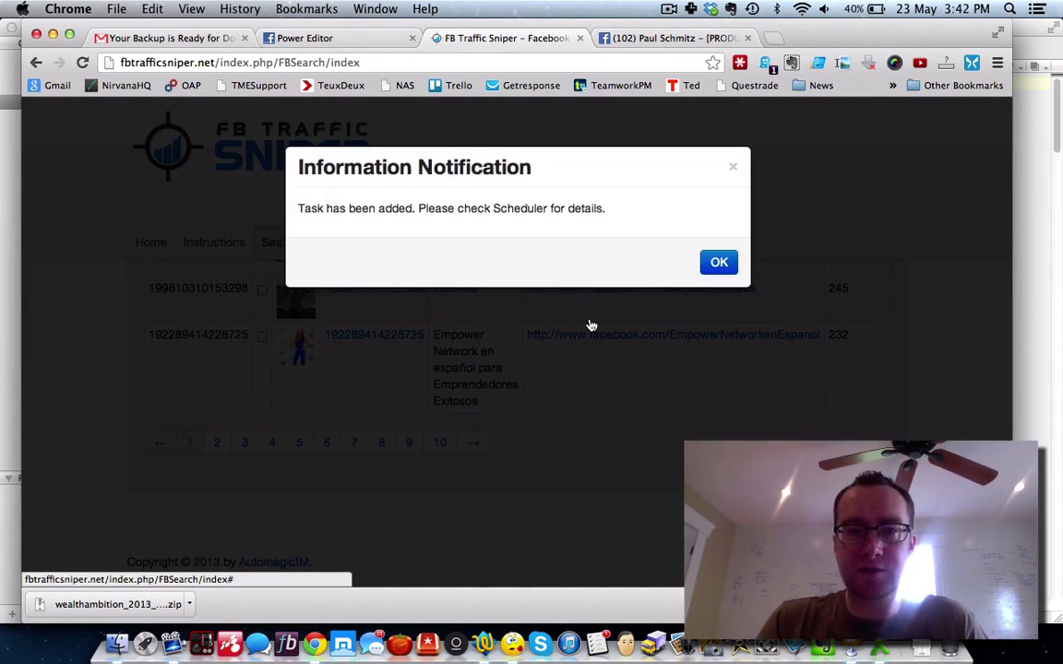
left_click(718, 262)
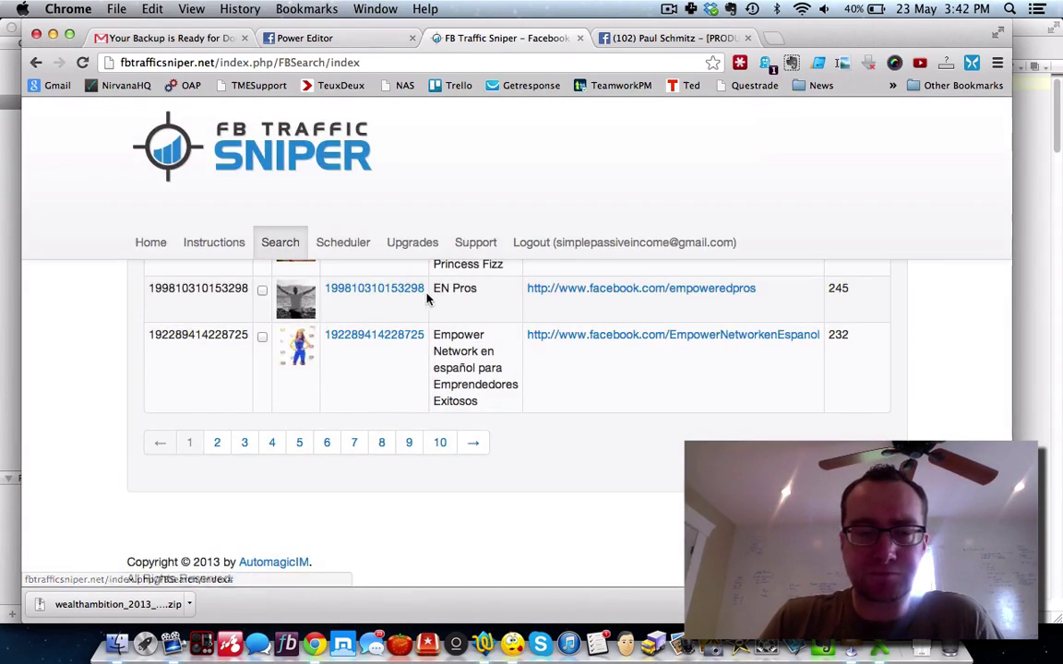
scroll(334, 297, "up", 10)
Step: Replace the search term and search Facebook Pages for 'pure leverage'
triple_click(307, 387)
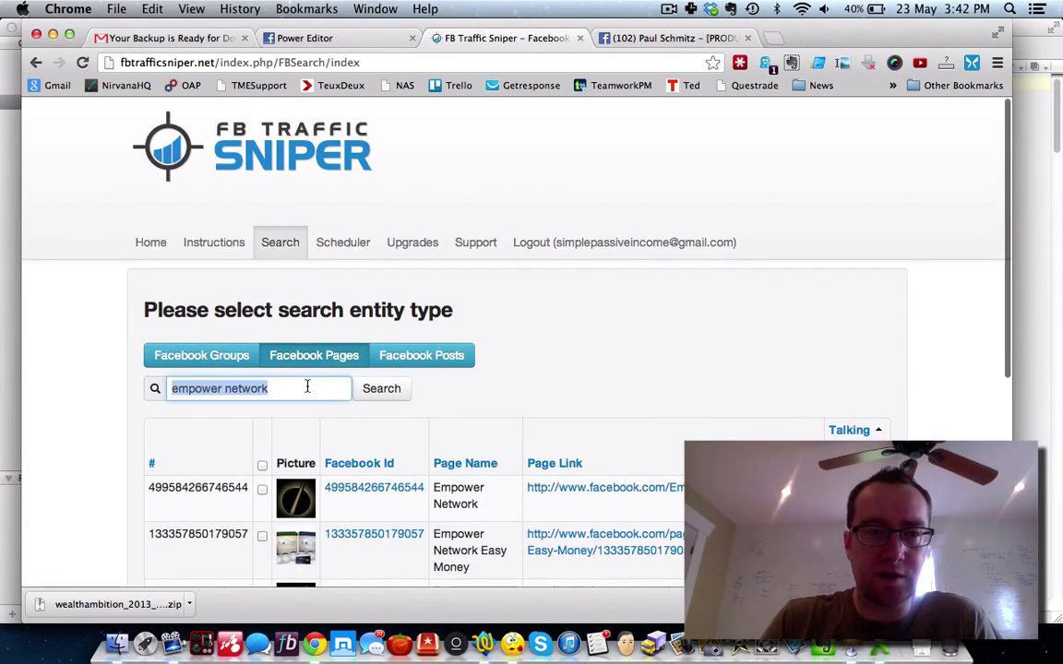
type("pure leverage")
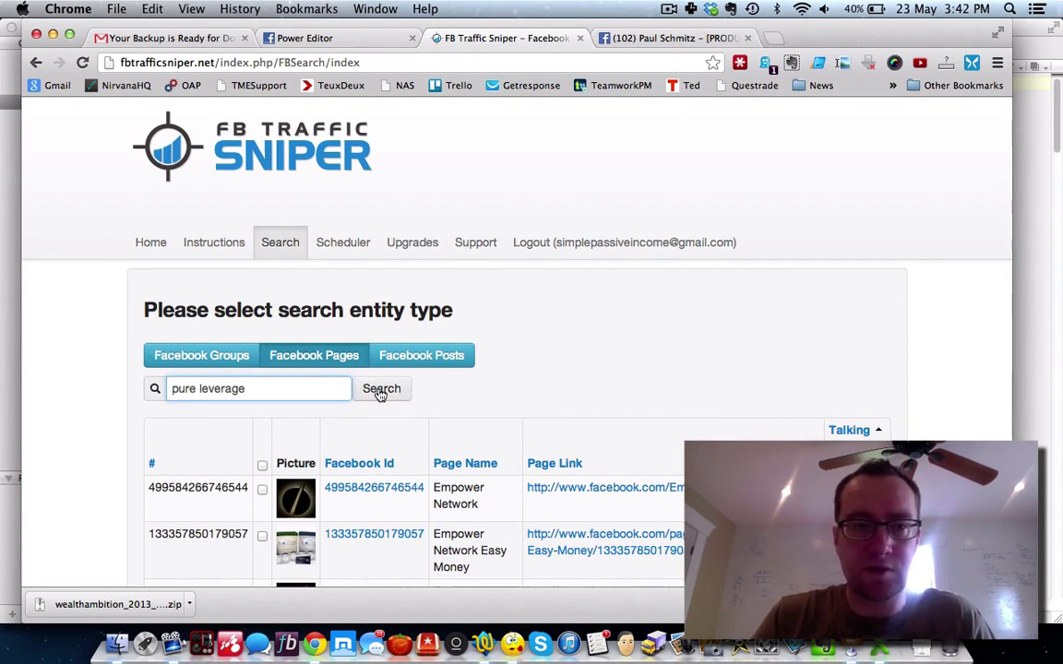
left_click(379, 389)
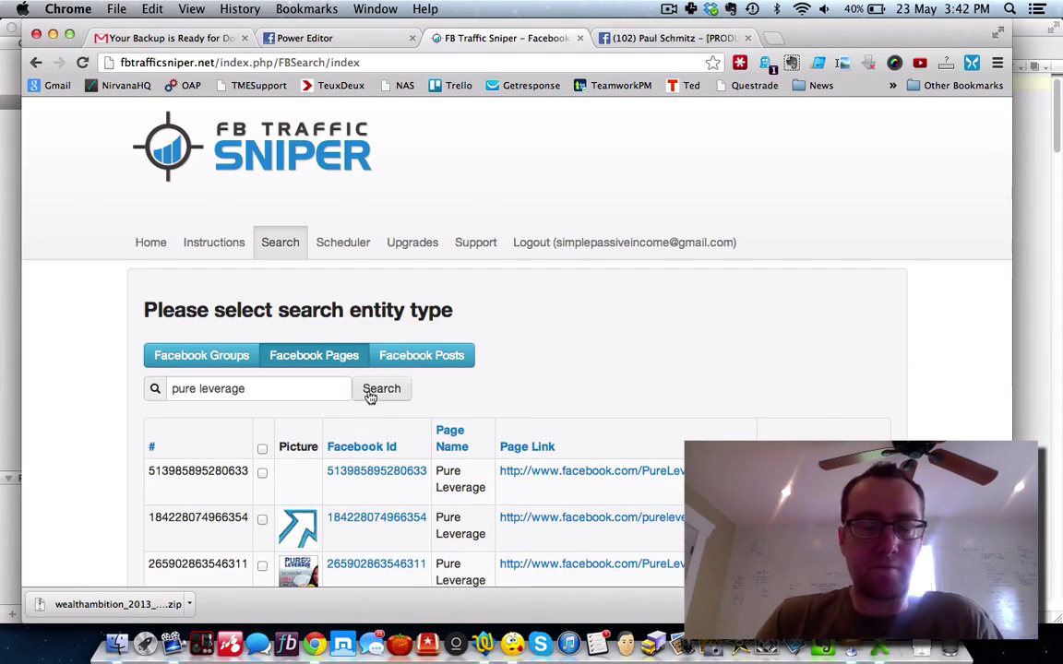
scroll(855, 416, "down", 2)
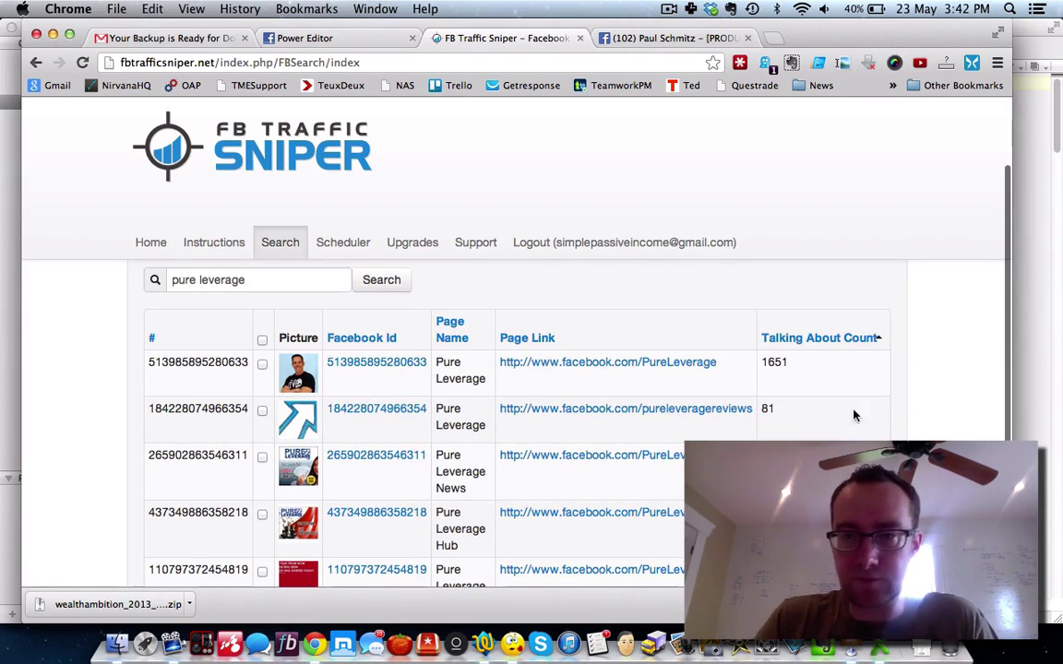
Step: Sort the pure leverage results by Talking About Count and start a download task for the ticked pages
left_click(880, 342)
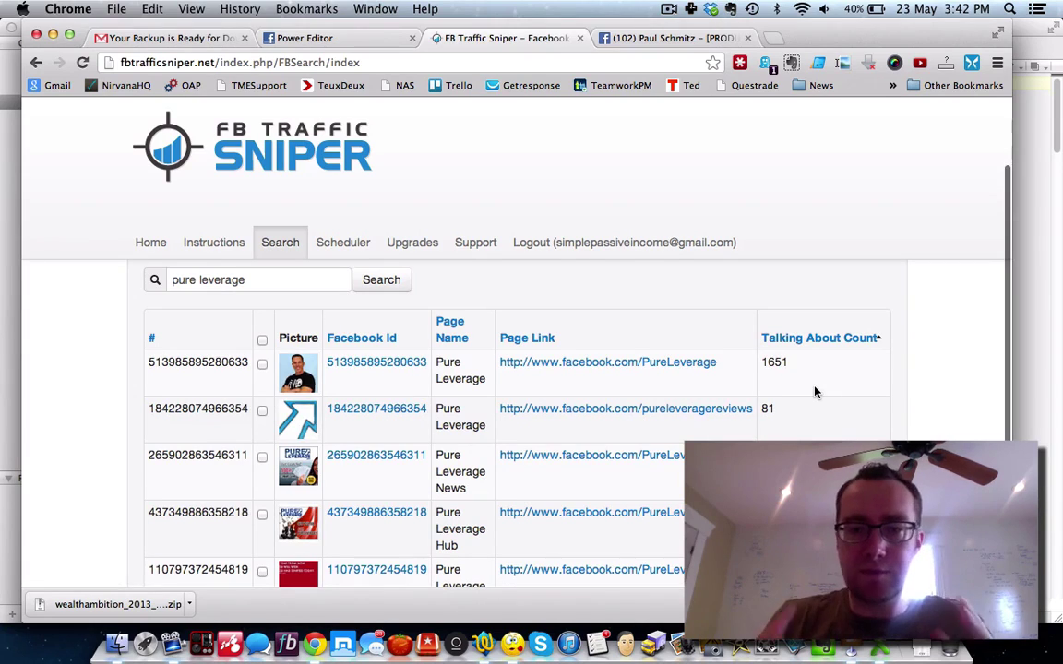
scroll(813, 391, "down", 5)
scroll(814, 391, "up", 4)
scroll(400, 397, "down", 3)
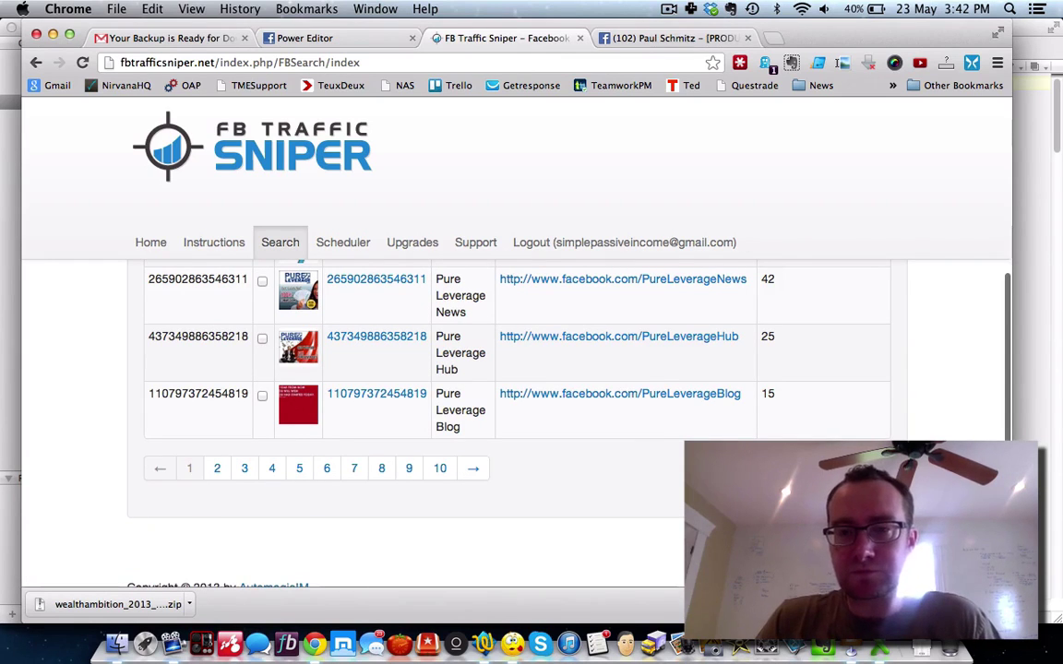
scroll(461, 397, "up", 10)
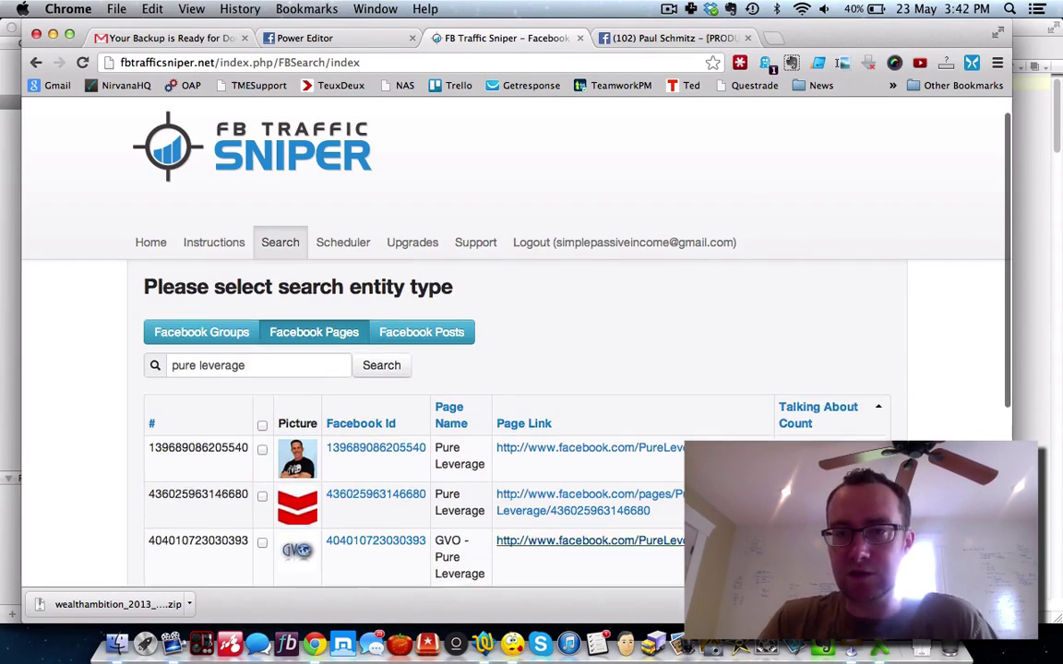
scroll(462, 396, "down", 10)
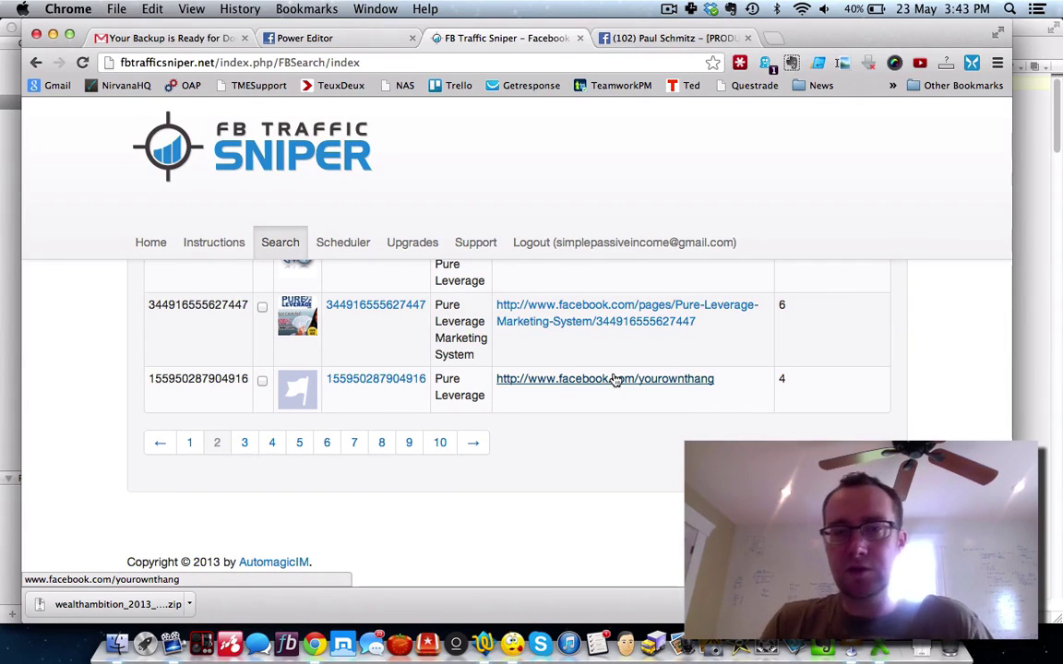
scroll(749, 379, "up", 10)
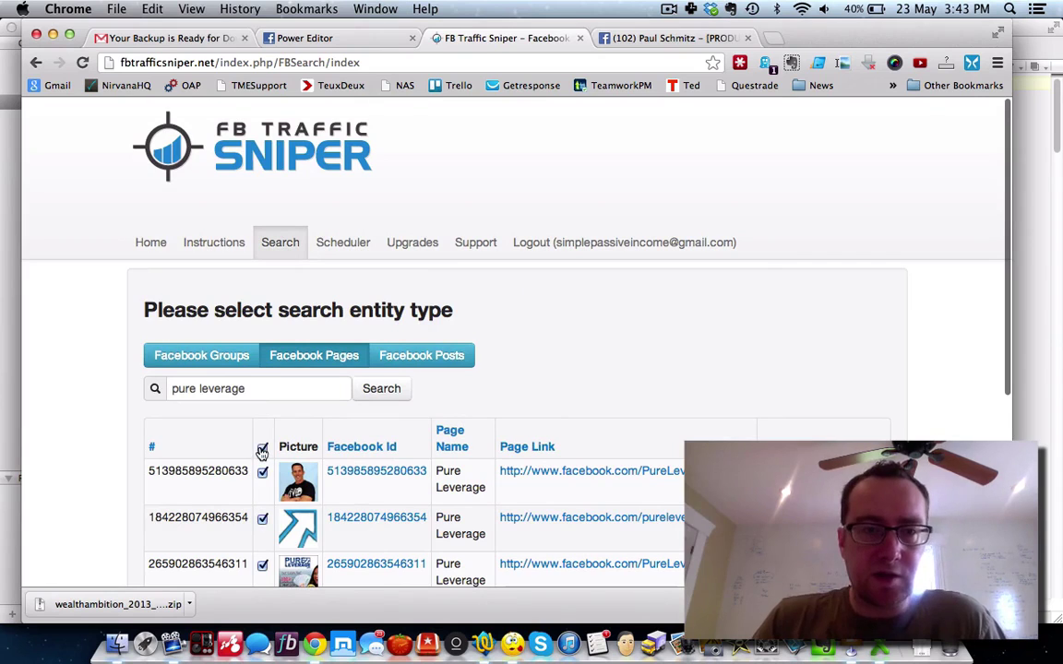
scroll(95, 422, "down", 5)
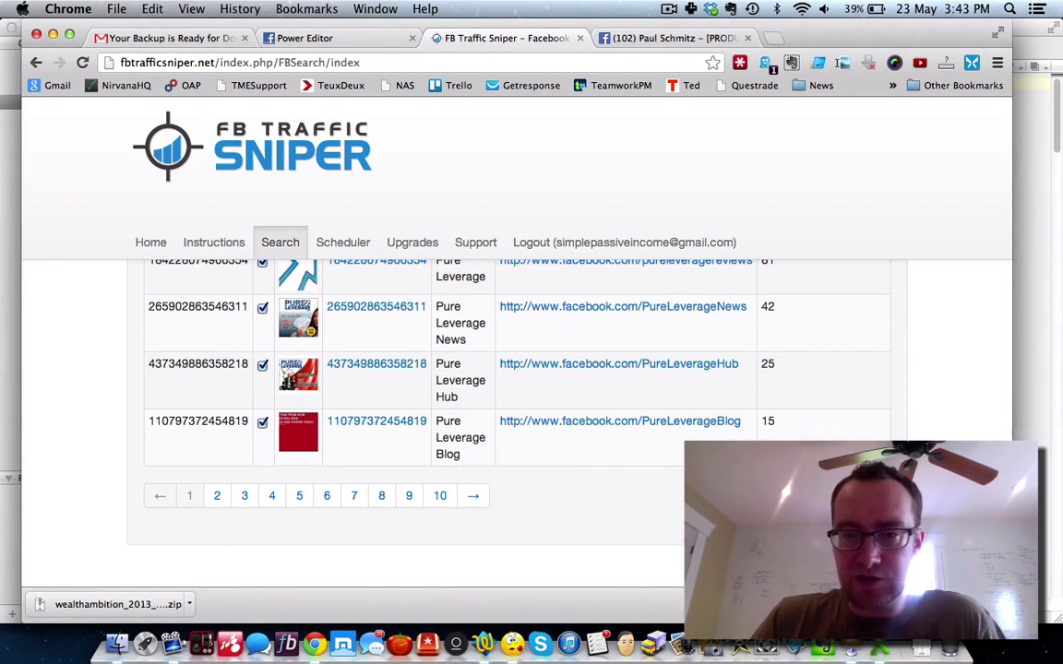
left_click(839, 495)
Step: Dismiss the active-task limit warning and download the completed 5linx task's CSV from the Scheduler
left_click(576, 321)
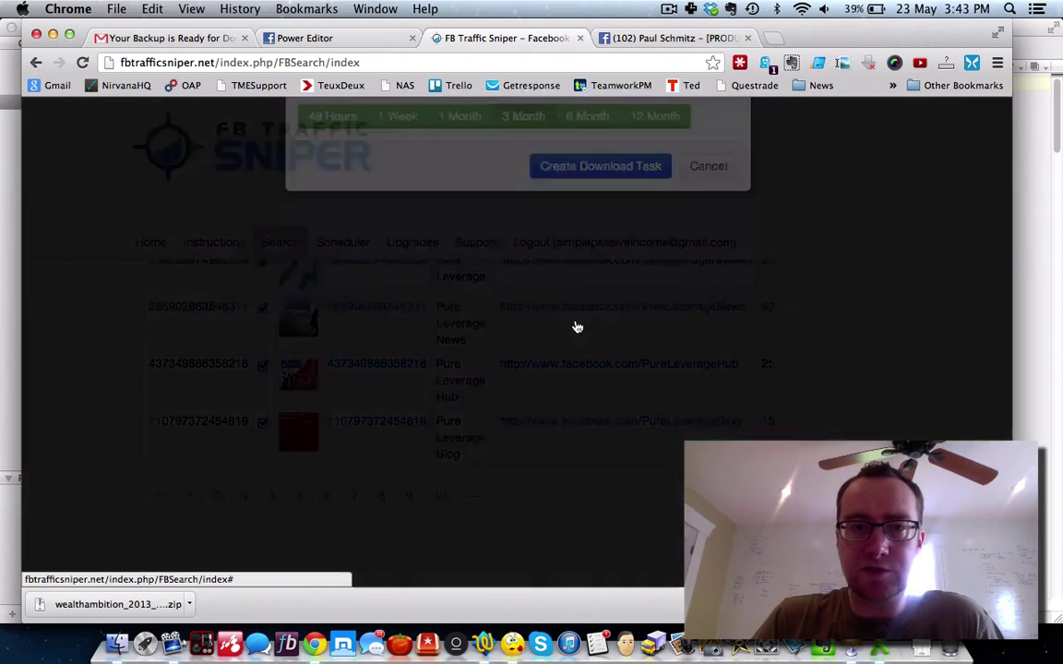
left_click(717, 279)
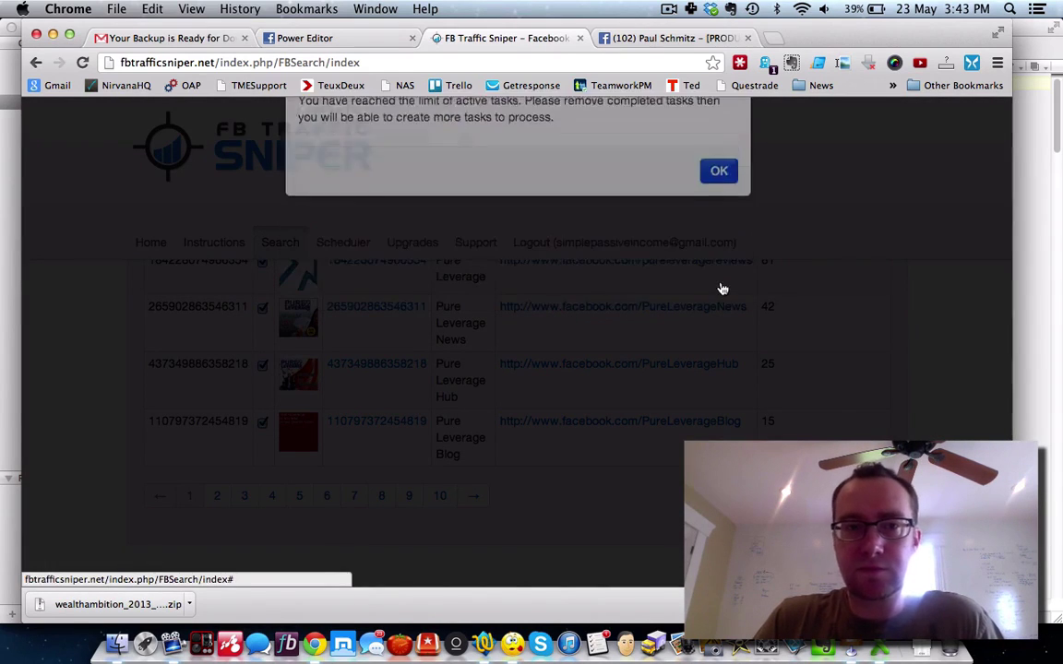
scroll(590, 263, "up", 5)
left_click(360, 244)
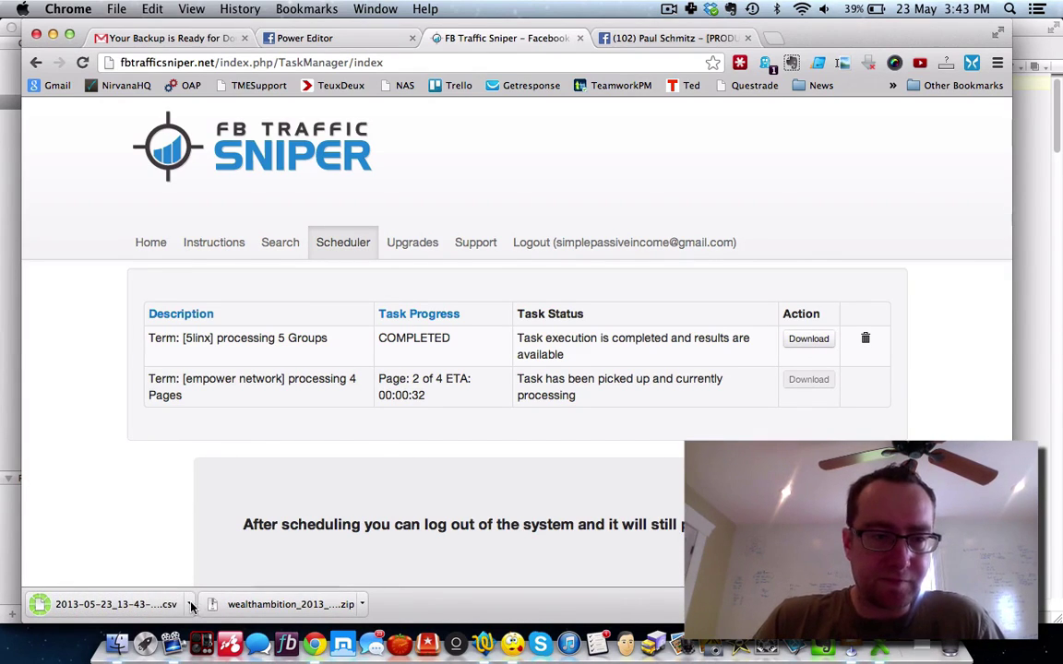
left_click(190, 607)
Step: Rename the downloaded CSV to fbid-5linx.csv in Finder and move it to the Desktop
left_click(217, 576)
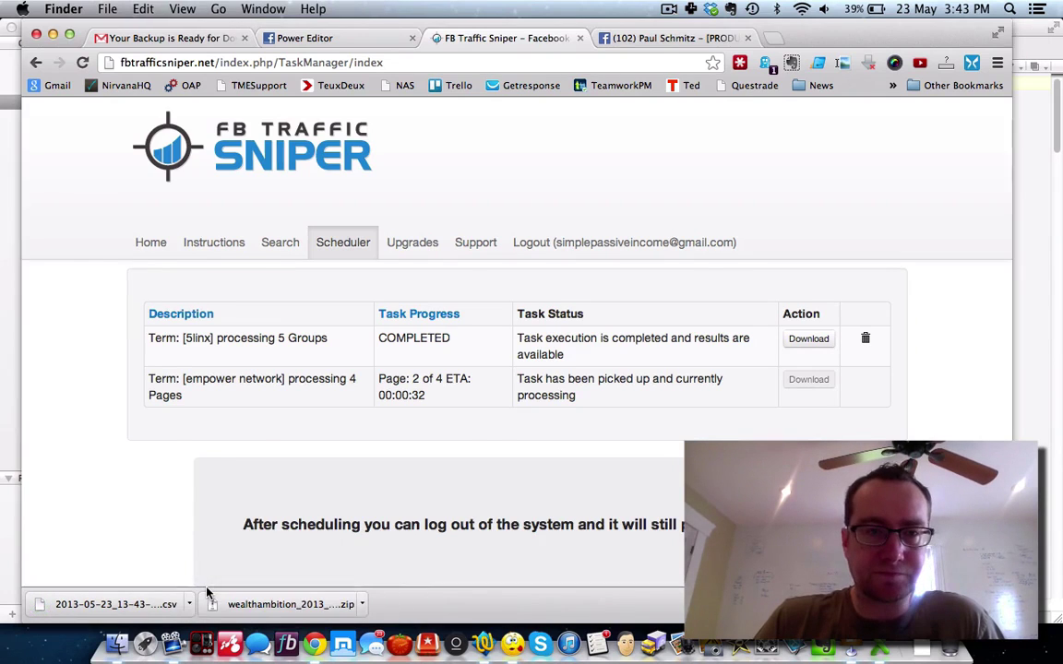
left_click(245, 192)
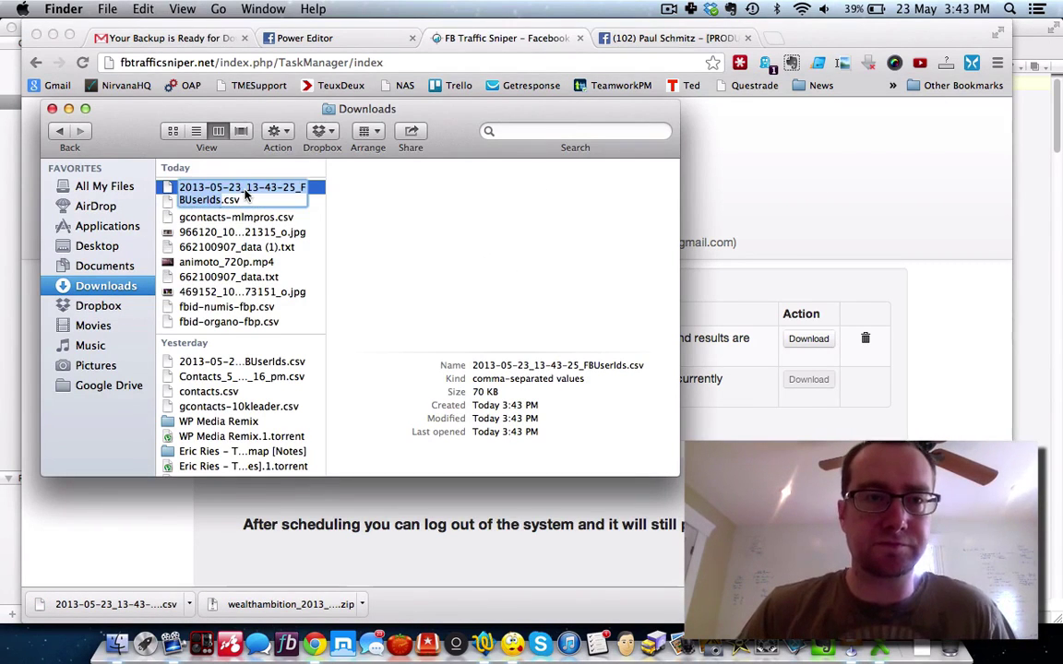
type("fbid-5linx")
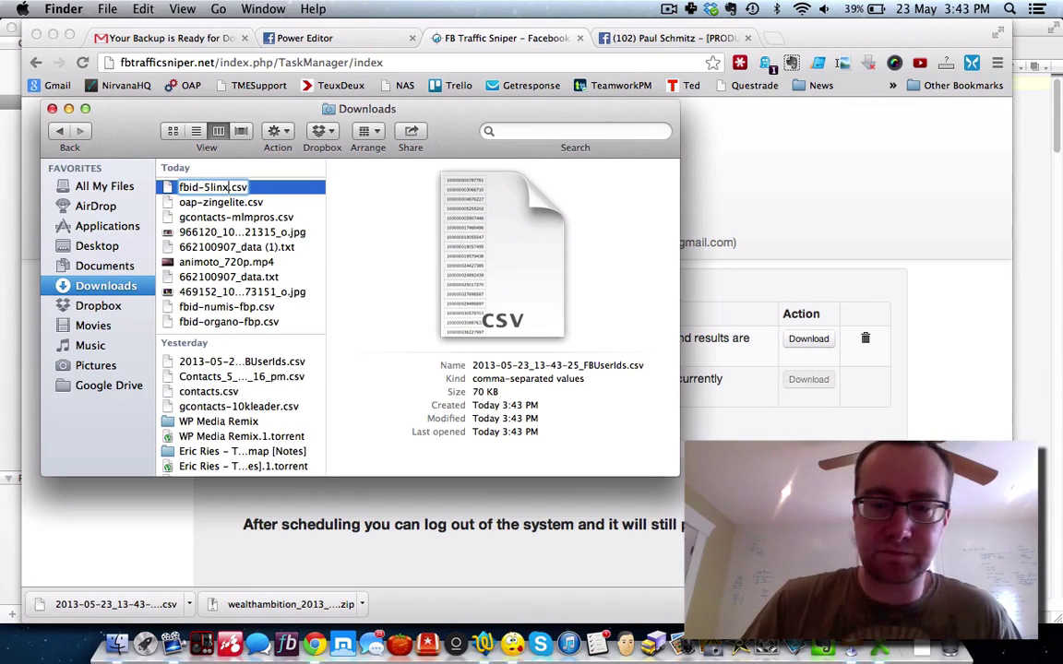
key("Return")
left_click_drag(215, 189, 115, 244)
left_click(700, 429)
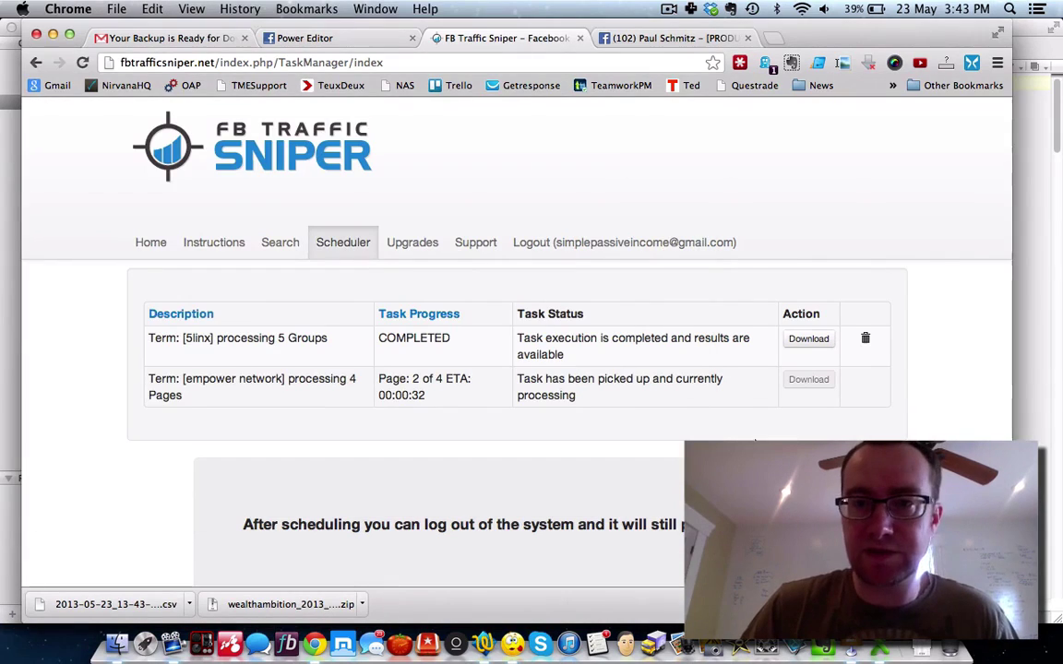
Step: Delete the completed 5linx task from the Scheduler, confirming both prompts
left_click(865, 338)
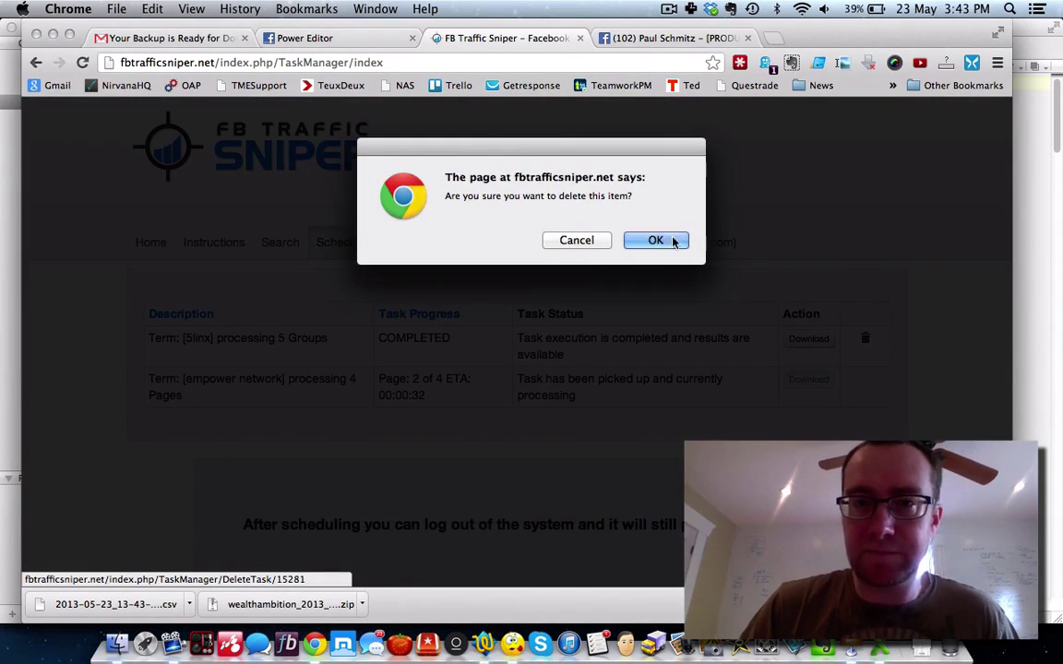
left_click(659, 241)
left_click(674, 283)
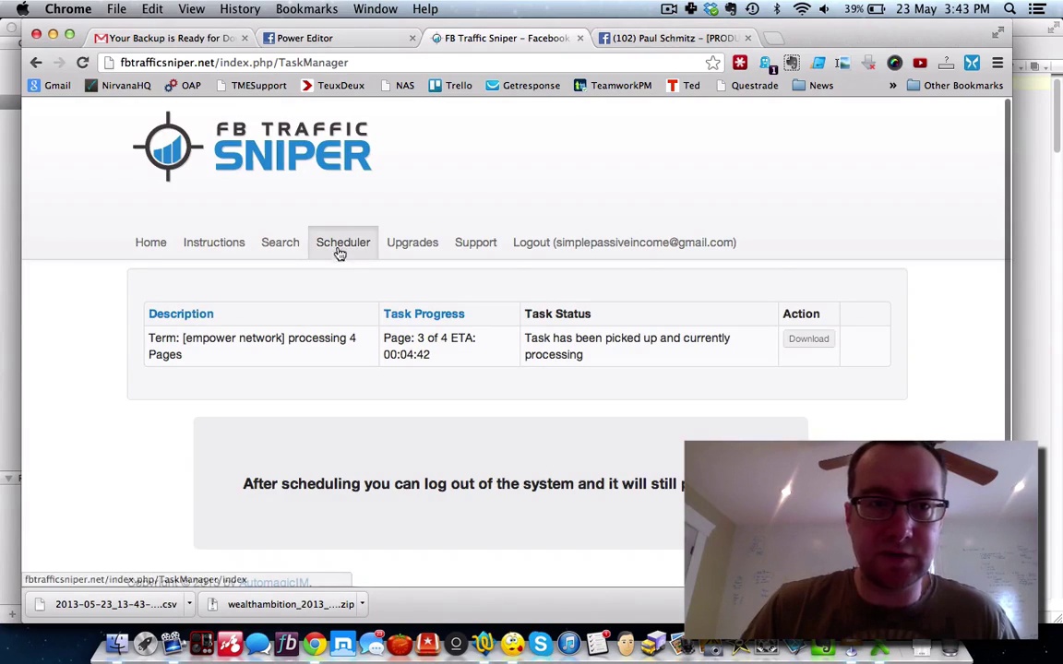
Step: Rerun the Facebook Pages search for 'pure leverage' and select every result
left_click(288, 247)
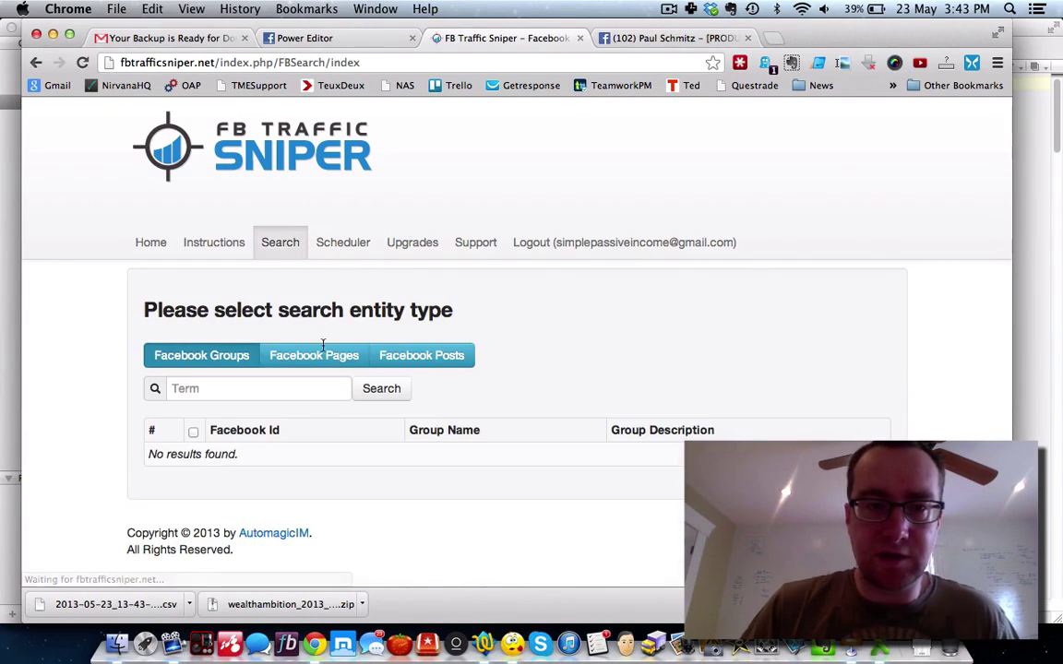
left_click(310, 359)
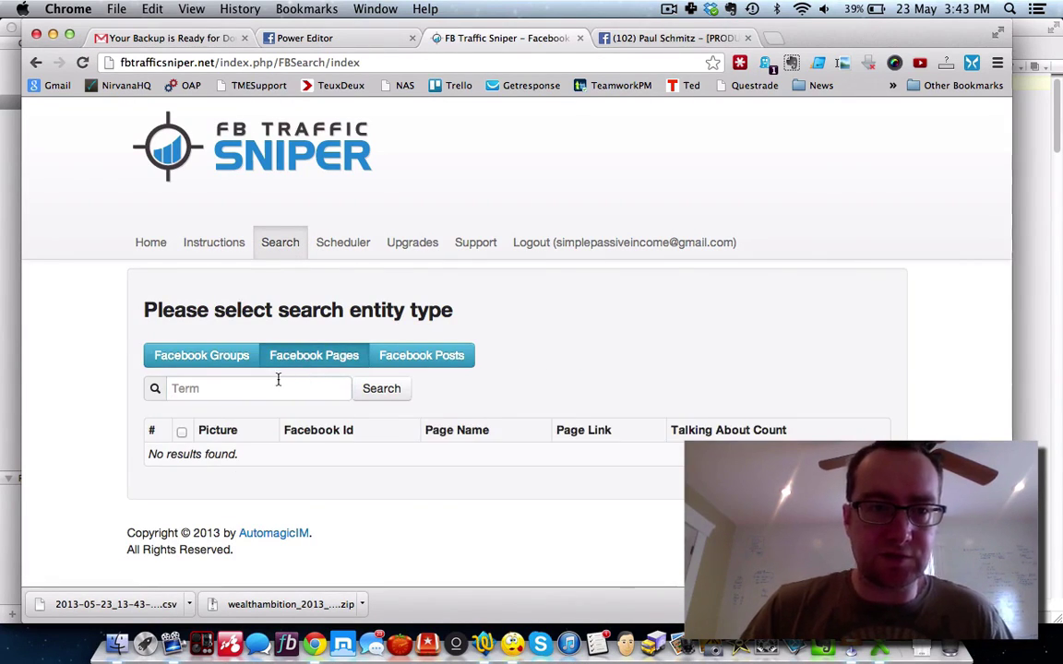
left_click(277, 381)
type("pure leverage")
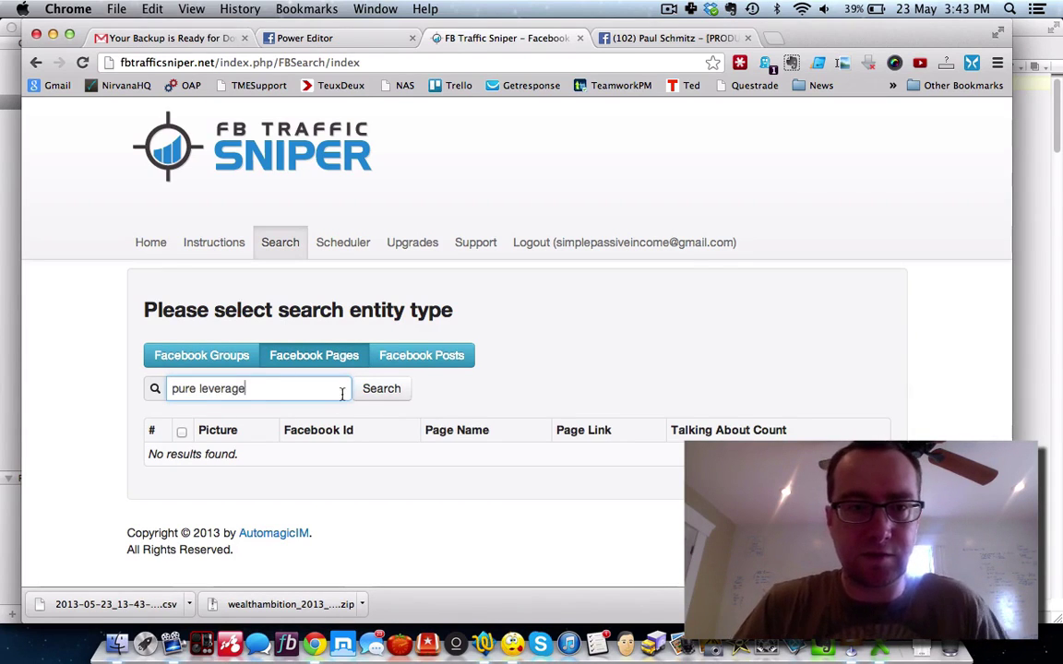
left_click(370, 397)
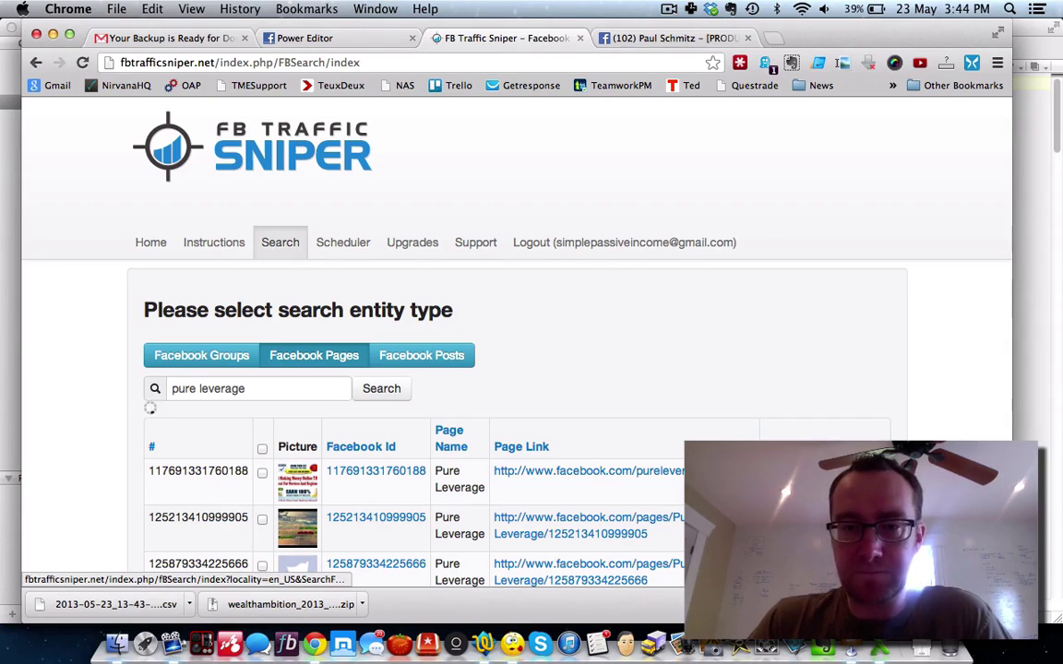
scroll(777, 434, "down", 3)
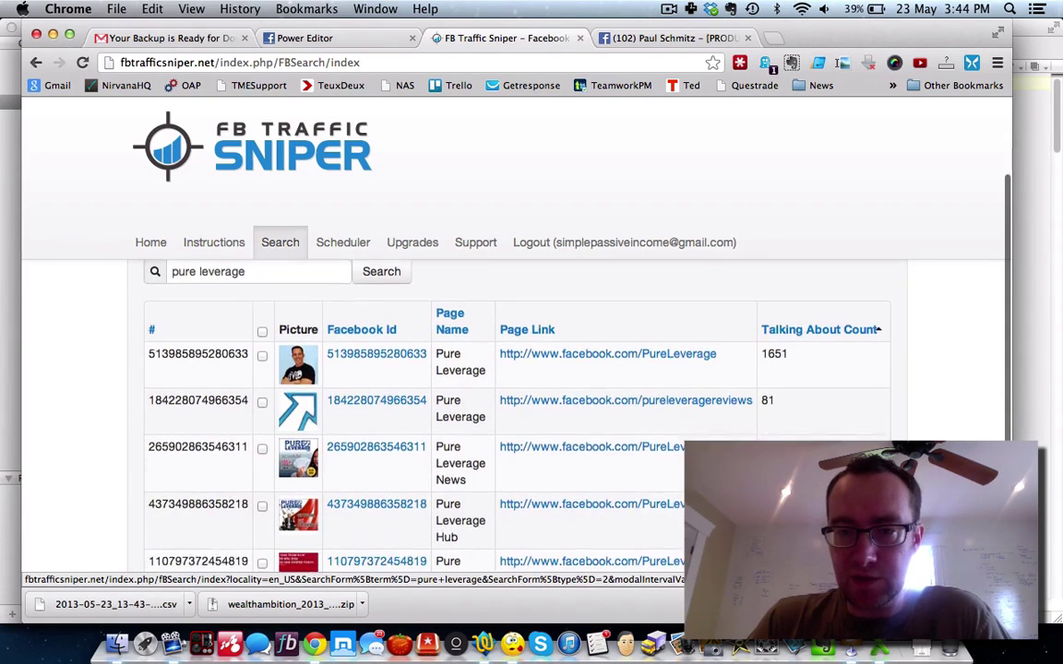
left_click(264, 328)
scroll(91, 368, "up", 2)
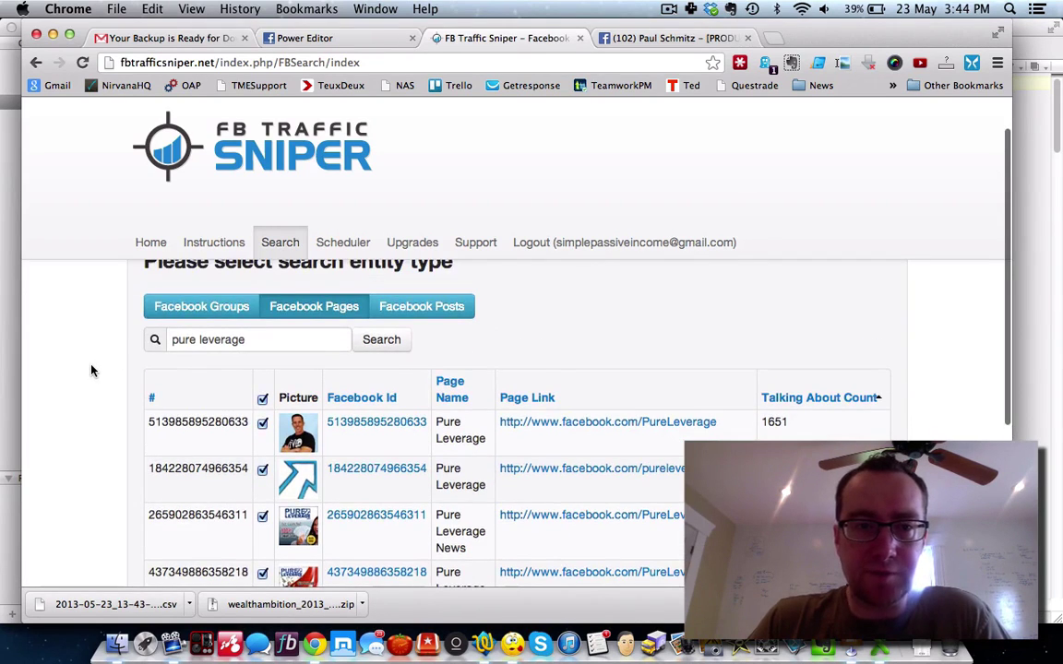
scroll(90, 370, "down", 6)
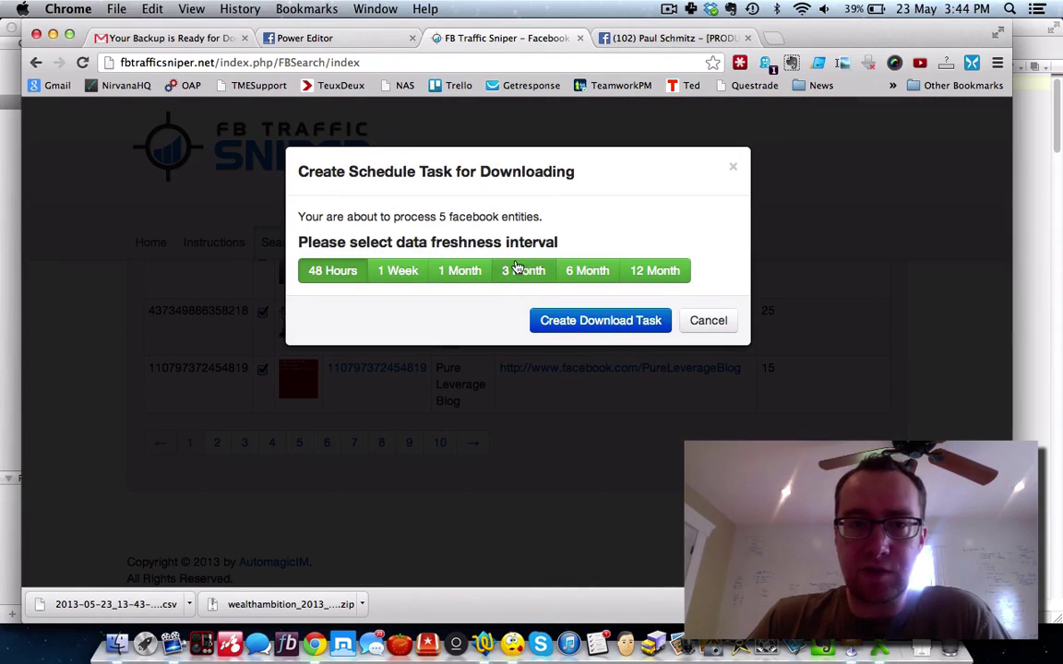
Step: Queue a 3 Month-freshness download task for the five pure leverage pages
left_click(517, 267)
left_click(581, 323)
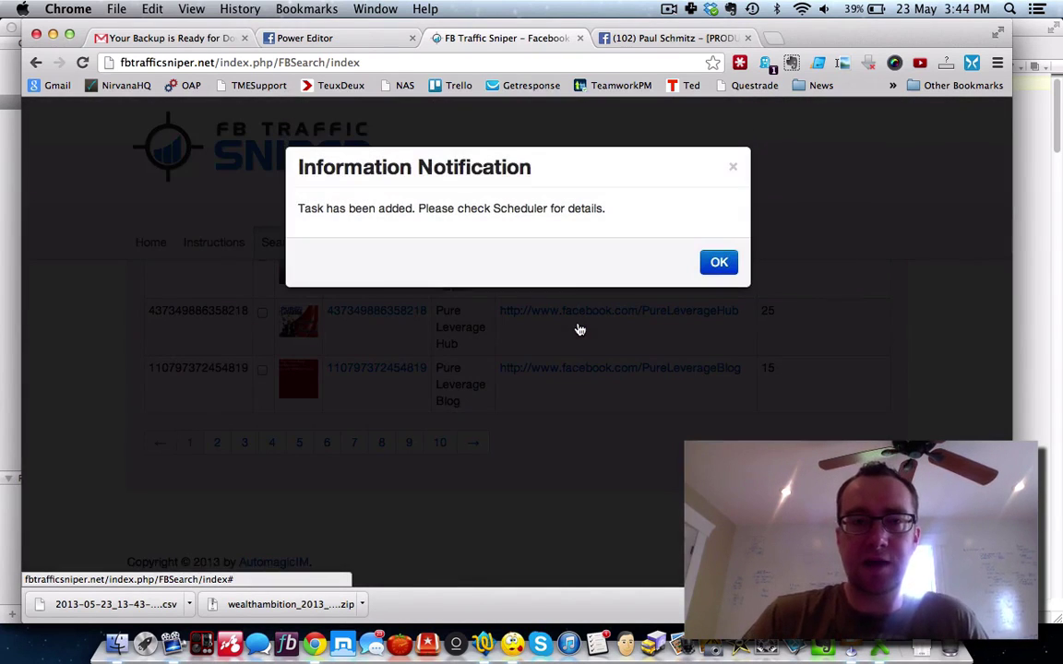
left_click(716, 262)
scroll(548, 263, "up", 1)
scroll(548, 263, "up", 2)
Step: Check task progress in the Scheduler, then close the Facebook profile tab and return to Power Editor
left_click(346, 242)
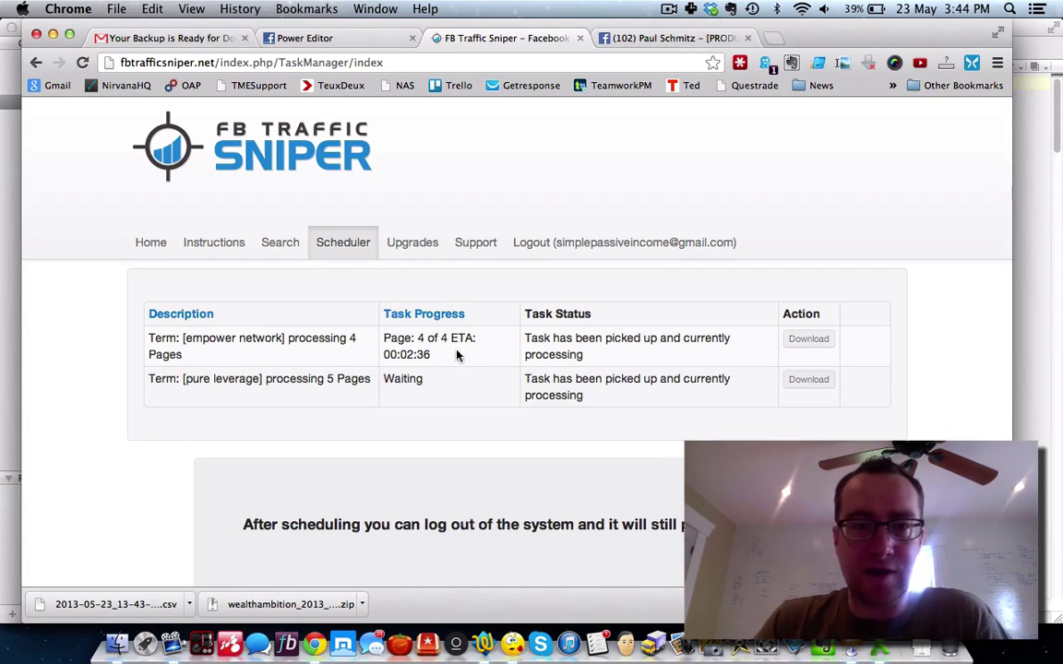
left_click(82, 62)
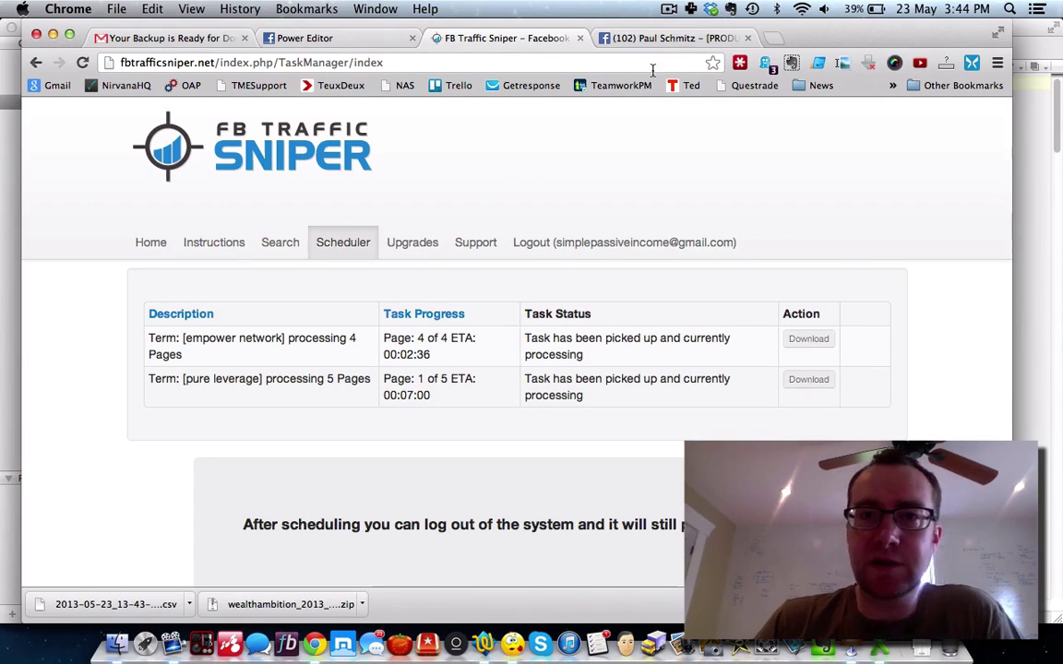
left_click(748, 39)
left_click(309, 38)
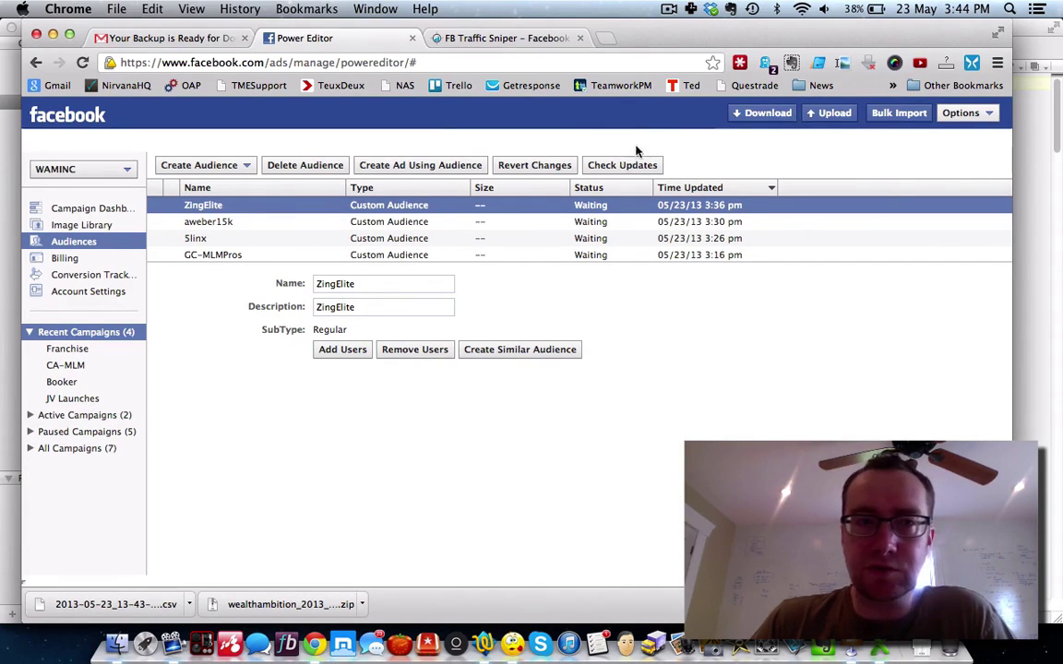
Step: Go from Power Editor to the Facebook News Feed home page
left_click(79, 121)
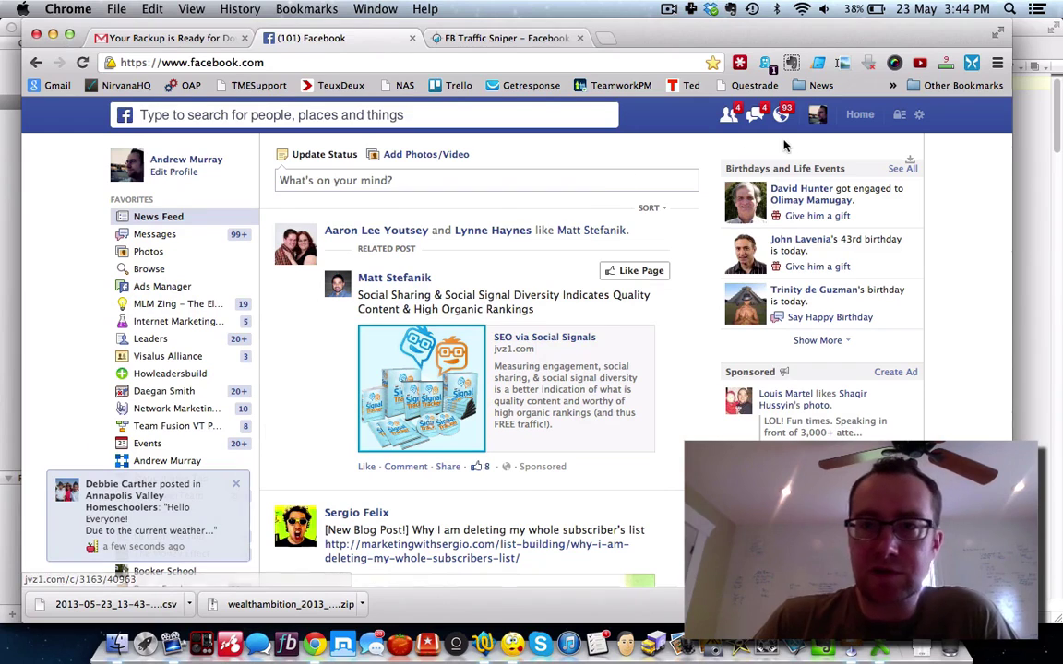
Step: On the profile timeline, find the 'my art' post and open its Evernote My Paintings link
left_click(816, 115)
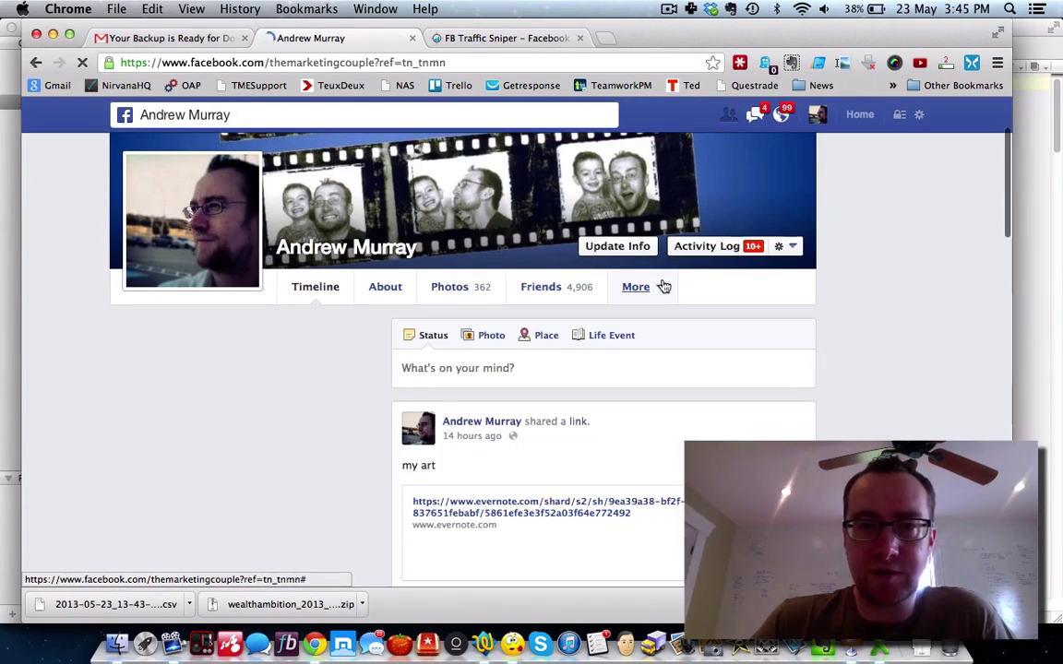
scroll(663, 286, "down", 5)
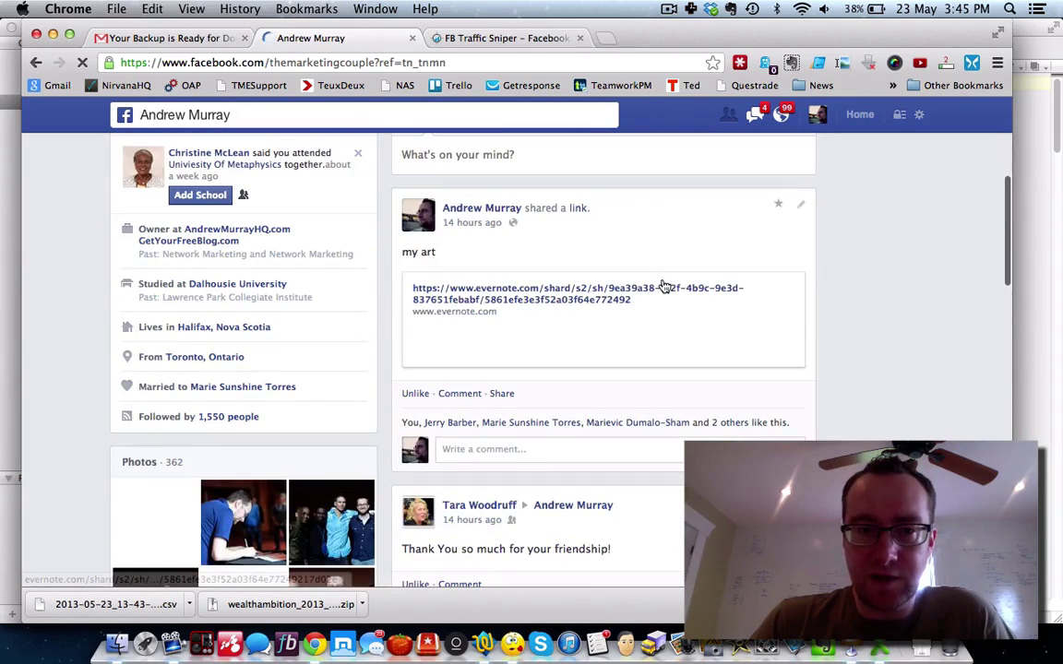
scroll(663, 287, "down", 2)
scroll(598, 296, "down", 5)
scroll(596, 294, "down", 5)
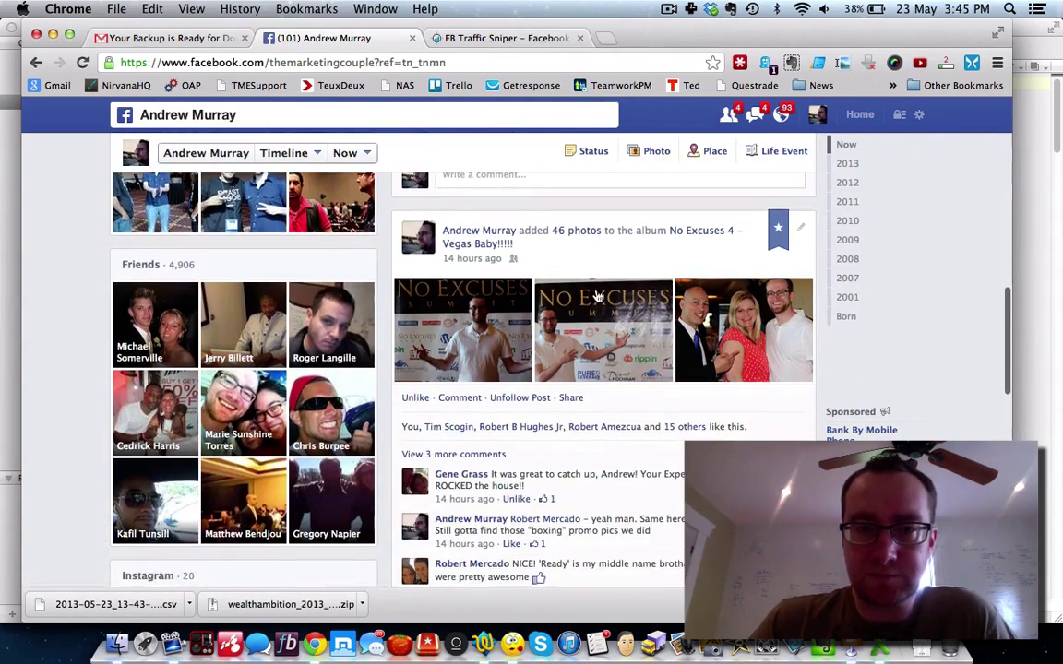
scroll(523, 334, "down", 3)
scroll(478, 390, "down", 15)
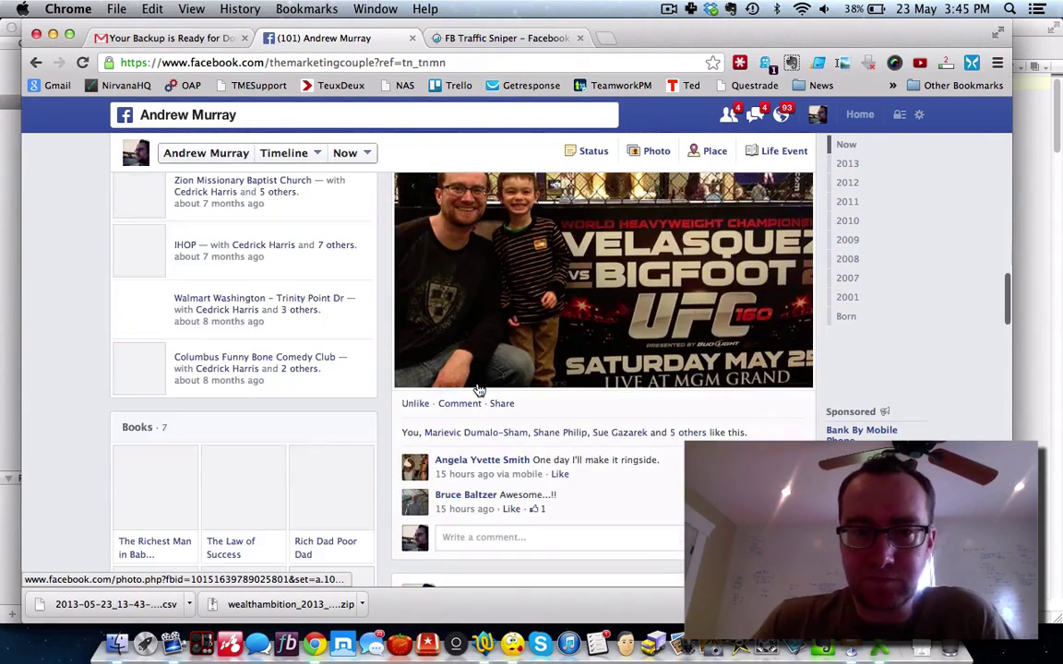
scroll(367, 394, "up", 3)
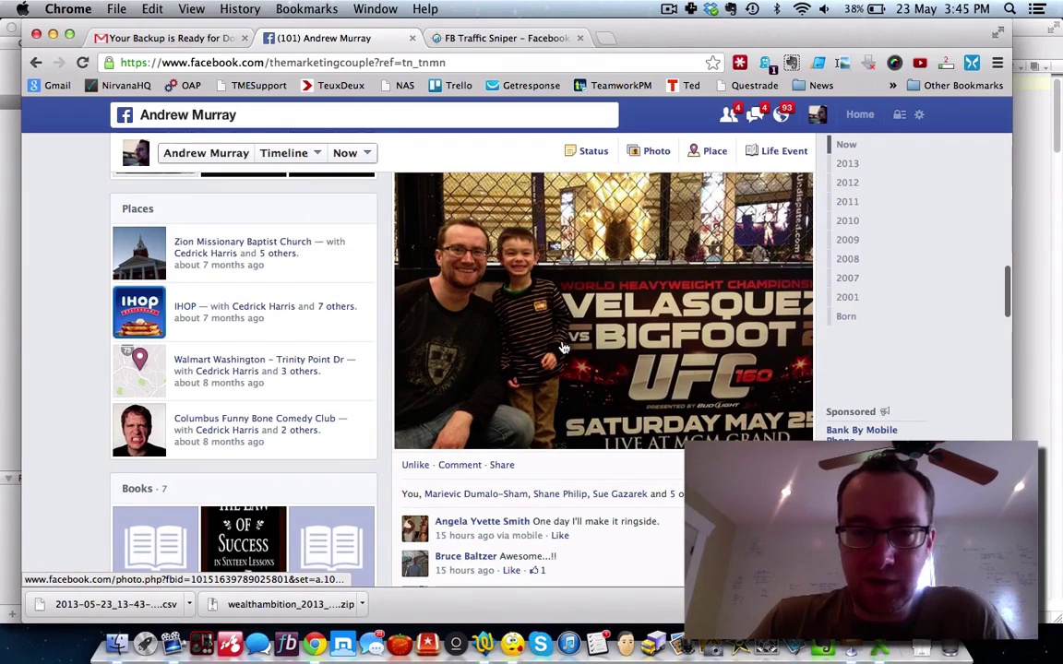
scroll(563, 348, "down", 10)
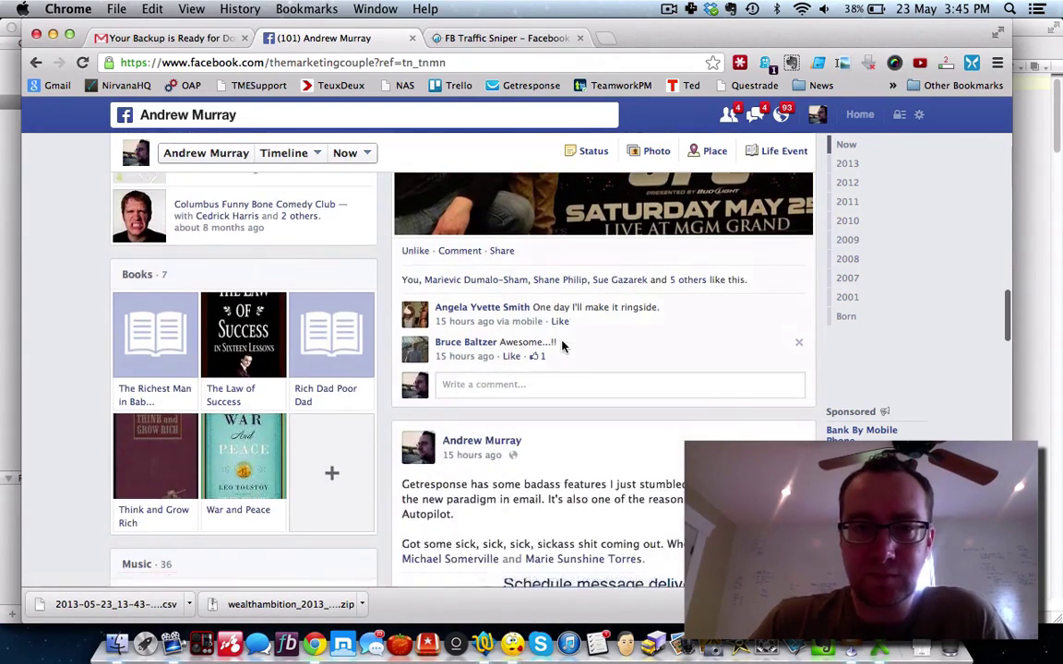
scroll(565, 347, "down", 3)
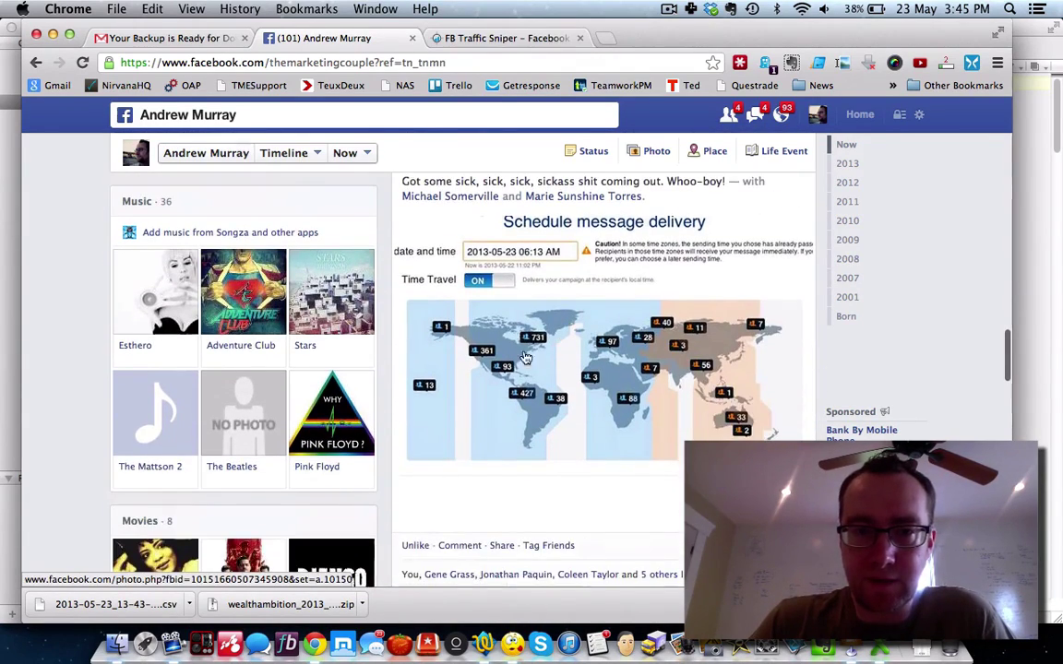
scroll(539, 356, "down", 15)
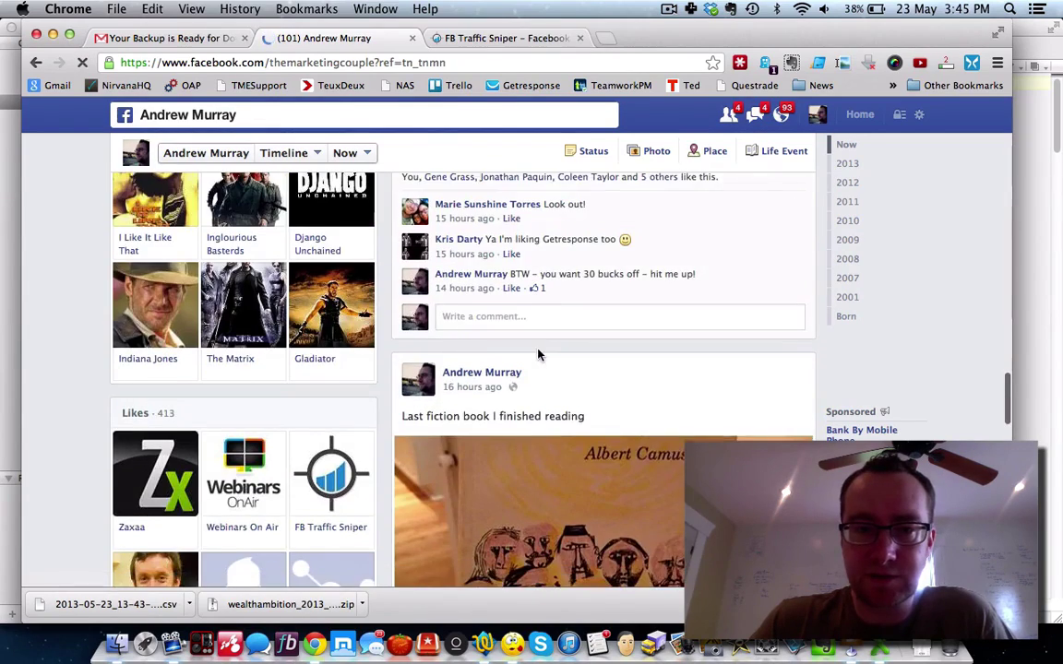
scroll(540, 356, "down", 3)
scroll(540, 355, "down", 10)
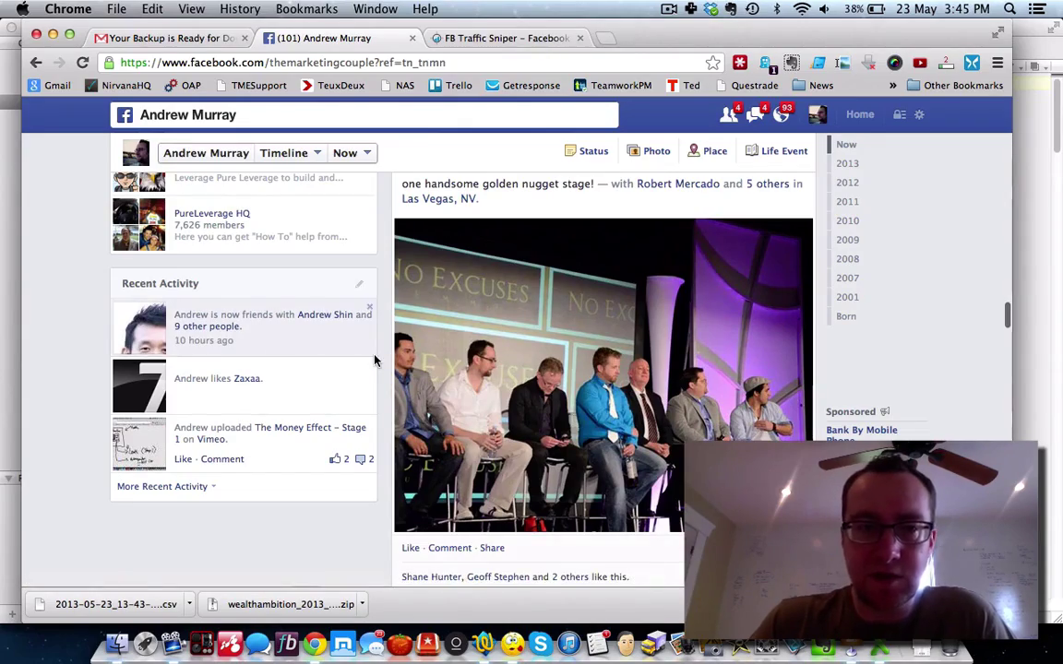
scroll(374, 359, "up", 15)
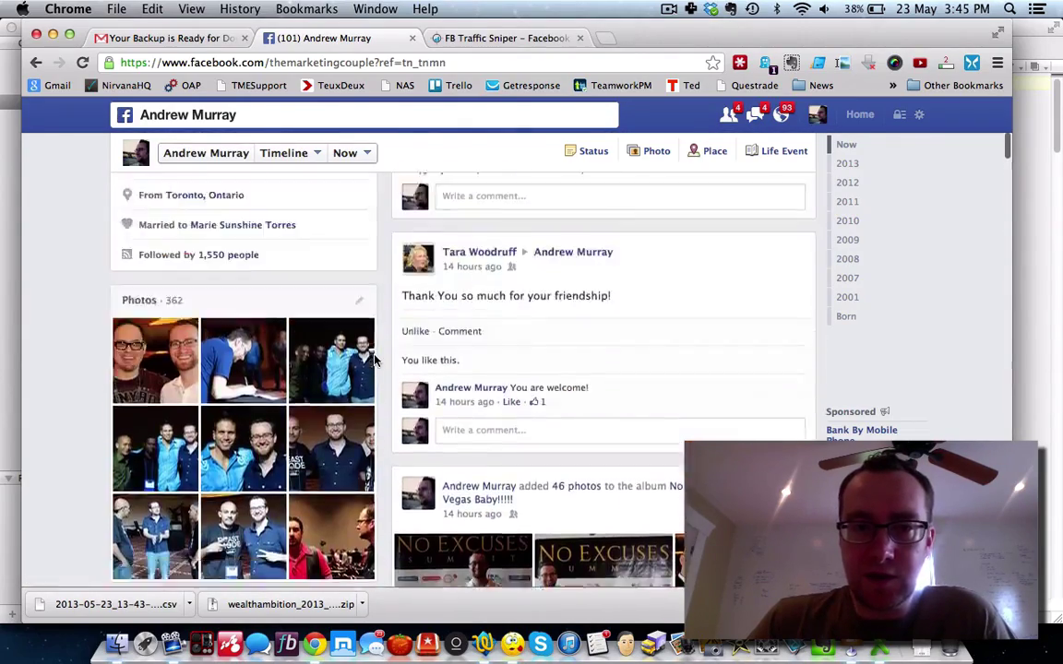
scroll(374, 360, "up", 8)
scroll(498, 441, "down", 3)
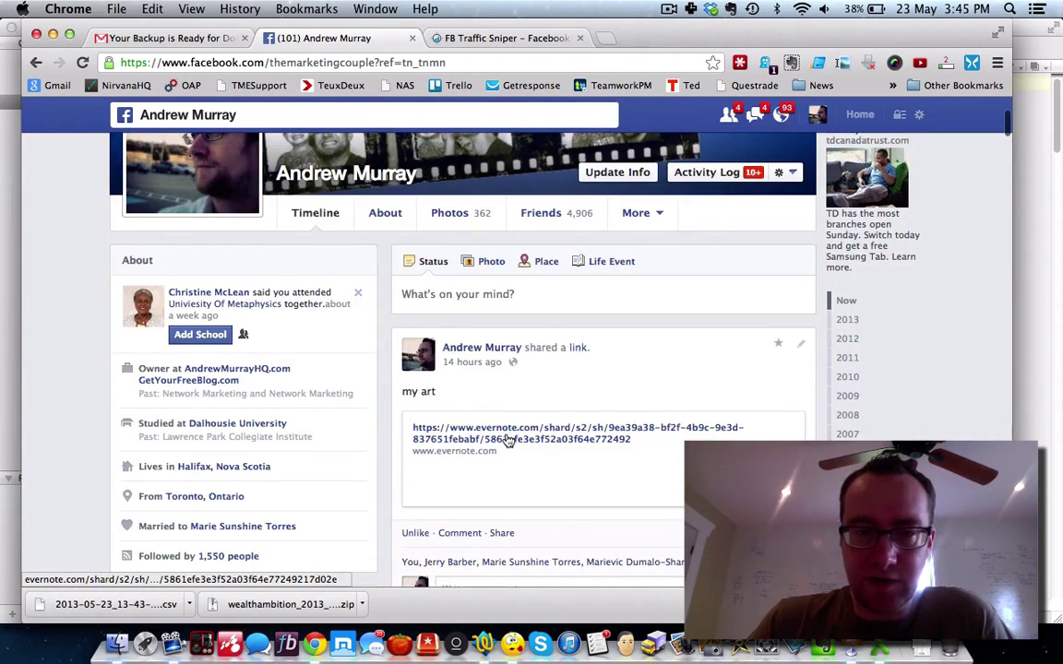
left_click(508, 434)
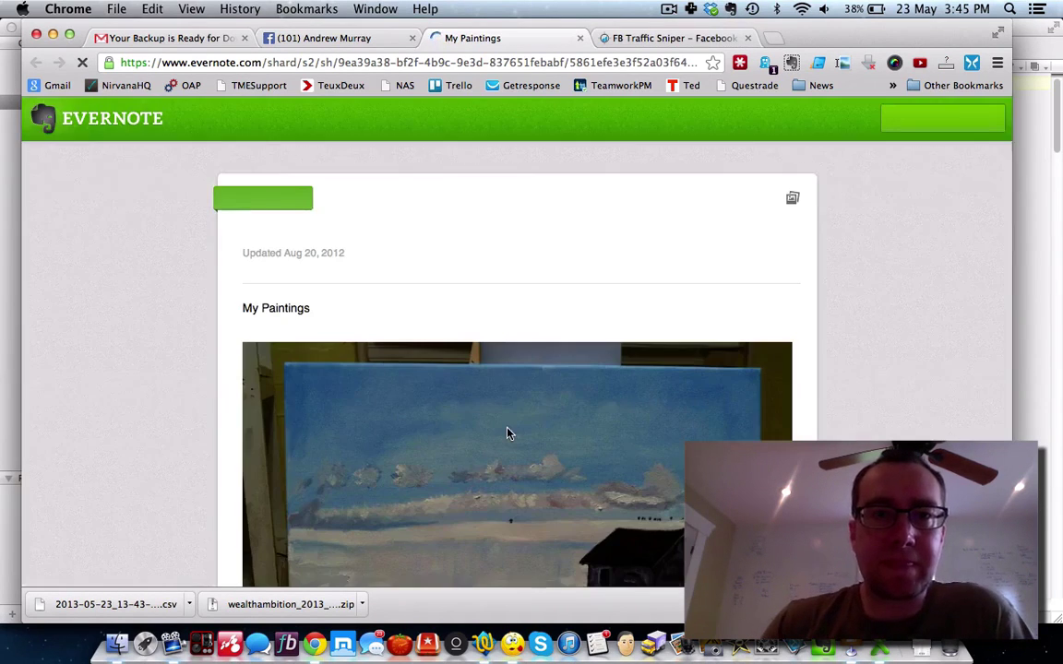
scroll(166, 399, "down", 5)
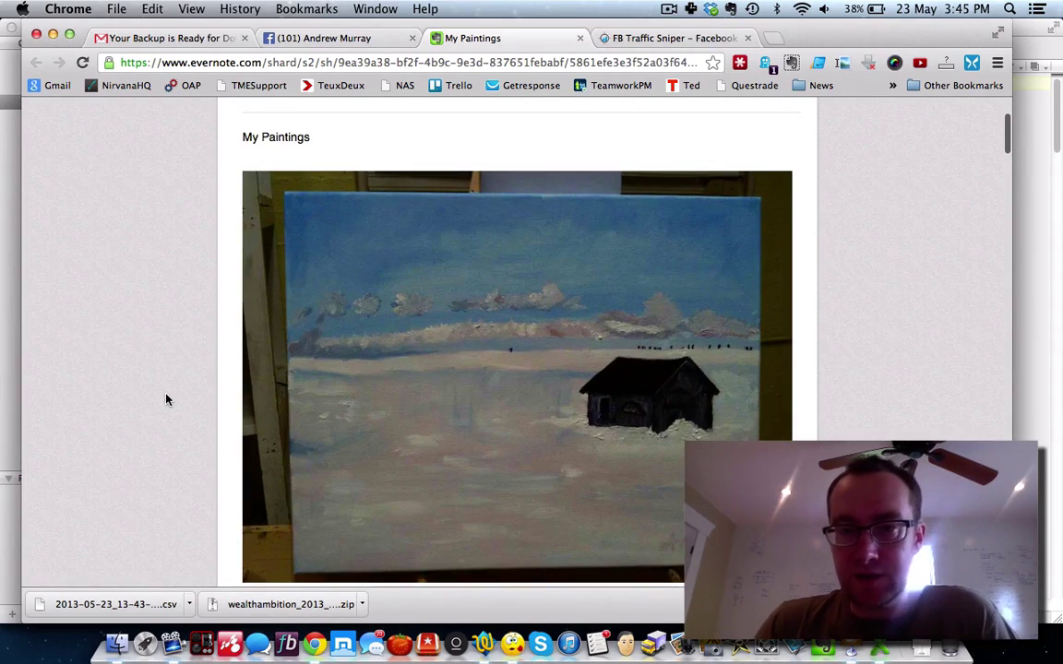
scroll(167, 399, "down", 2)
scroll(166, 399, "down", 1)
scroll(167, 399, "down", 10)
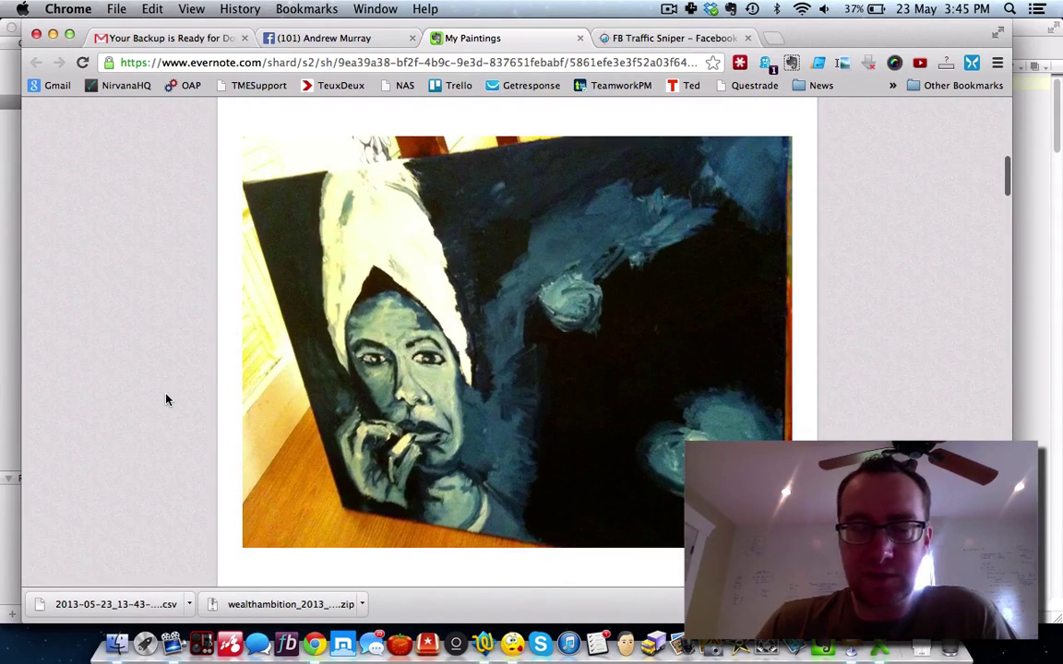
scroll(167, 399, "down", 11)
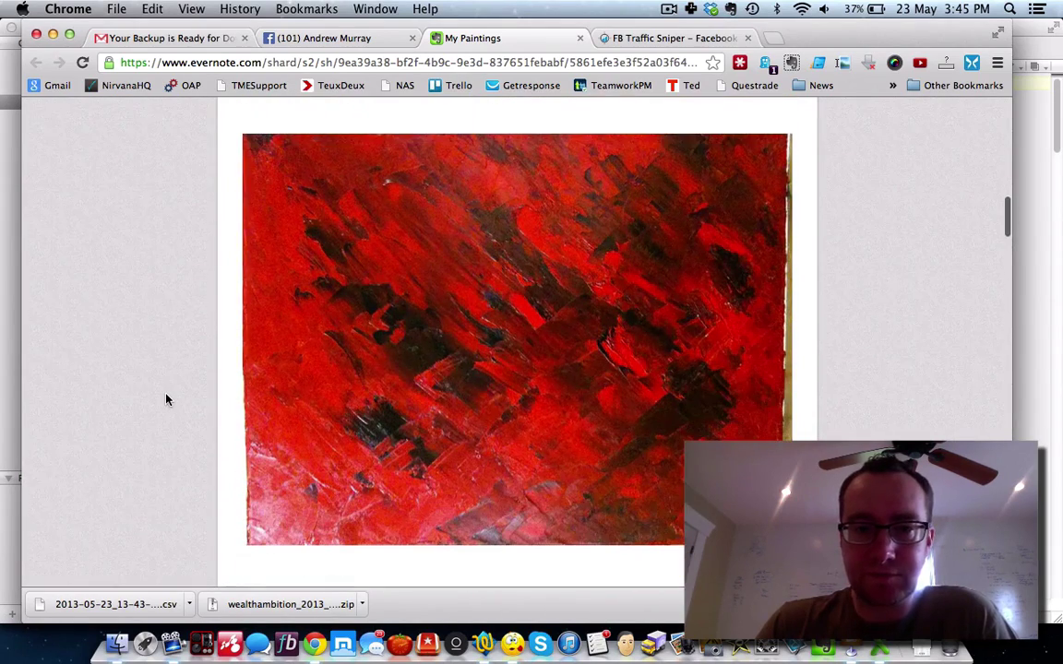
scroll(167, 400, "down", 2)
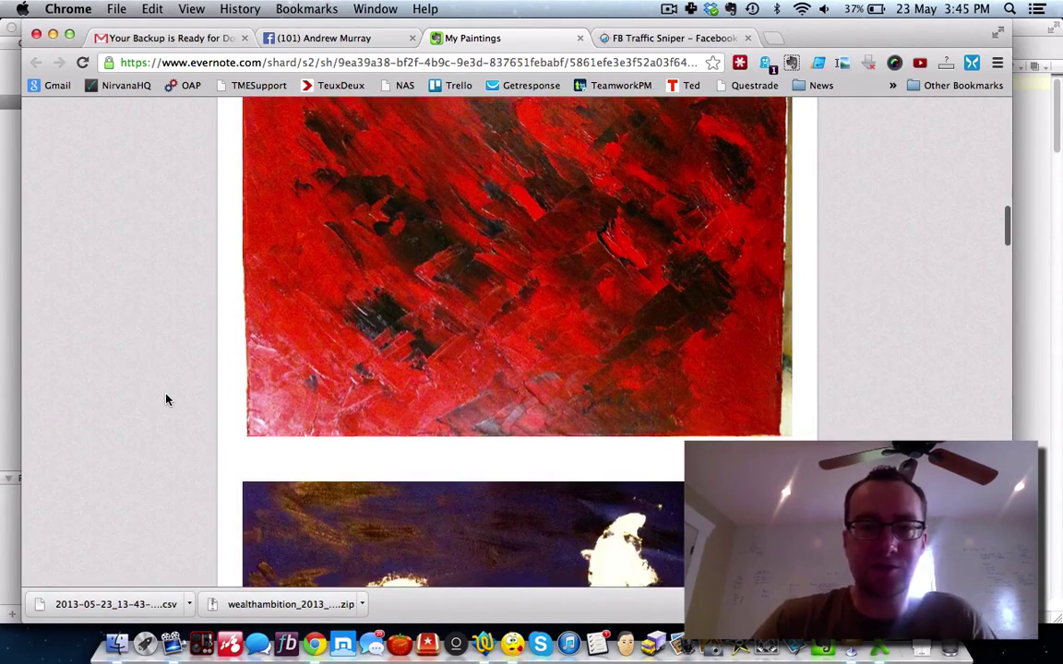
scroll(167, 400, "up", 2)
scroll(167, 399, "down", 7)
scroll(167, 399, "down", 3)
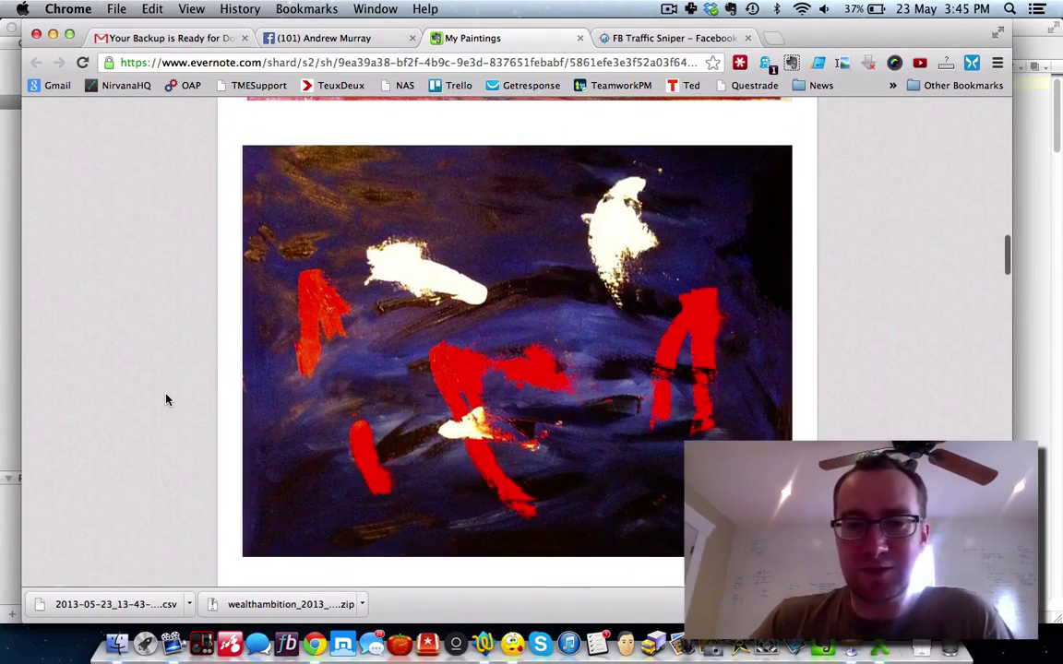
scroll(167, 400, "down", 4)
scroll(167, 399, "down", 7)
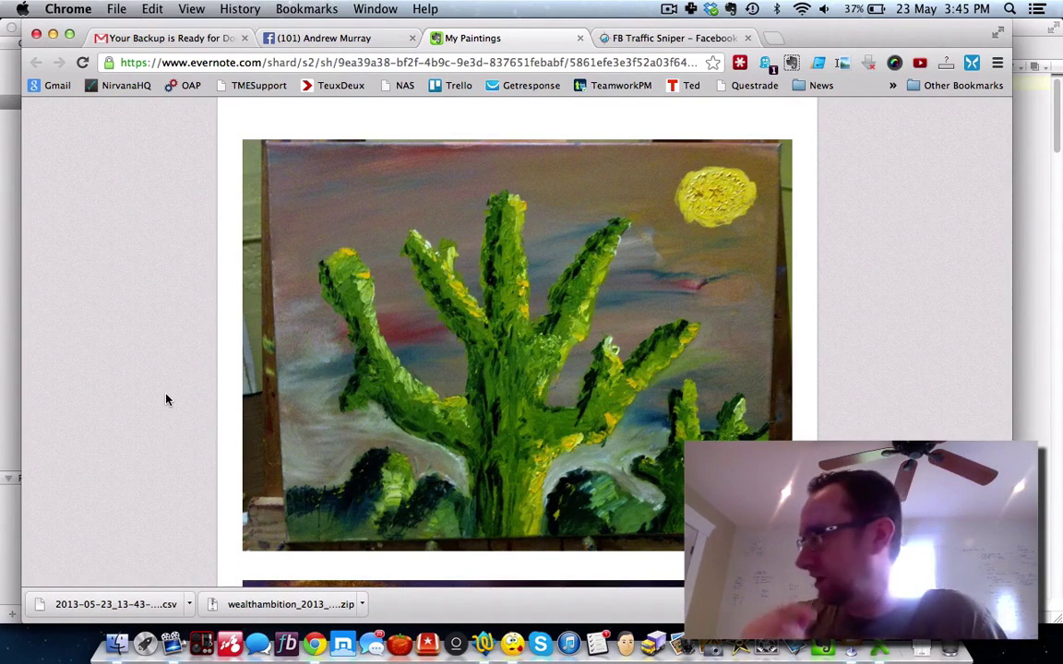
scroll(167, 399, "down", 3)
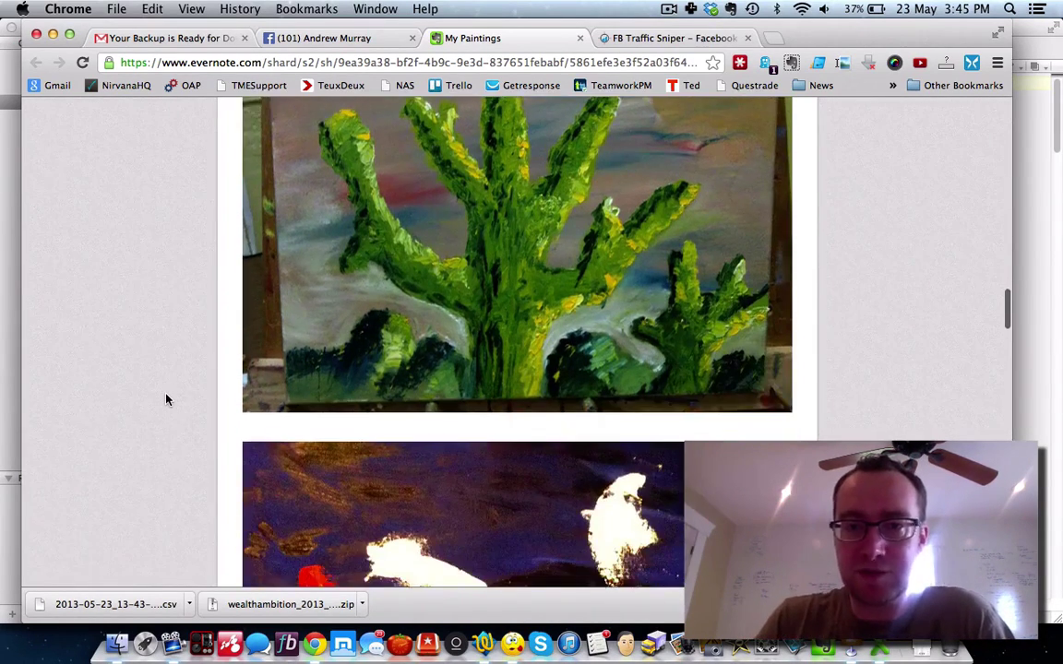
scroll(167, 399, "down", 15)
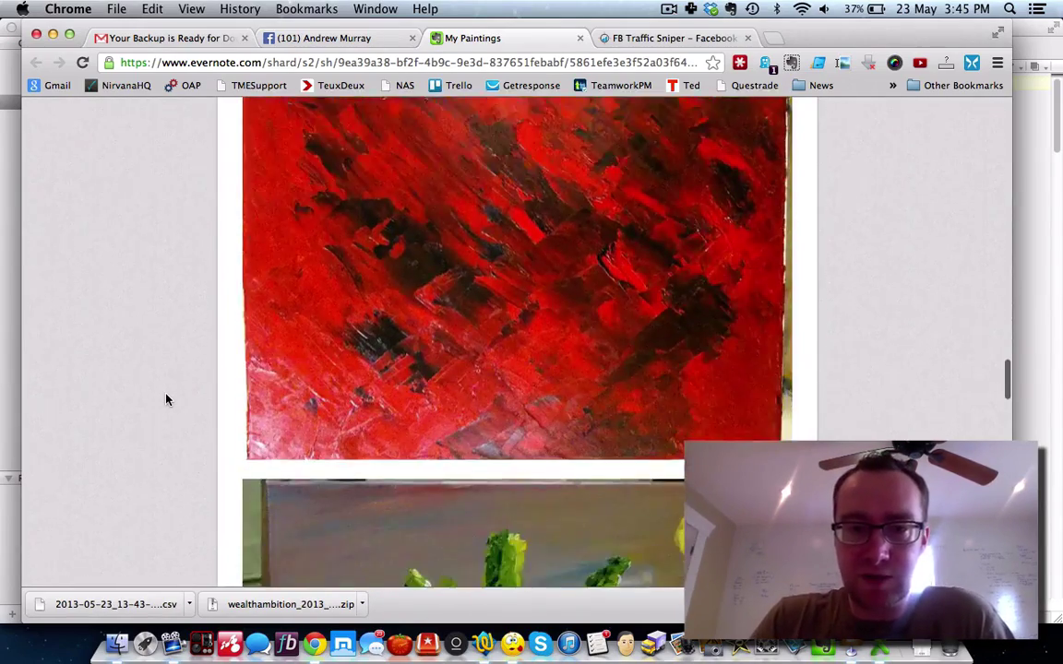
scroll(167, 400, "down", 20)
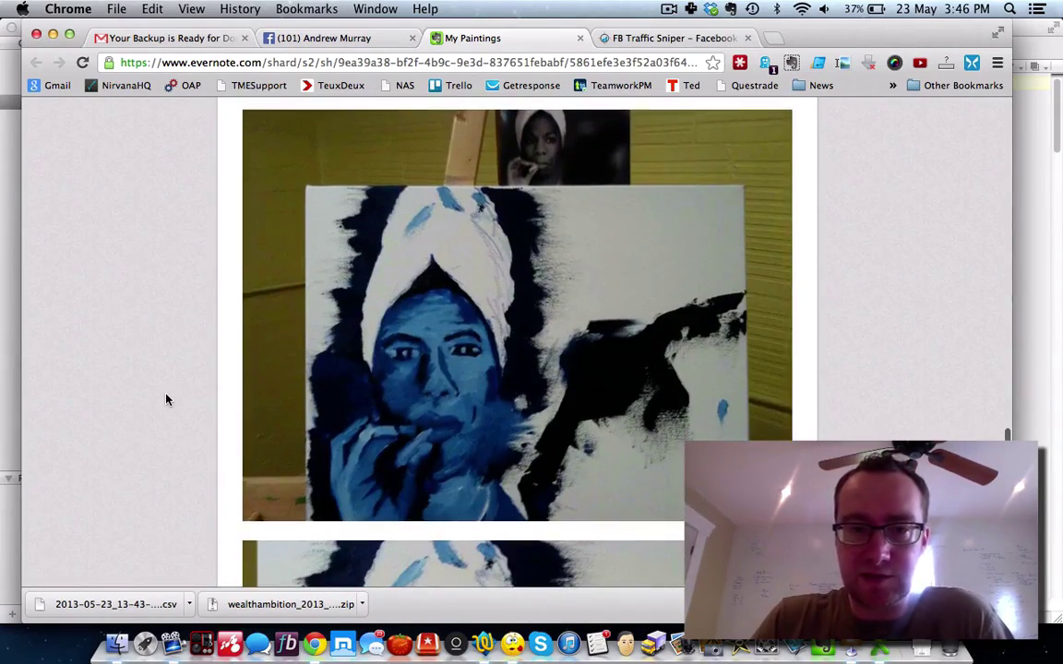
scroll(167, 399, "down", 2)
scroll(166, 400, "up", 2)
scroll(167, 400, "down", 4)
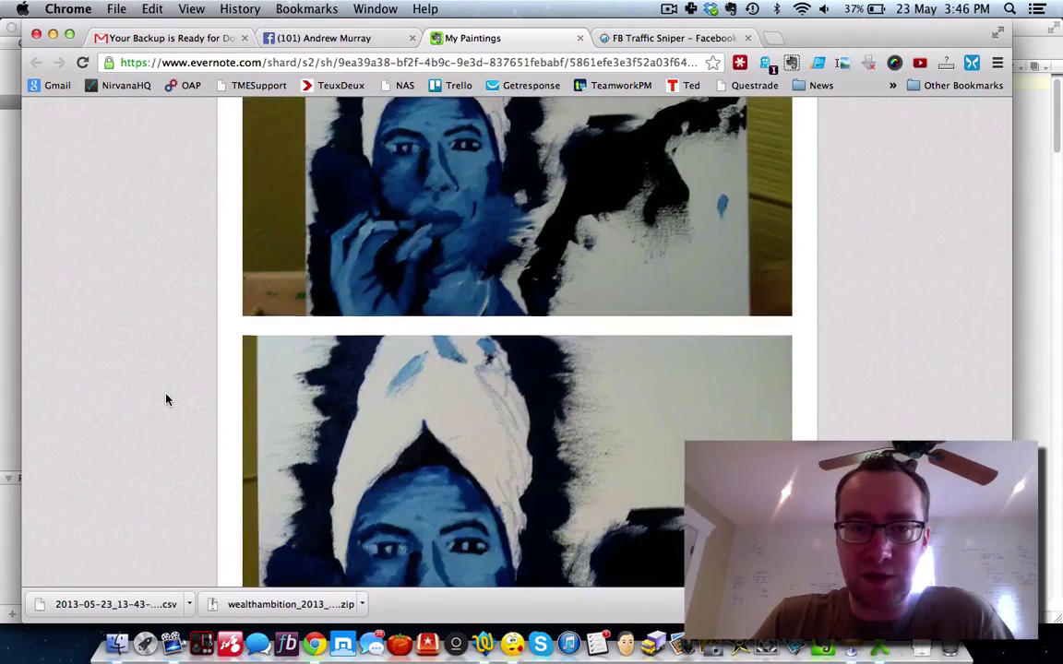
scroll(167, 399, "down", 20)
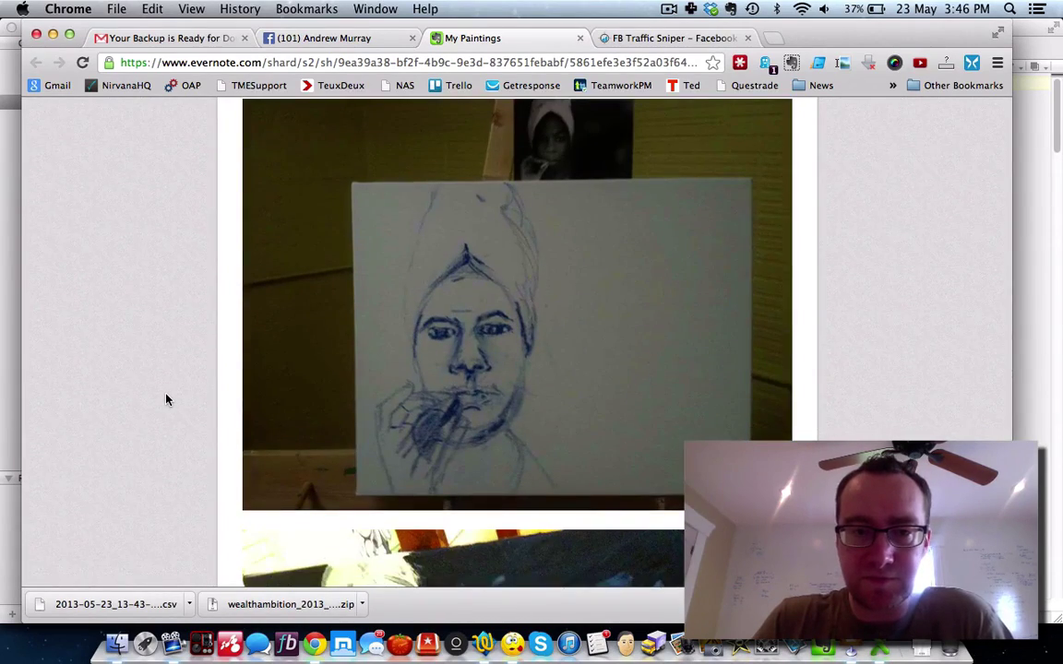
scroll(167, 399, "down", 5)
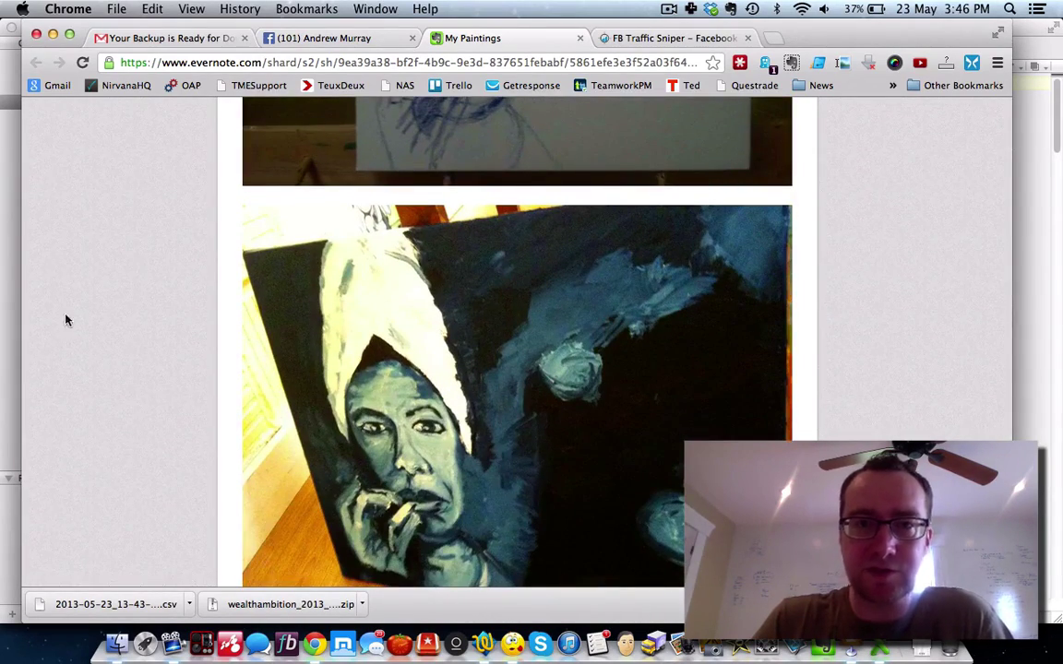
left_click(578, 41)
Step: Download the completed empower network results and save them as fbid-empower.csv on the Desktop
left_click(522, 37)
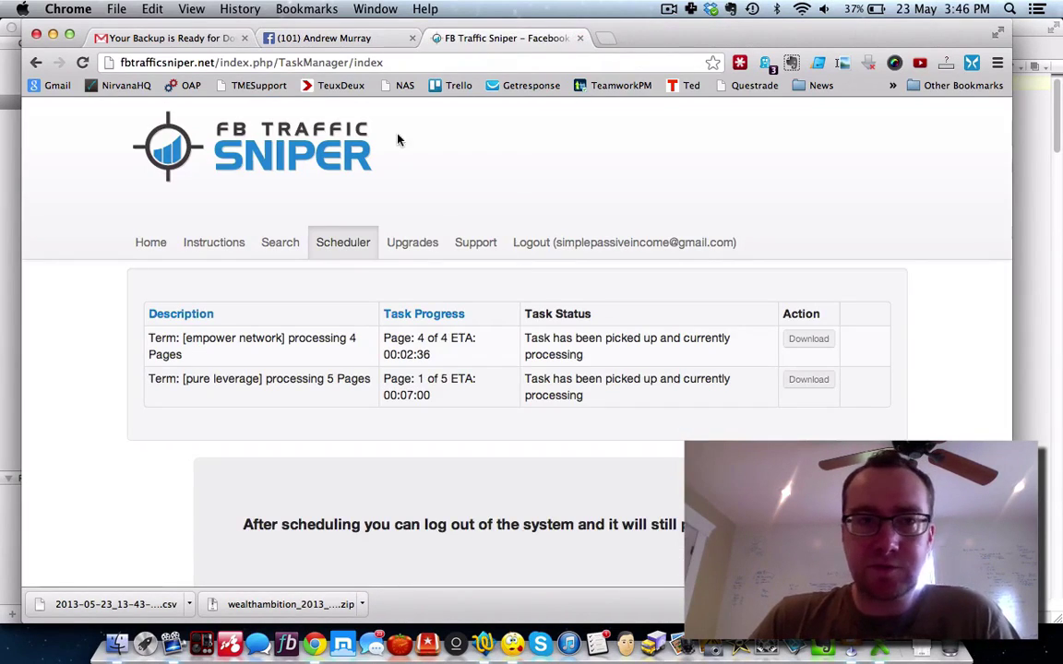
left_click(83, 63)
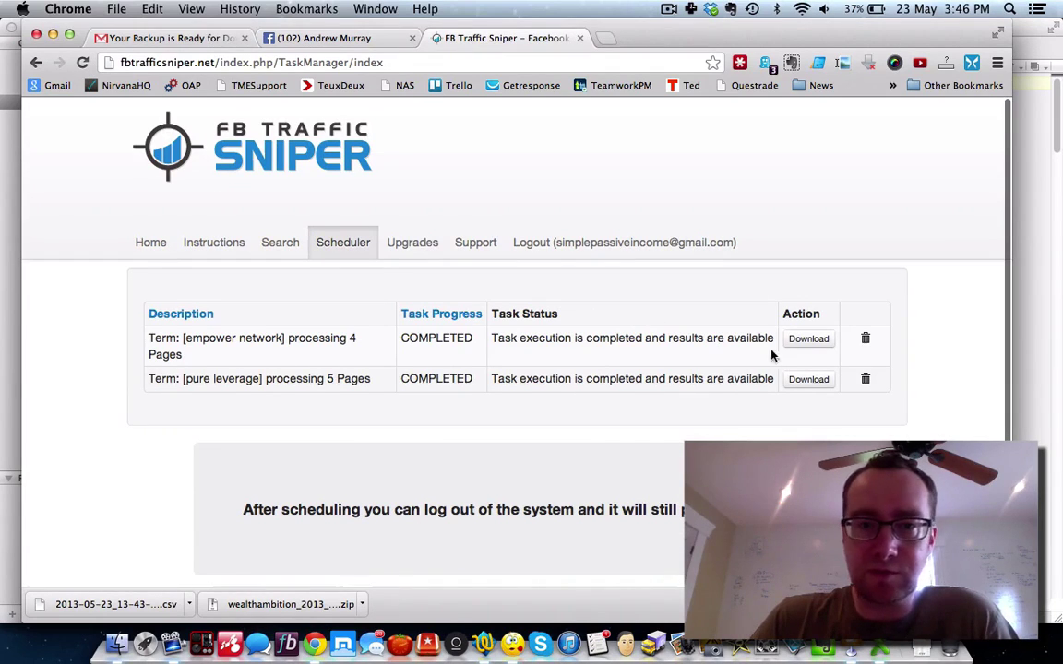
left_click(809, 341)
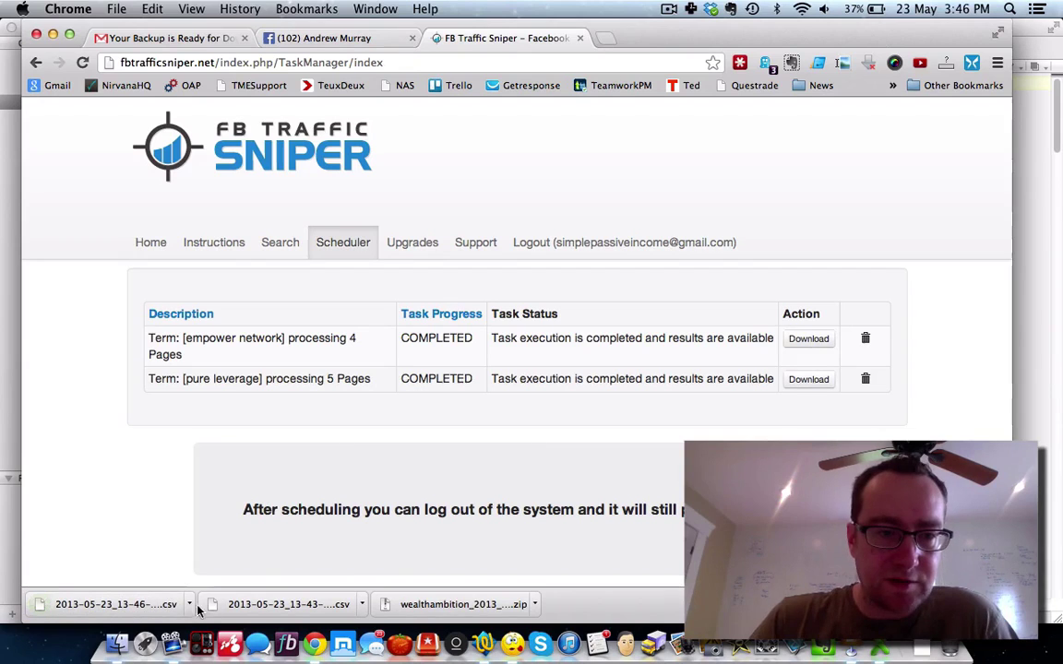
left_click(190, 604)
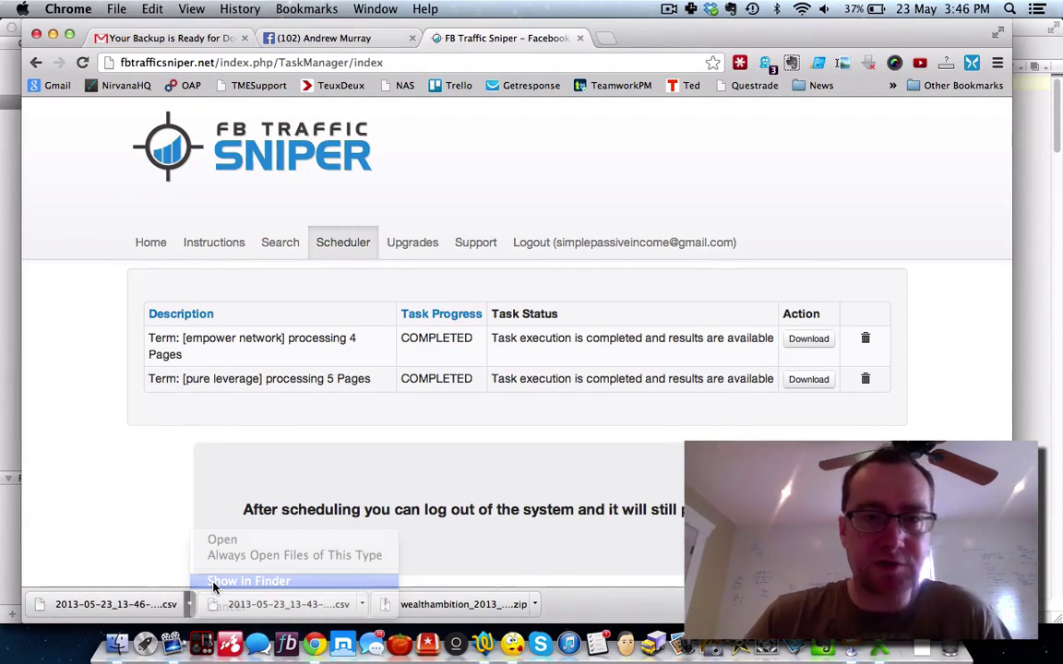
left_click(213, 582)
left_click(247, 189)
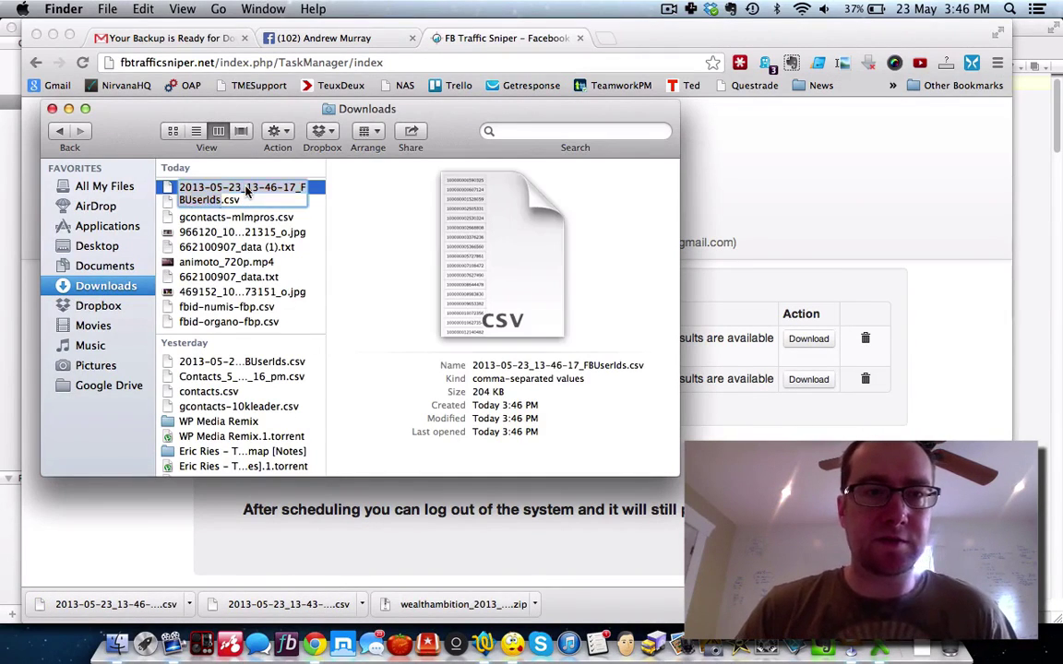
type("fbid-empower")
key("Return")
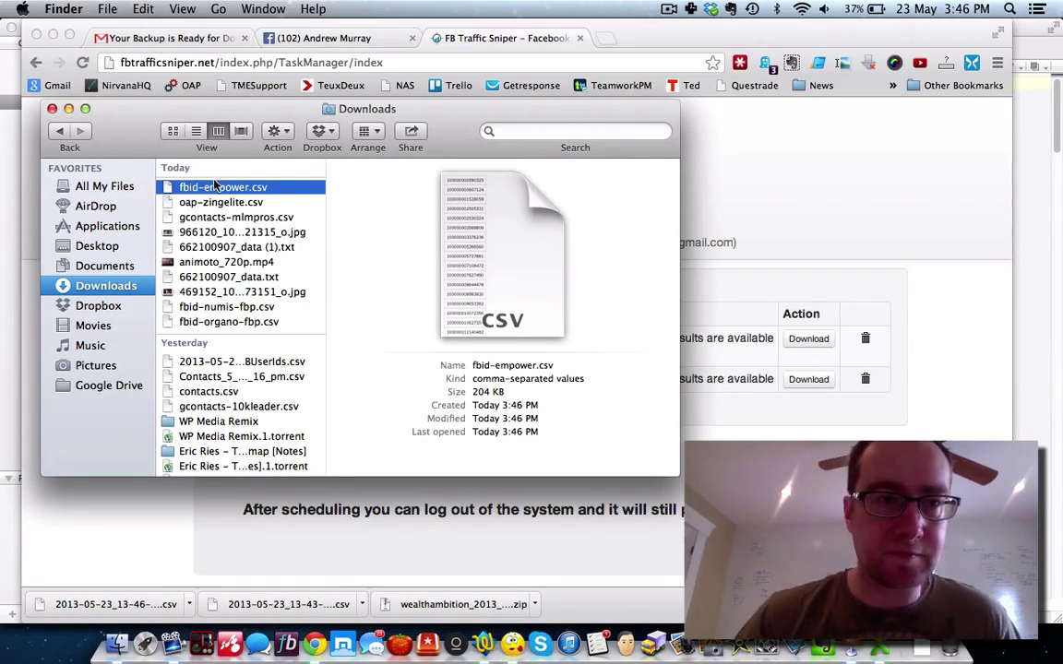
left_click_drag(213, 187, 129, 246)
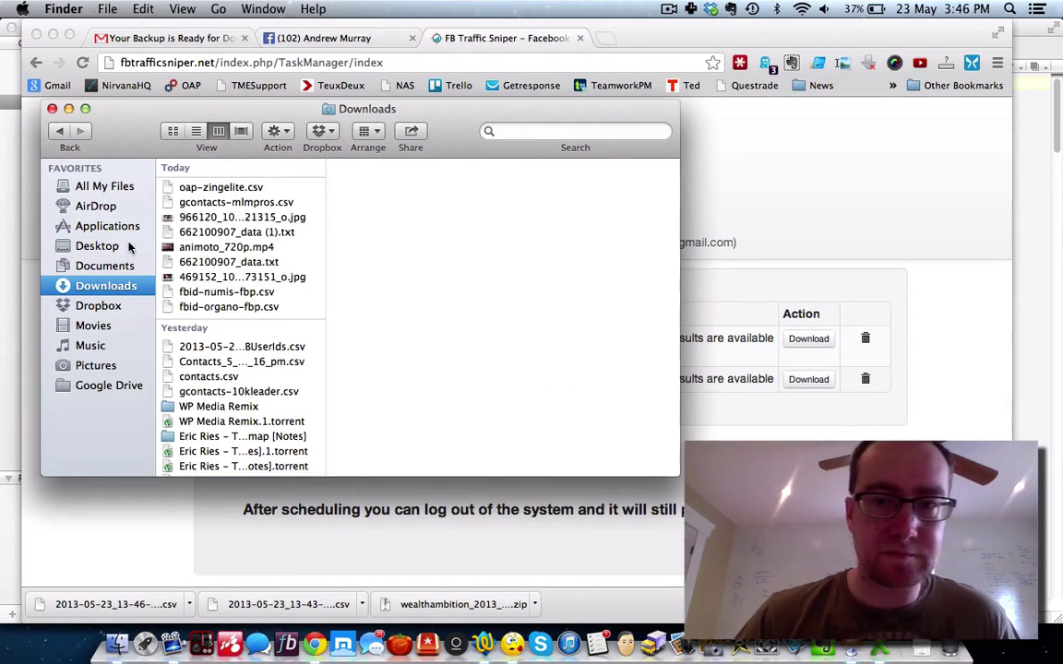
left_click(747, 388)
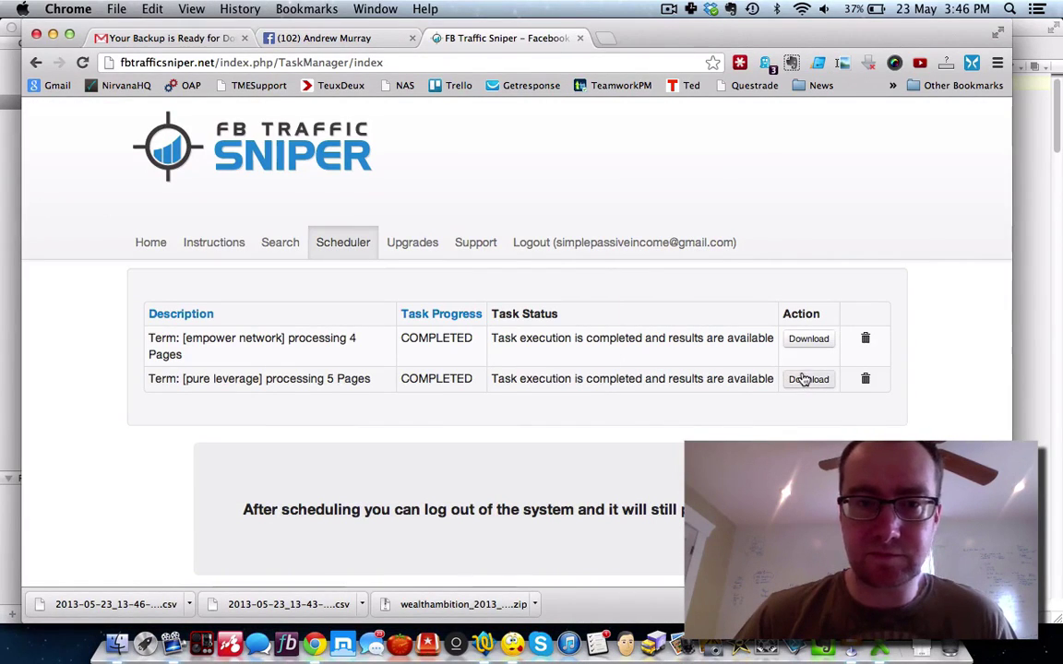
Step: Rename the pure leverage CSV to fbid-pureleverage.csv, move it to the Desktop, and close Downloads
left_click(187, 606)
left_click(218, 580)
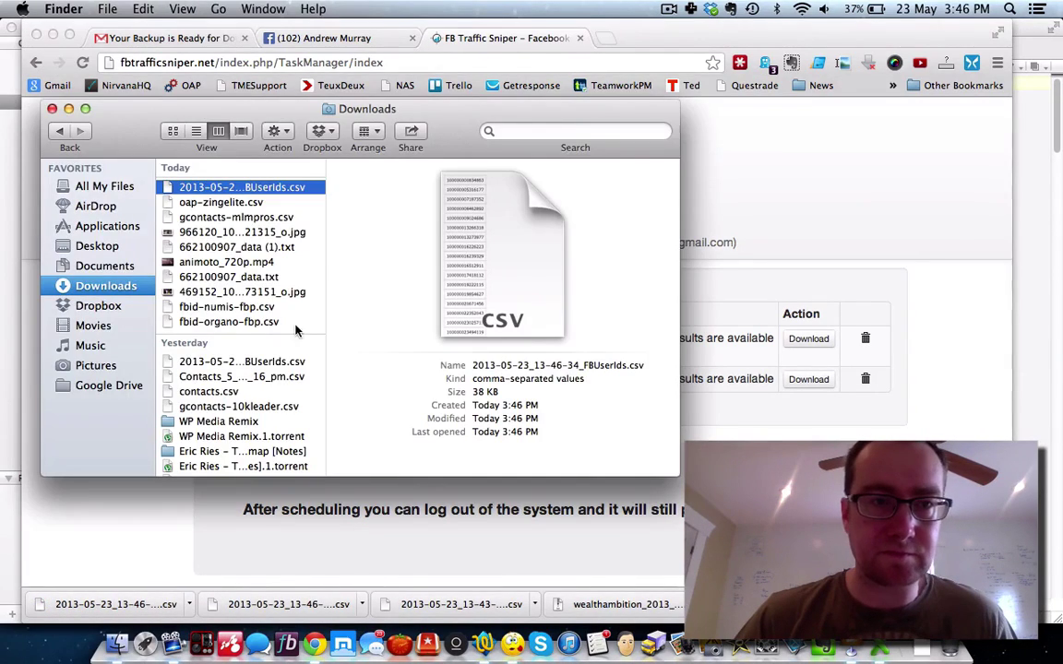
left_click(247, 187)
type("fbid-p")
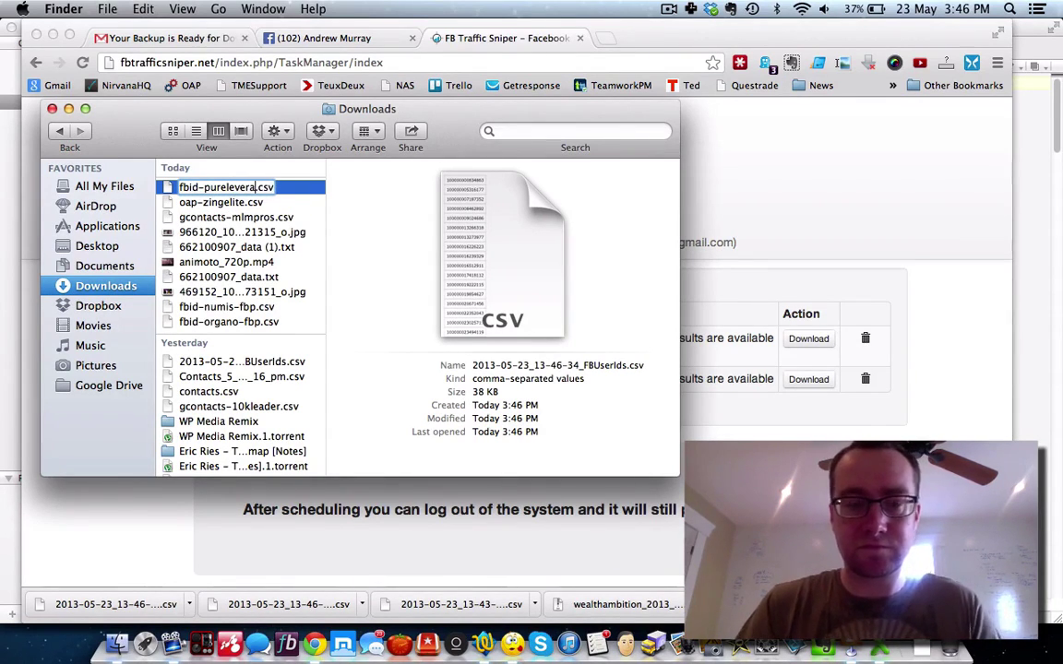
type("ureleverage")
key("Return")
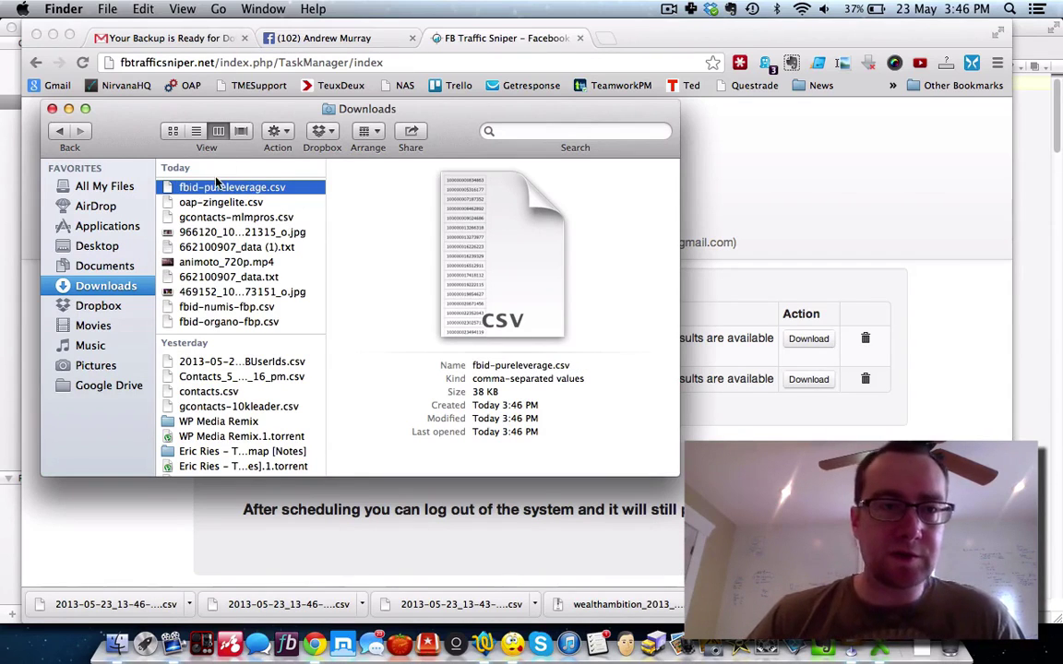
left_click_drag(215, 187, 98, 244)
left_click(53, 109)
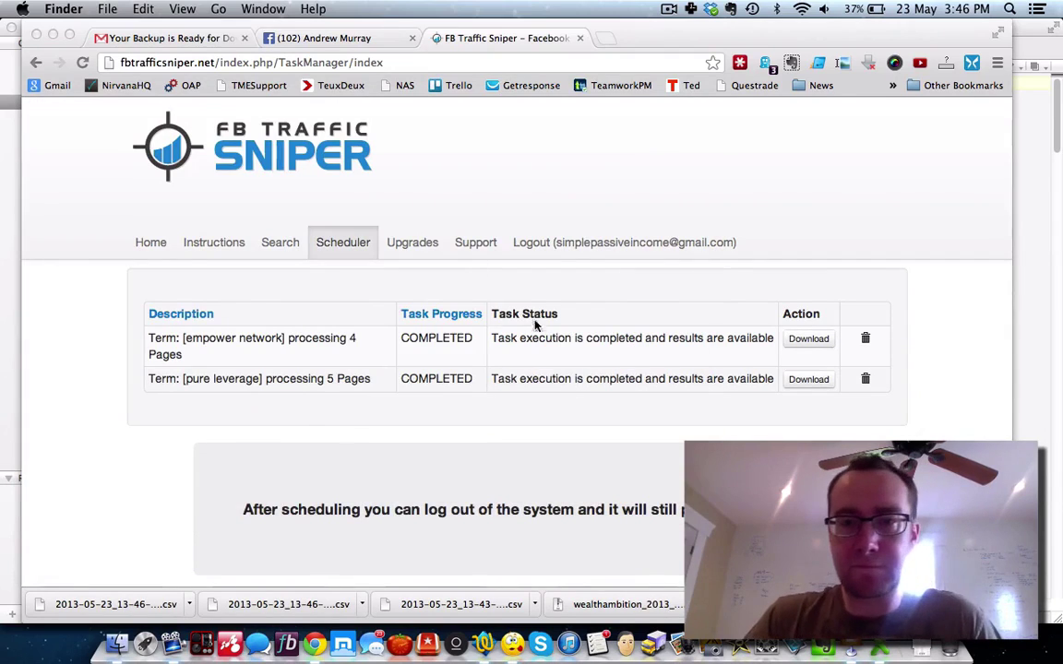
Step: Delete the completed empower network task from the Scheduler, confirming the removal
left_click(866, 341)
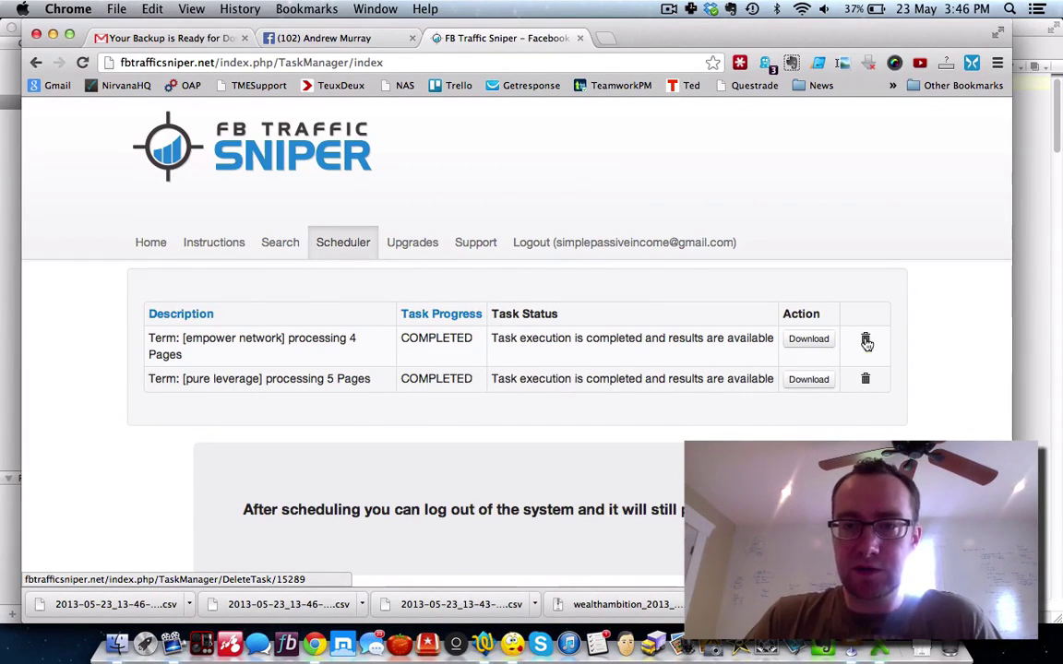
left_click(866, 340)
left_click(656, 242)
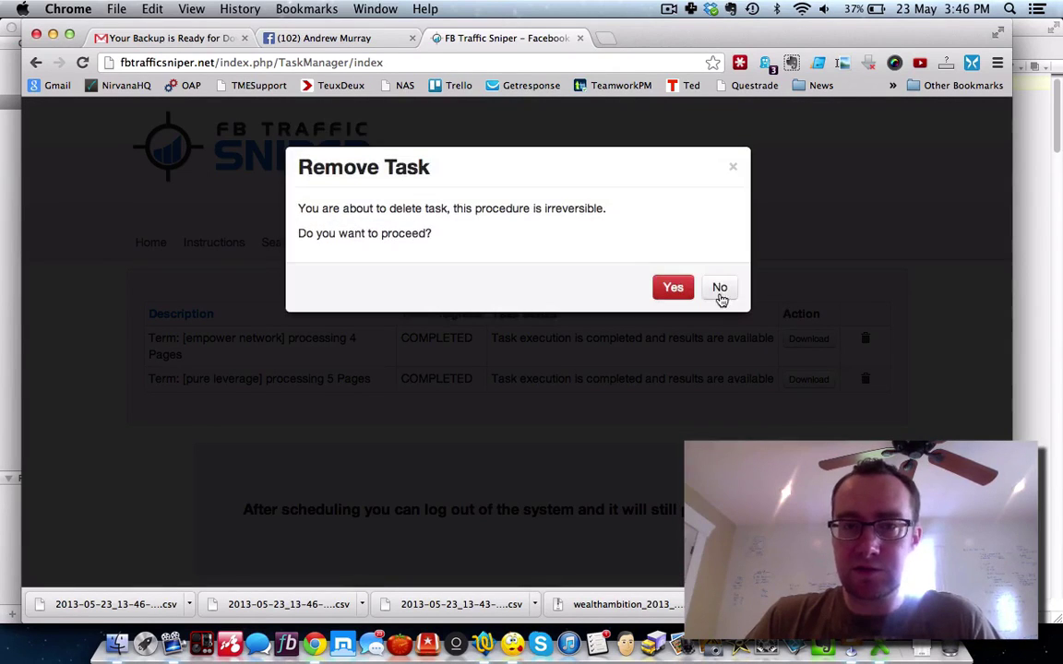
left_click(674, 287)
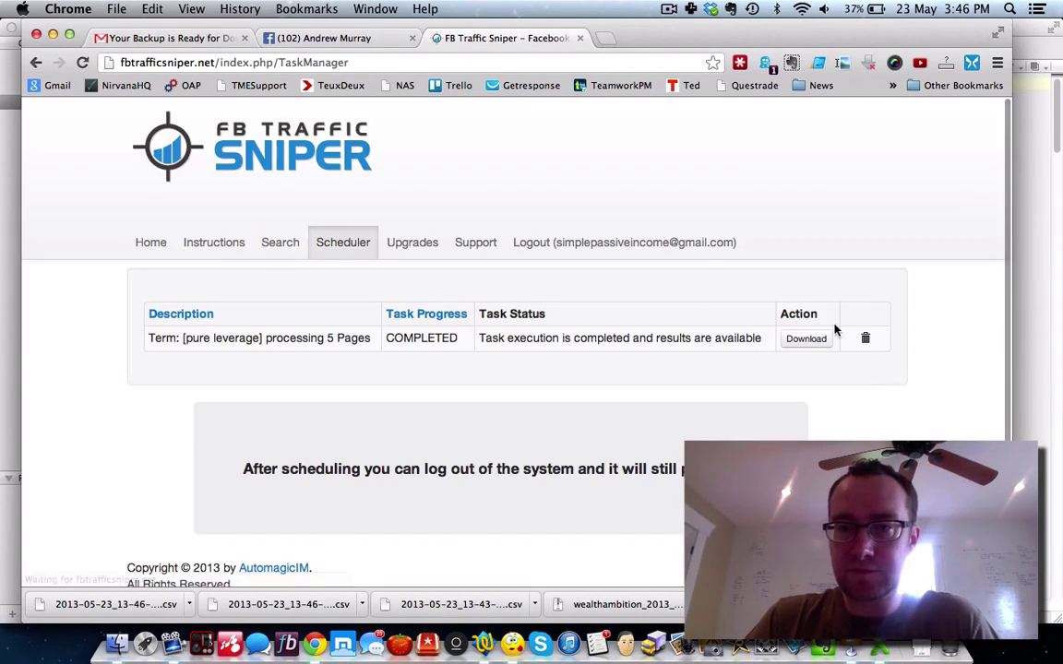
Step: Delete the remaining pure leverage task, then return to the Search page
left_click(864, 338)
left_click(656, 240)
left_click(674, 287)
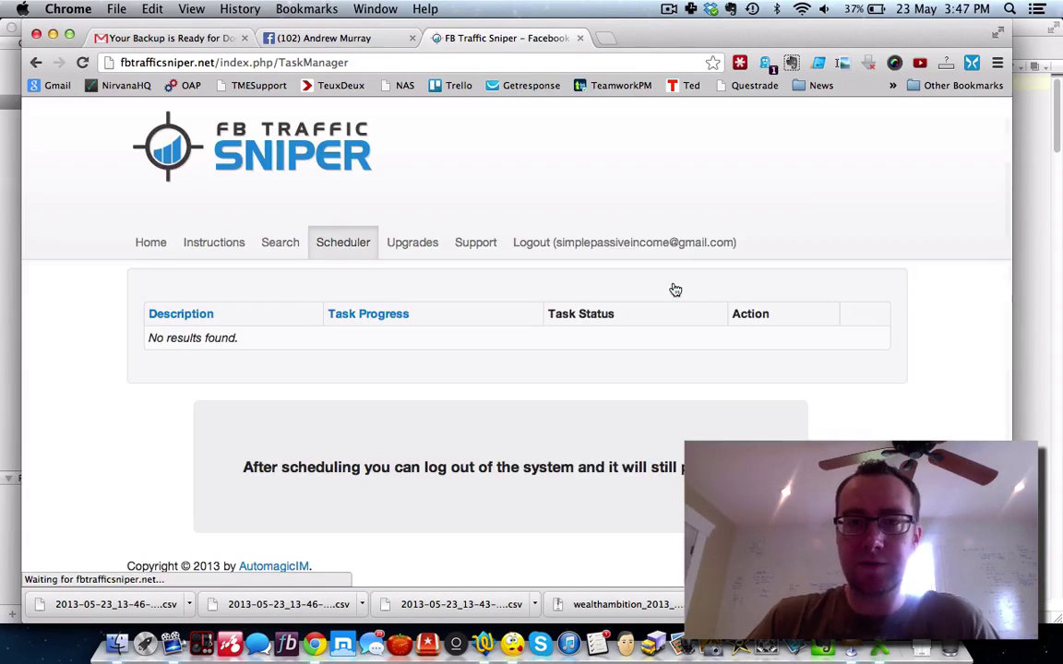
left_click(283, 243)
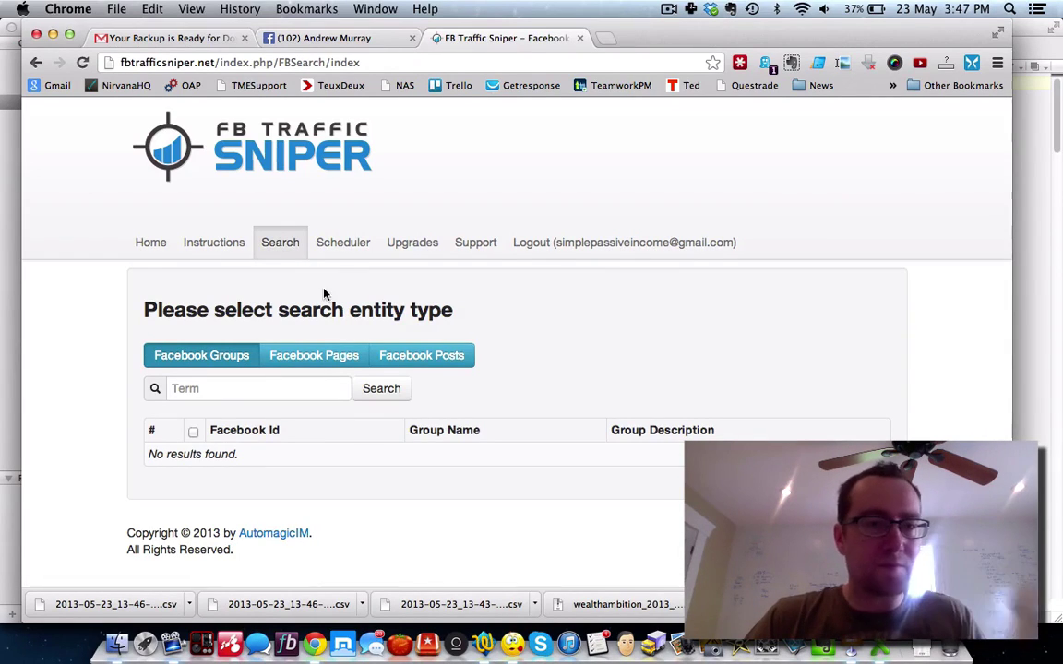
Step: Search Facebook Pages for 'harv eker'
left_click(318, 356)
left_click(270, 396)
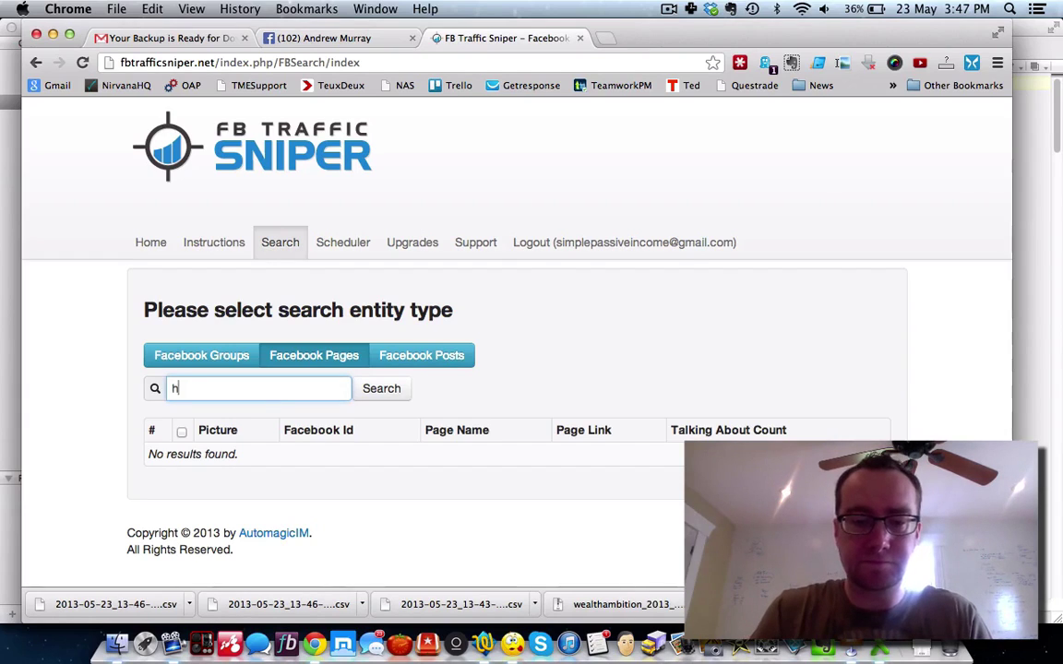
type("harv eker")
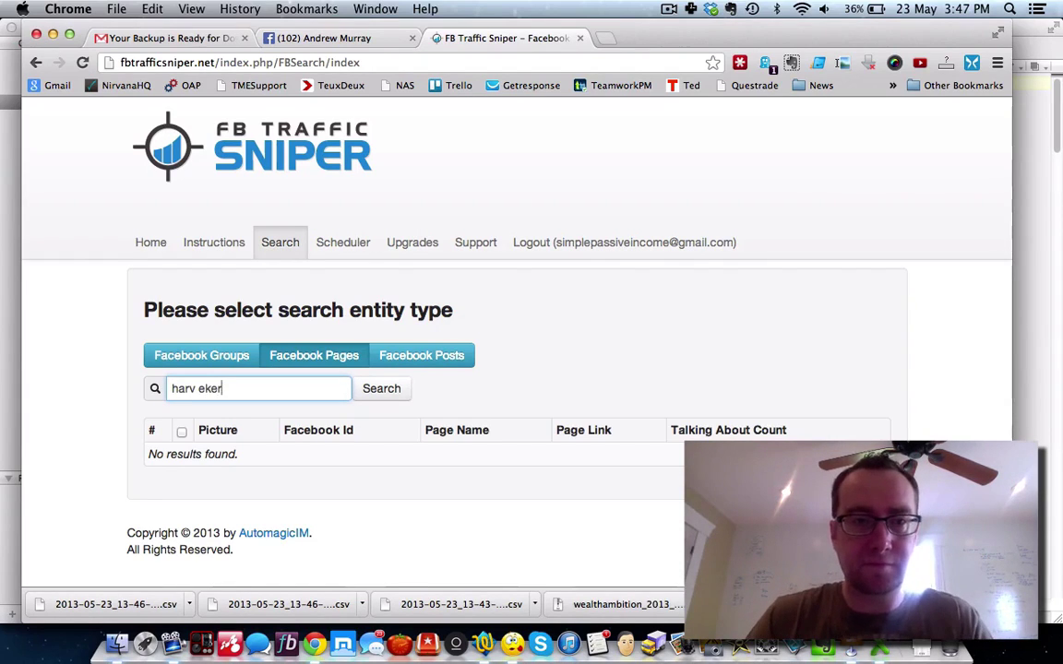
left_click(379, 390)
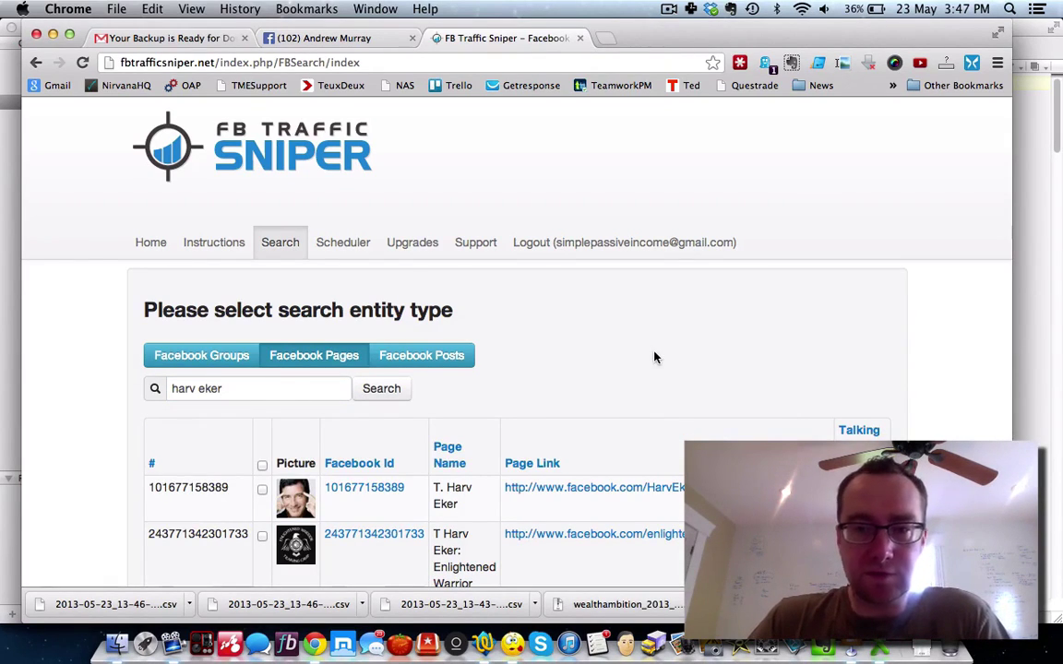
Step: Sort results by Talking About and create a download task for the top five pages
left_click(843, 433)
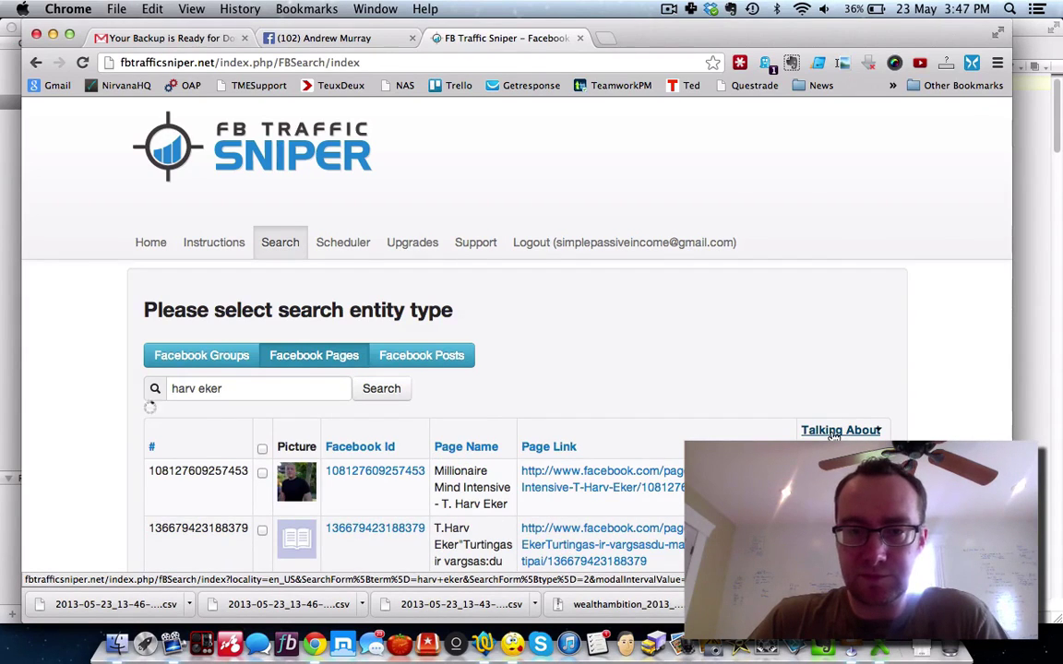
scroll(833, 435, "down", 3)
scroll(831, 435, "up", 3)
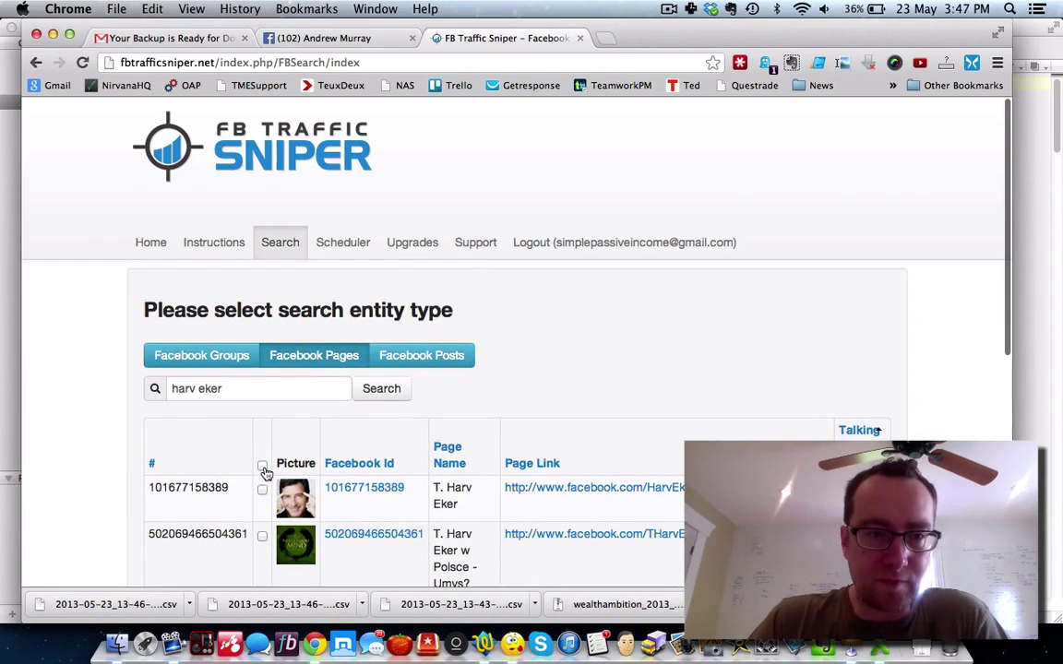
scroll(96, 486, "down", 10)
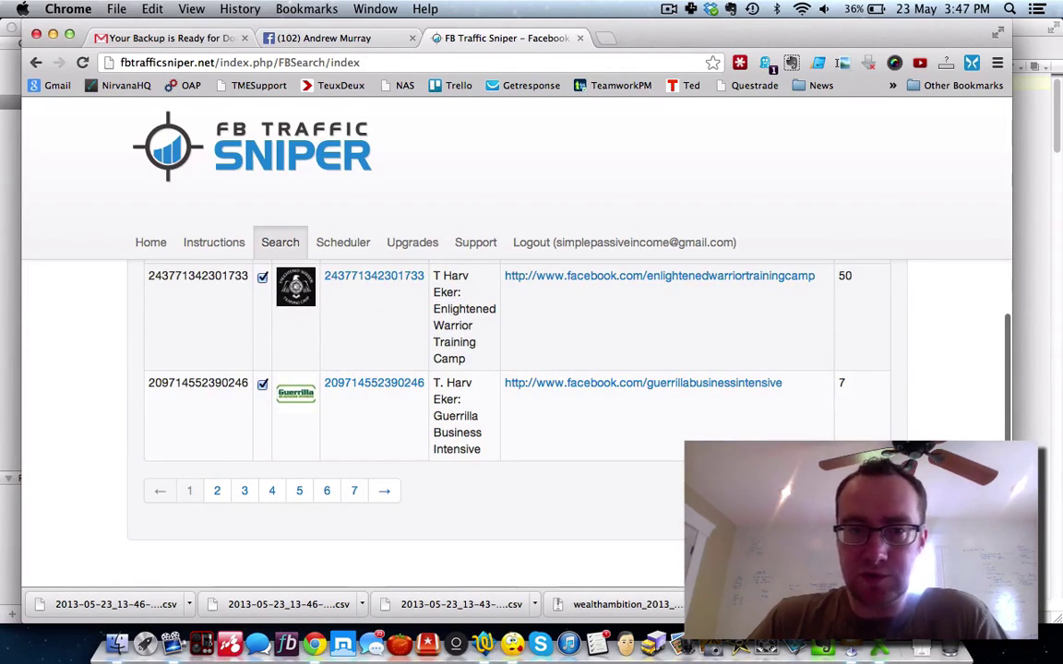
left_click(812, 491)
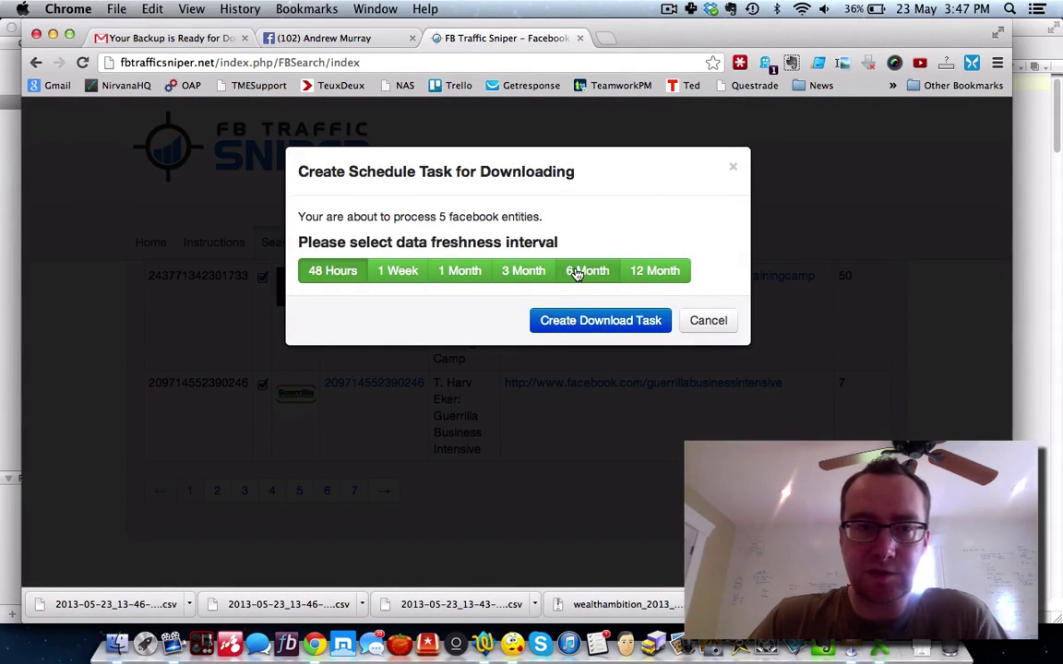
left_click(581, 321)
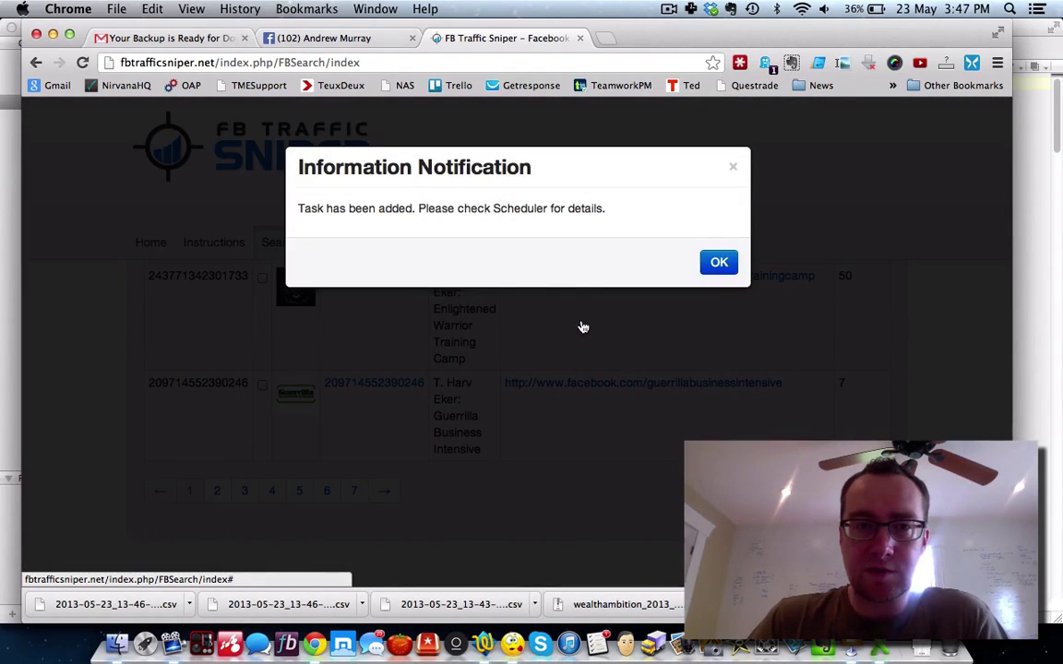
left_click(723, 263)
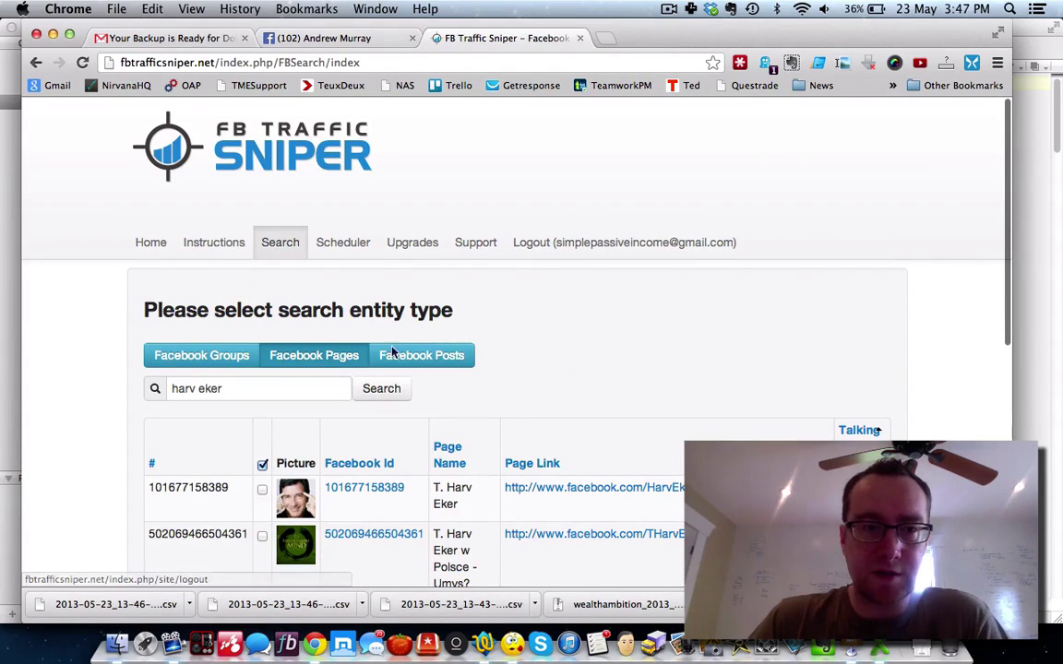
Step: Replace the search term with 'millionaire mind' and search Facebook Pages
triple_click(257, 388)
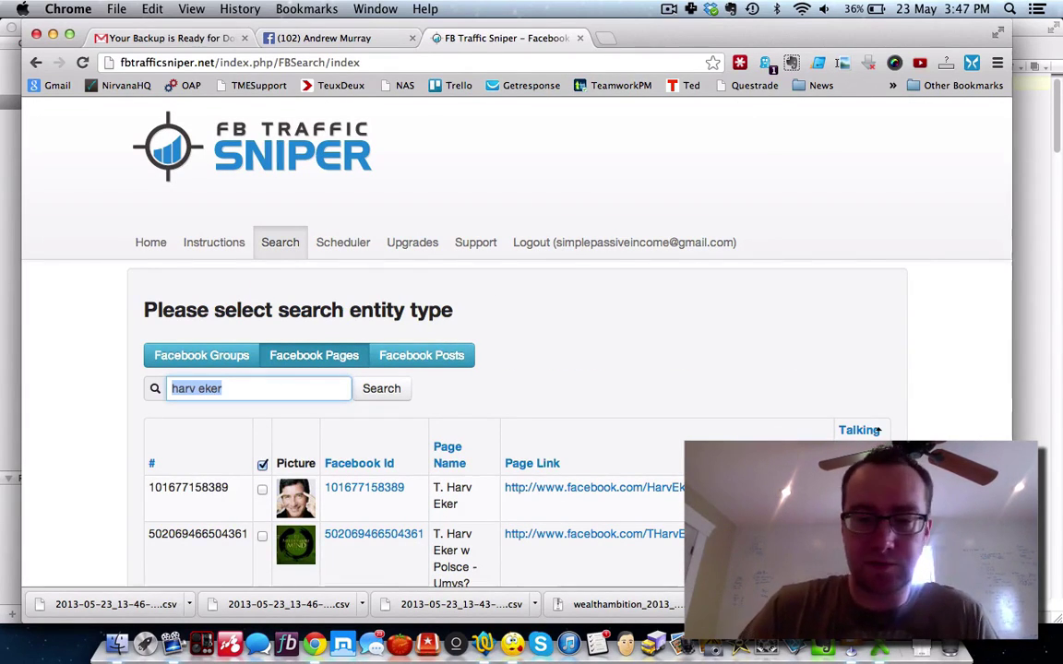
type("millionaire mind")
left_click(365, 391)
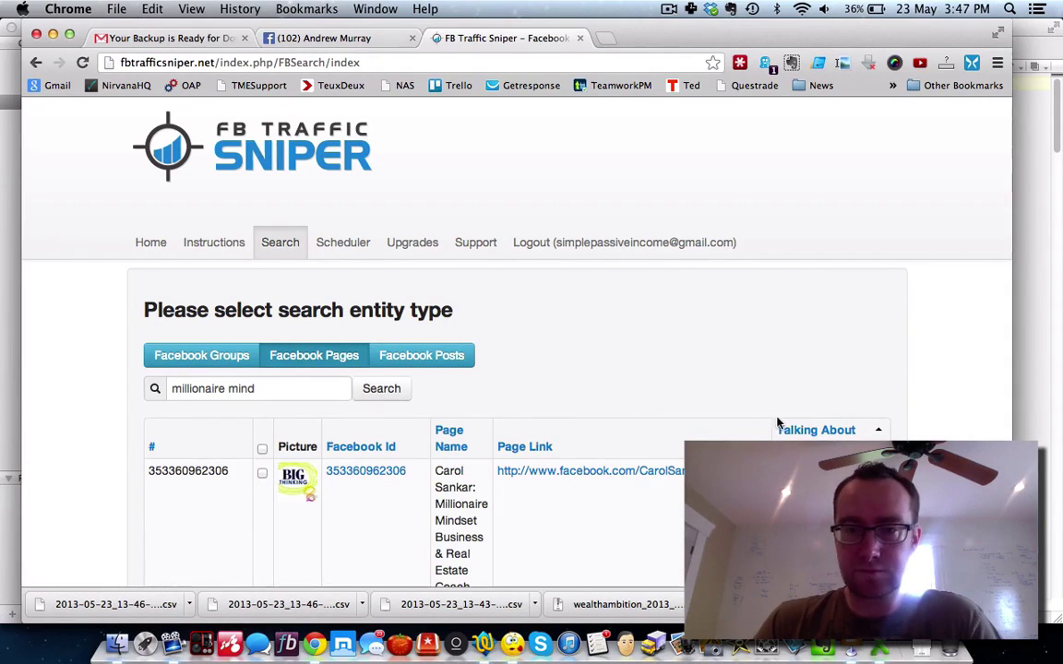
Step: Sort by Talking About, select all five pages, and create a 6 Month download task
left_click(803, 434)
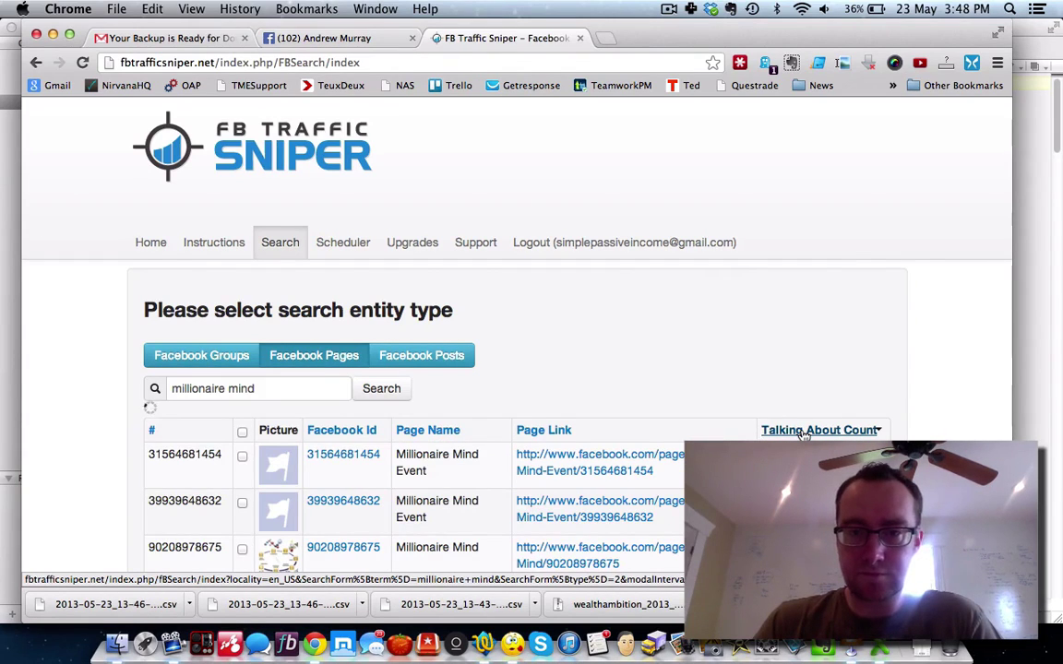
scroll(803, 434, "down", 5)
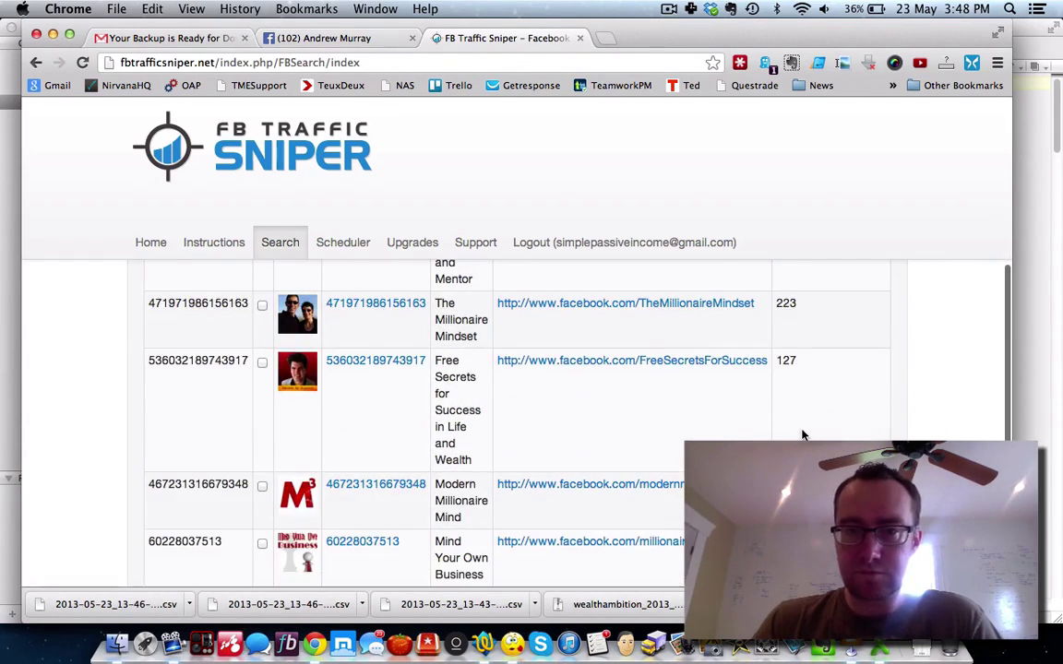
scroll(803, 433, "down", 4)
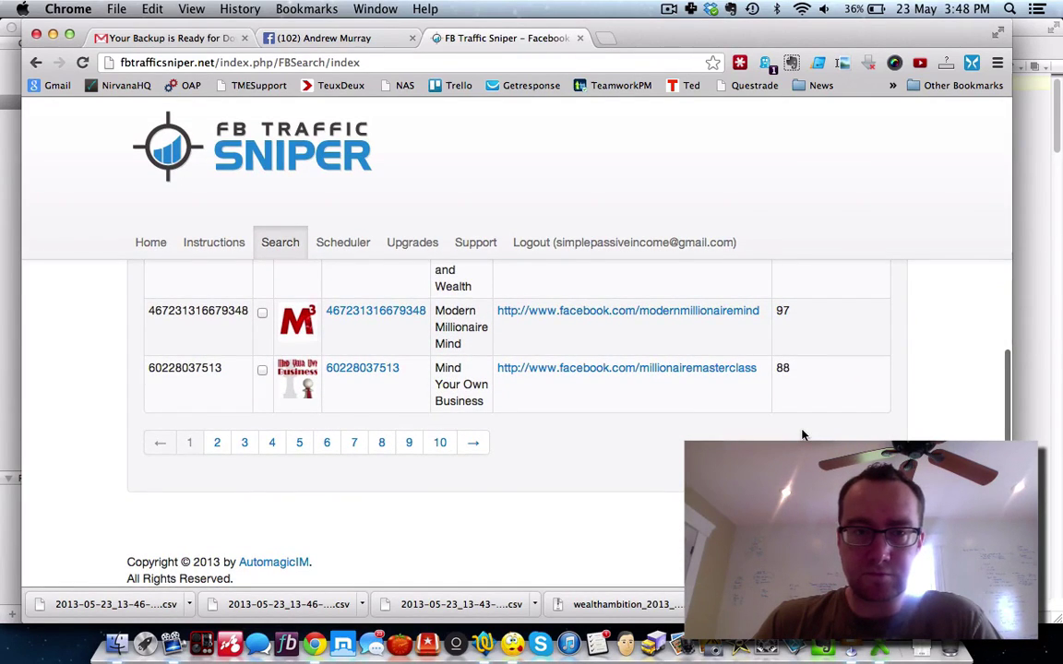
scroll(801, 433, "up", 9)
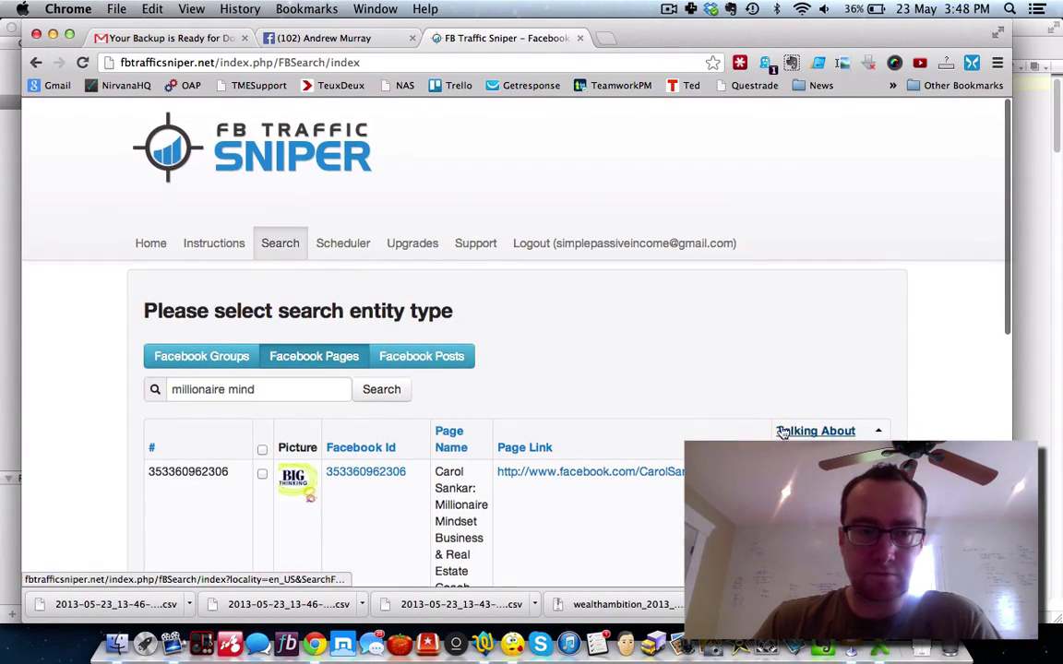
left_click(262, 450)
scroll(503, 468, "down", 9)
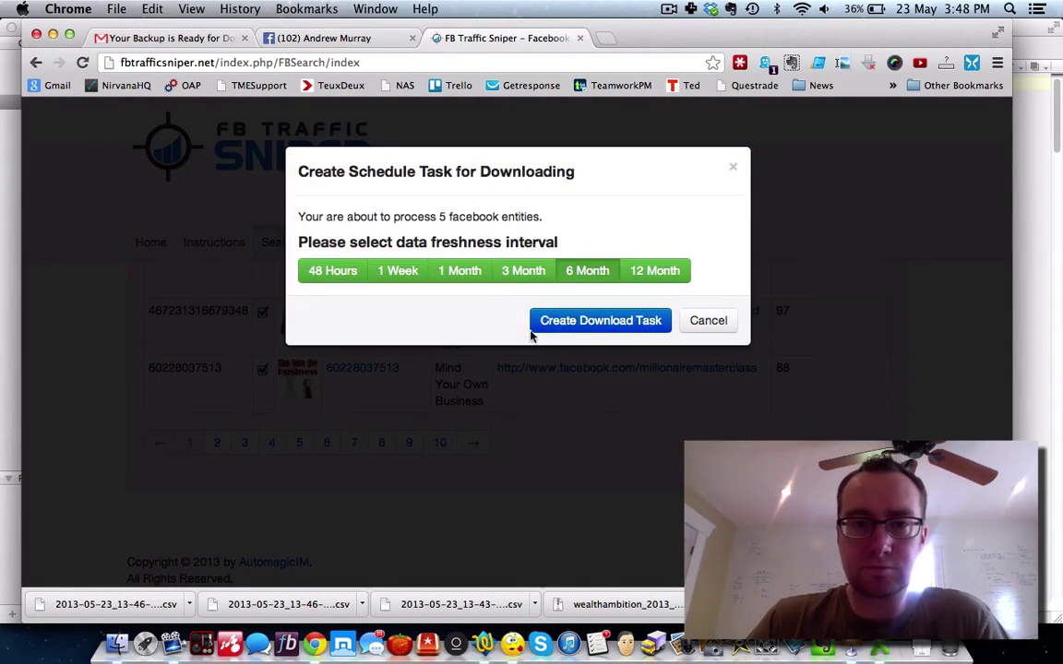
left_click(573, 314)
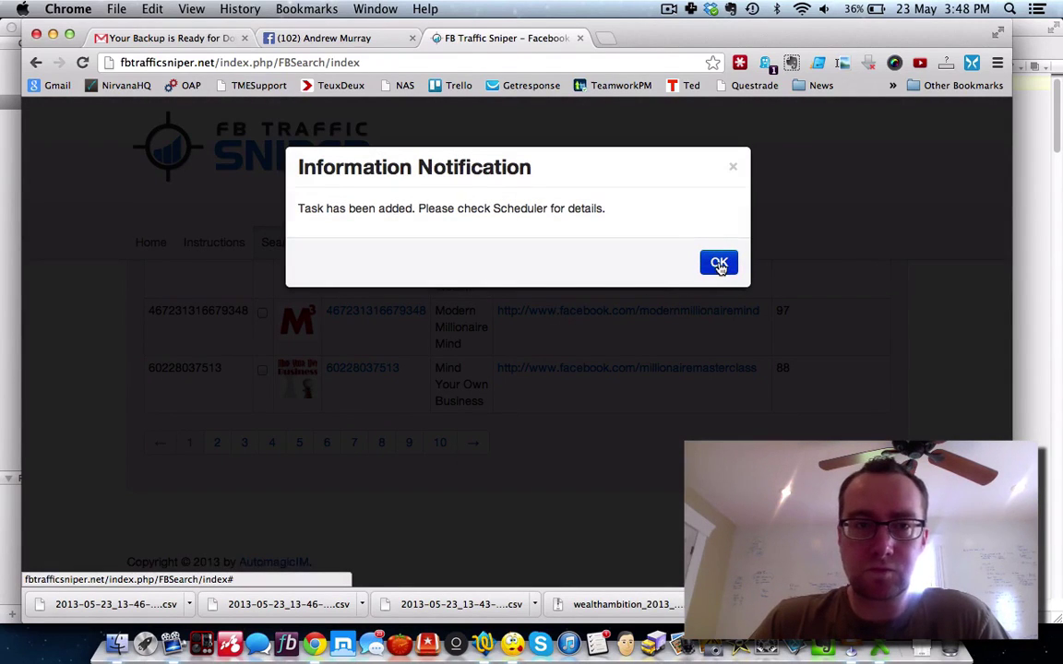
left_click(718, 264)
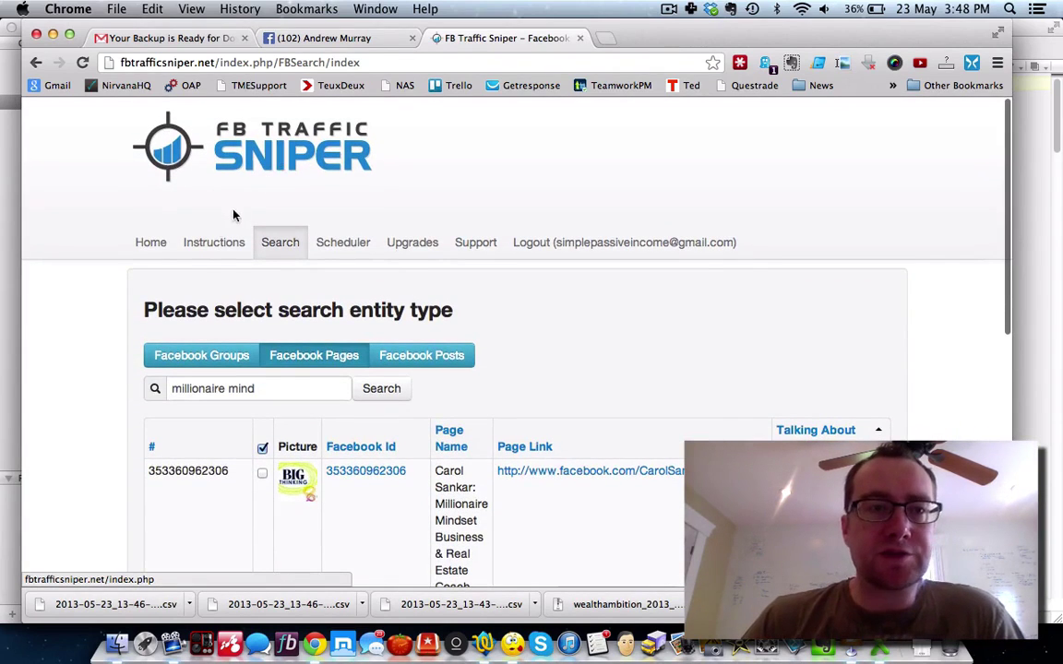
Step: Bring the Facebook profile tab to the front and load the News Feed home page
left_click(321, 38)
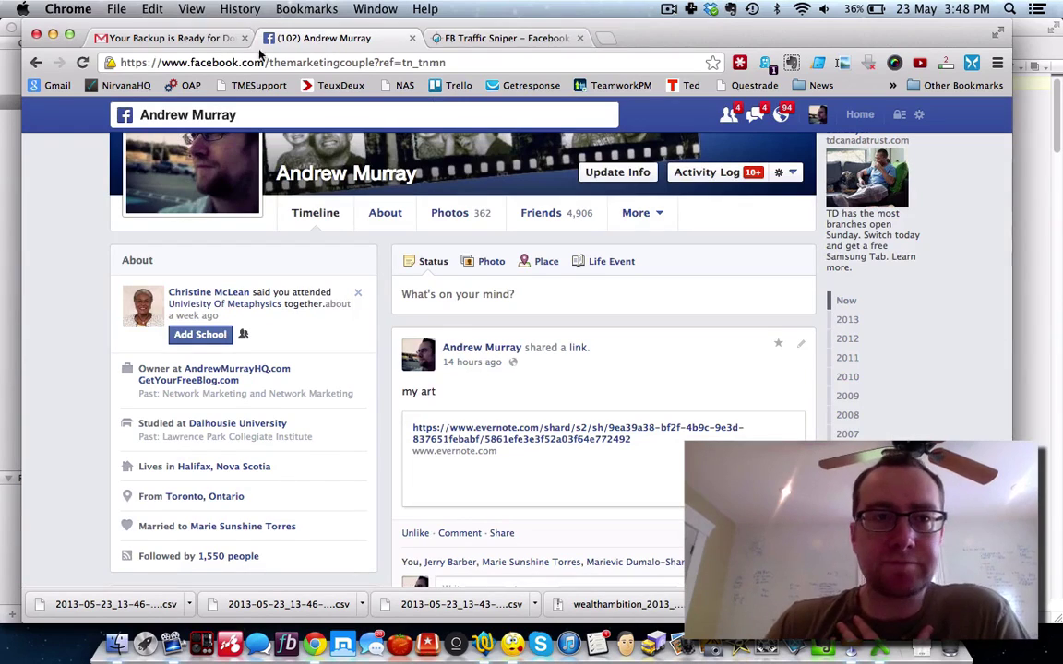
left_click(198, 38)
left_click(293, 37)
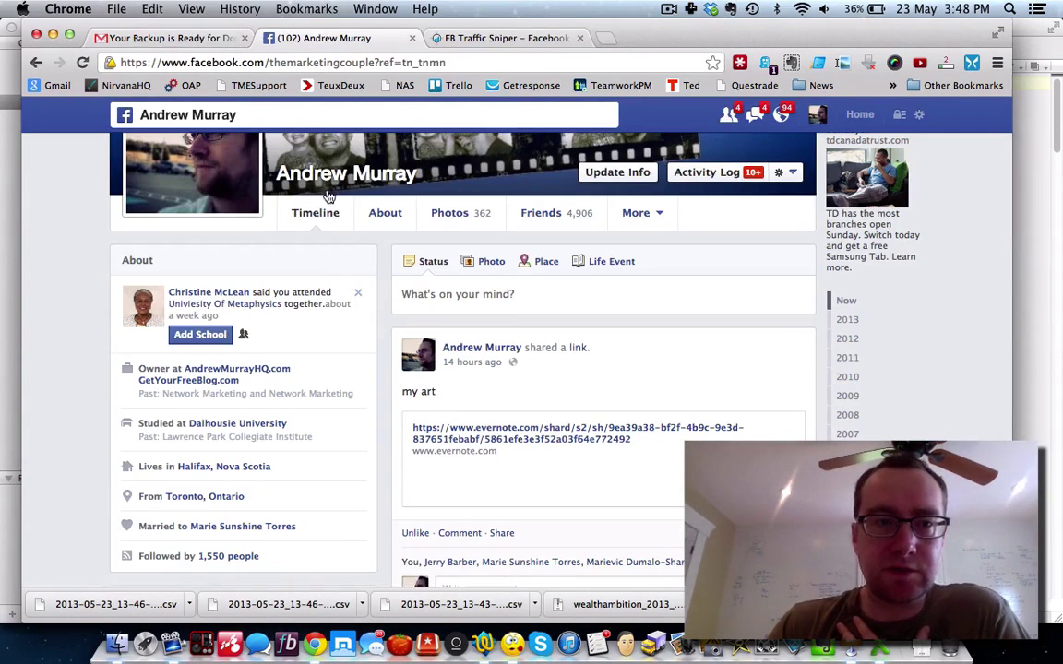
left_click(126, 117)
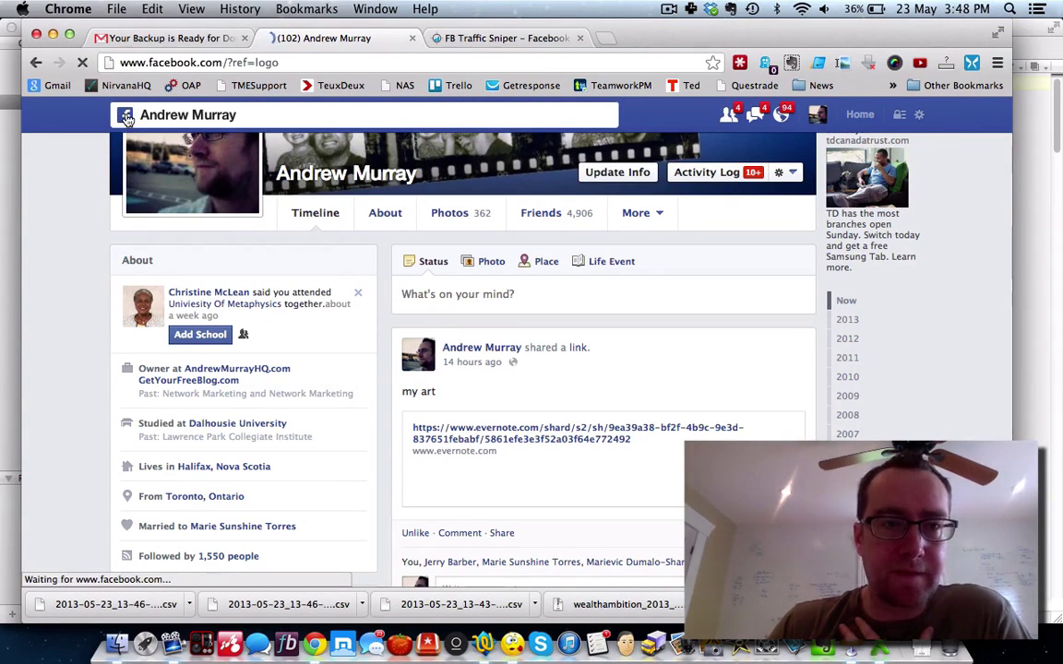
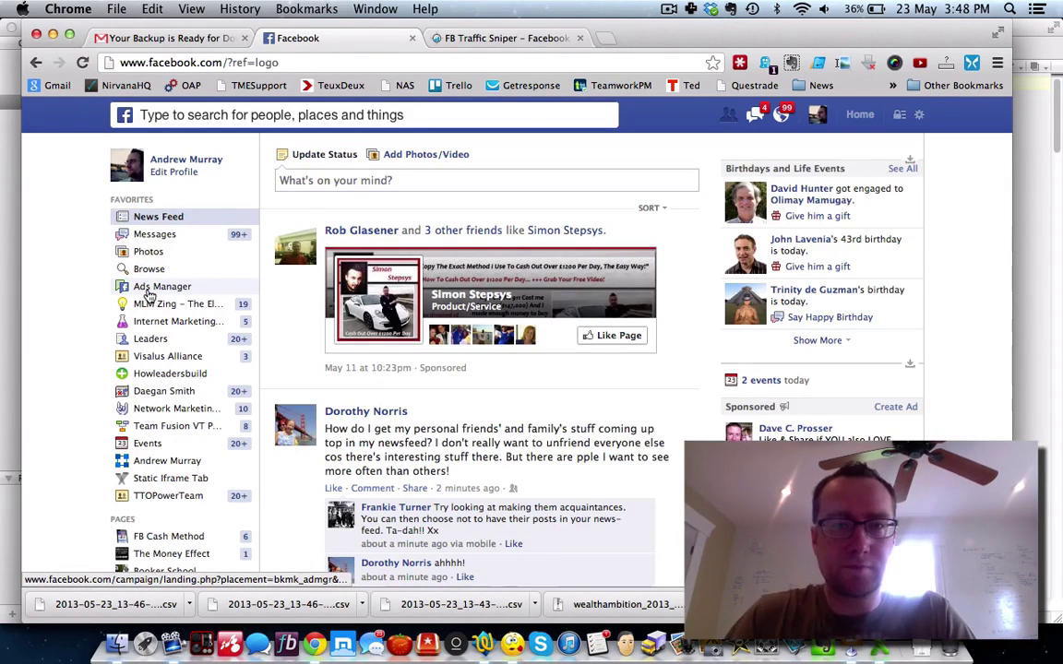
Step: Go from the news feed through Ads Manager into Power Editor's Audiences list
left_click(149, 289)
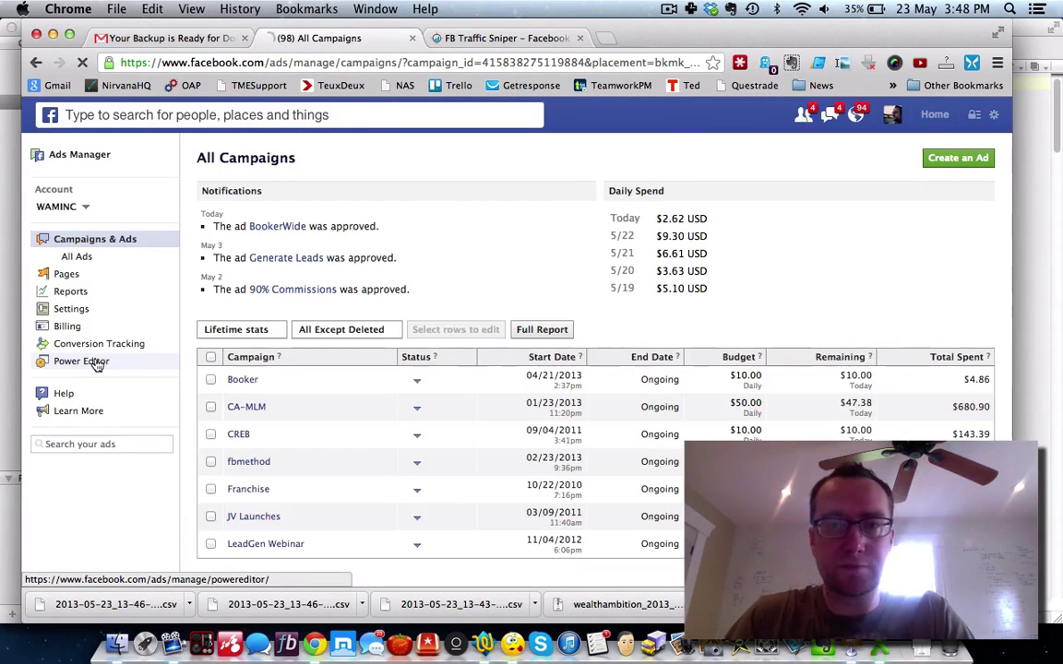
left_click(95, 363)
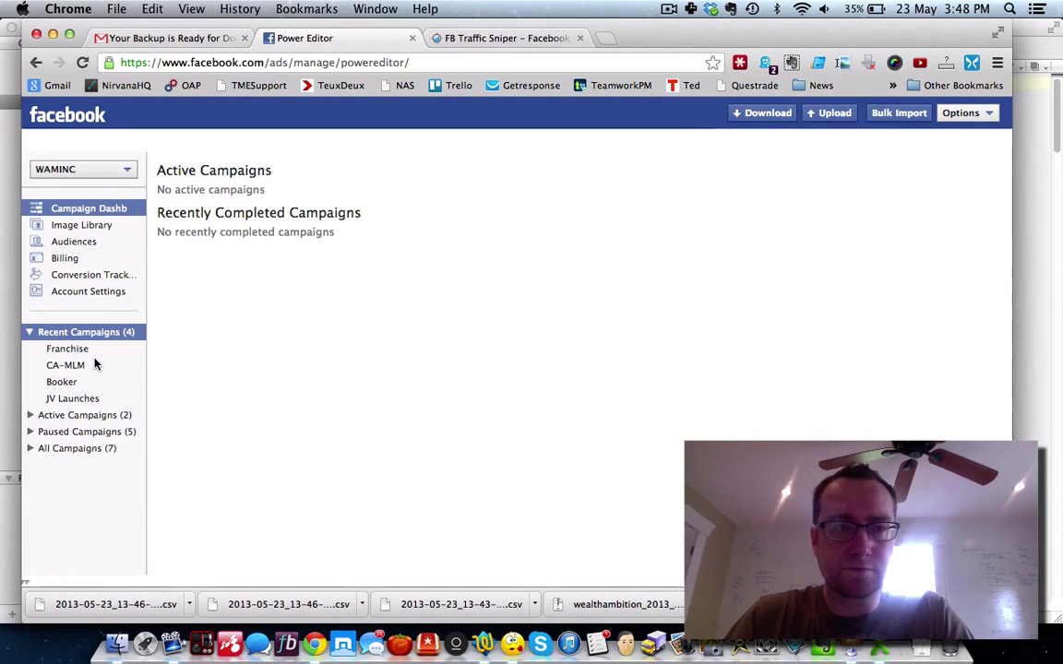
left_click(78, 242)
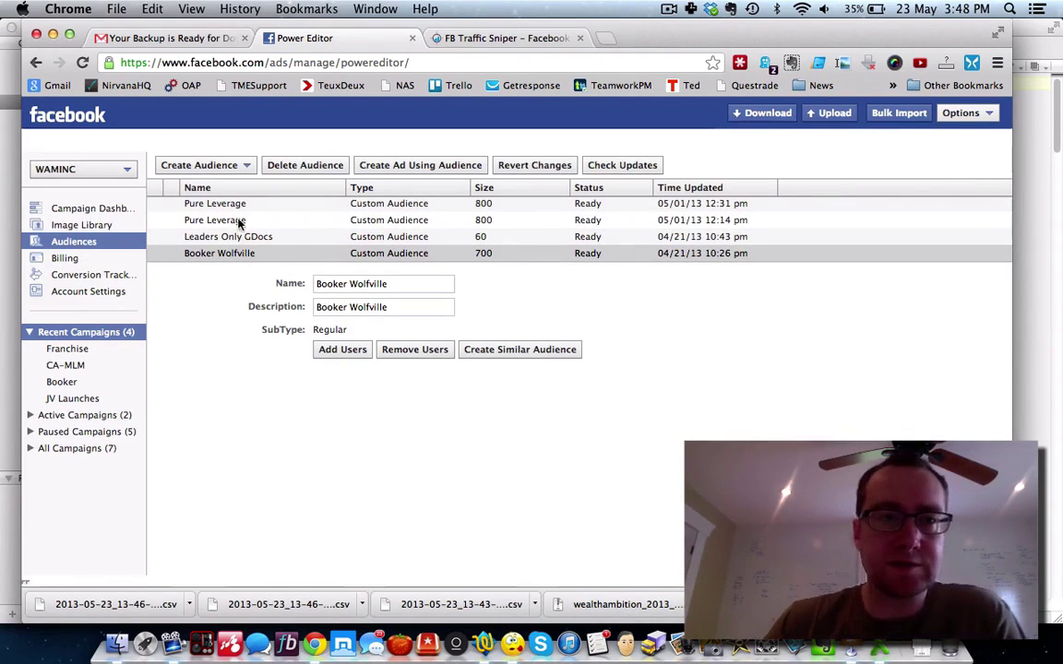
Step: Cancel a new custom audience form, sort the audiences by name, and show the Create Audience options
left_click(247, 167)
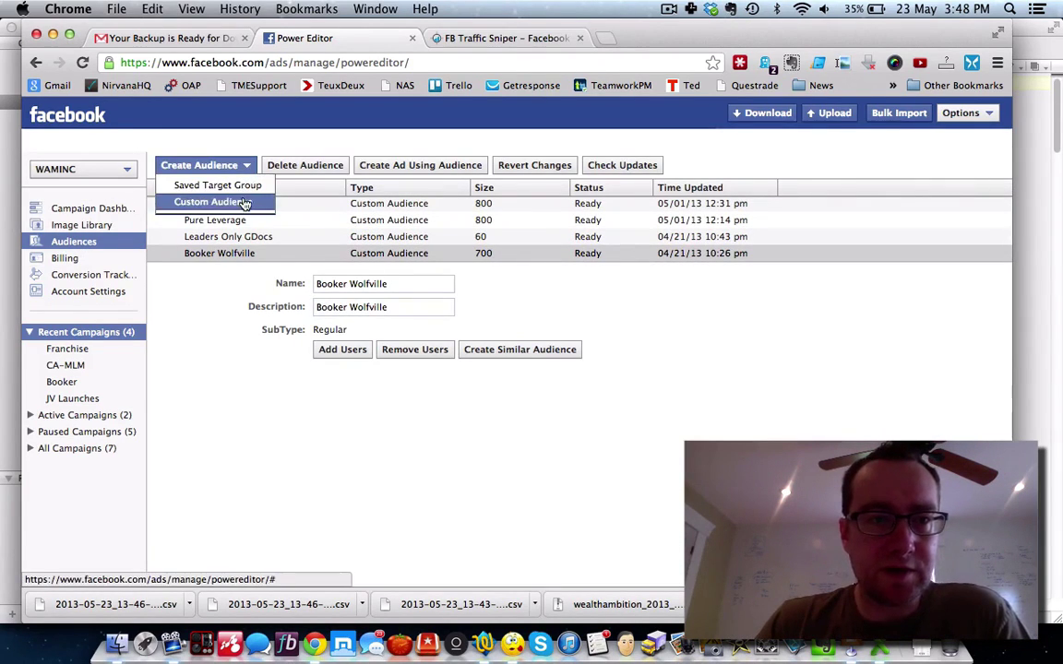
left_click(241, 203)
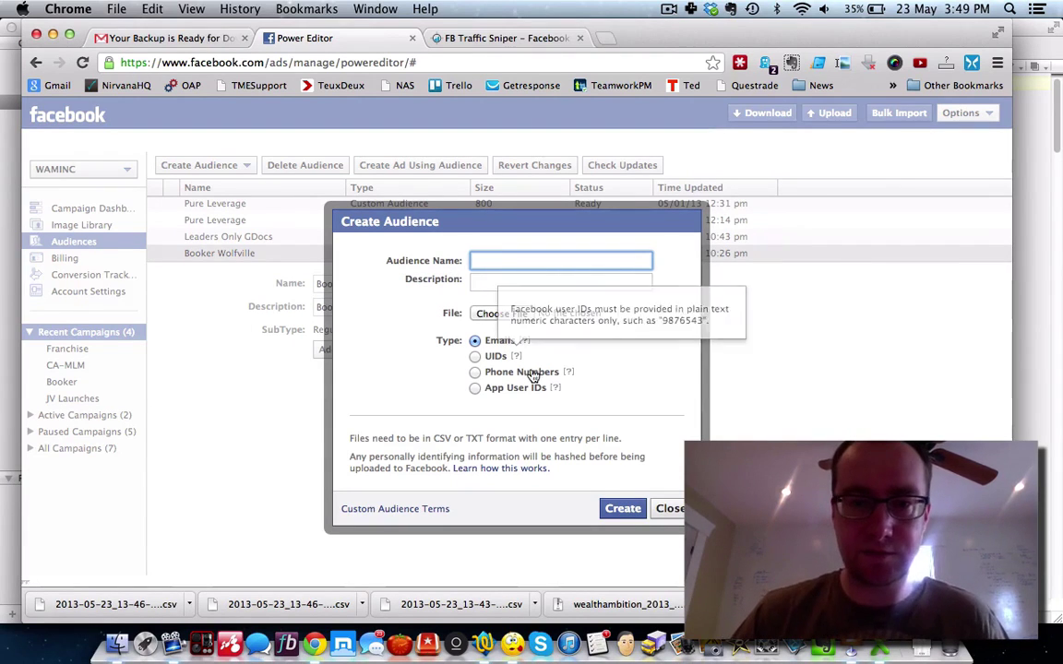
left_click(668, 509)
left_click(264, 193)
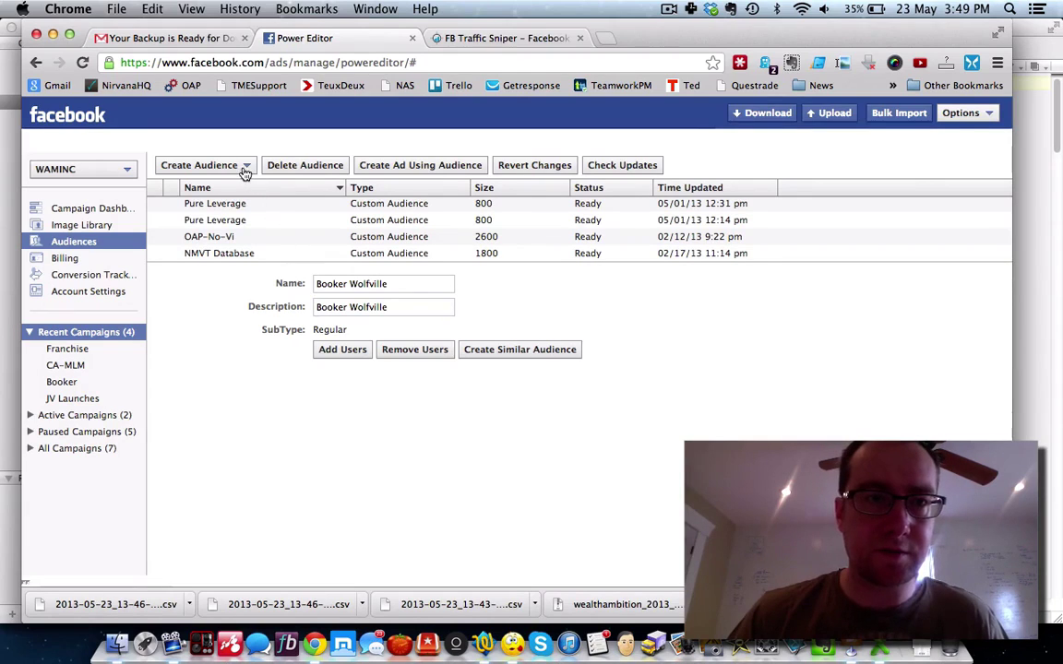
left_click(244, 166)
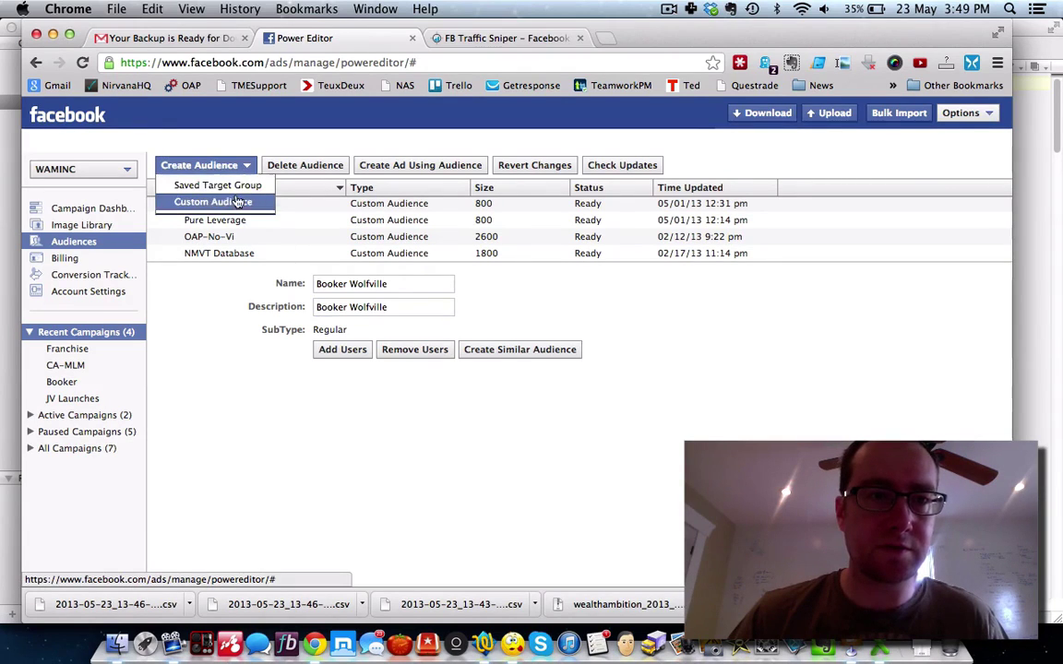
Step: Start a custom audience named 'Empower FP', with description 'Empower FP' and data type UIDs
left_click(237, 201)
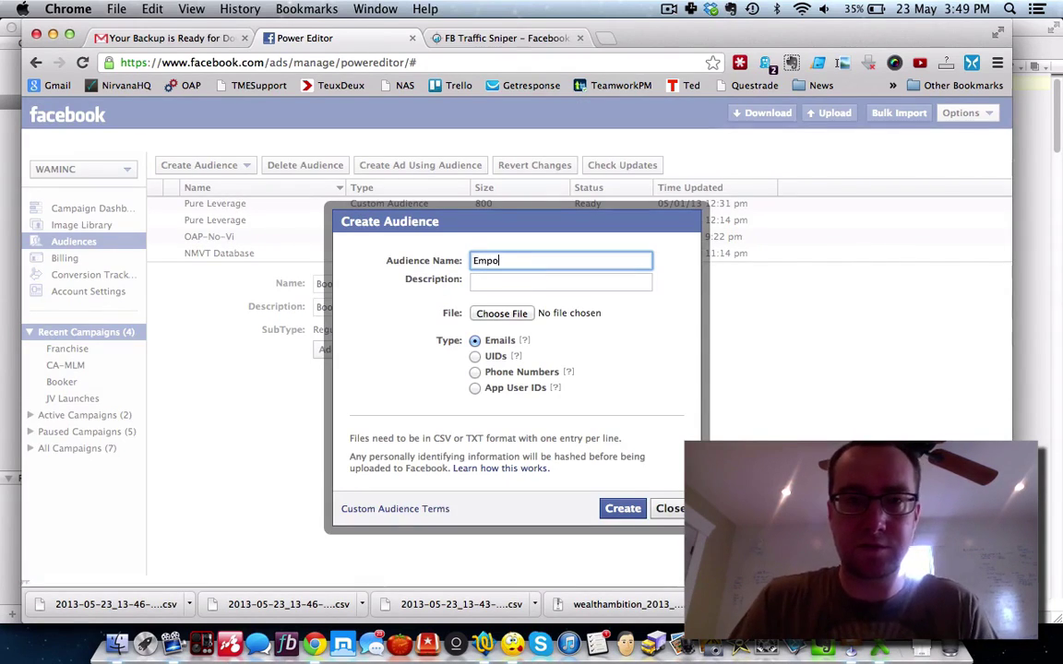
type("Empower FP")
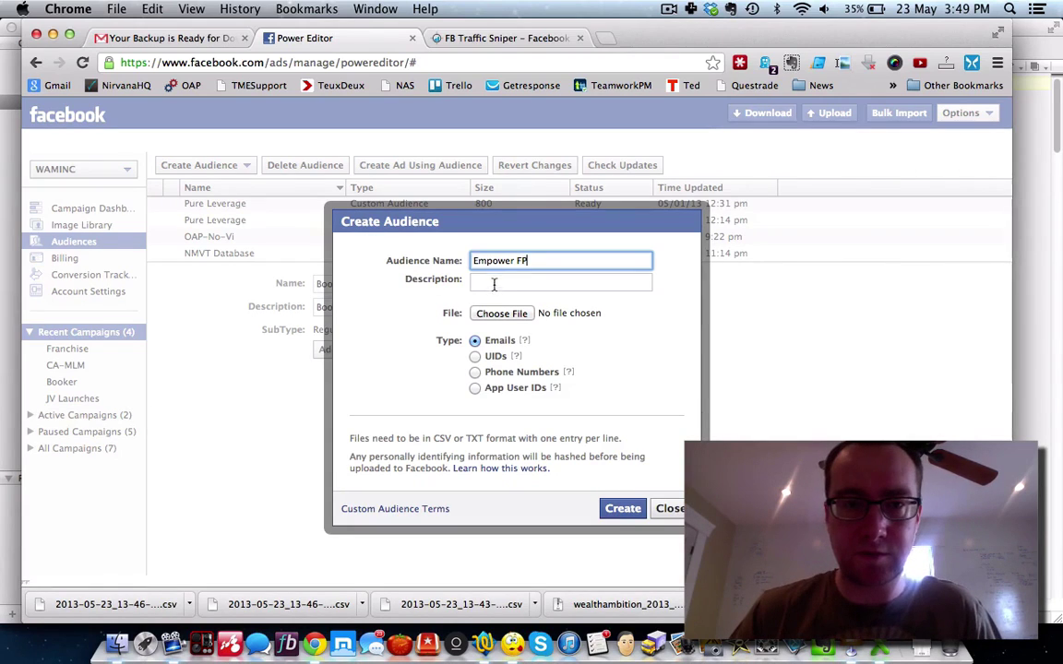
left_click(494, 284)
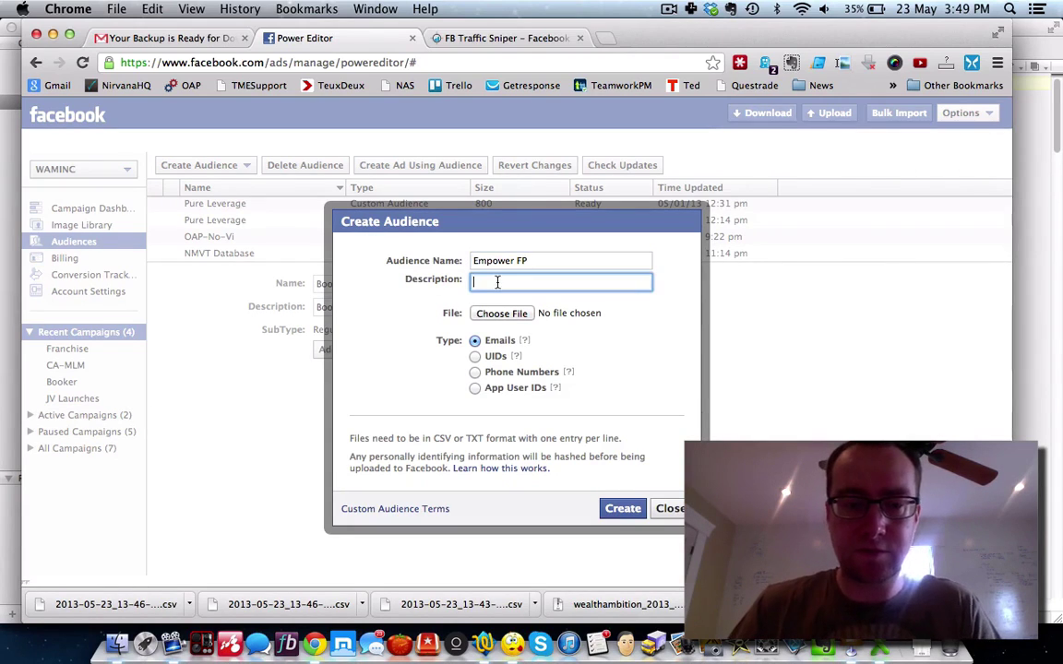
type("Empower FP")
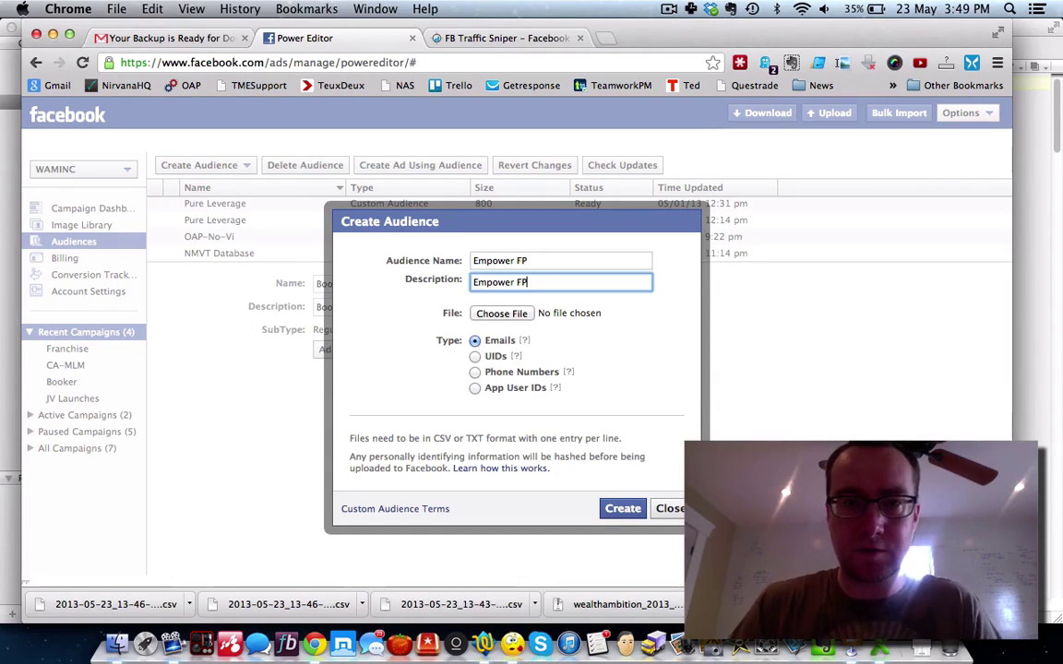
left_click(473, 363)
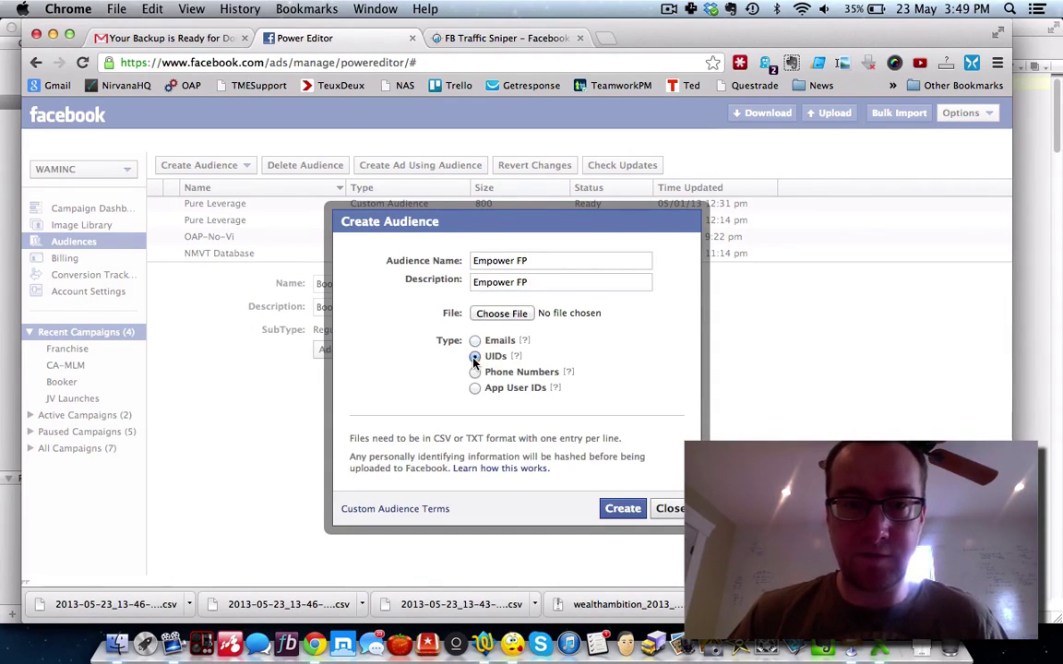
Step: Select fbid-empower.csv as the upload file and create the Empower FP audience
left_click(499, 314)
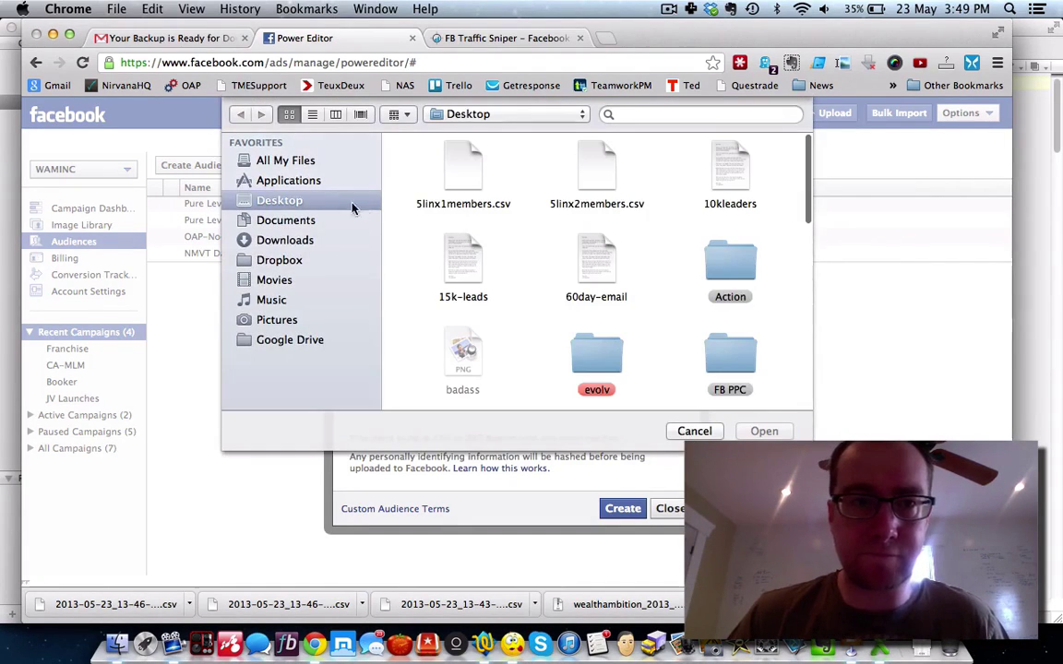
scroll(524, 246, "down", 5)
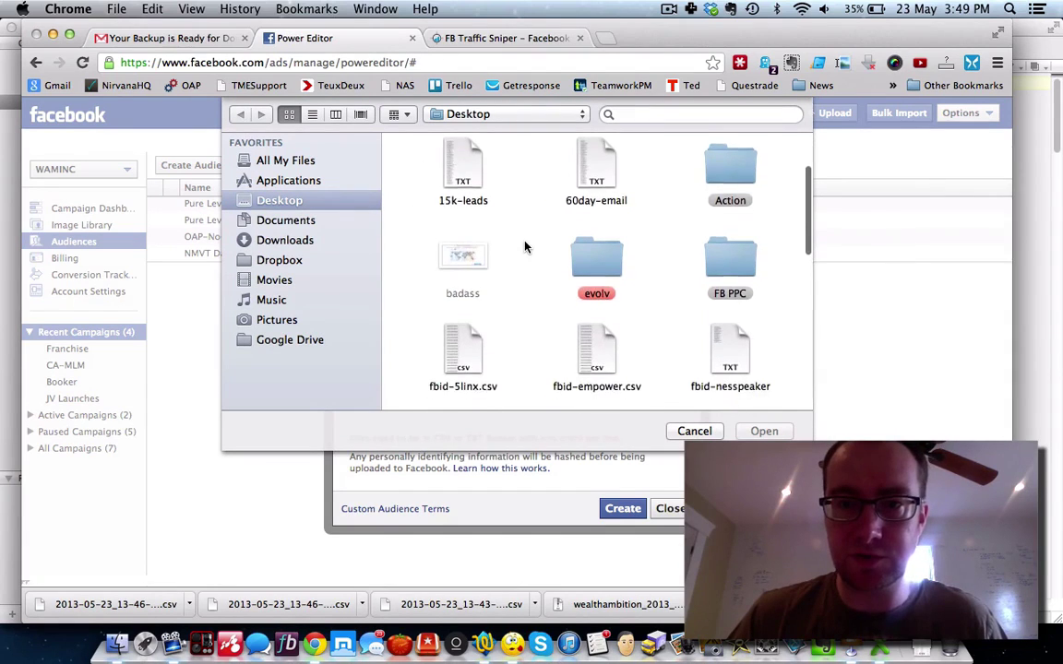
scroll(524, 246, "down", 2)
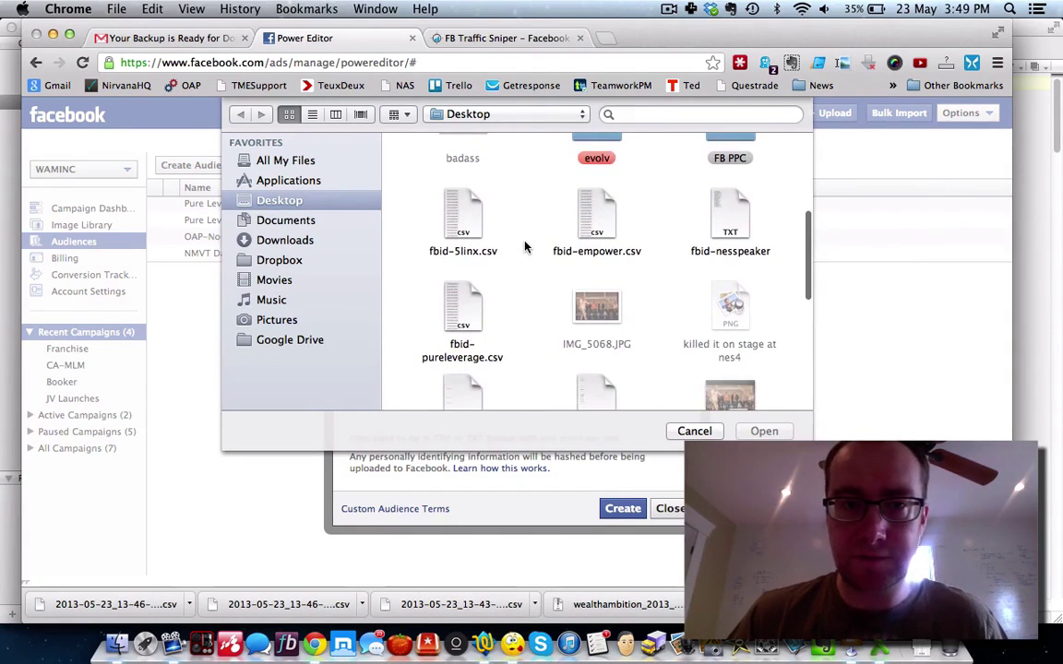
left_click(595, 221)
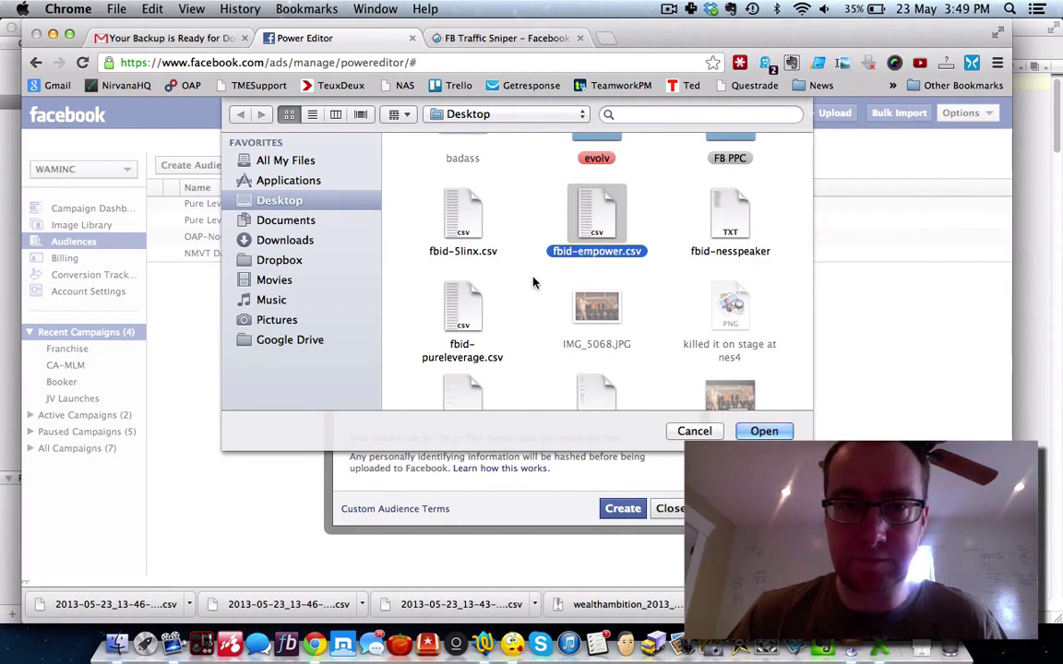
scroll(533, 283, "down", 10)
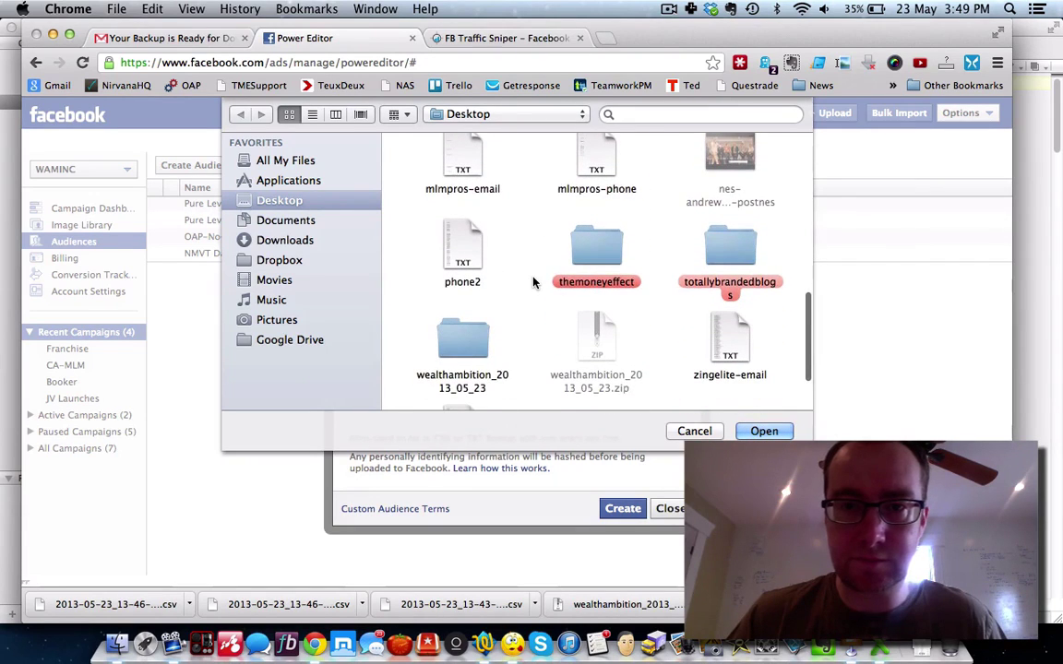
scroll(532, 282, "down", 3)
scroll(532, 283, "up", 10)
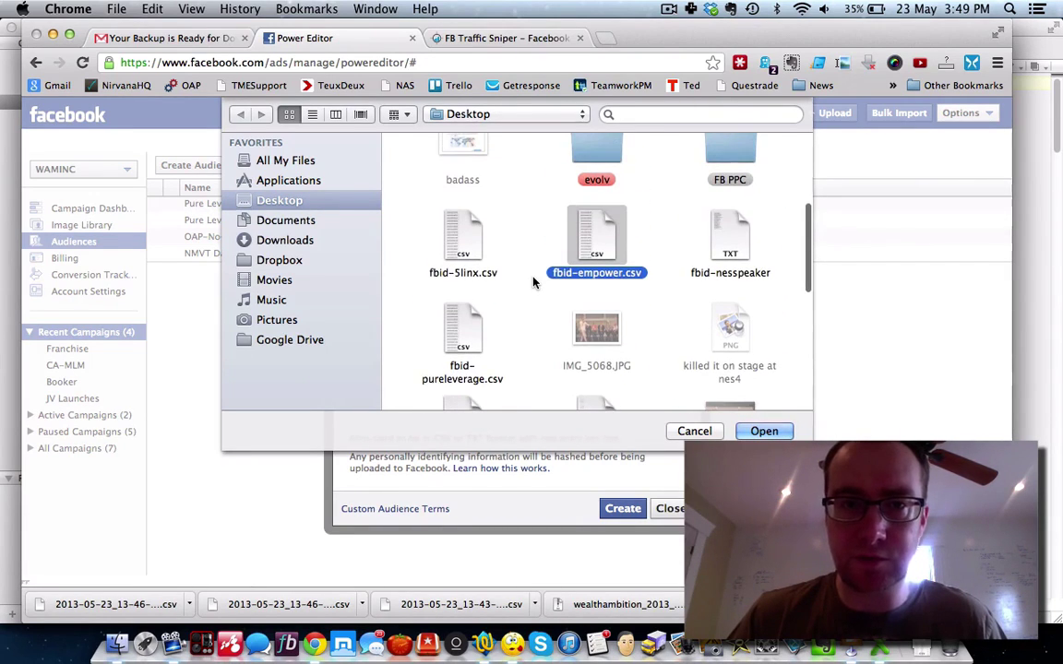
scroll(532, 283, "up", 2)
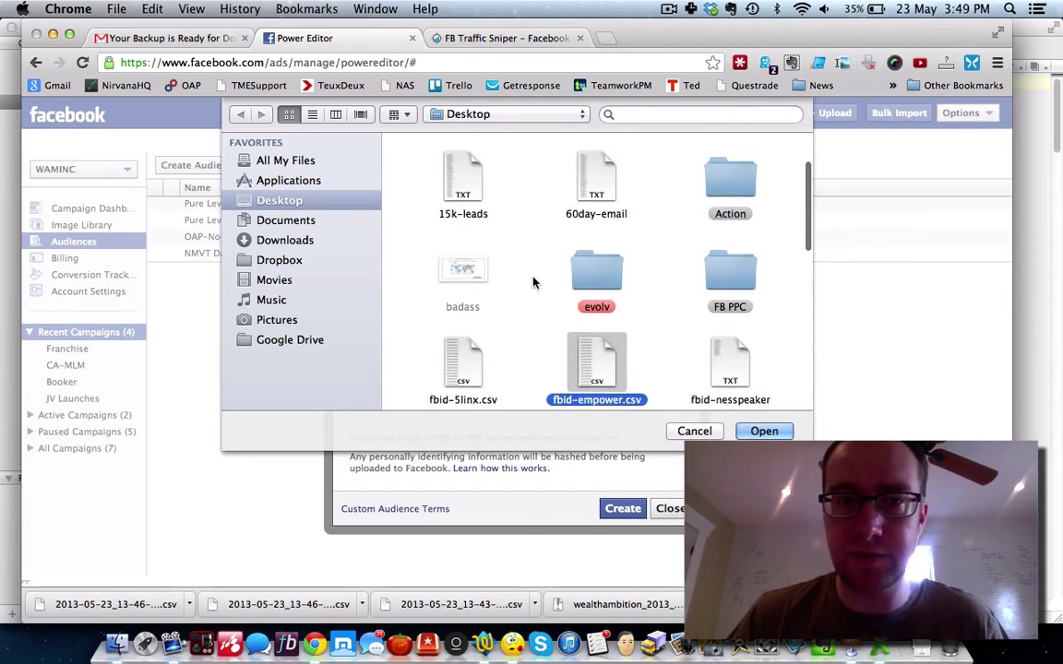
scroll(533, 282, "up", 2)
scroll(532, 282, "down", 5)
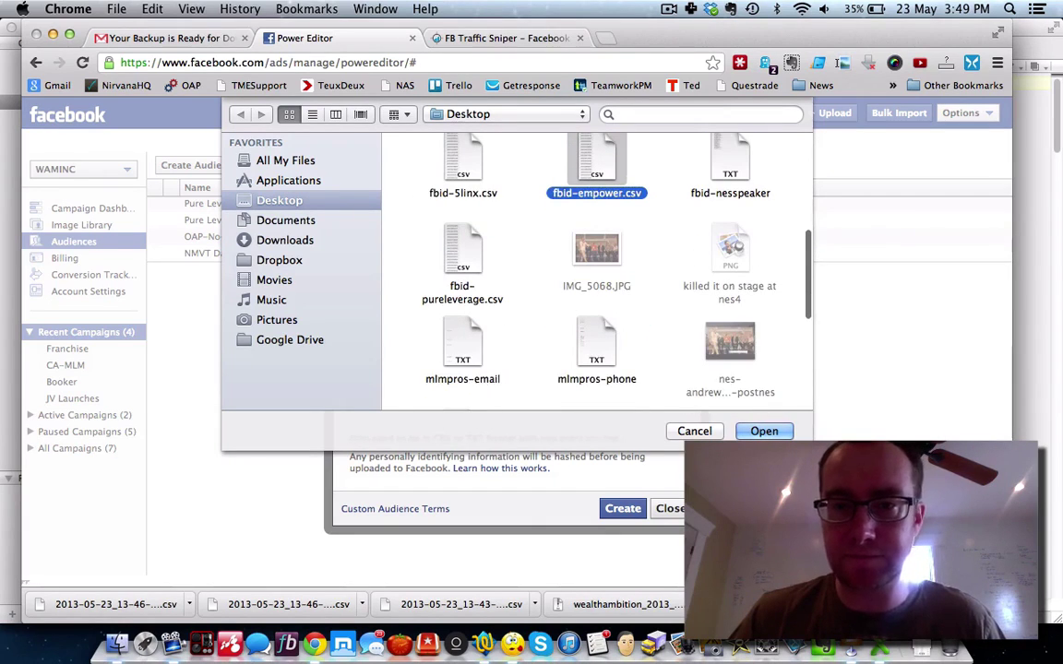
left_click(764, 430)
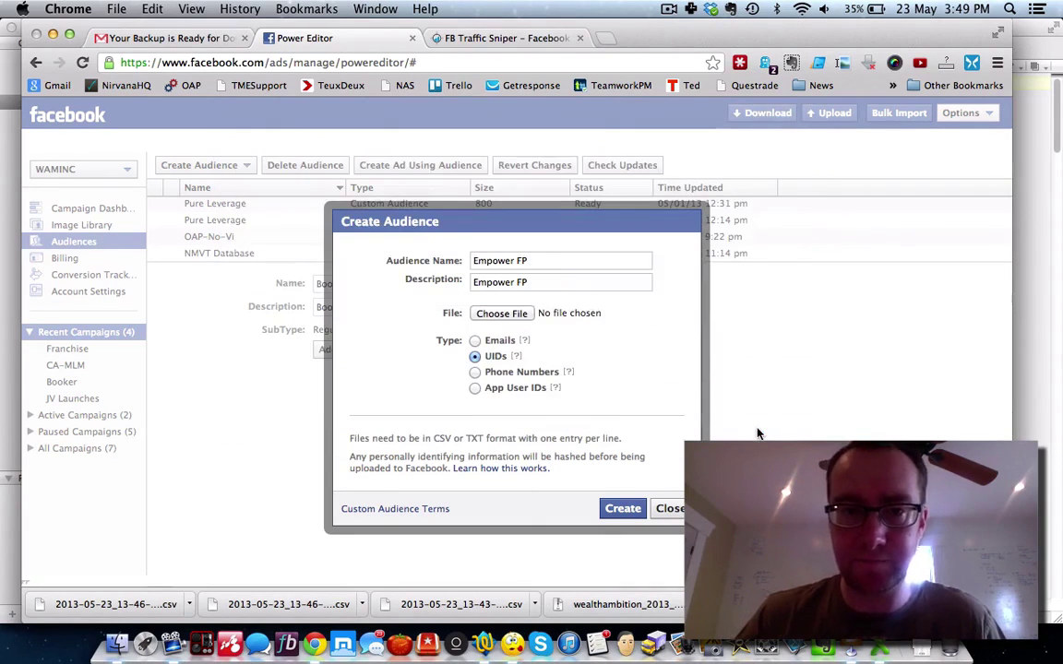
left_click(622, 509)
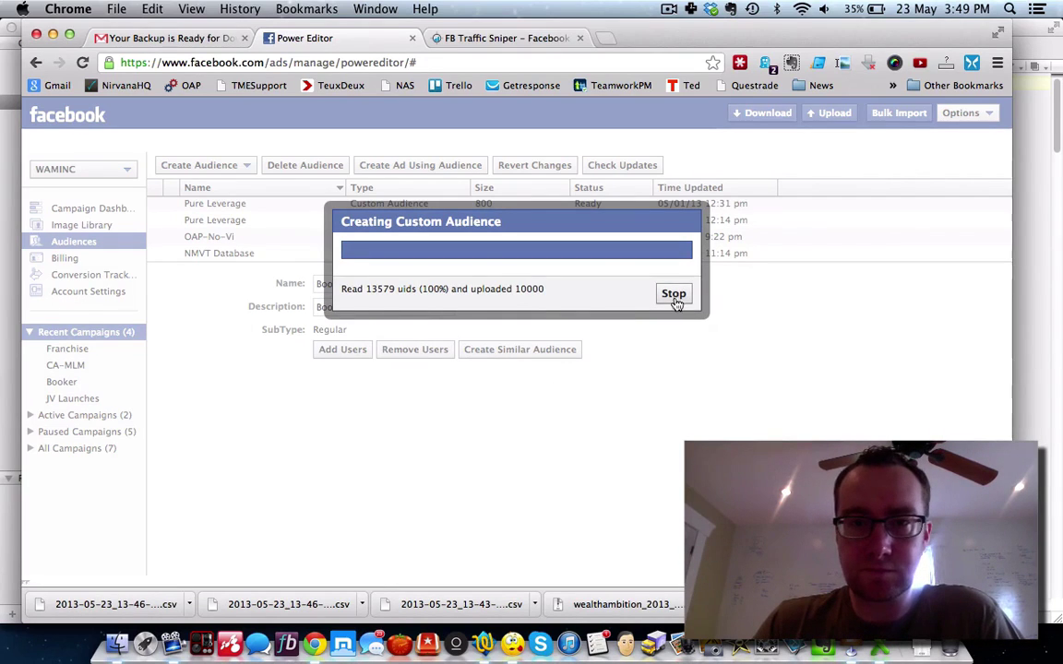
Step: Upload the 5513 UIDs in fbid-5linx.csv into the existing 5linx audience
left_click(670, 329)
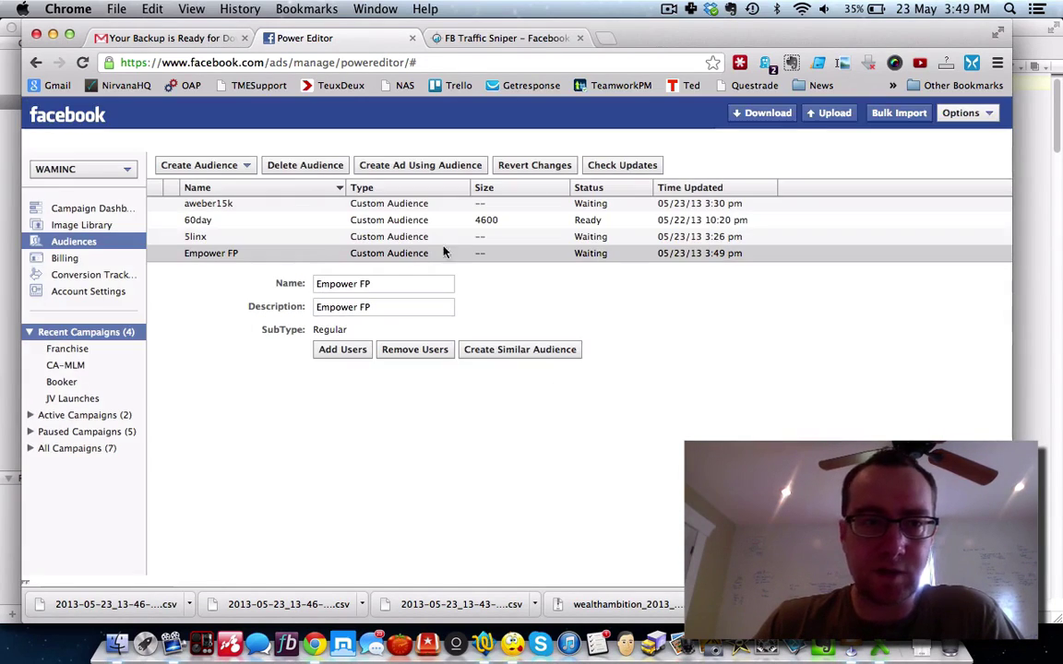
left_click(202, 238)
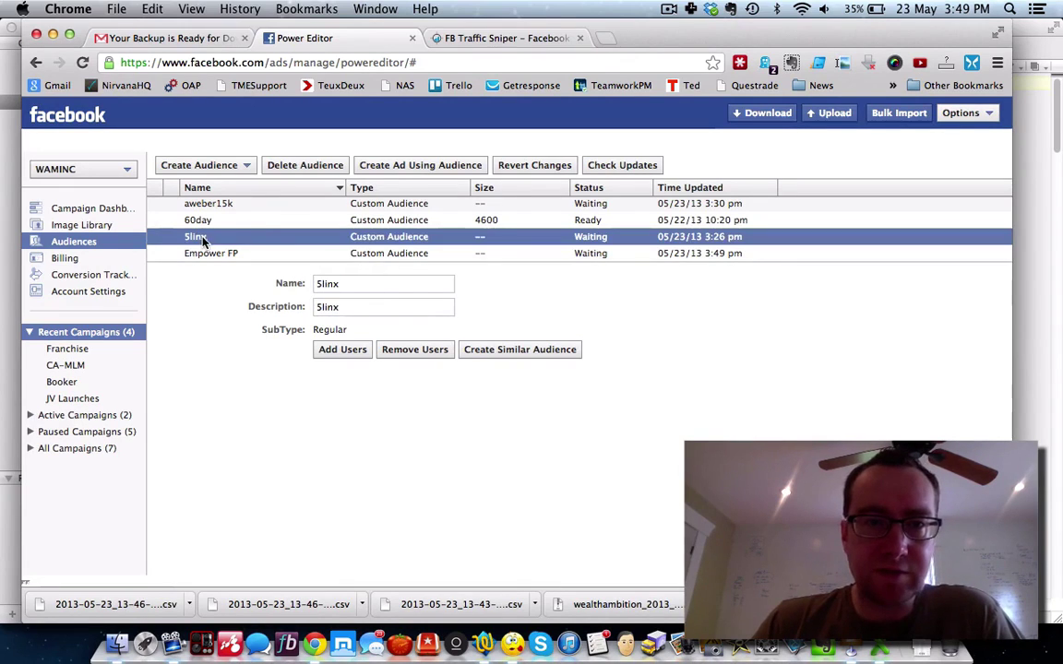
left_click(340, 350)
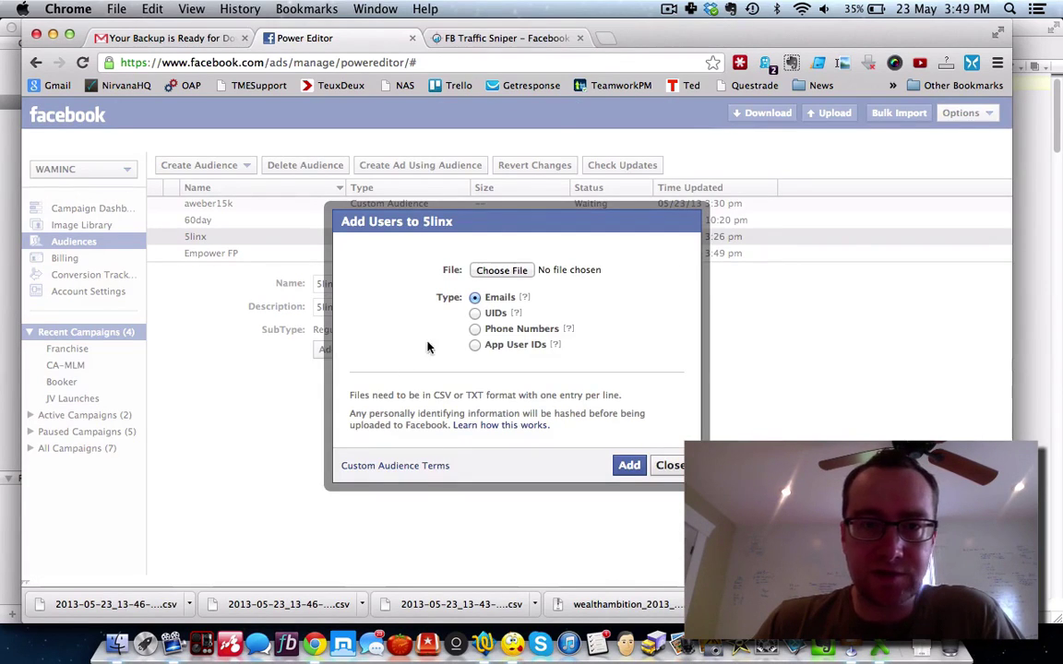
left_click(492, 269)
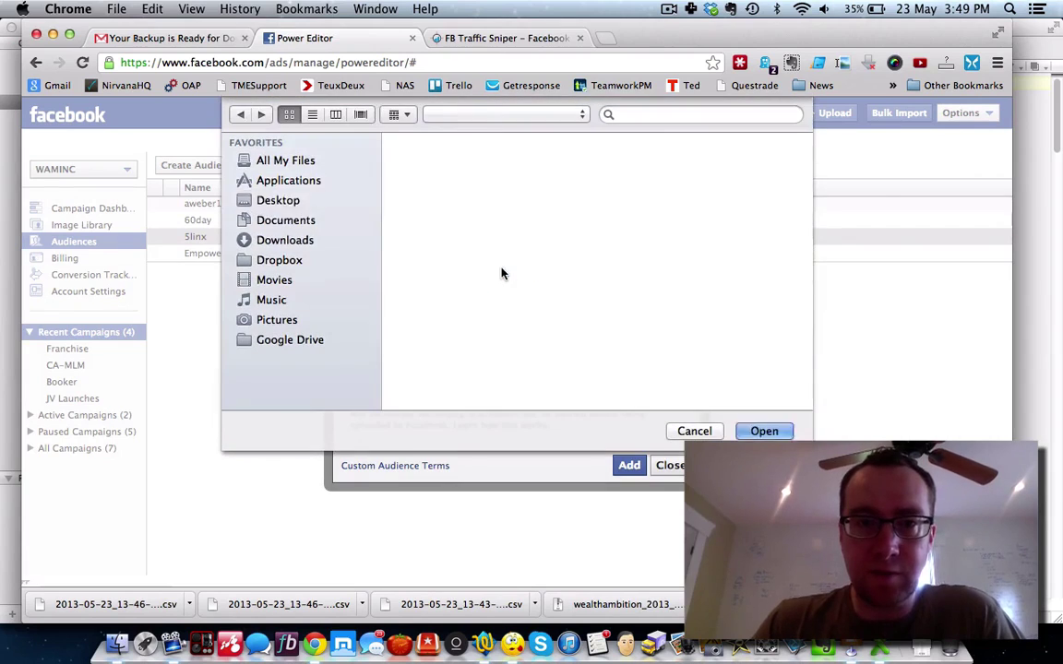
scroll(491, 275, "down", 5)
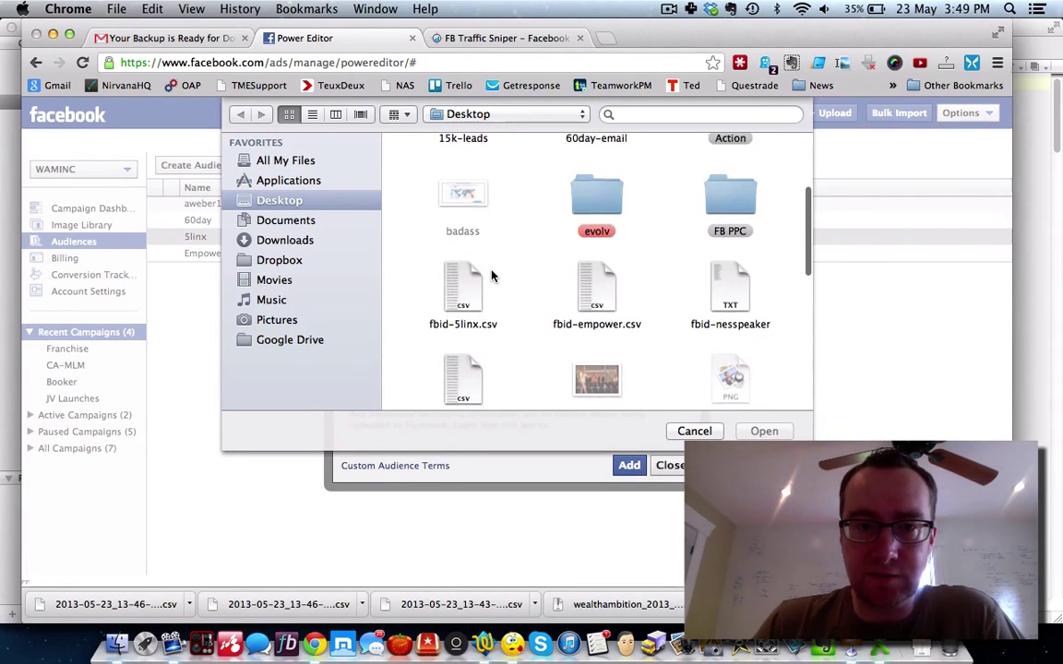
left_click(487, 279)
key("Return")
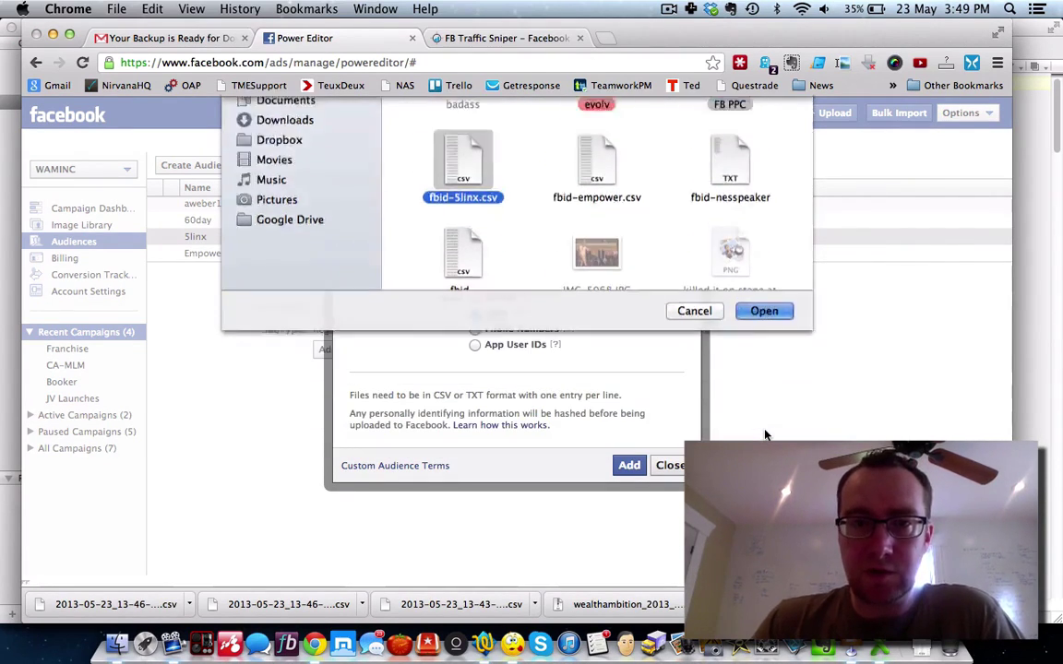
left_click(629, 467)
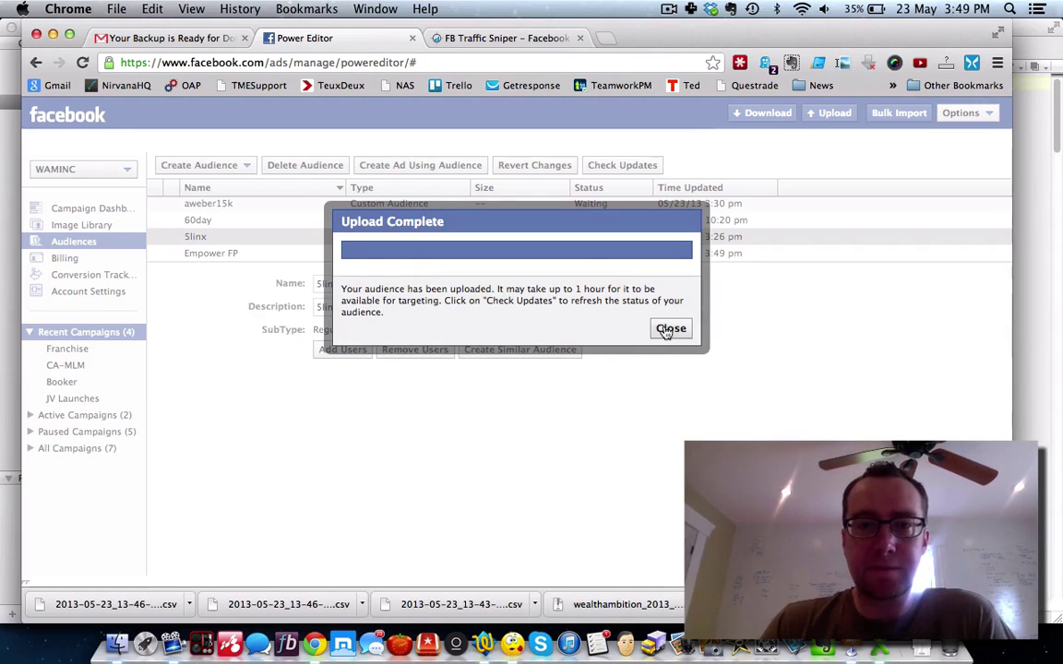
left_click(668, 329)
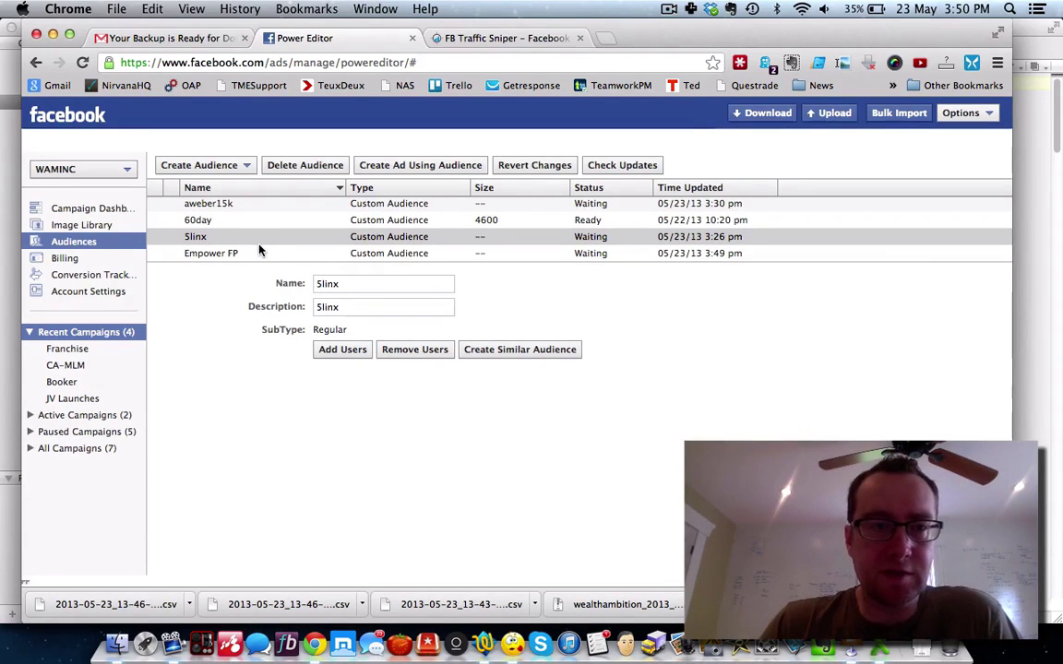
Step: Delete the duplicate Pure Leverage audience of size 800
scroll(237, 239, "up", 2)
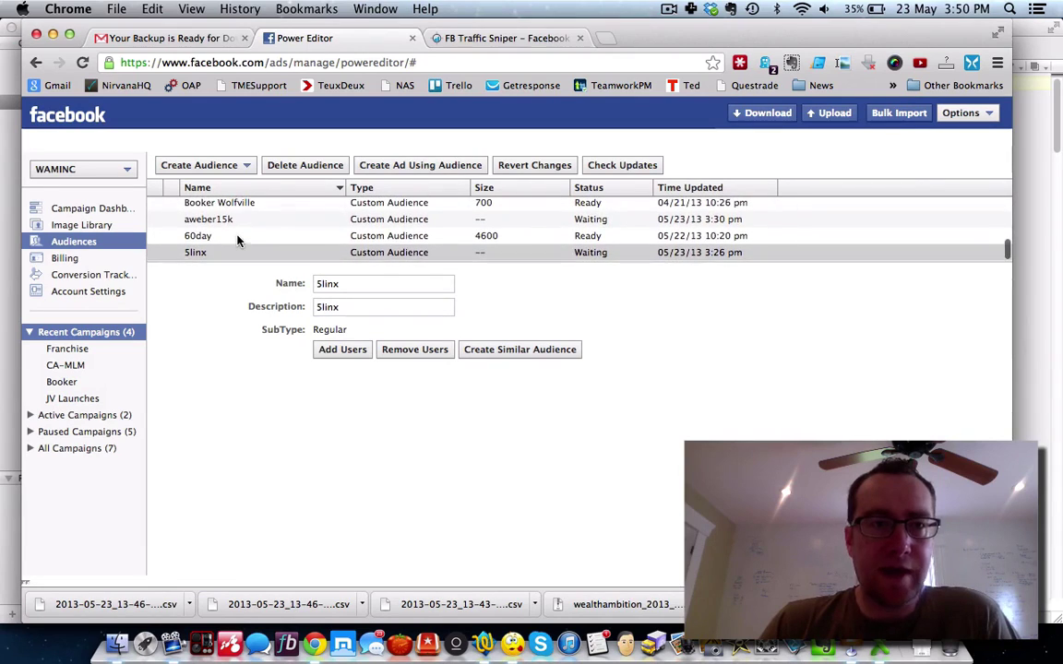
scroll(237, 240, "up", 15)
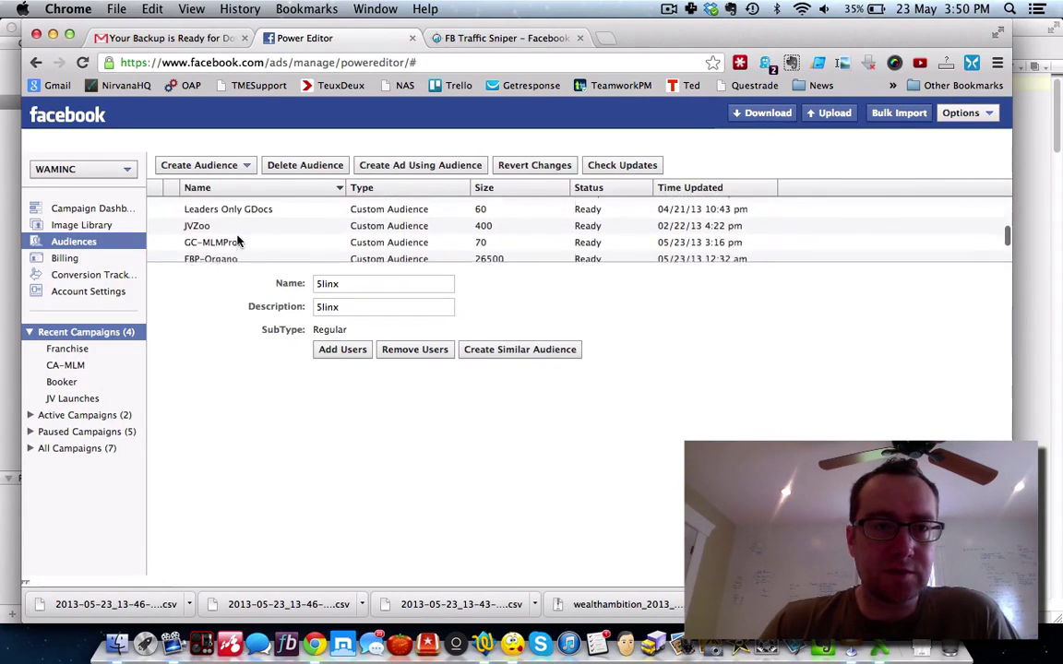
scroll(237, 240, "up", 3)
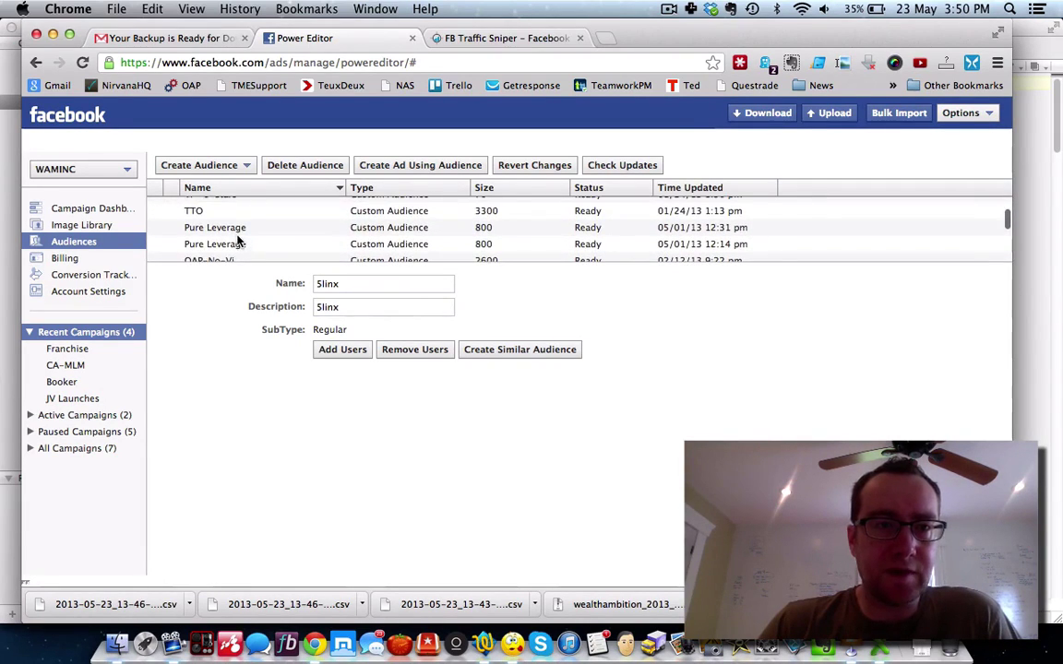
left_click(228, 245)
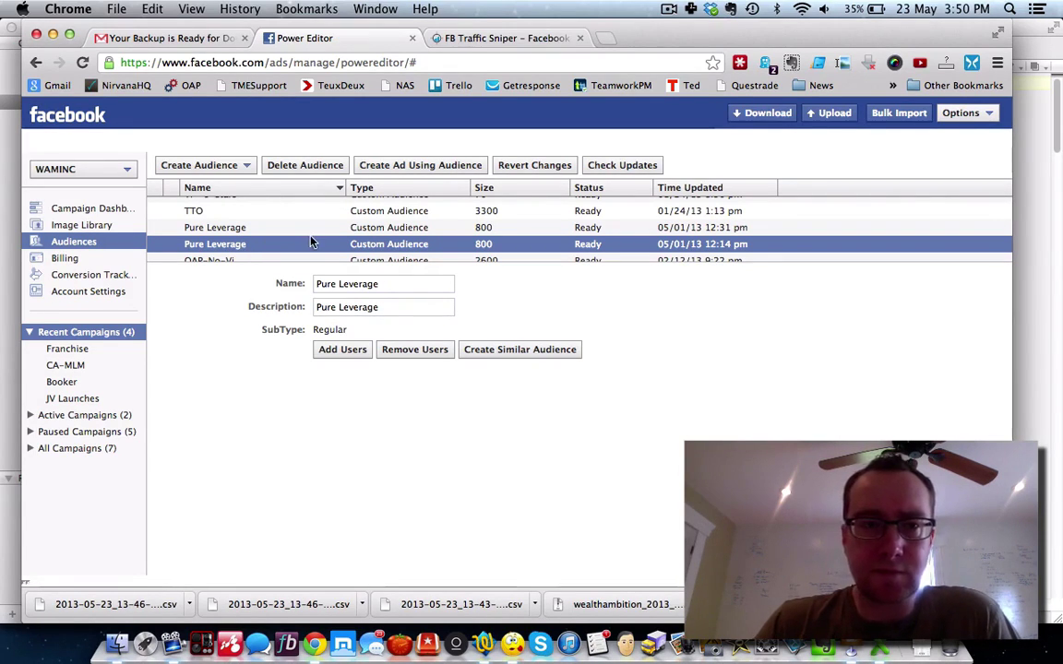
left_click(308, 166)
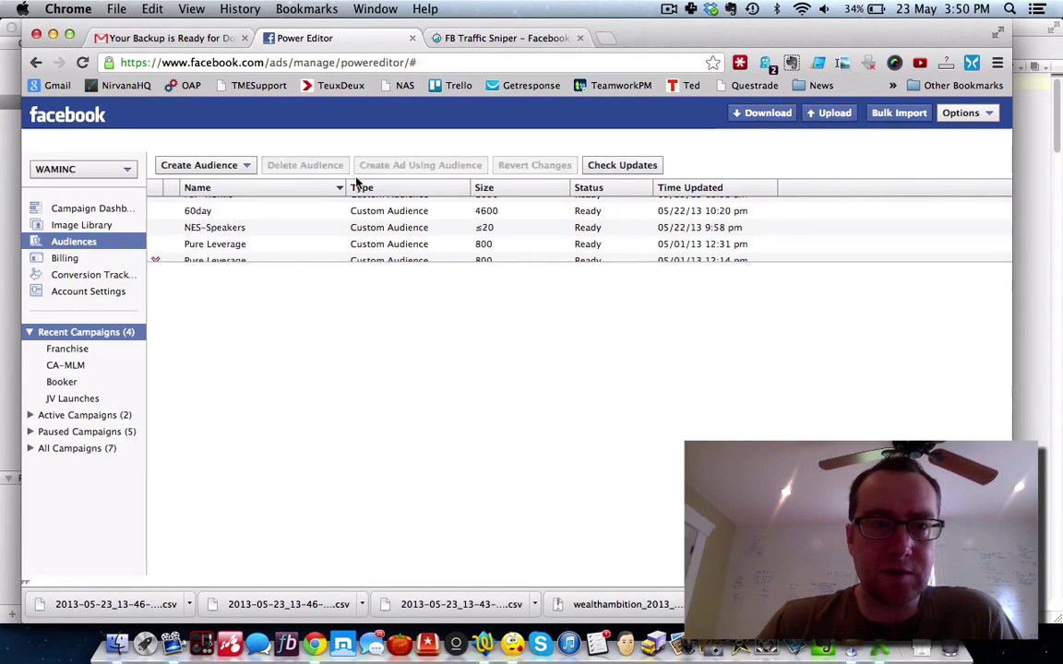
left_click(226, 237)
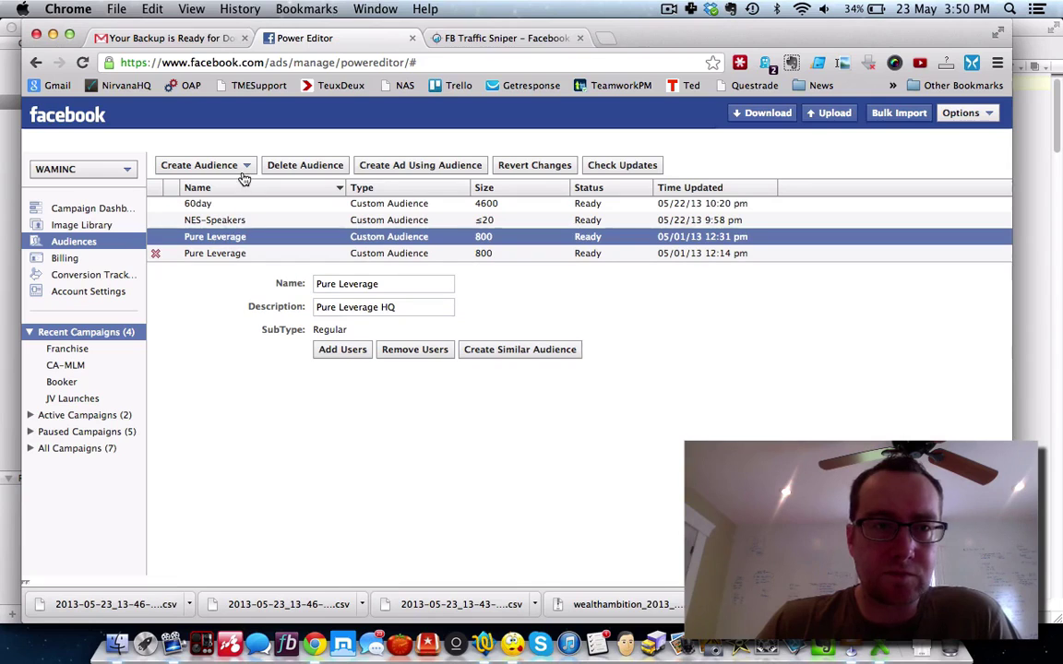
Step: Upload pending changes and re-download all ad accounts to refresh the audience list
left_click(767, 113)
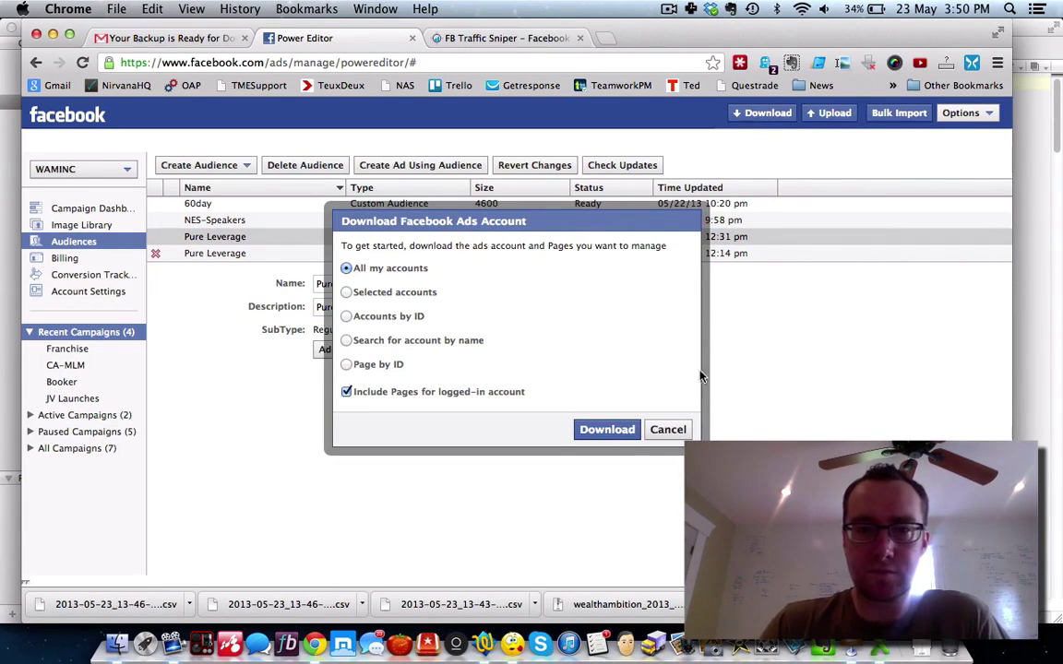
left_click(666, 429)
left_click(830, 113)
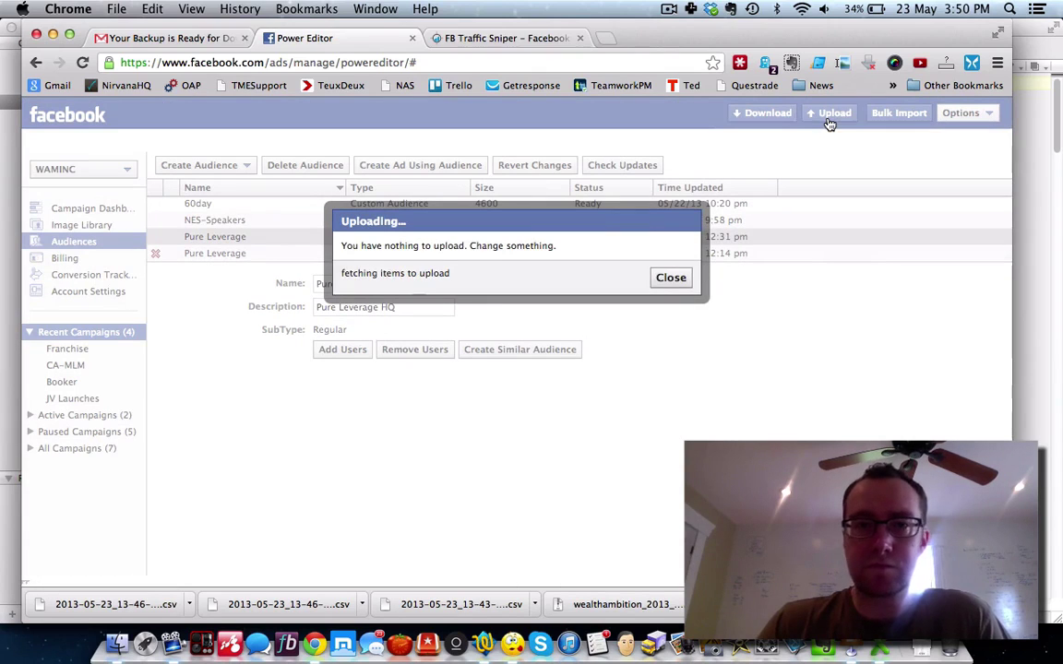
left_click(669, 278)
left_click(761, 114)
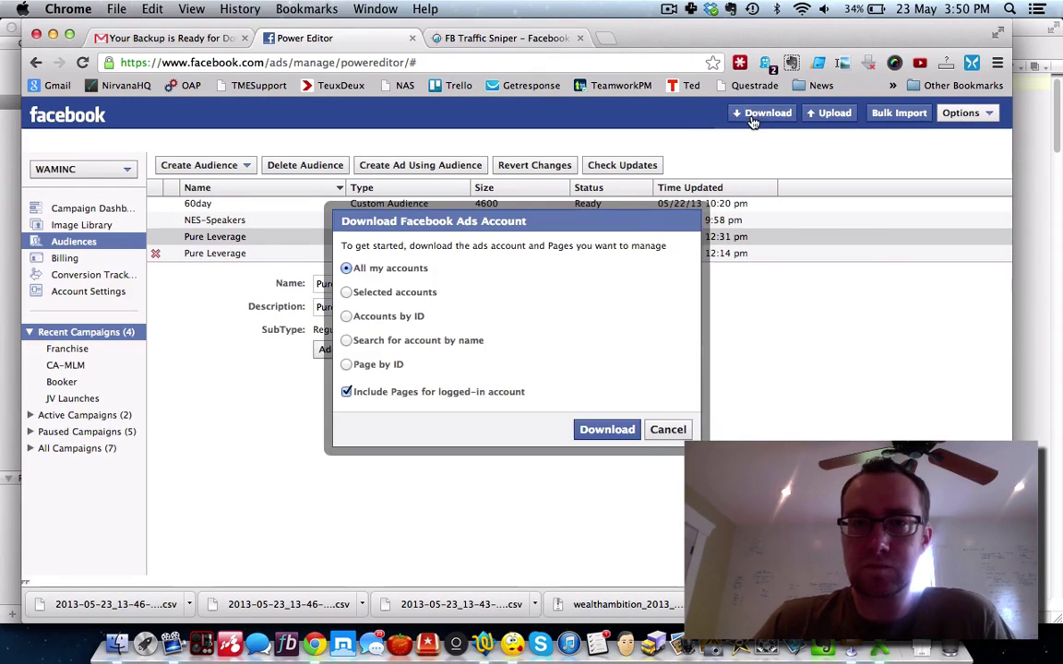
left_click(607, 428)
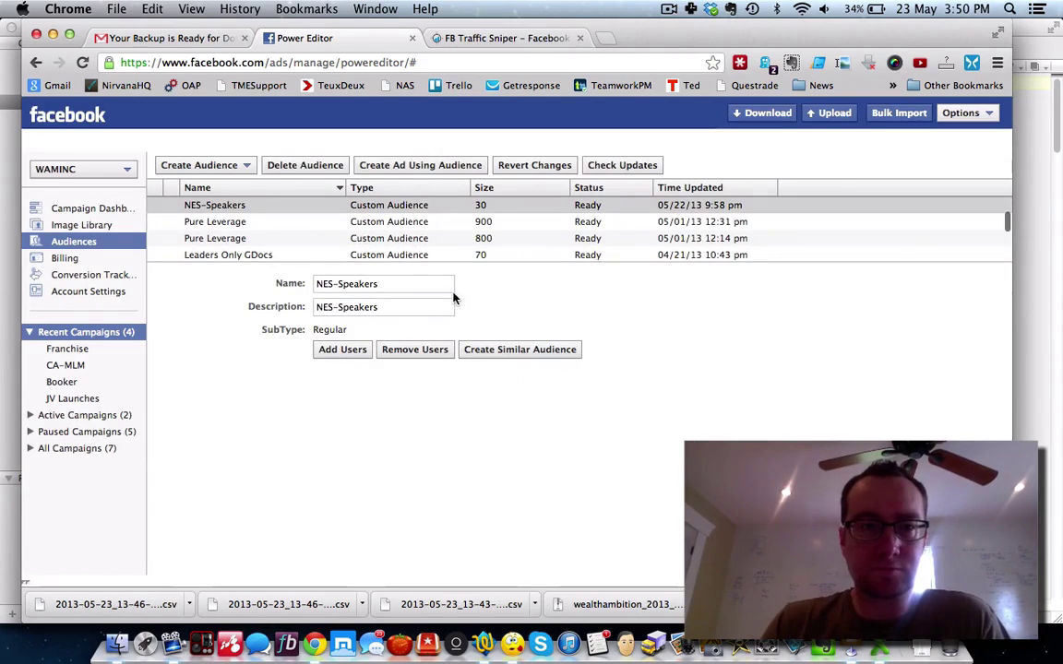
left_click(293, 225)
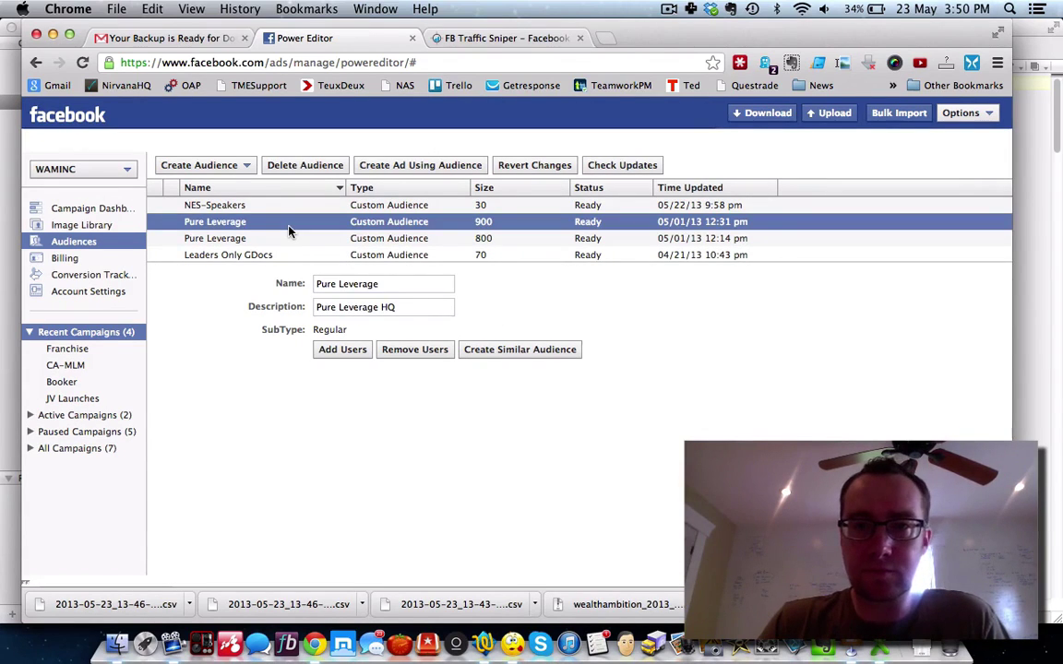
left_click(265, 241)
Step: Add the UIDs from fbid-pureleverage.csv to the Pure Leverage HQ audience of size 900
left_click(251, 236)
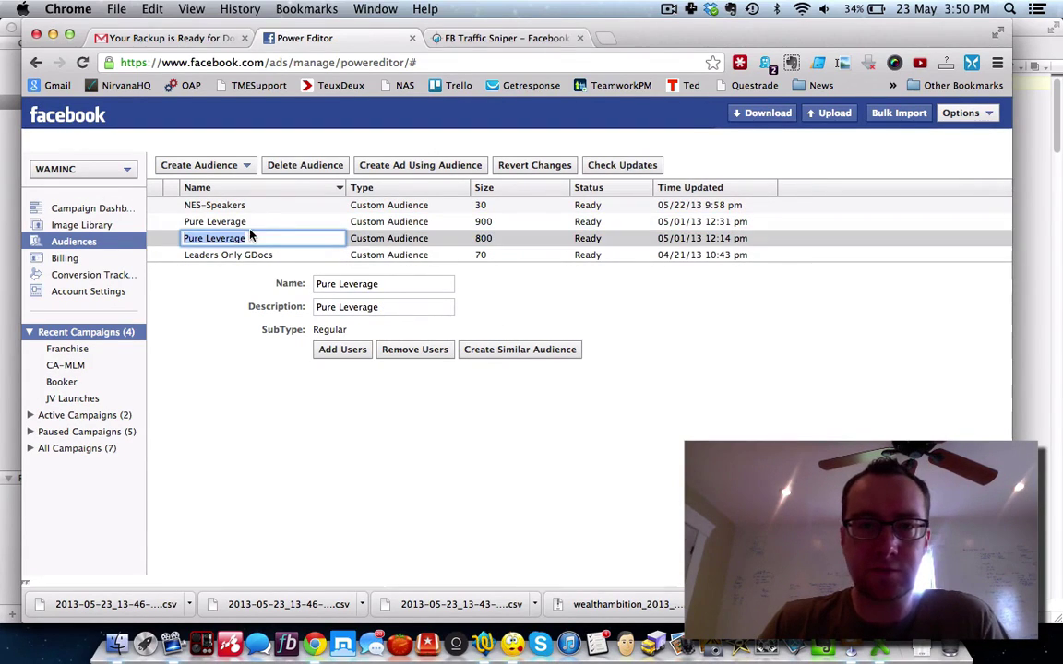
left_click(227, 223)
left_click(230, 239)
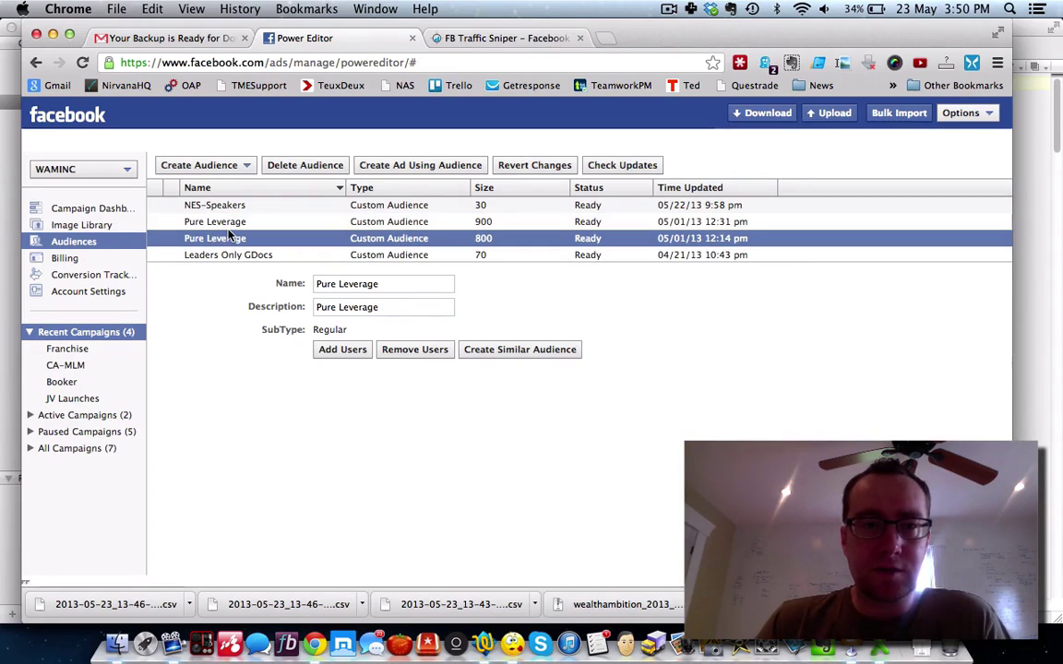
left_click(231, 223)
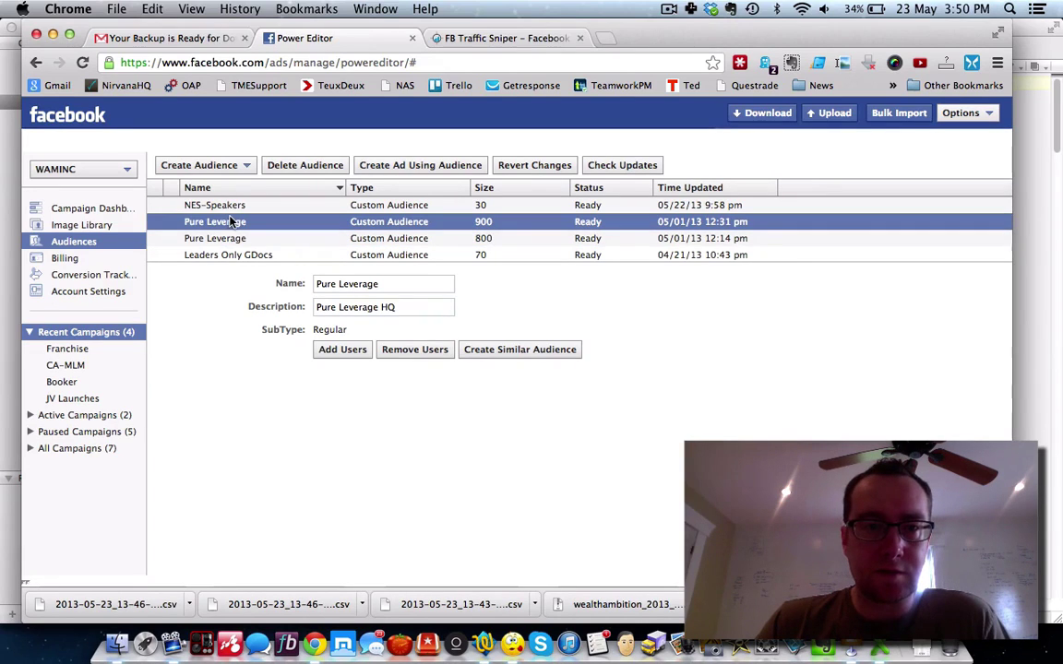
left_click(343, 348)
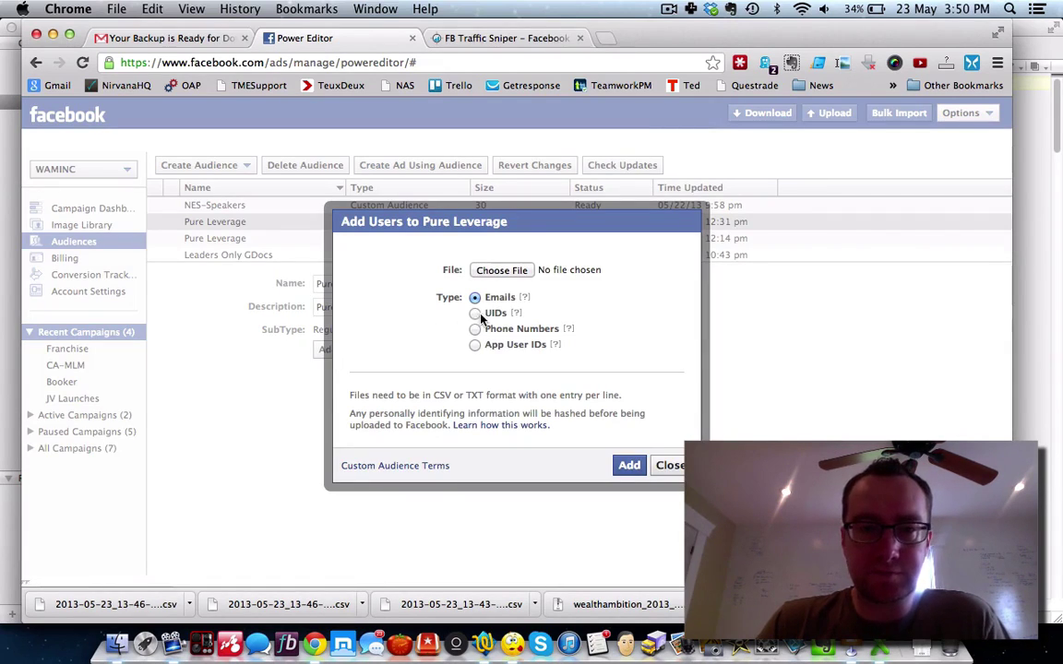
left_click(501, 269)
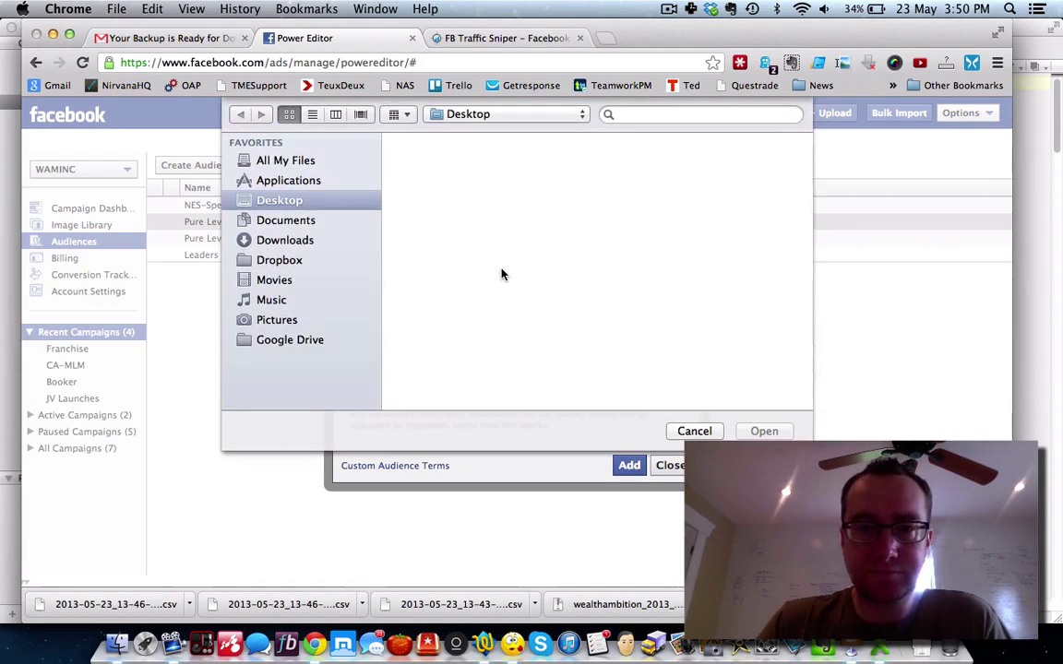
scroll(501, 274, "down", 5)
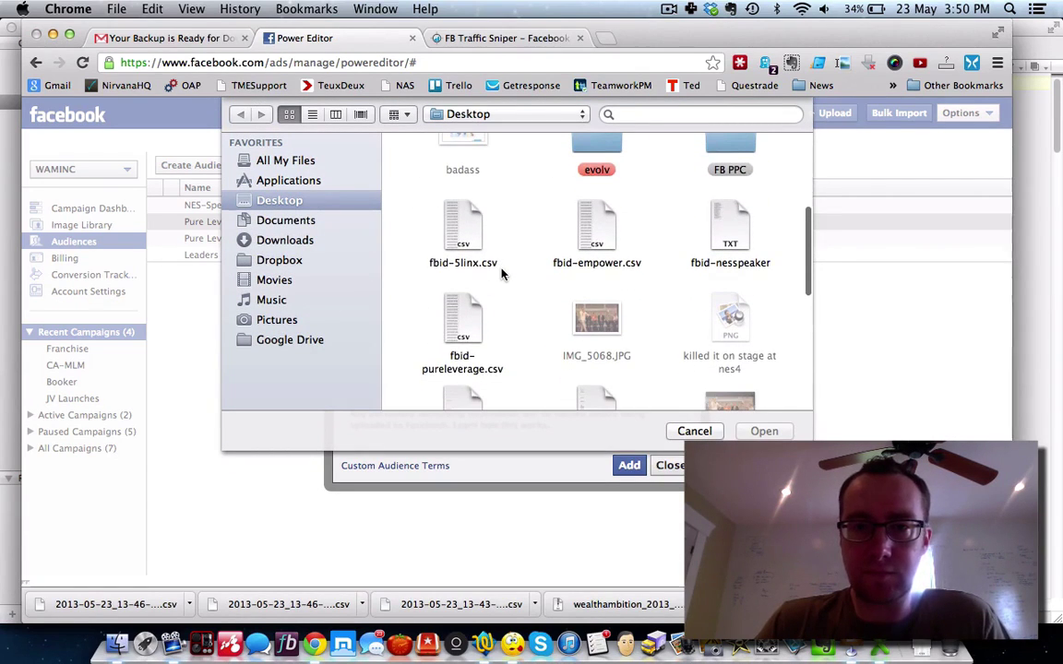
left_click(466, 318)
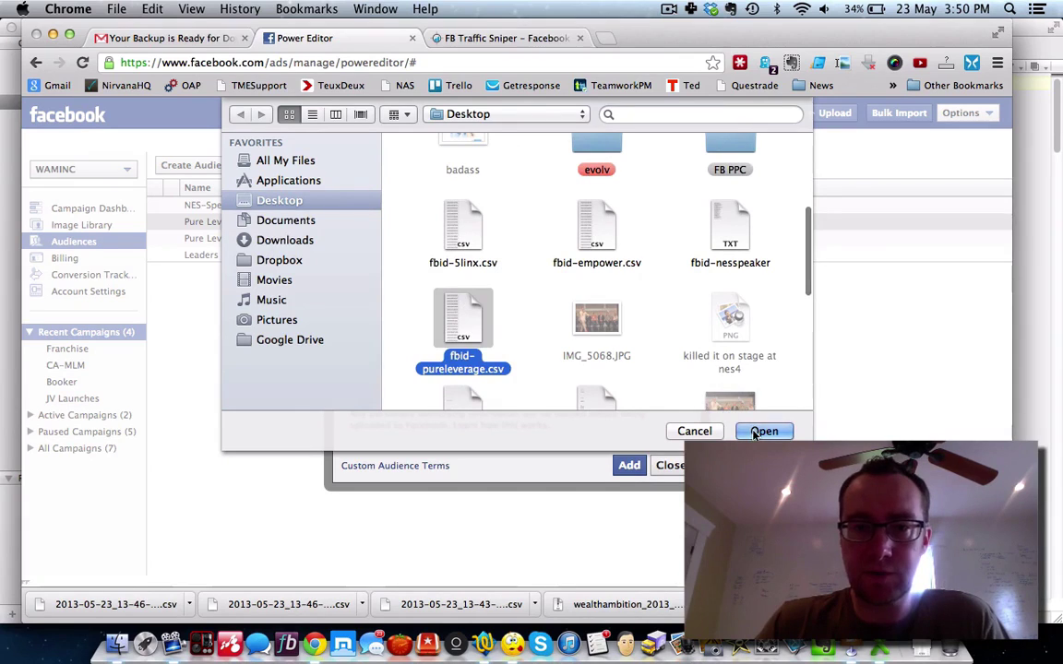
left_click(759, 431)
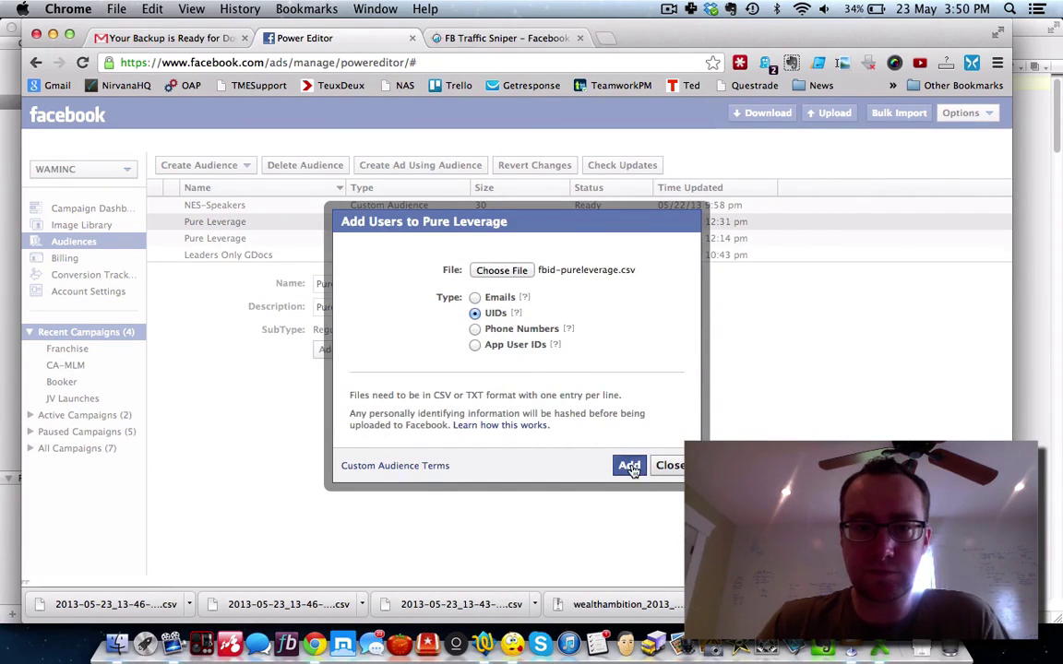
left_click(630, 467)
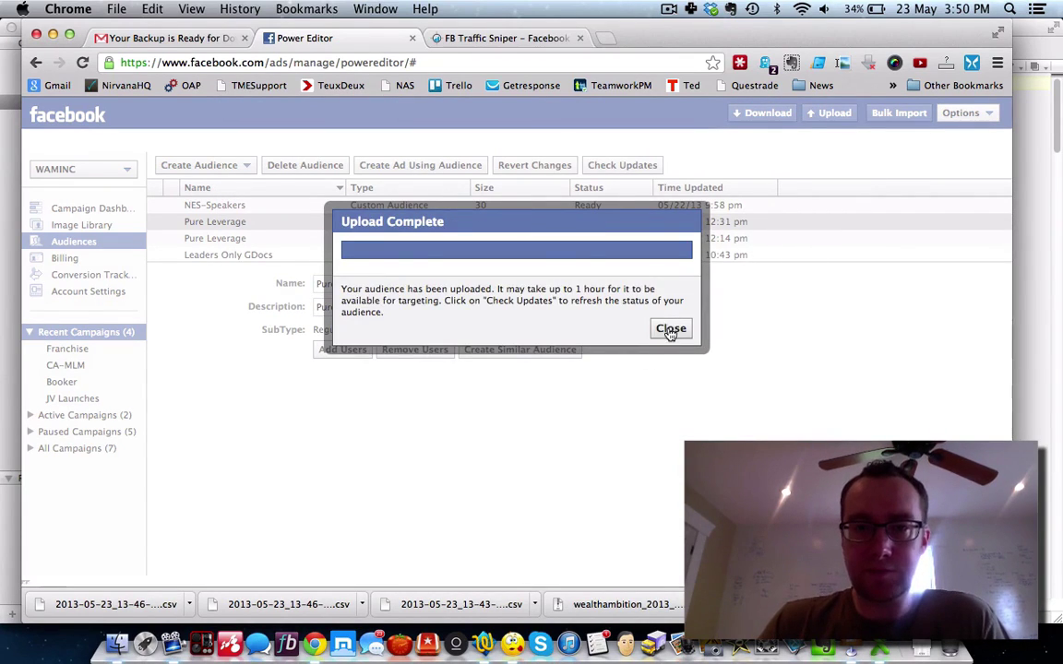
left_click(671, 329)
scroll(377, 218, "up", 10)
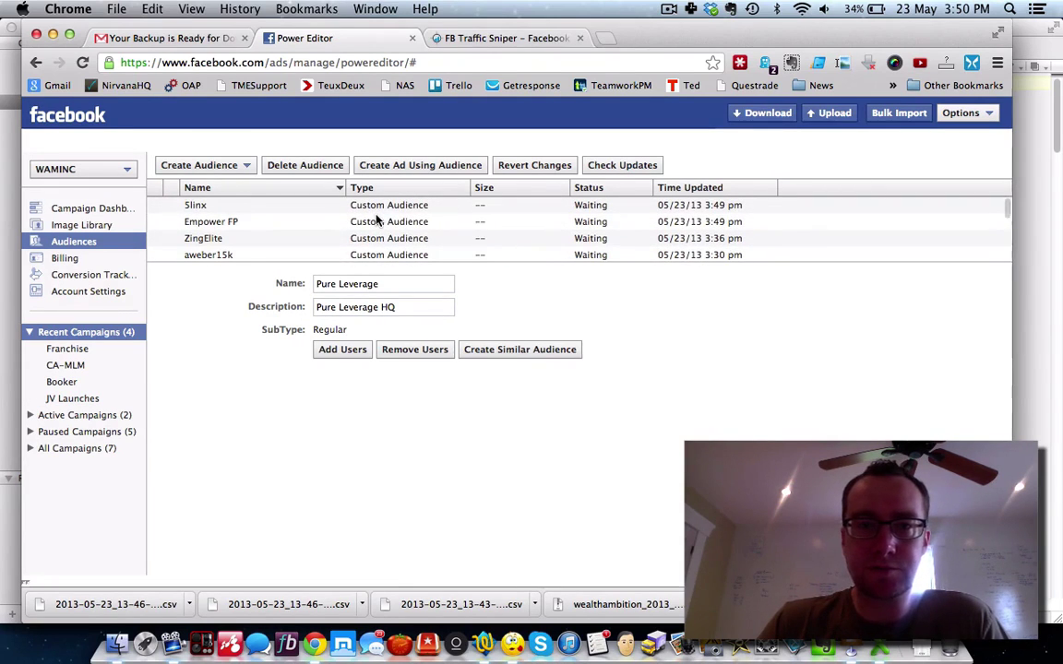
Step: Sort the audiences by Time Updated, newest first
scroll(376, 218, "down", 1)
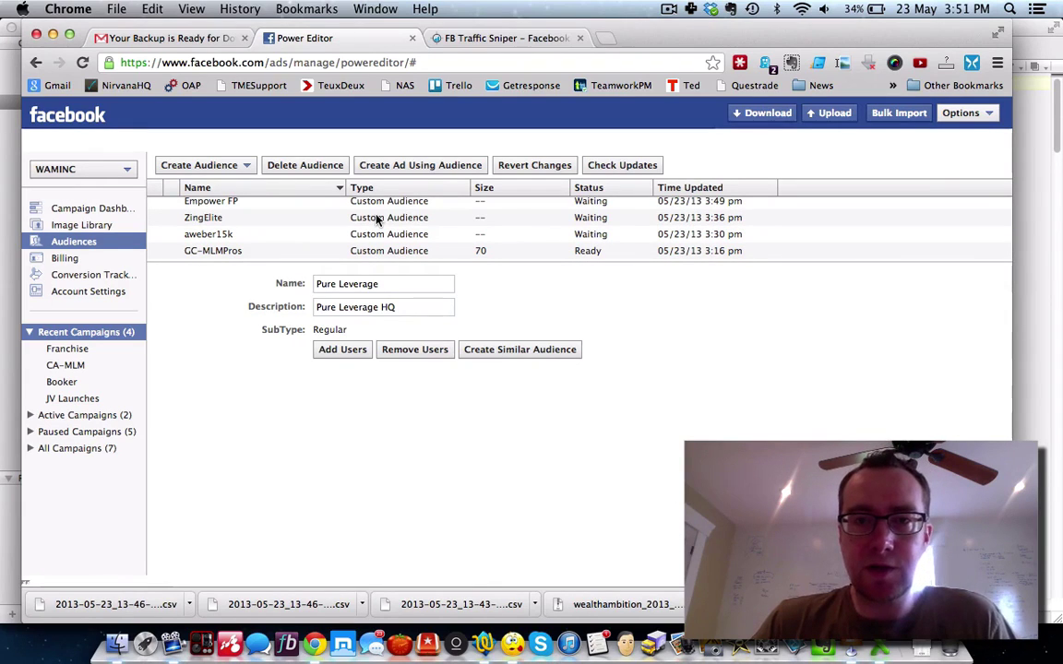
left_click(695, 188)
left_click(695, 188)
Step: View the GC-MLMPros audience details, then switch to the Gmail AWeber backup email
scroll(582, 224, "up", 1)
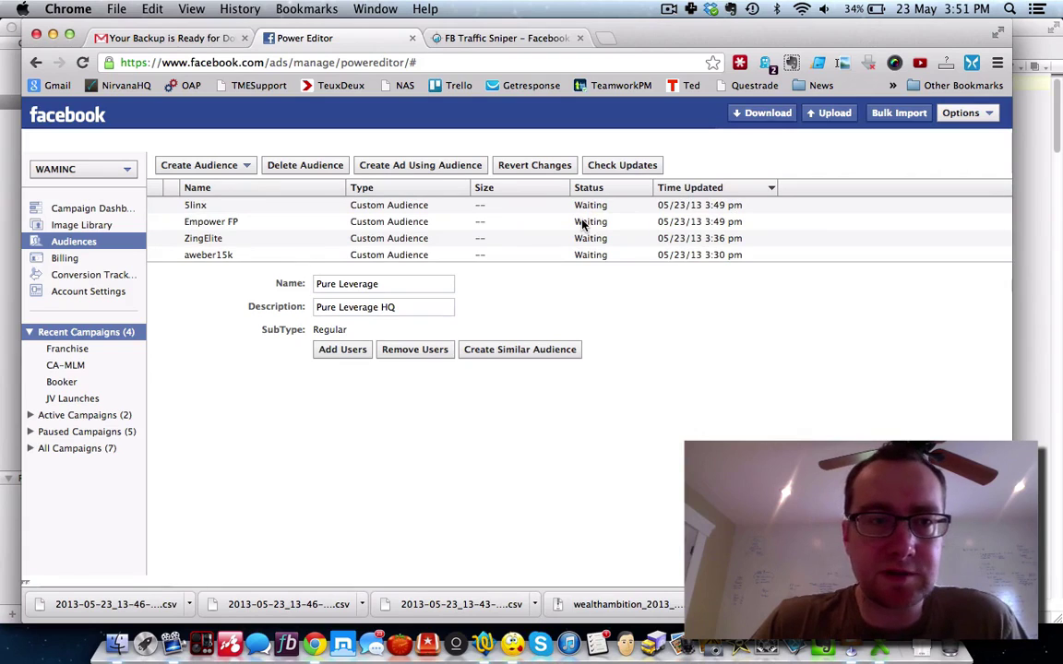
scroll(582, 224, "down", 1)
scroll(582, 224, "down", 2)
scroll(582, 224, "down", 1)
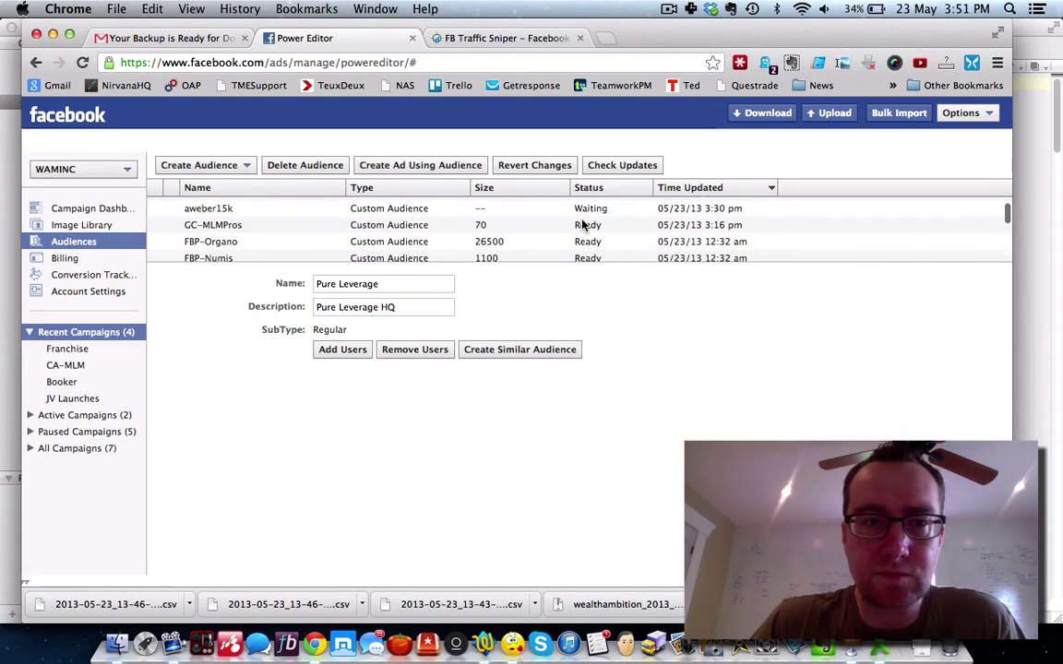
scroll(582, 224, "down", 1)
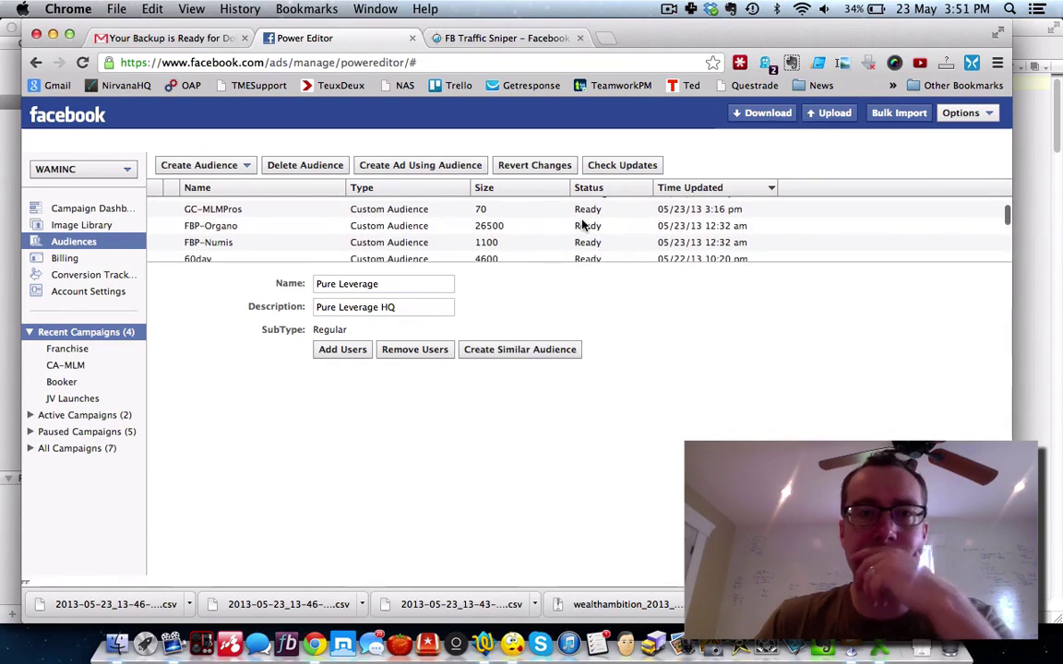
scroll(582, 224, "down", 2)
scroll(582, 224, "up", 3)
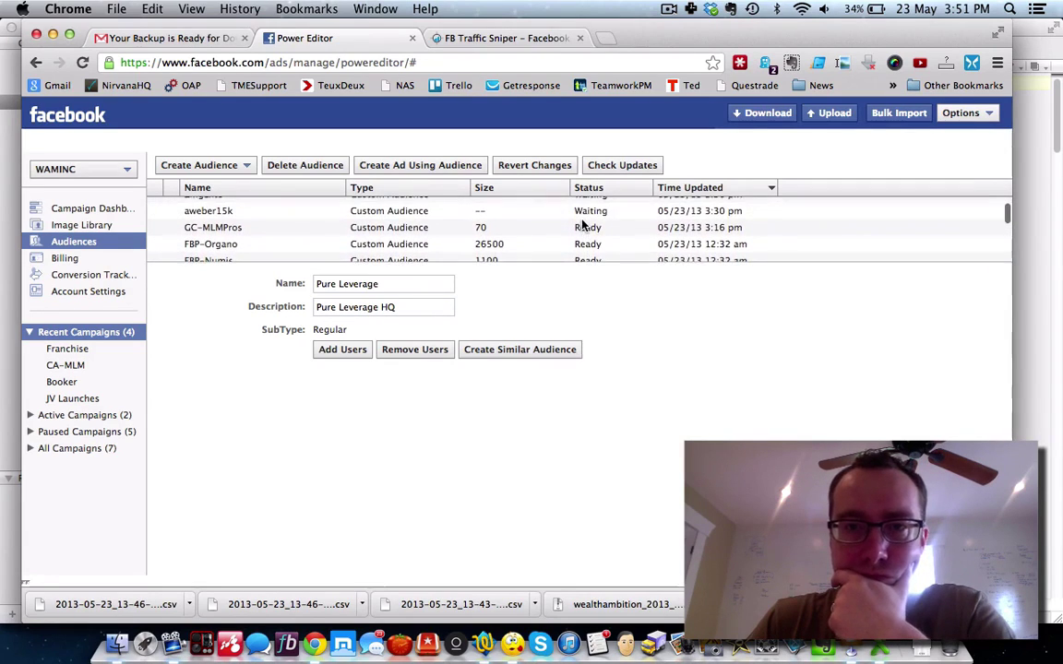
scroll(582, 225, "down", 1)
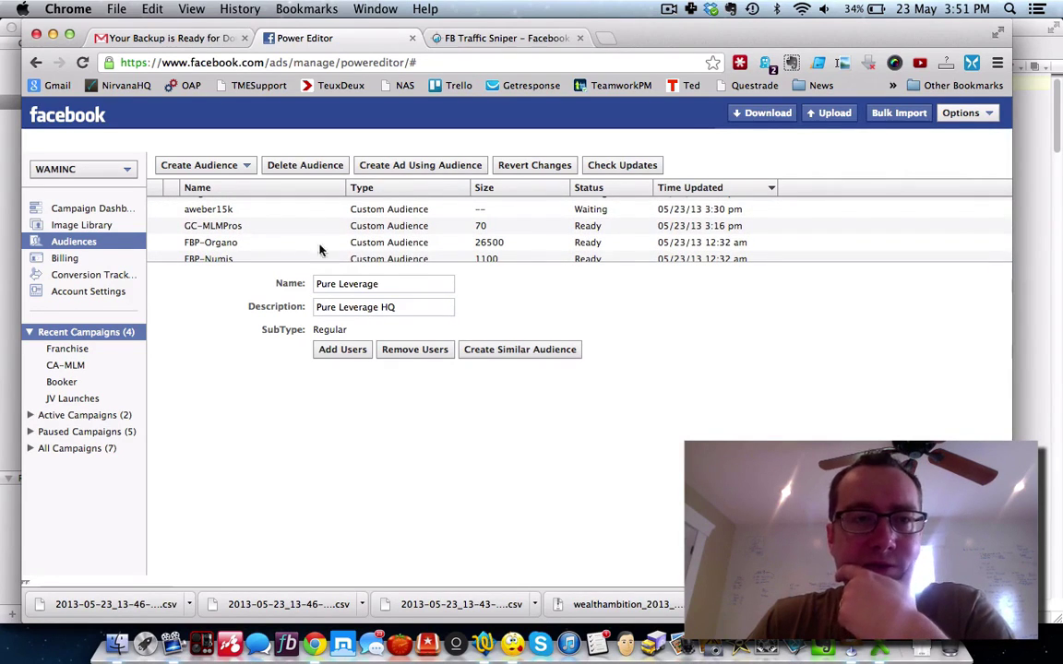
left_click(240, 228)
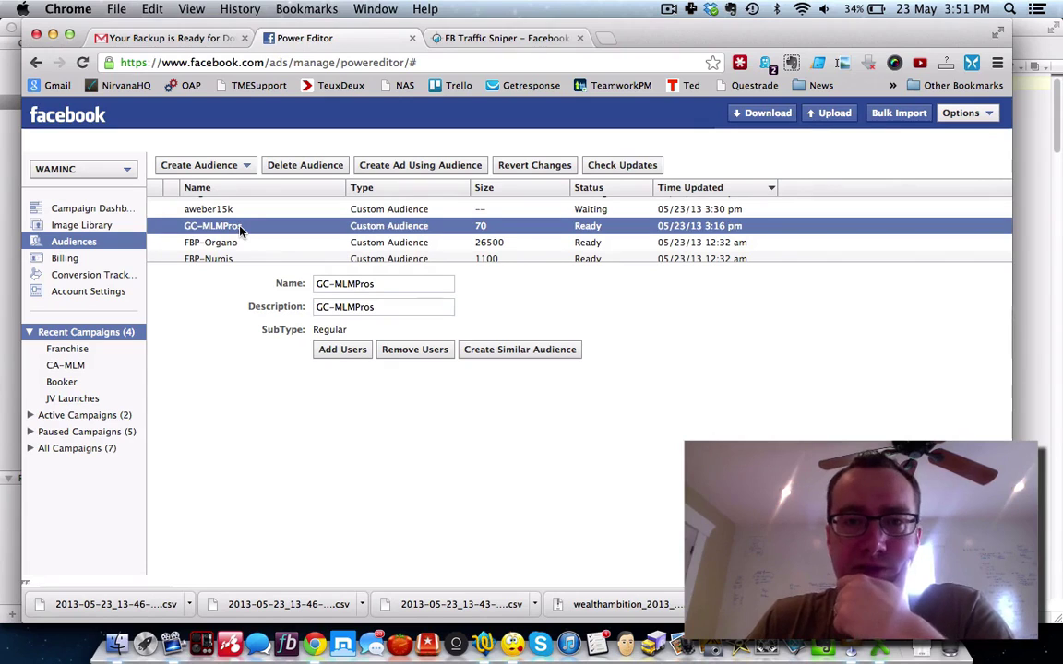
scroll(240, 230, "up", 1)
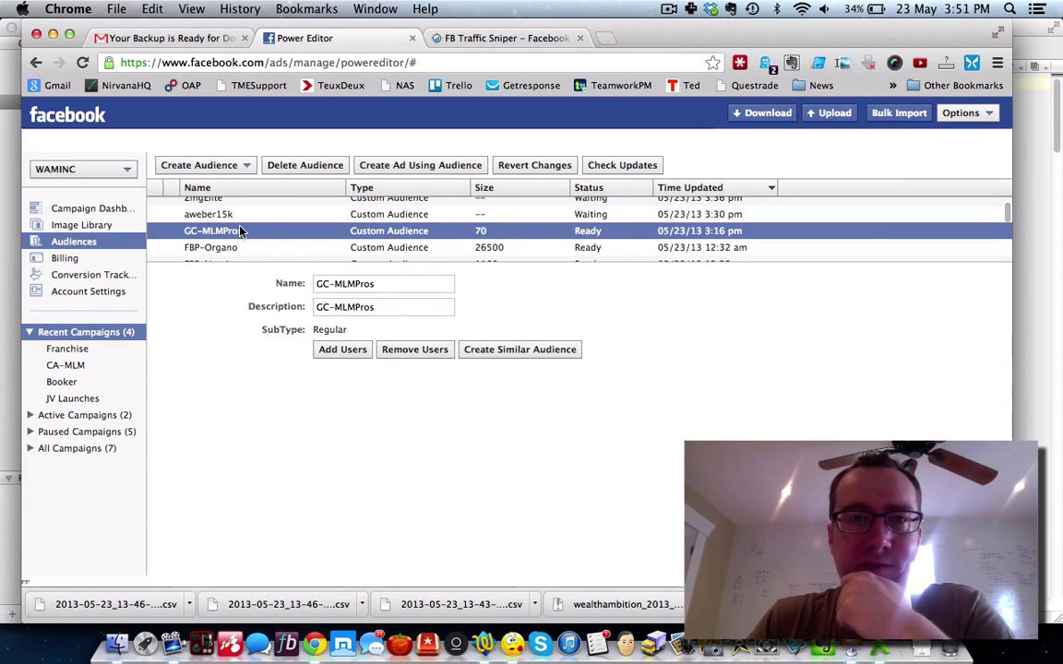
left_click(183, 38)
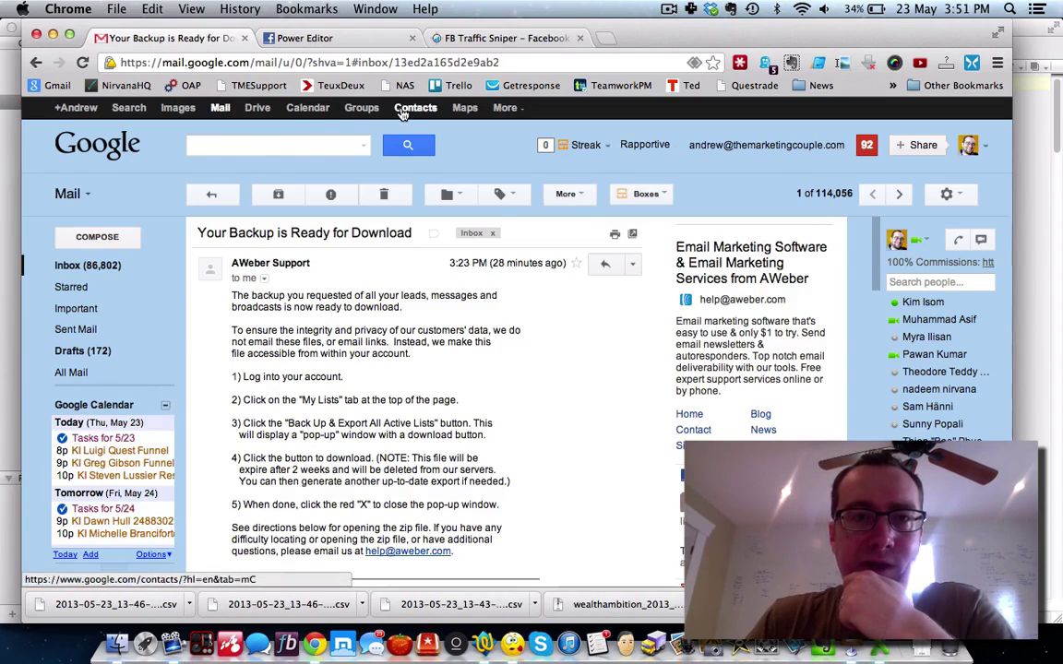
Step: Open Google Contacts from Gmail in its own tab, then return to Power Editor
left_click(406, 109)
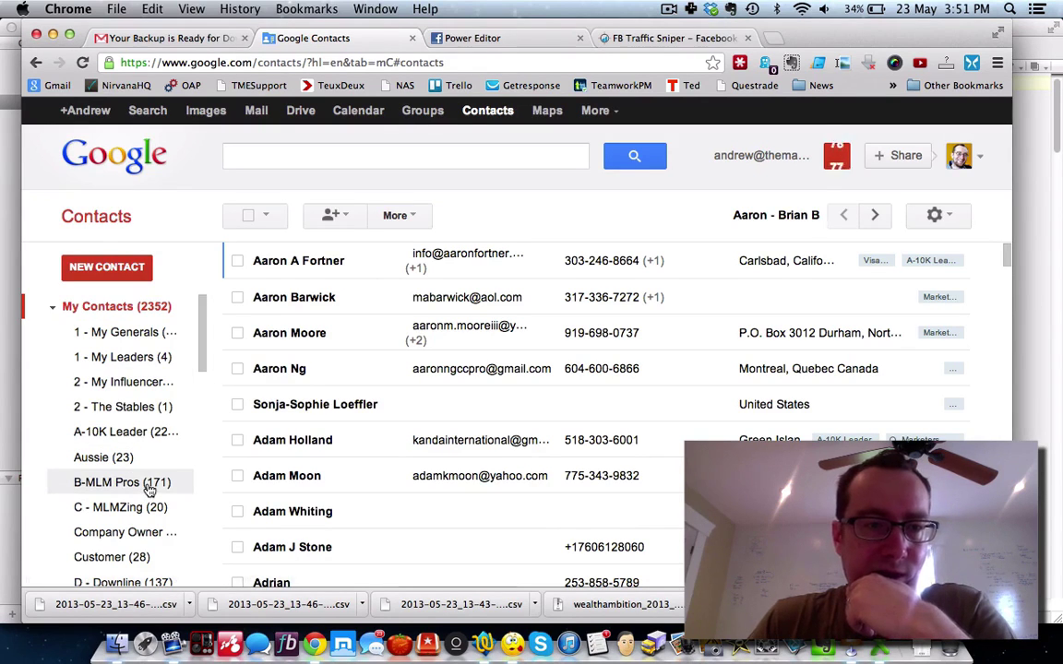
left_click(474, 37)
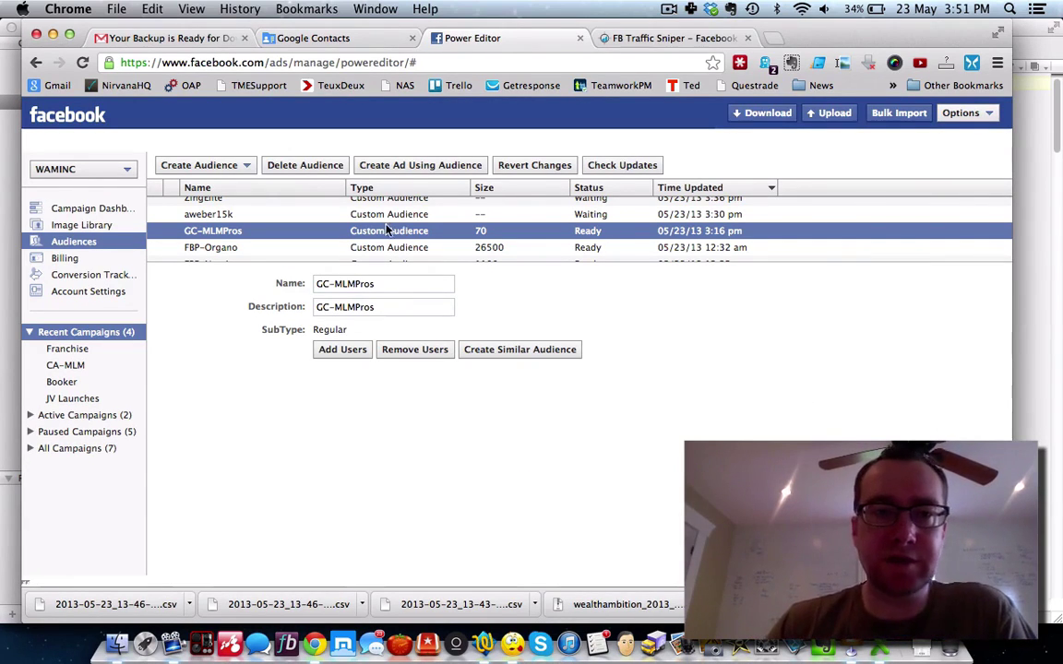
scroll(379, 230, "up", 2)
scroll(369, 235, "up", 1)
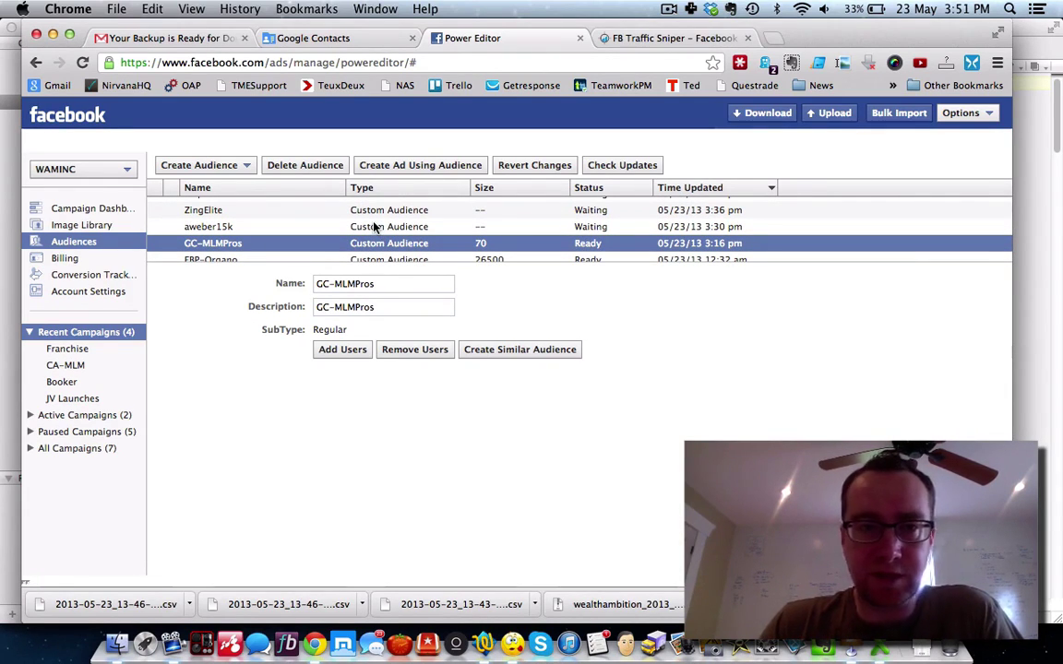
left_click(369, 227)
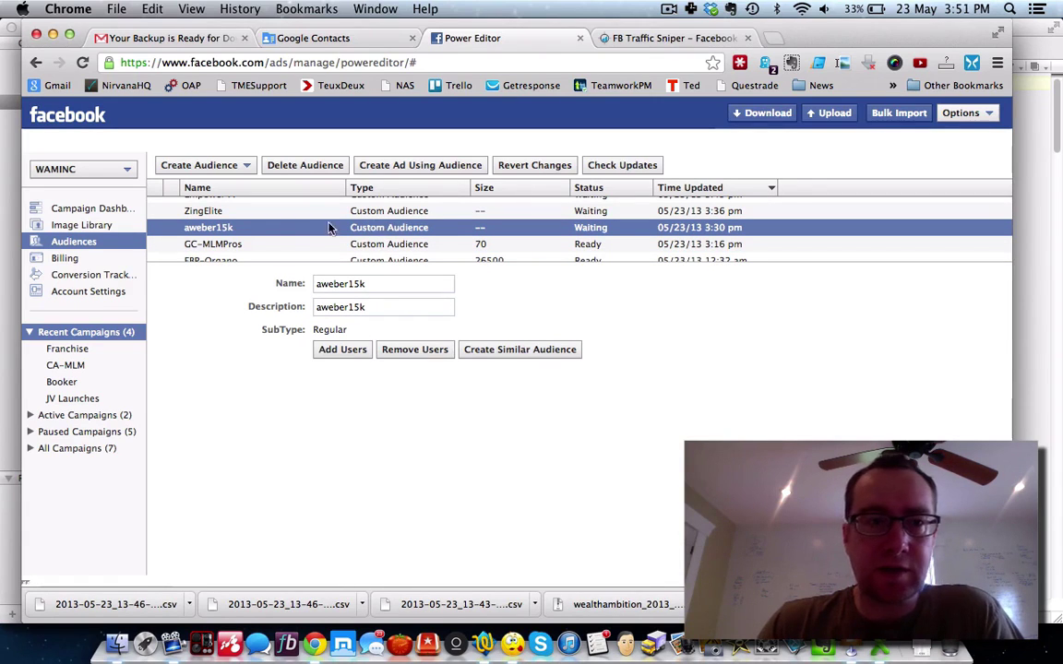
scroll(463, 236, "up", 1)
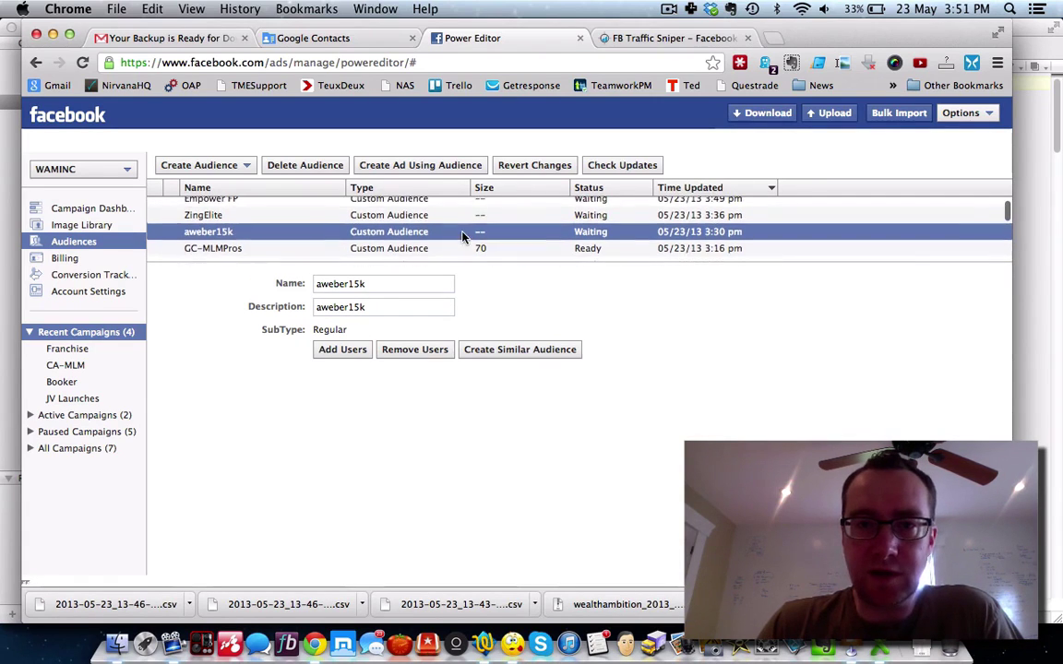
key("Up")
scroll(443, 234, "down", 3)
left_click(429, 233)
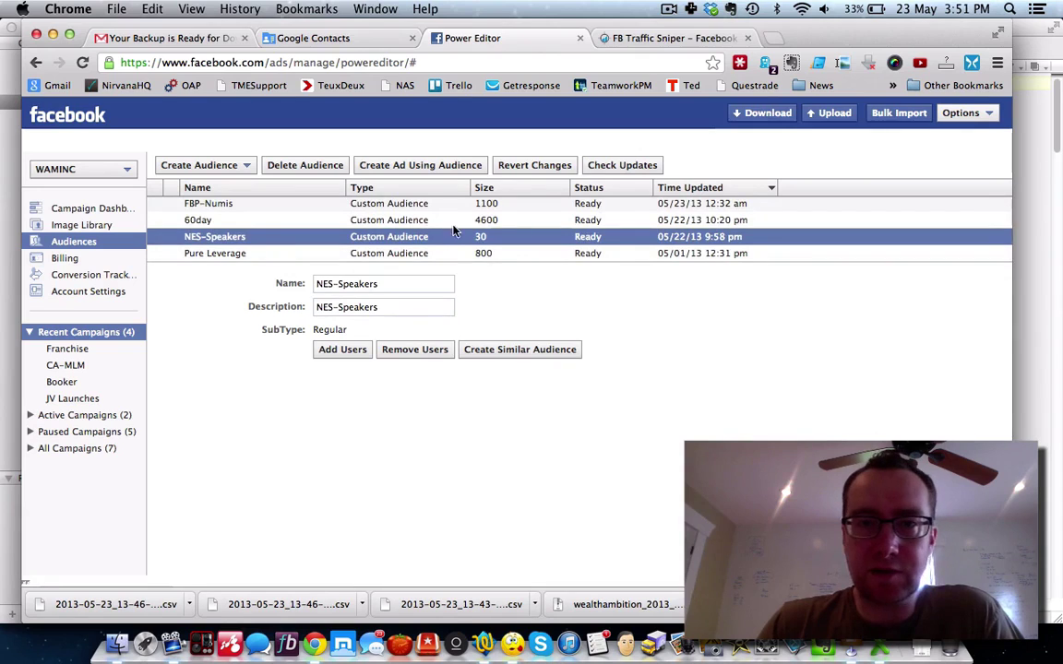
scroll(452, 231, "up", 5)
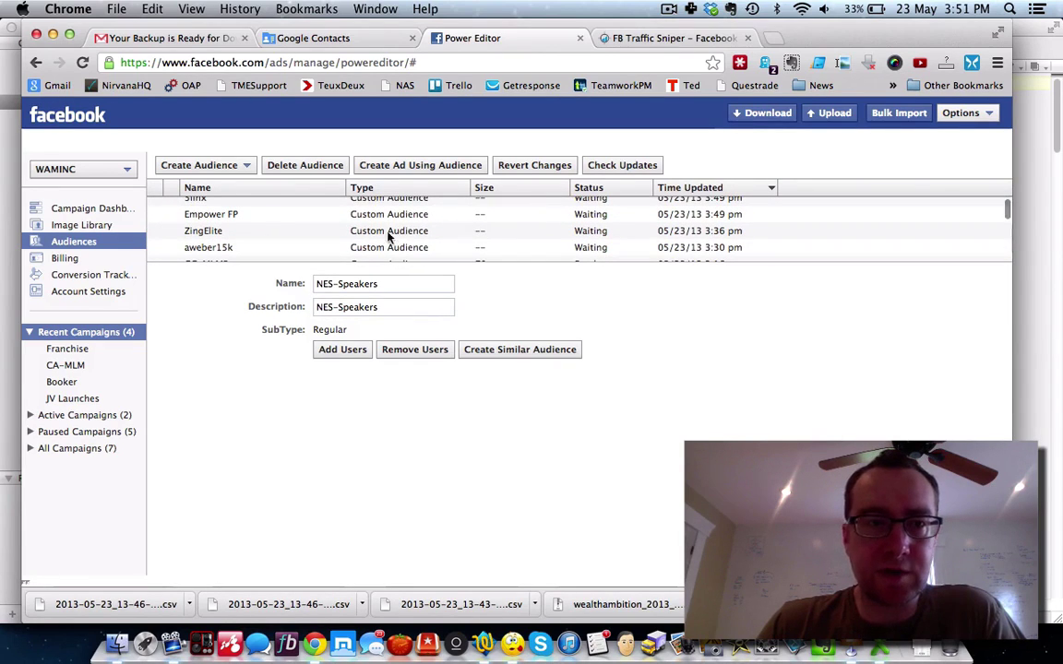
left_click(383, 249)
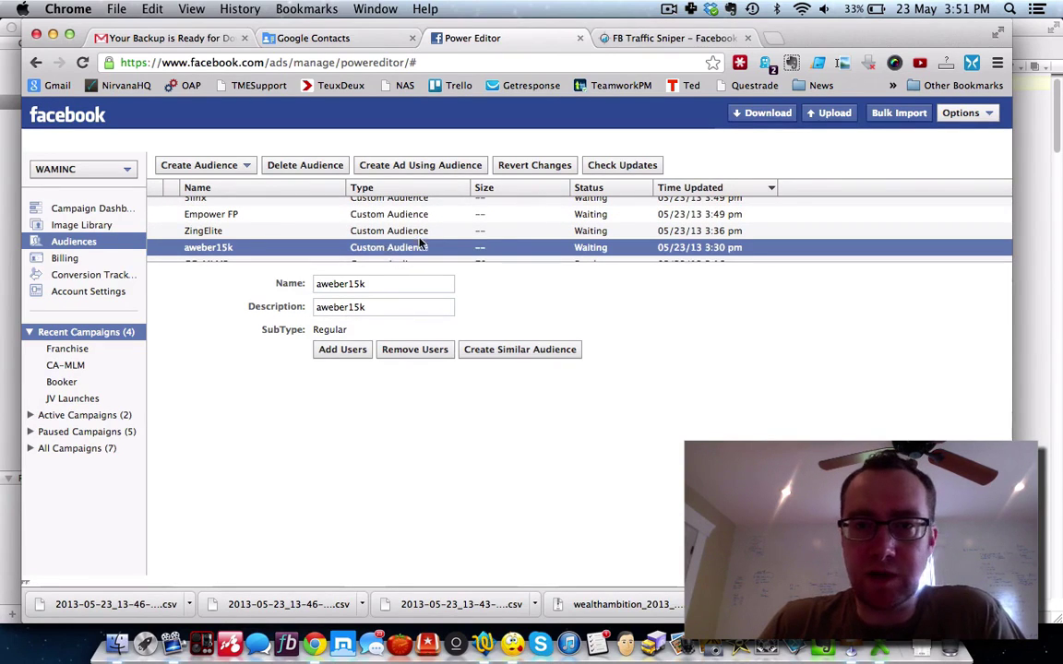
left_click(467, 230)
left_click(449, 215)
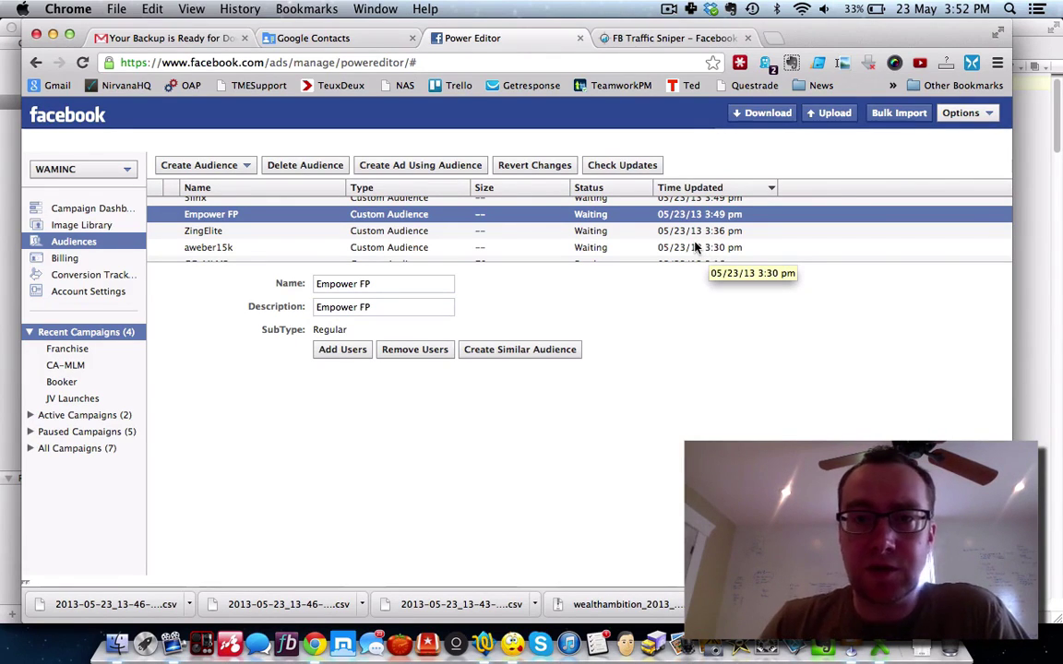
scroll(707, 251, "up", 1)
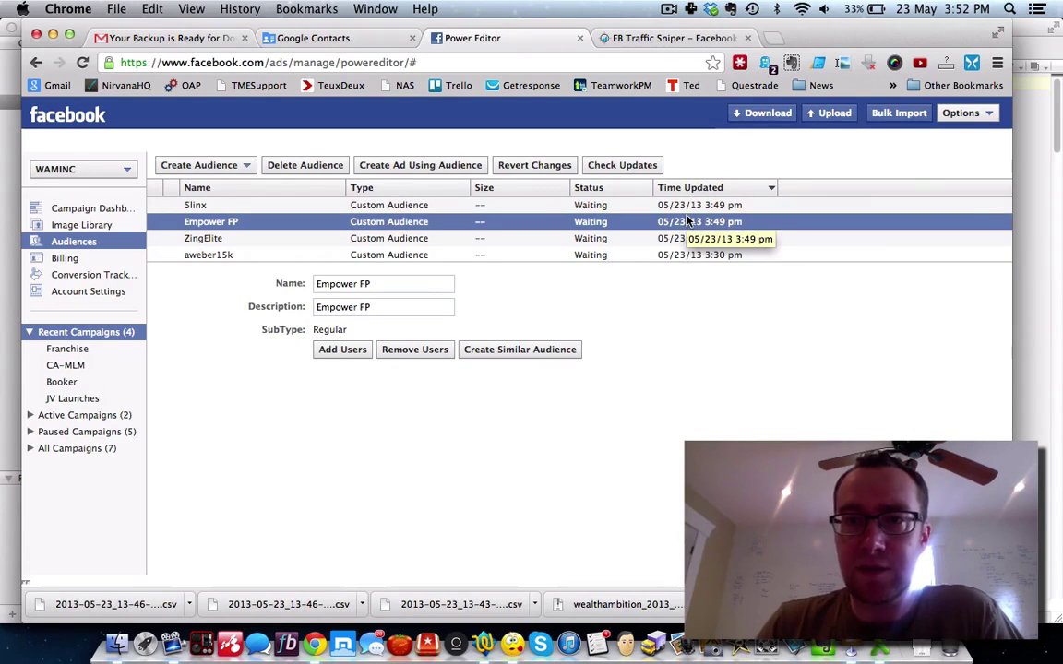
left_click(672, 205)
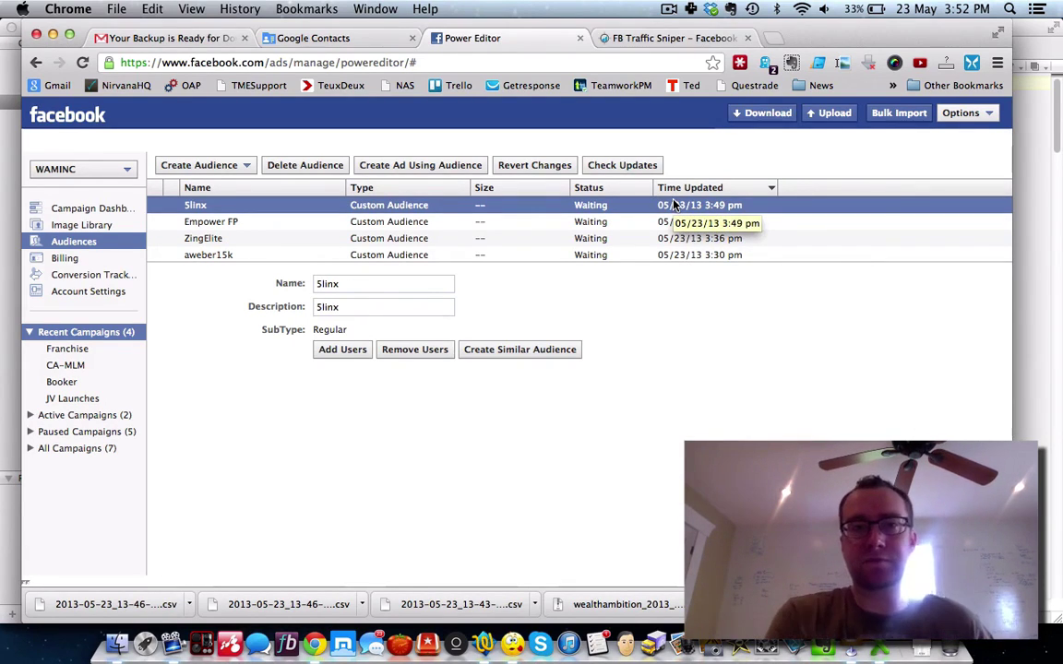
scroll(577, 213, "down", 2)
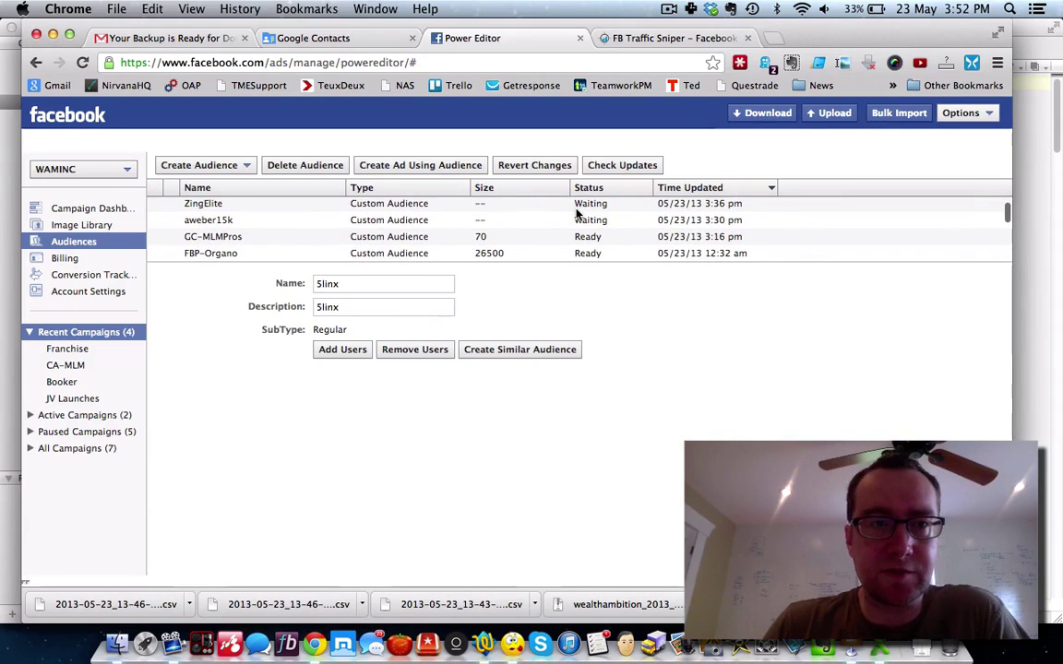
scroll(235, 245, "down", 1)
left_click(224, 243)
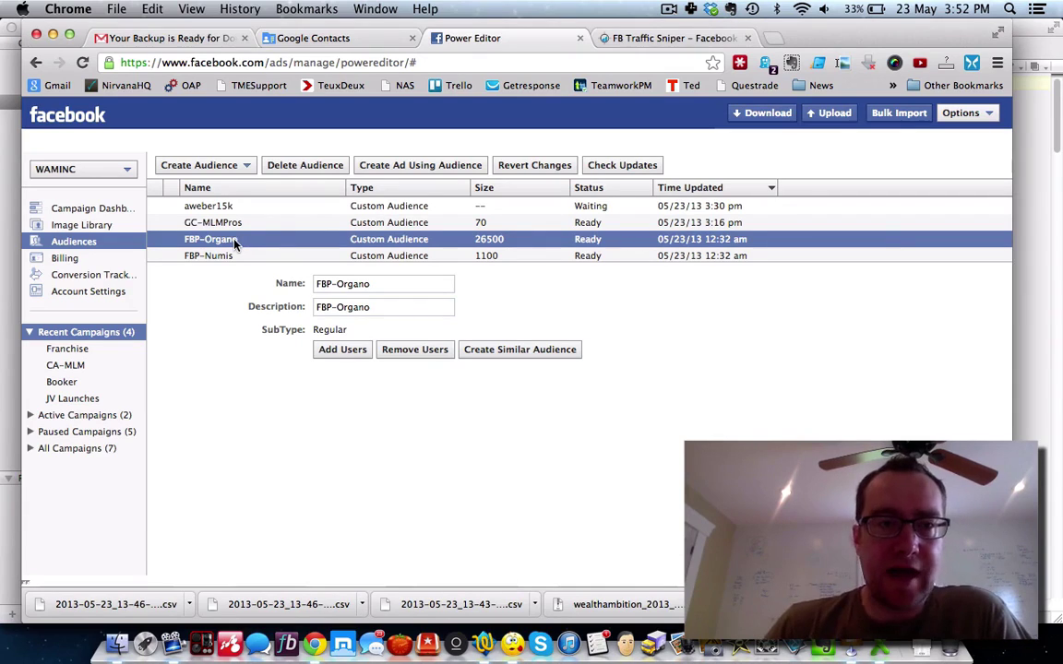
left_click(226, 256)
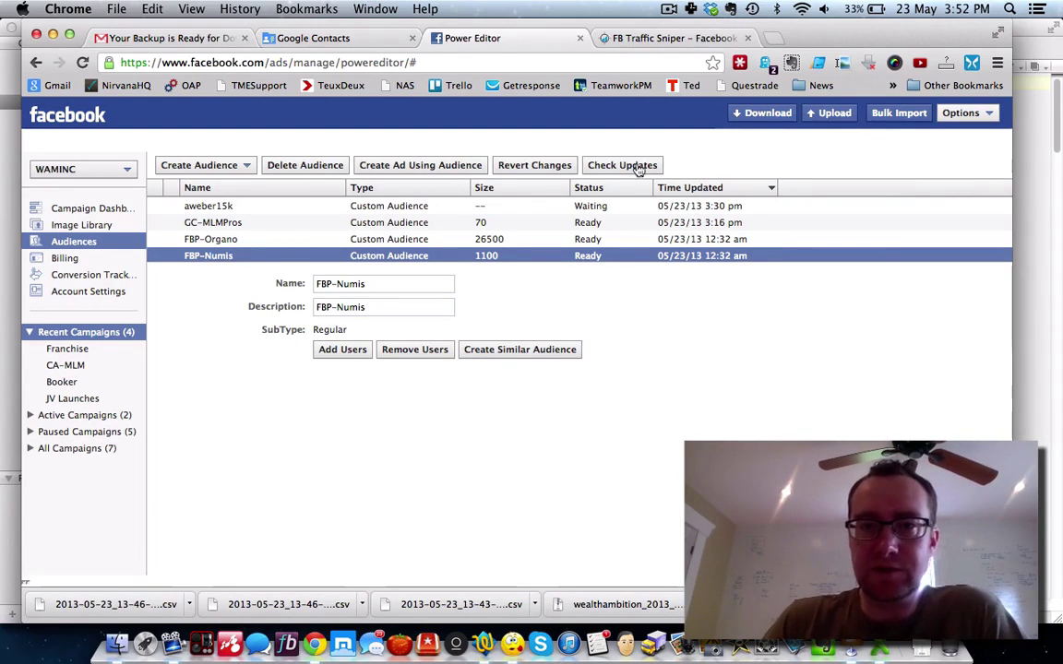
Step: Re-download all ad accounts, select the FBP-Numis audience, and view the Campaign Dashboard
left_click(762, 113)
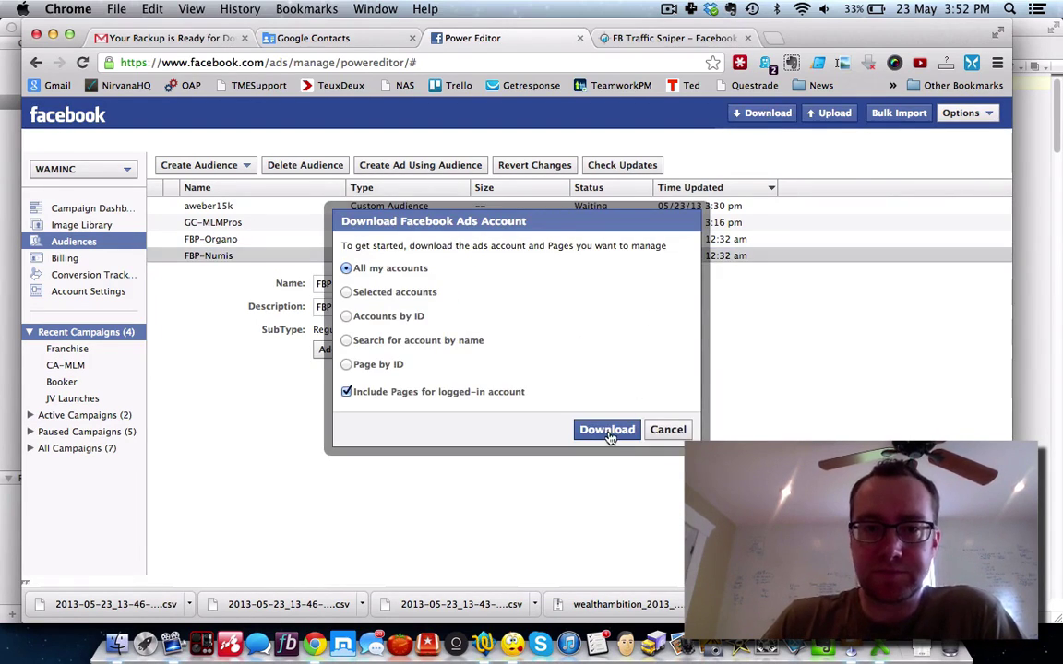
left_click(607, 434)
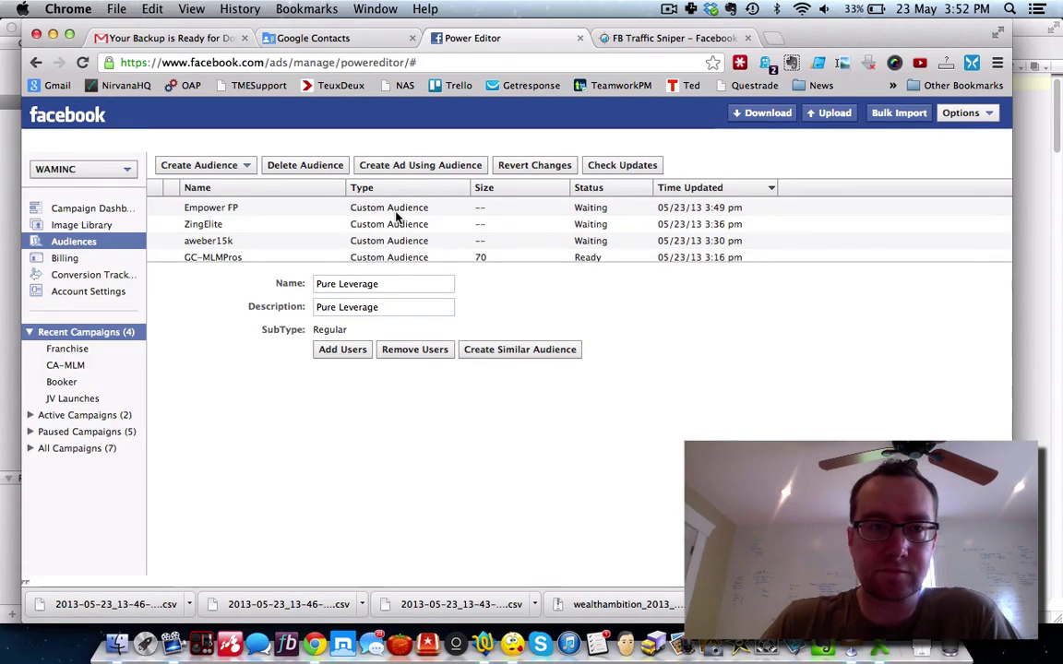
scroll(397, 216, "down", 5)
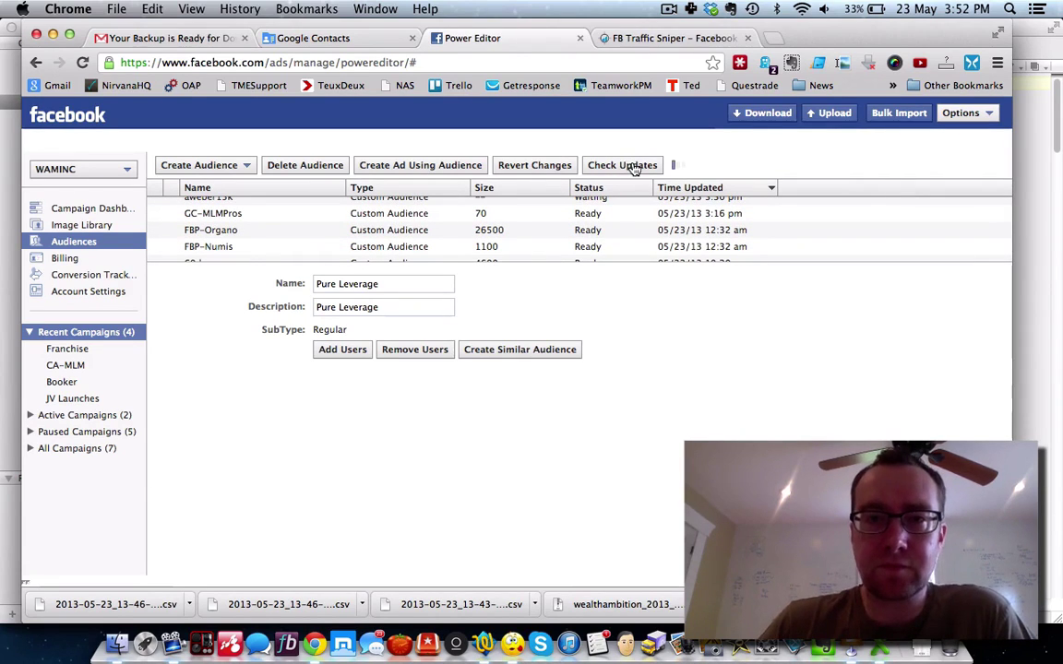
scroll(524, 233, "down", 2)
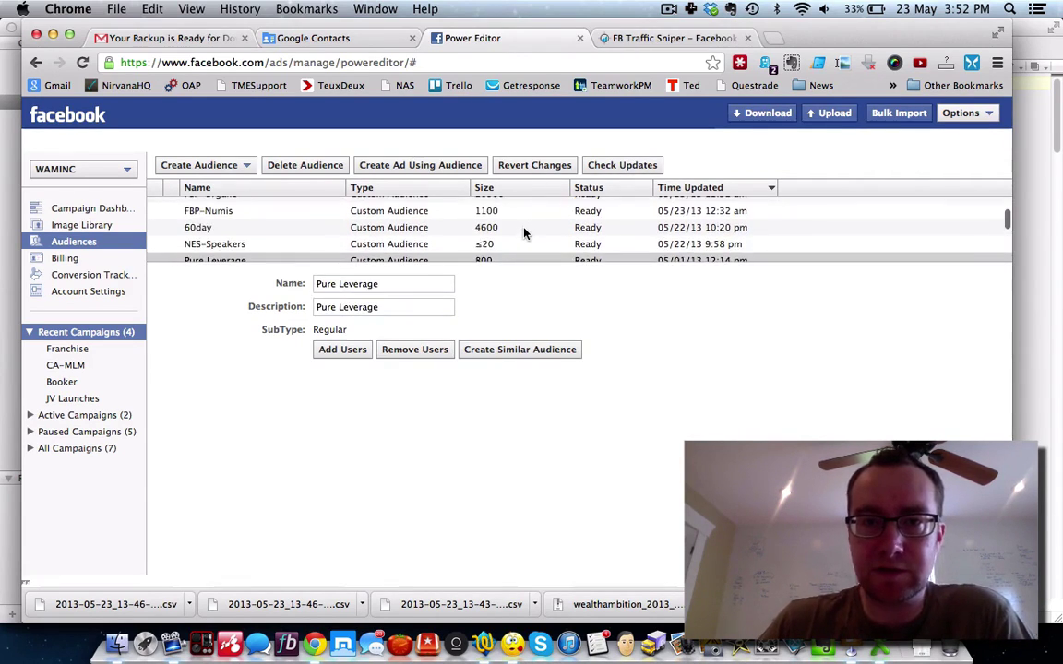
scroll(524, 234, "up", 5)
scroll(524, 234, "down", 2)
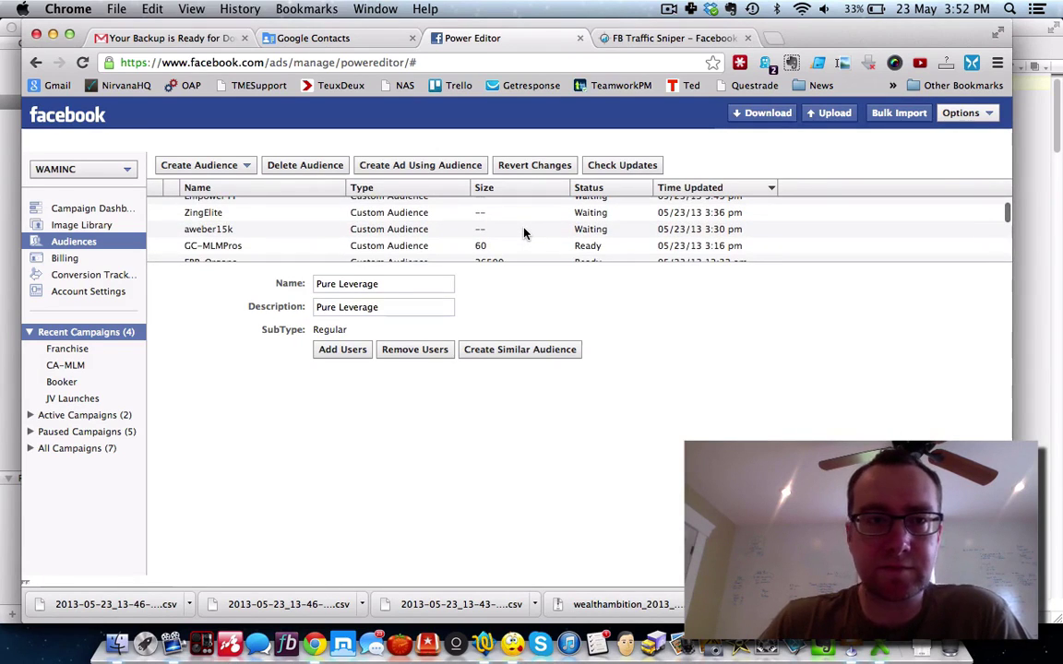
scroll(524, 234, "up", 3)
scroll(524, 233, "down", 1)
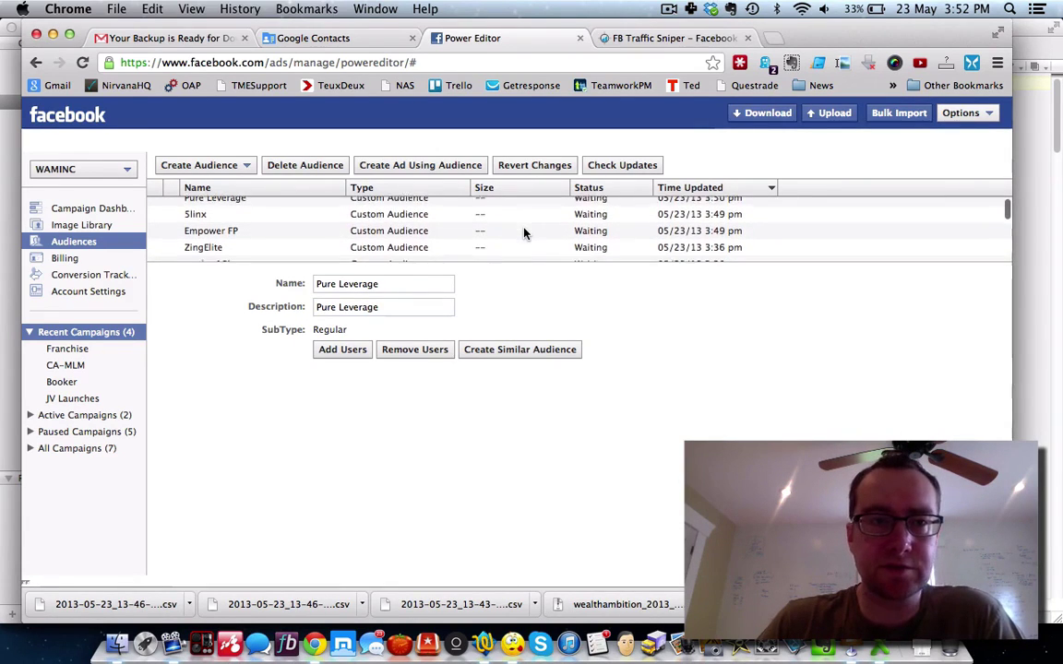
scroll(524, 233, "down", 2)
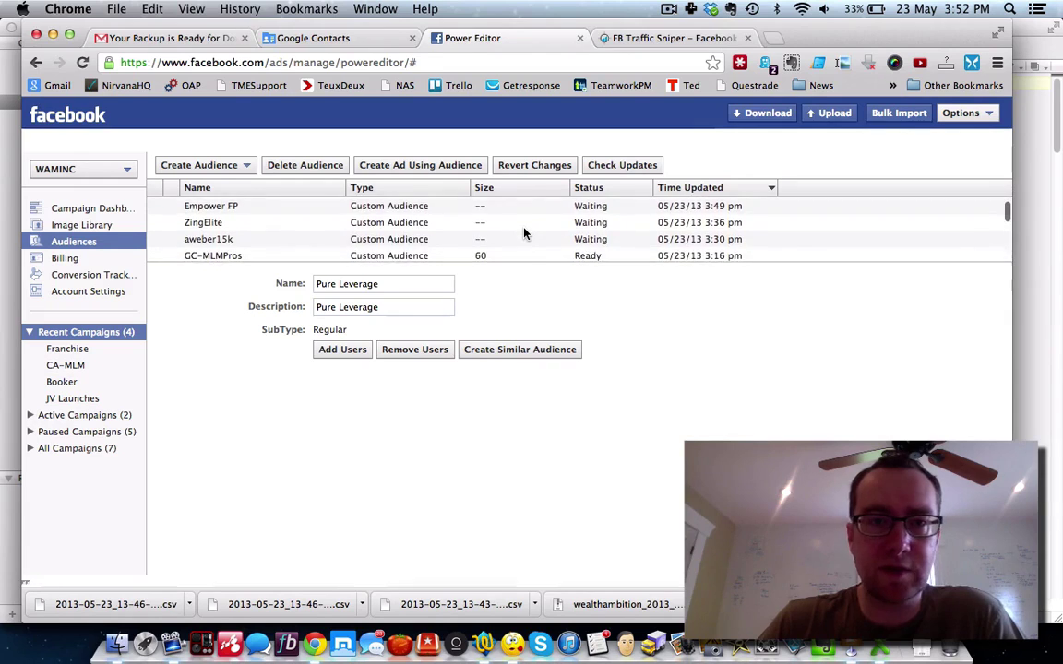
scroll(524, 233, "down", 3)
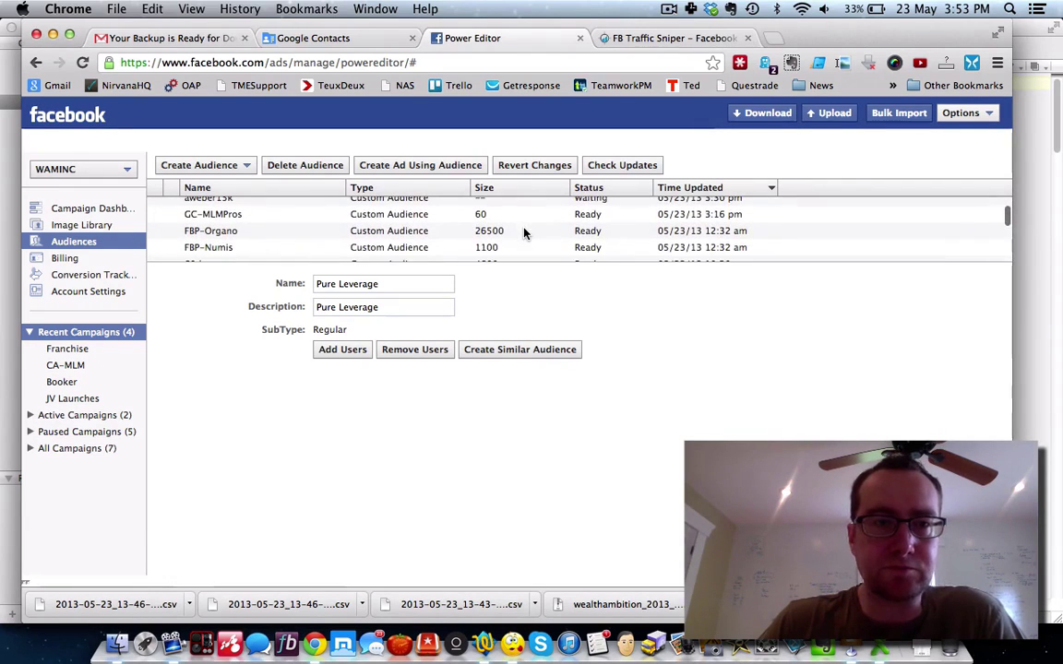
left_click(322, 248)
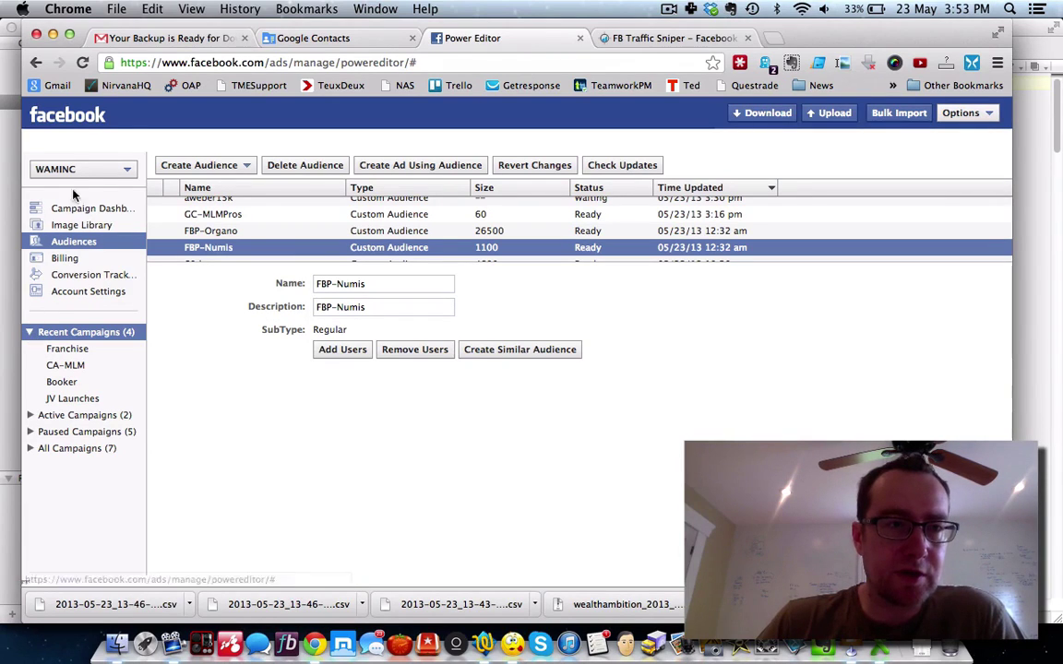
left_click(82, 210)
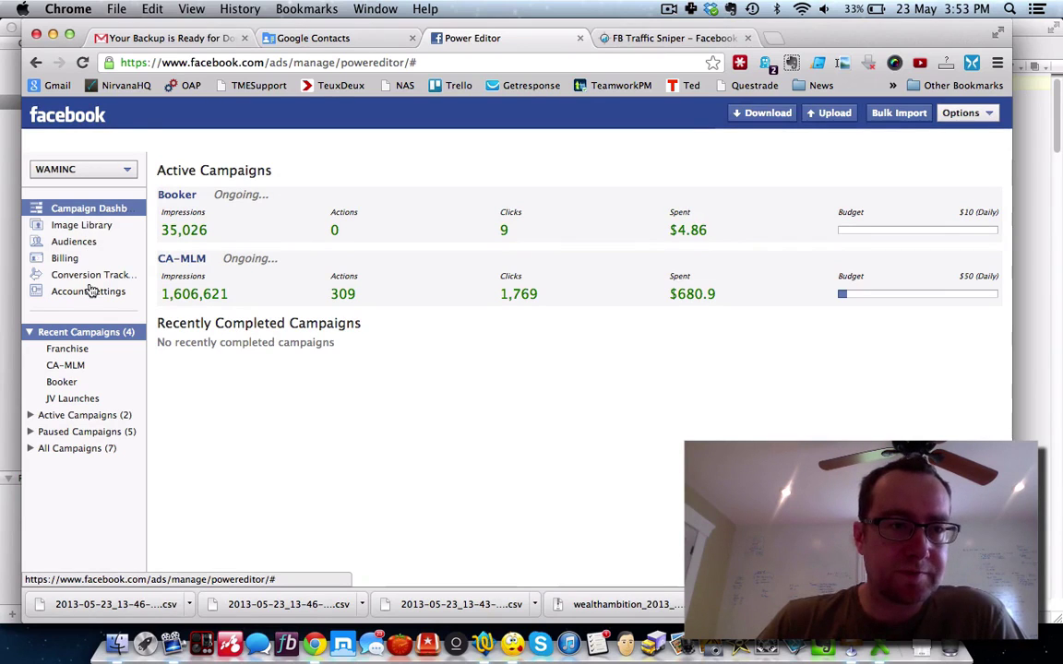
Step: Start an ad from Recent Campaigns, close the picker leaving Franchise, and show the Campaigns list
left_click(29, 336)
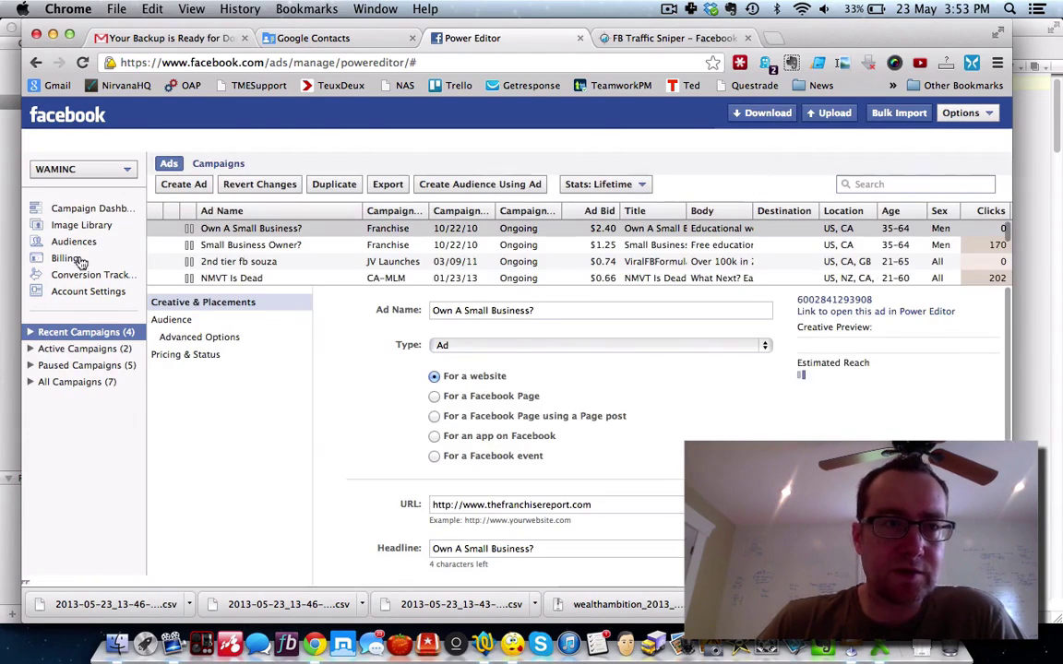
left_click(196, 187)
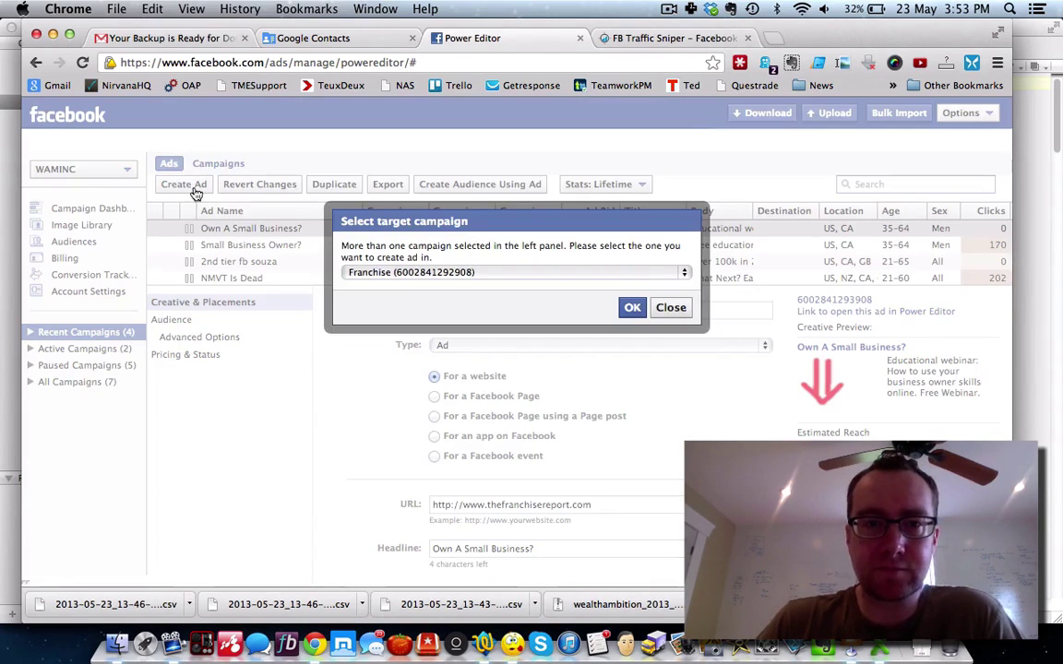
left_click(452, 273)
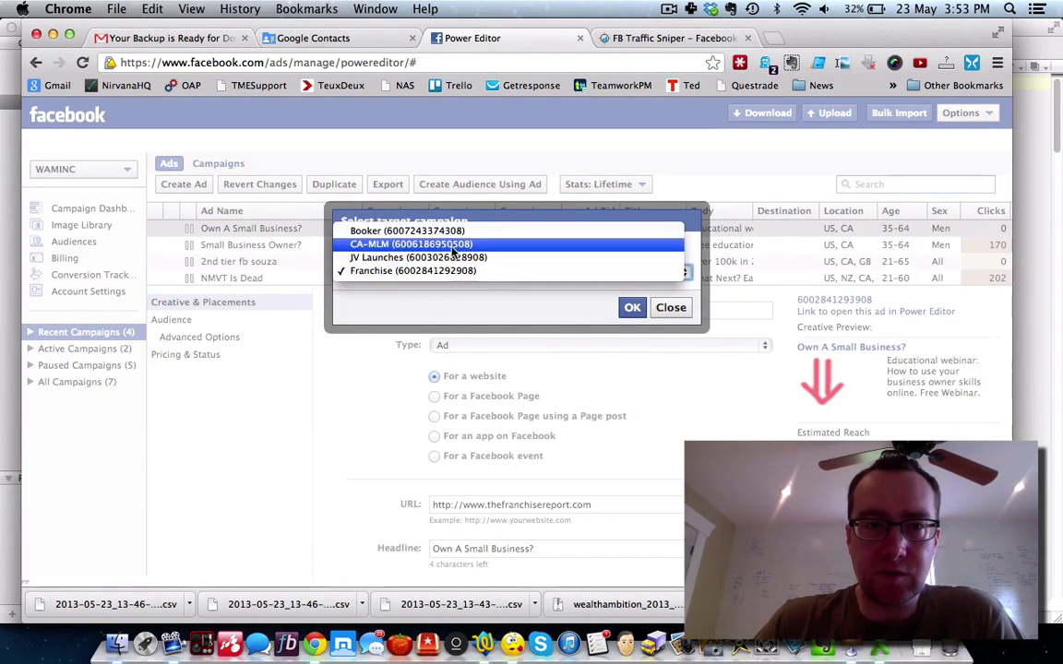
left_click(671, 308)
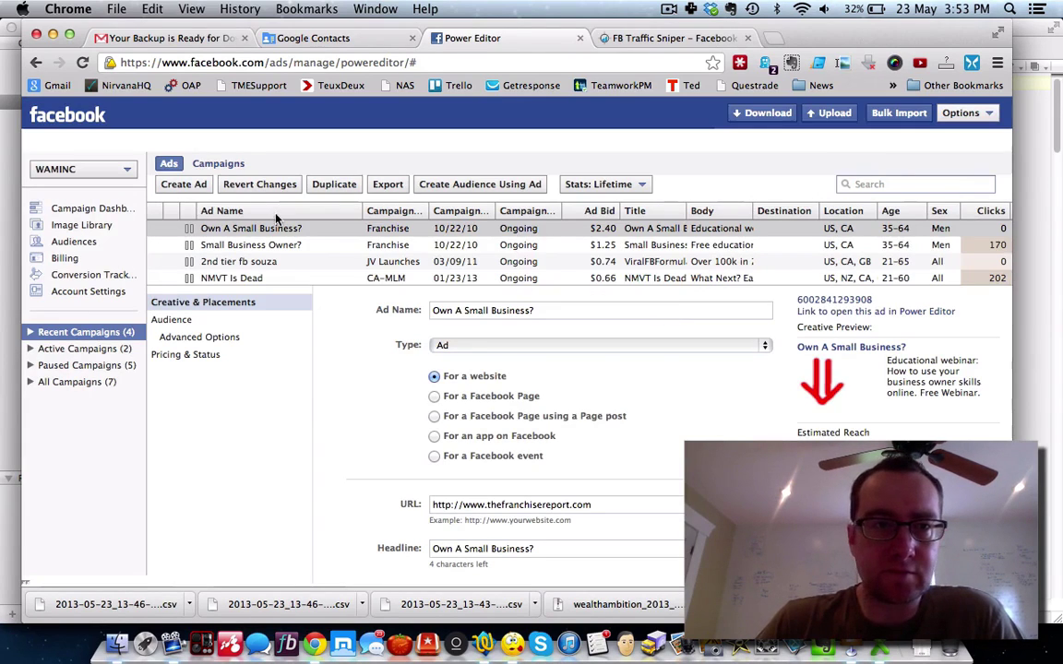
left_click(222, 165)
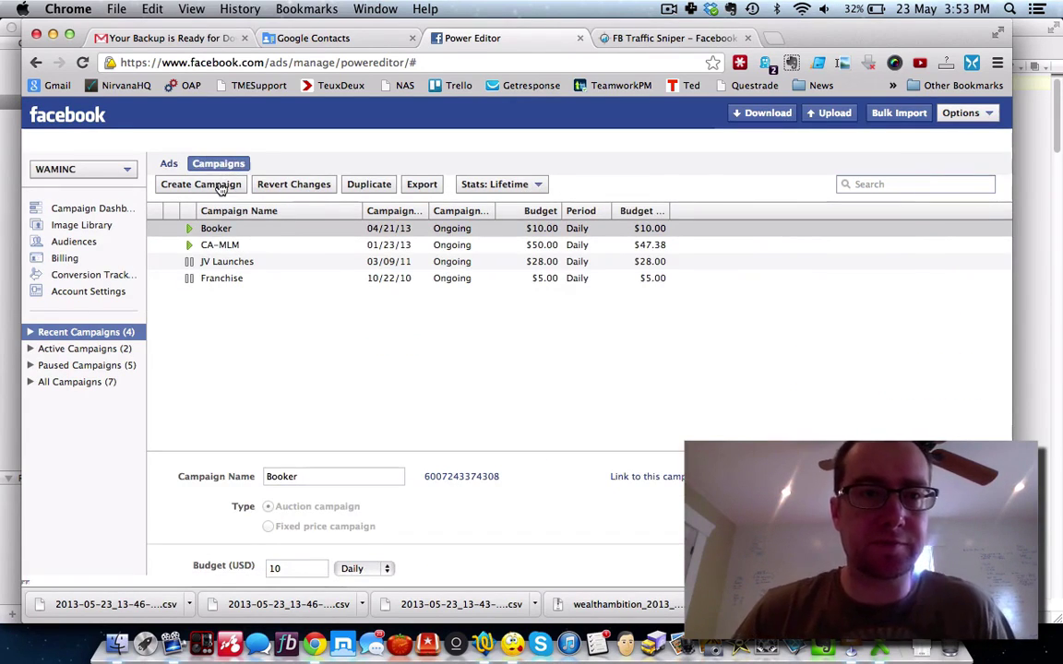
Step: Create an untitled campaign dated 05/23/13 with a $10 daily budget, ready for naming
left_click(222, 188)
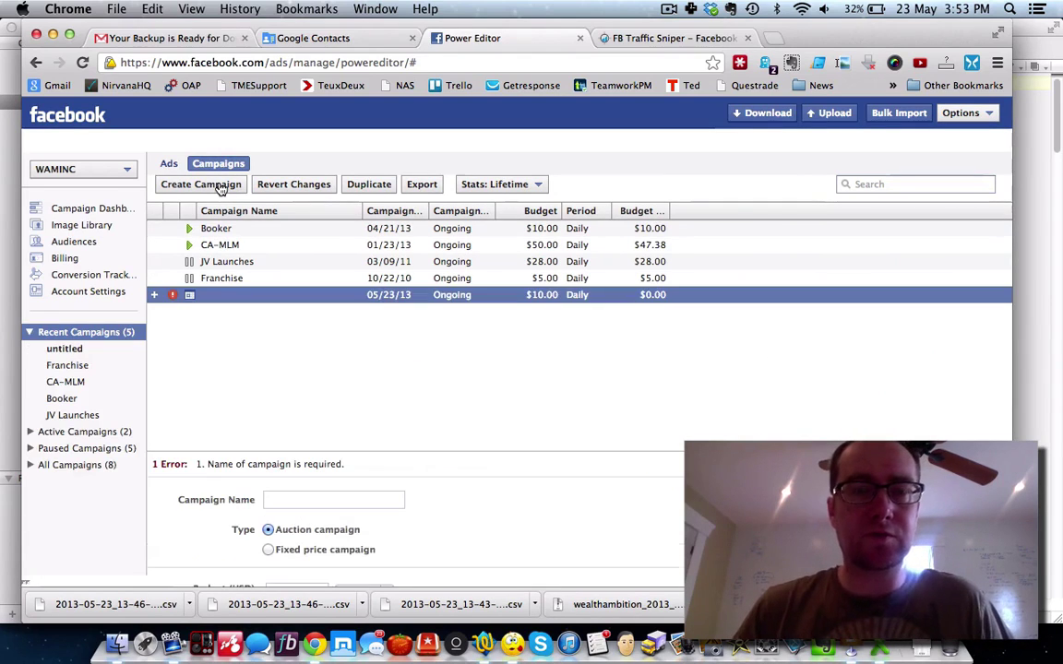
left_click(195, 294)
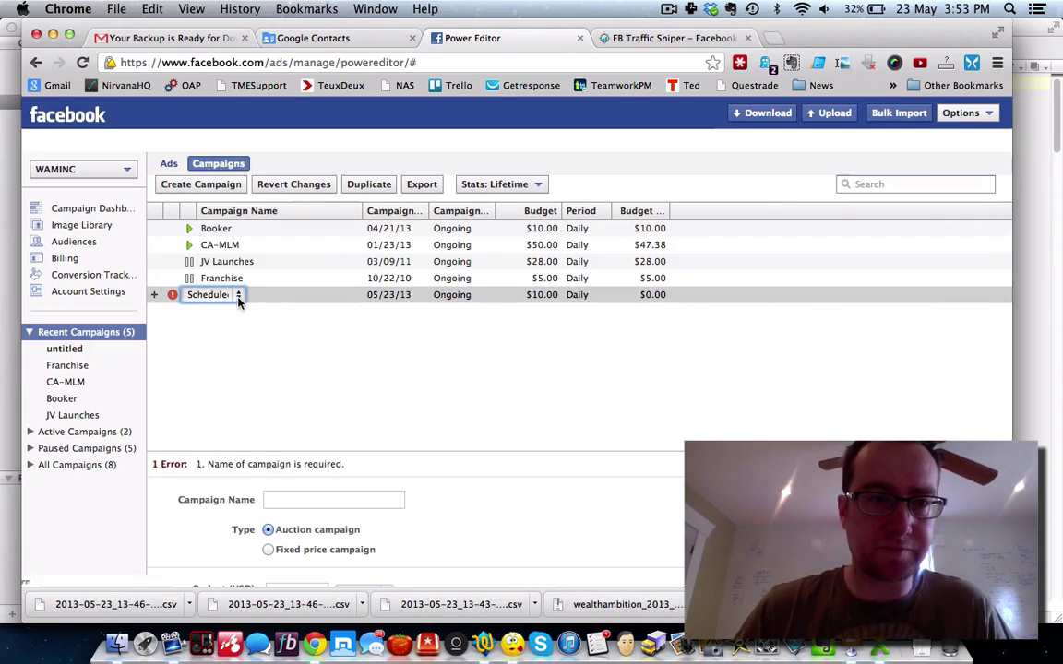
left_click(274, 301)
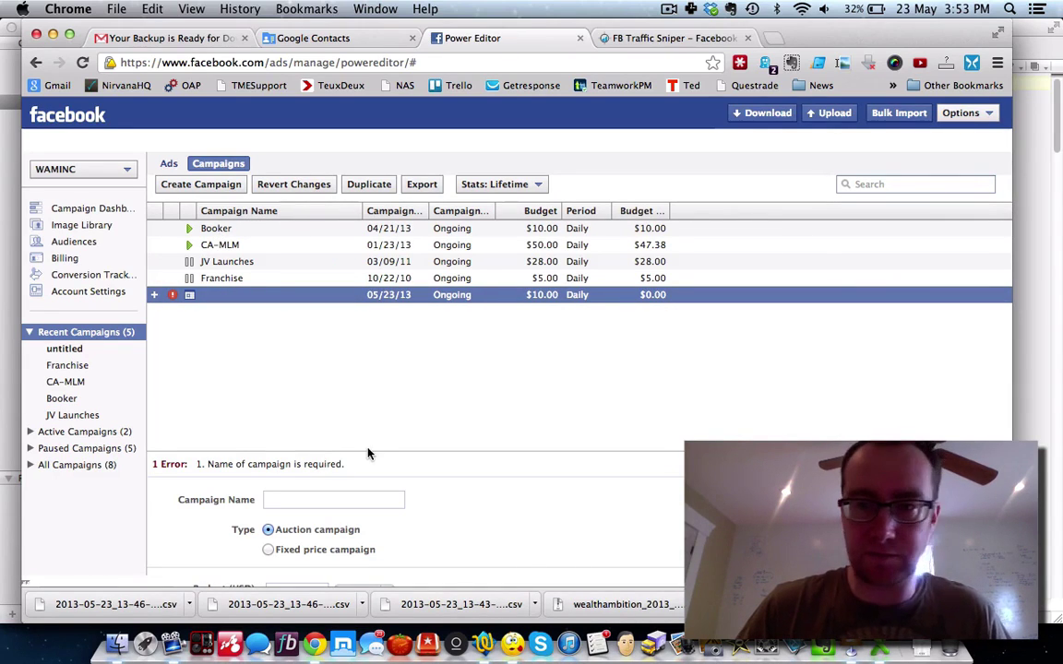
left_click(315, 498)
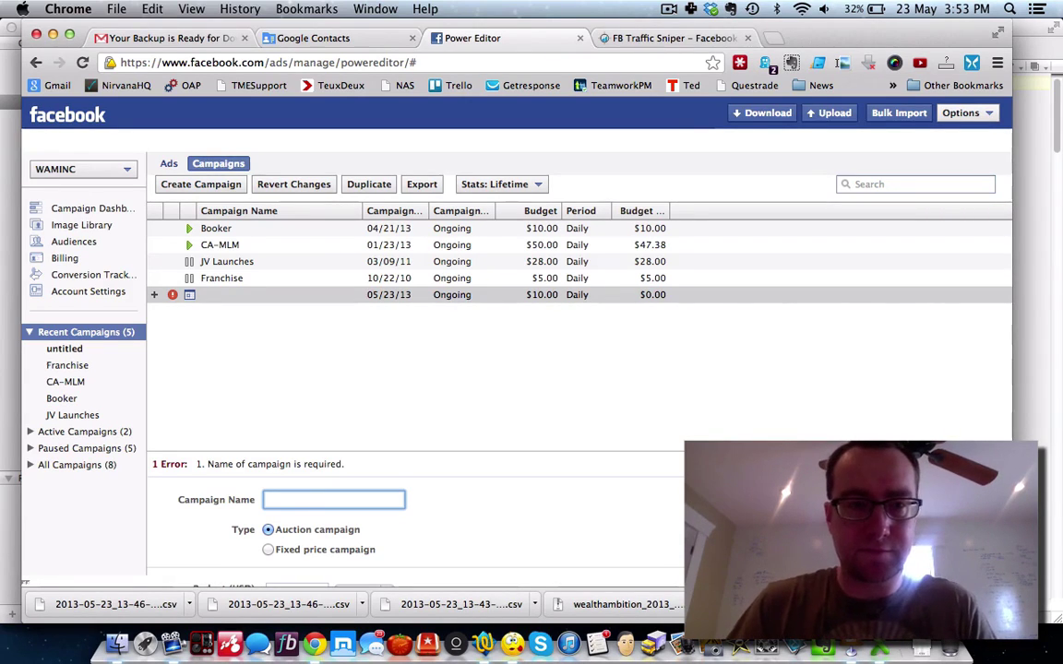
Step: Name the campaign CA-Hunting and set its daily budget to $25
type("CA")
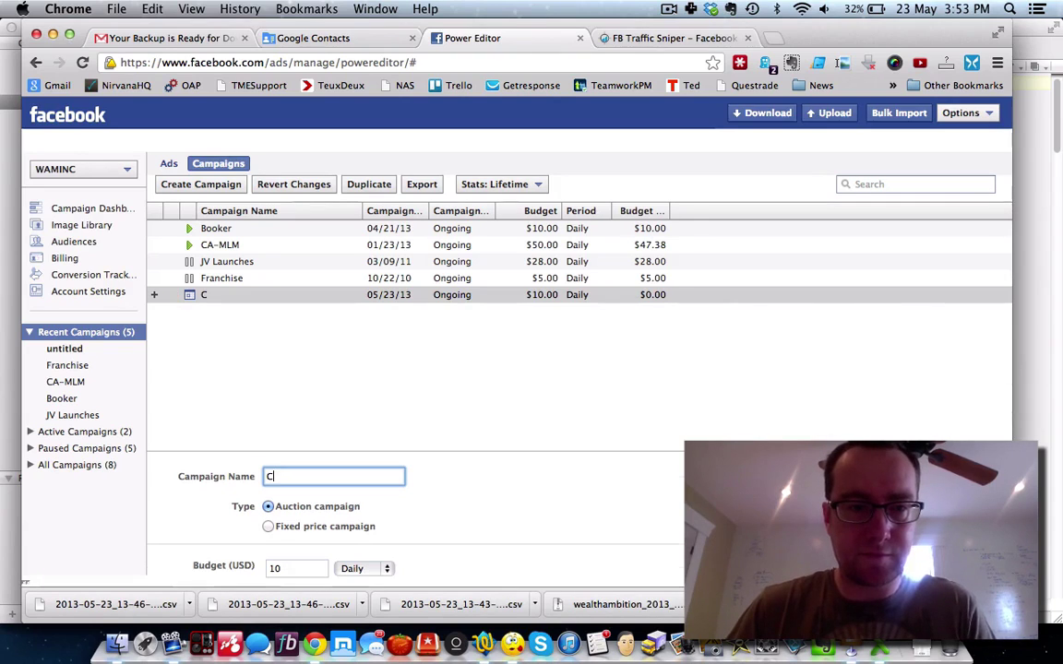
type("-H")
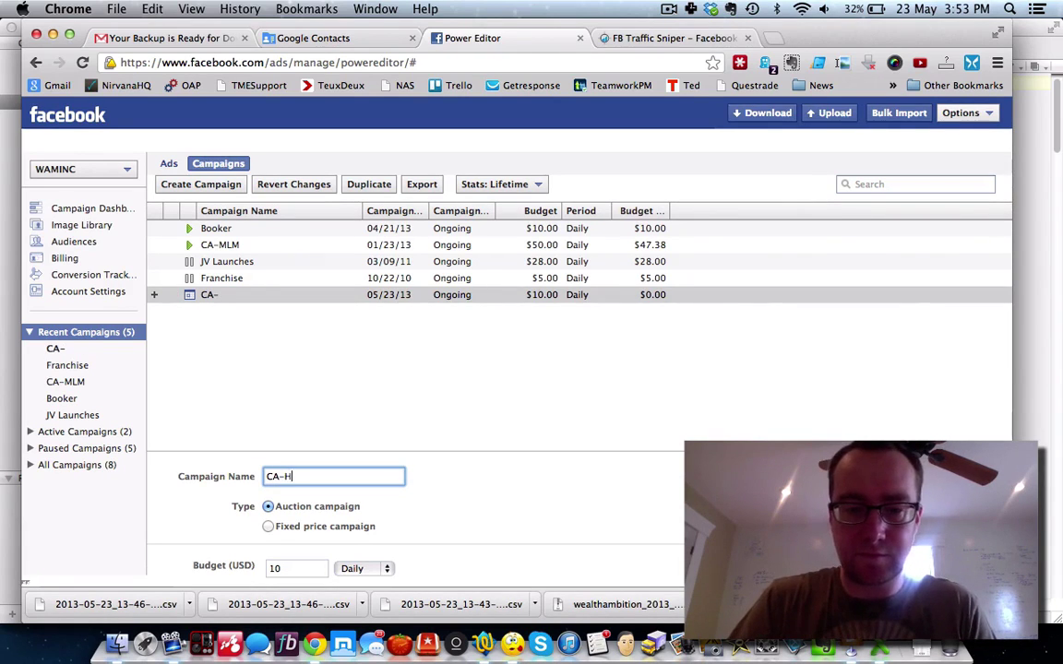
type("unting")
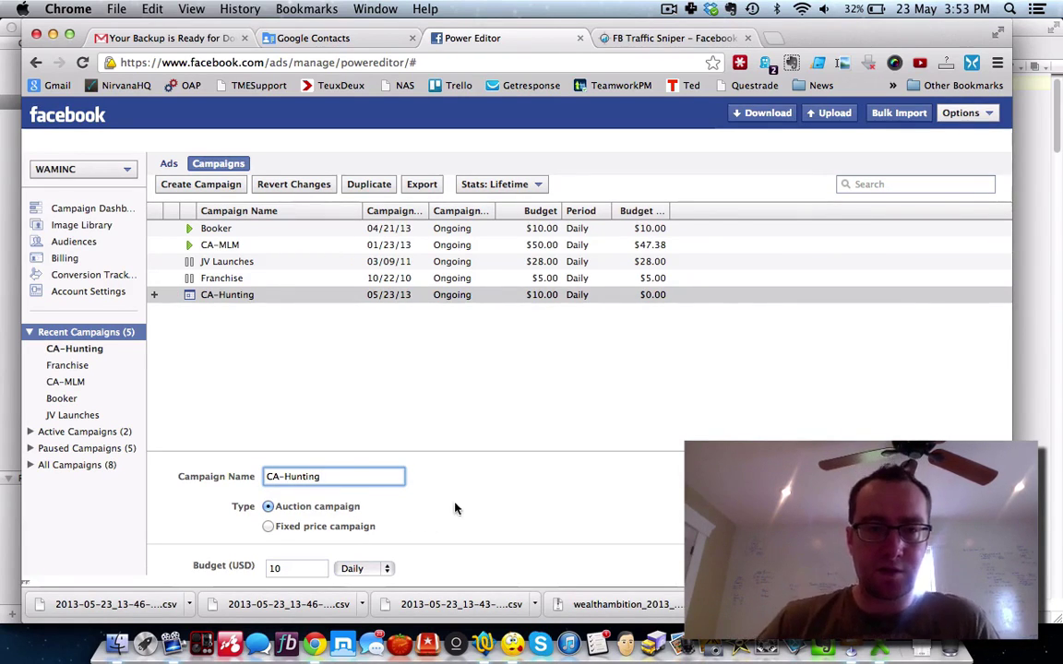
left_click(428, 490)
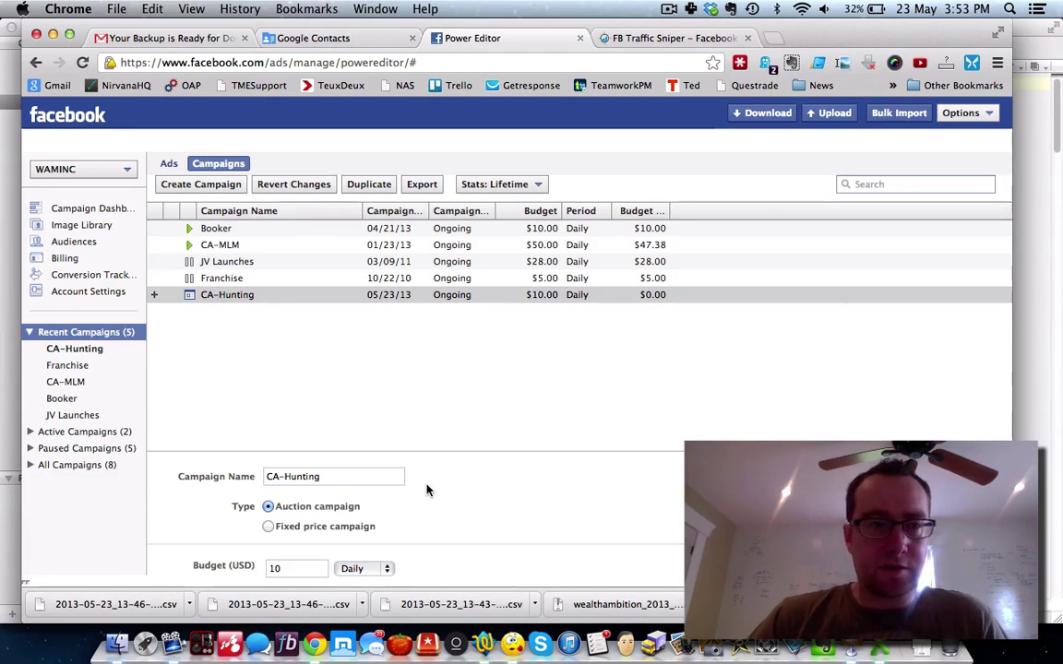
scroll(427, 489, "down", 3)
double_click(275, 475)
type("25")
Step: Make the campaign run continuously from its start date, keeping status Scheduled
scroll(497, 478, "down", 1)
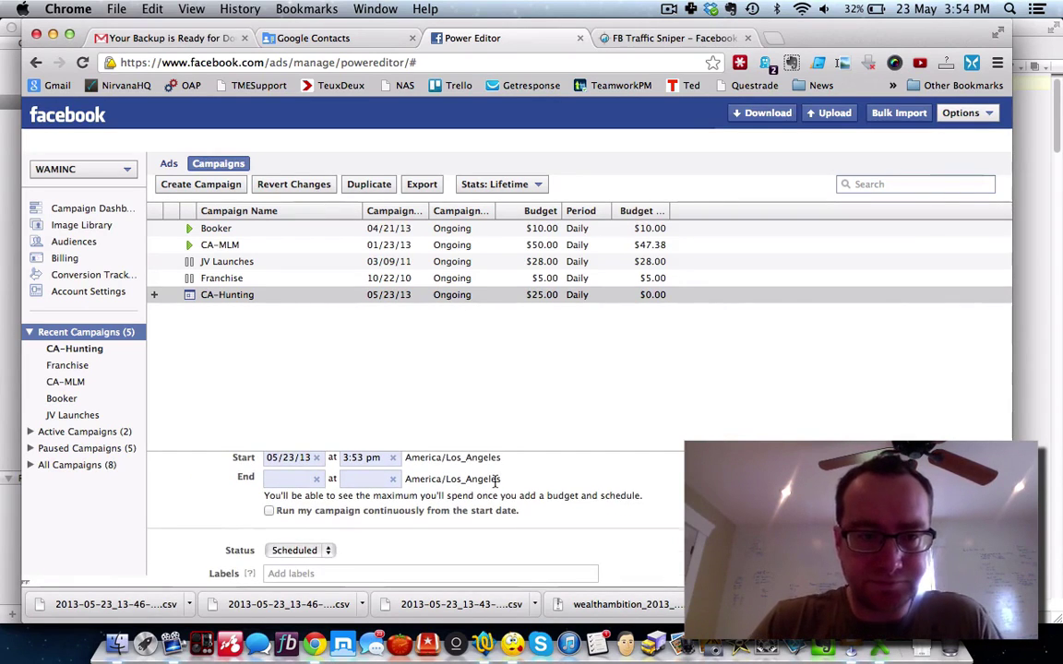
left_click(269, 512)
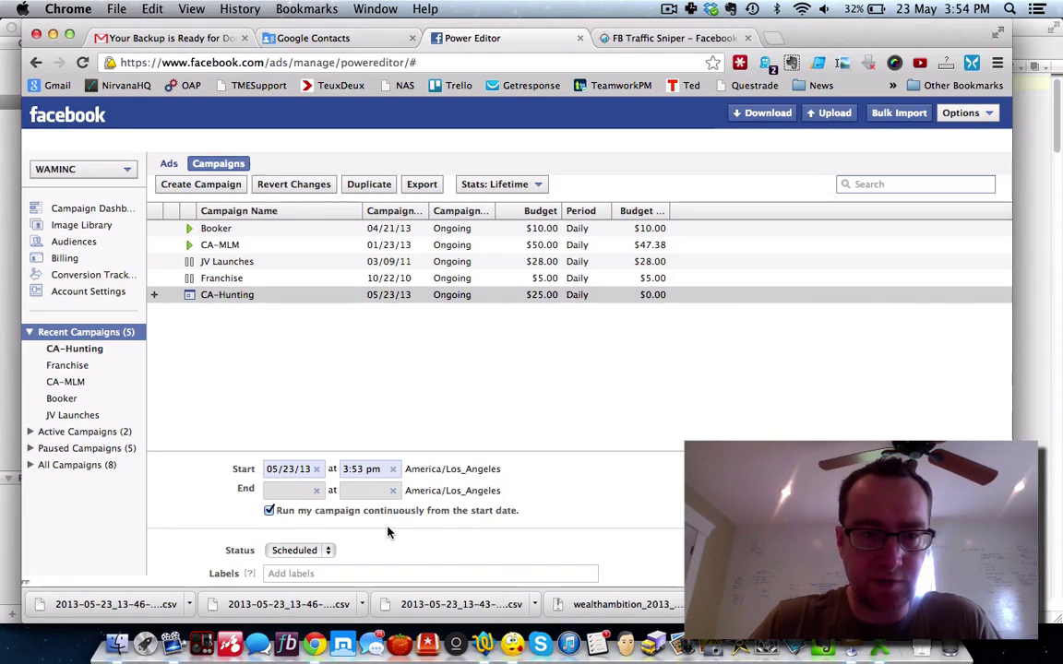
left_click(328, 551)
left_click(295, 546)
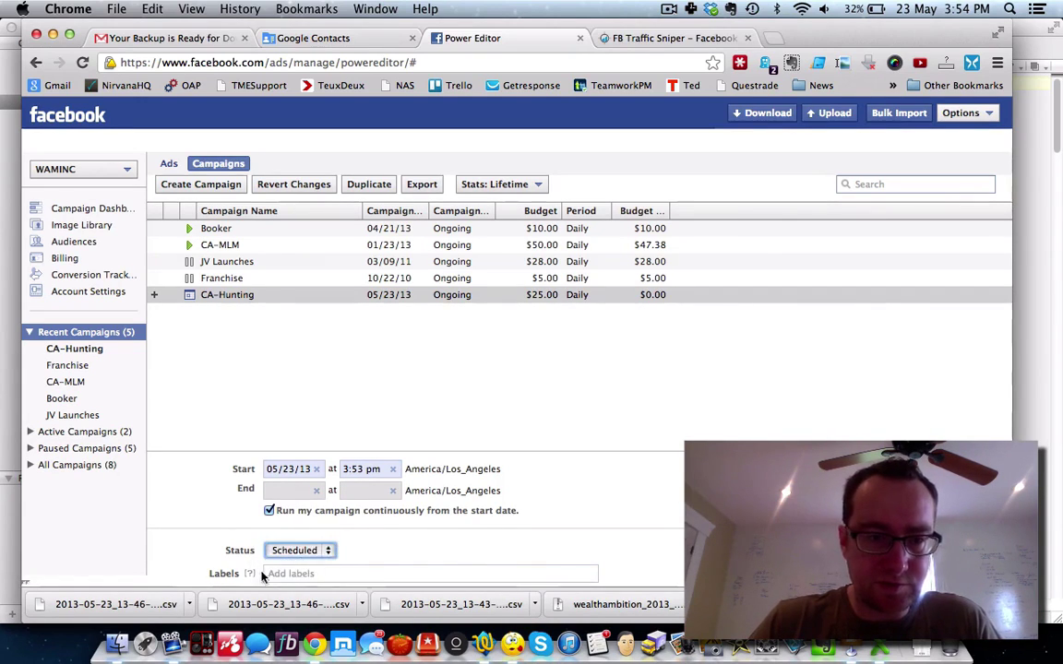
mouse_move(249, 577)
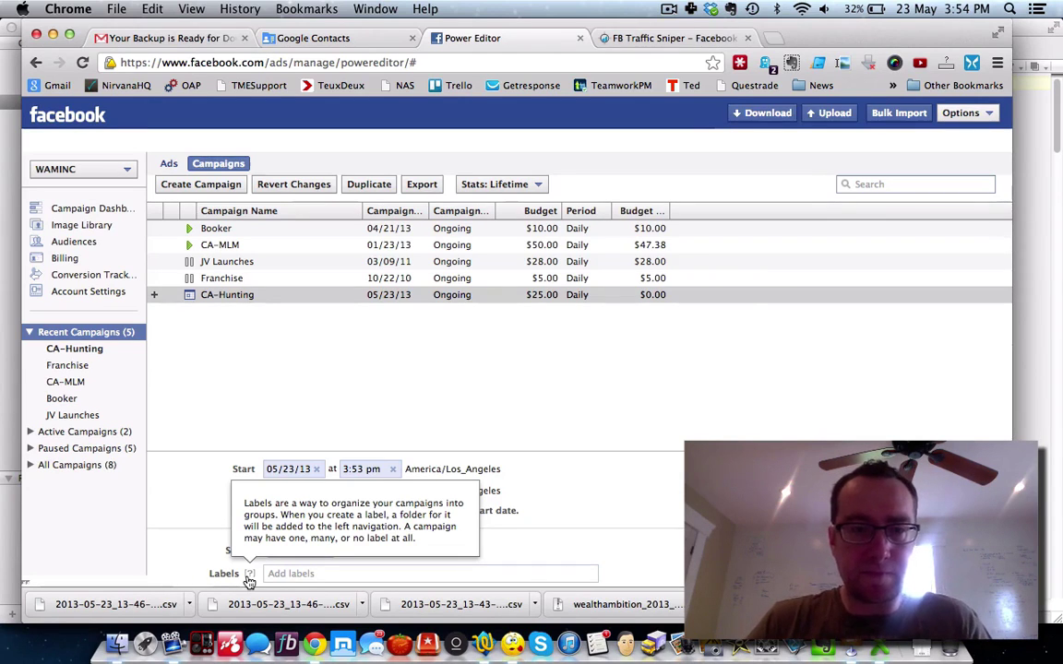
scroll(188, 560, "up", 5)
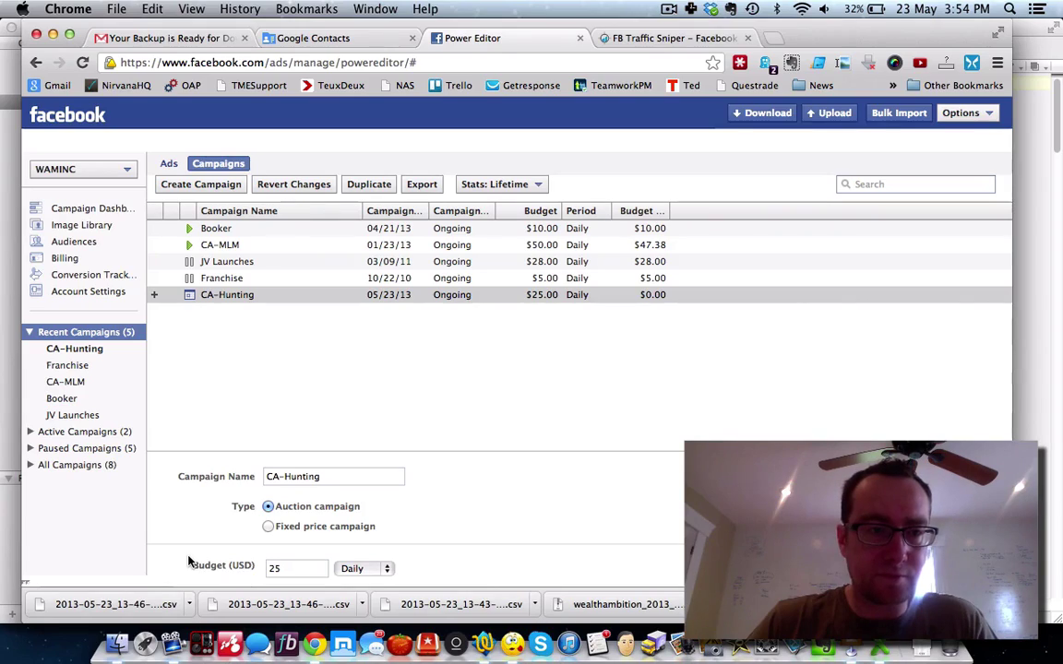
key("ctrl+Up")
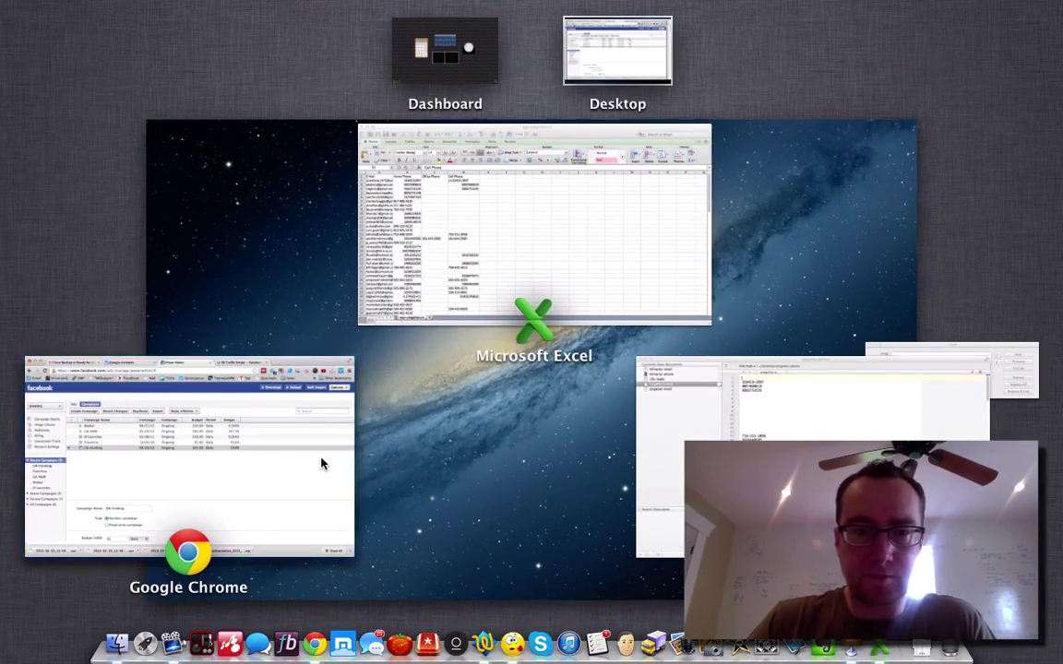
left_click(323, 462)
Step: Give CA-Hunting a new CA label and filter the campaign list by CA
scroll(403, 517, "down", 5)
left_click(299, 573)
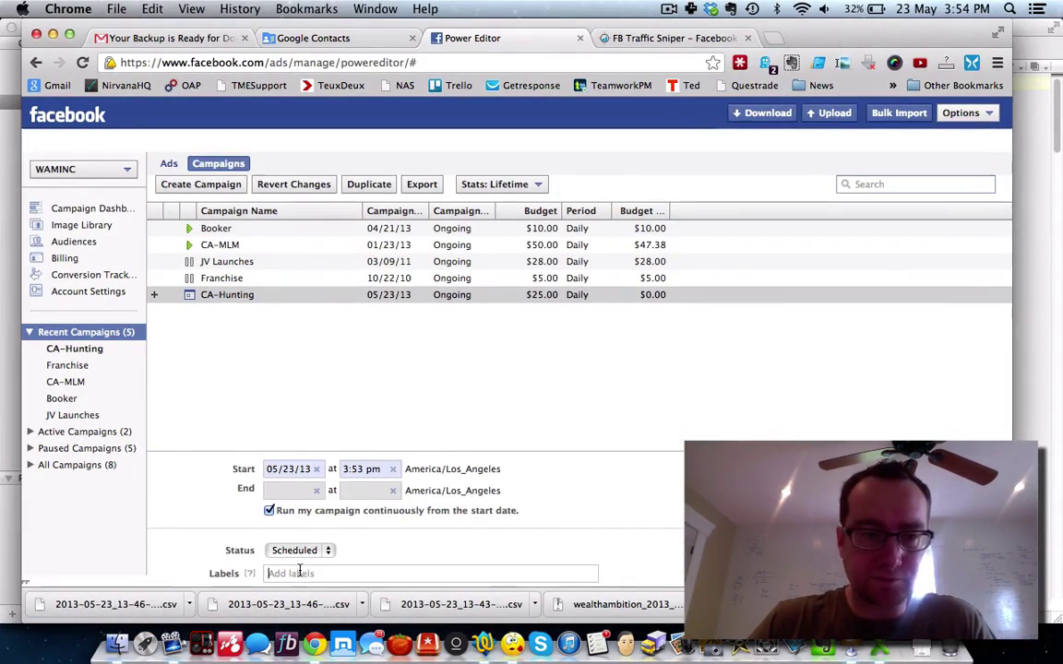
type("CA")
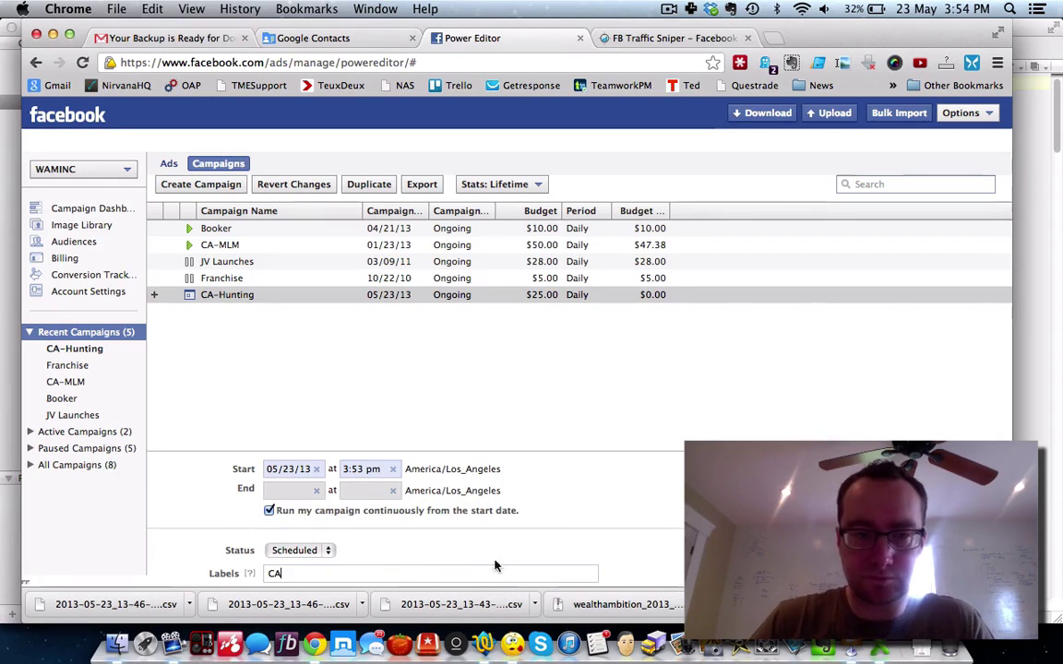
key("Return")
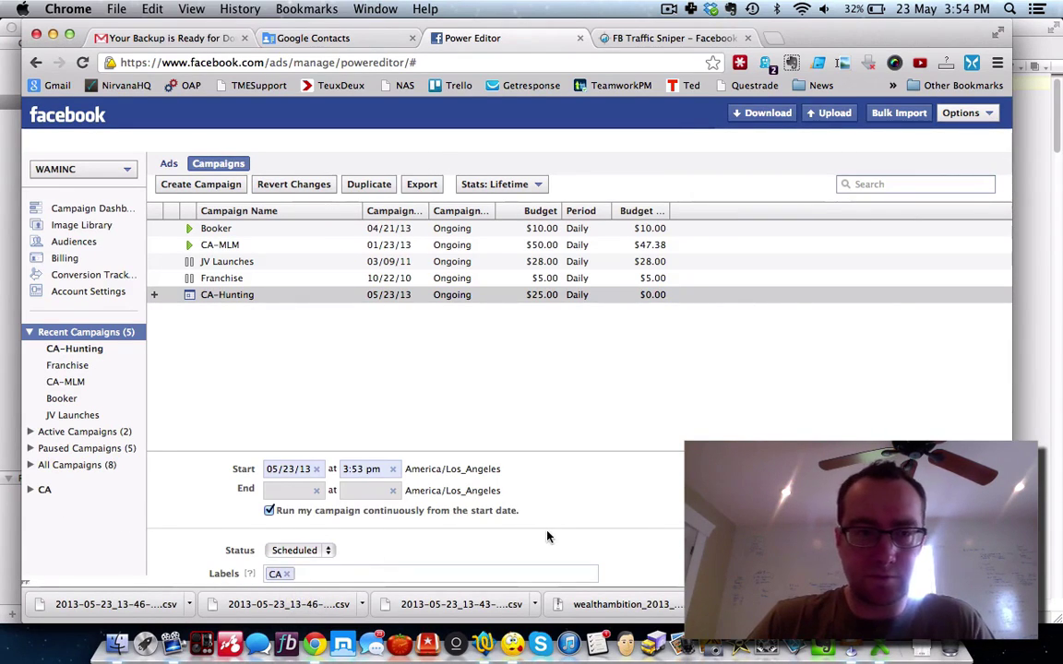
scroll(547, 536, "up", 5)
left_click(40, 489)
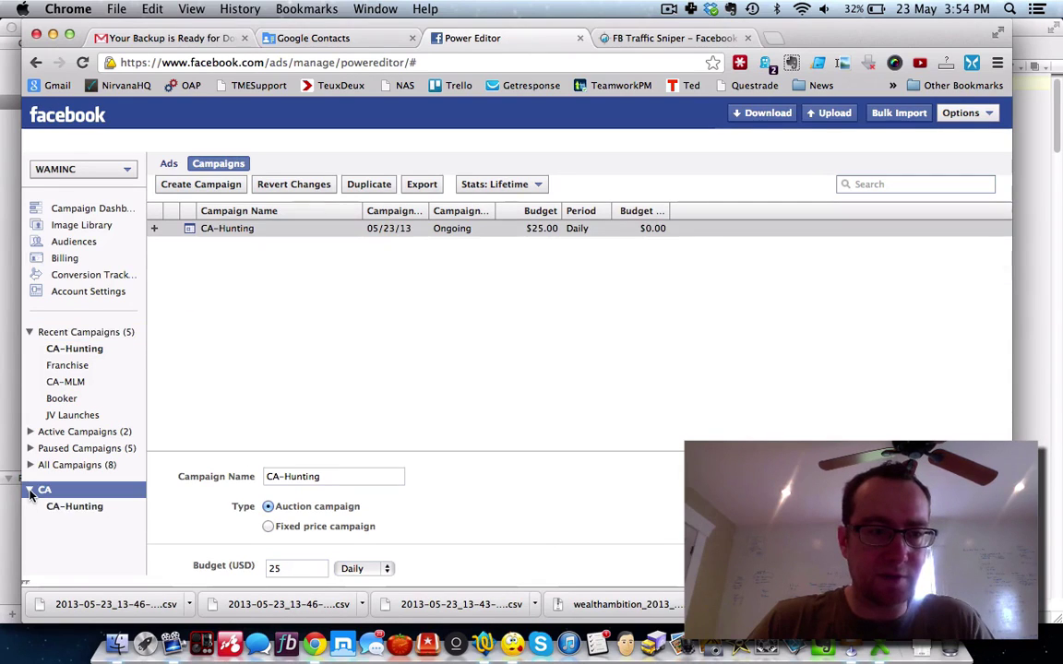
left_click(29, 489)
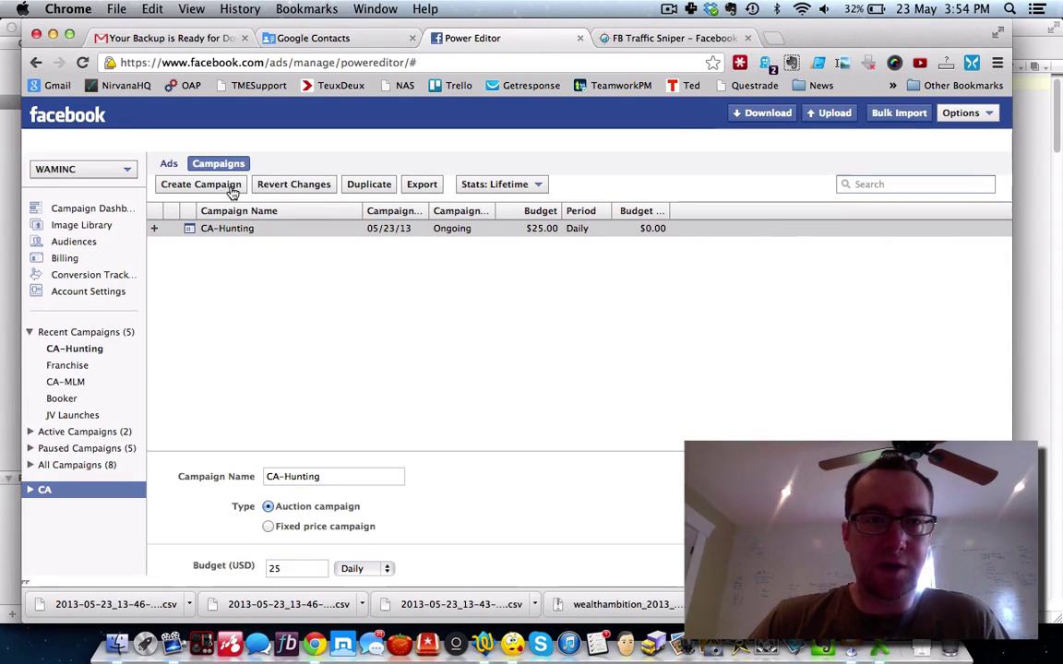
Step: Create a new untitled campaign, then return from it to Power Editor
left_click(229, 185)
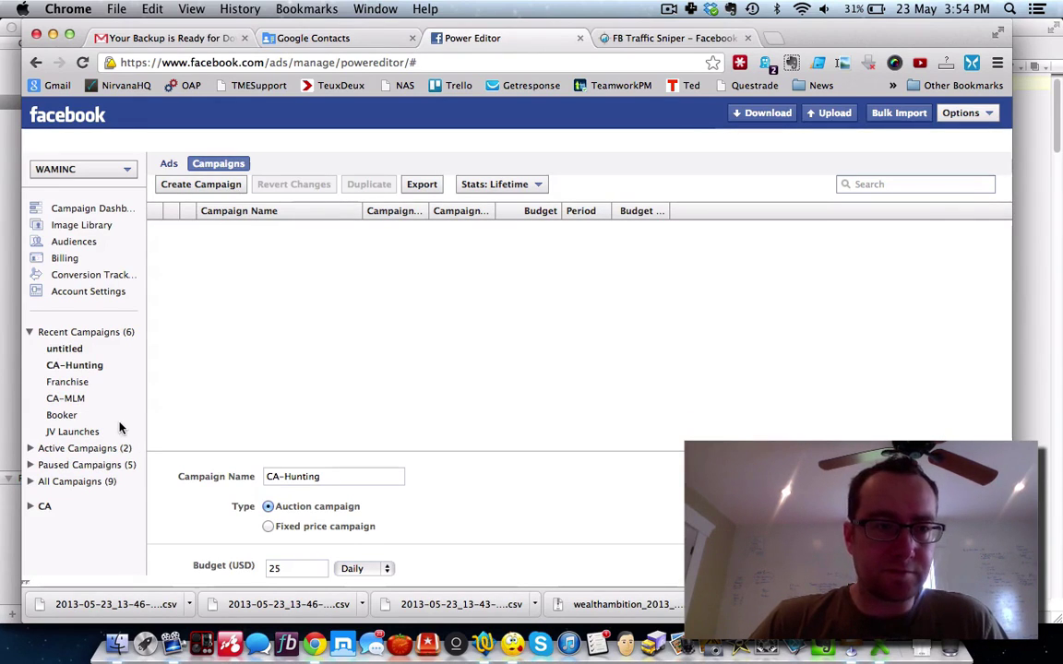
left_click(71, 350)
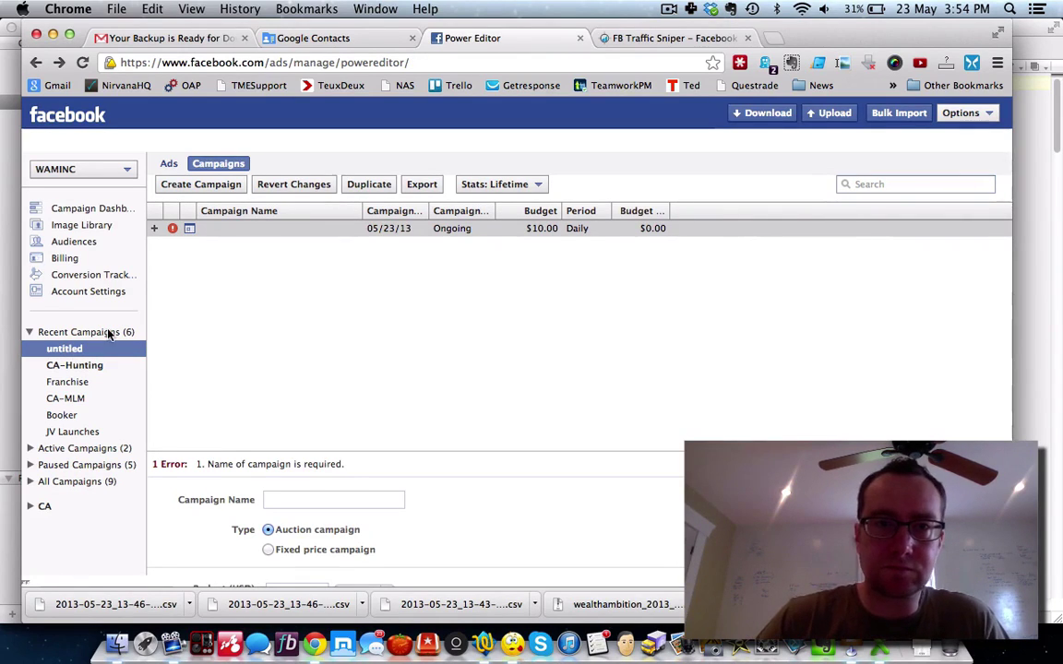
key("super+bracketleft")
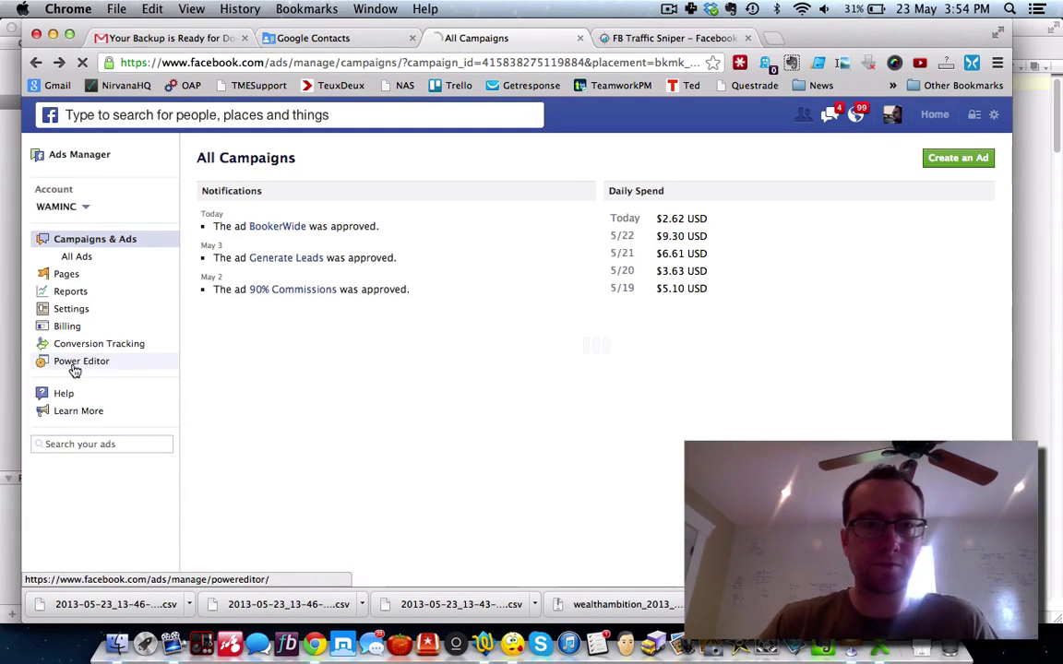
left_click(74, 365)
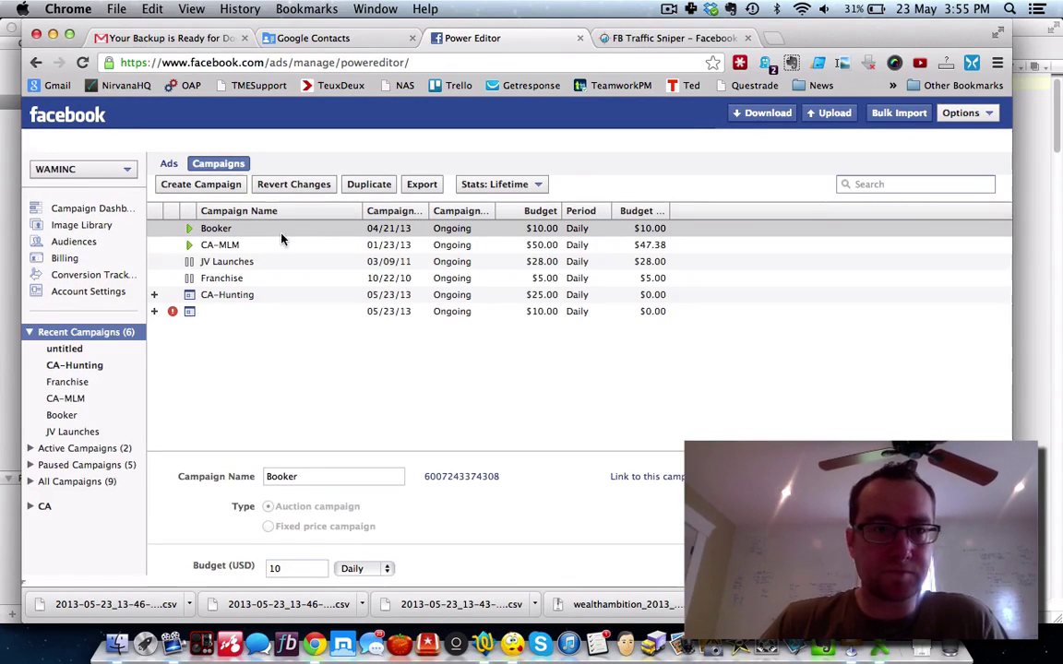
Step: Select the unnamed new campaign and edit its status in the campaign row
left_click(219, 312)
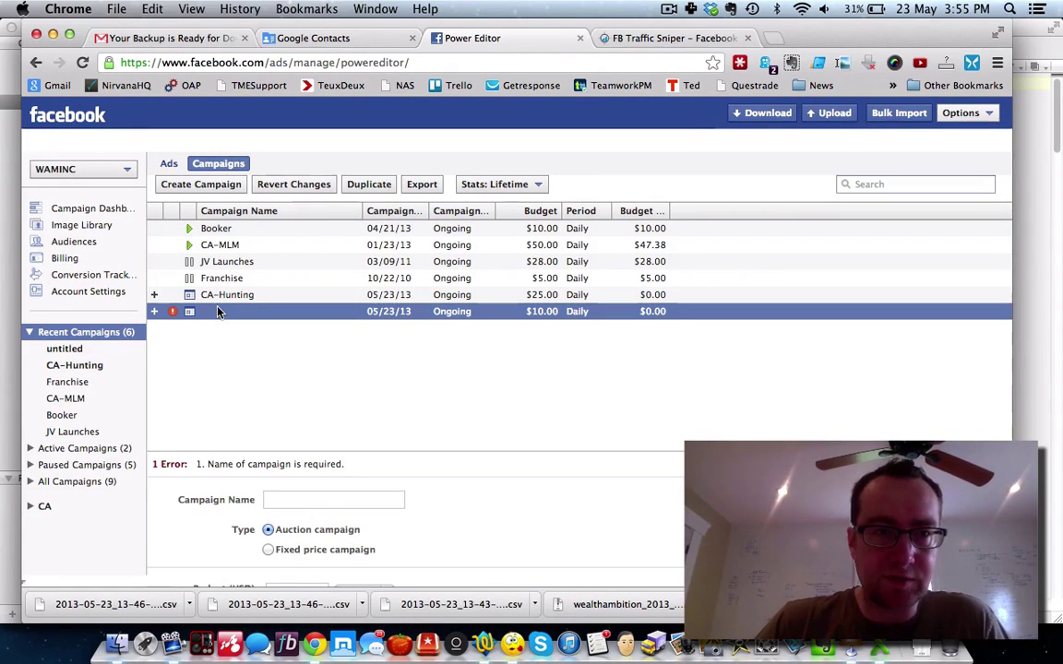
right_click(225, 313)
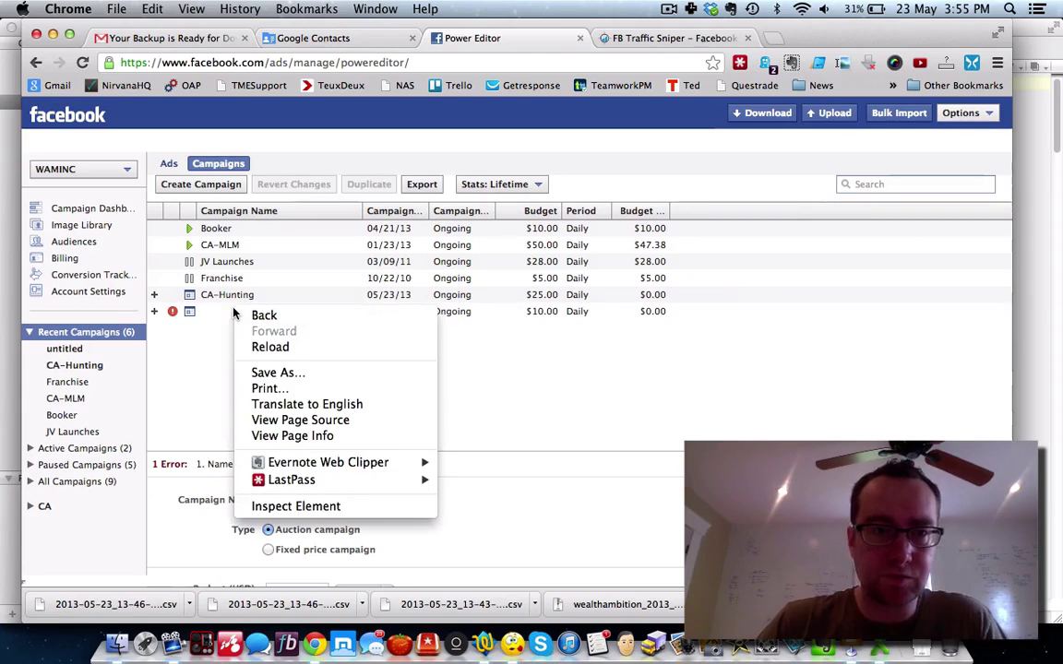
left_click(214, 316)
left_click(190, 312)
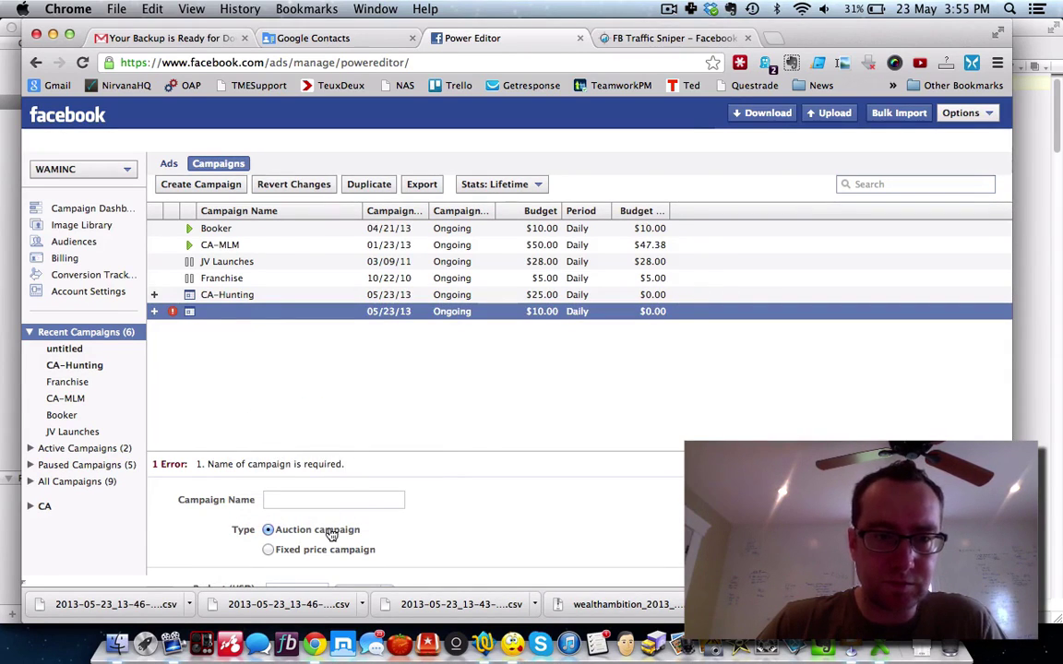
scroll(327, 530, "down", 5)
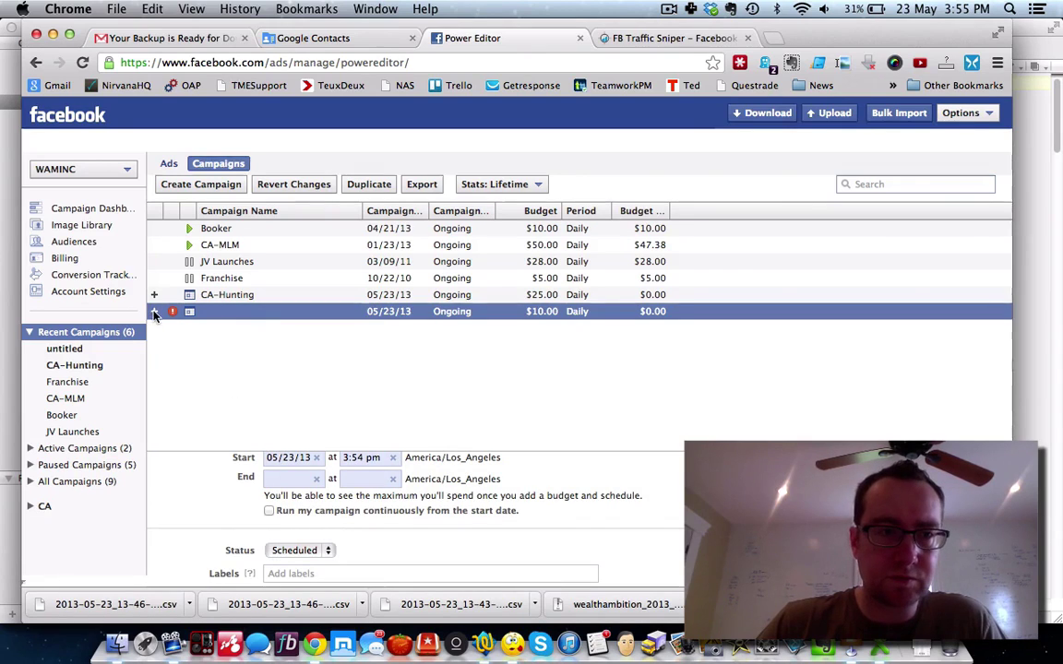
left_click(189, 311)
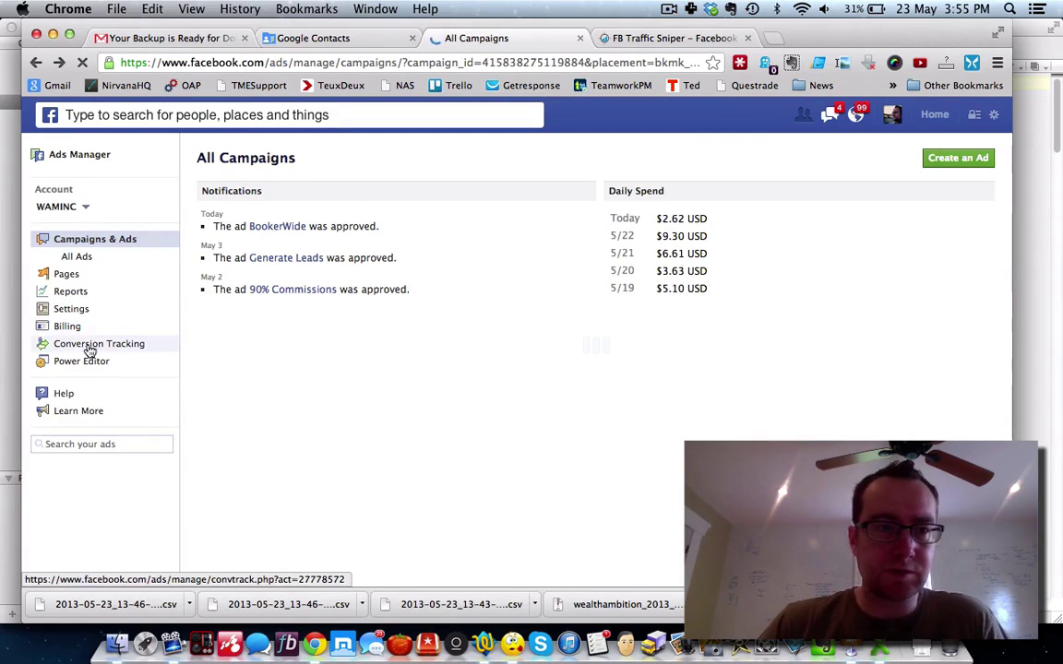
left_click(81, 361)
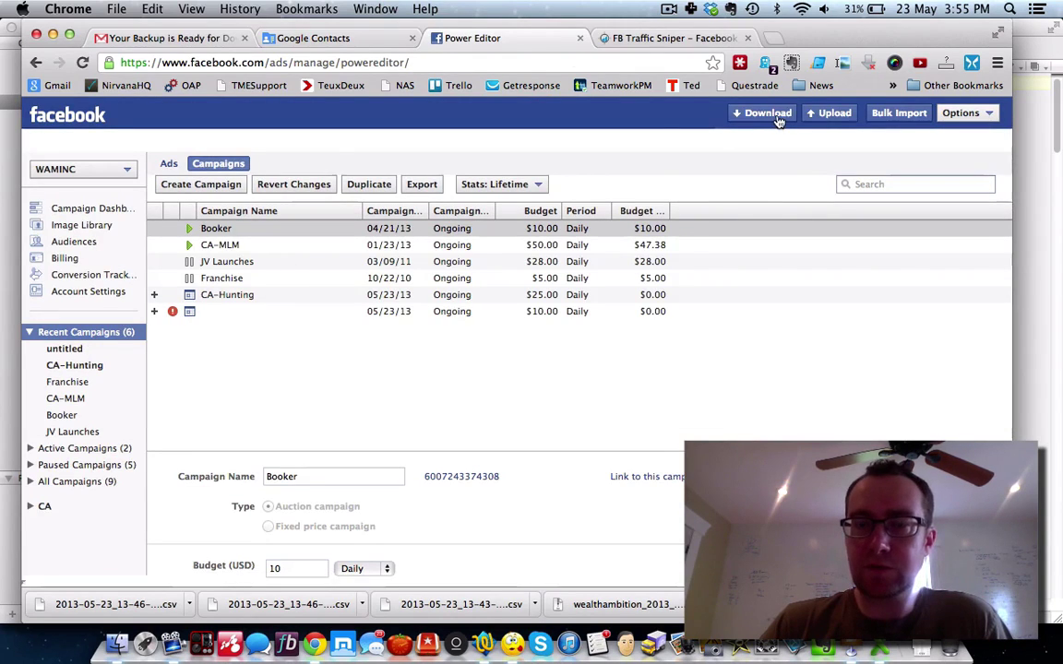
Step: Upload pending changes despite errors, then select the failed unnamed campaign
left_click(830, 114)
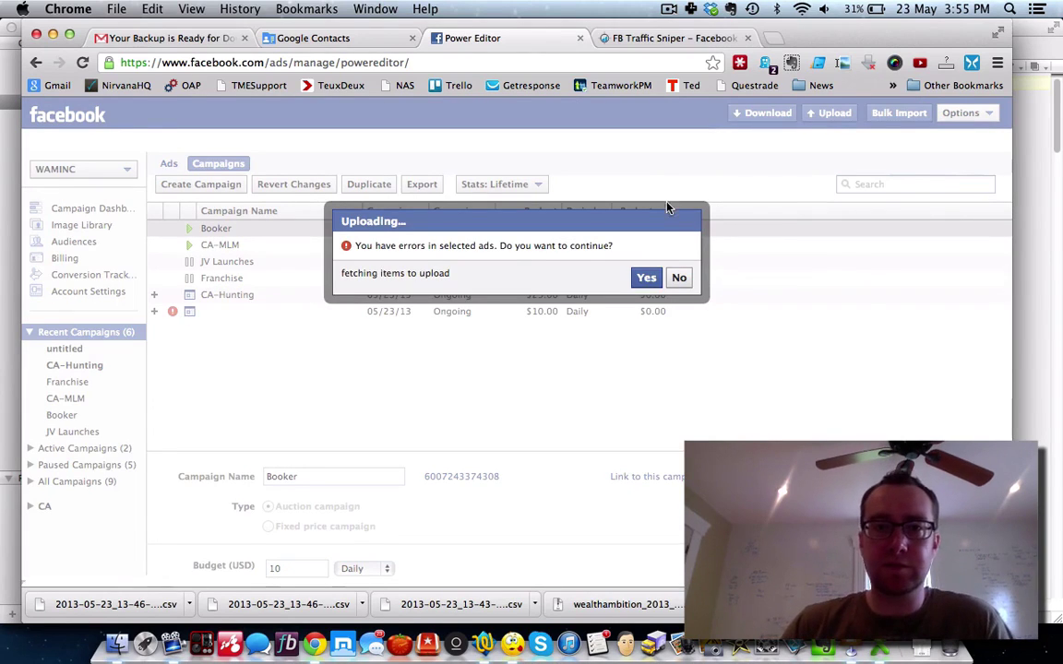
left_click(644, 278)
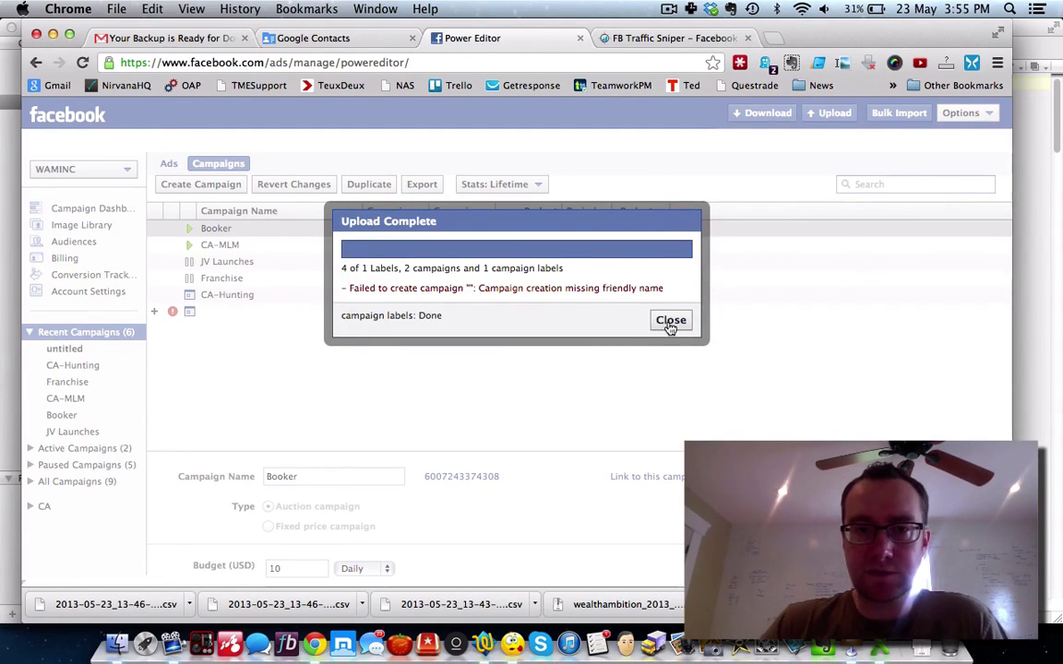
left_click(671, 321)
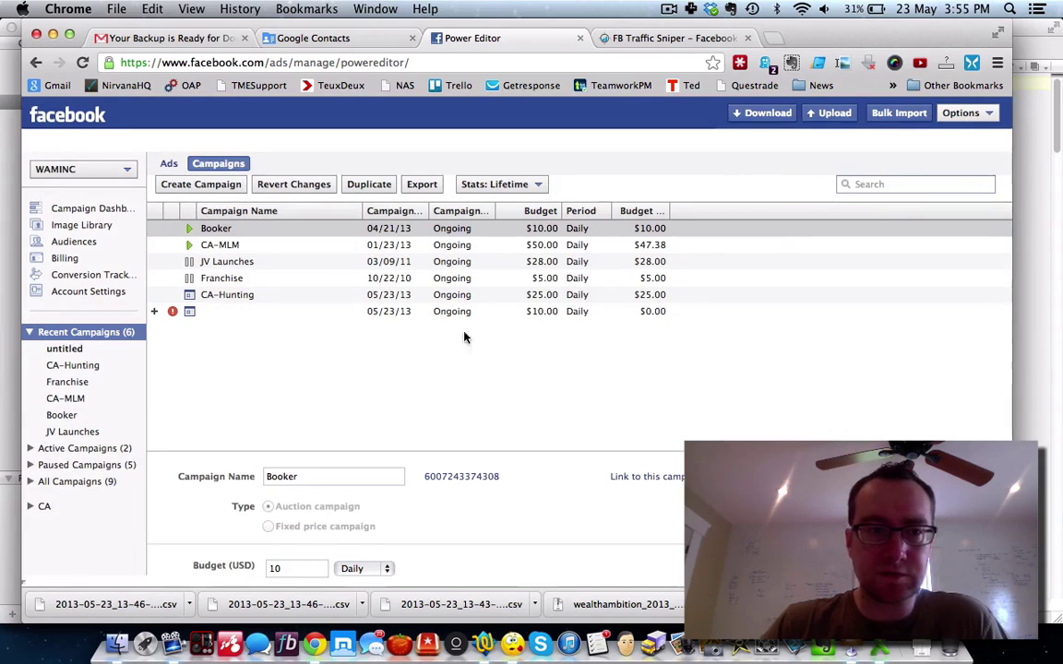
left_click(173, 314)
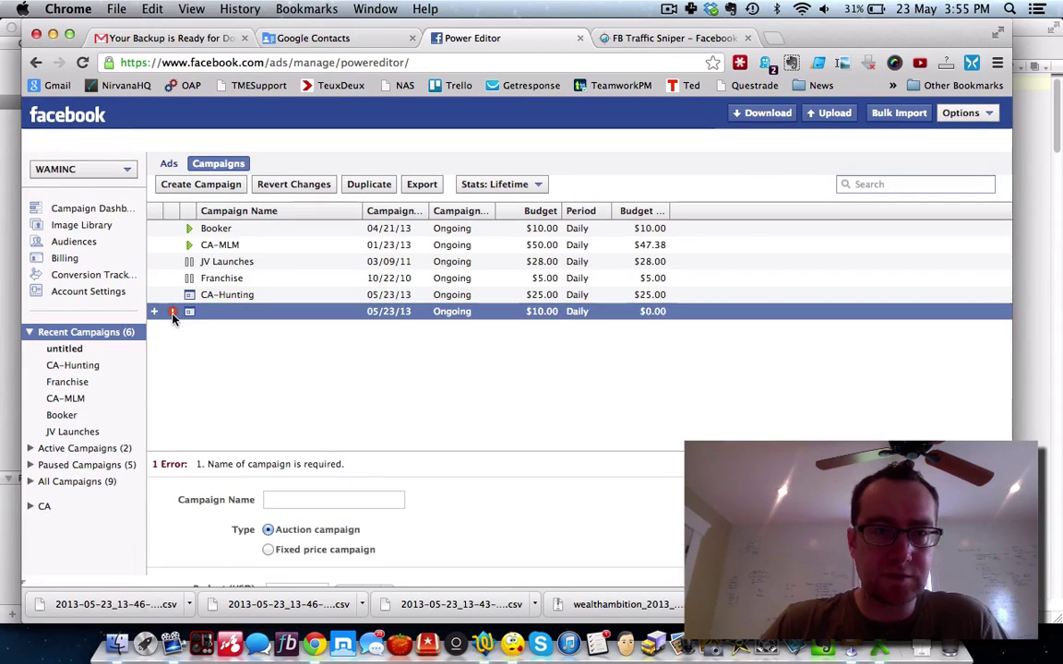
Step: Name the second campaign bb and show only the bb campaign
left_click(287, 498)
type("bb")
scroll(476, 531, "down", 5)
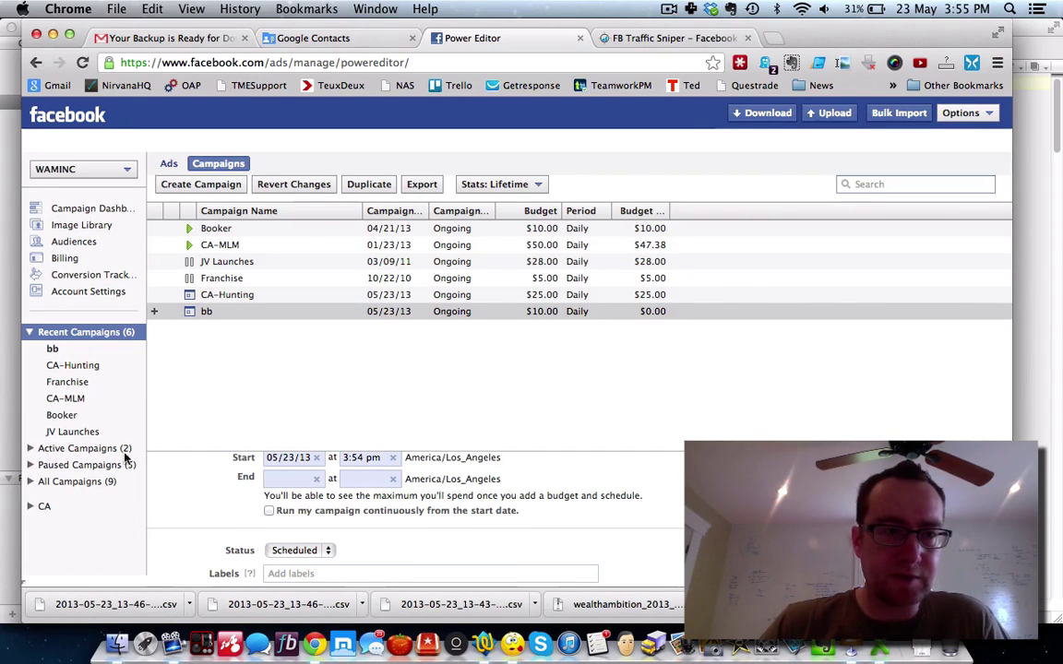
left_click(64, 353)
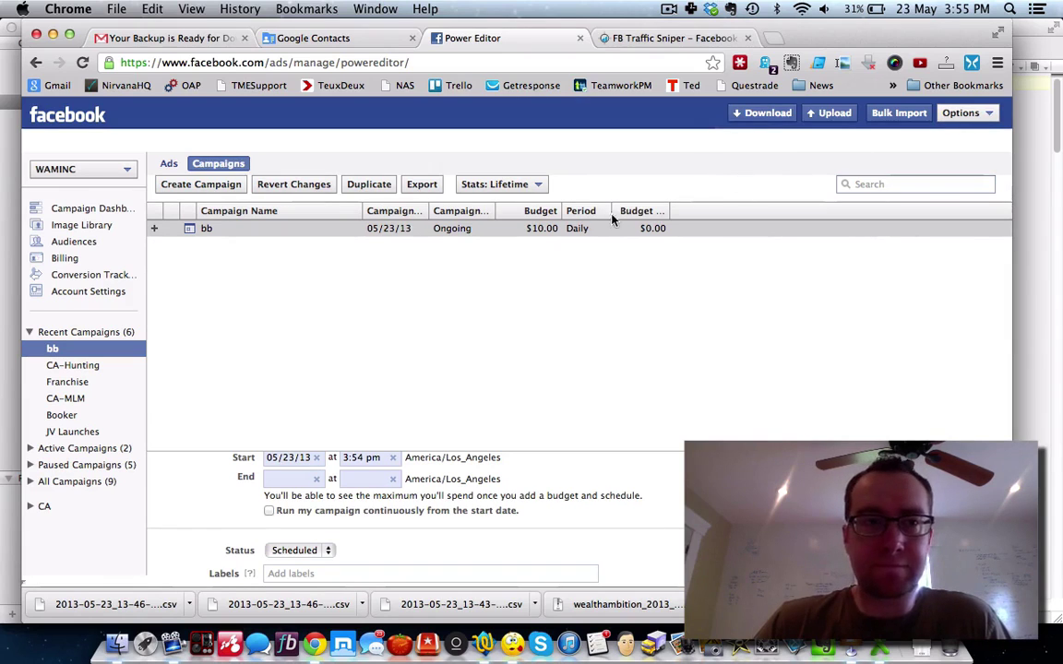
Step: Switch to the Ads list and expand the CA label group
left_click(171, 165)
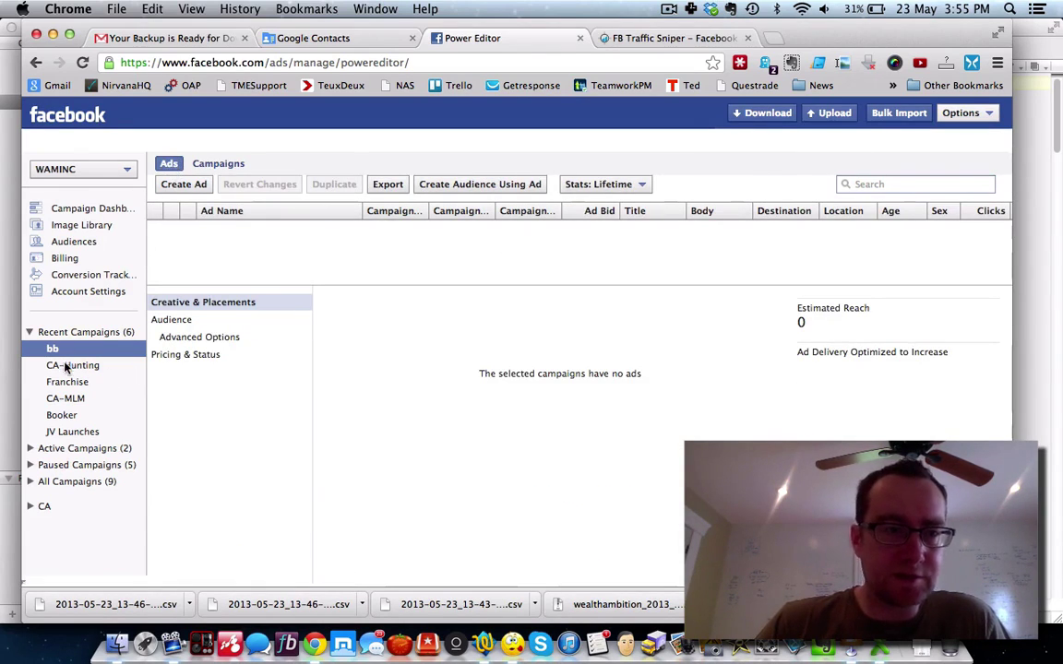
left_click(35, 510)
left_click(28, 506)
Step: Create a new ad in CA-Hunting named 'Numis Has No Real Customers'
left_click(64, 522)
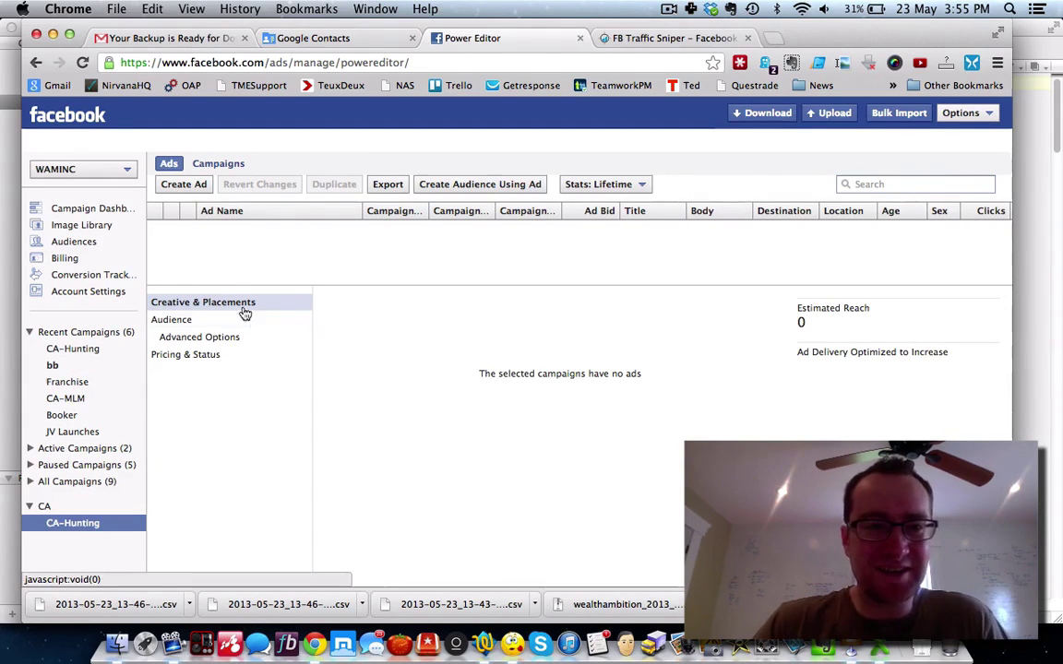
left_click(189, 186)
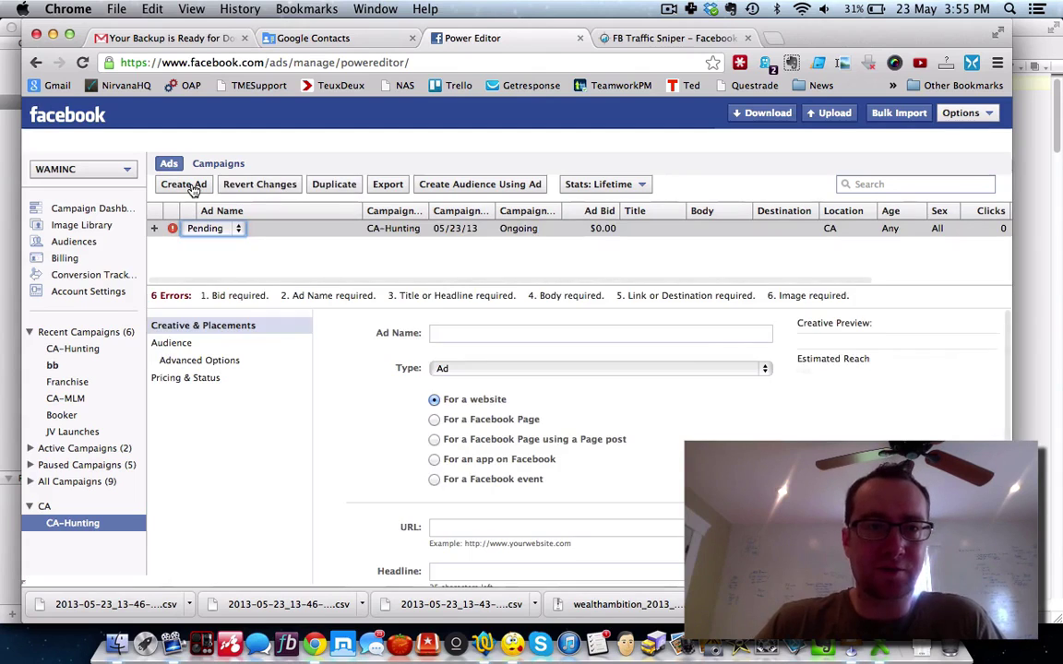
left_click(238, 227)
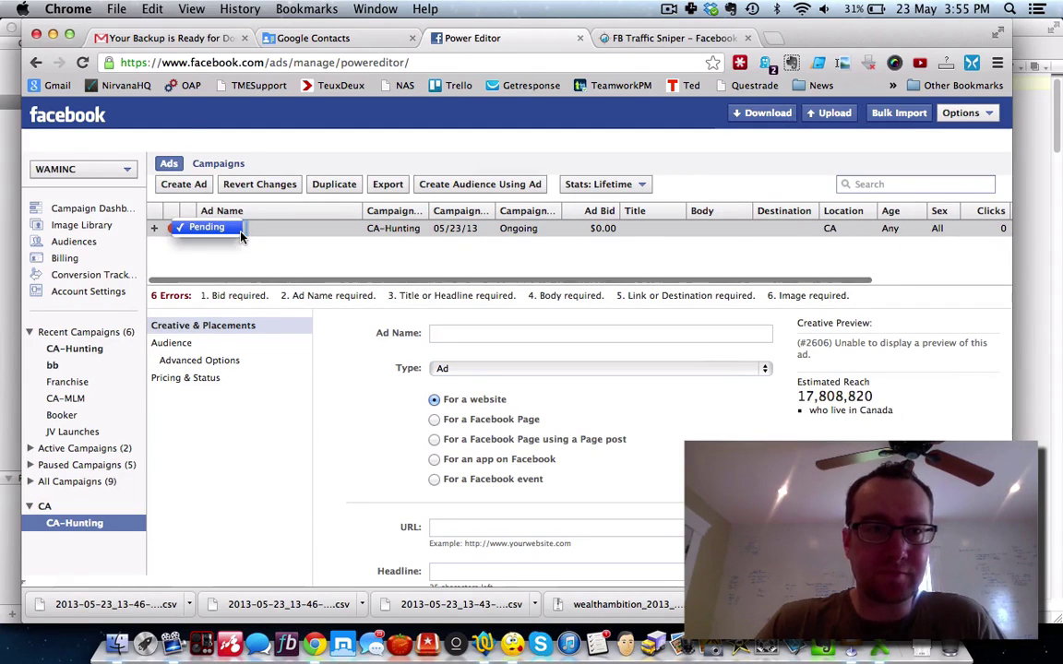
left_click(295, 243)
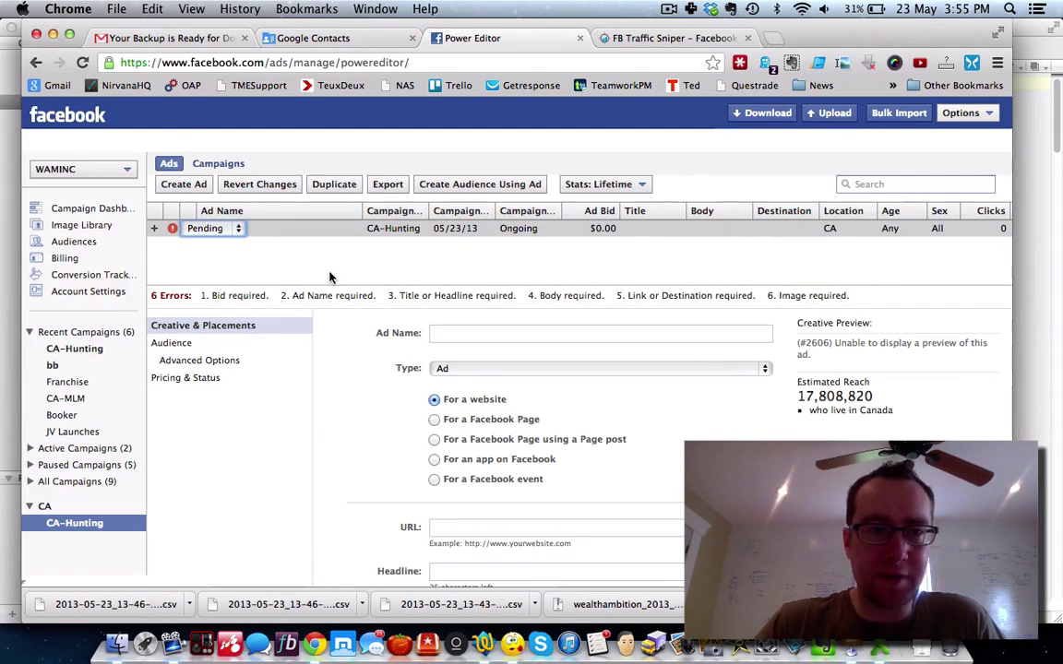
left_click(449, 336)
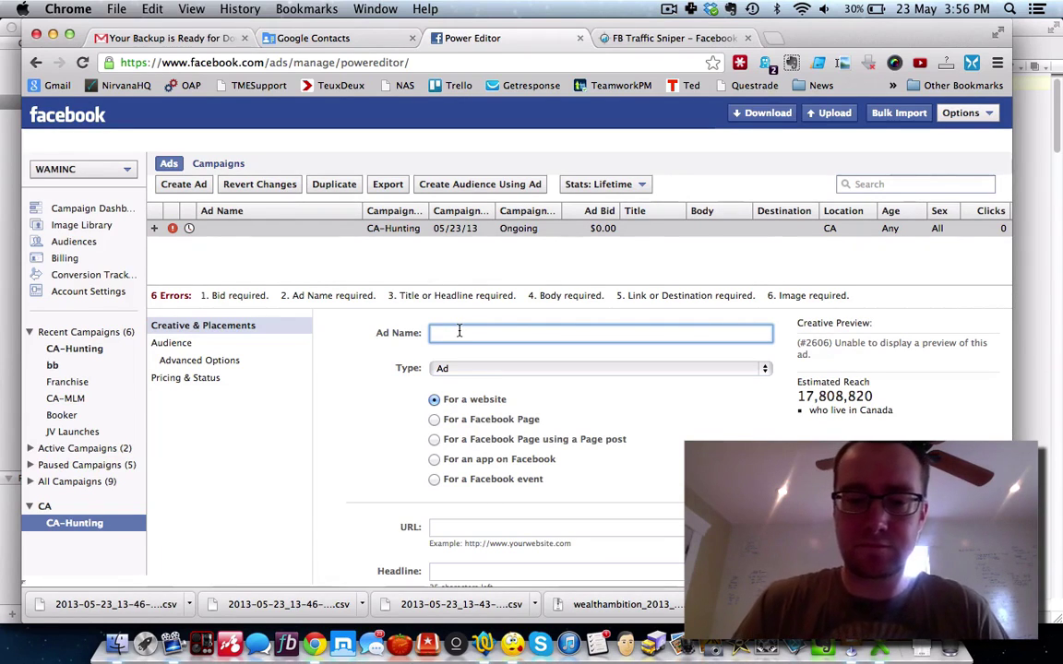
type("Numis Has N")
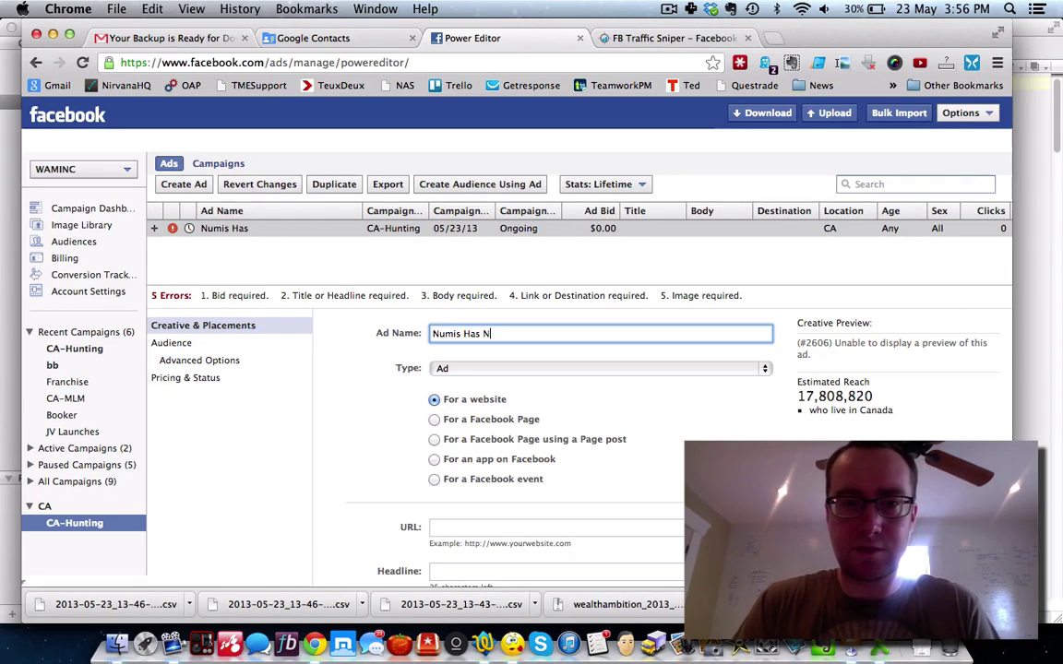
type("o Real Cust")
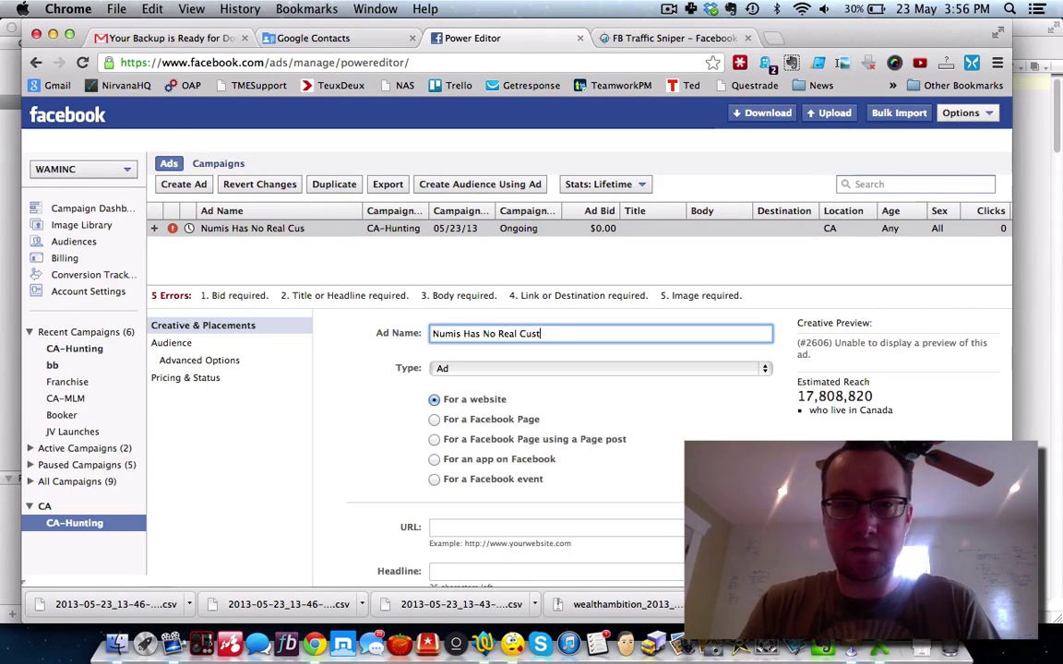
type("omers")
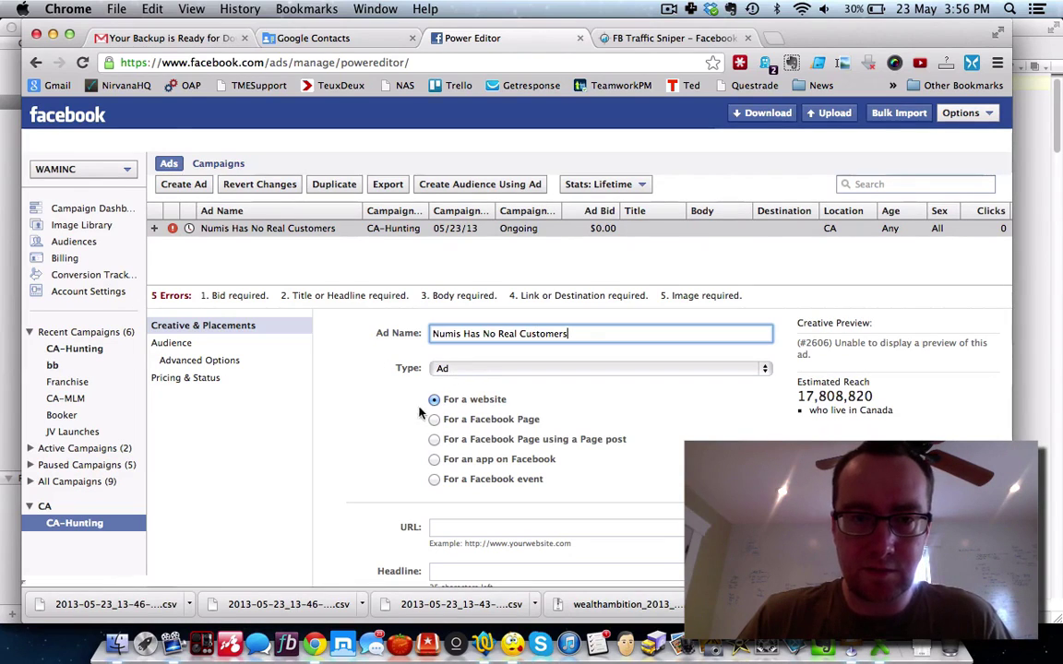
Step: Point the ad to an app on Facebook, keeping Totally Branded Blogs as the app
left_click(403, 431)
scroll(403, 431, "down", 1)
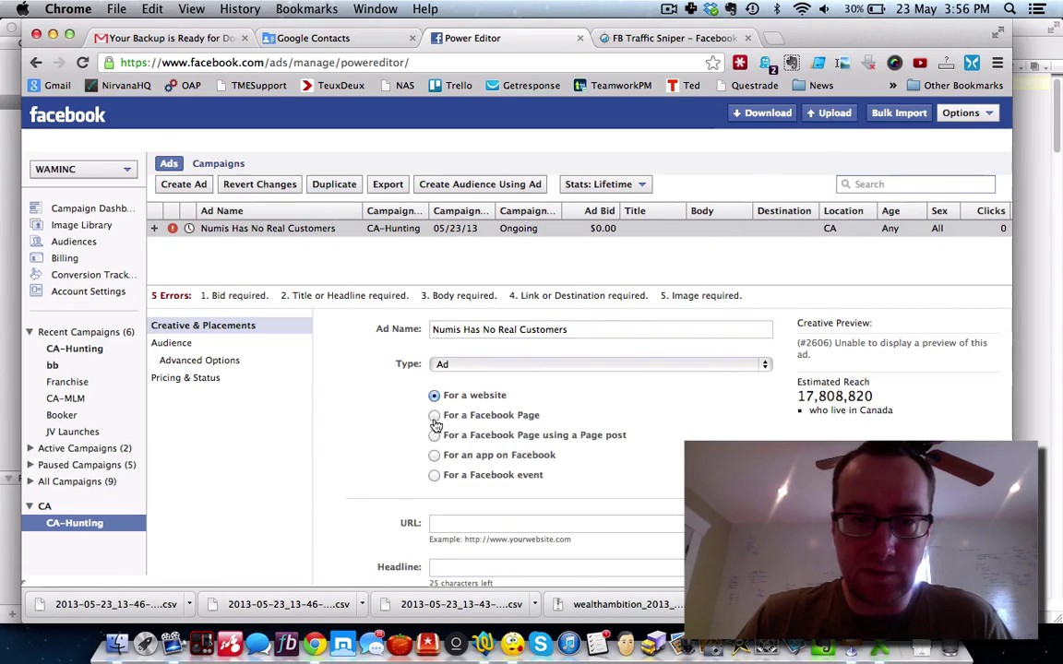
left_click(434, 456)
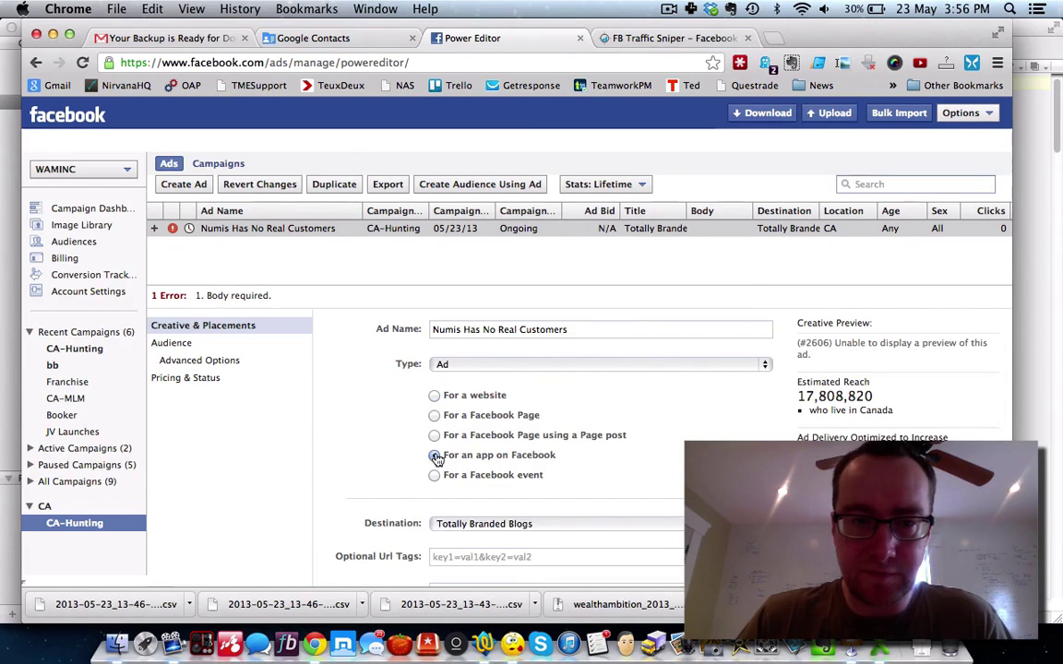
left_click(512, 525)
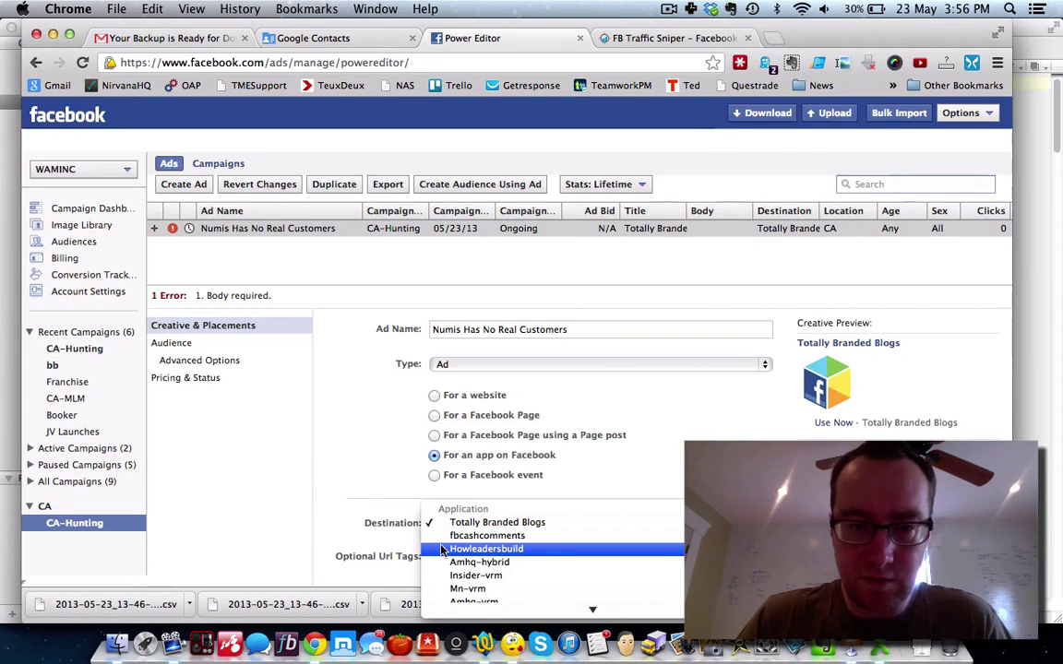
scroll(441, 551, "down", 8)
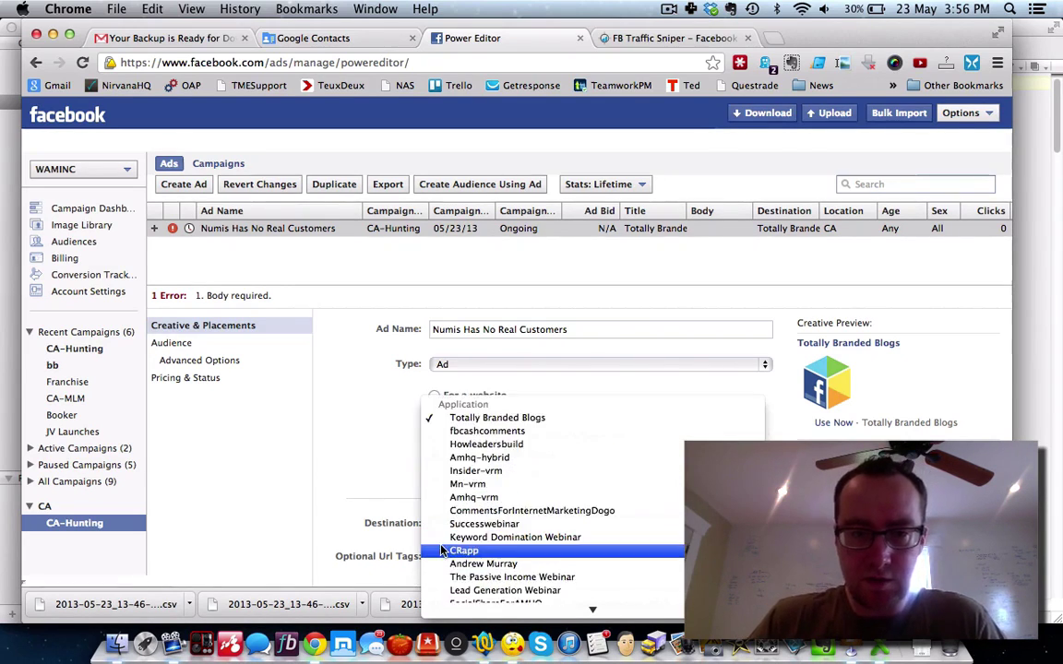
scroll(441, 551, "down", 7)
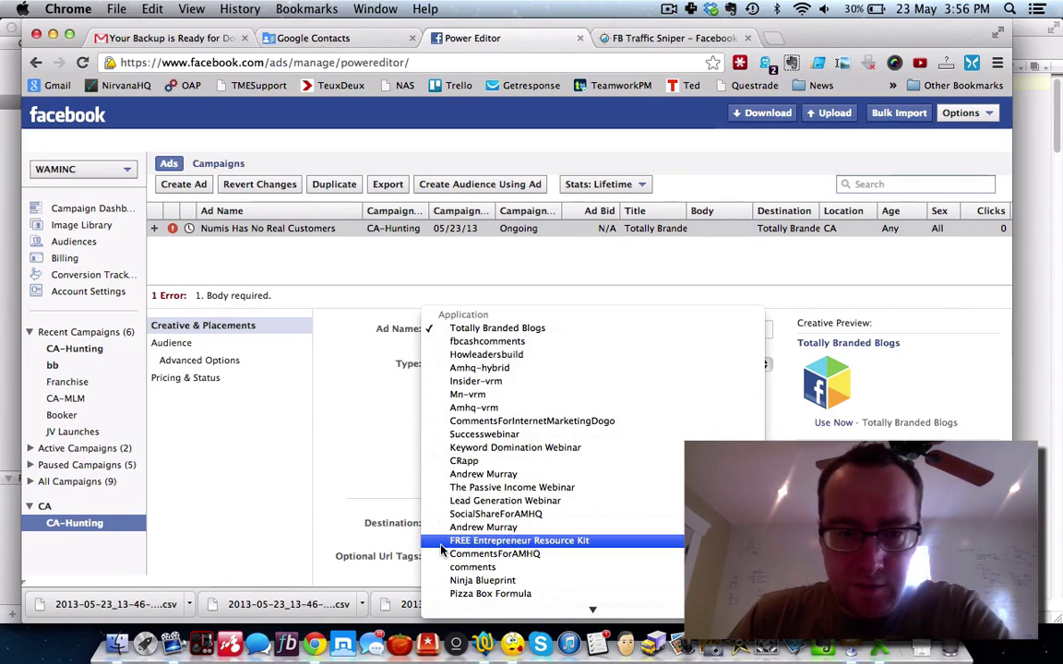
scroll(442, 551, "down", 2)
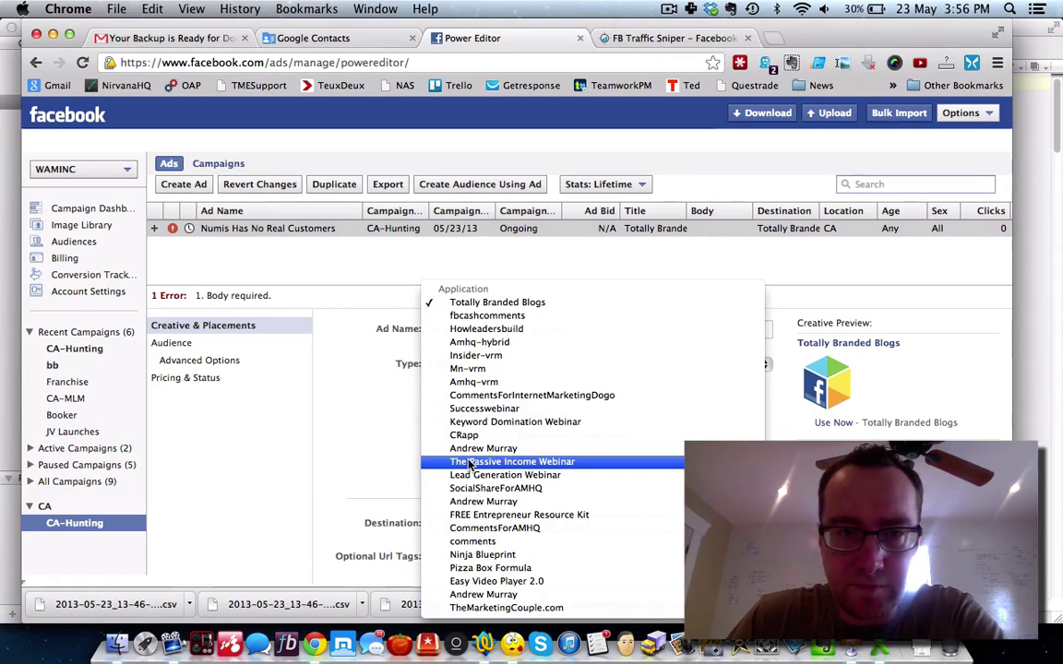
left_click(360, 420)
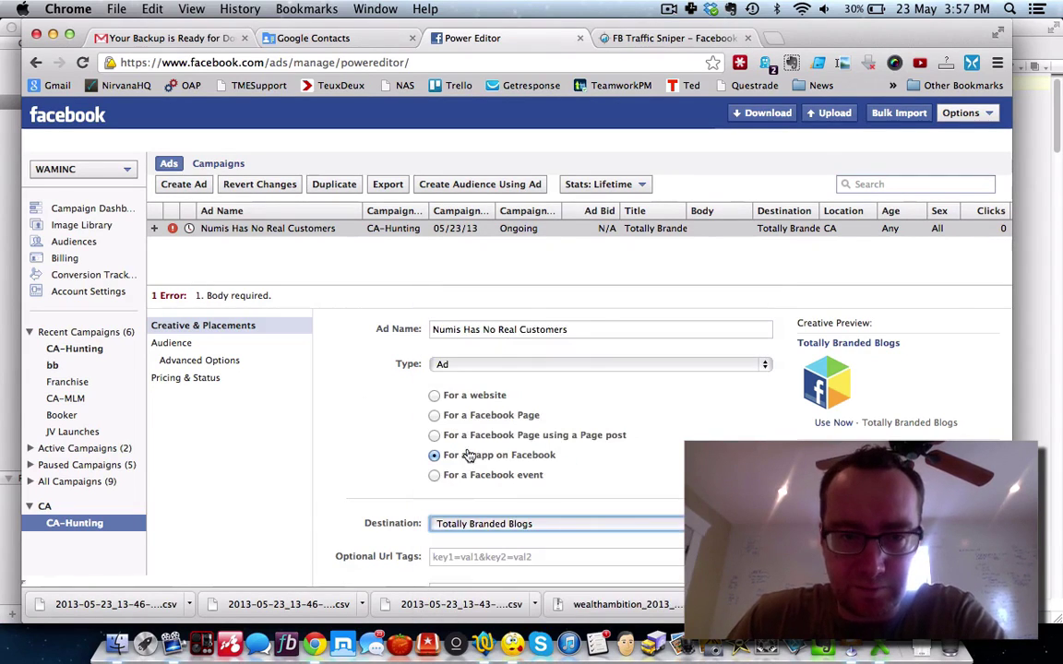
Step: Try a Facebook Page destination, then settle on a website with an empty URL
left_click(434, 417)
left_click(479, 523)
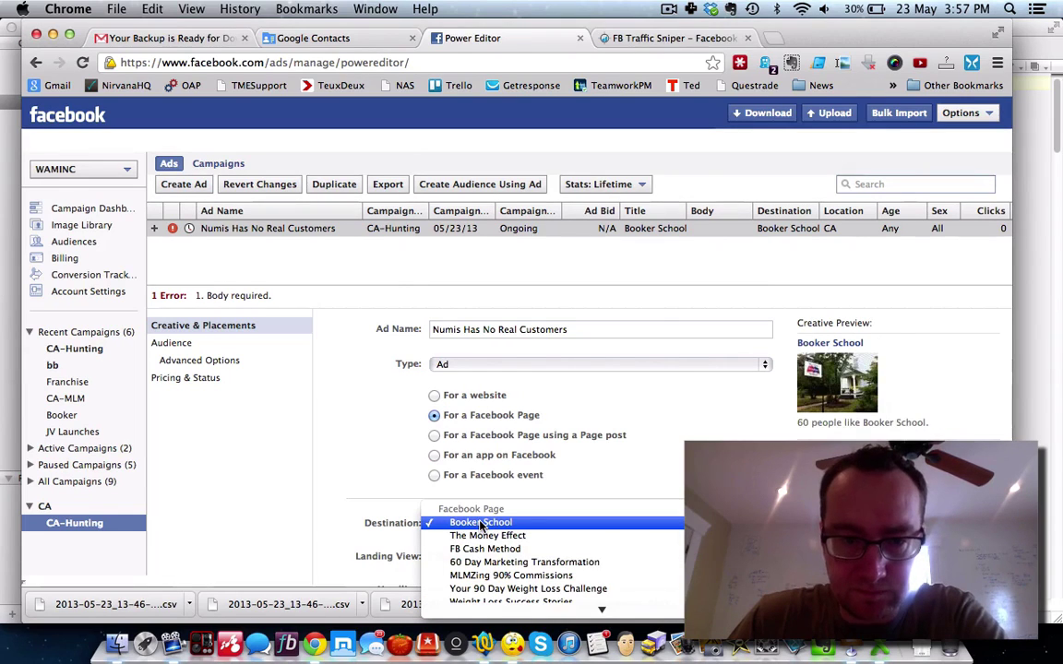
scroll(479, 526, "down", 5)
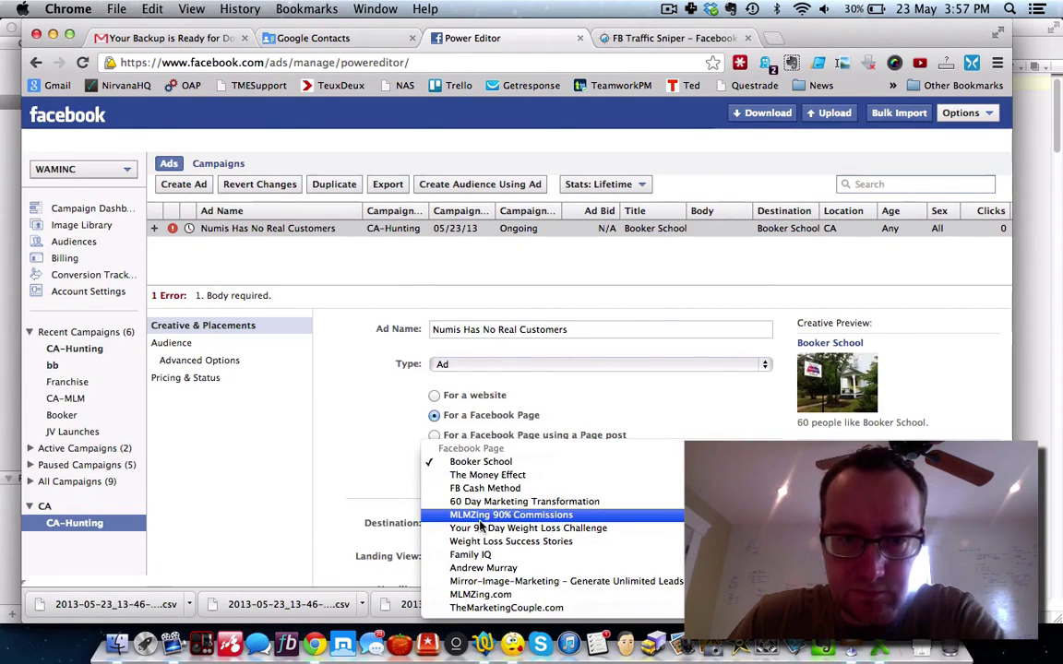
left_click(392, 419)
left_click(434, 395)
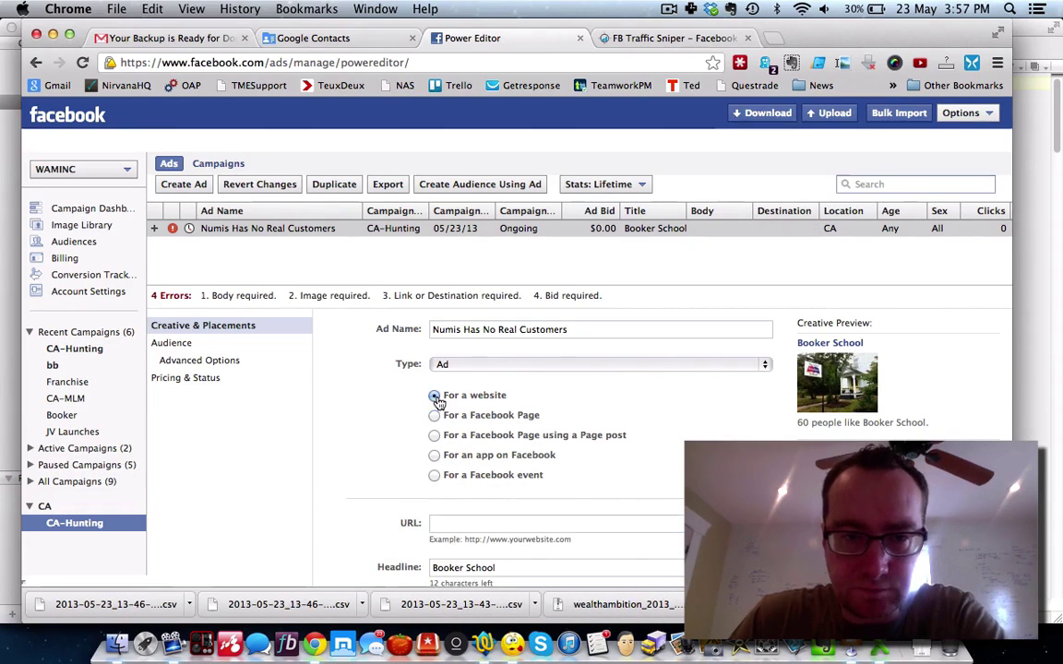
left_click(462, 523)
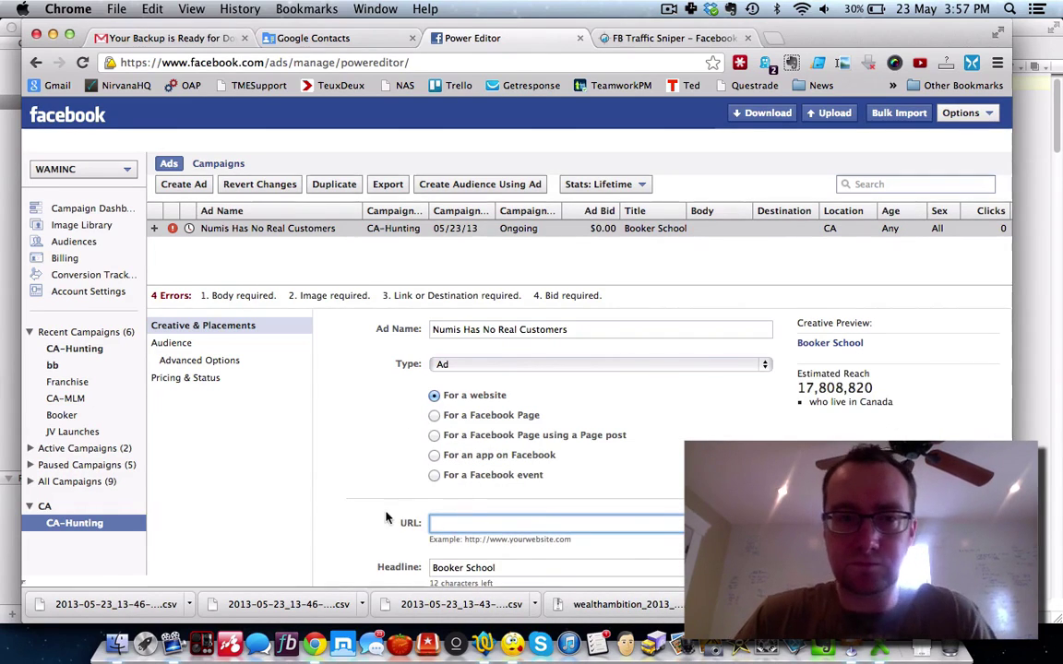
scroll(351, 511, "down", 2)
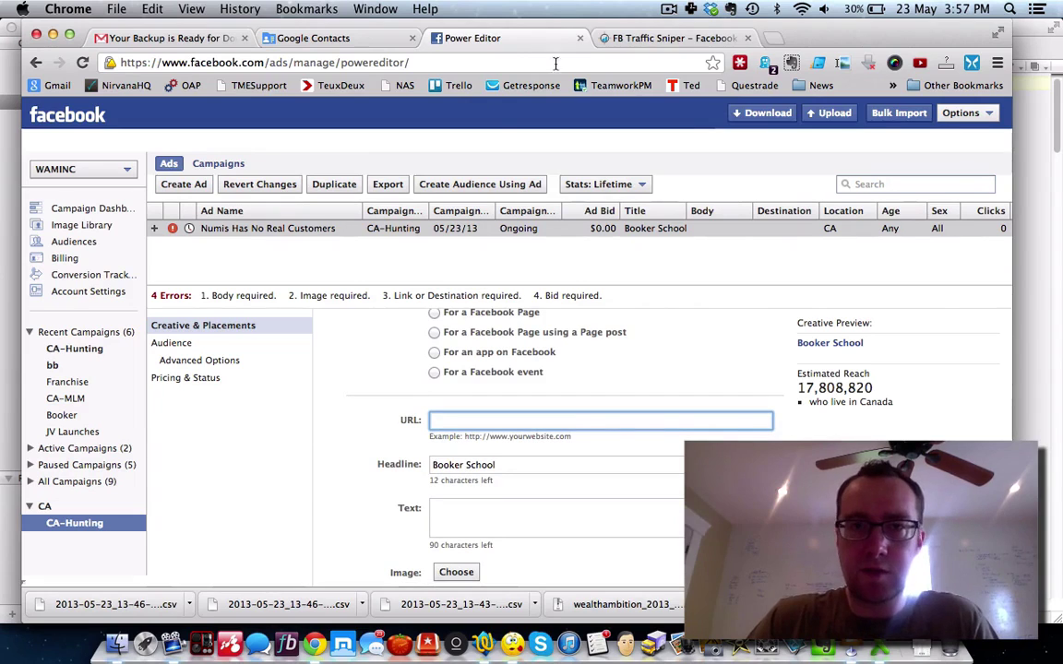
left_click(775, 42)
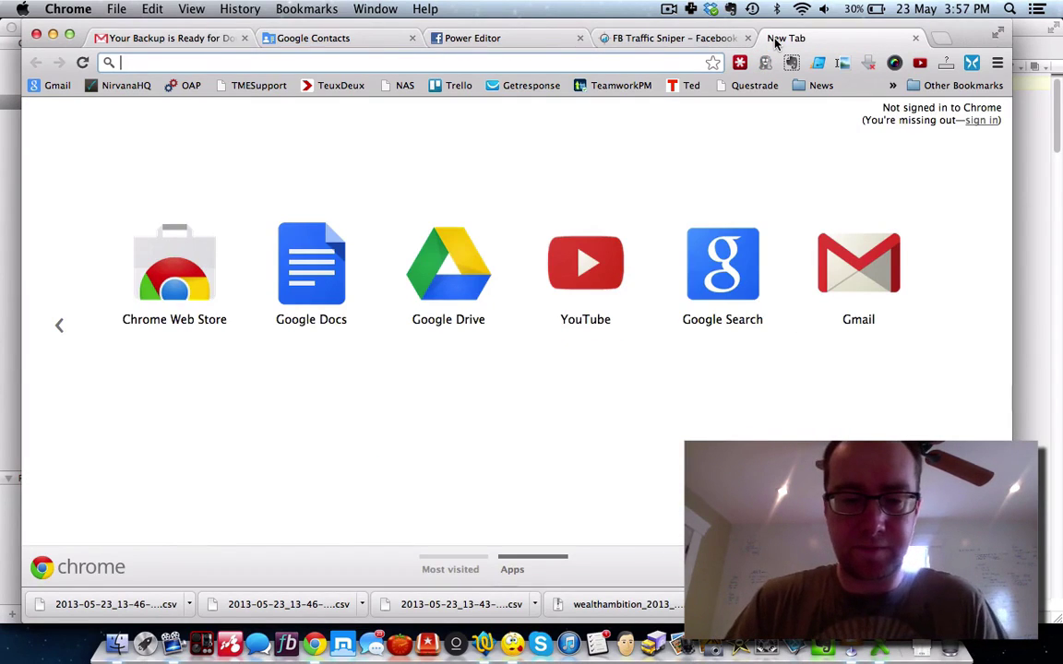
Step: Load mlmzing.com/webinar, copy its redirected address, close it and return to Power Editor
type("mlmzing.com/")
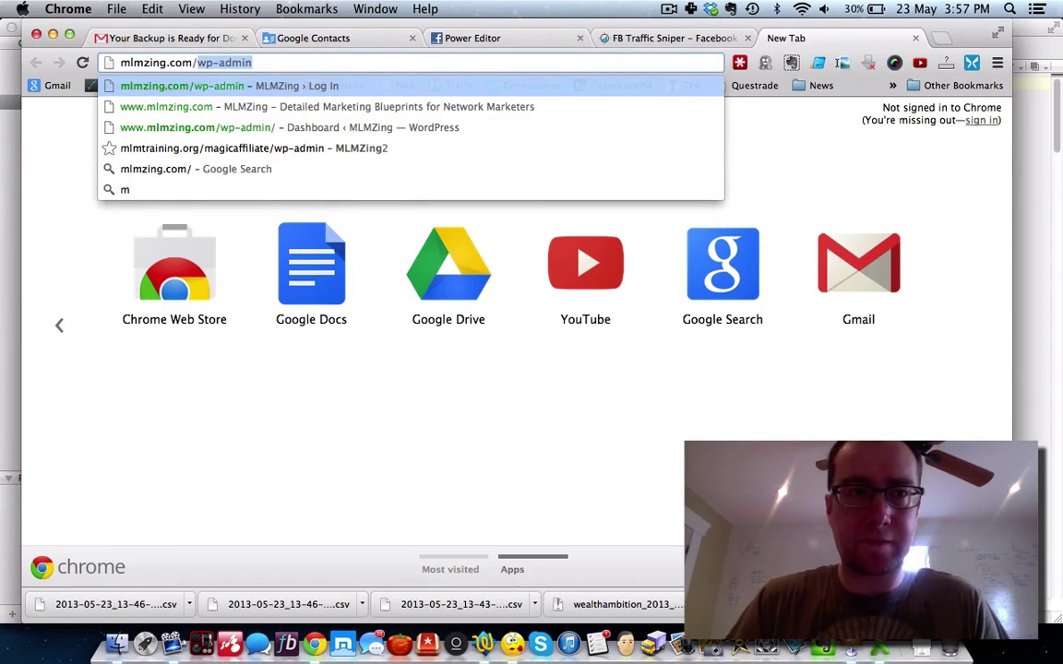
type("webinar")
key("Return")
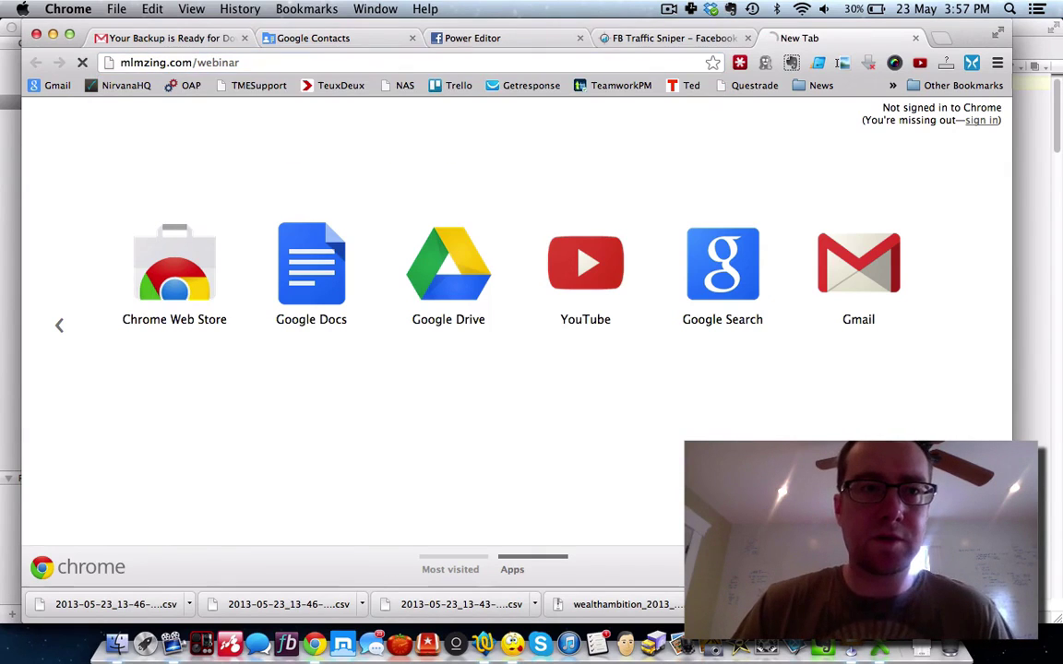
left_click(362, 62)
key("super+c")
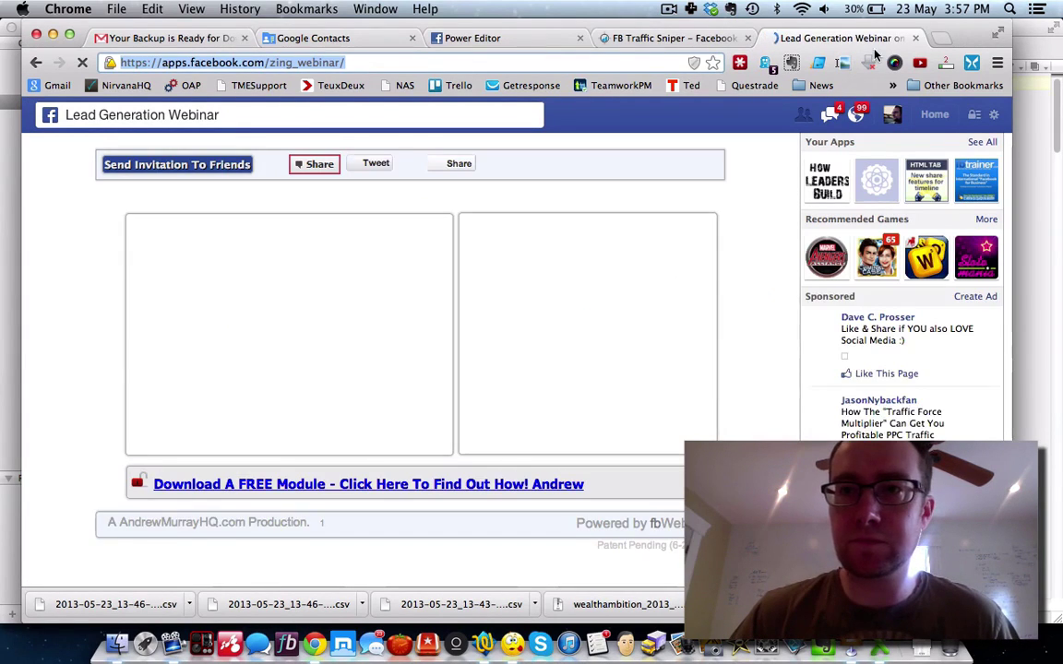
left_click(915, 39)
left_click(705, 38)
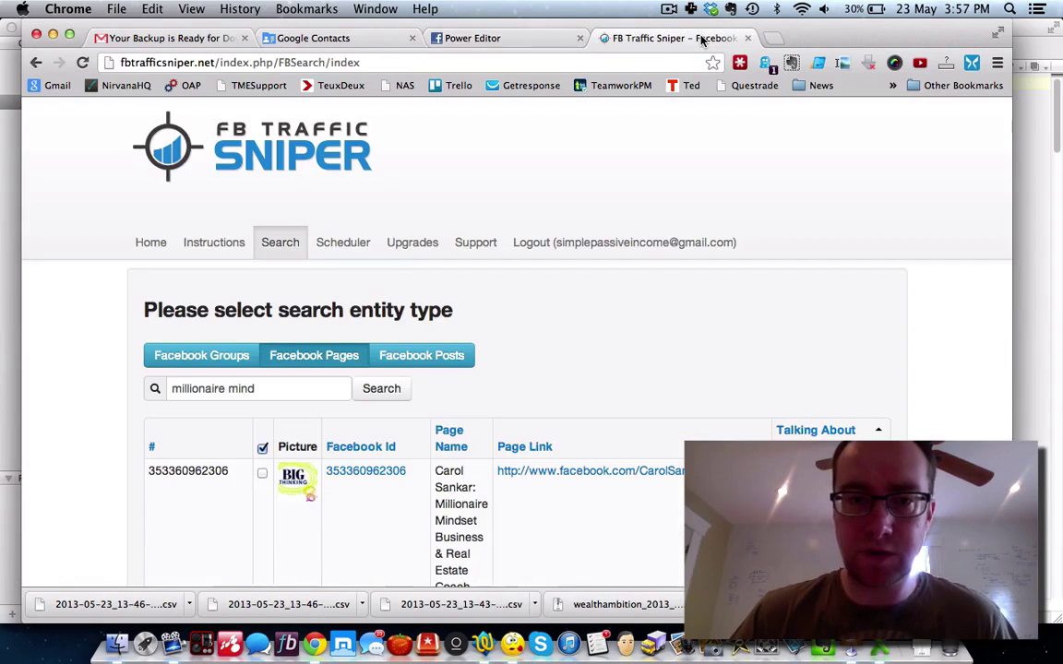
left_click(475, 38)
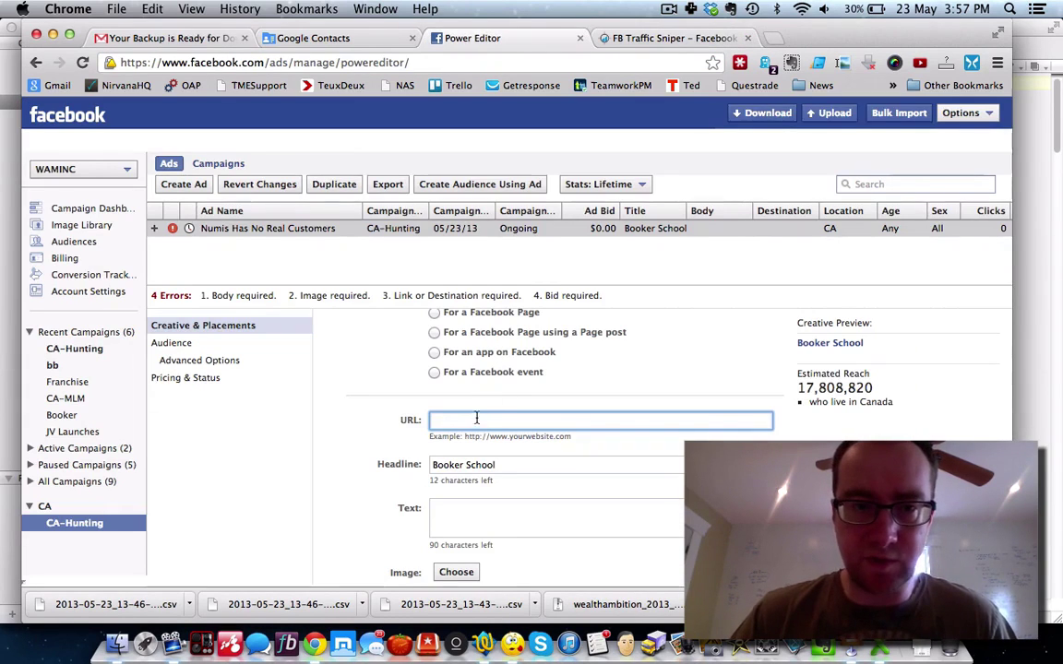
Step: Paste the webinar address as the ad URL and change the headline to 'Numis Has No Customers'
key("super+v")
left_click(501, 465)
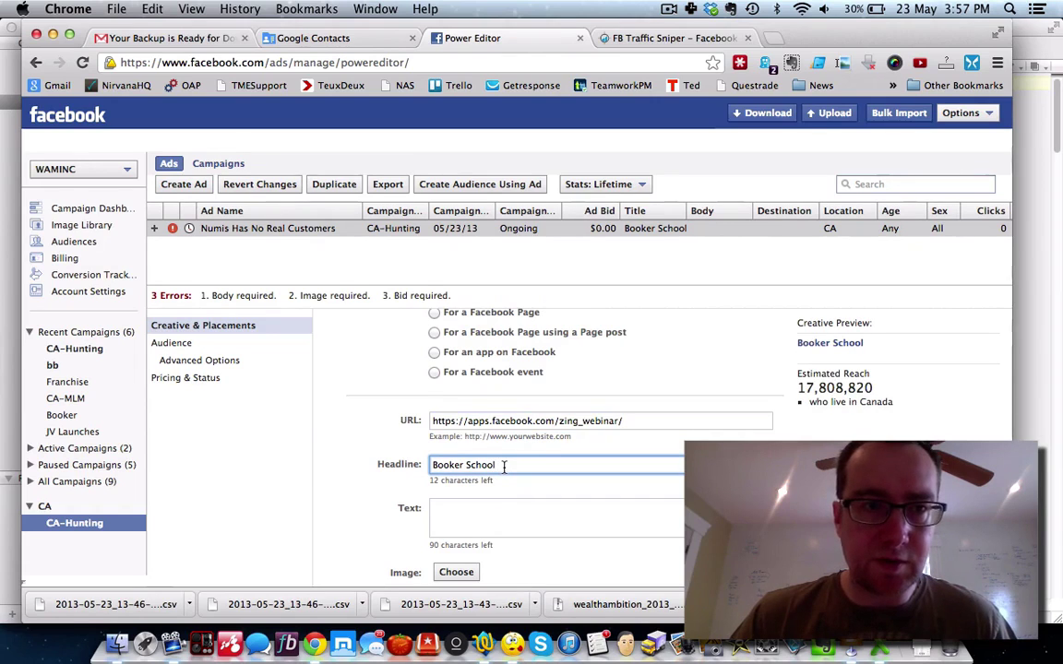
left_click_drag(511, 465, 423, 466)
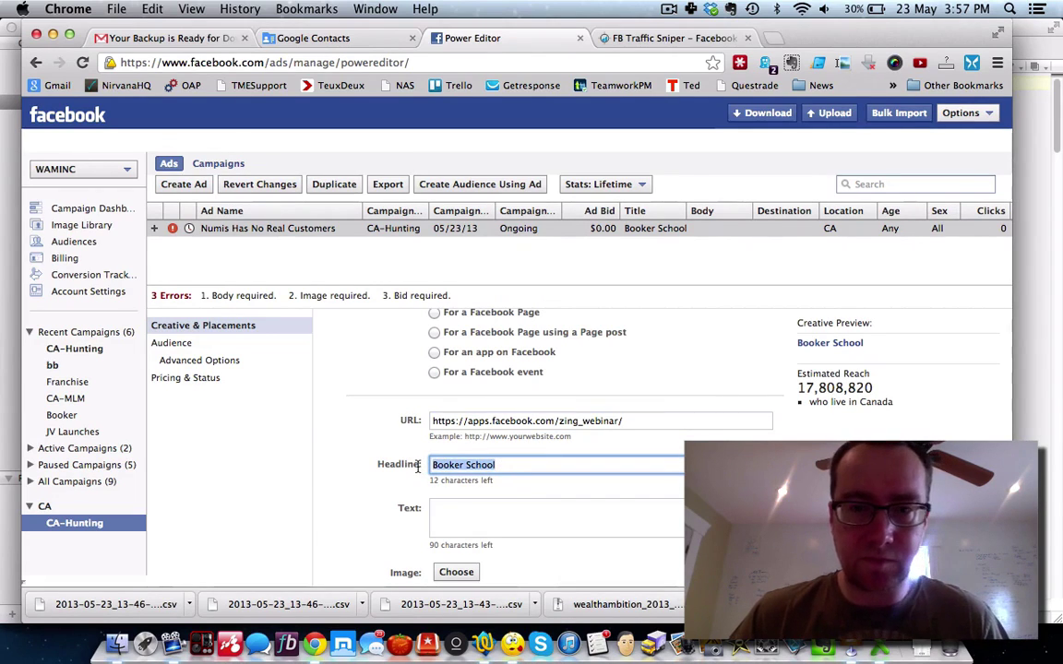
type("Nu")
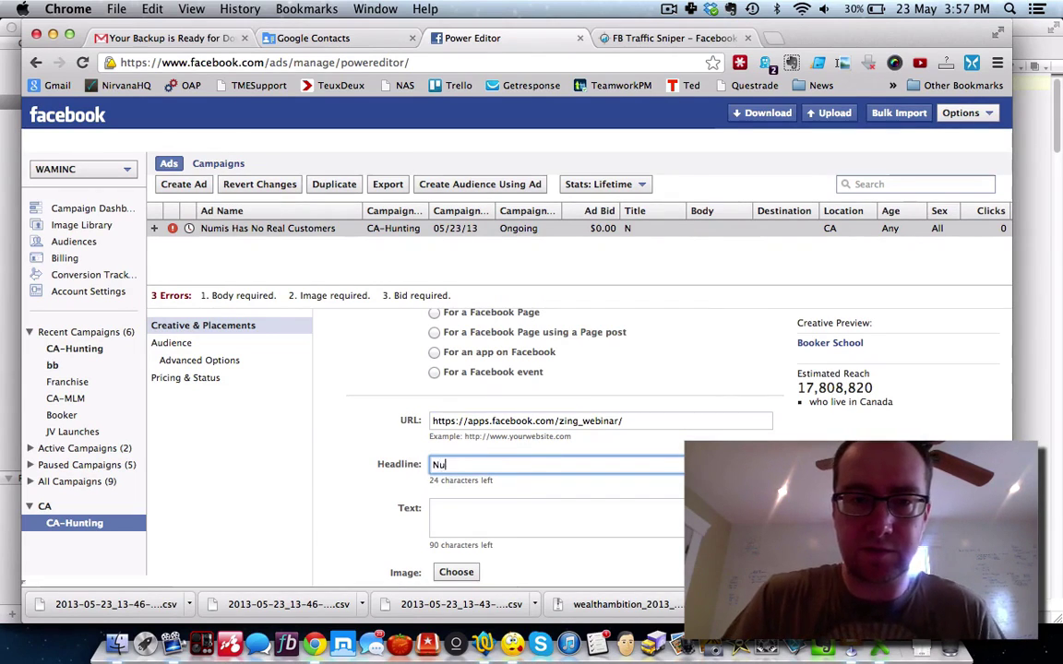
type("mis Has No Customers")
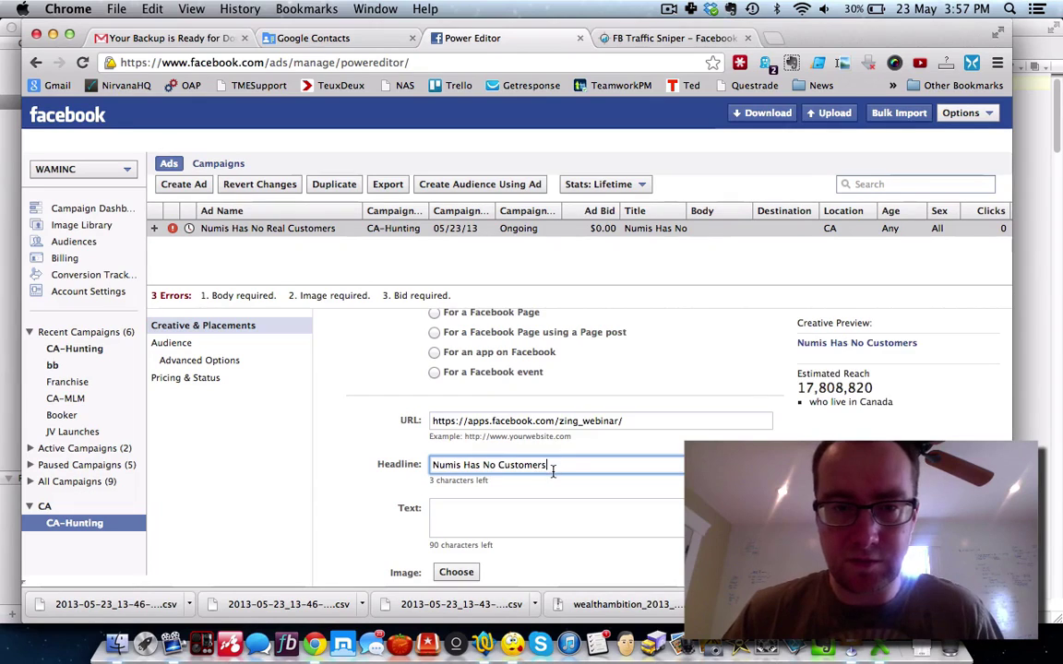
Step: Enter the body text 'Find Out How To Generate Leads Online'
scroll(554, 477, "down", 2)
left_click(479, 426)
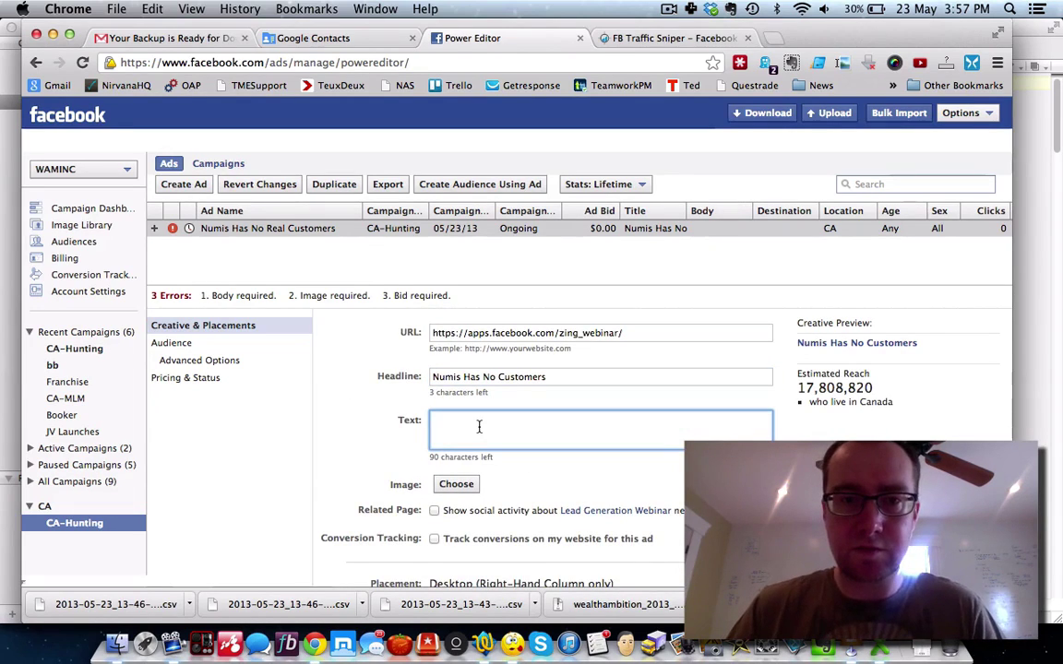
type("Find ")
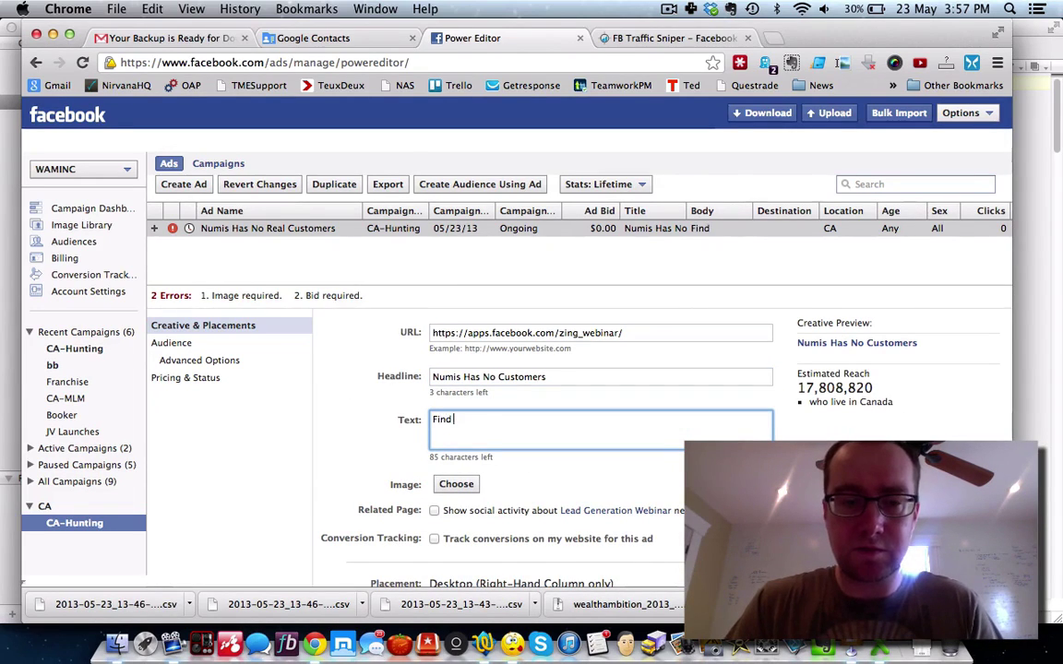
type("Out How ")
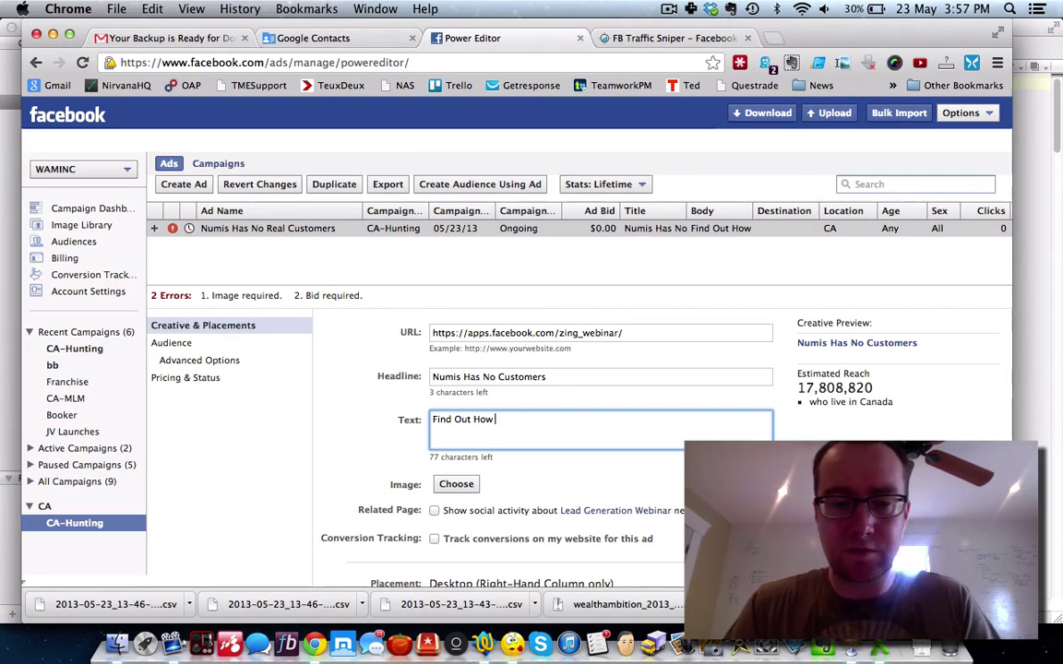
type("To Gener")
key("BackSpace")
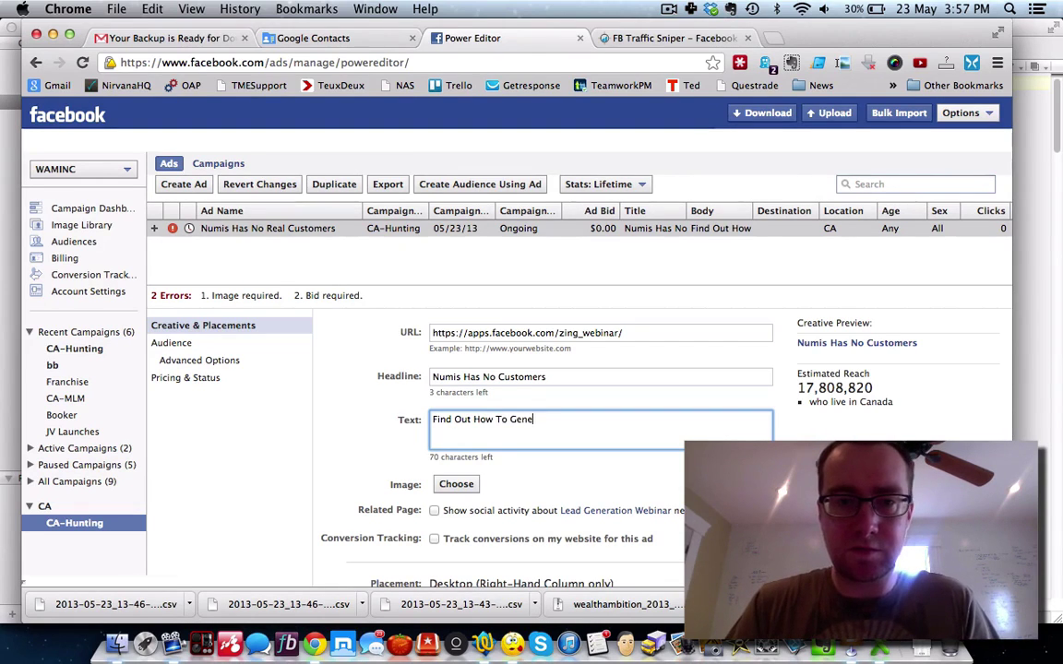
type("rate L")
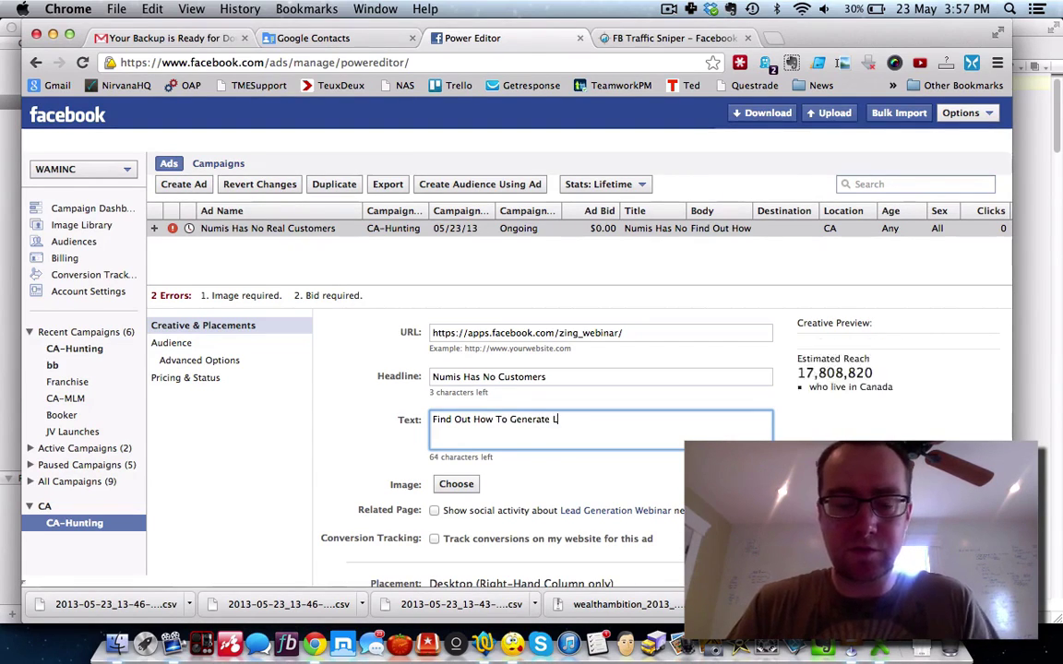
type("Eads Online")
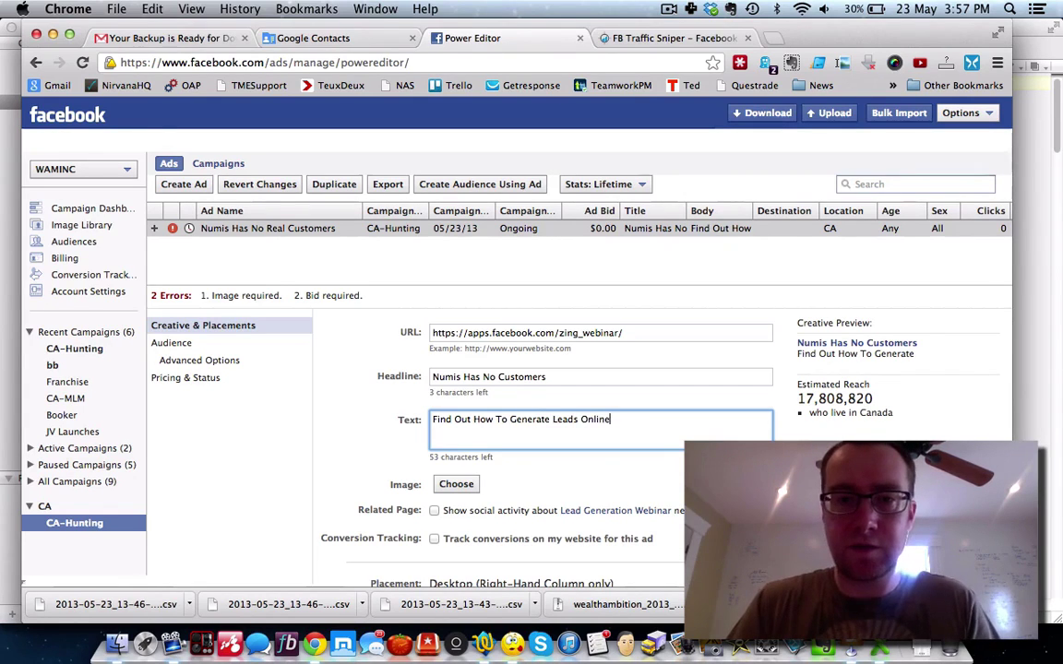
Step: Replace the ad headline with 'Numis Network Online System'
left_click(668, 13)
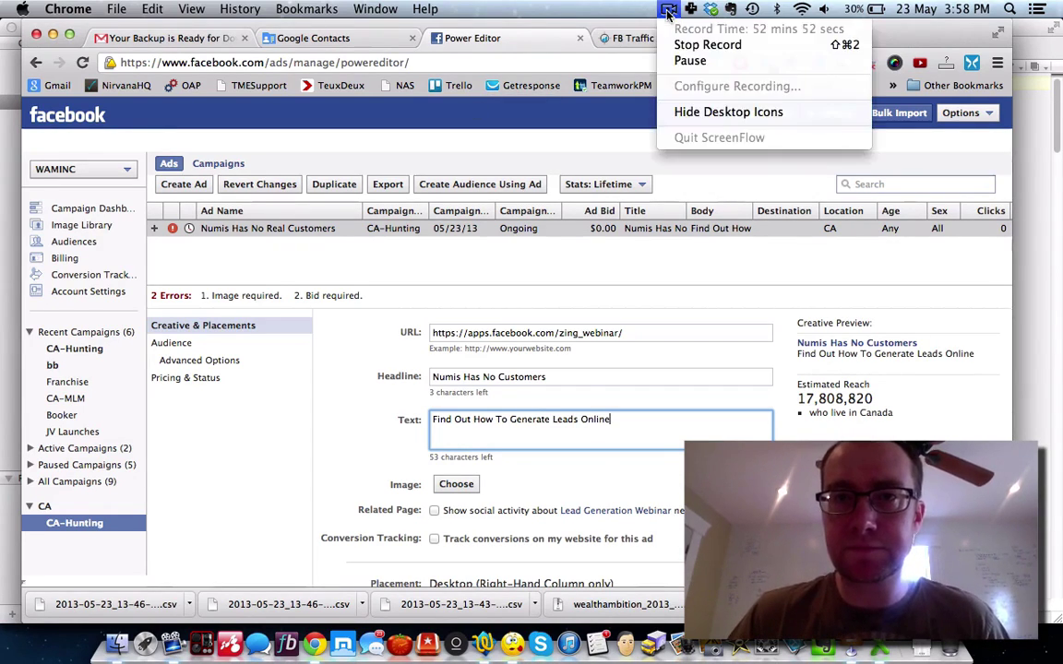
left_click(683, 62)
triple_click(555, 377)
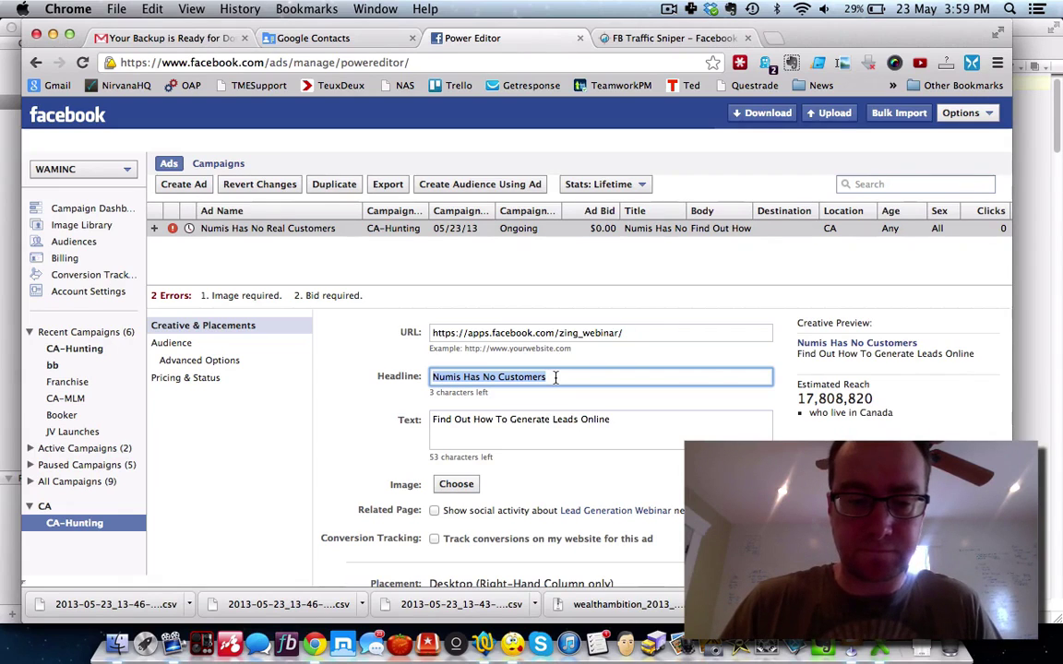
type("Nu")
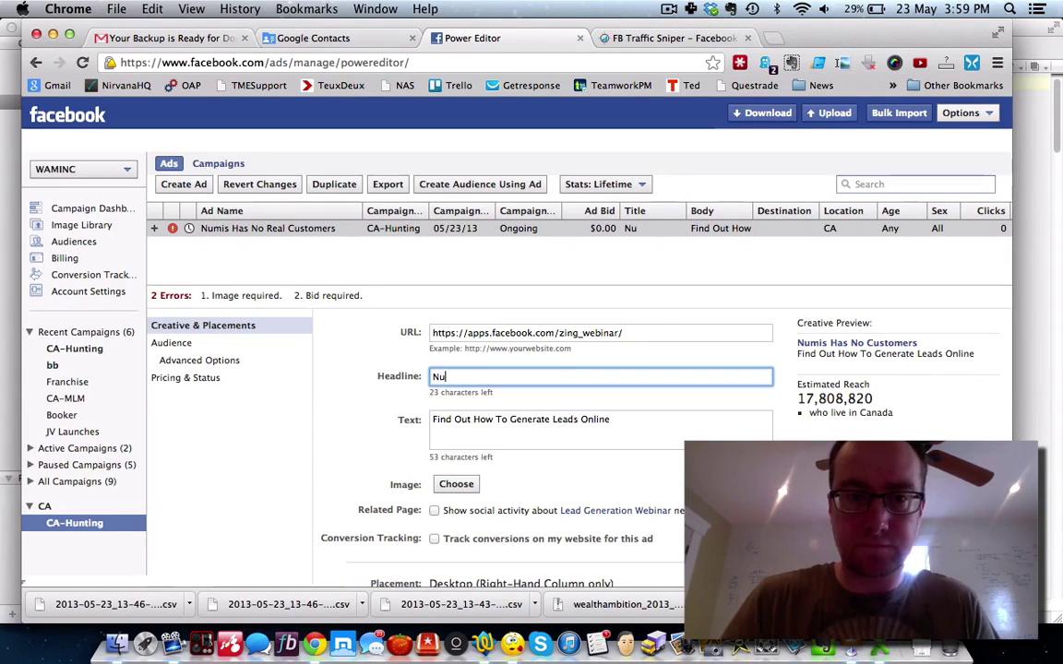
type("mis Network Online System")
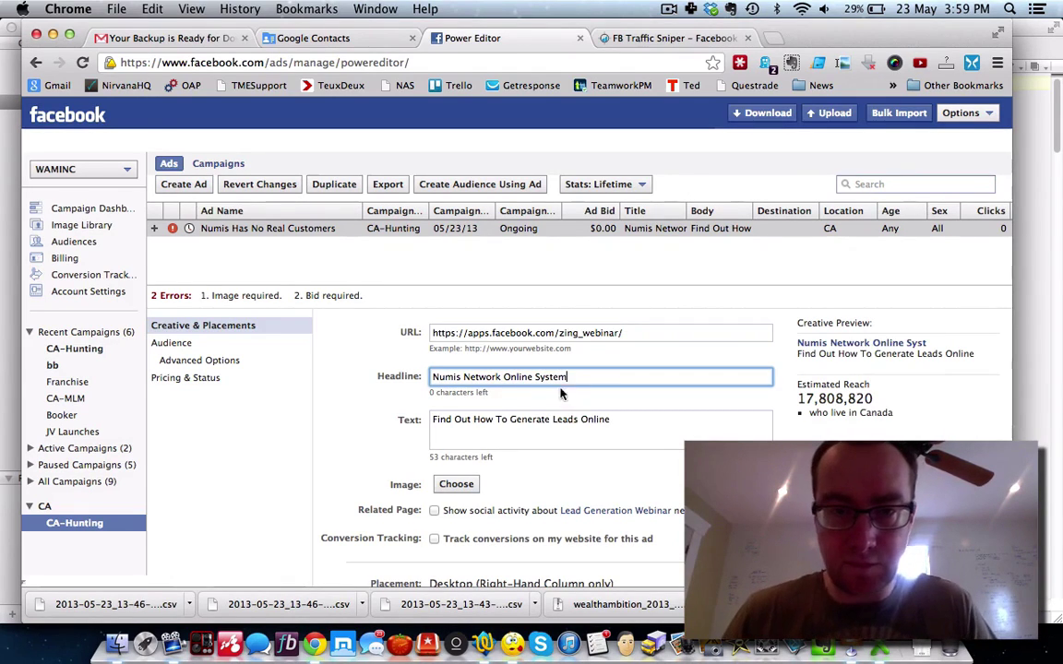
key("Tab")
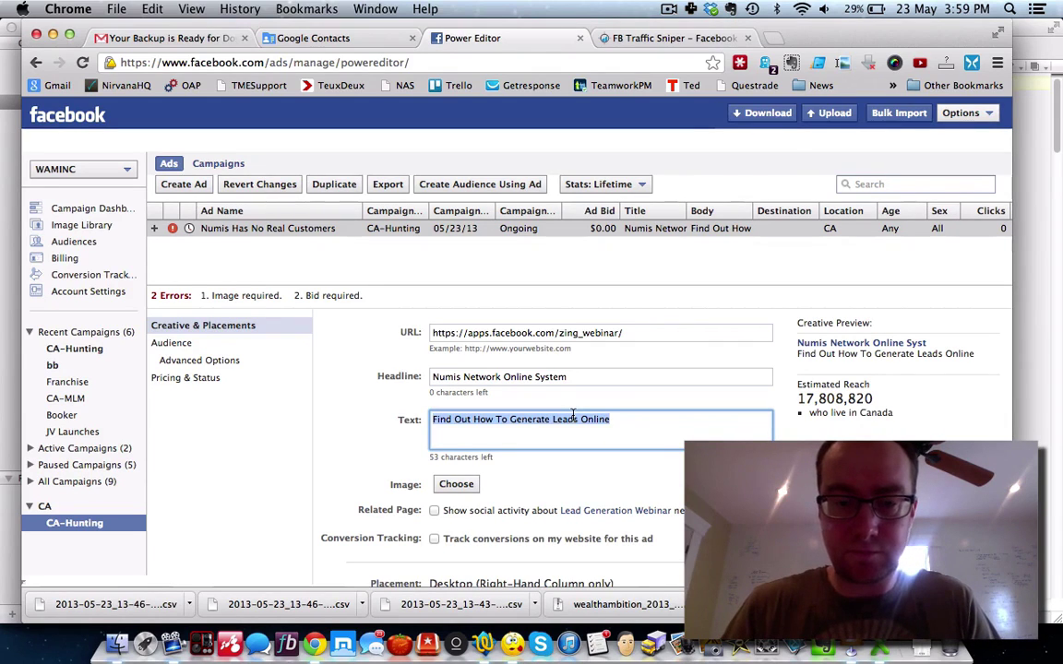
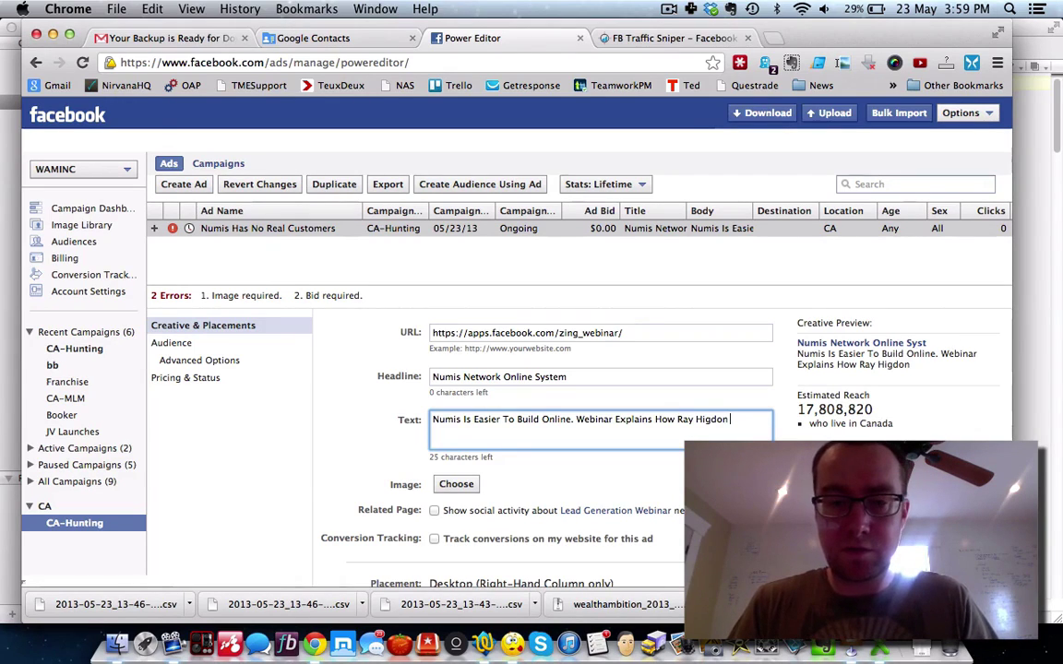
Step: Write the body as a webinar pitch about reaching 5-Star in Numis, using 'Reveals'
key("BackSpace")
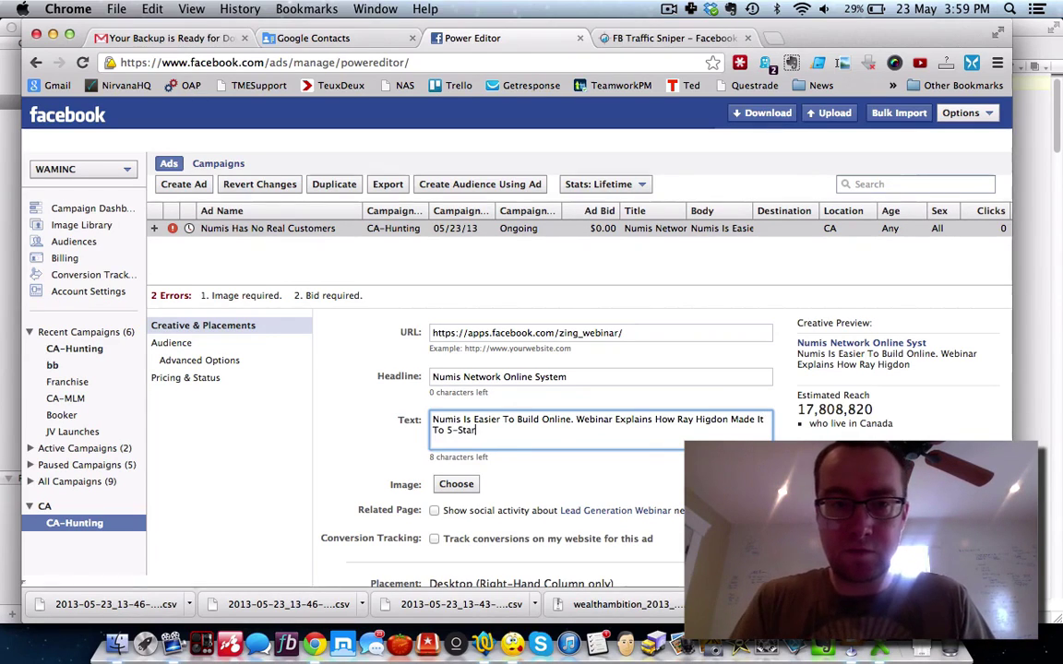
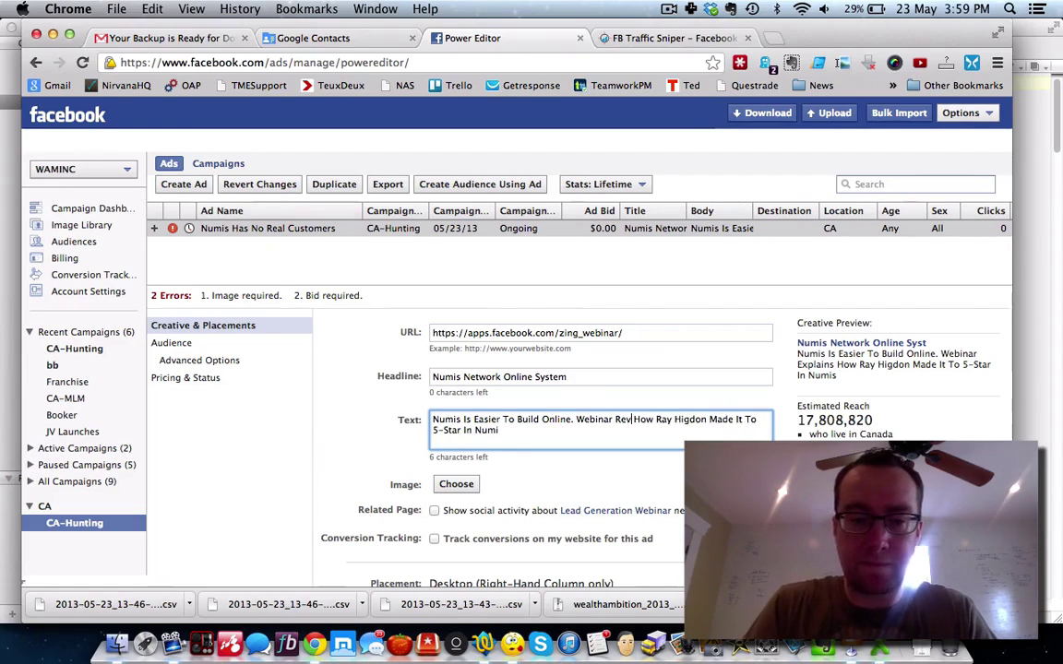
left_click(585, 432)
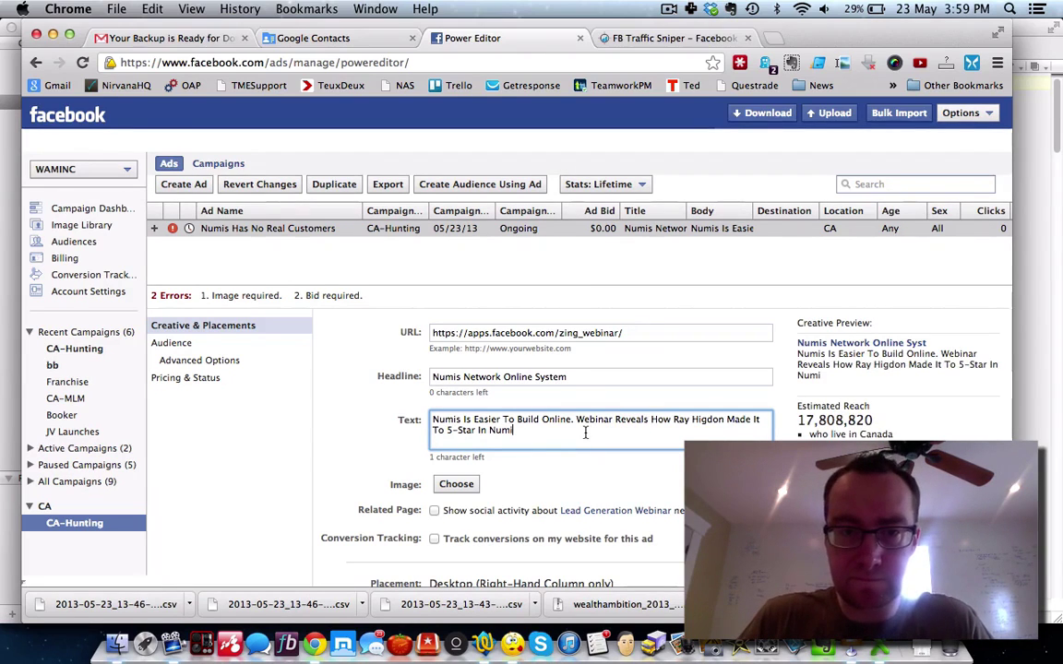
scroll(559, 473, "down", 1)
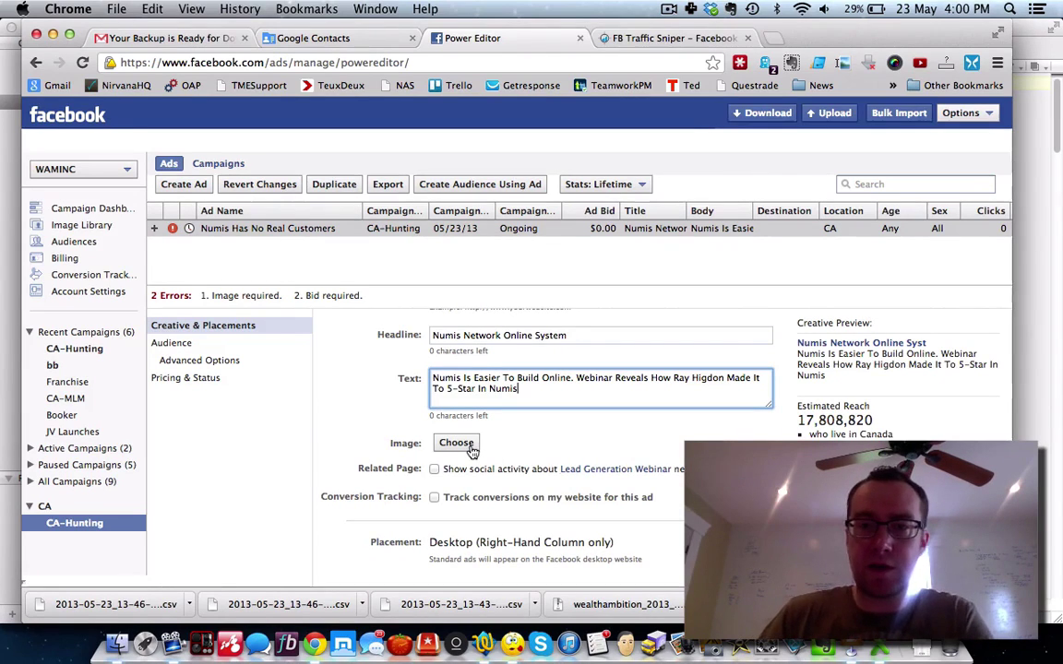
left_click(774, 40)
Step: Search Google Images for 'numis network' and open the coin-case picture at full size
type("numis network")
key("Return")
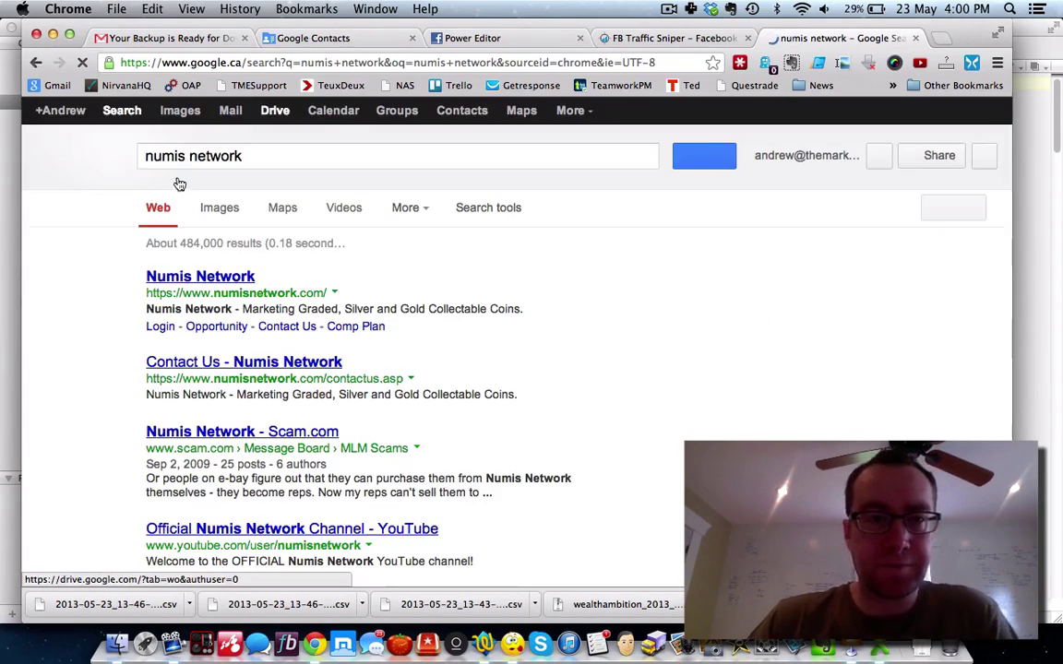
left_click(179, 111)
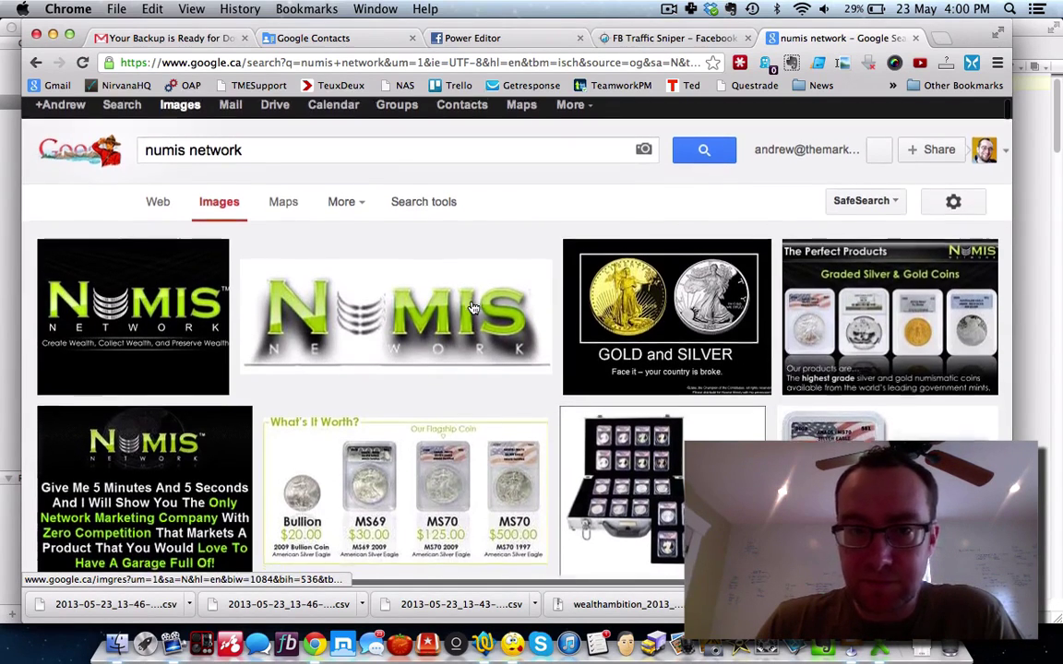
scroll(472, 307, "down", 5)
scroll(473, 307, "down", 5)
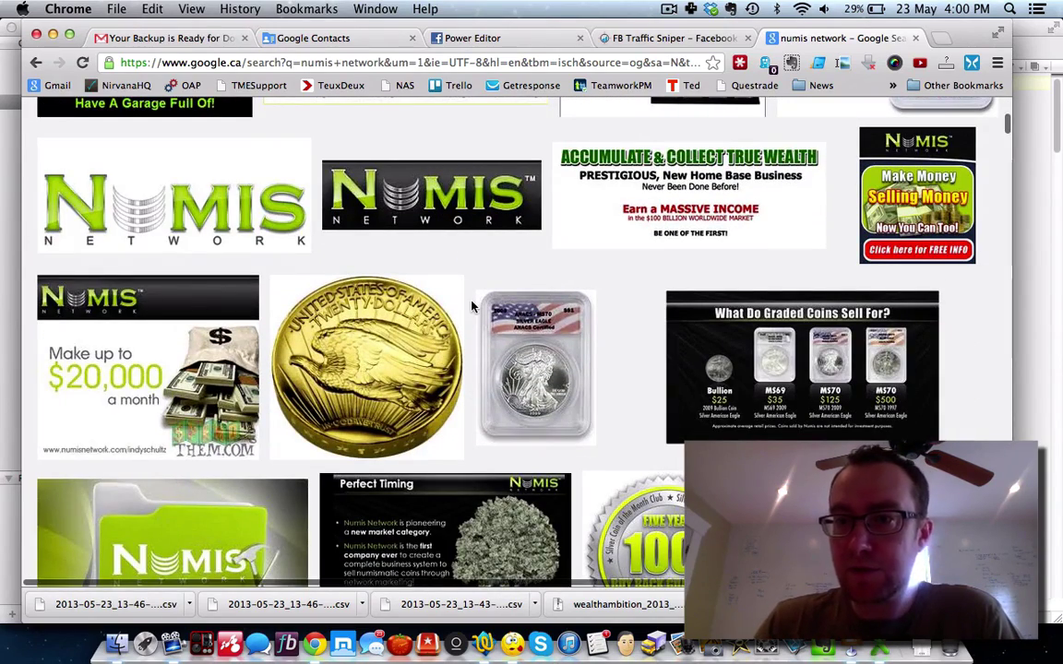
scroll(472, 307, "down", 4)
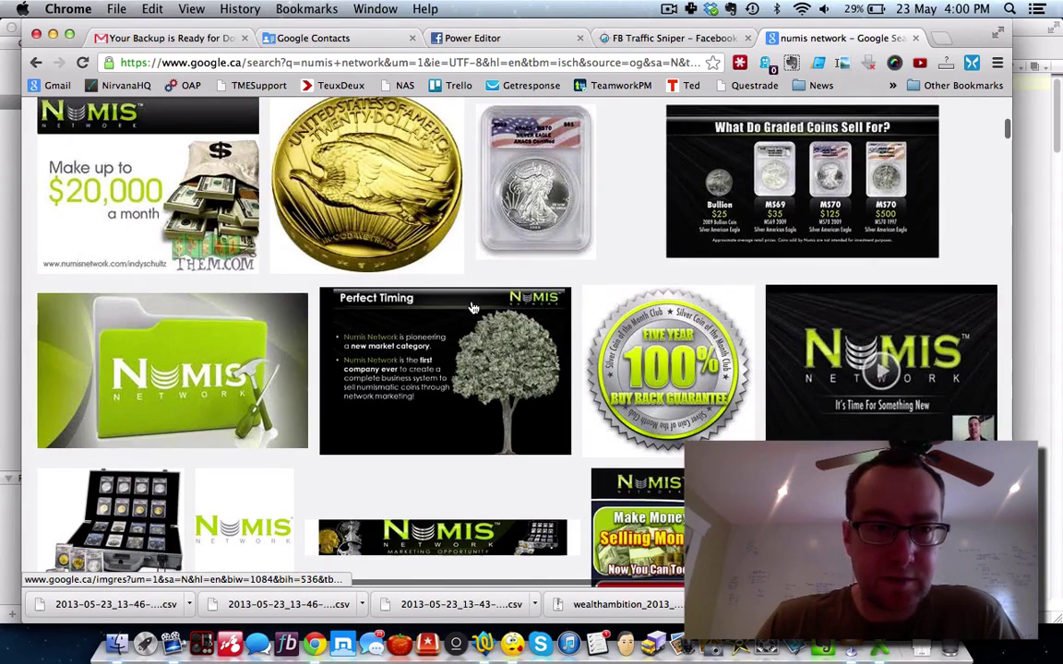
scroll(472, 307, "down", 6)
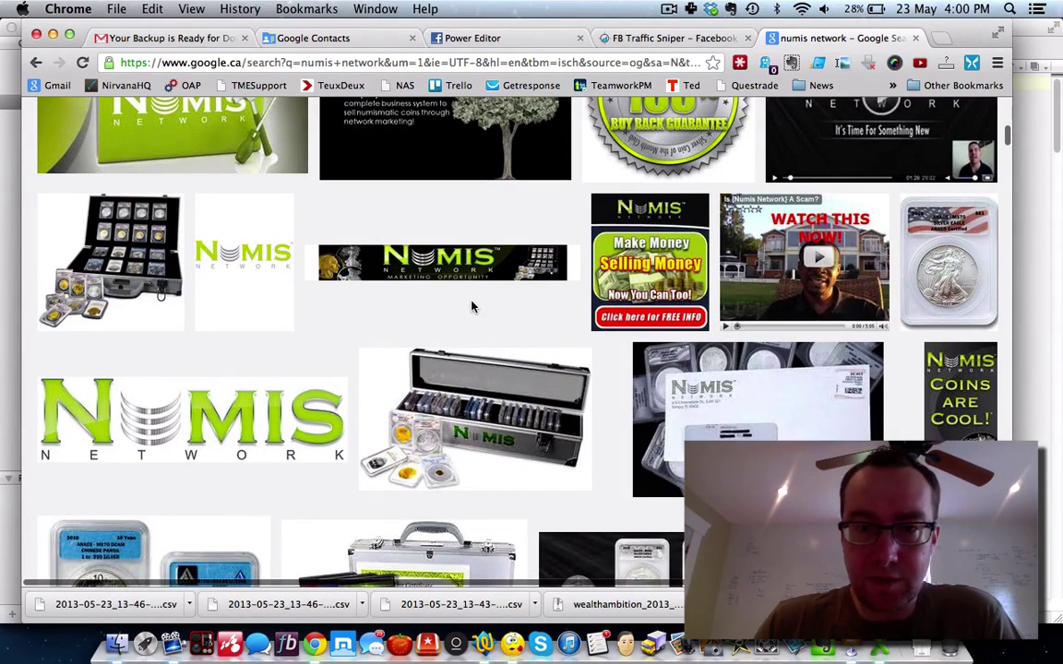
left_click(467, 387)
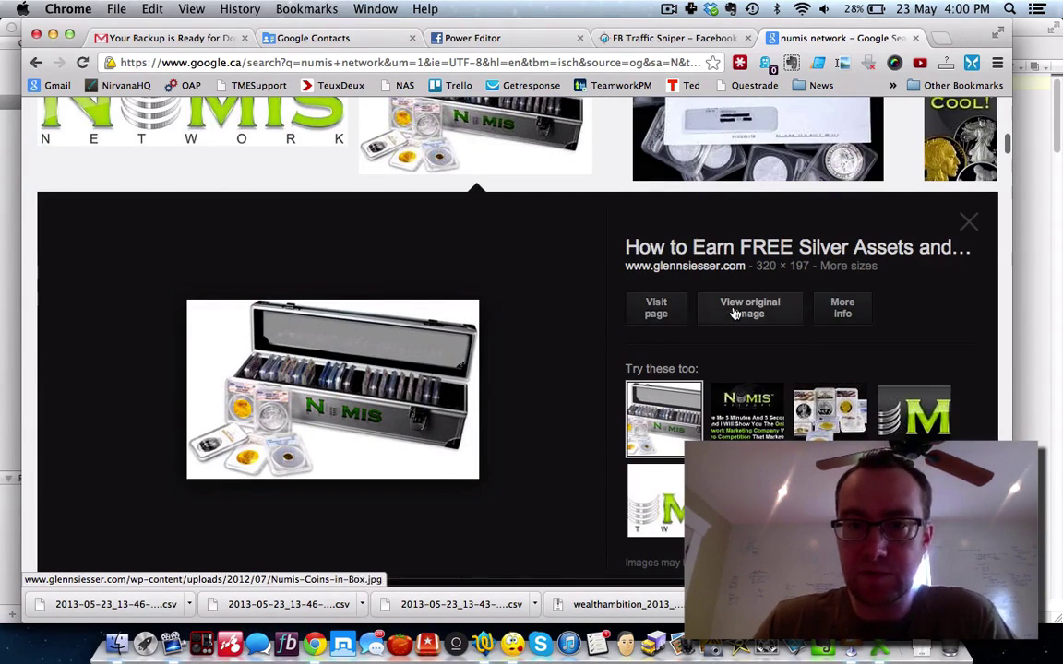
left_click(740, 310)
Step: Save the coin-case image to the Desktop as Numis-Coins-in-Box and return to Power Editor
right_click(187, 166)
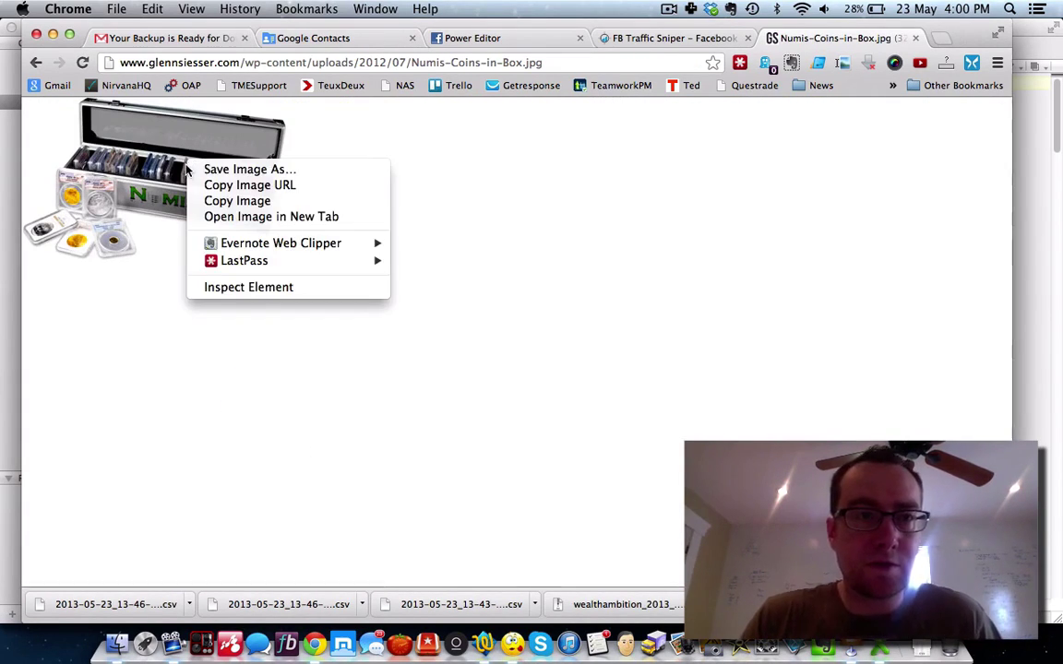
left_click(199, 168)
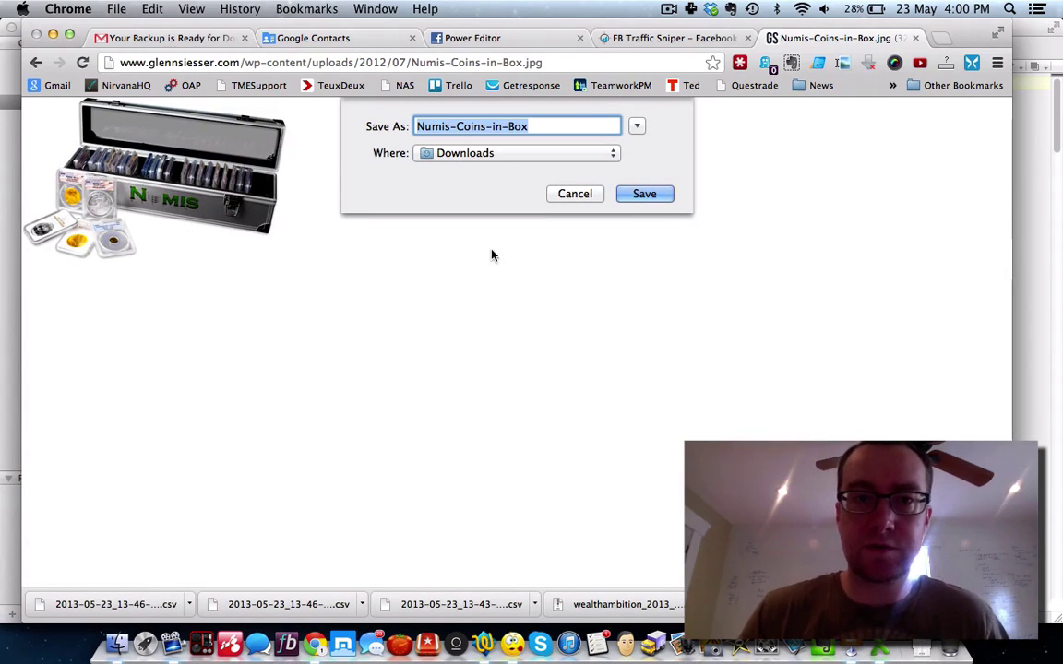
left_click(462, 153)
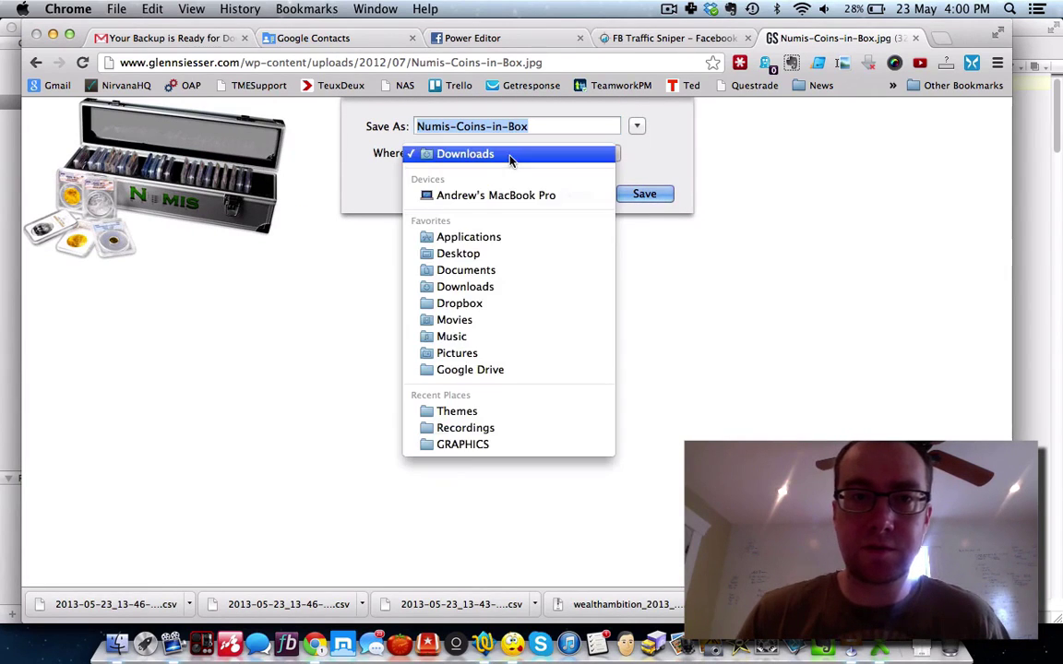
left_click(480, 253)
left_click(625, 196)
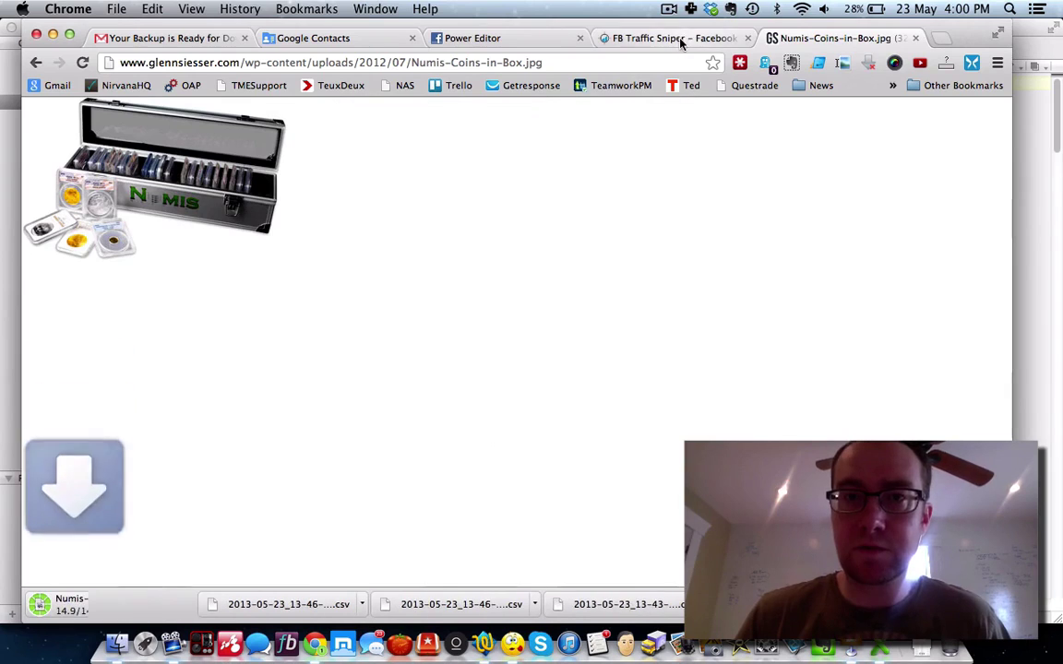
left_click(646, 38)
left_click(535, 38)
Step: Upload Numis-Coins-in-Box.jpg from the computer and use it as the ad's image
left_click(455, 441)
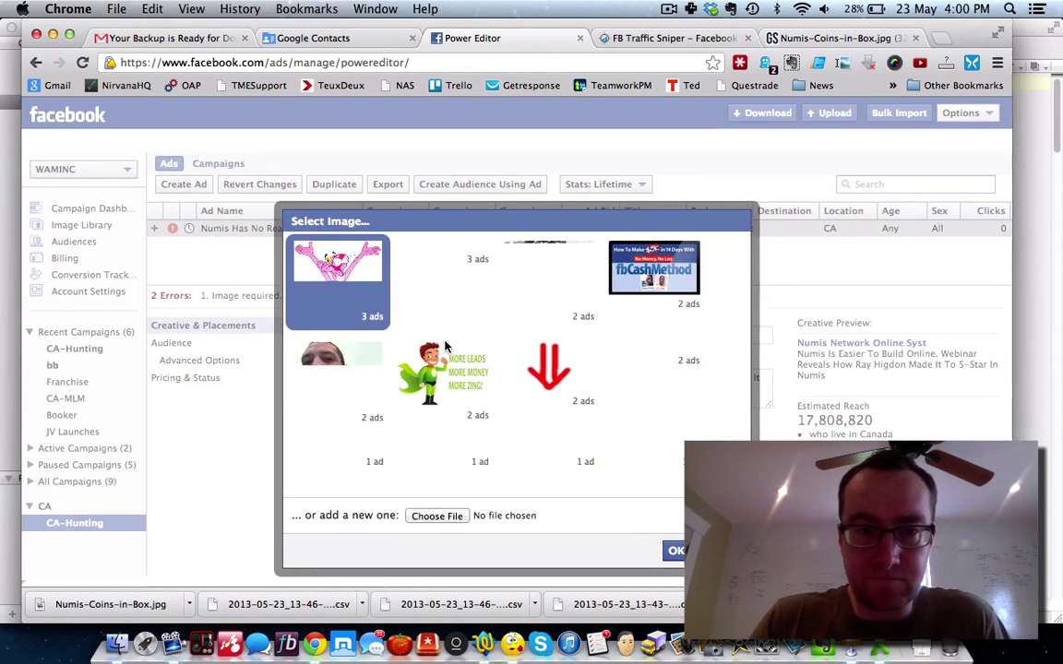
left_click(452, 519)
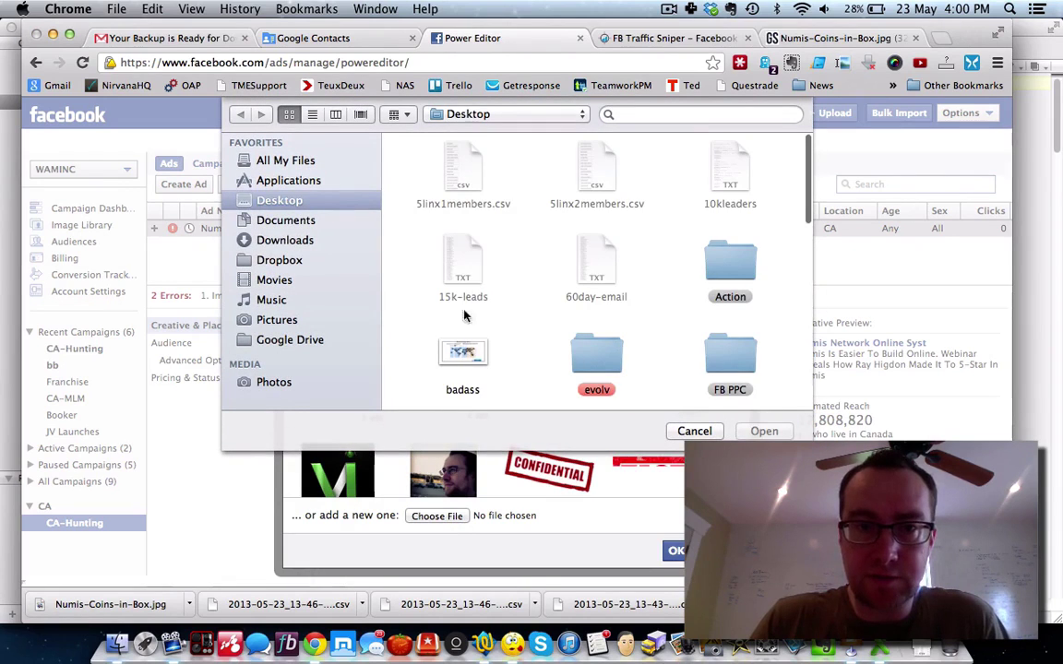
scroll(477, 283, "down", 5)
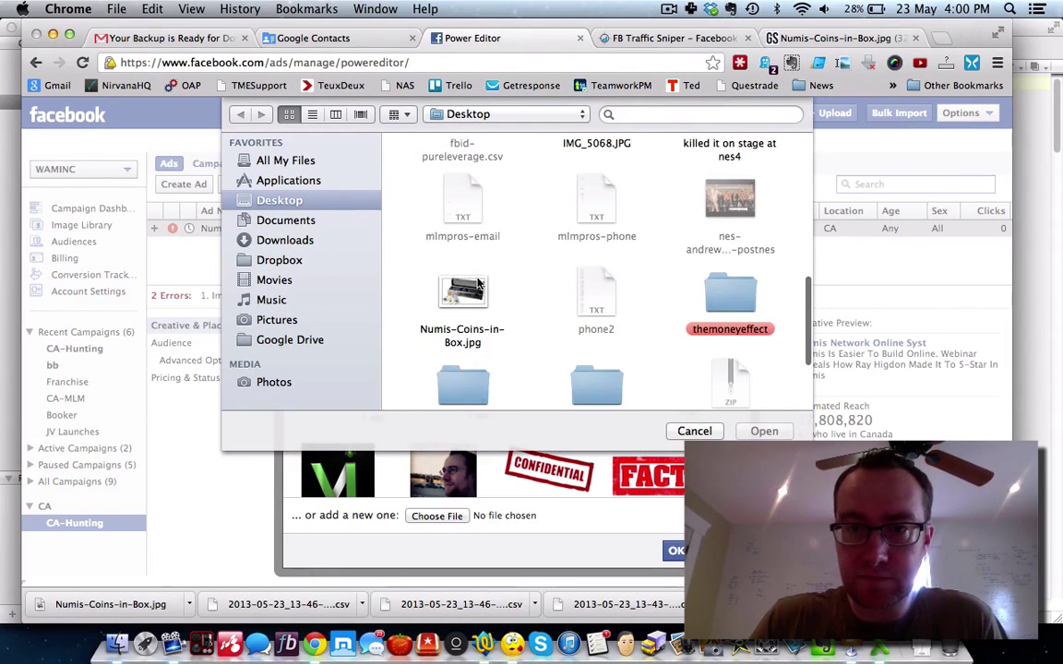
left_click(462, 301)
left_click(763, 430)
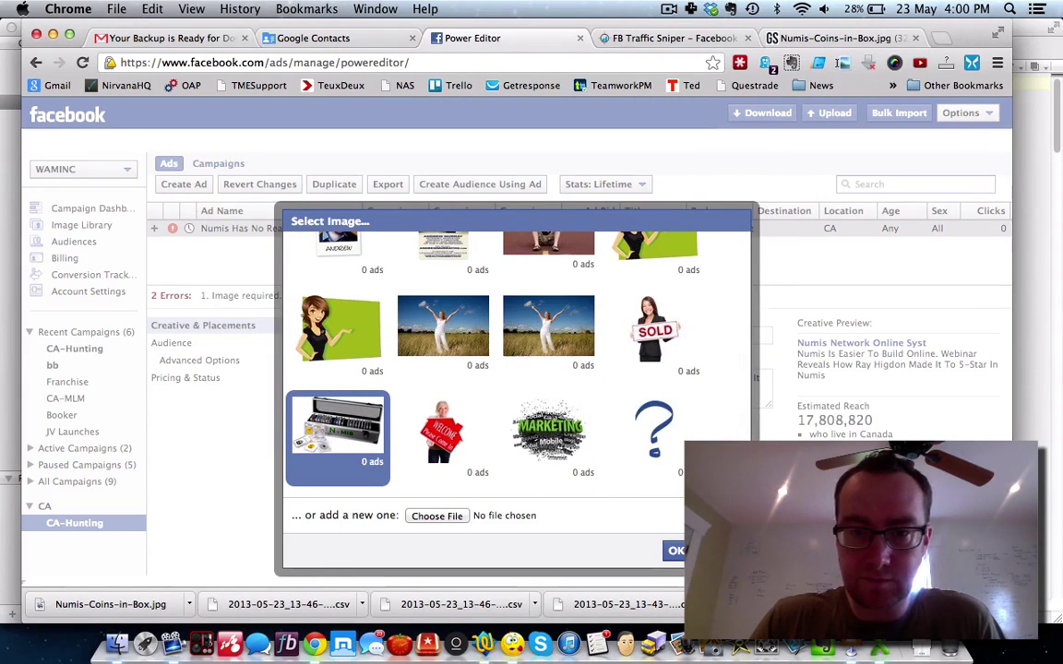
left_click(678, 550)
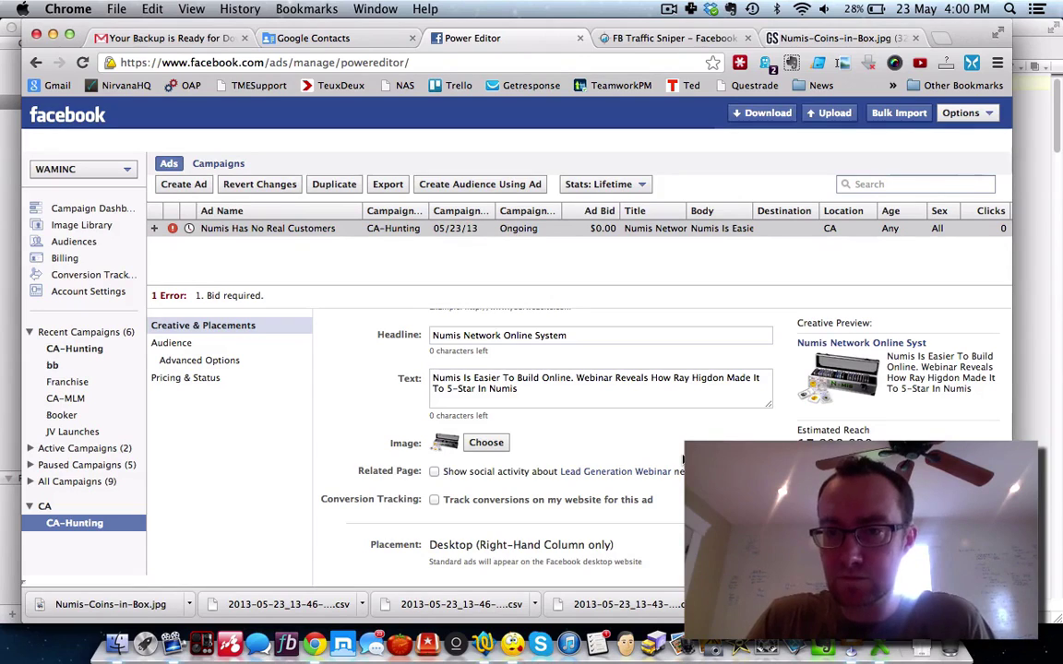
Step: Turn on Show social activity for the related Lead Generation Webinar page
scroll(684, 458, "down", 1)
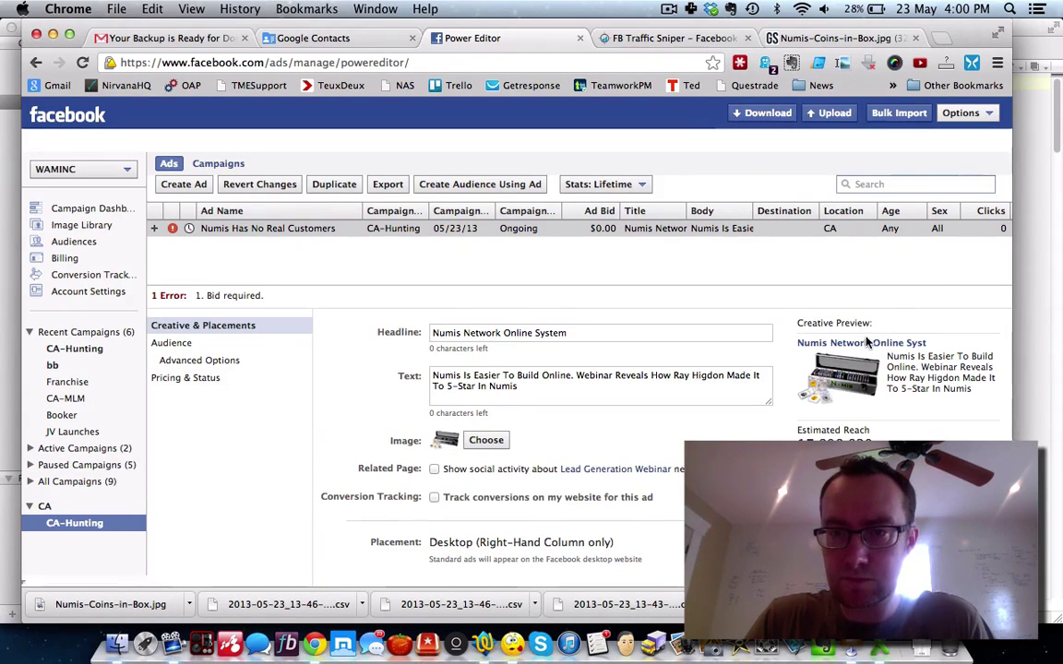
left_click(576, 335)
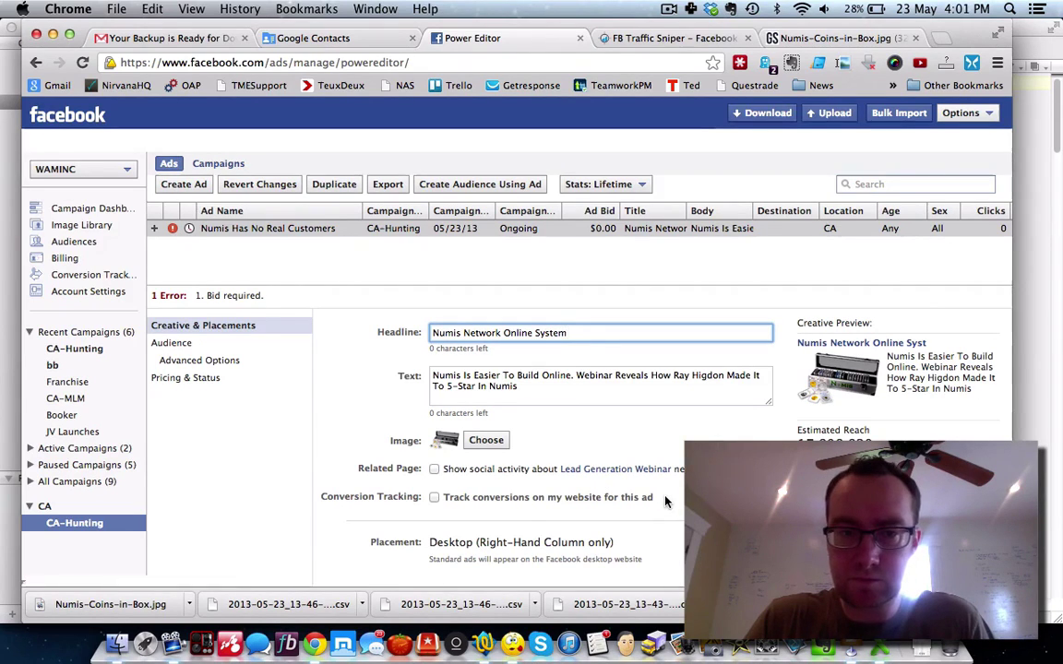
left_click(435, 470)
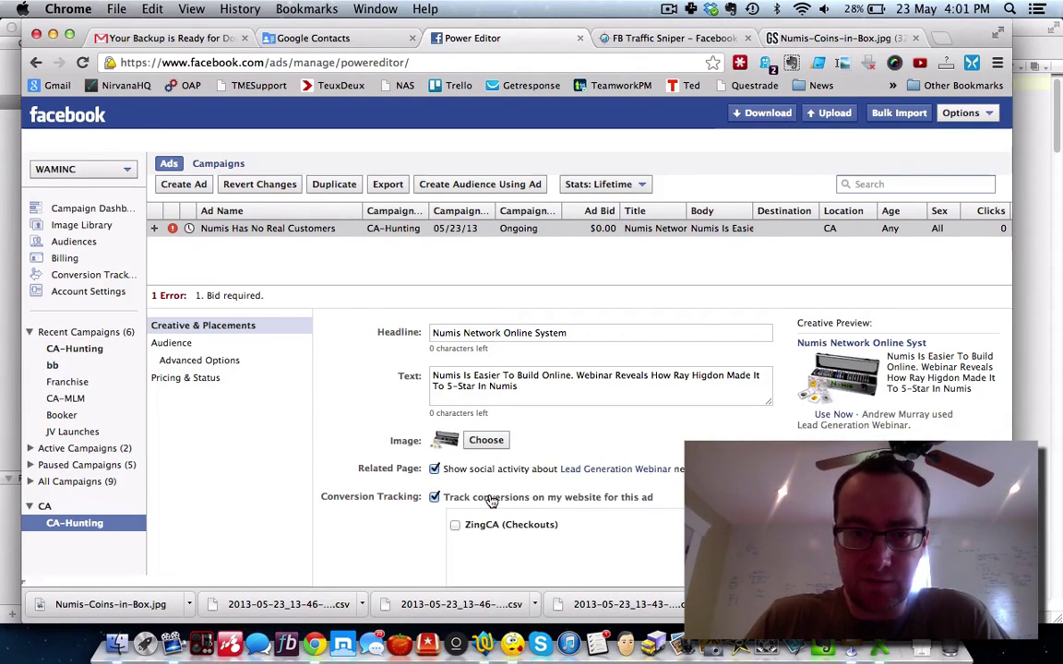
scroll(540, 519, "down", 3)
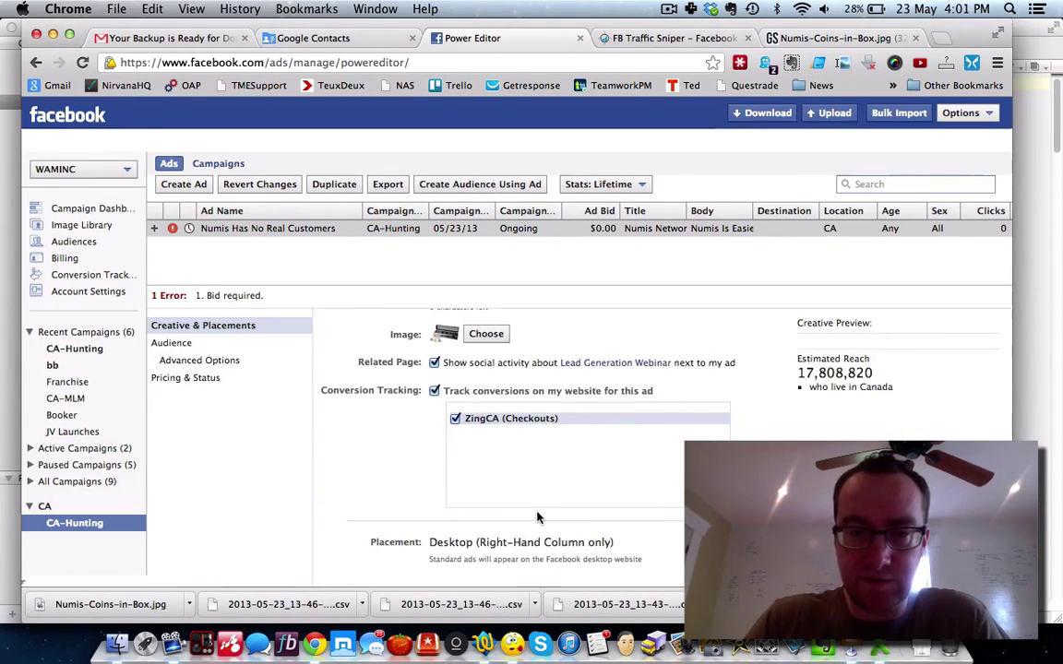
Step: Add United States, United Kingdom, Australia and New Zealand to the ad's targeted countries
left_click(186, 347)
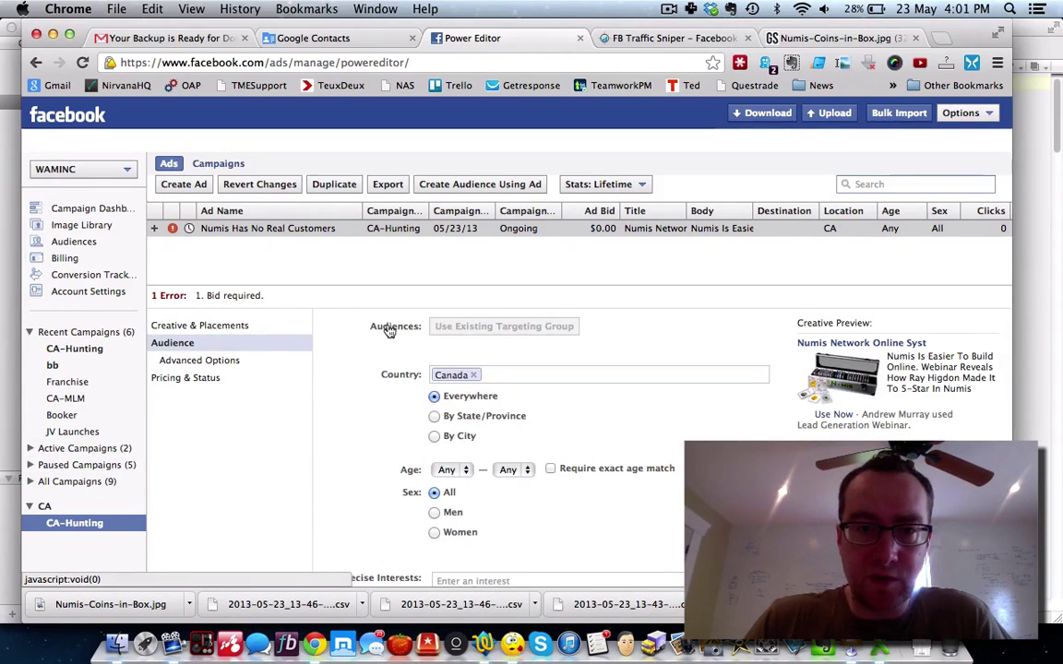
type("united")
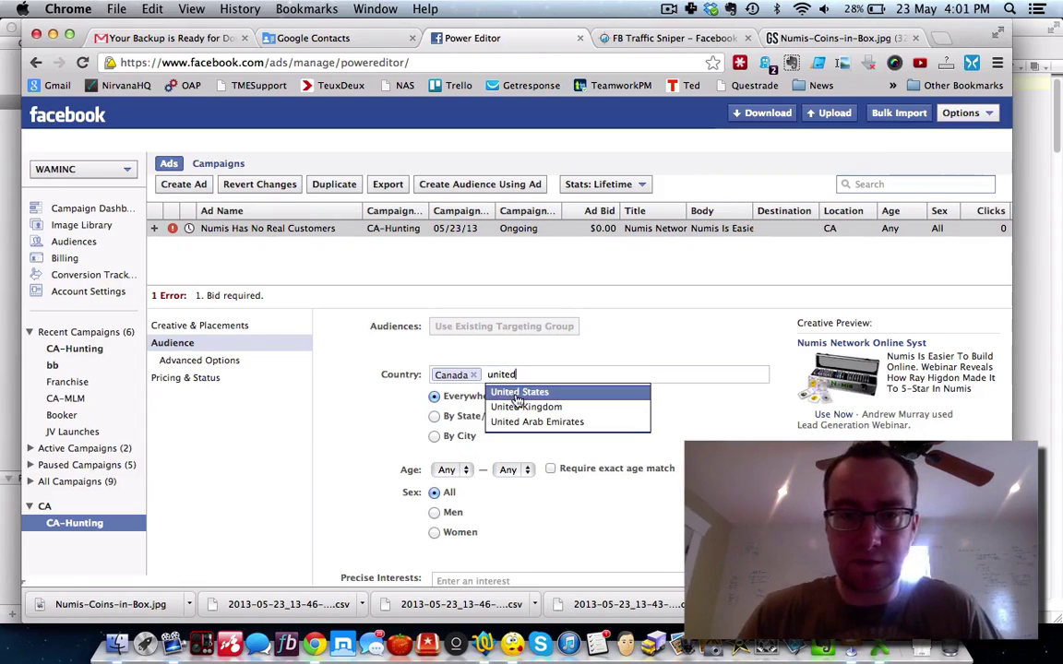
left_click(512, 392)
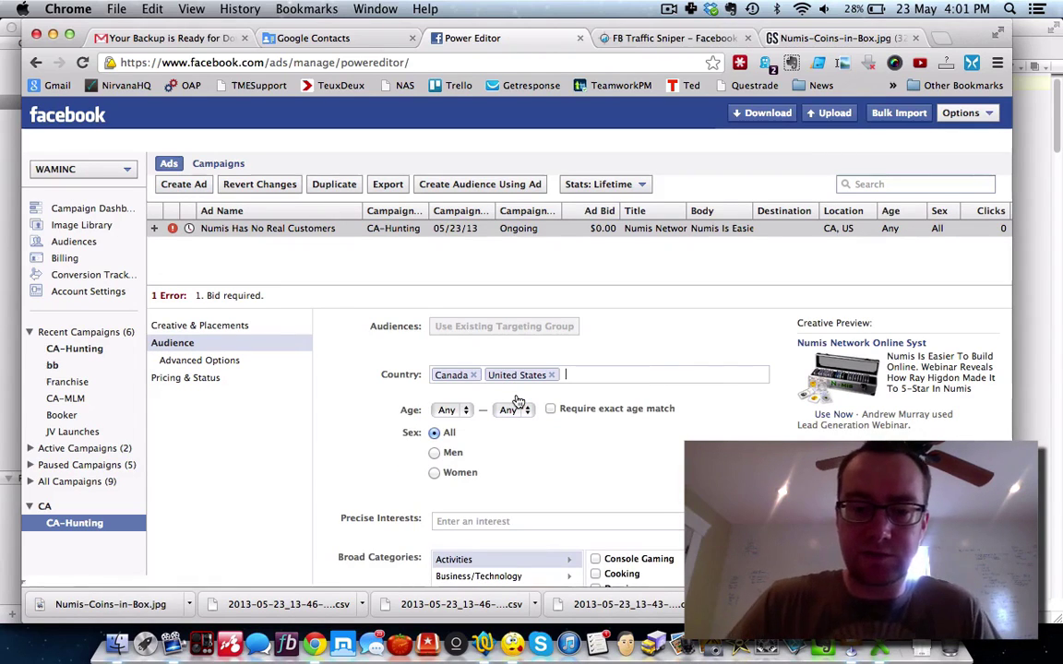
type("united")
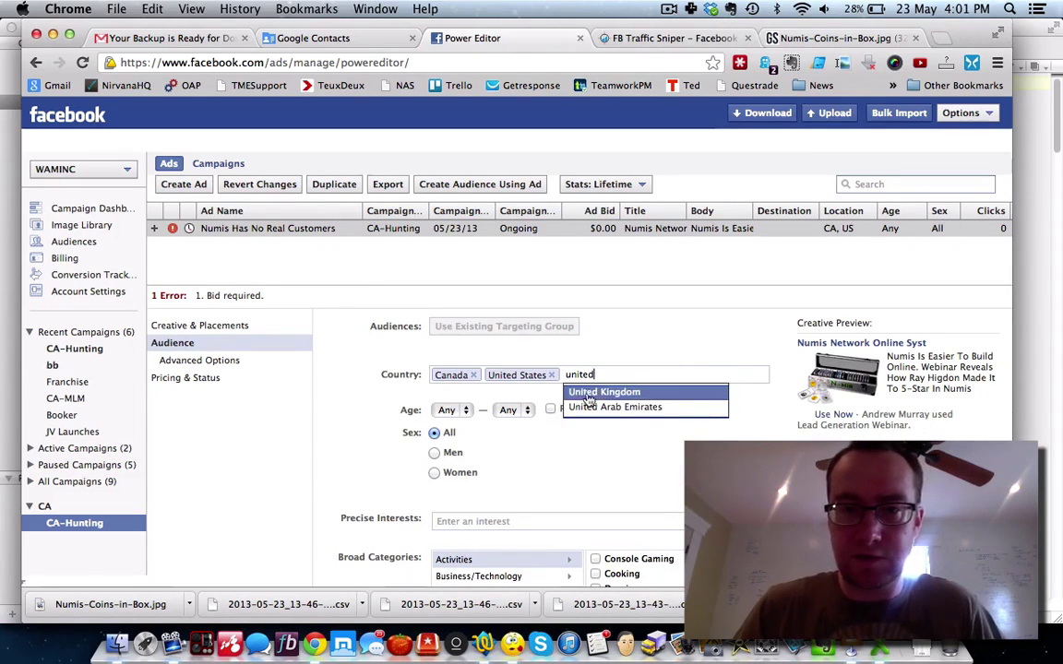
left_click(598, 393)
type("austr")
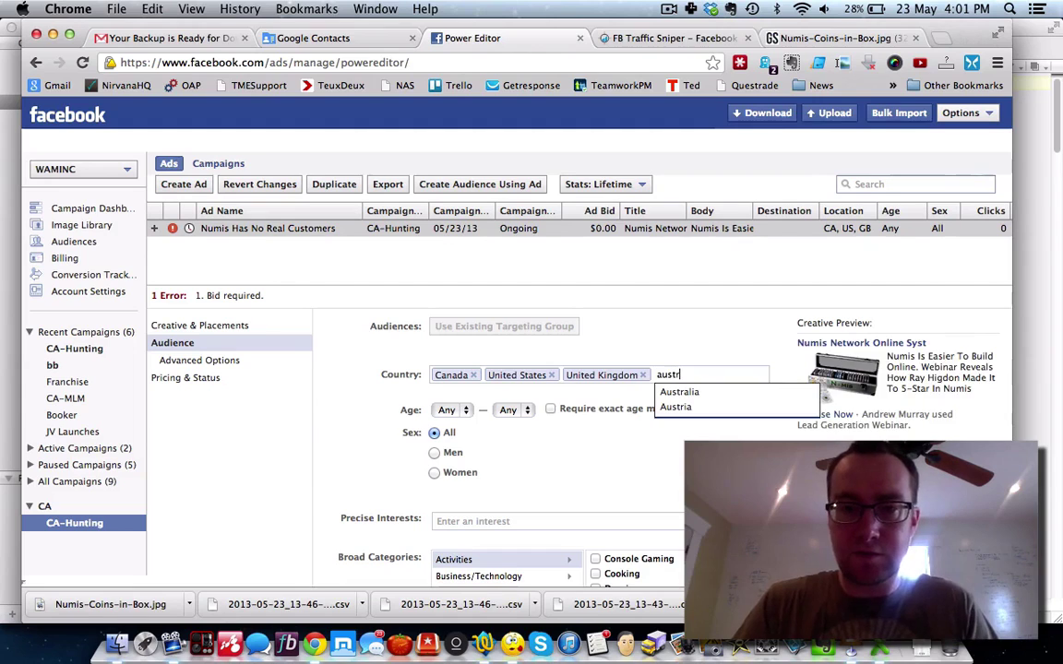
left_click(677, 393)
type("new")
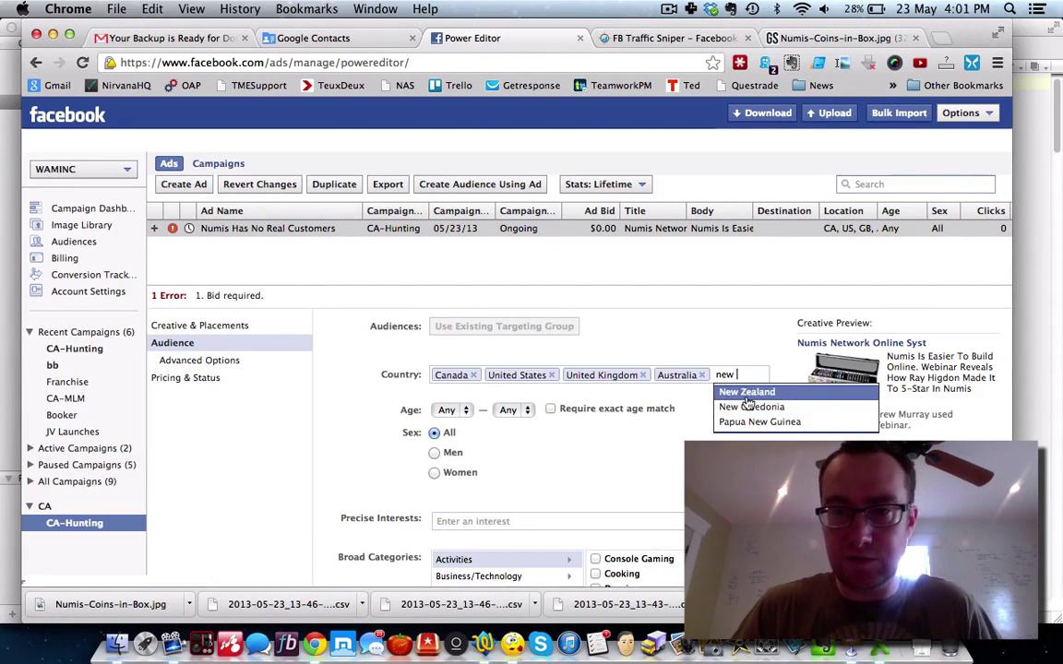
left_click(748, 393)
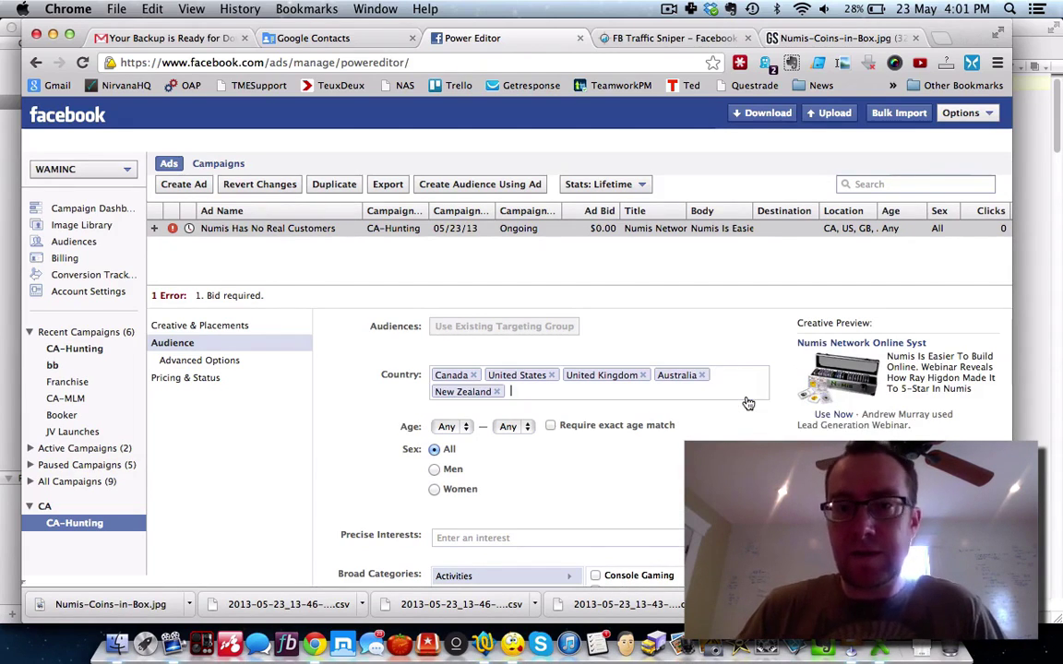
Step: Set the audience age range to 25 through 60
left_click(466, 428)
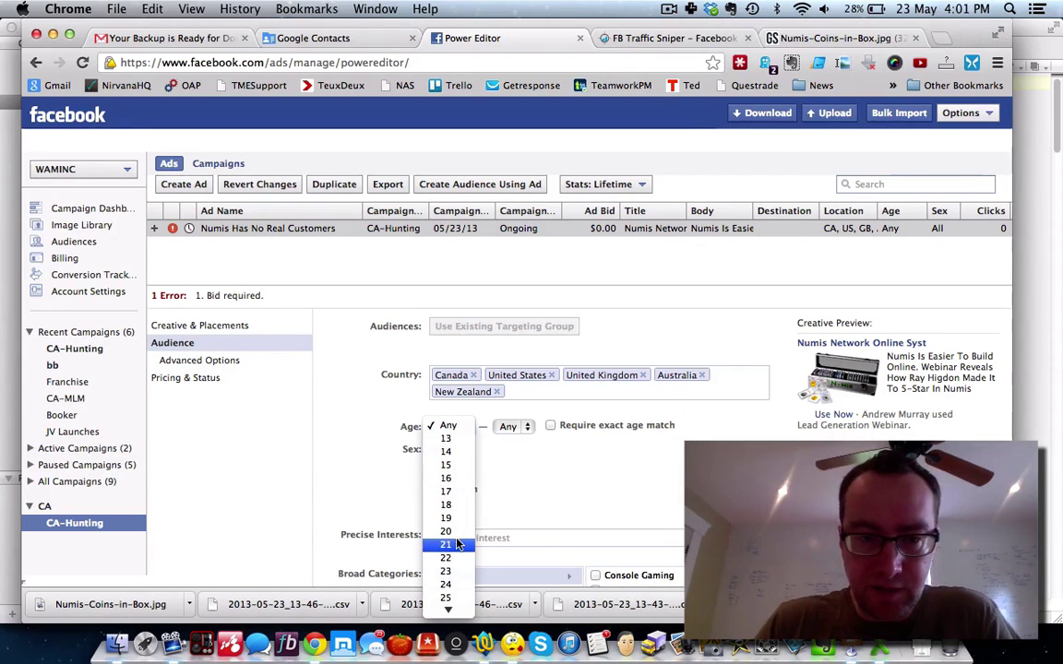
mouse_move(445, 607)
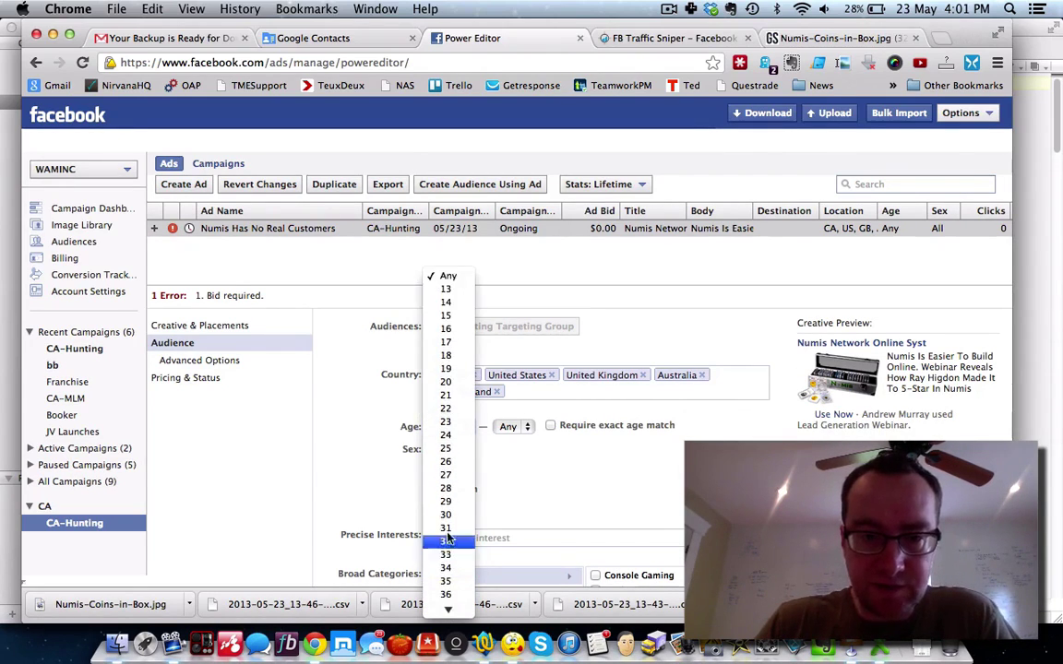
left_click(445, 448)
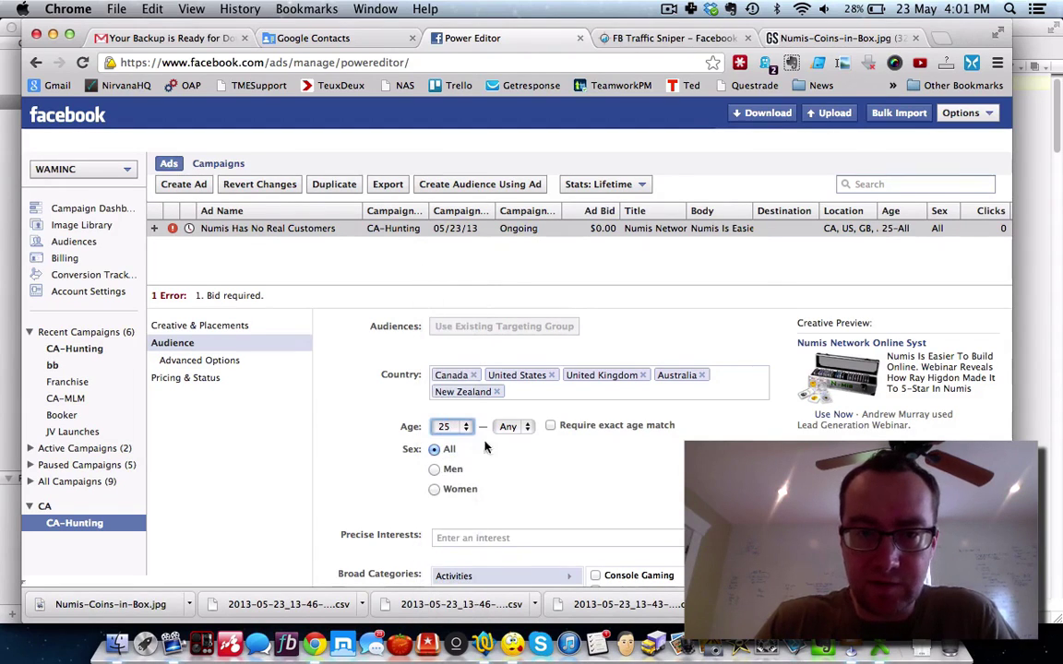
left_click(522, 426)
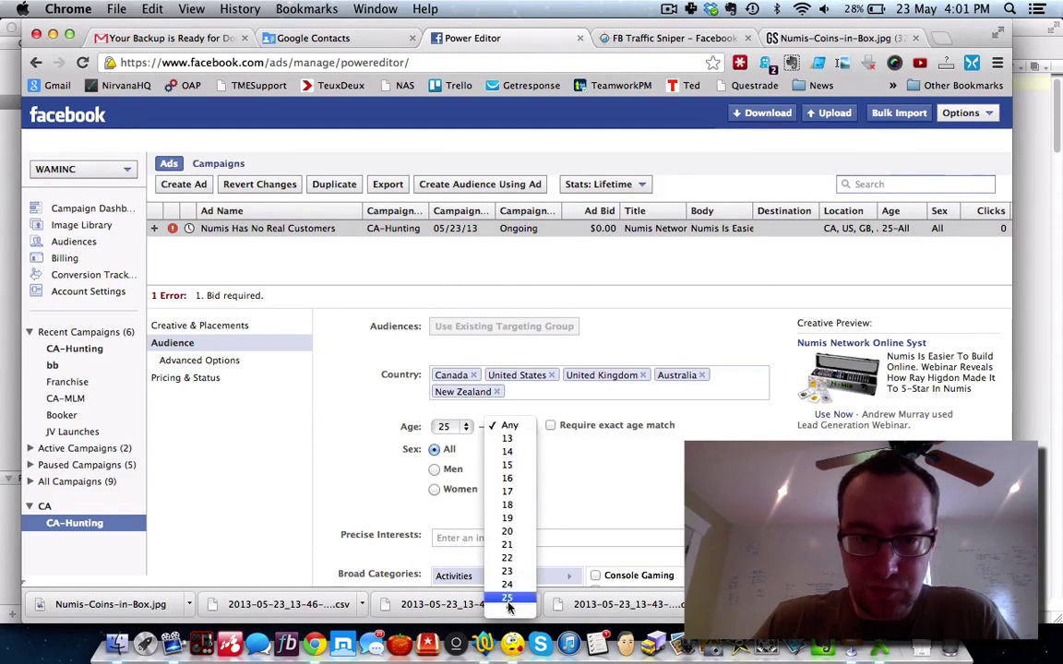
mouse_move(508, 613)
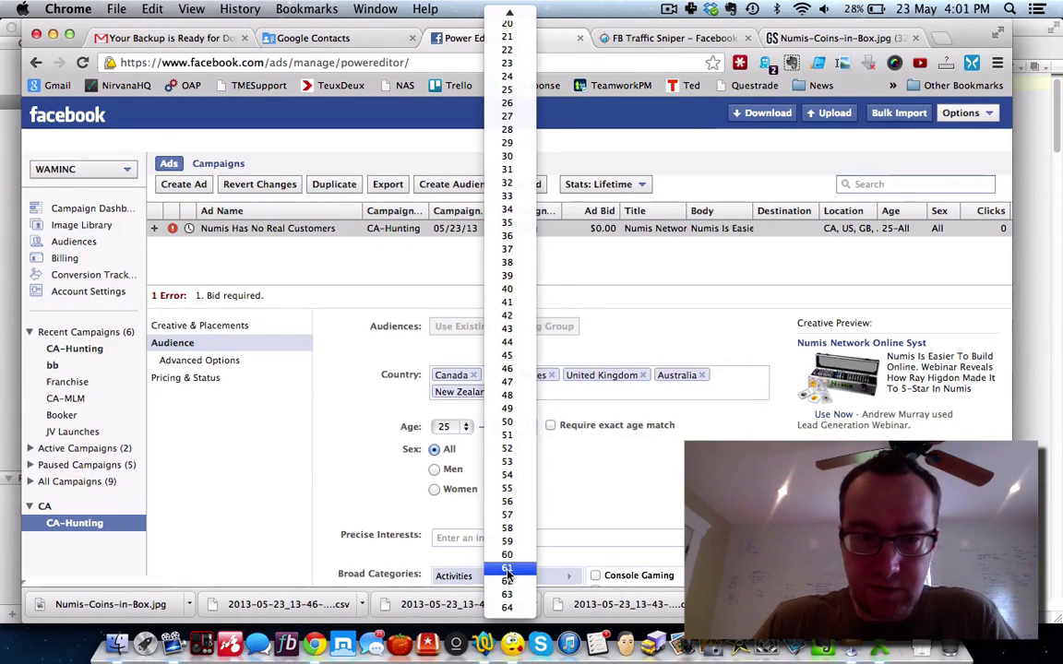
left_click(506, 555)
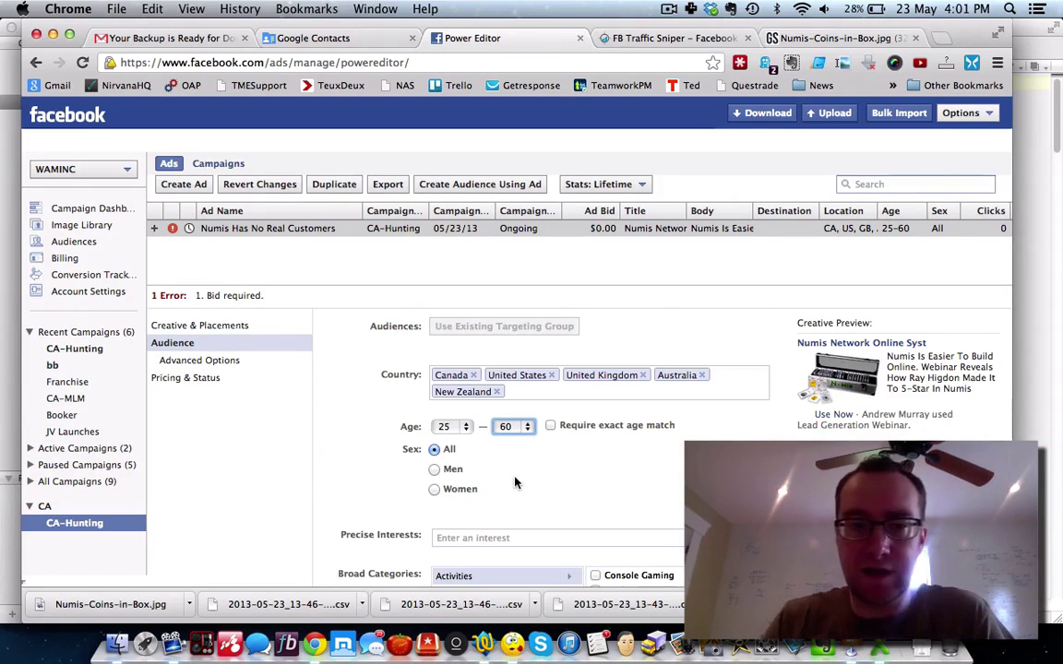
scroll(372, 484, "down", 2)
scroll(369, 443, "down", 1)
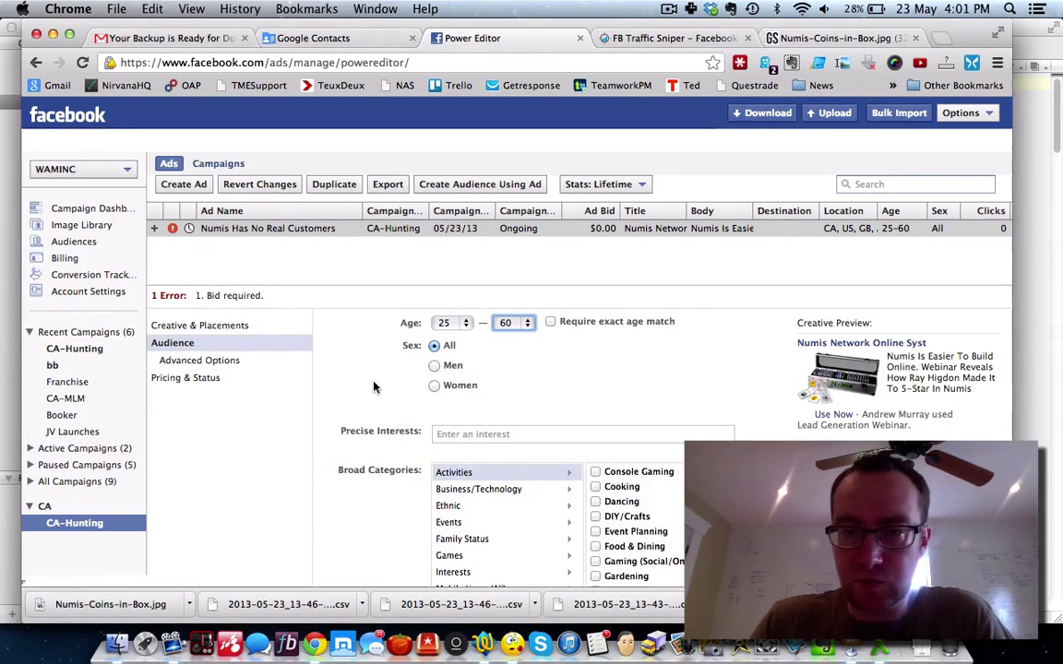
left_click(434, 366)
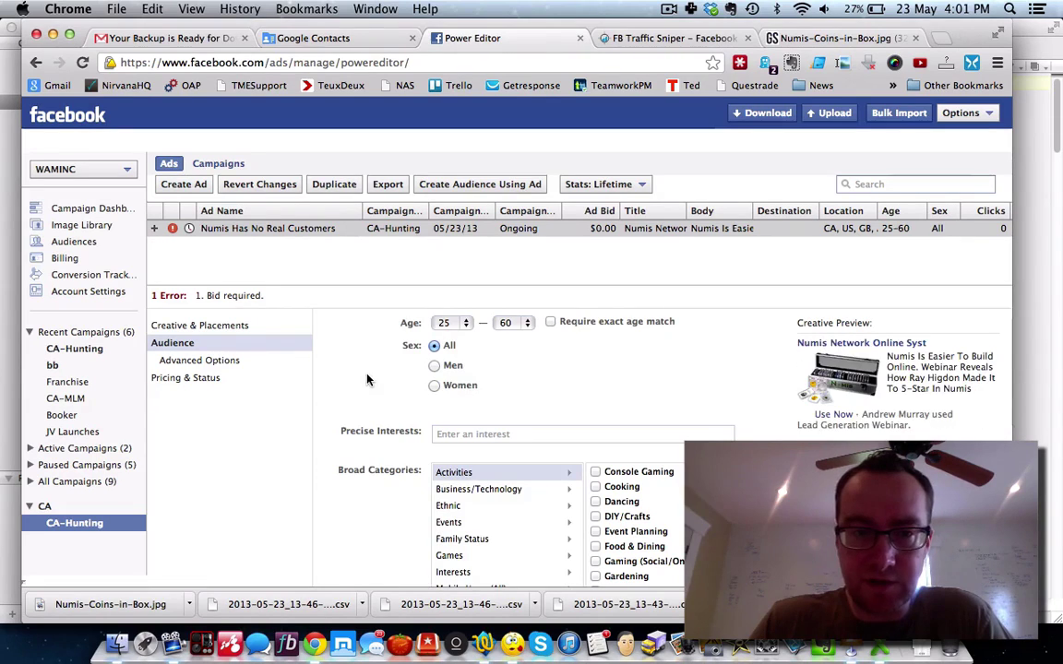
scroll(366, 379, "down", 8)
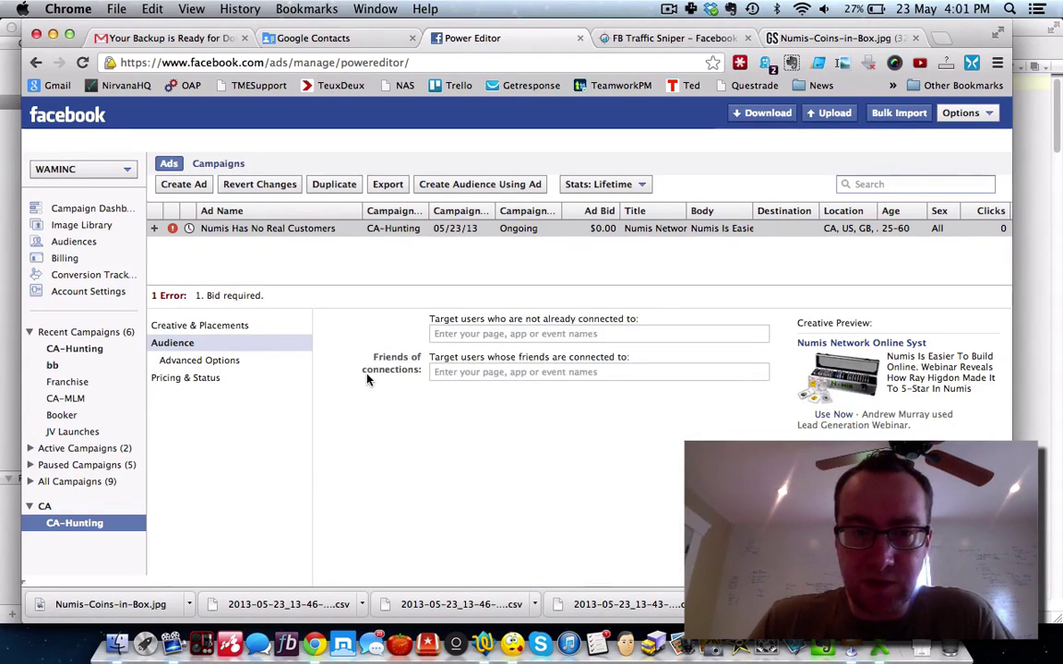
scroll(366, 379, "up", 10)
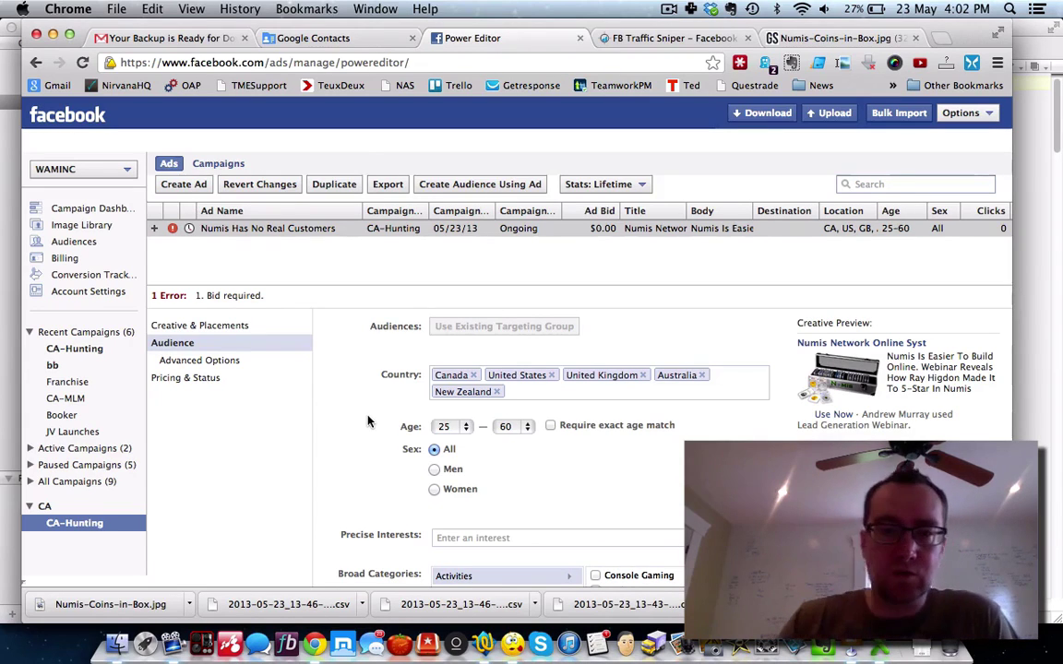
left_click(221, 361)
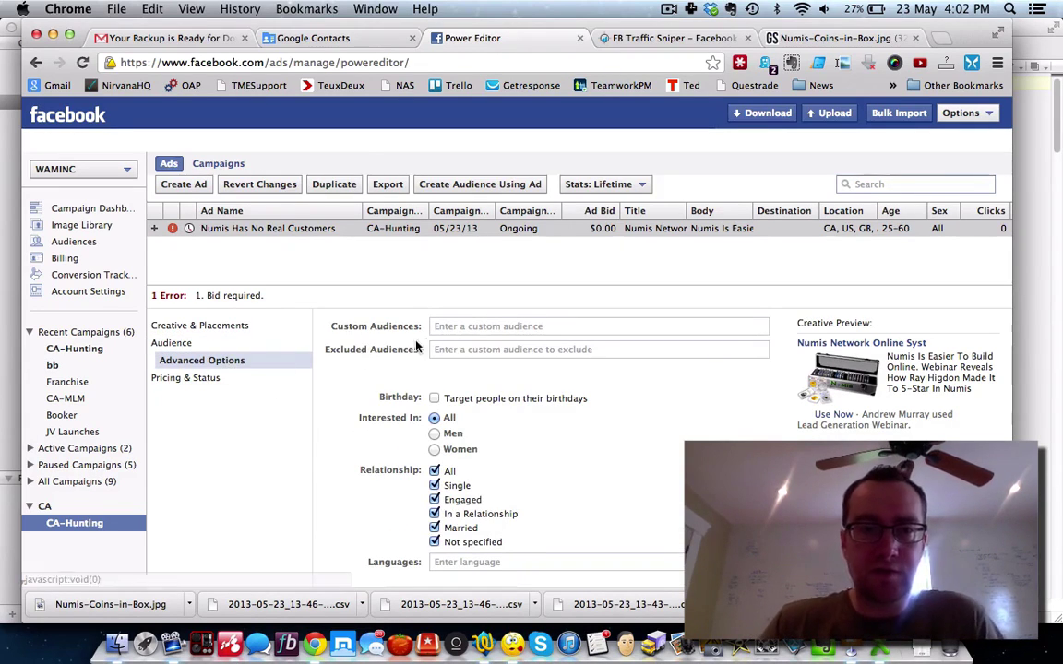
Step: Add the FBP-Numis custom audience via 'num', leaving Interested In on All
type("num")
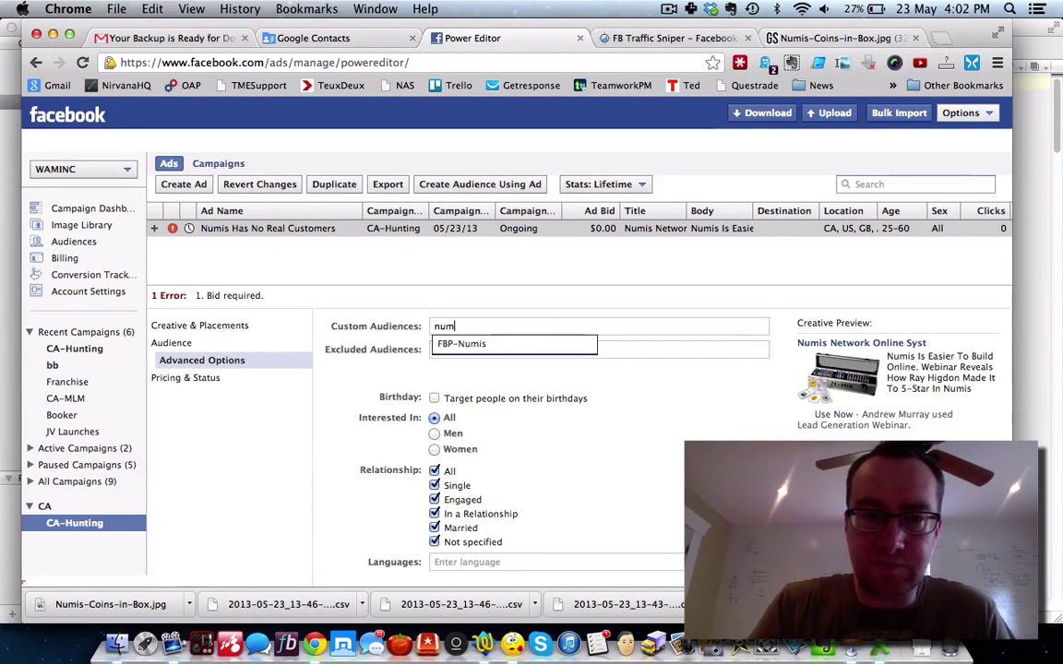
left_click(480, 345)
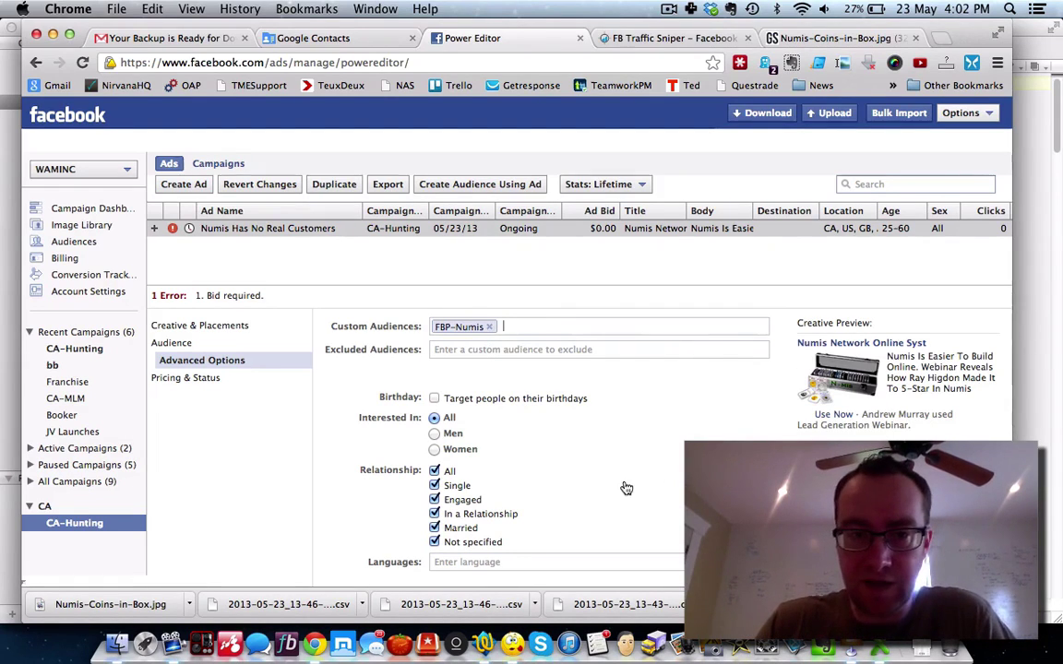
left_click(434, 450)
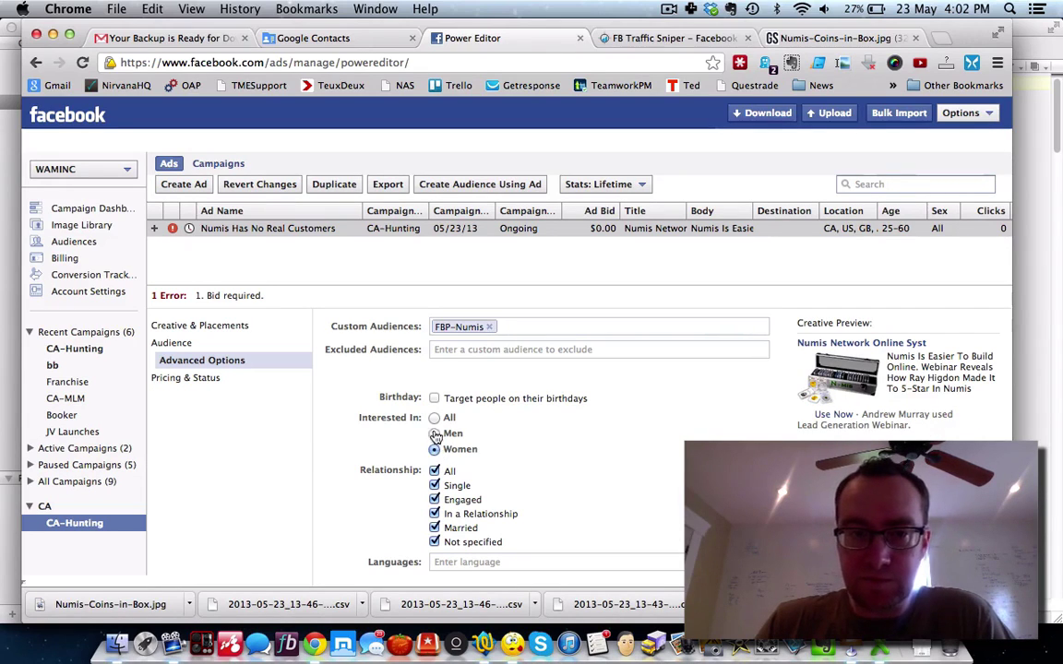
left_click(434, 434)
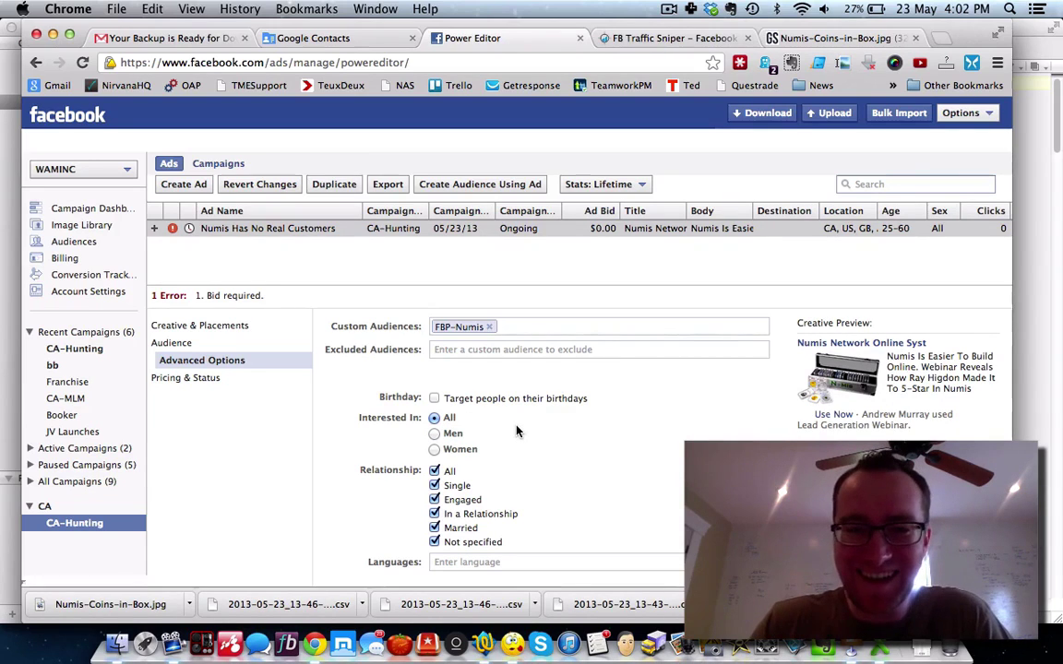
scroll(517, 431, "down", 5)
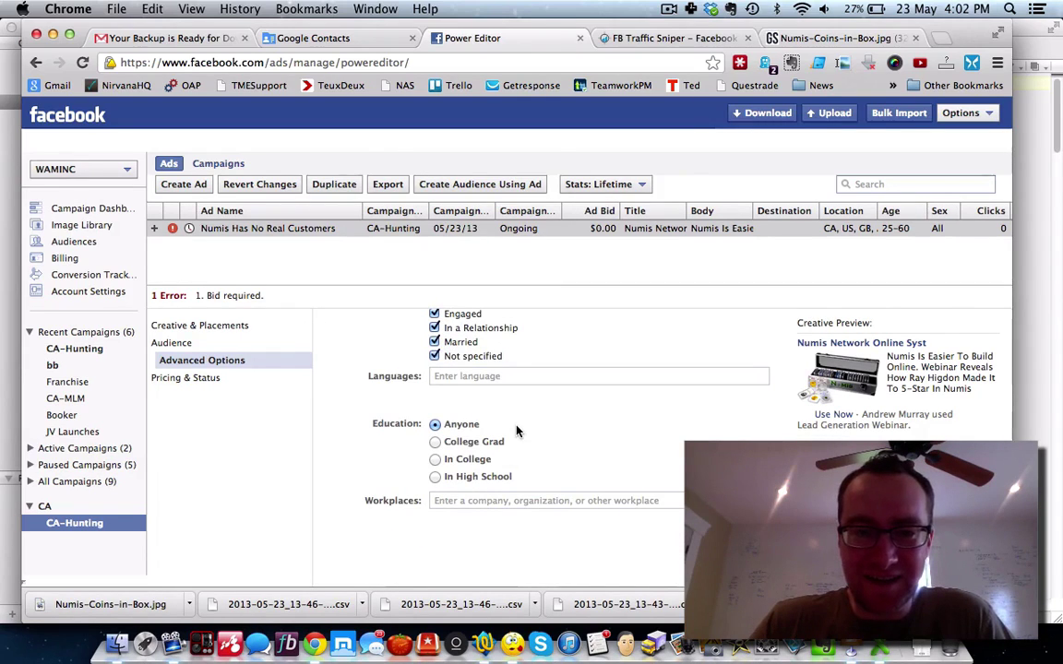
scroll(516, 432, "down", 4)
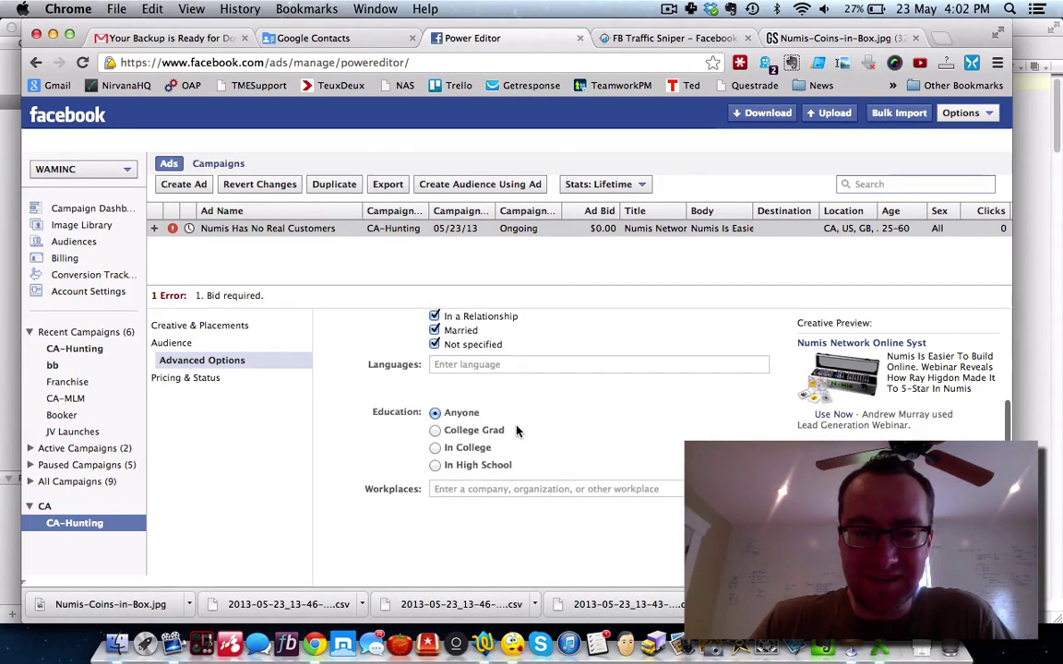
left_click(189, 379)
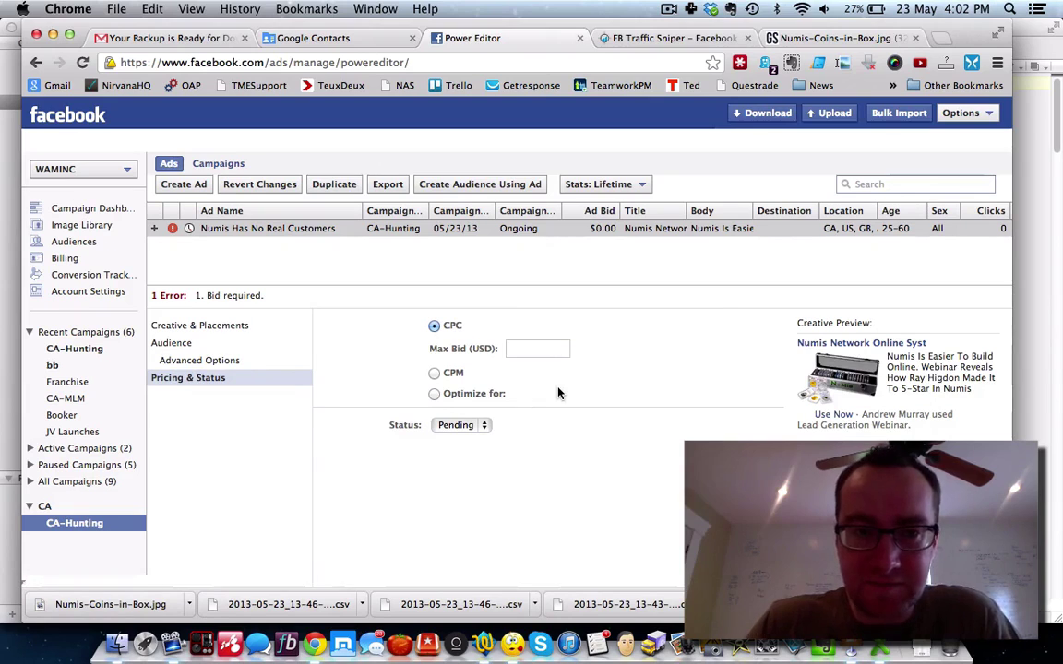
Step: Set bidding to CPC with a $0.24 maximum bid, keeping the status Pending
left_click(434, 393)
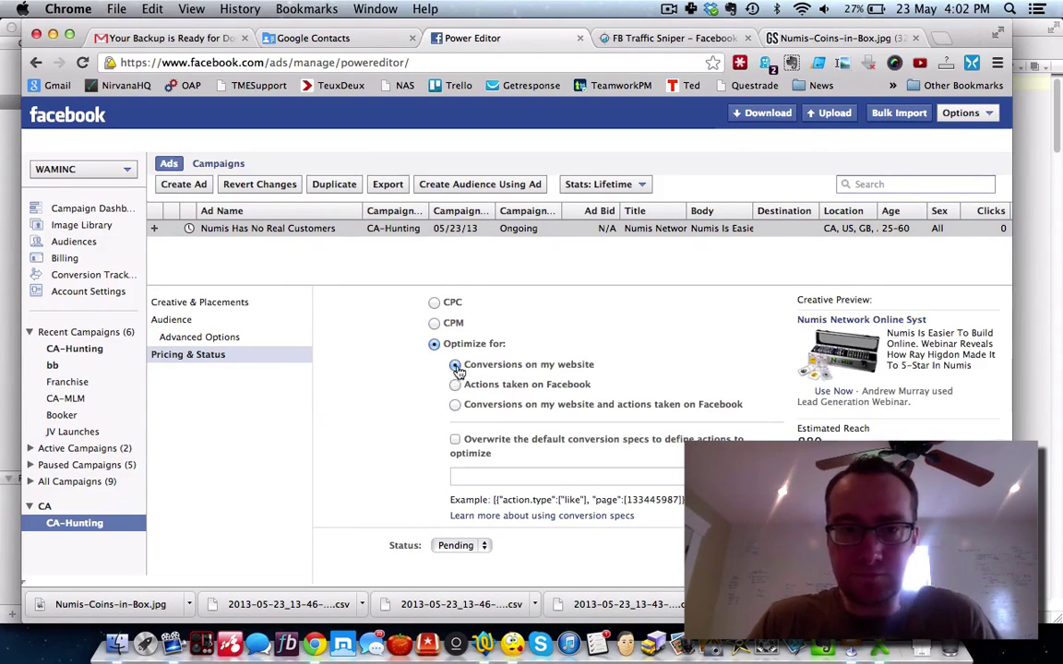
left_click(435, 304)
left_click(521, 348)
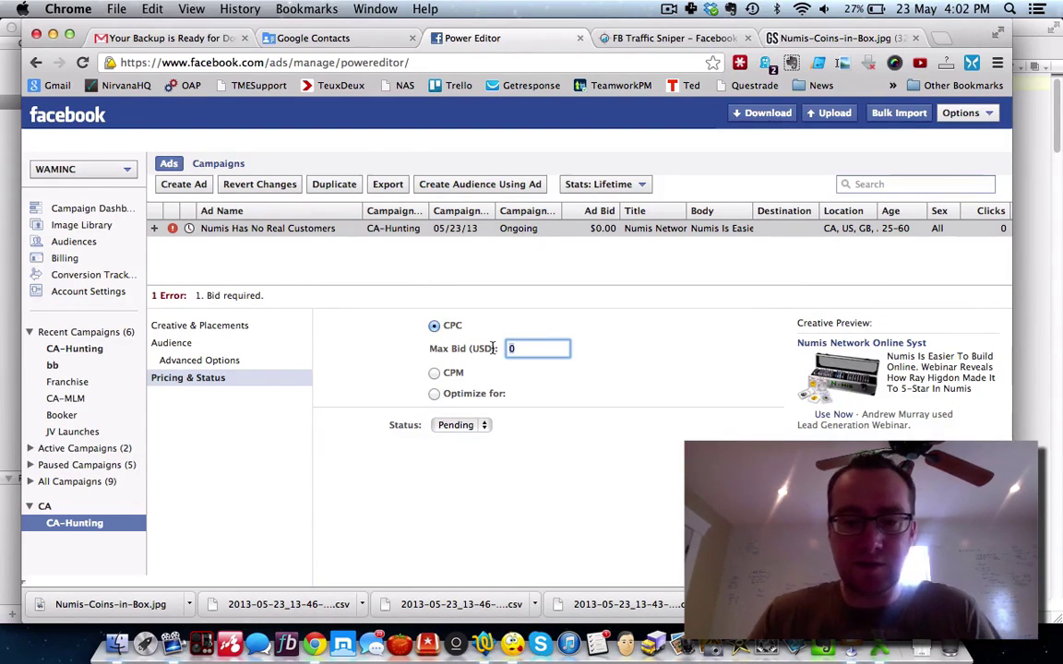
type(".24")
left_click(560, 406)
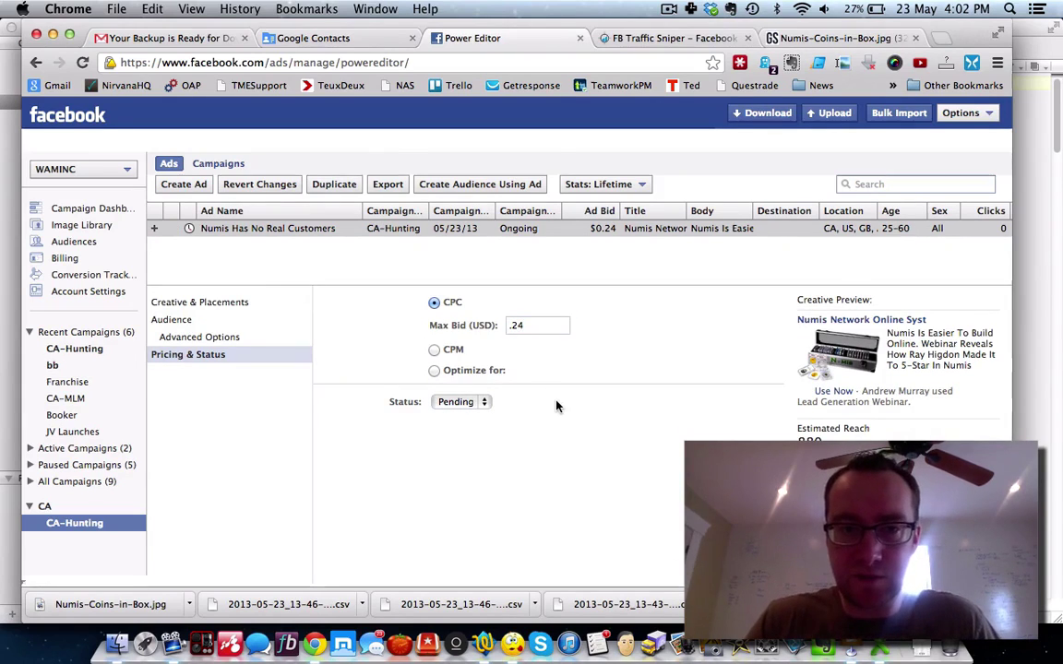
left_click(484, 403)
left_click(481, 404)
left_click(273, 426)
left_click(271, 230)
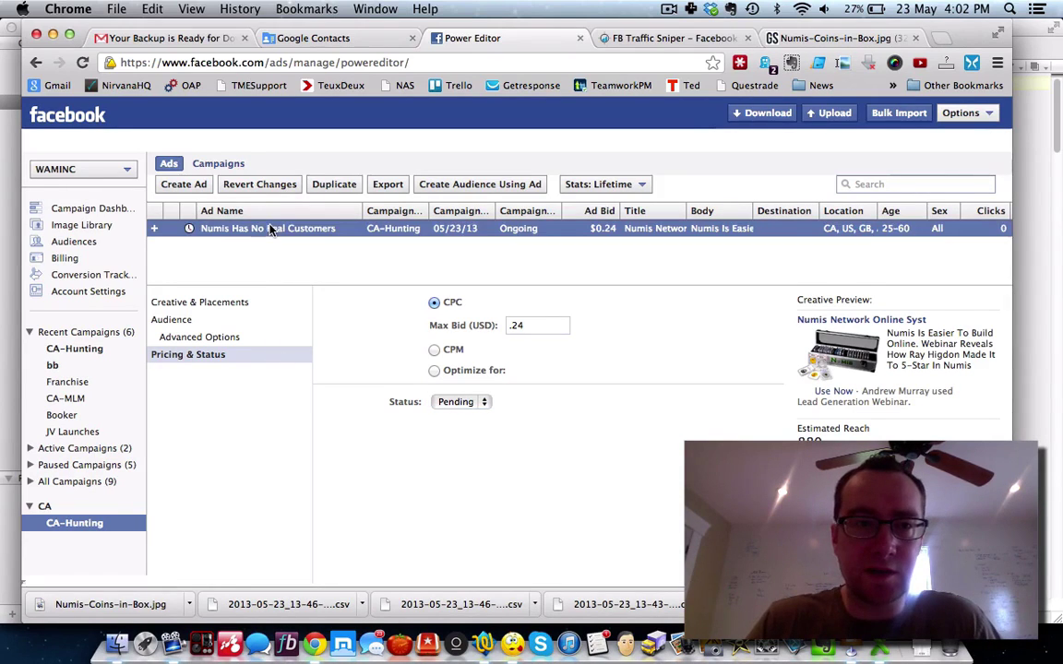
Step: Replace the ad name 'Numis Has No Real Customers' with 'Numis Online System'
left_click(237, 304)
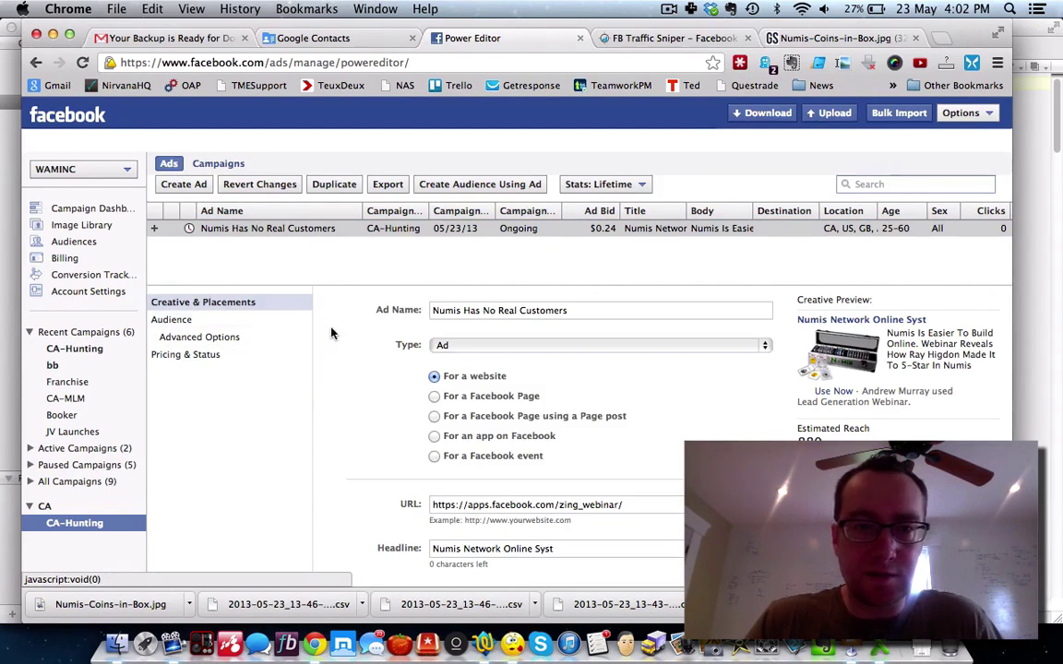
left_click(569, 310)
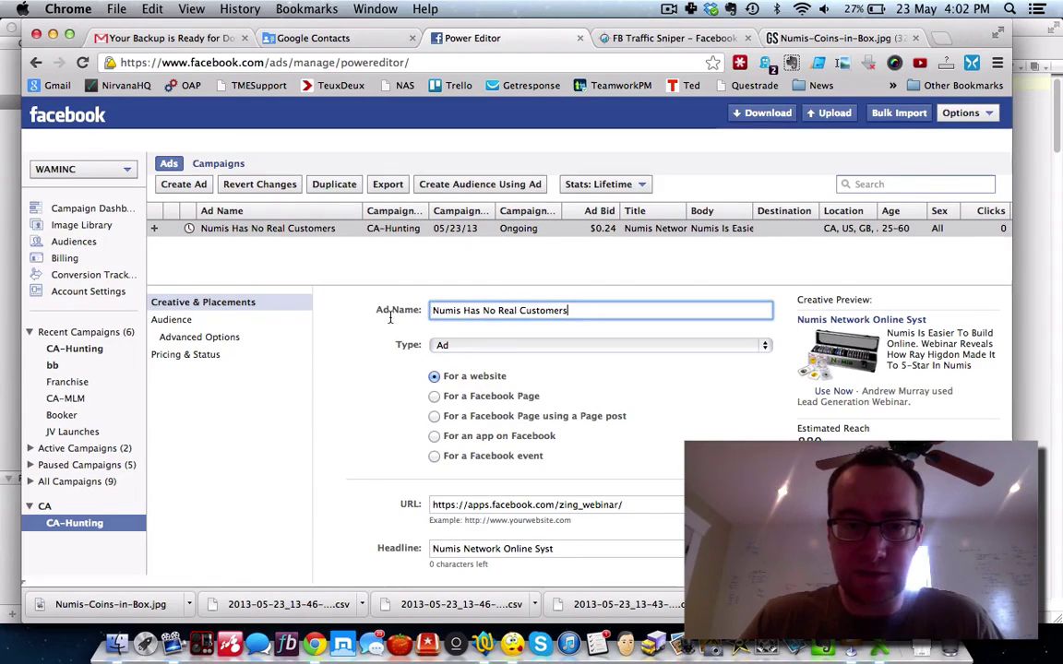
type("Numis")
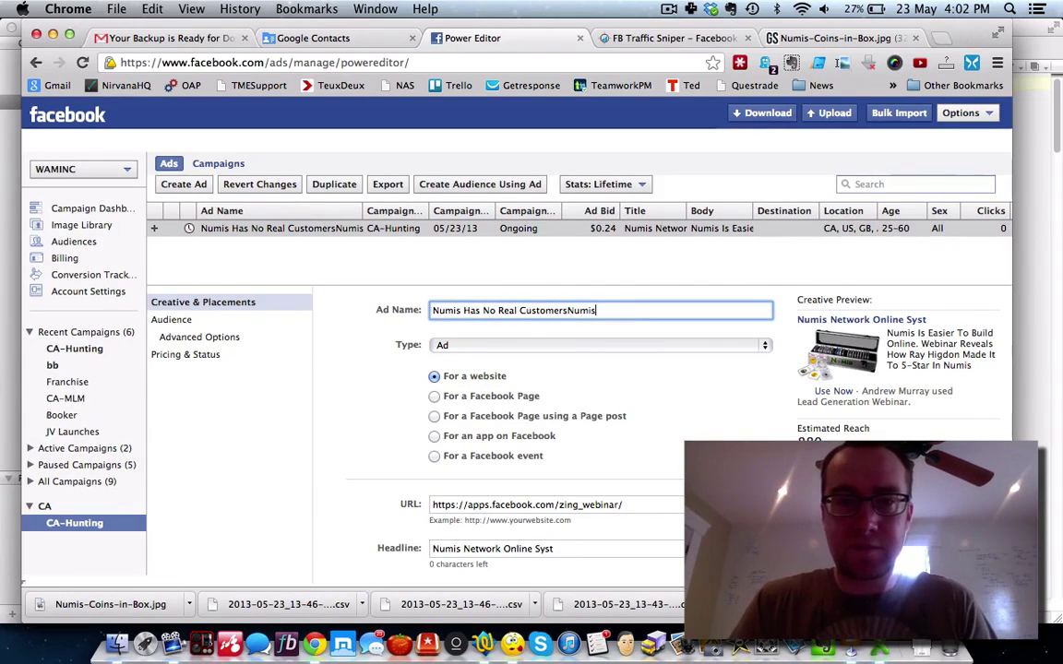
left_click_drag(598, 311, 399, 314)
type("Numis Online System")
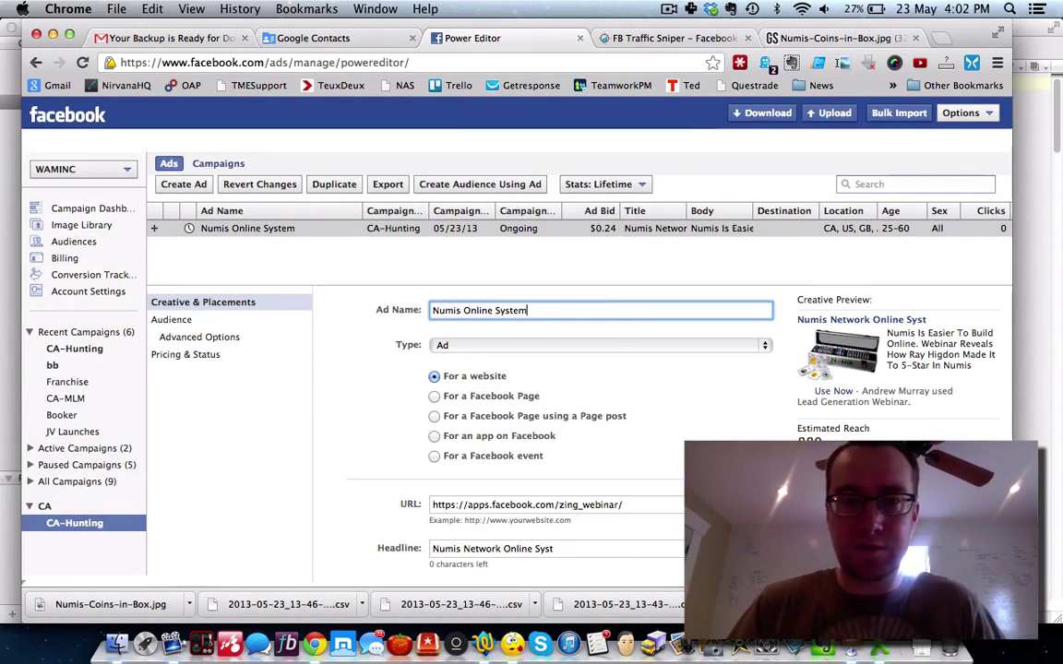
left_click(350, 398)
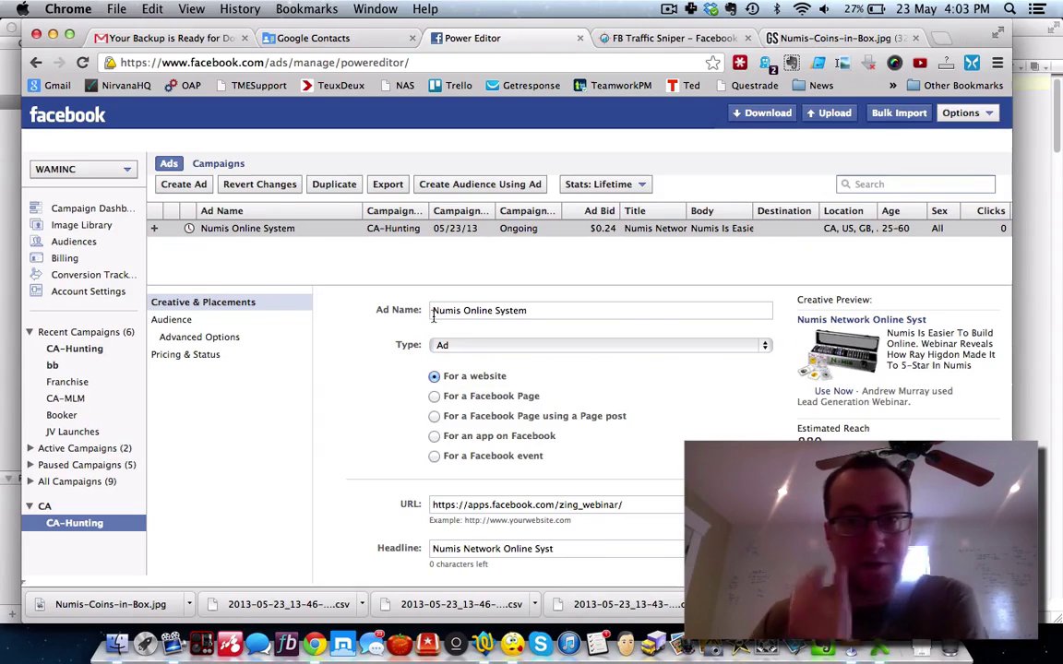
Step: Upload the Numis Online System ad, check its webinar URL, then view the bb campaign
left_click(833, 113)
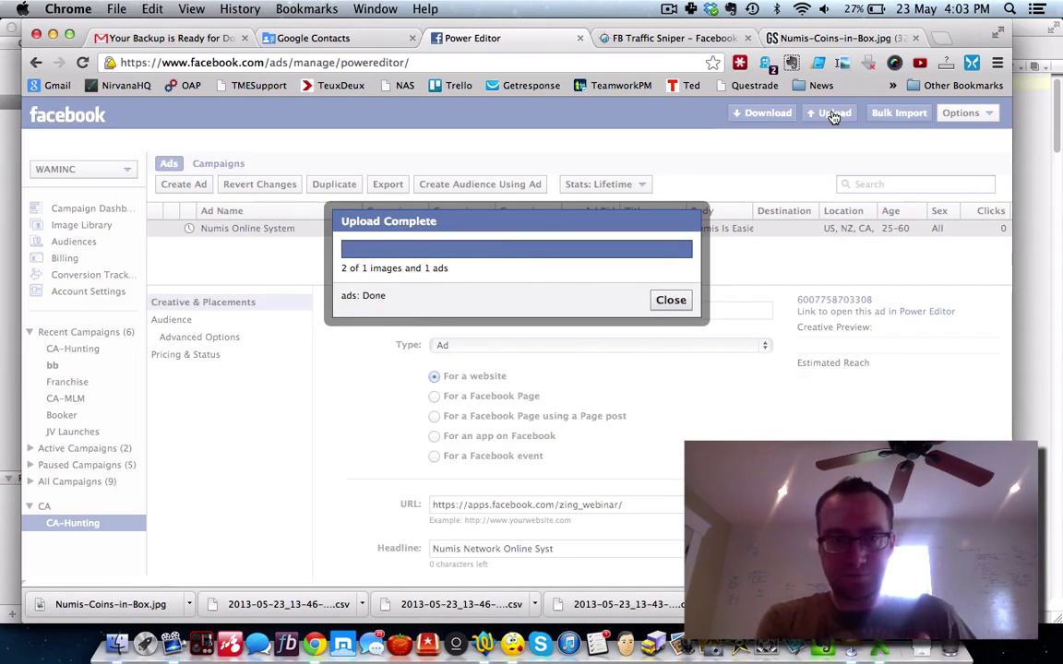
left_click(670, 301)
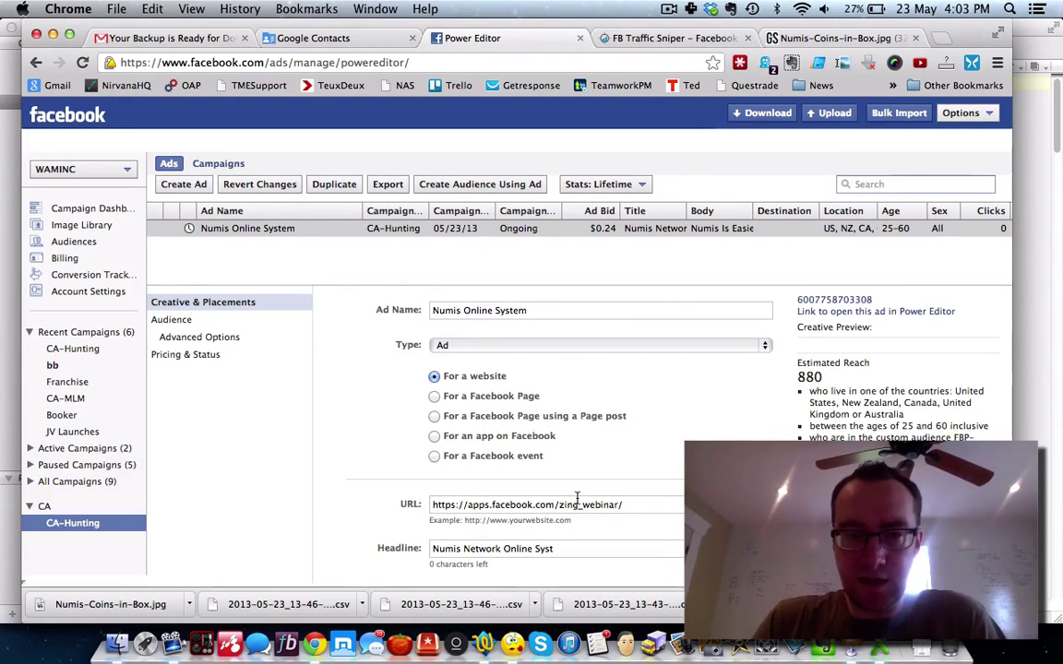
left_click(643, 505)
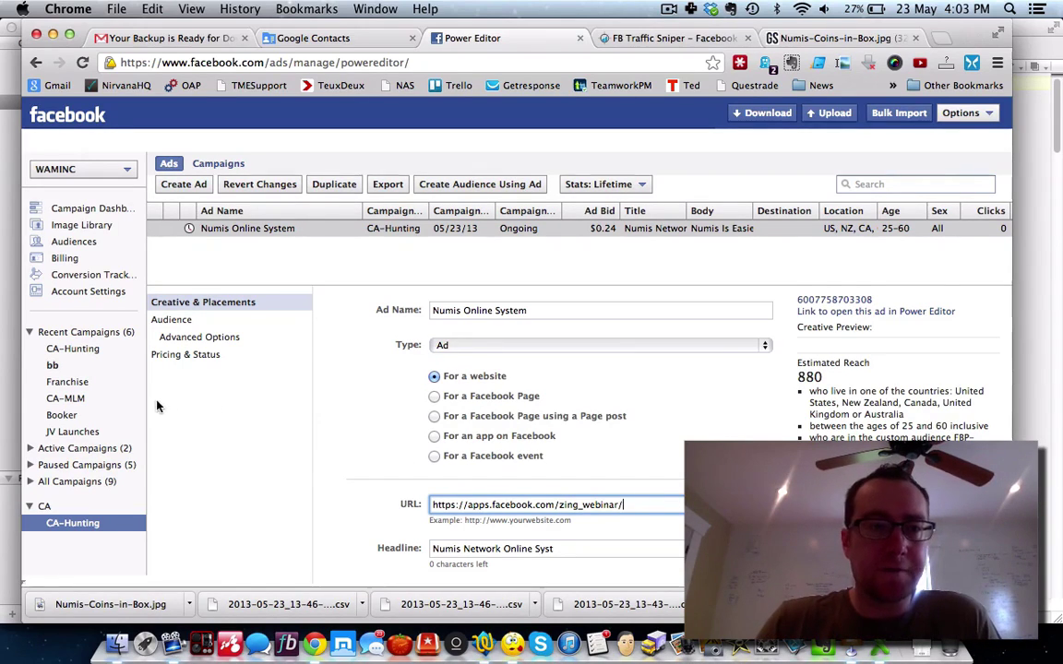
left_click(51, 366)
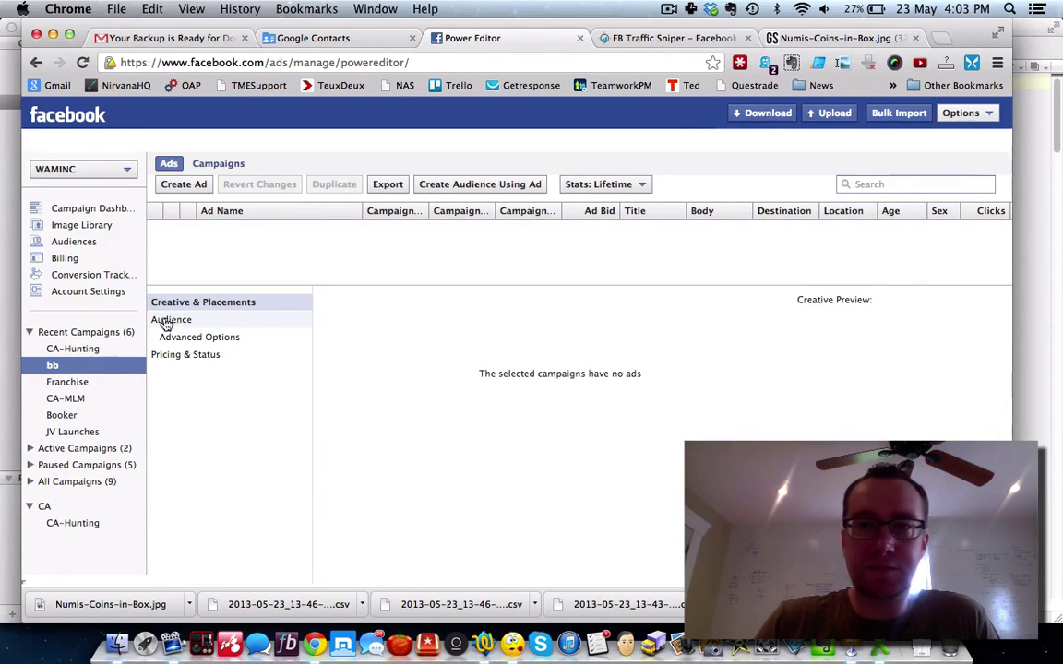
Step: Look over the bb and CA-Hunting campaign settings, then show the custom audiences list
left_click(203, 164)
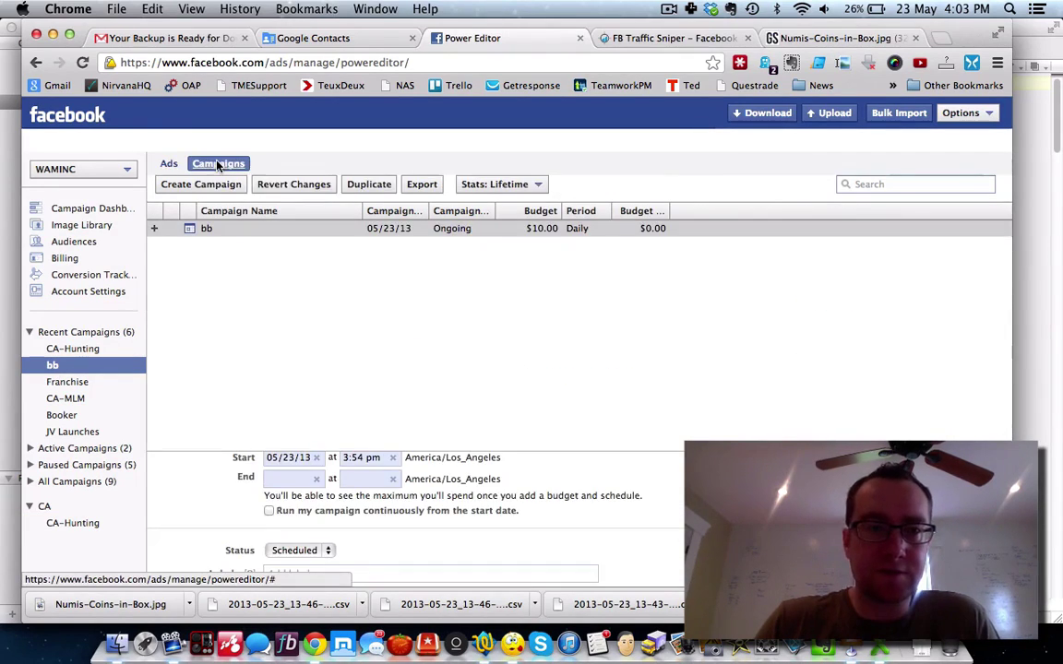
left_click(236, 229)
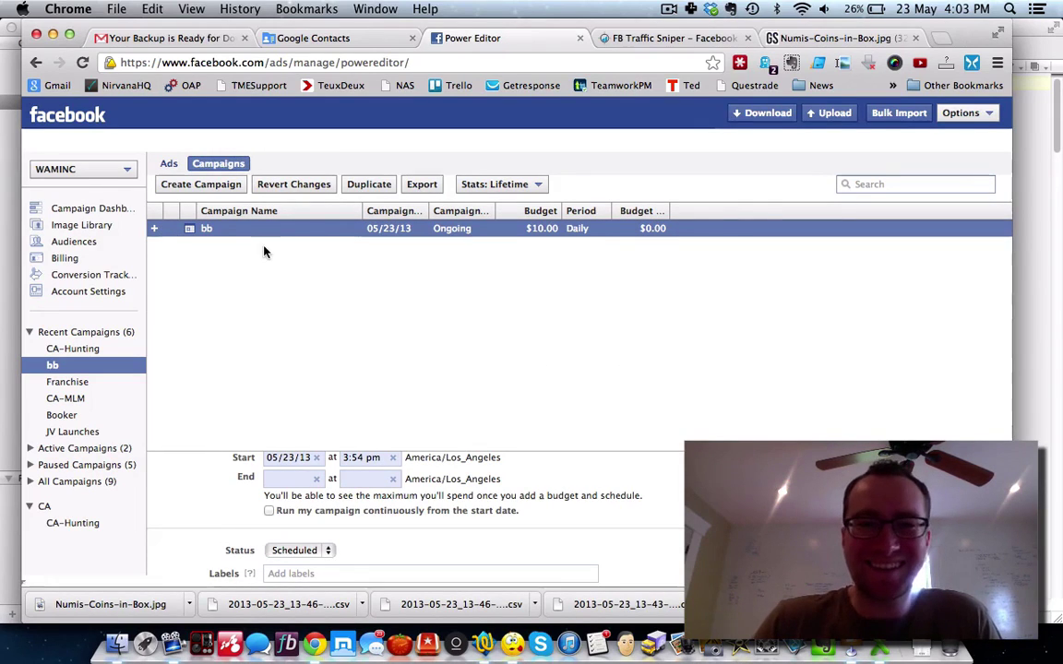
left_click(88, 350)
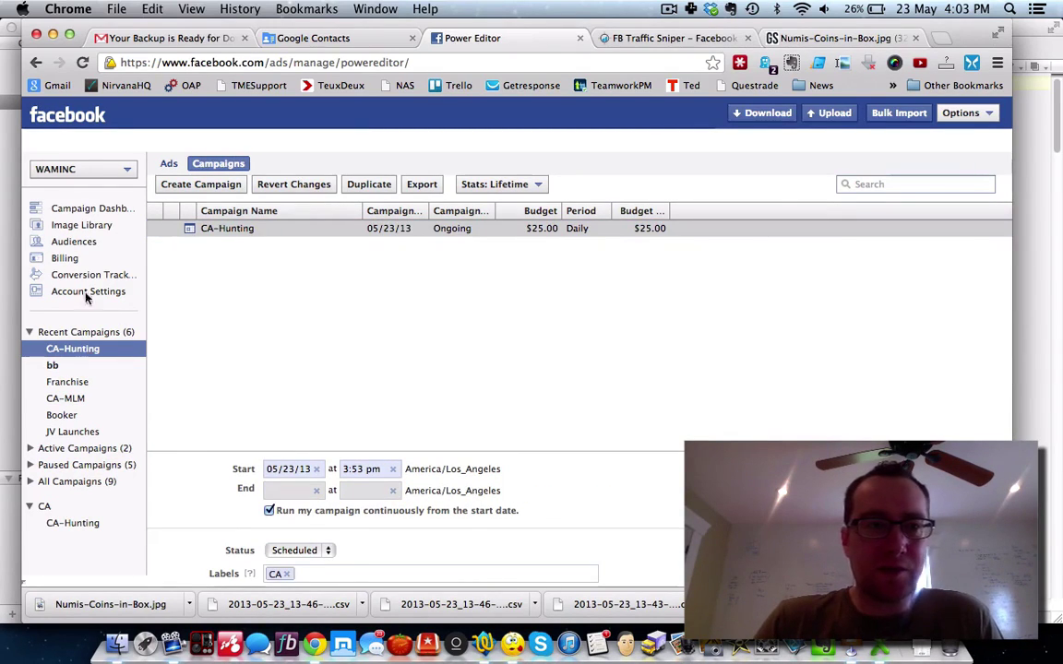
left_click(81, 246)
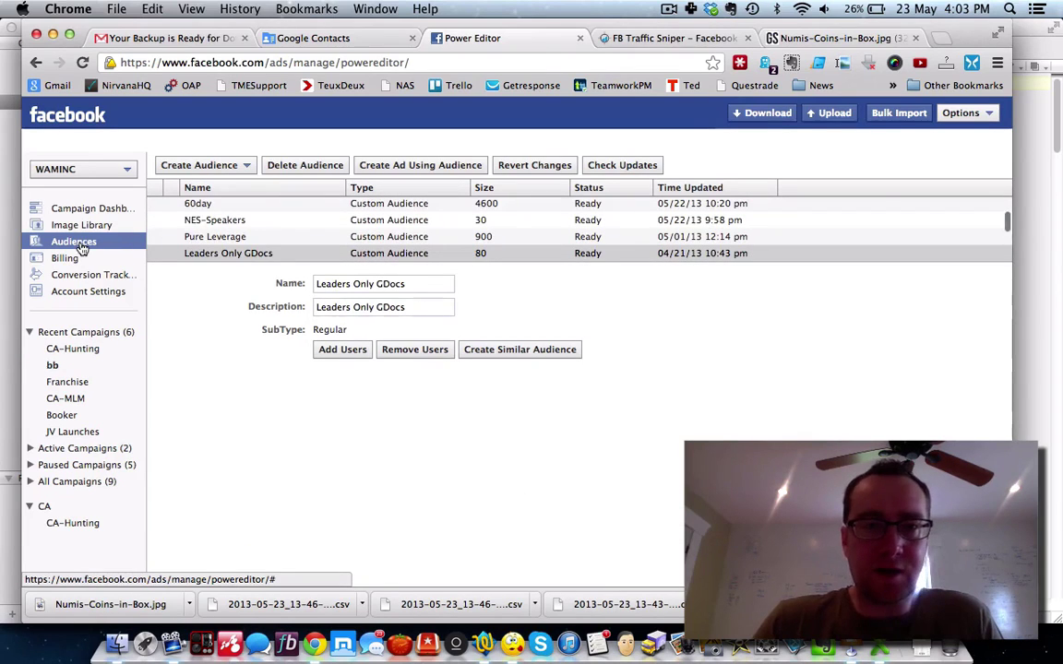
Step: Check for audience updates and inspect the aweber15k and ZingElite audiences
left_click(608, 165)
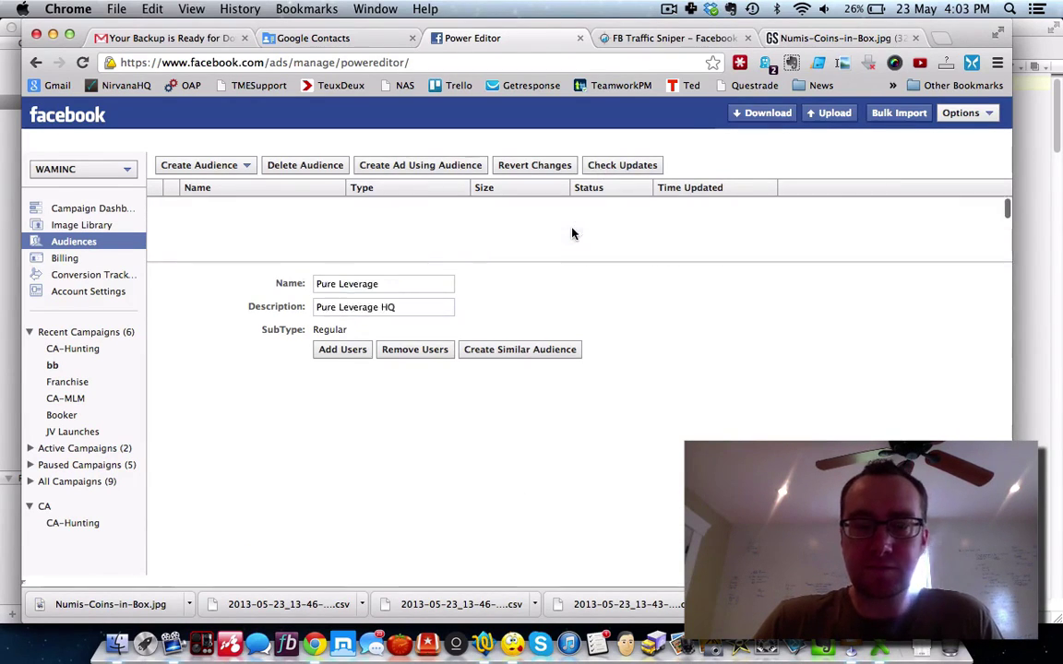
scroll(572, 235, "up", 3)
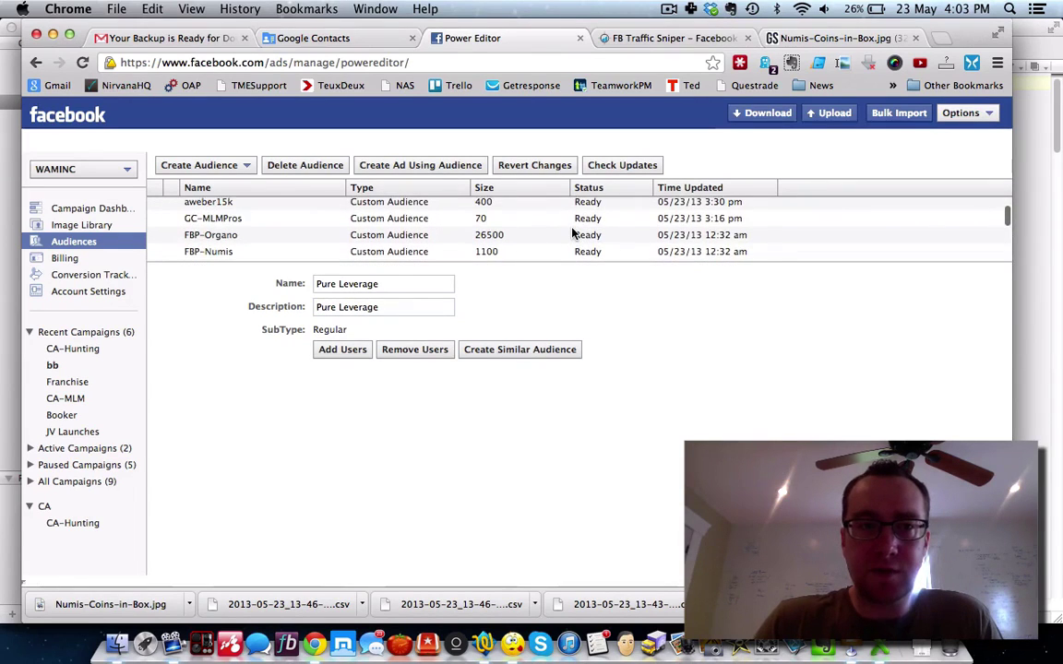
scroll(303, 229, "up", 1)
left_click(224, 216)
scroll(256, 225, "up", 2)
scroll(256, 226, "up", 2)
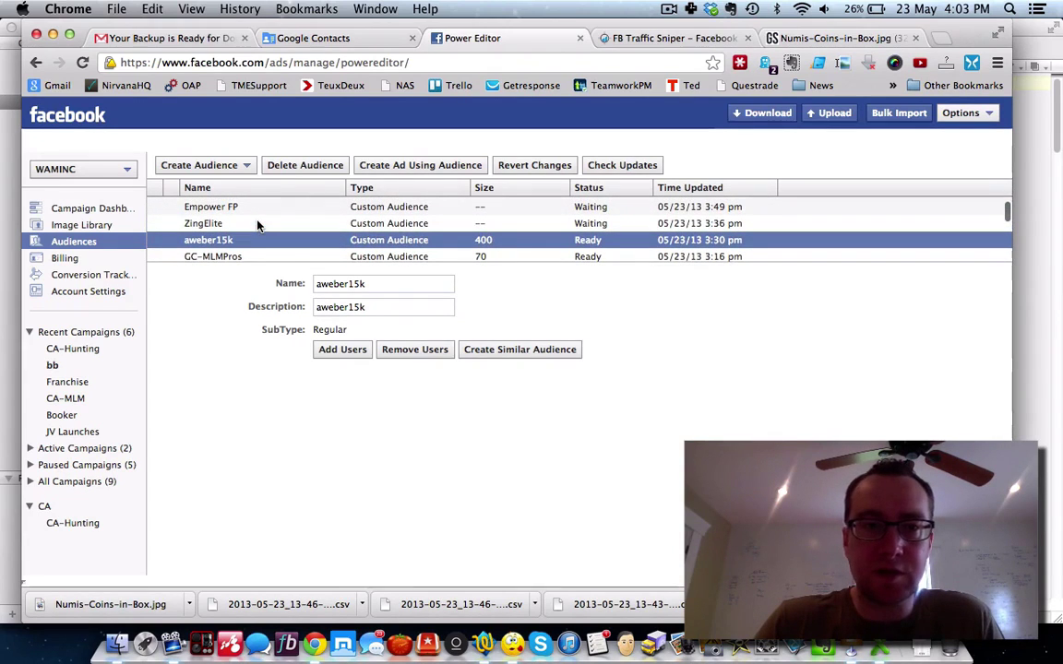
left_click(222, 223)
Step: Inspect the Empower FP, Slinx and Pure Leverage audiences, then return to CA-Hunting's ads
scroll(219, 221, "up", 2)
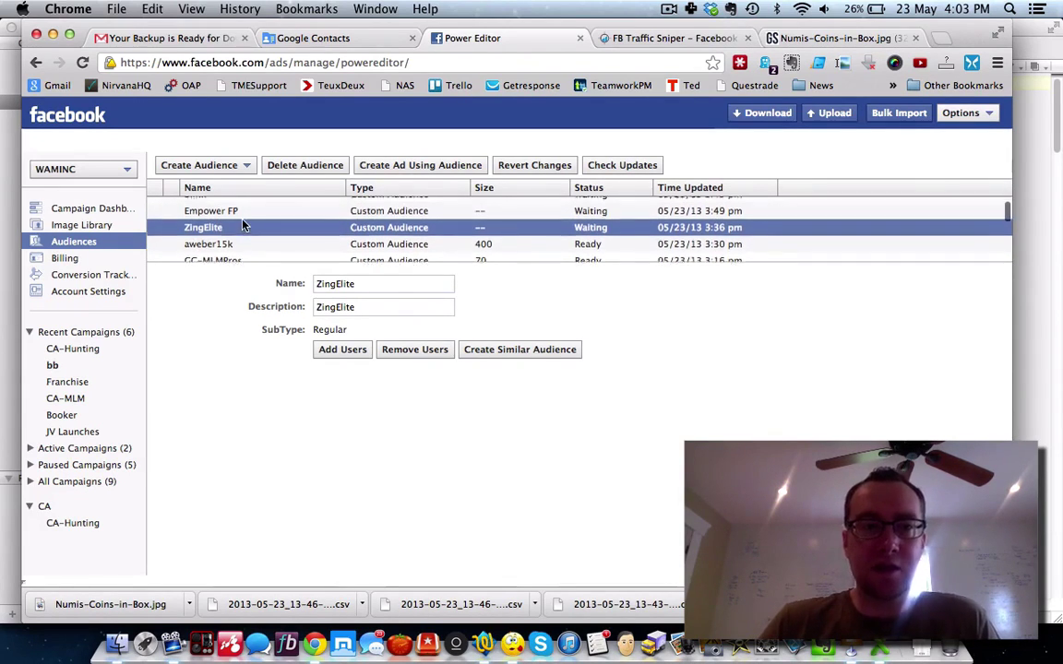
left_click(231, 226)
scroll(226, 226, "up", 2)
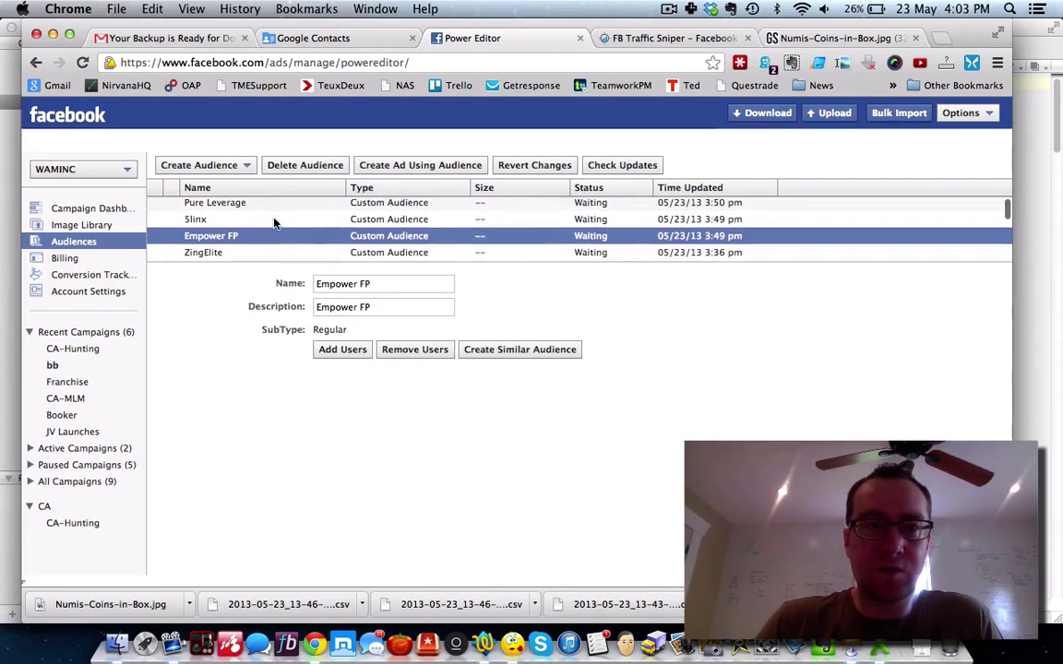
left_click(218, 225)
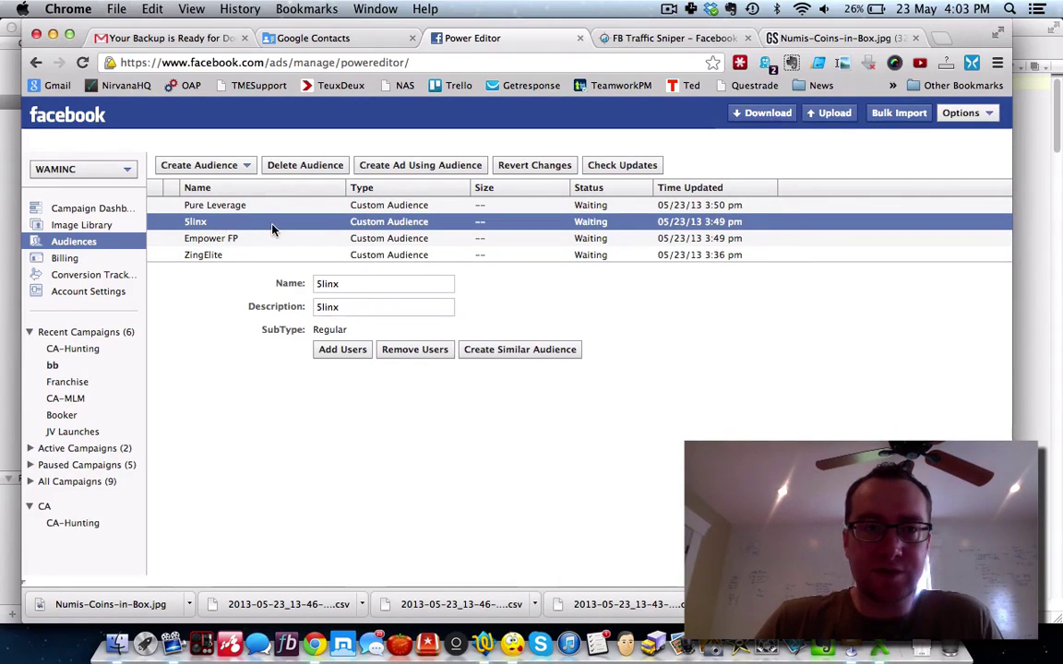
left_click(244, 205)
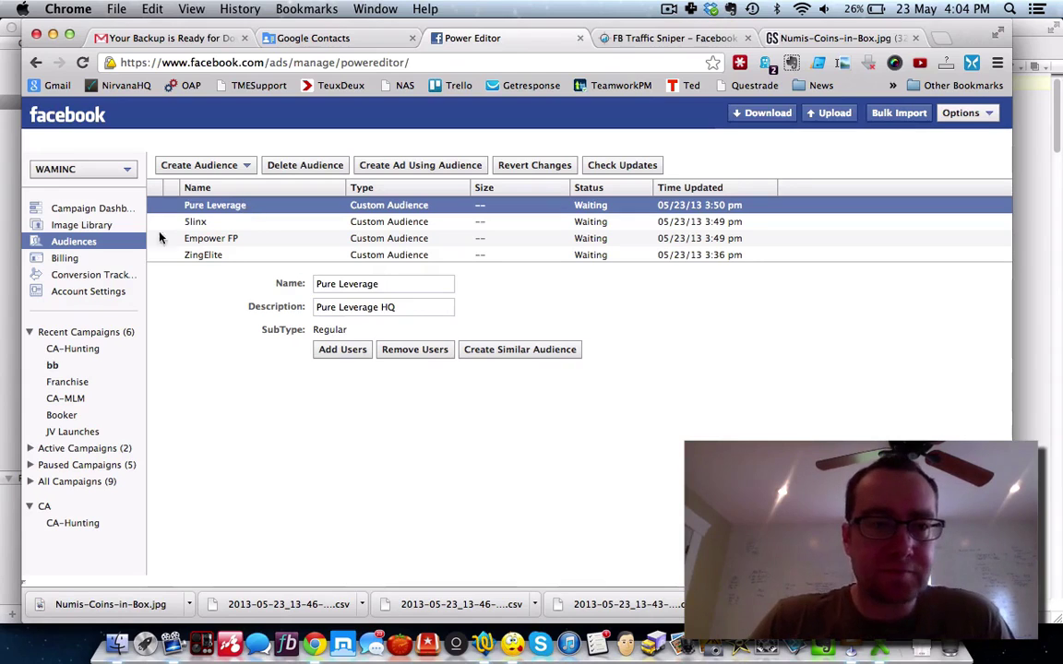
left_click(76, 348)
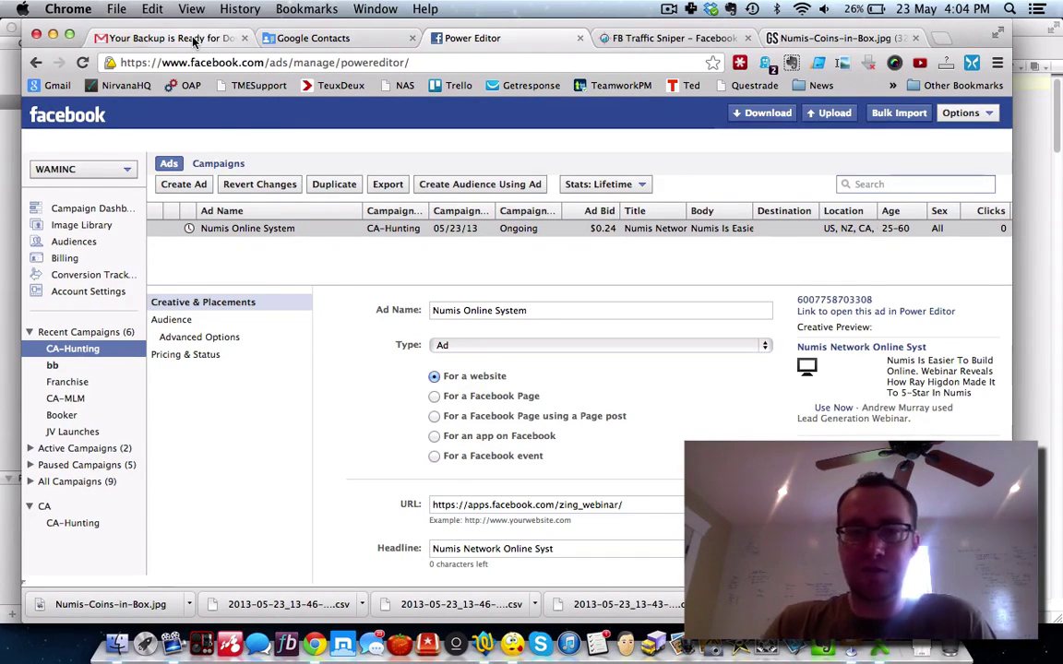
left_click(512, 643)
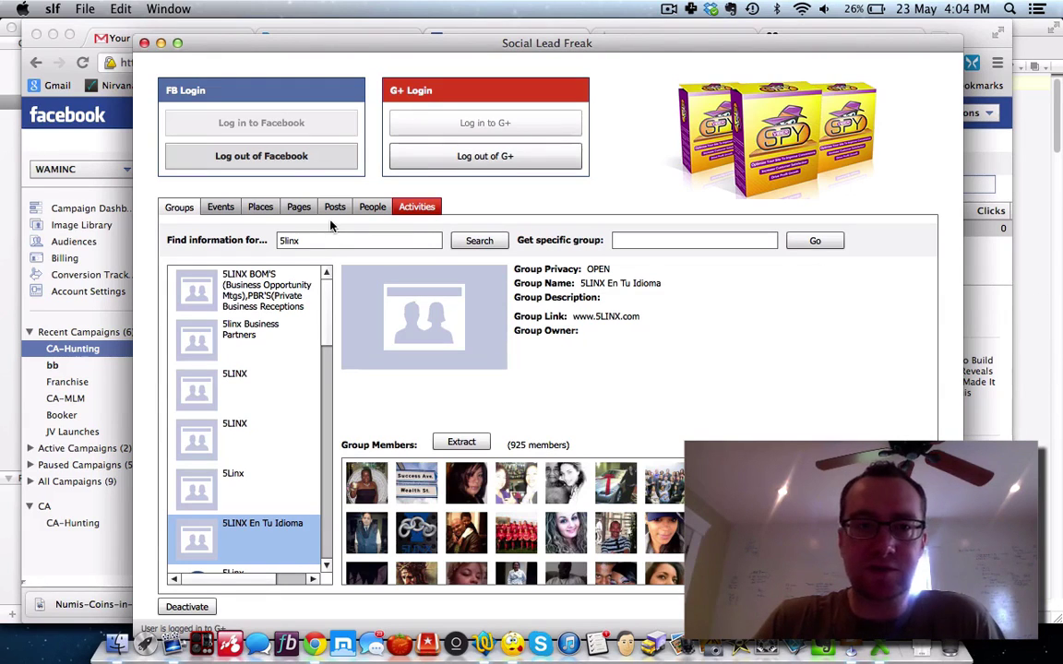
left_click(3, 396)
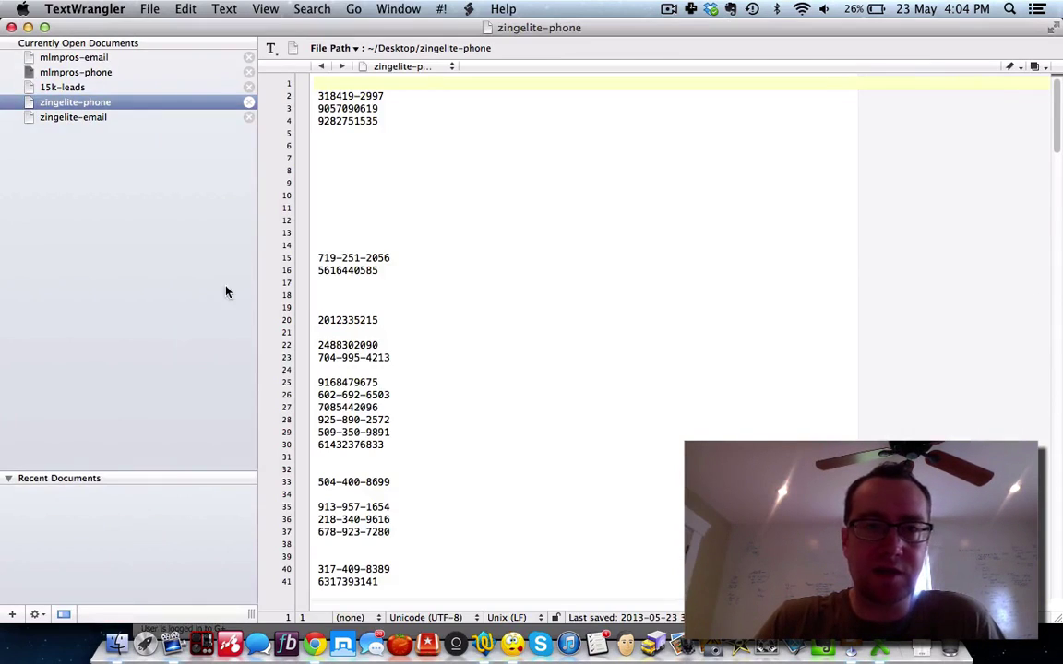
left_click(11, 27)
key("super+f")
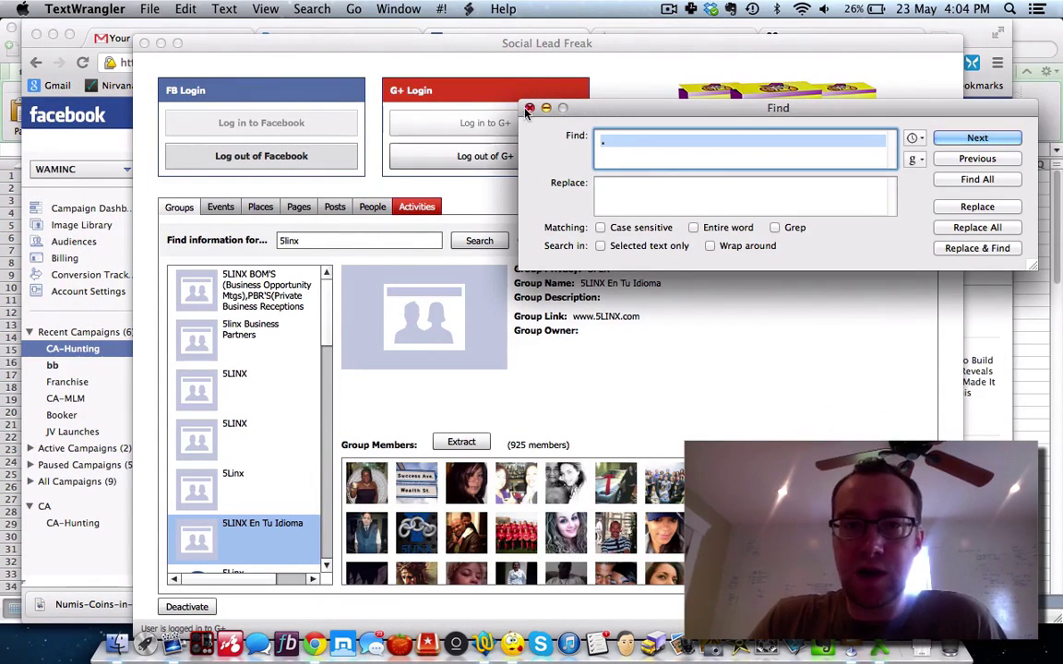
left_click(529, 109)
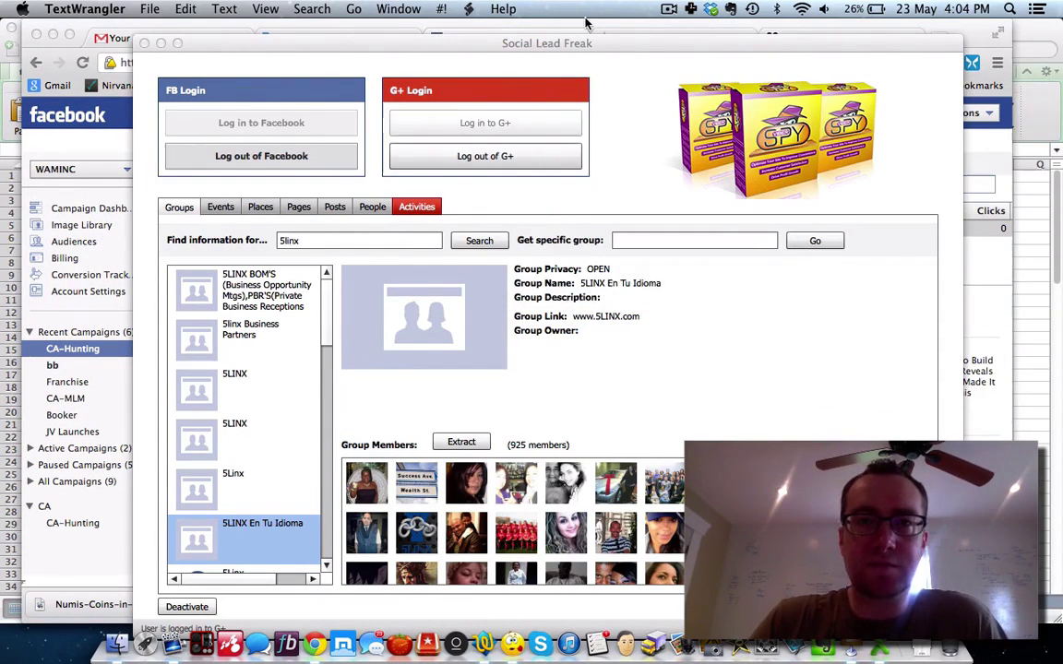
left_click(585, 20)
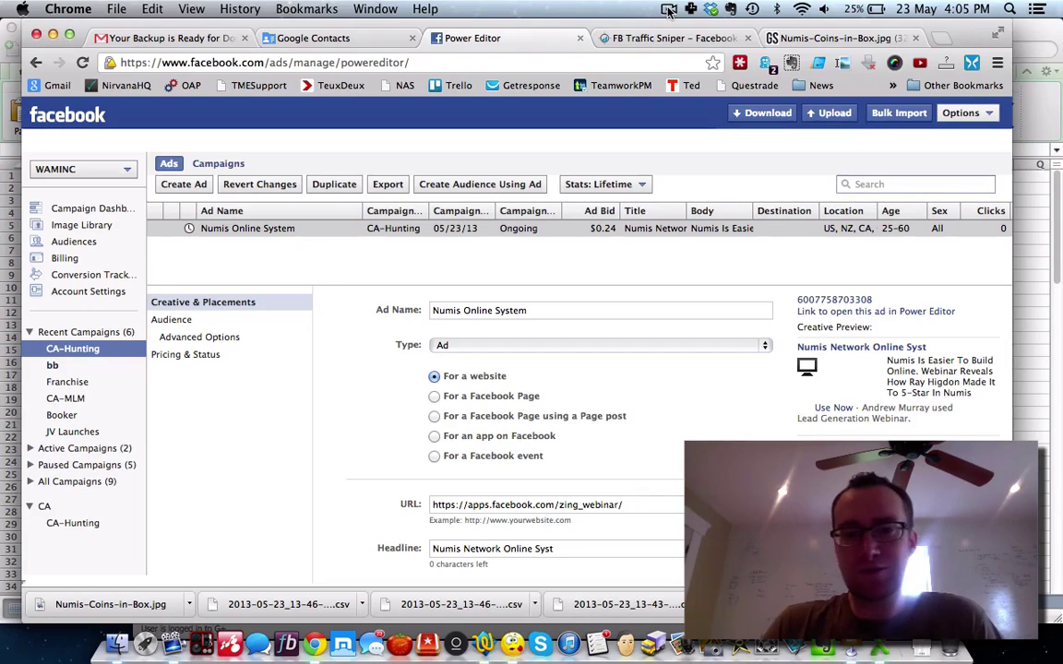
left_click(669, 9)
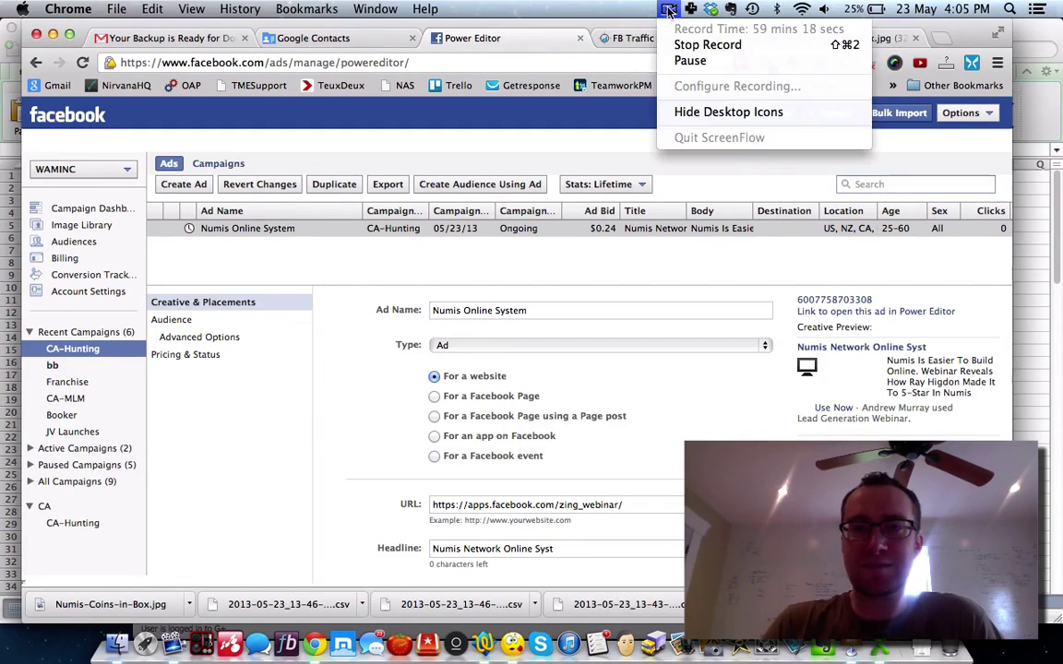